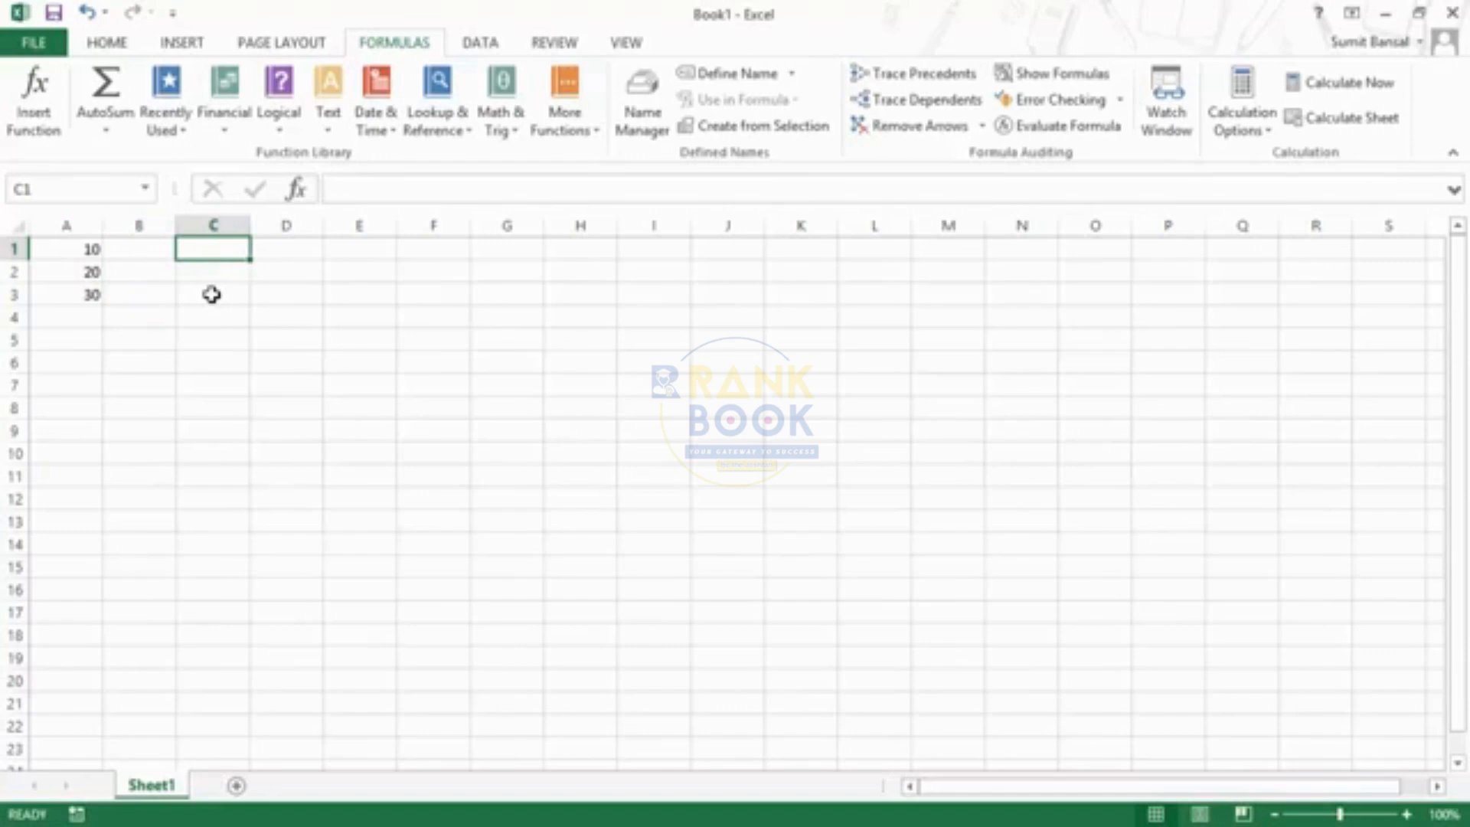
# Enter the formula =10 in cell C1
pyautogui.write('=')
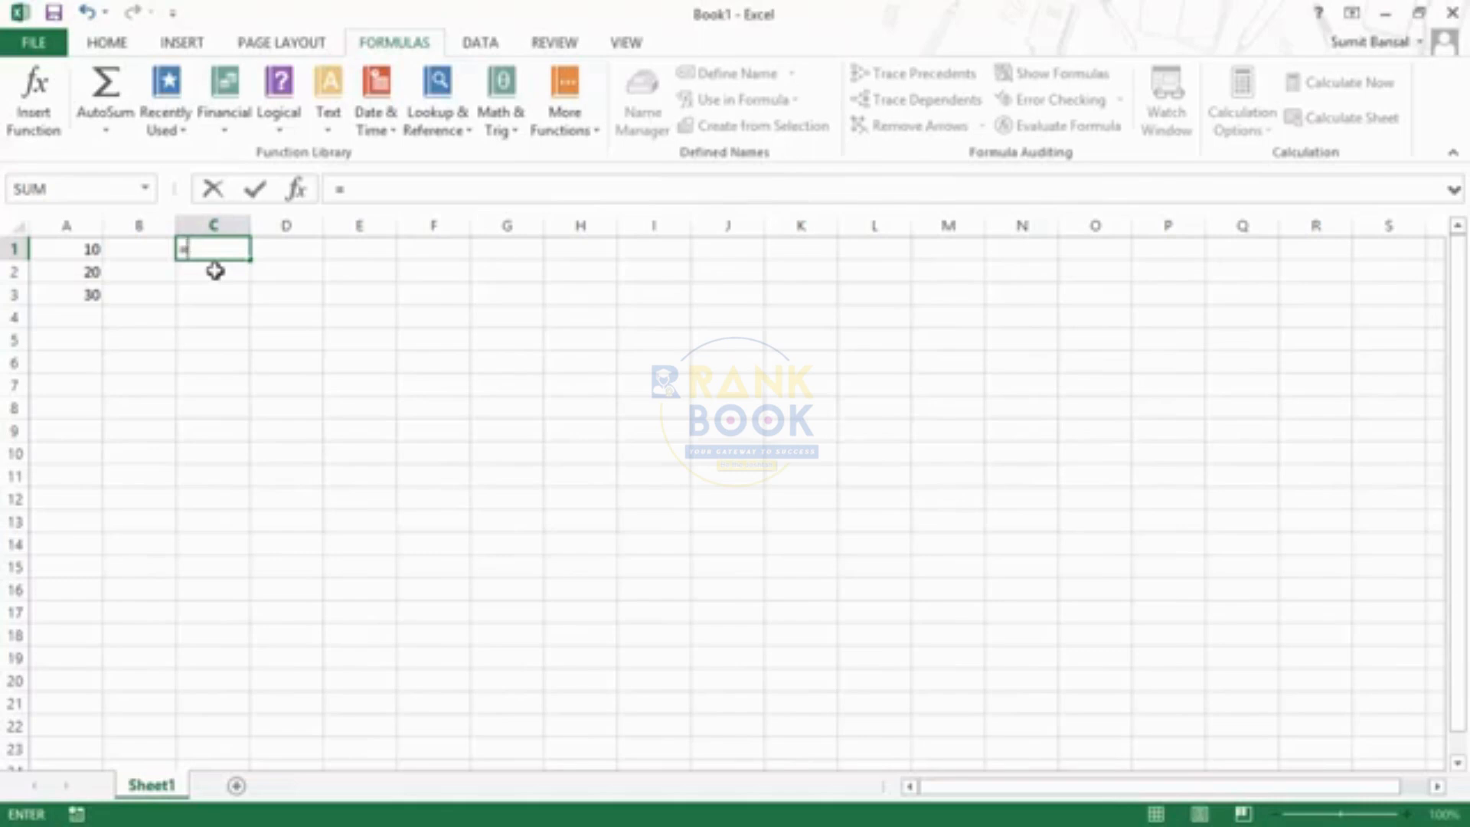
pyautogui.write('10')
pyautogui.press('Return')
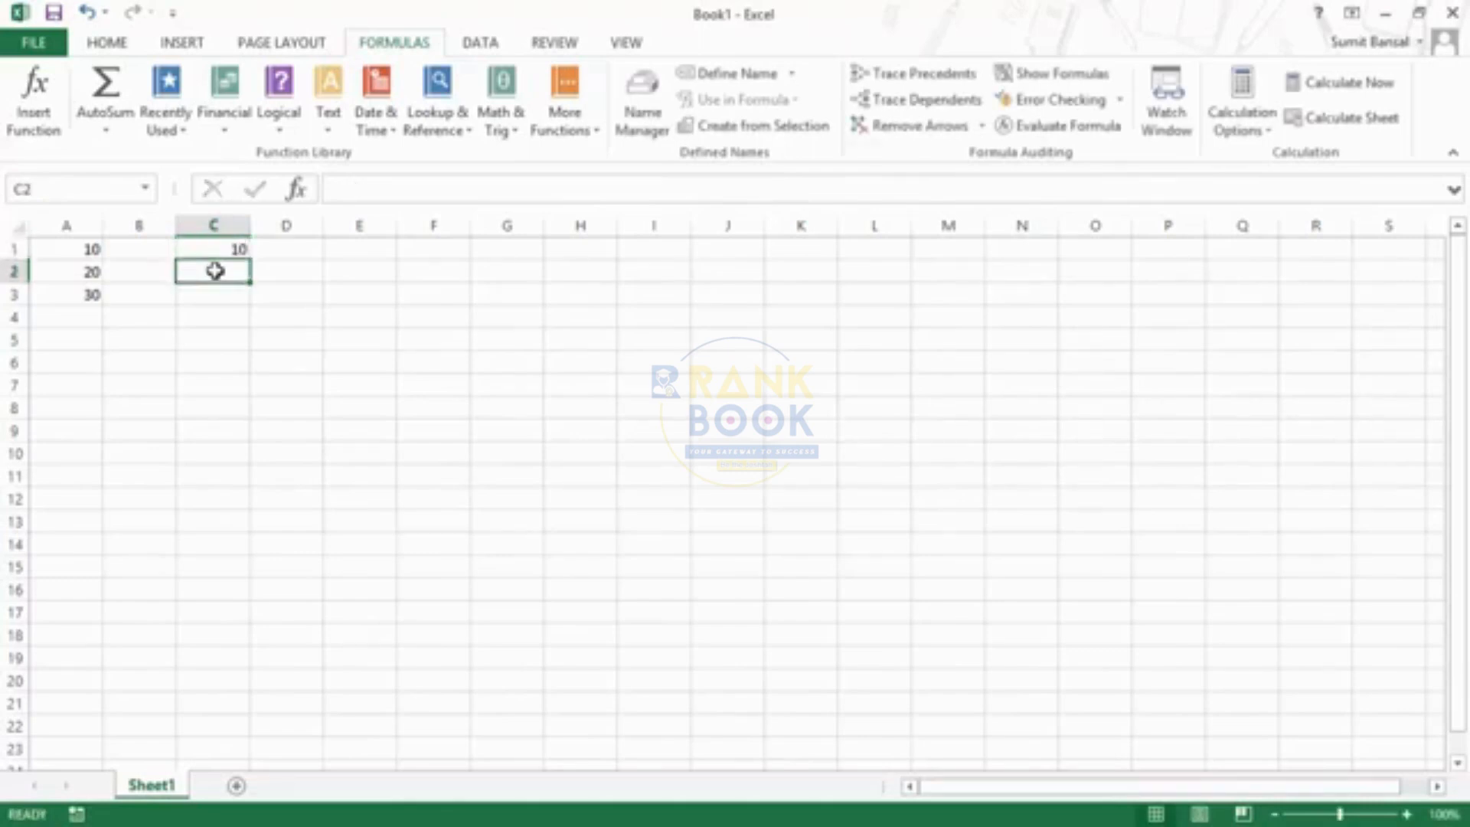
pyautogui.press('Up')
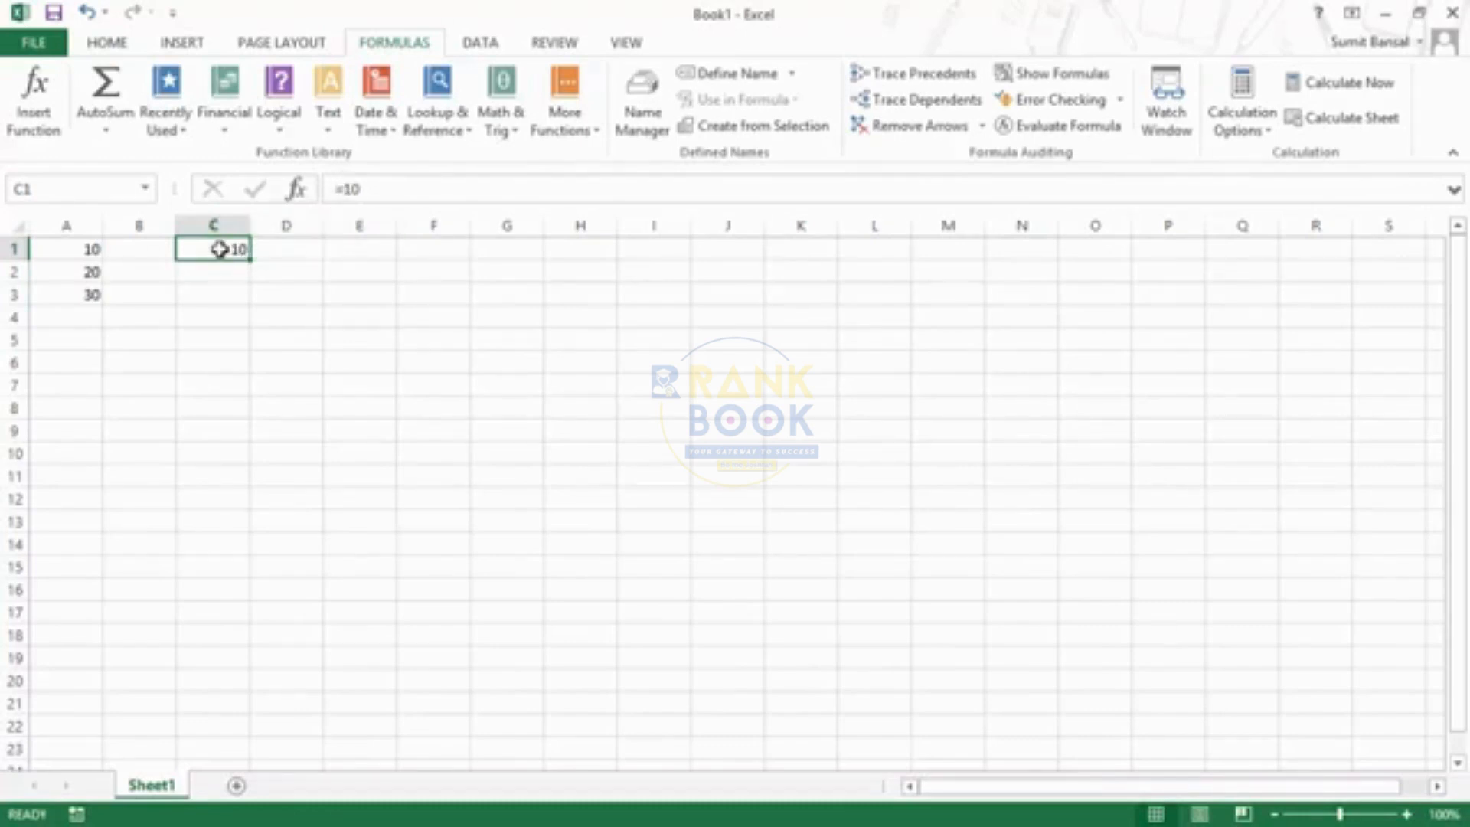
# Replace C1's formula with one that returns a quoted name as text
pyautogui.click(350, 188)
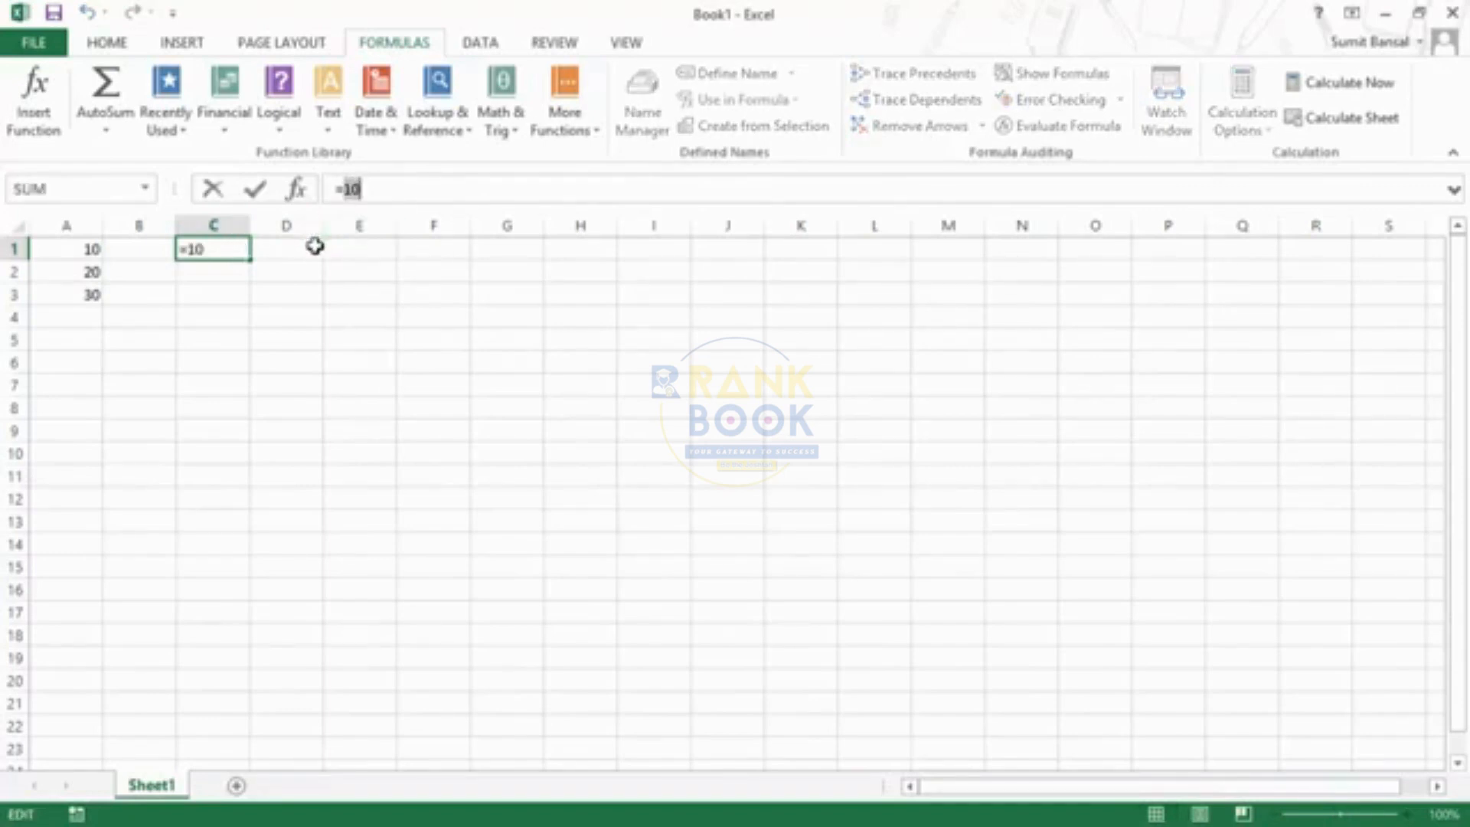
pyautogui.click(280, 256)
pyautogui.press('Escape')
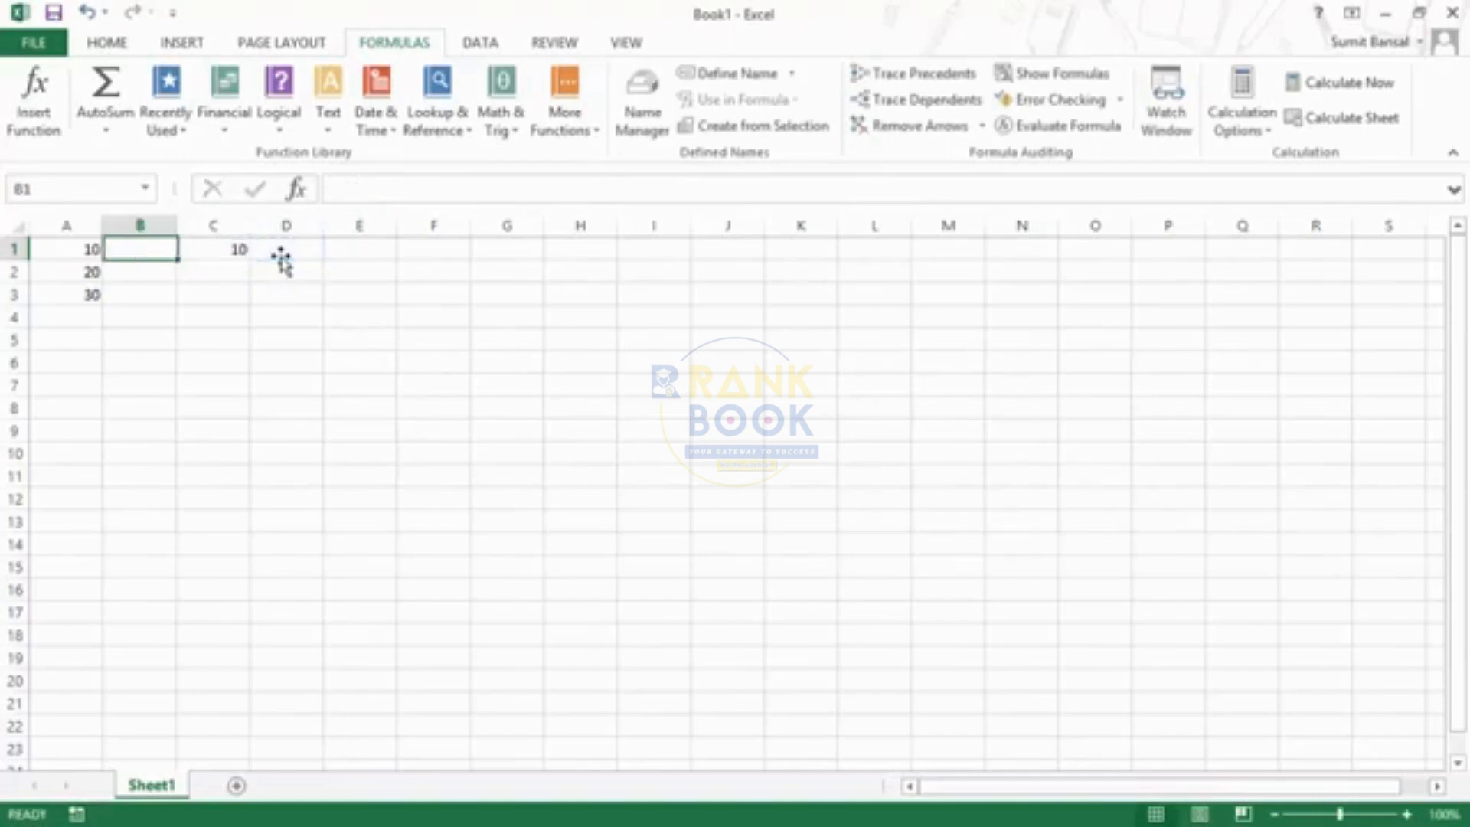
pyautogui.write('=')
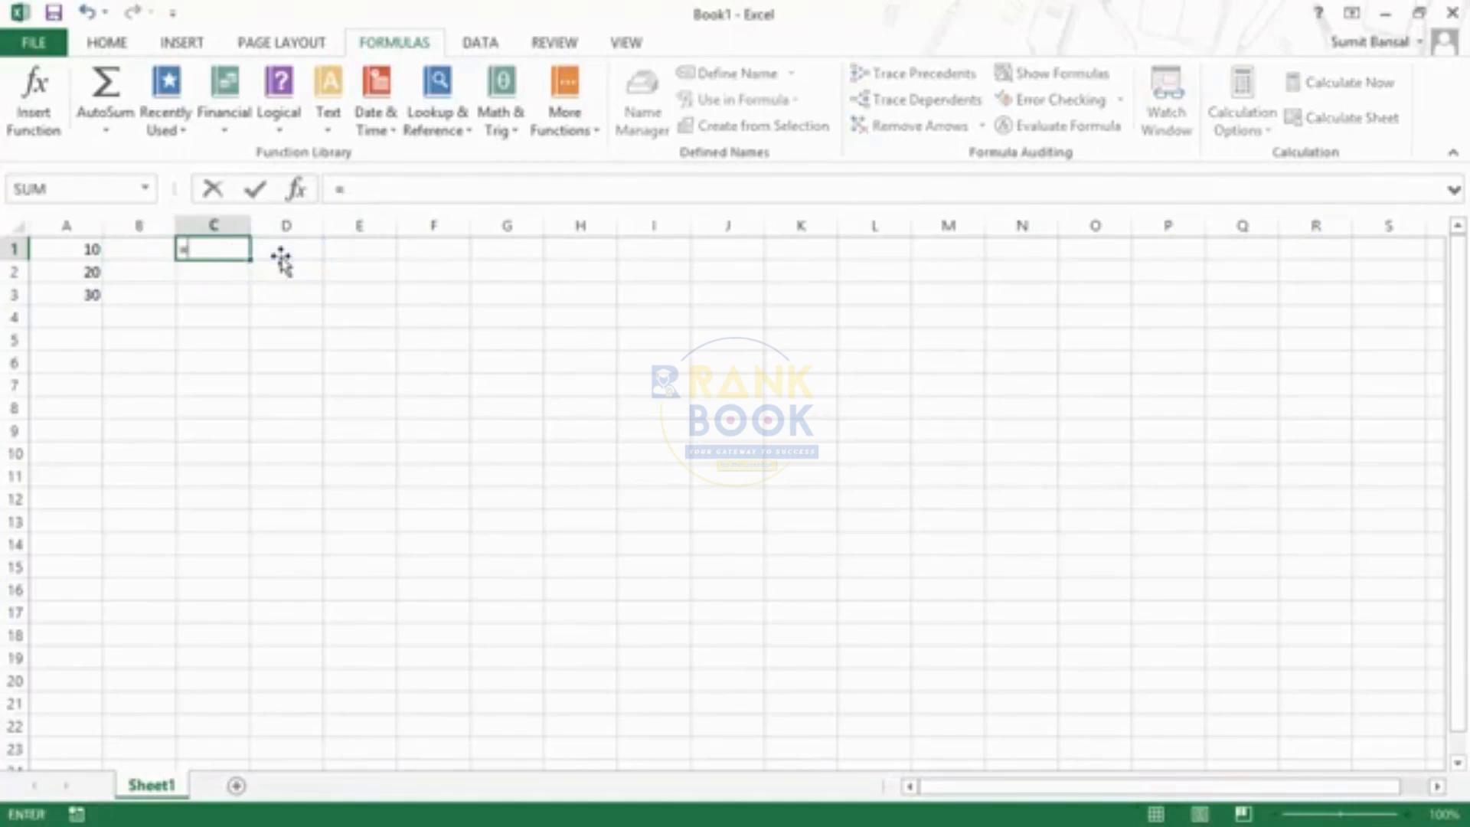
pyautogui.write('"Sumit')
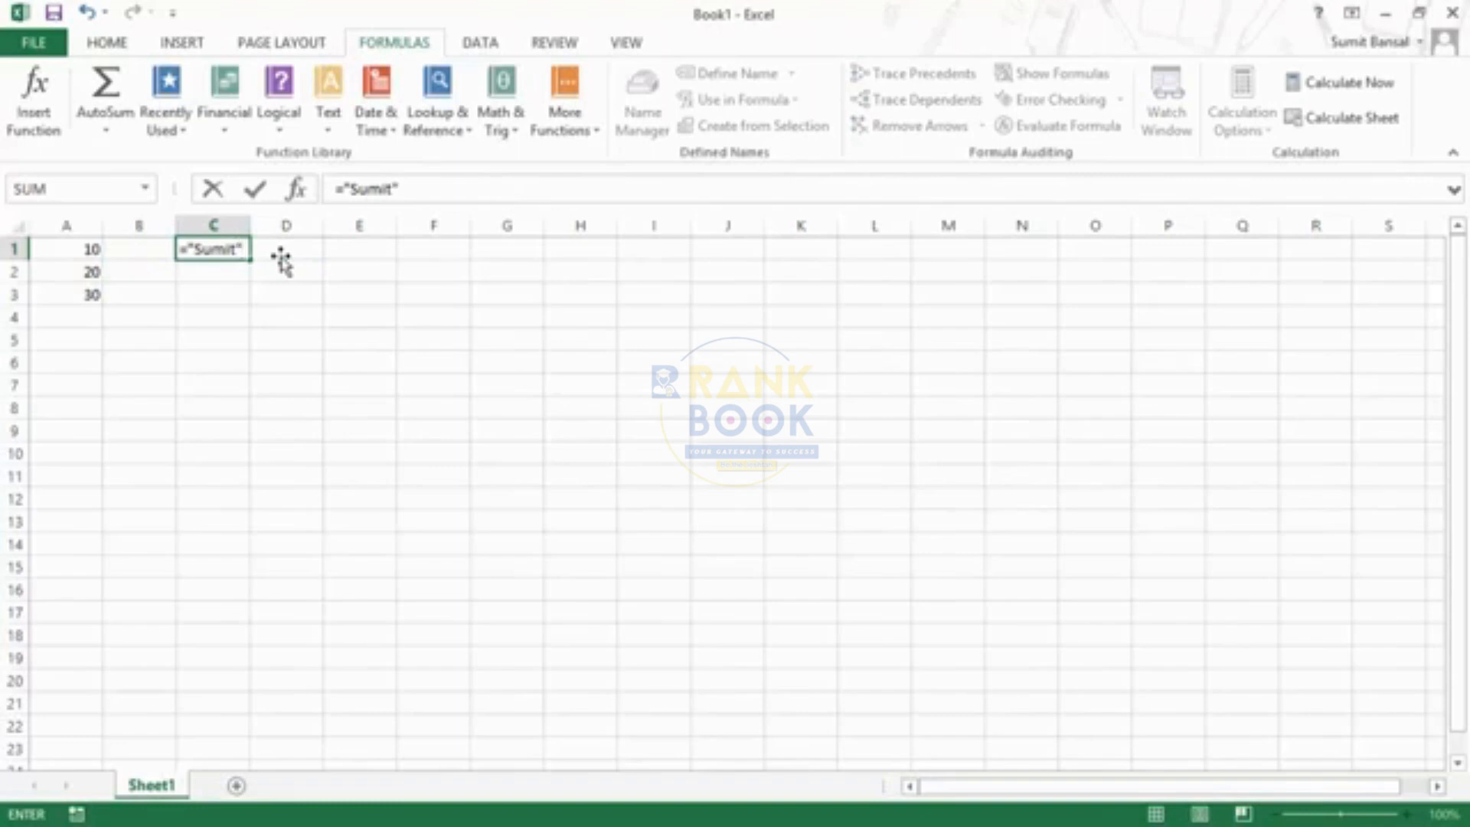
pyautogui.write('"')
pyautogui.press('Return')
pyautogui.press('Up')
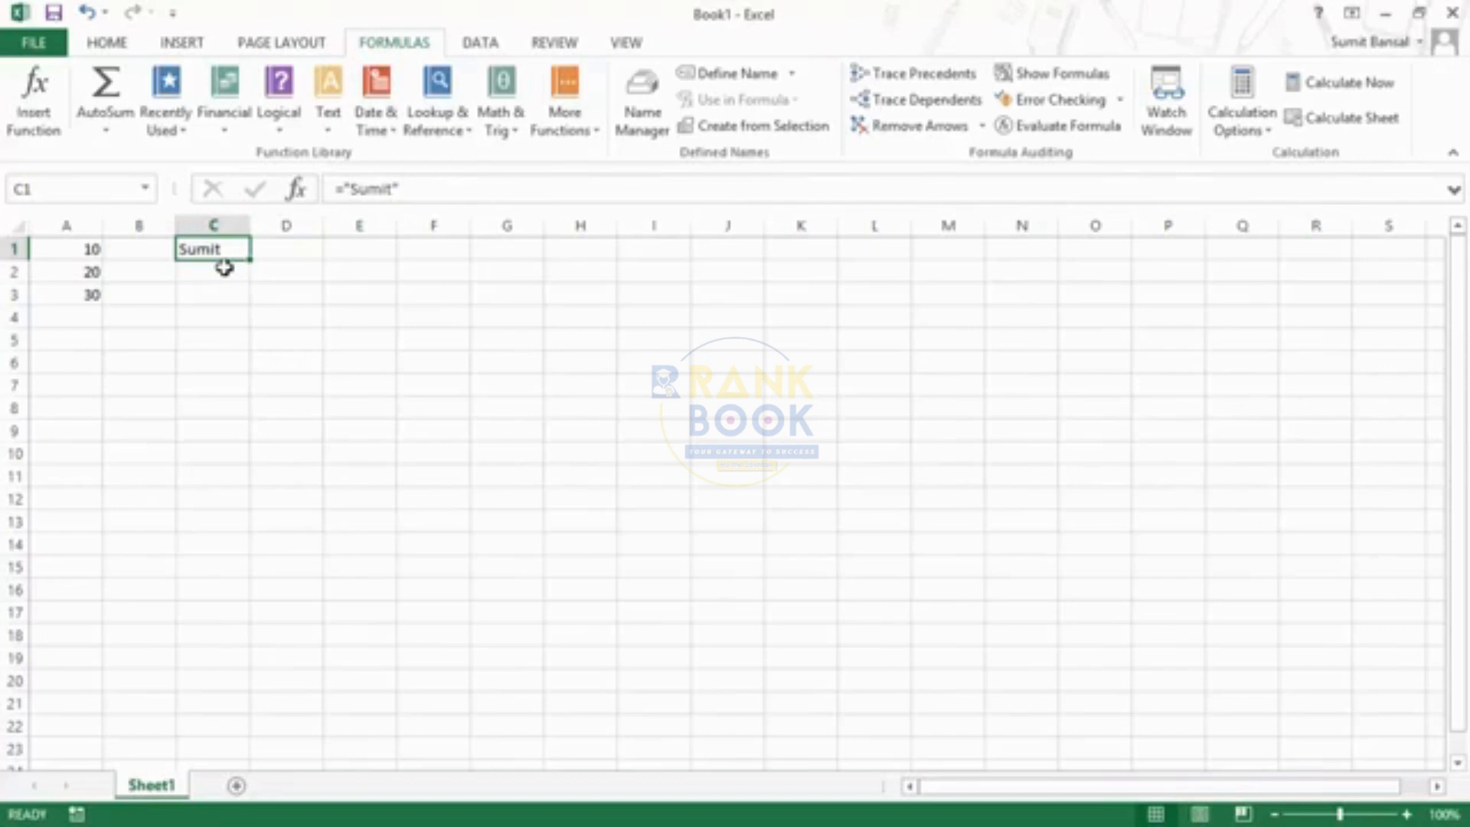
# Enter =A1 in C1 so it mirrors A1's value, 10
pyautogui.write('=')
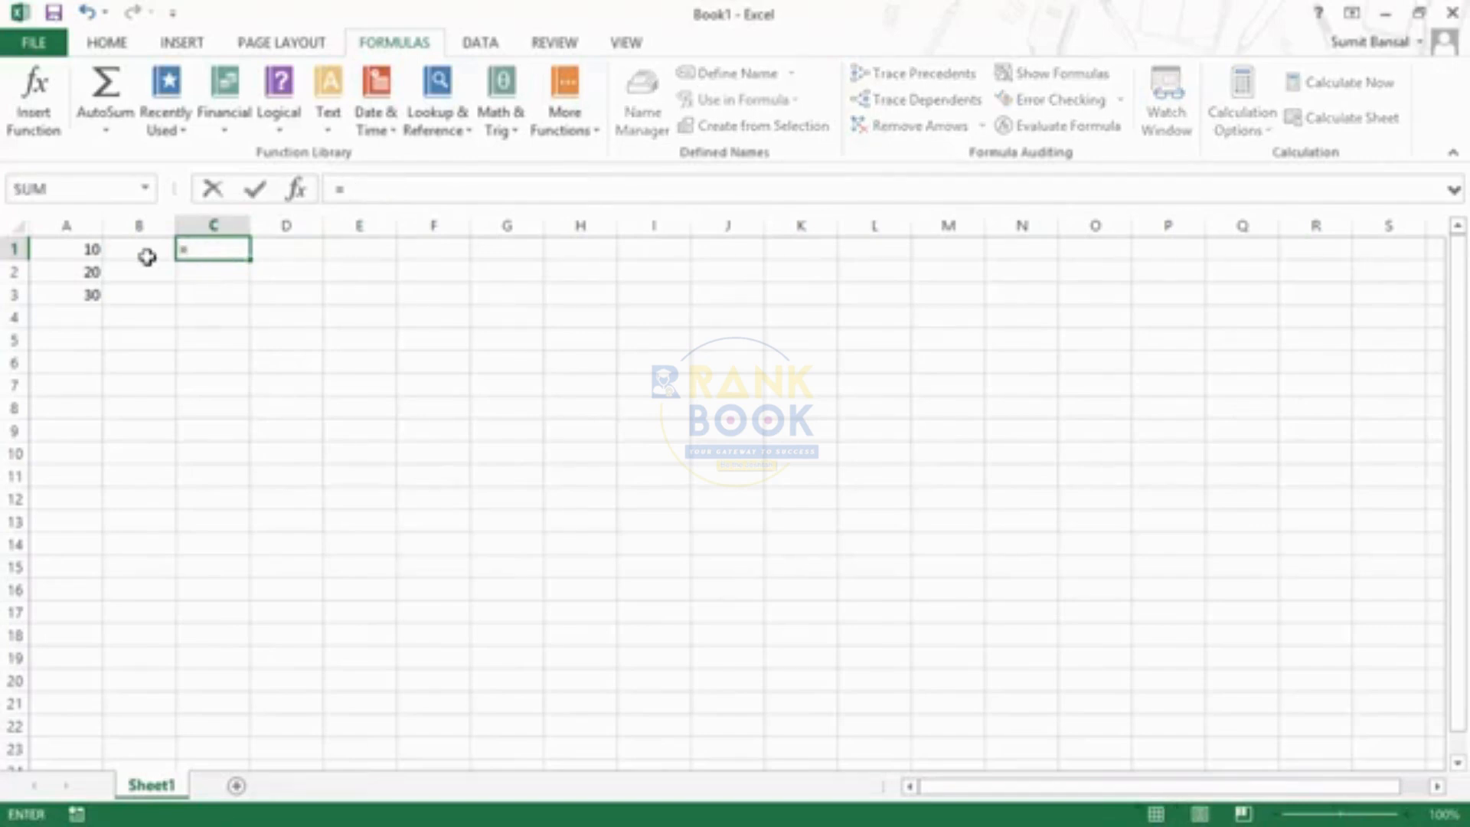
pyautogui.click(64, 249)
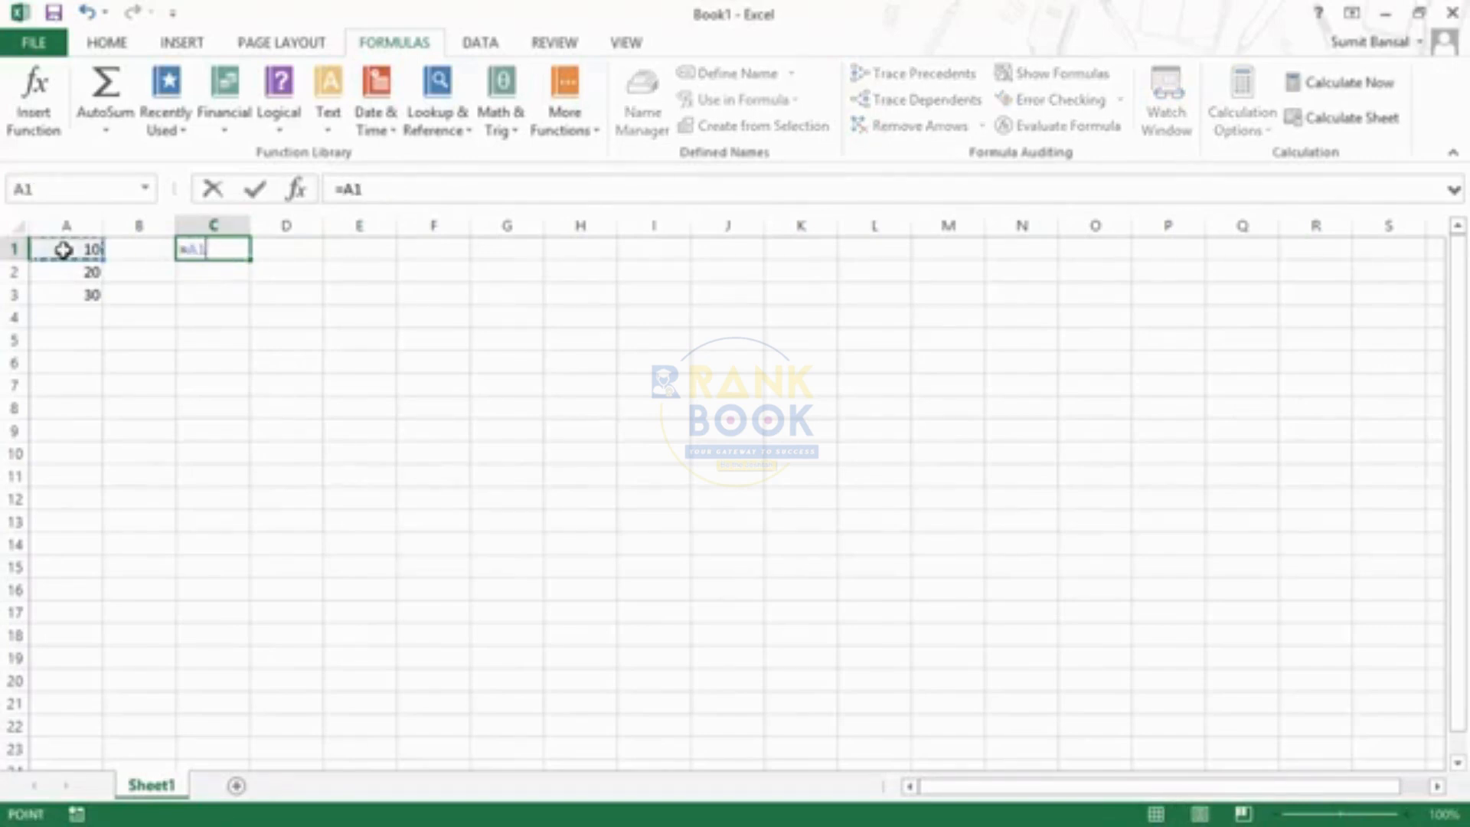
pyautogui.press('Return')
pyautogui.press('Up')
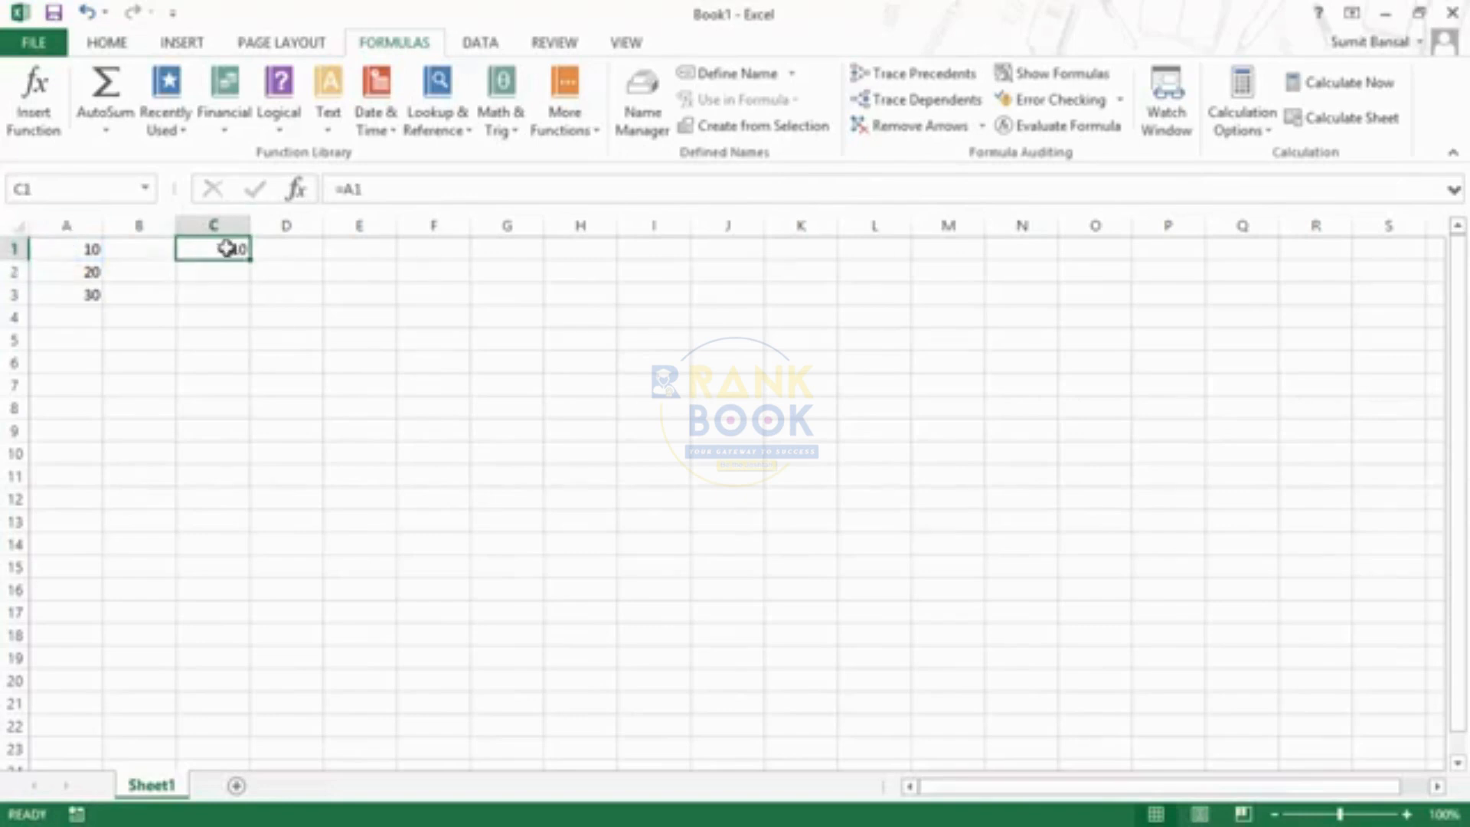
# Temporarily change A1 to text to test the link, then undo to restore 10
pyautogui.click(63, 250)
pyautogui.write('Sumit')
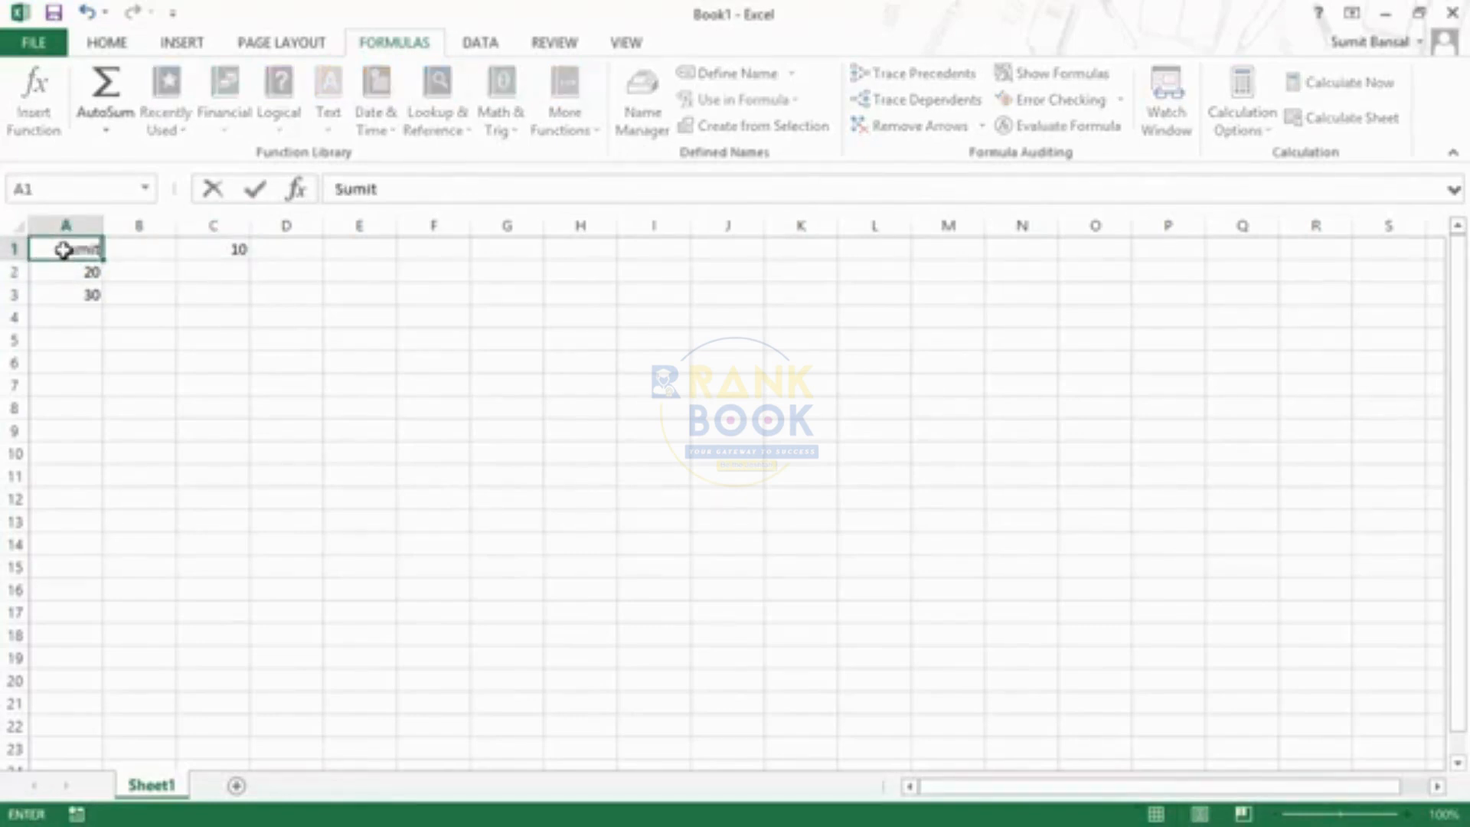
pyautogui.press('Return')
pyautogui.click(64, 250)
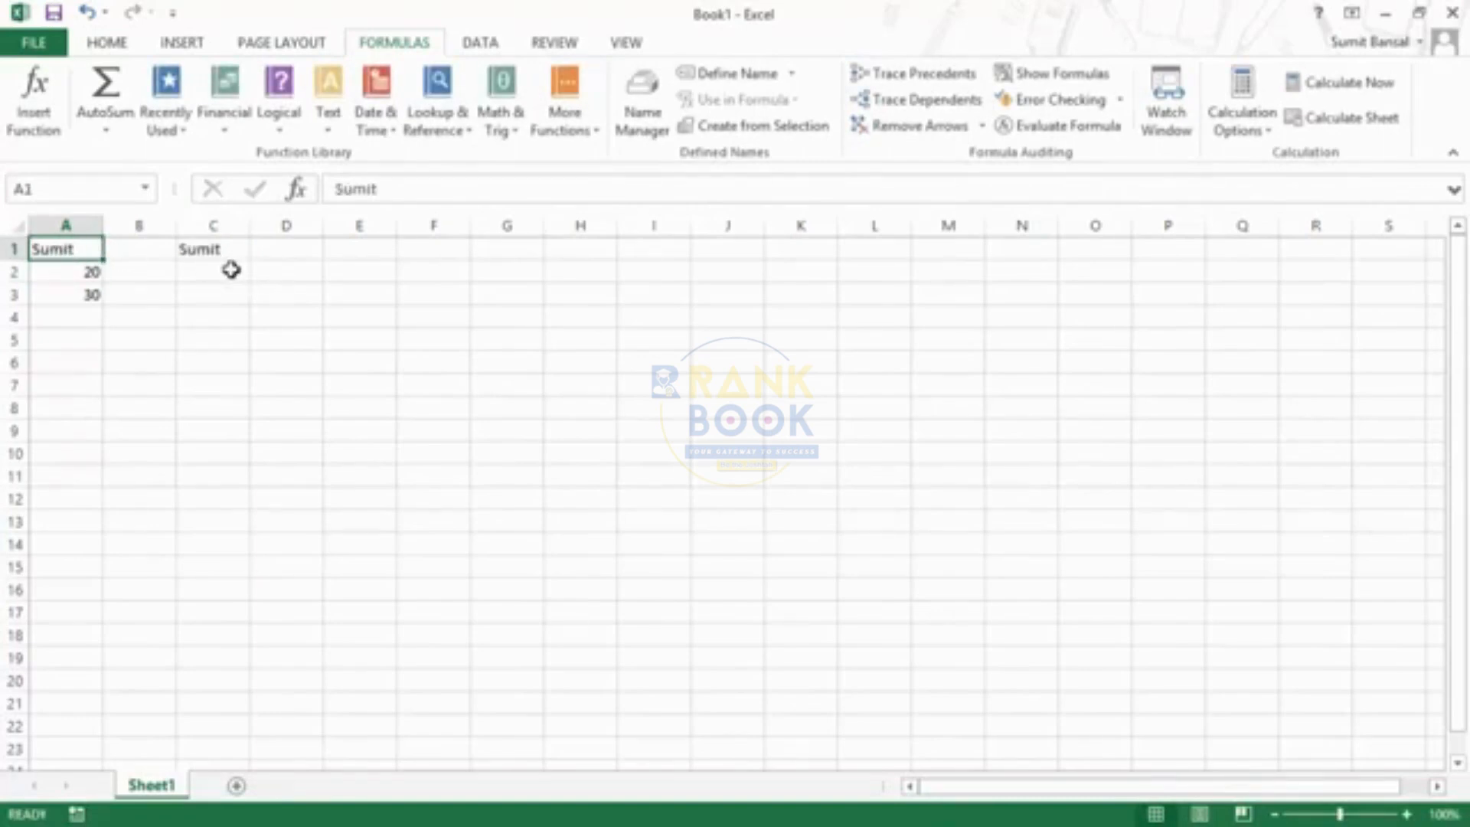
pyautogui.hotkey('ctrl', 'z')
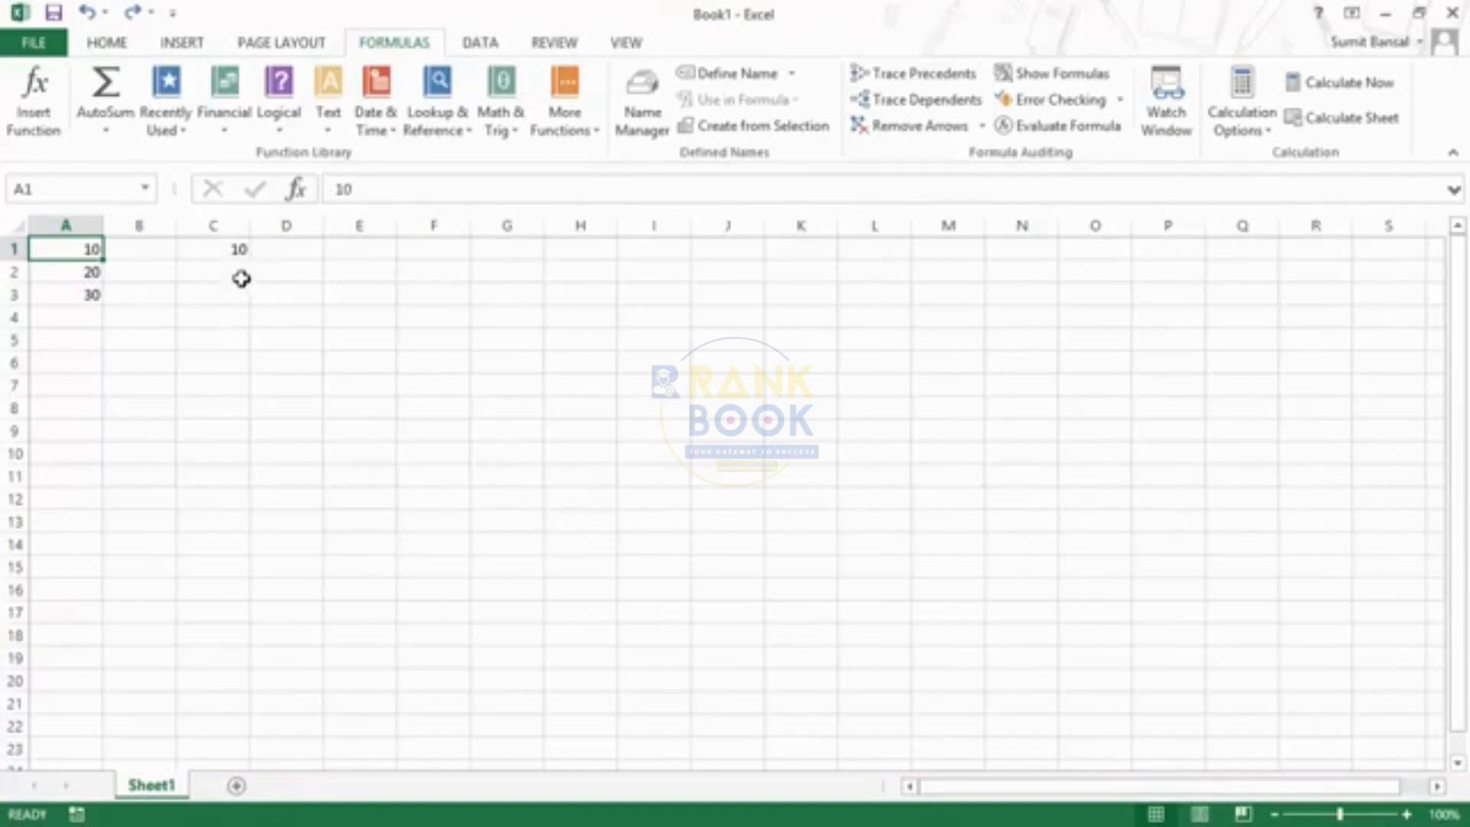
pyautogui.click(240, 251)
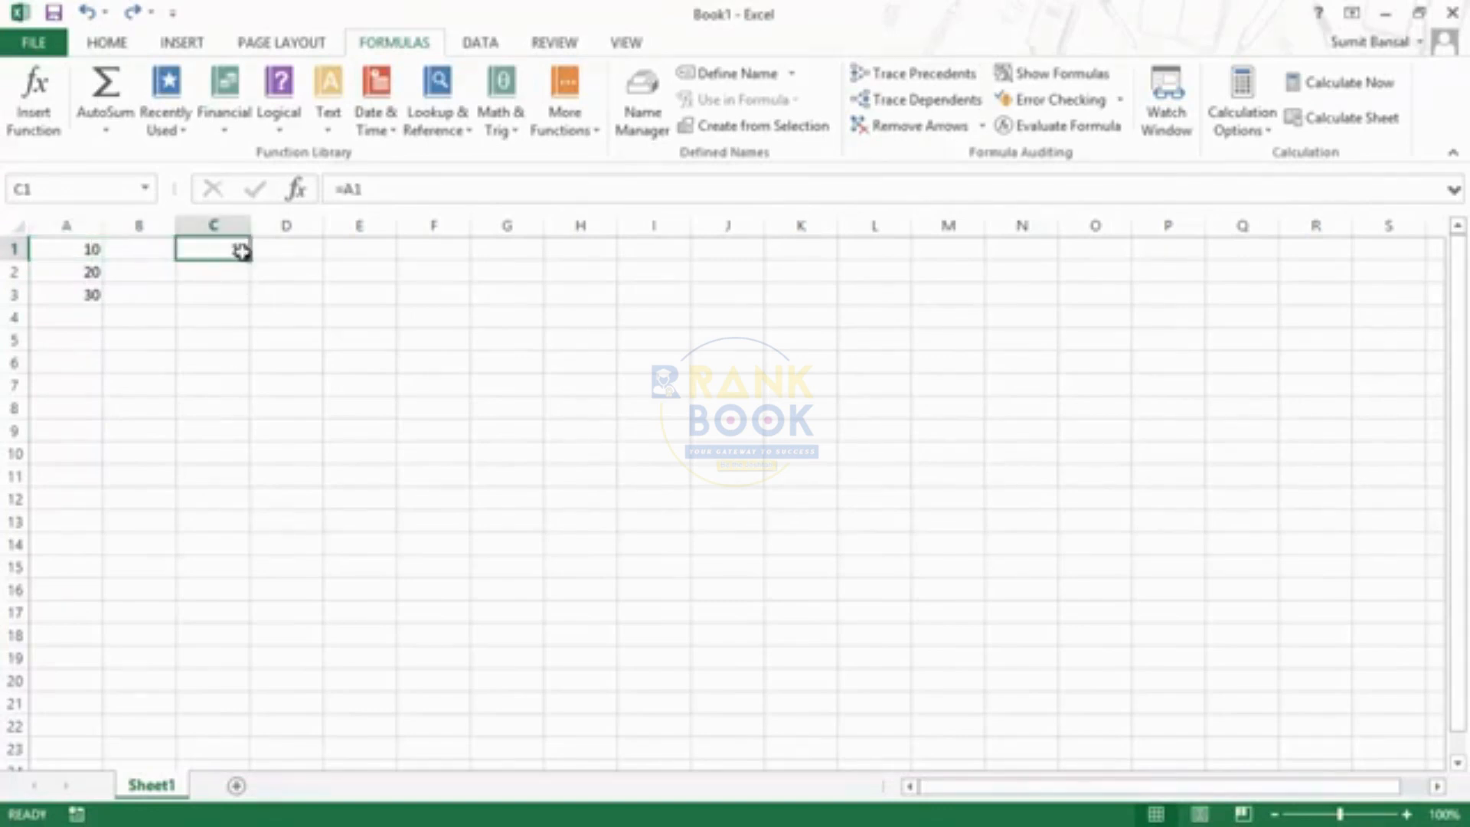
# Enter =A1+A2 in C1, showing 30, and inspect the plus operator in the formula bar
pyautogui.write('=')
pyautogui.click(55, 251)
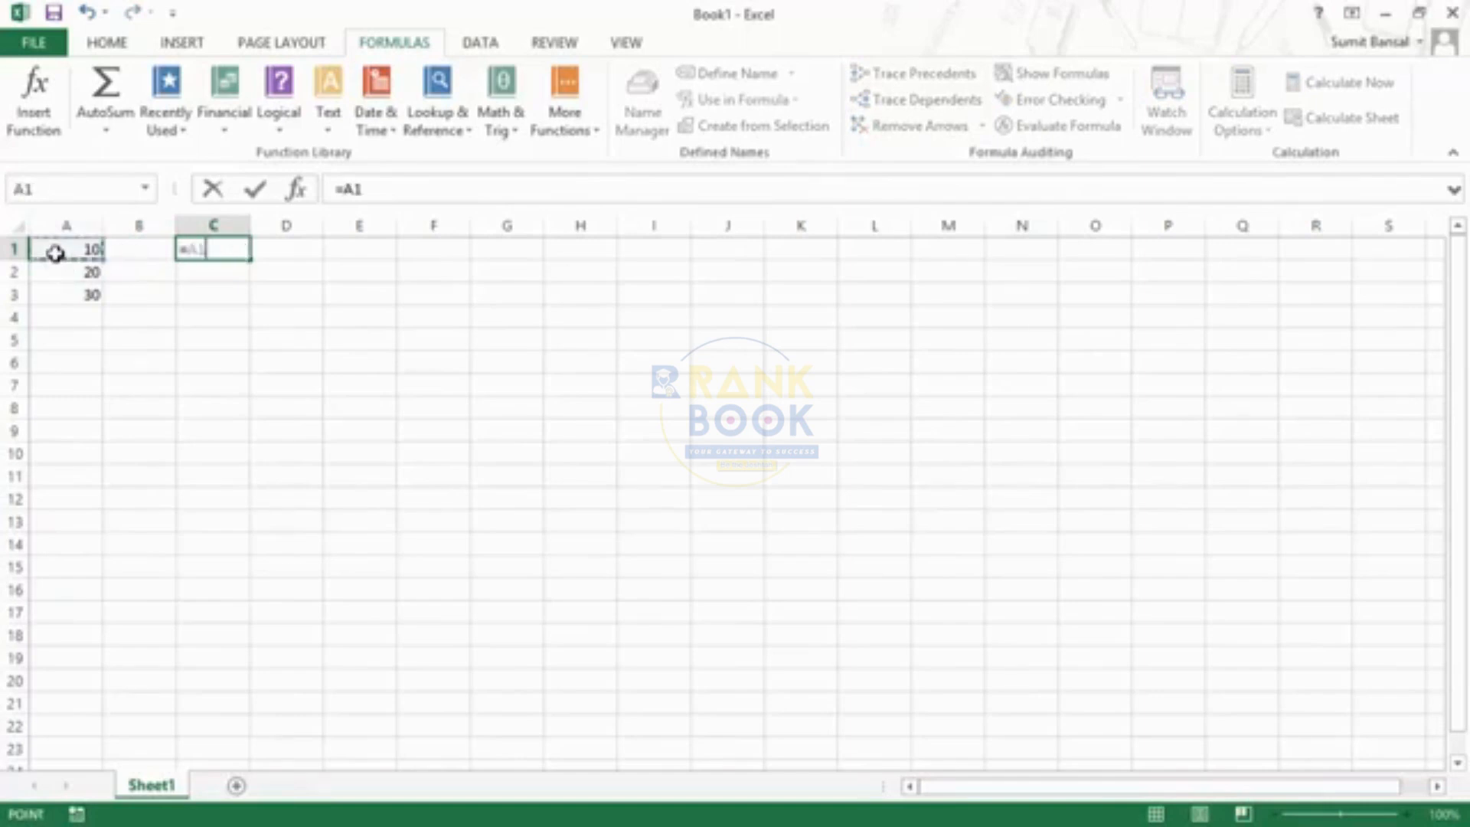
pyautogui.write('+')
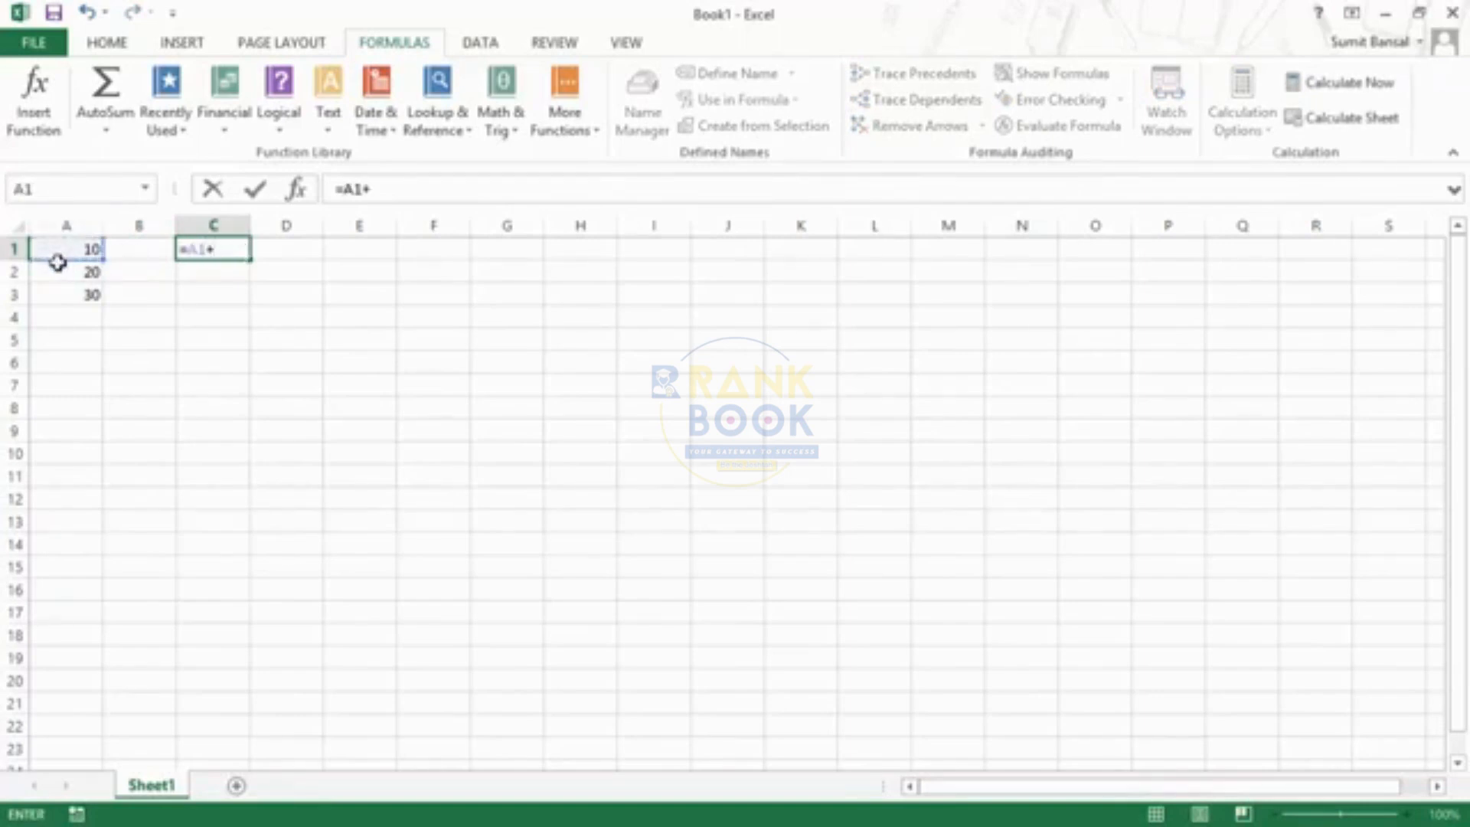
pyautogui.click(58, 274)
pyautogui.press('Return')
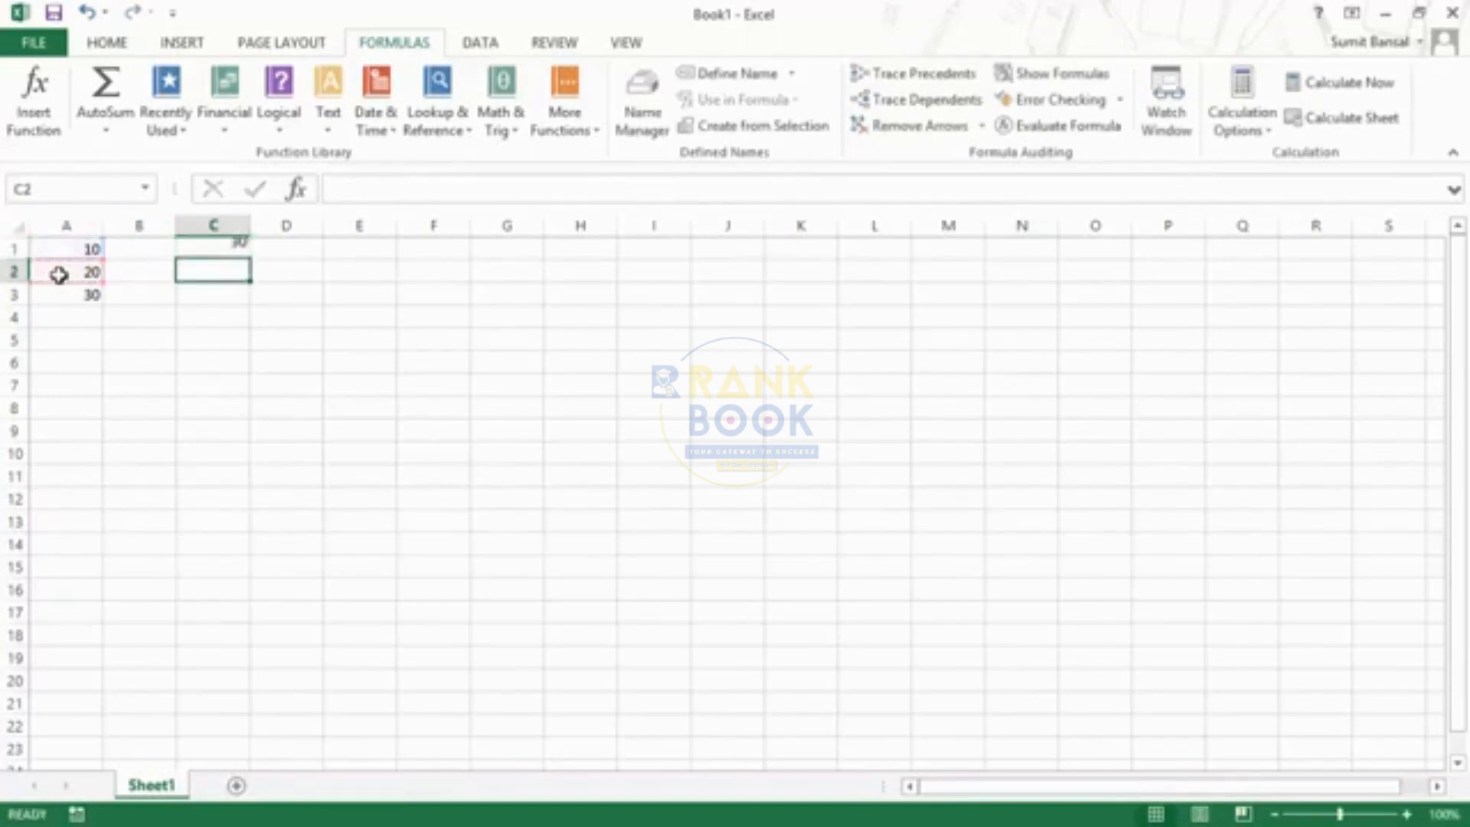
pyautogui.press('Up')
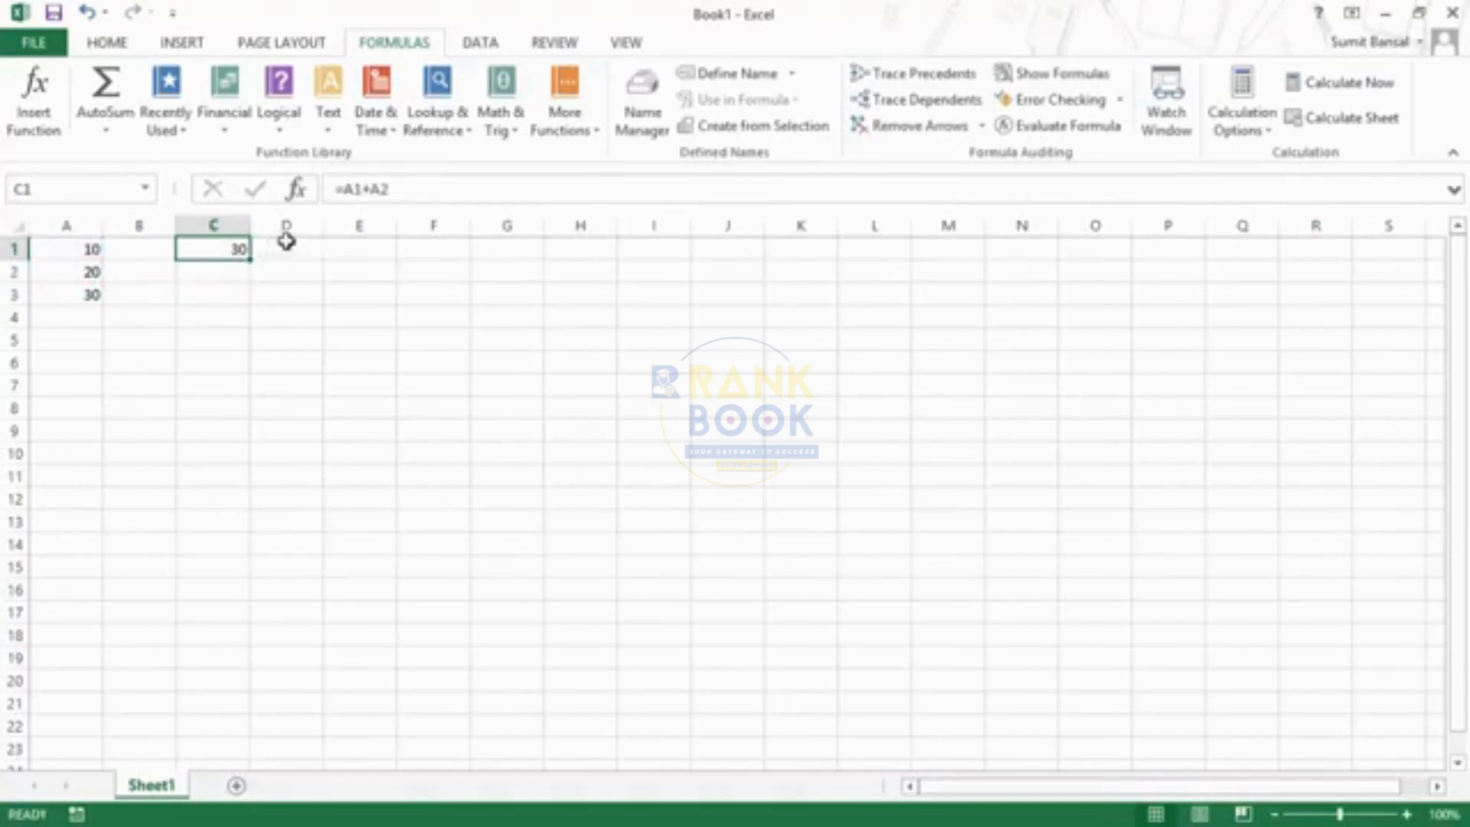
pyautogui.click(363, 189)
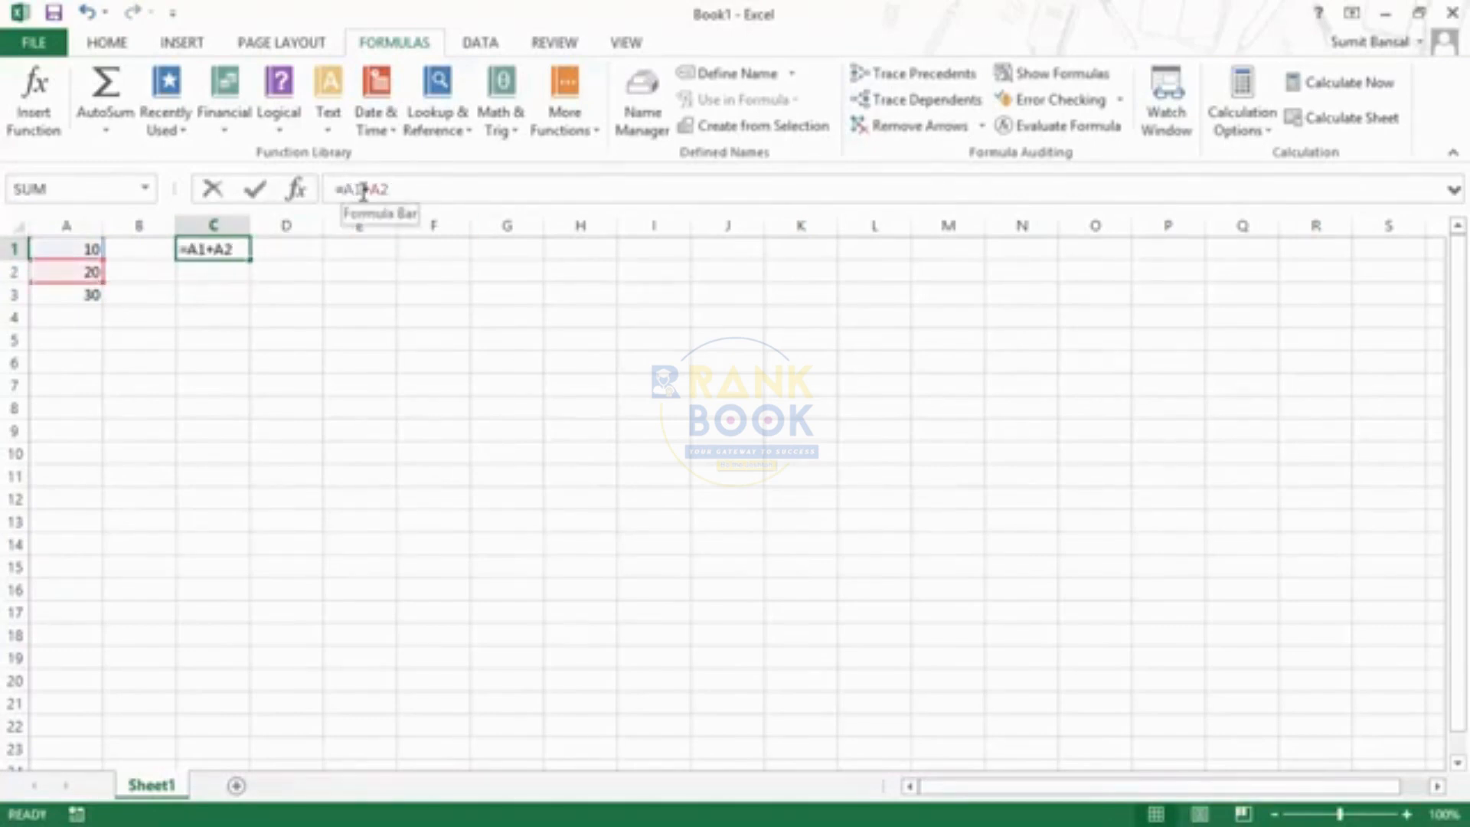
pyautogui.doubleClick(367, 189)
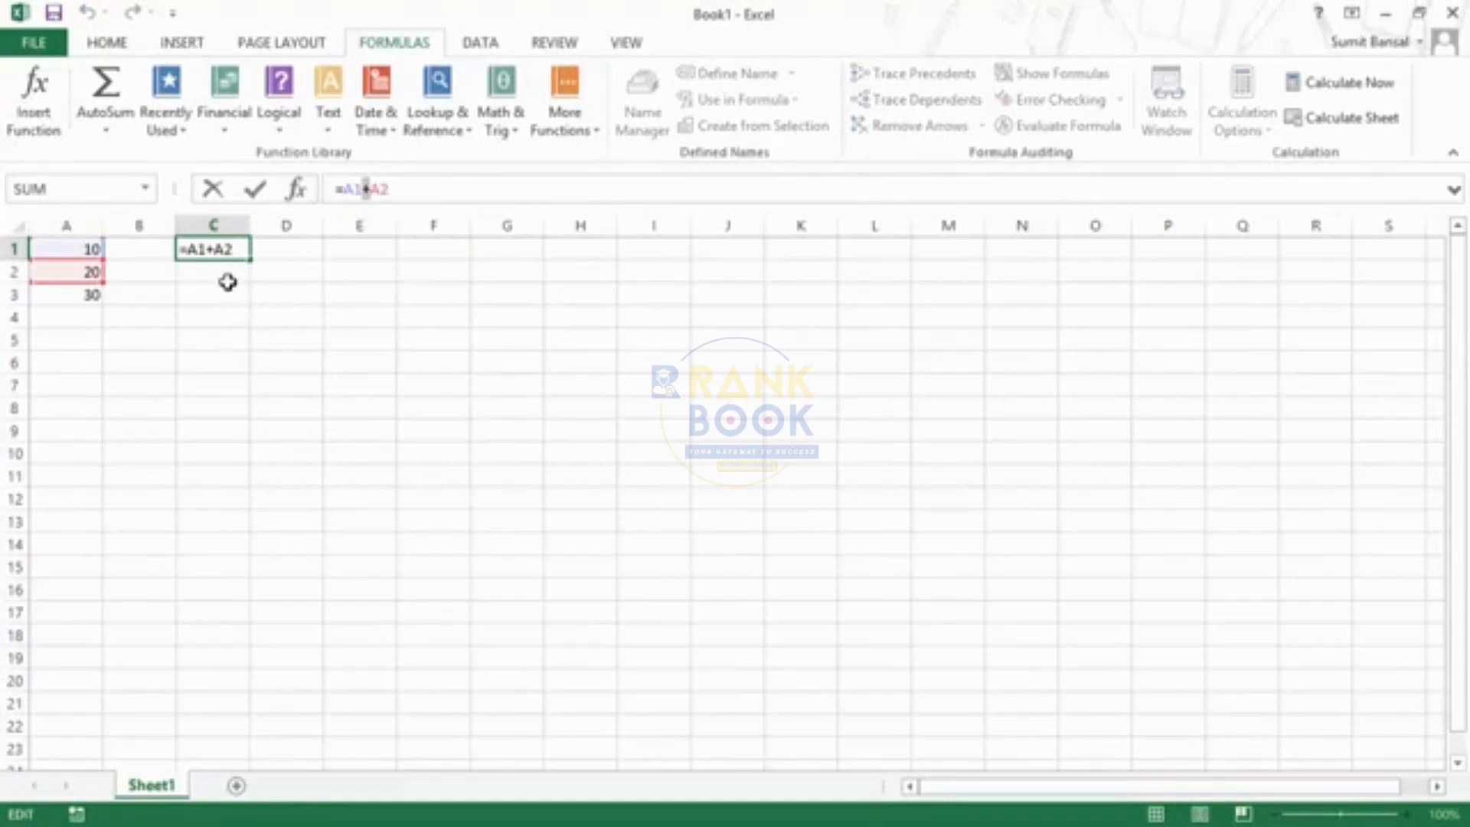
pyautogui.press('Escape')
# Re-enter C1 as =A1-A2, showing -10
pyautogui.write('=')
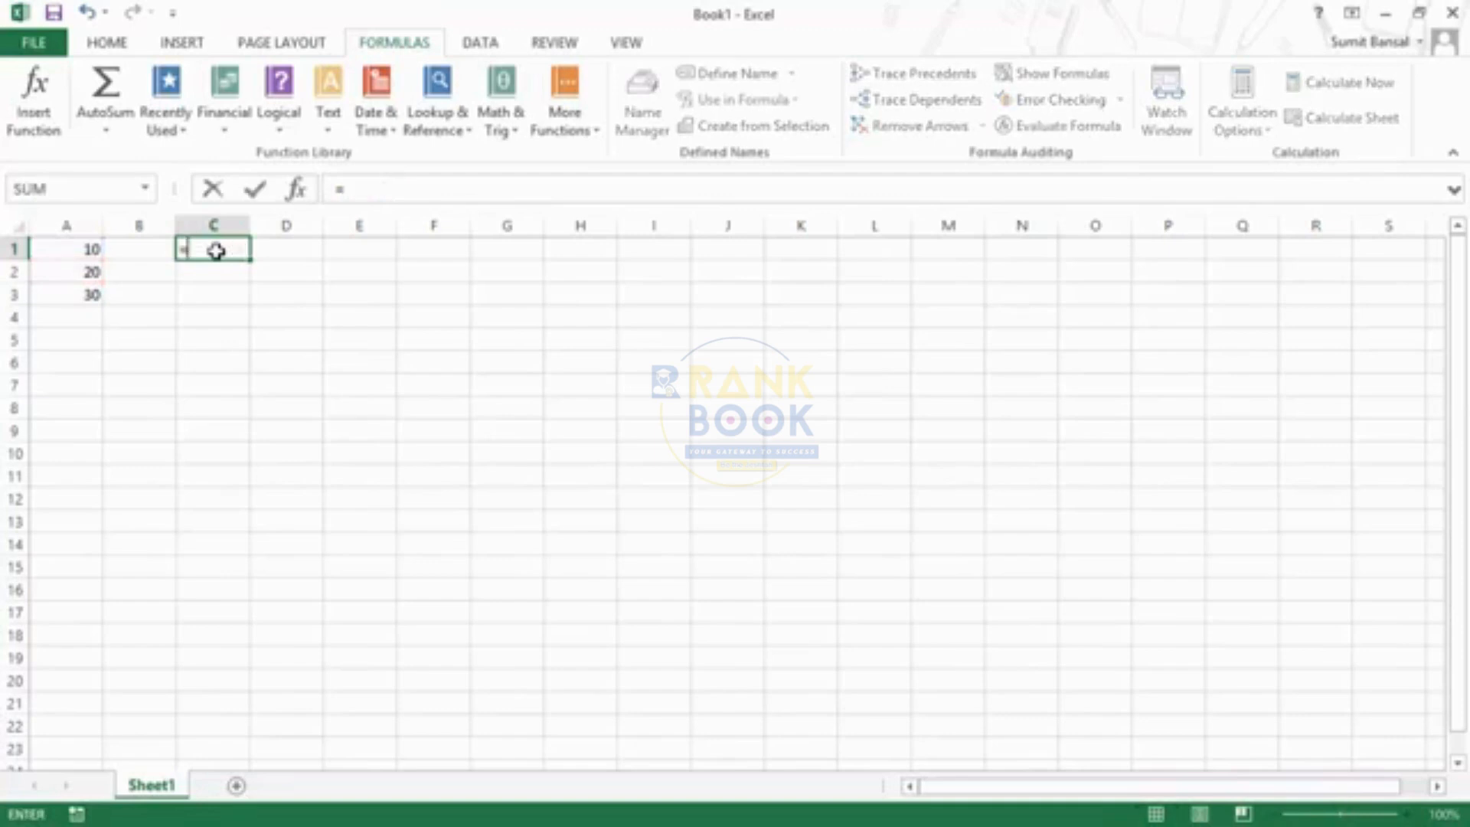
pyautogui.click(83, 249)
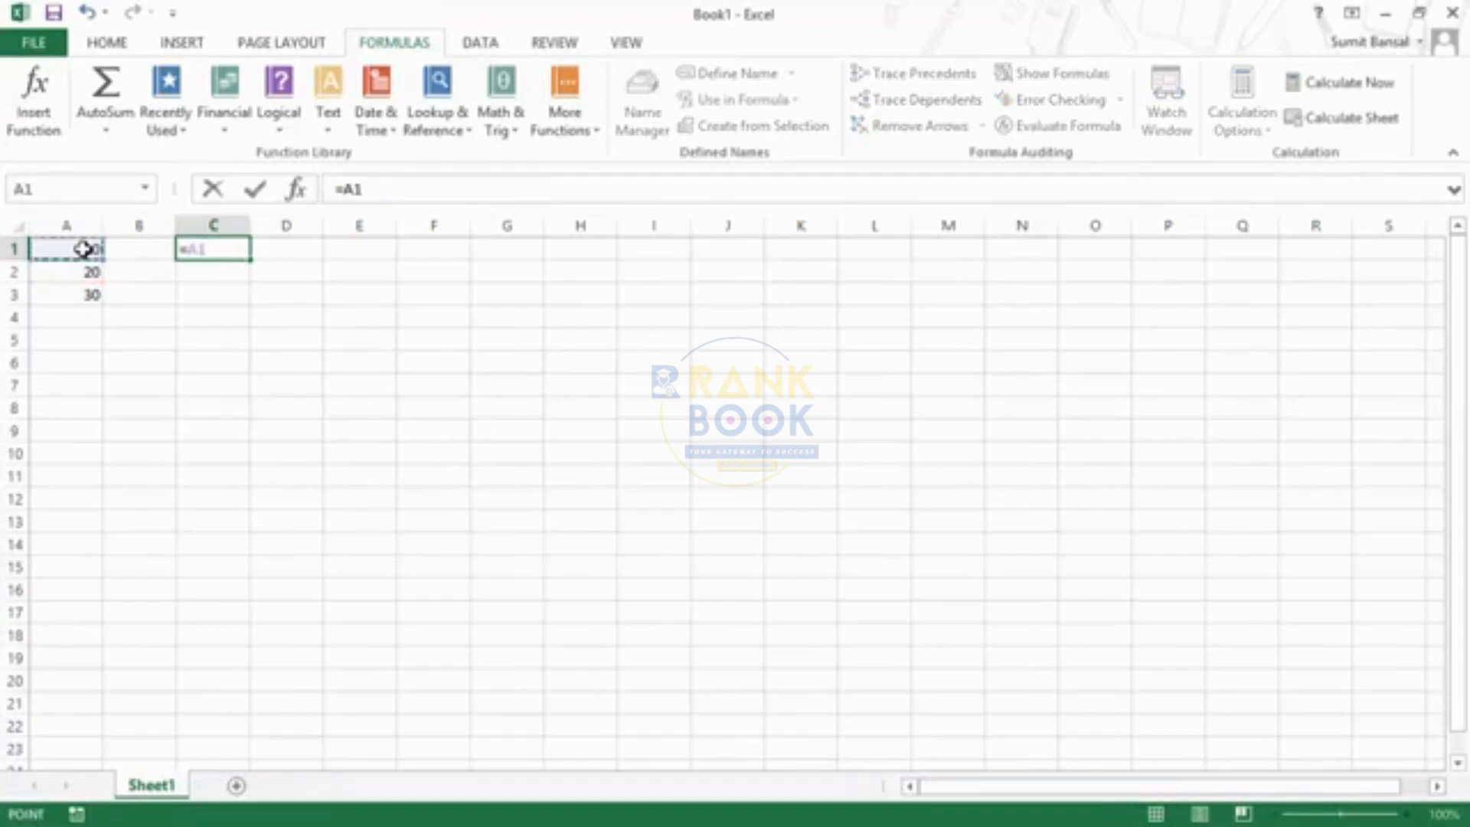
pyautogui.write('-')
pyautogui.click(83, 271)
pyautogui.press('Return')
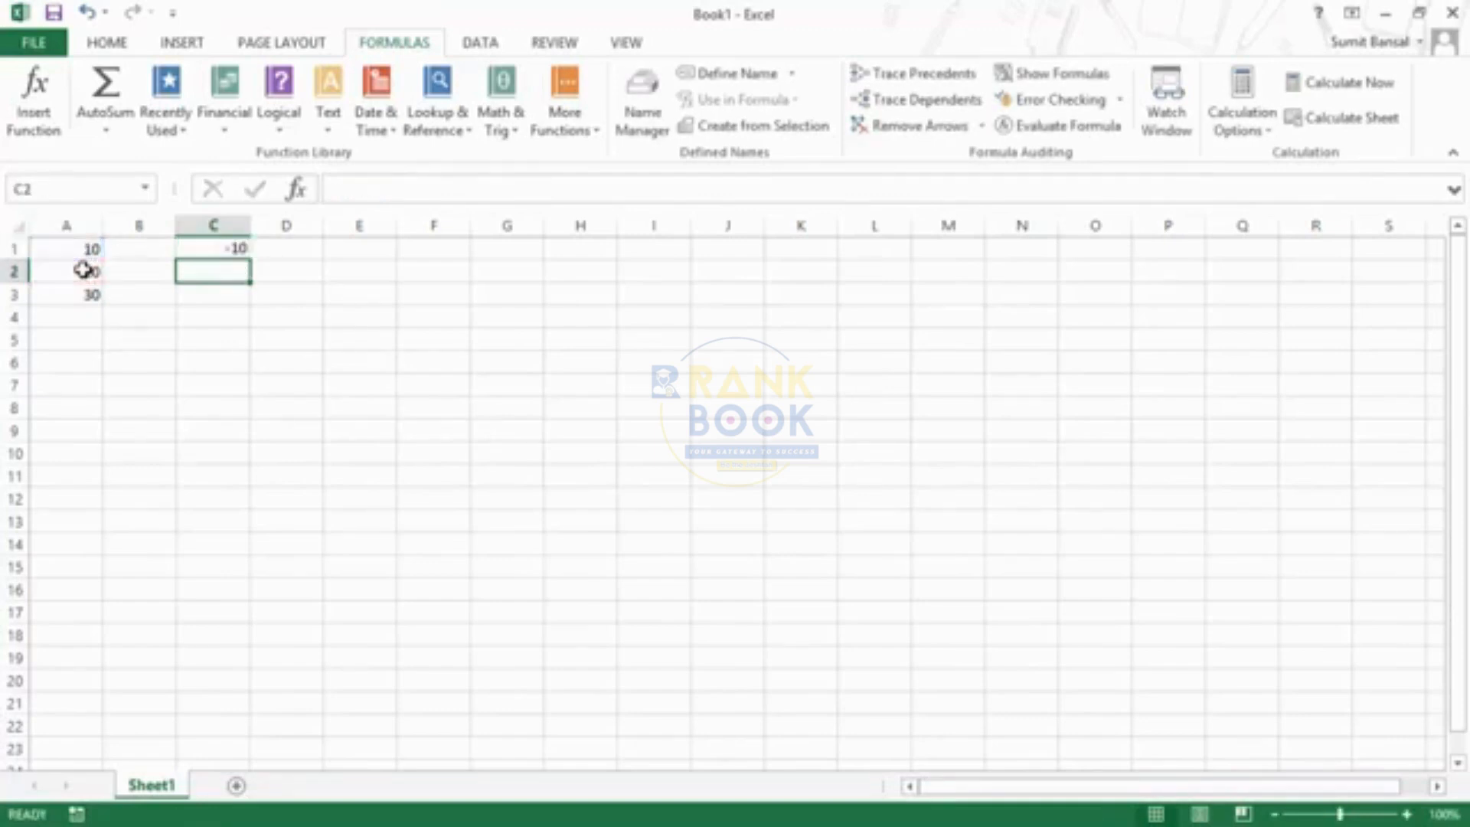
pyautogui.press('Up')
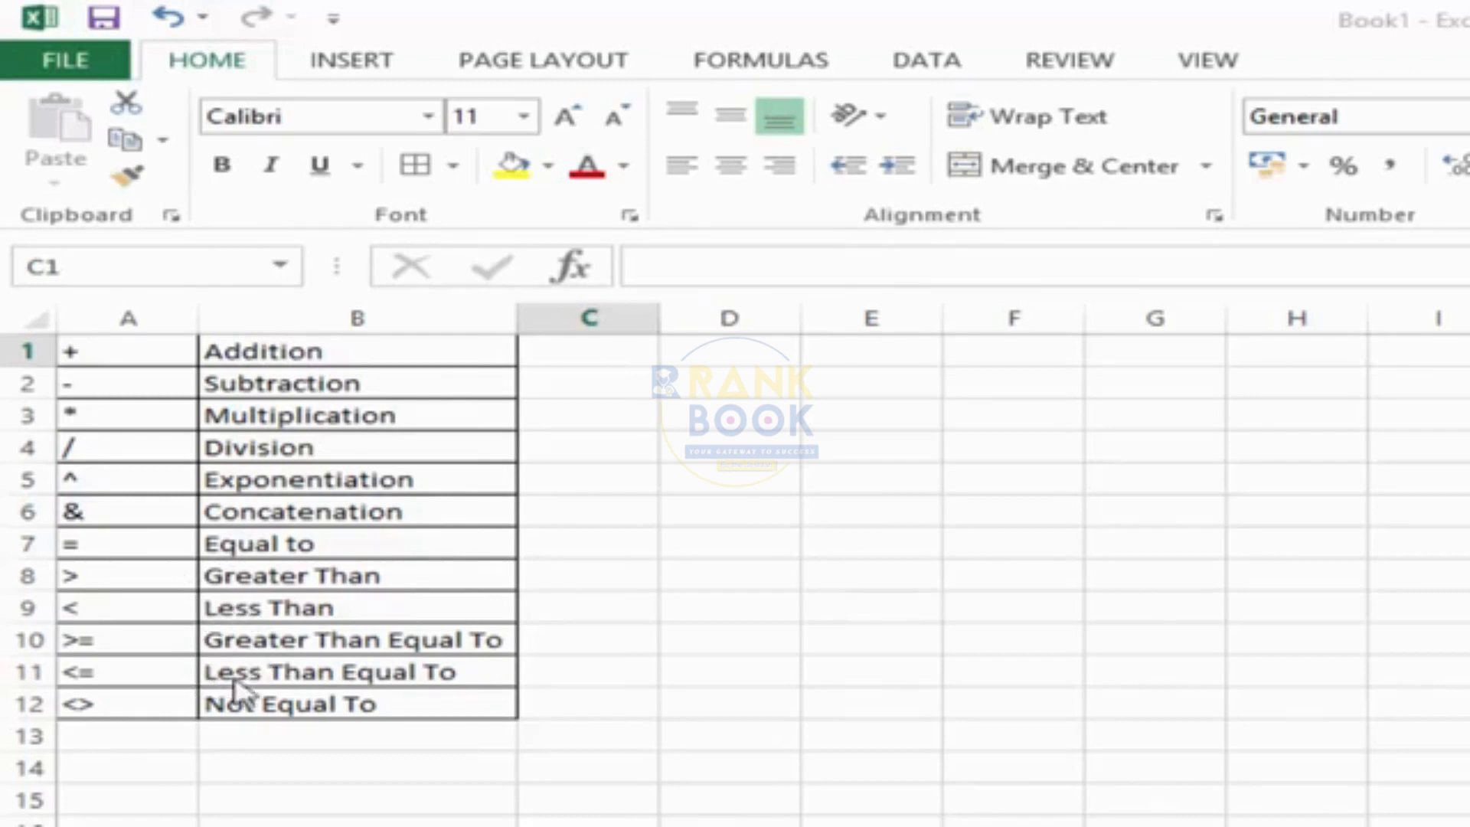
# Enter 10, 20 and 30 in cells D1:D3
pyautogui.click(770, 356)
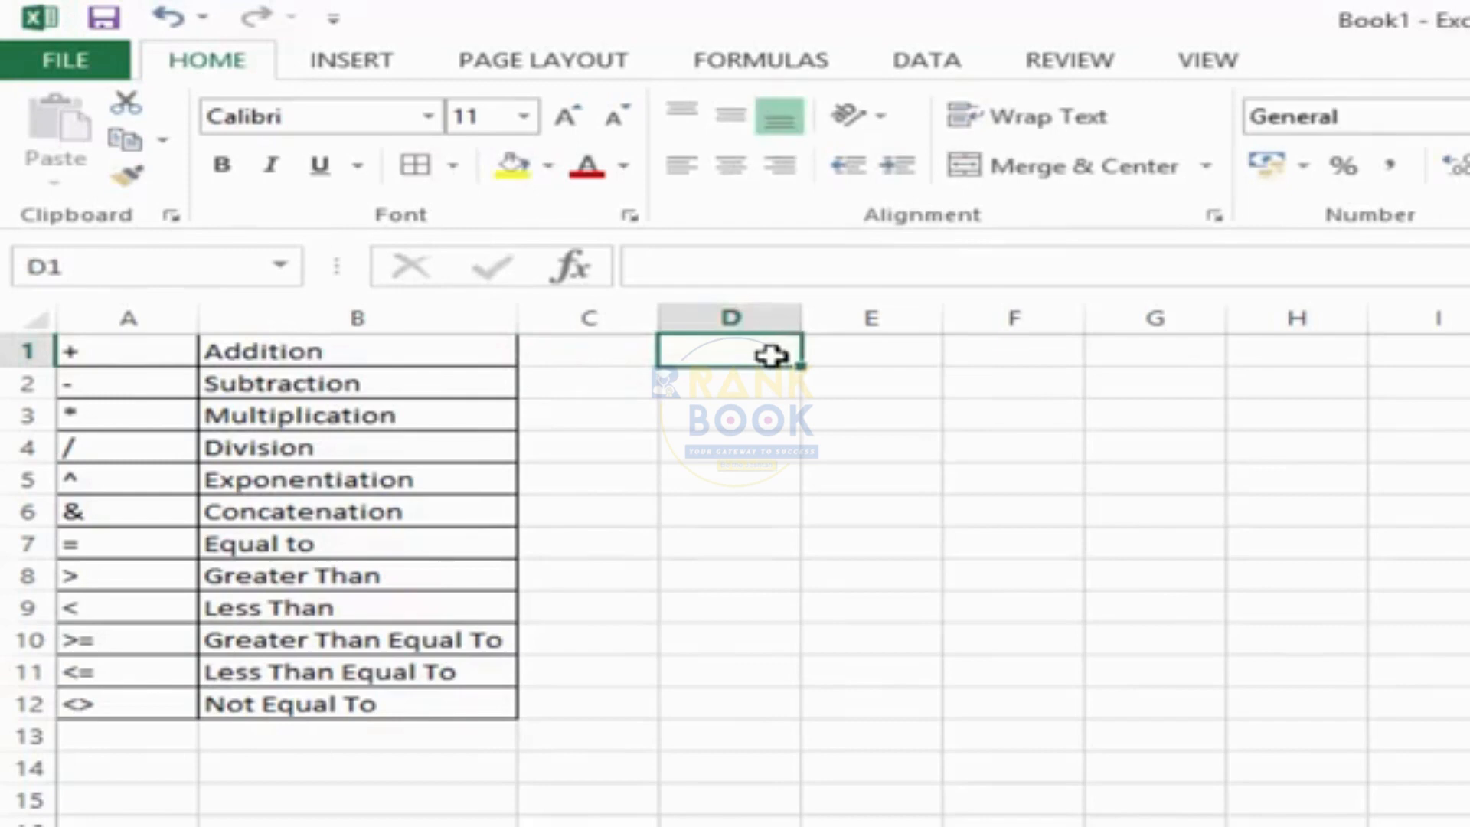
pyautogui.write('10')
pyautogui.press('Return')
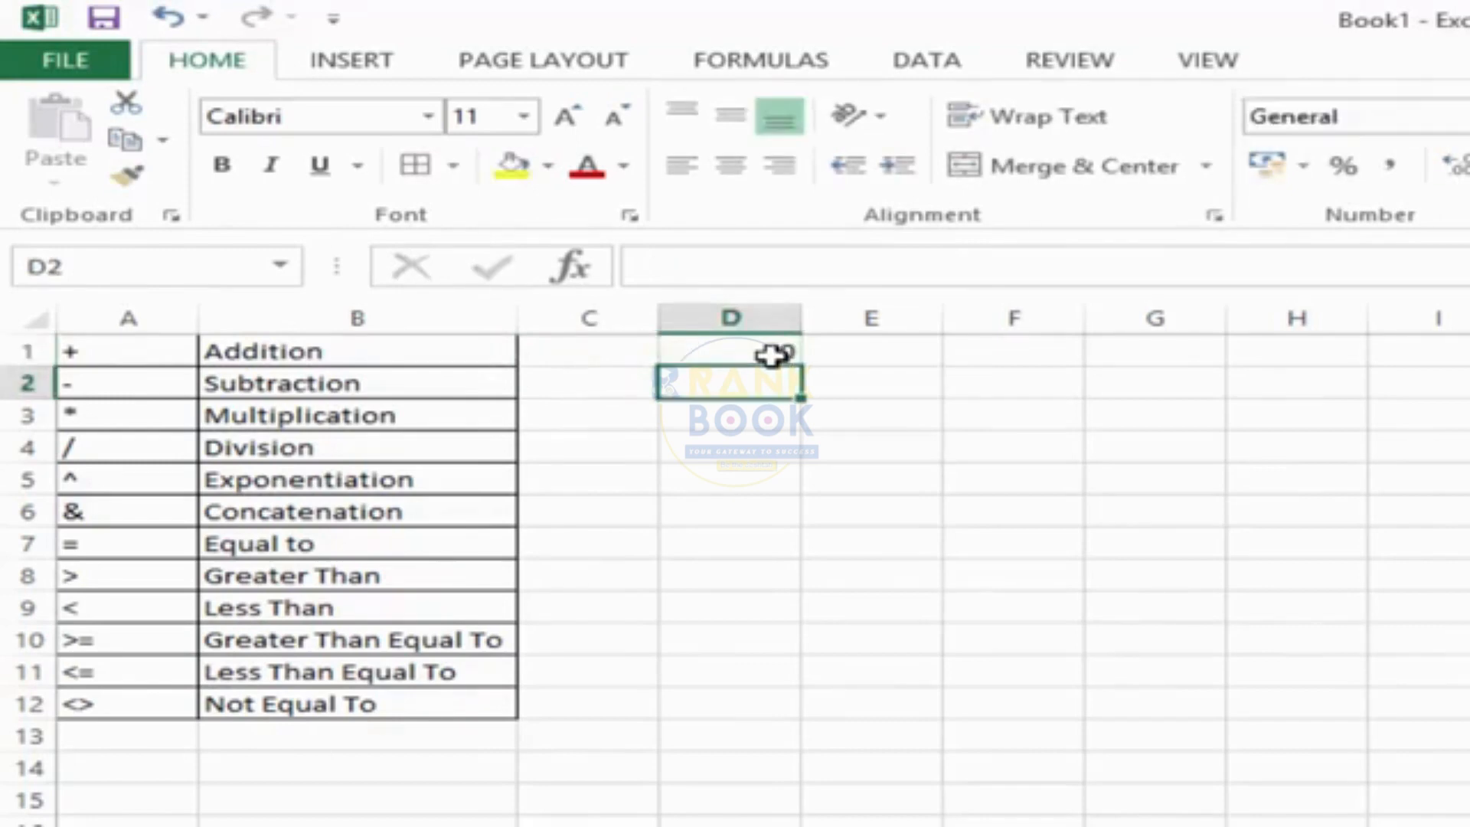
pyautogui.write('20')
pyautogui.press('Return')
pyautogui.write('30')
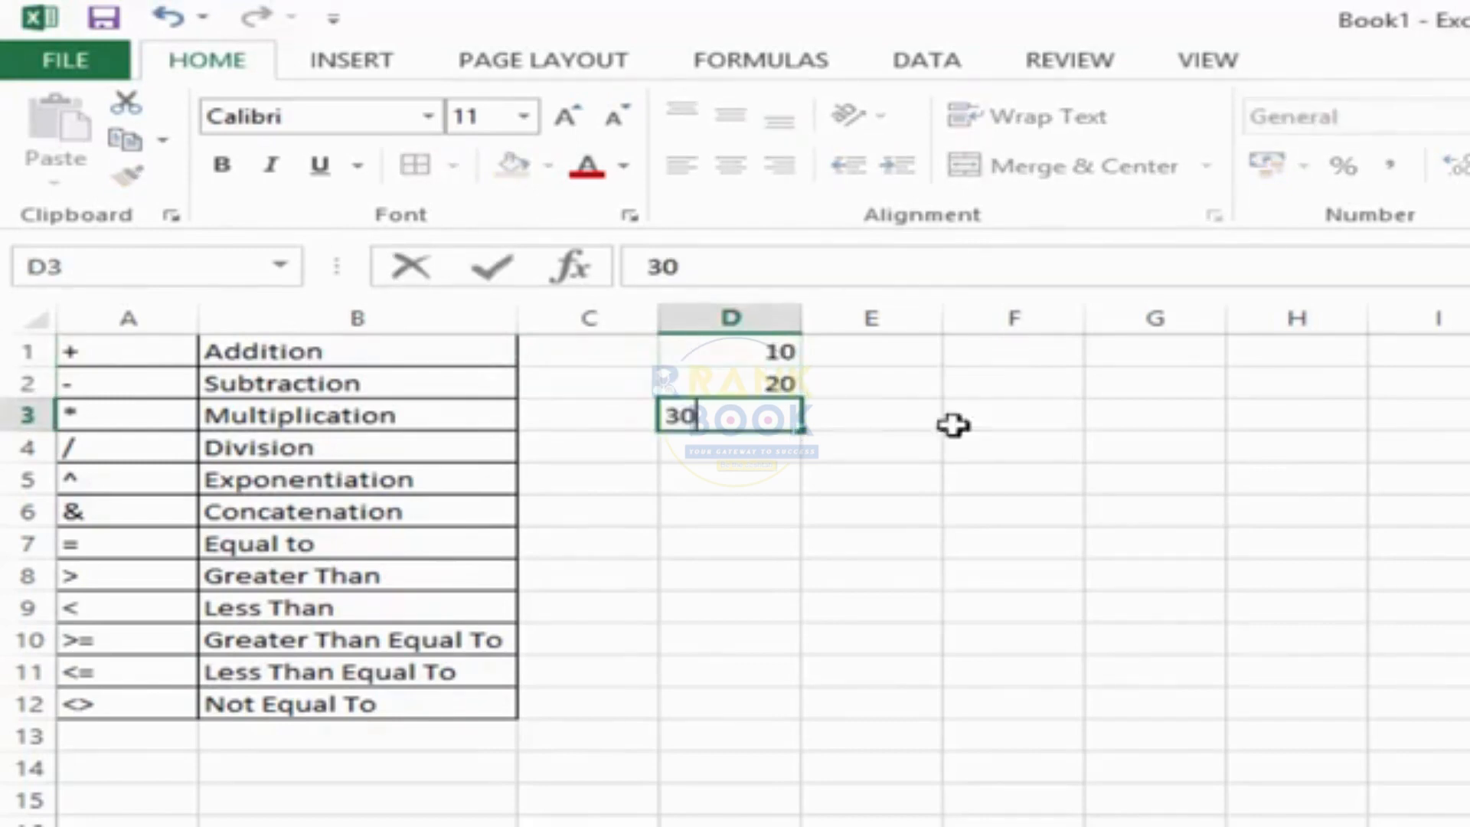
pyautogui.press('Return')
pyautogui.press('Up')
pyautogui.press('Up')
pyautogui.press('Up')
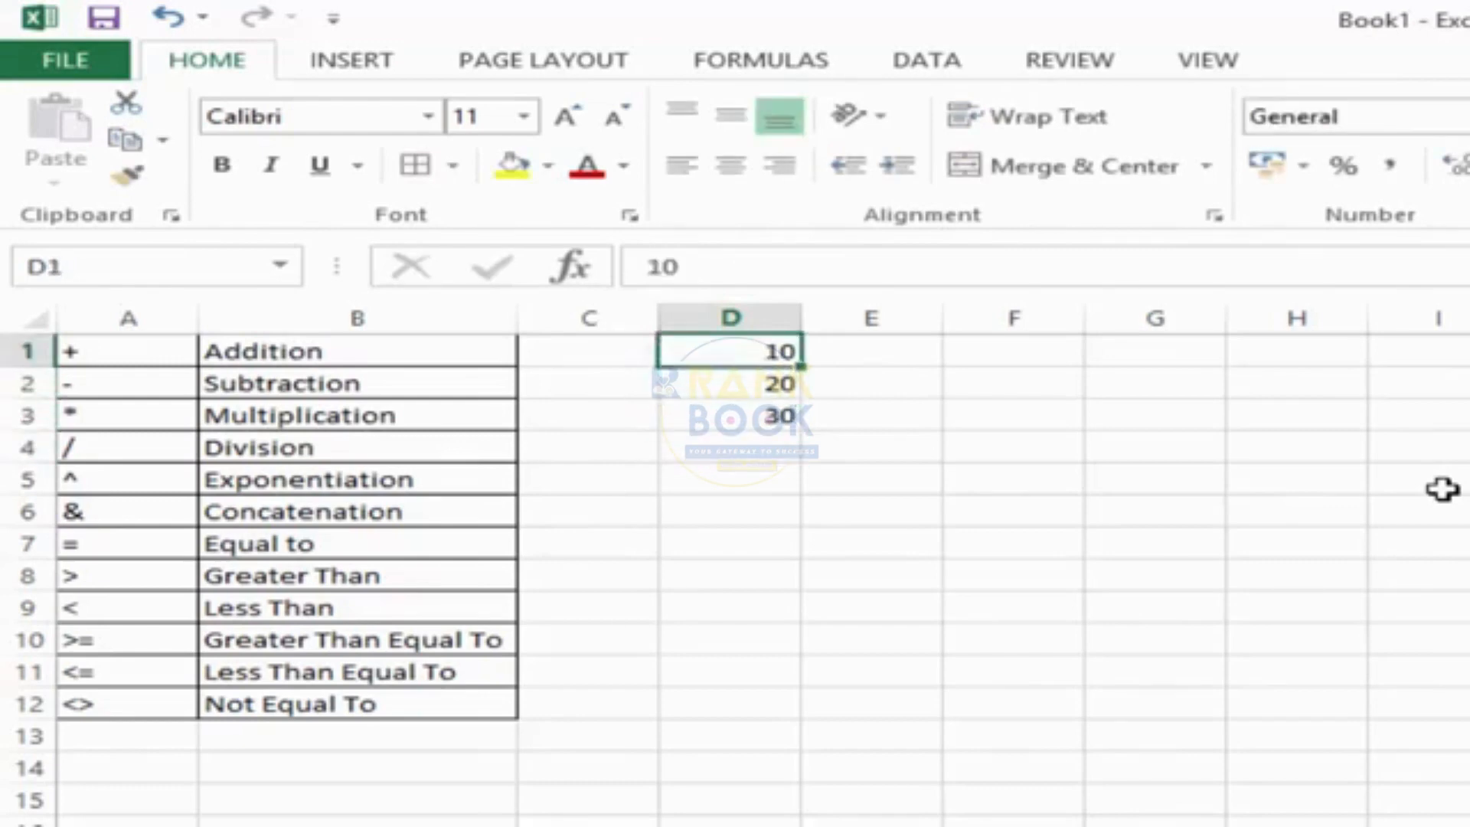
# Enter =D1+D2 in F1, showing 30
pyautogui.press('Right')
pyautogui.press('Right')
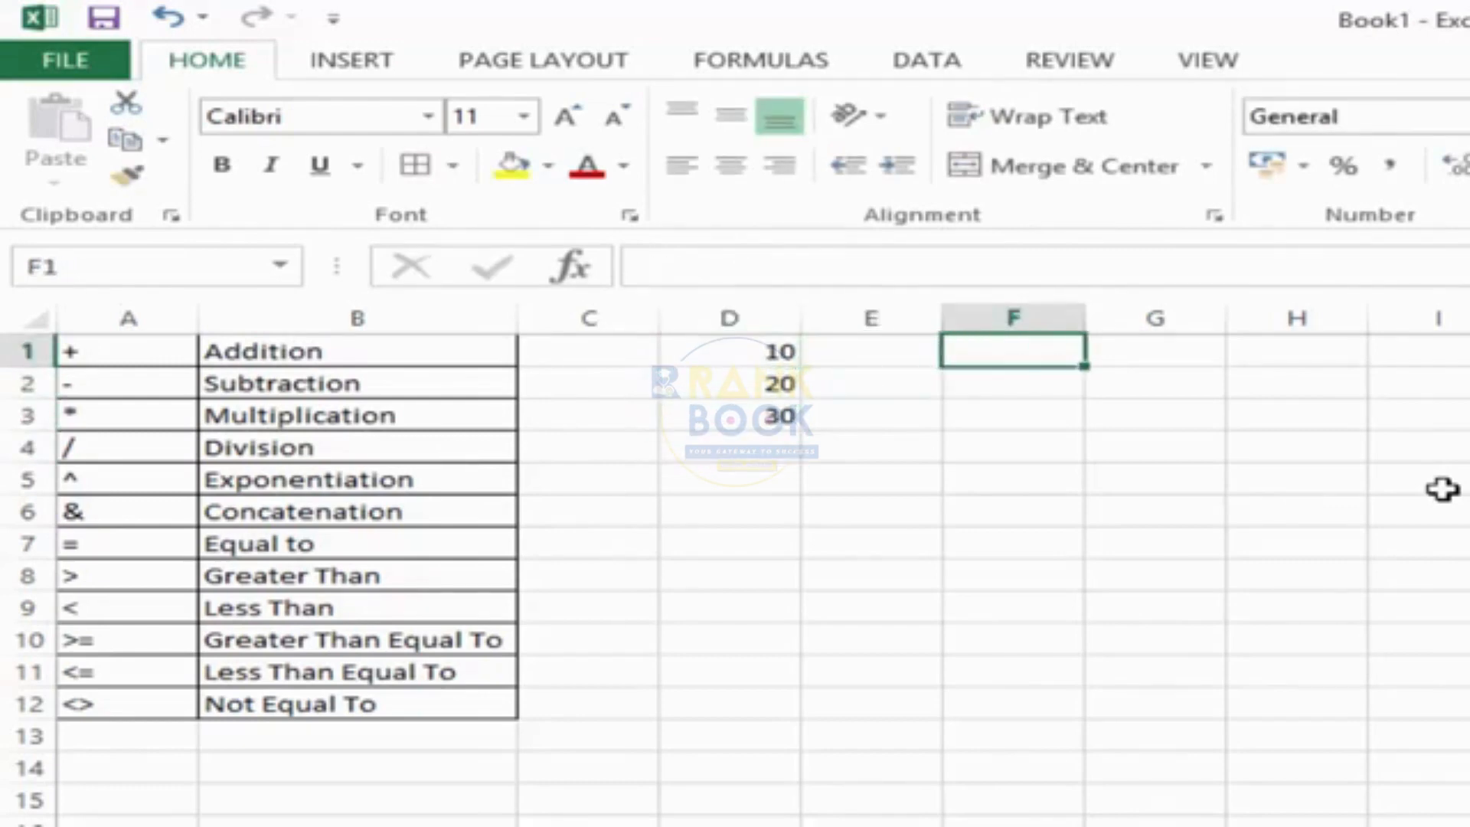
pyautogui.write('=')
pyautogui.press('Left')
pyautogui.press('Left')
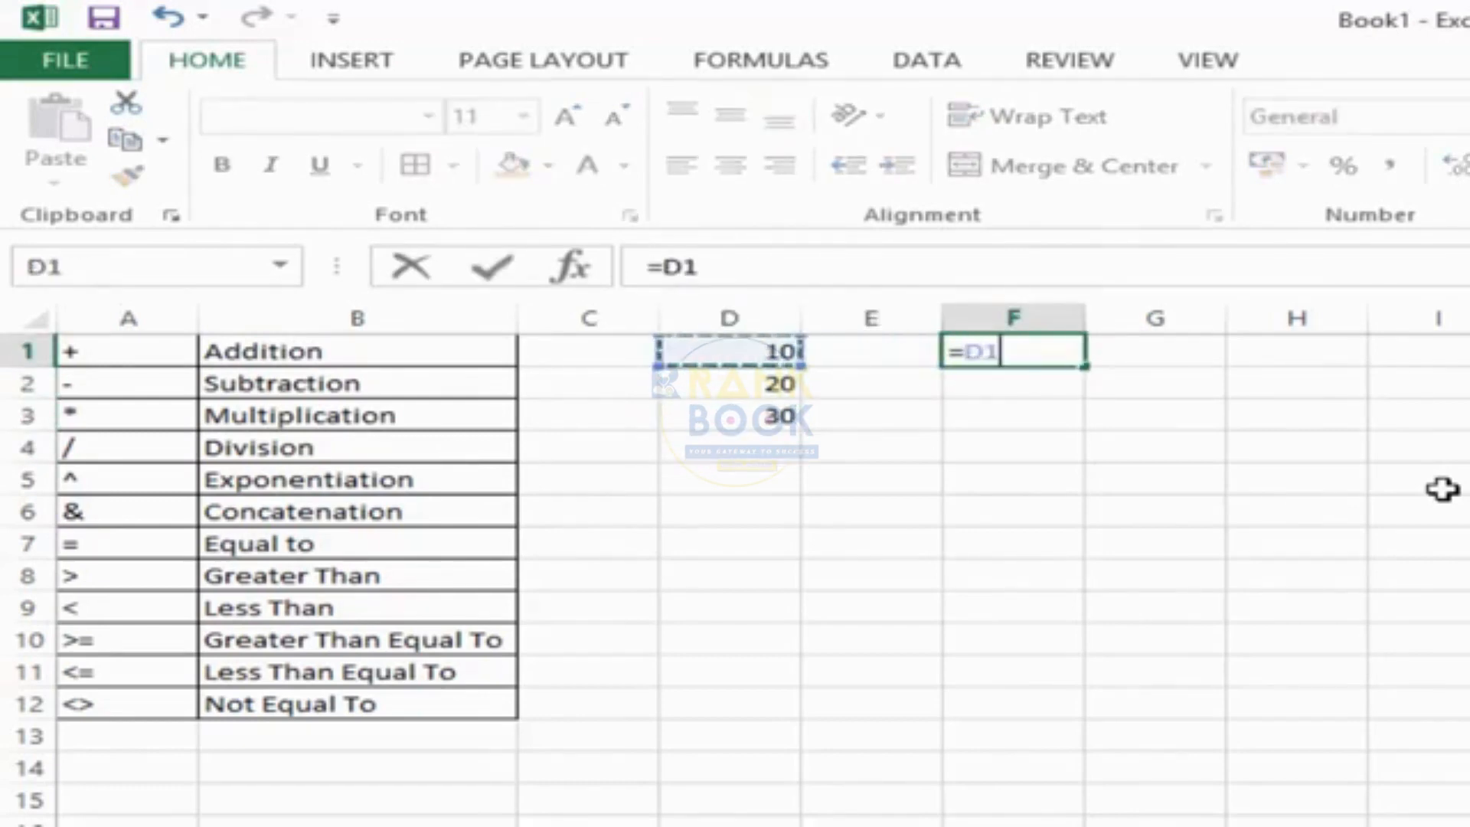
pyautogui.write('+')
pyautogui.press('Left')
pyautogui.press('Left')
pyautogui.press('Down')
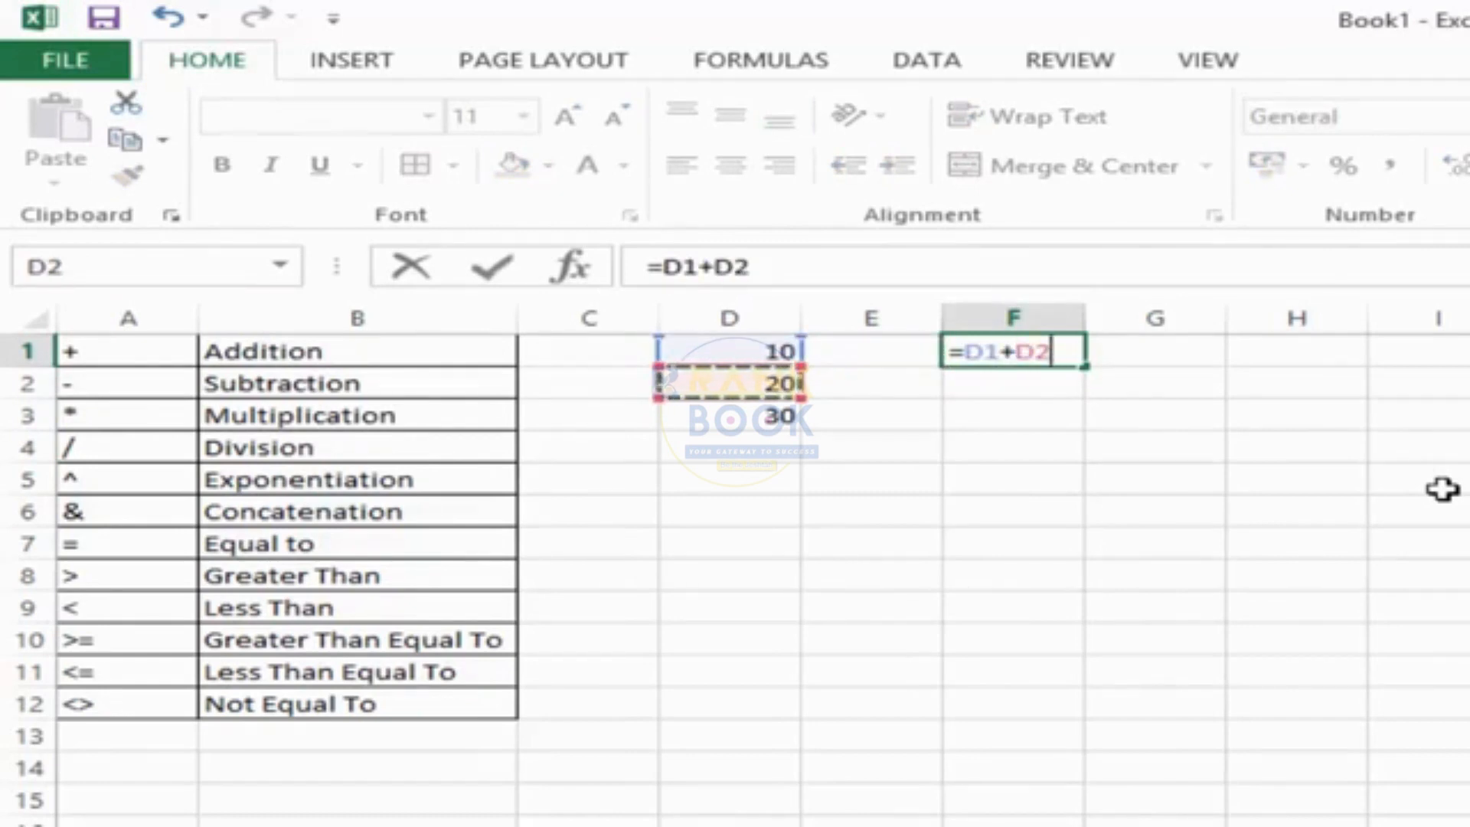
pyautogui.hotkey('ctrl', 'Return')
# Enter =D1-D2 in F2, showing -10
pyautogui.press('Down')
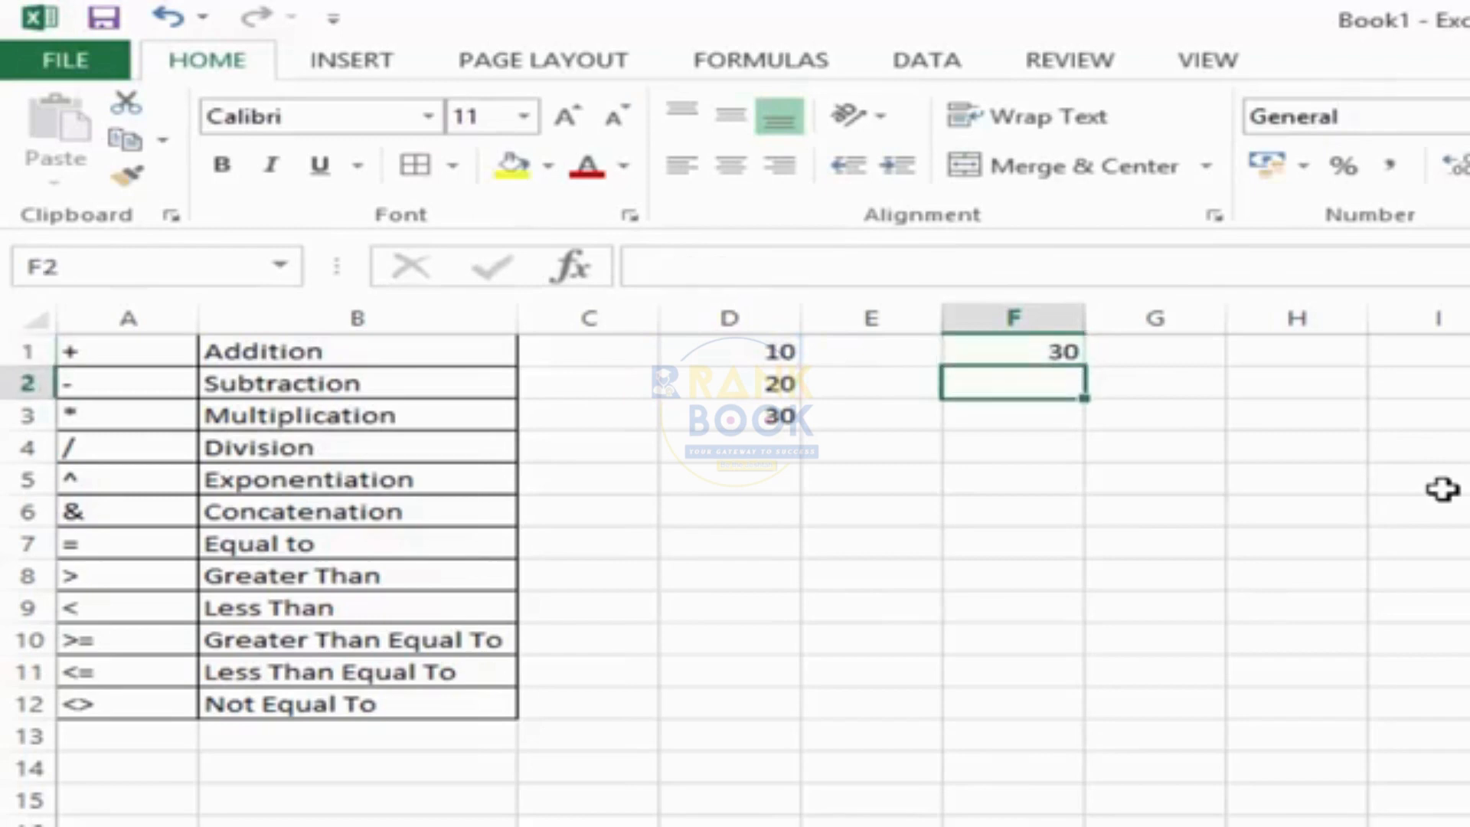
pyautogui.write('=')
pyautogui.press('Left')
pyautogui.press('Left')
pyautogui.press('Up')
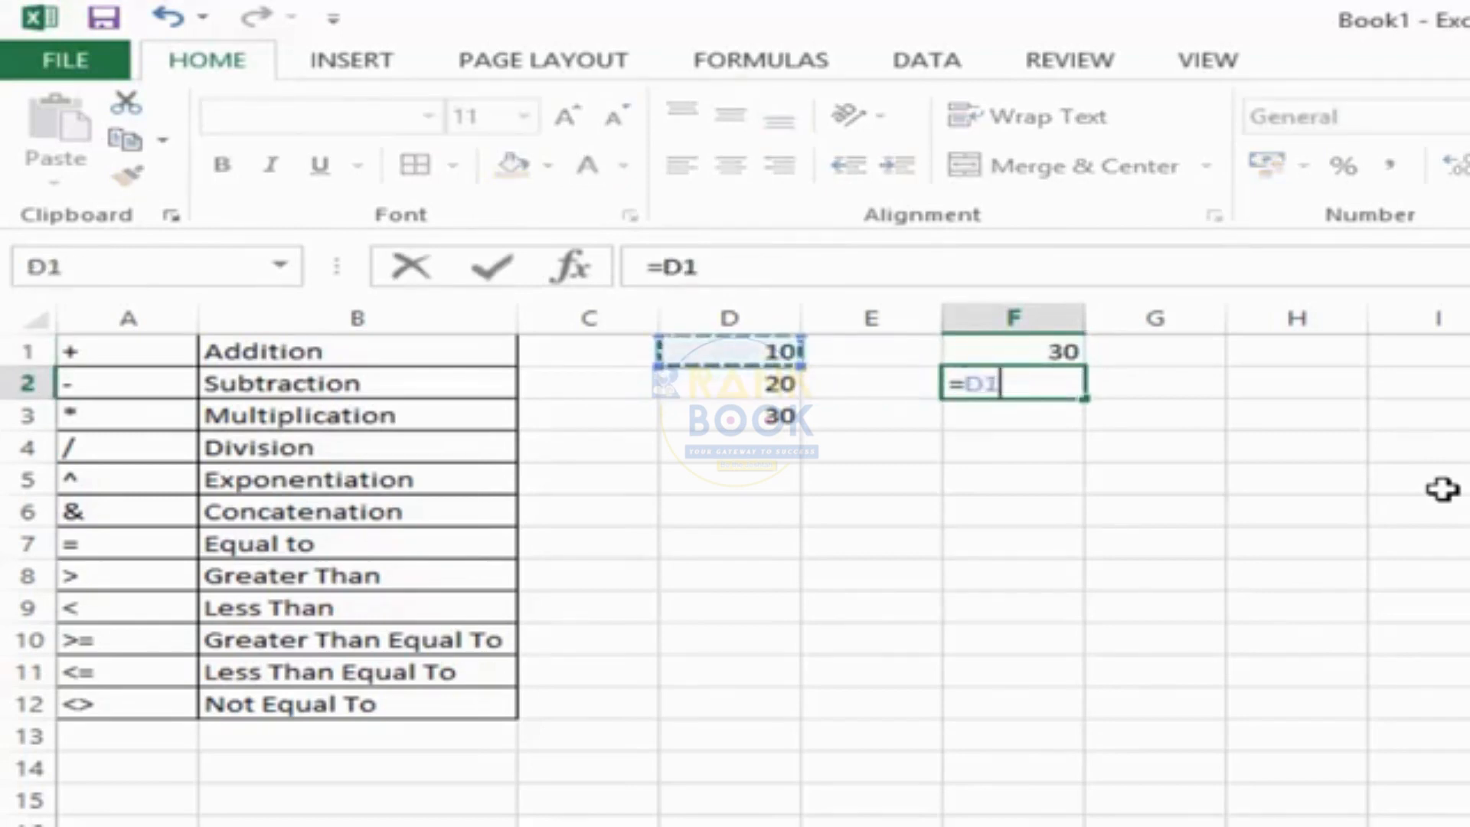
pyautogui.write('-')
pyautogui.press('Left')
# Enter =D1*D2 in F3, showing 200
pyautogui.press('Left')
pyautogui.hotkey('ctrl', 'Return')
pyautogui.press('Return')
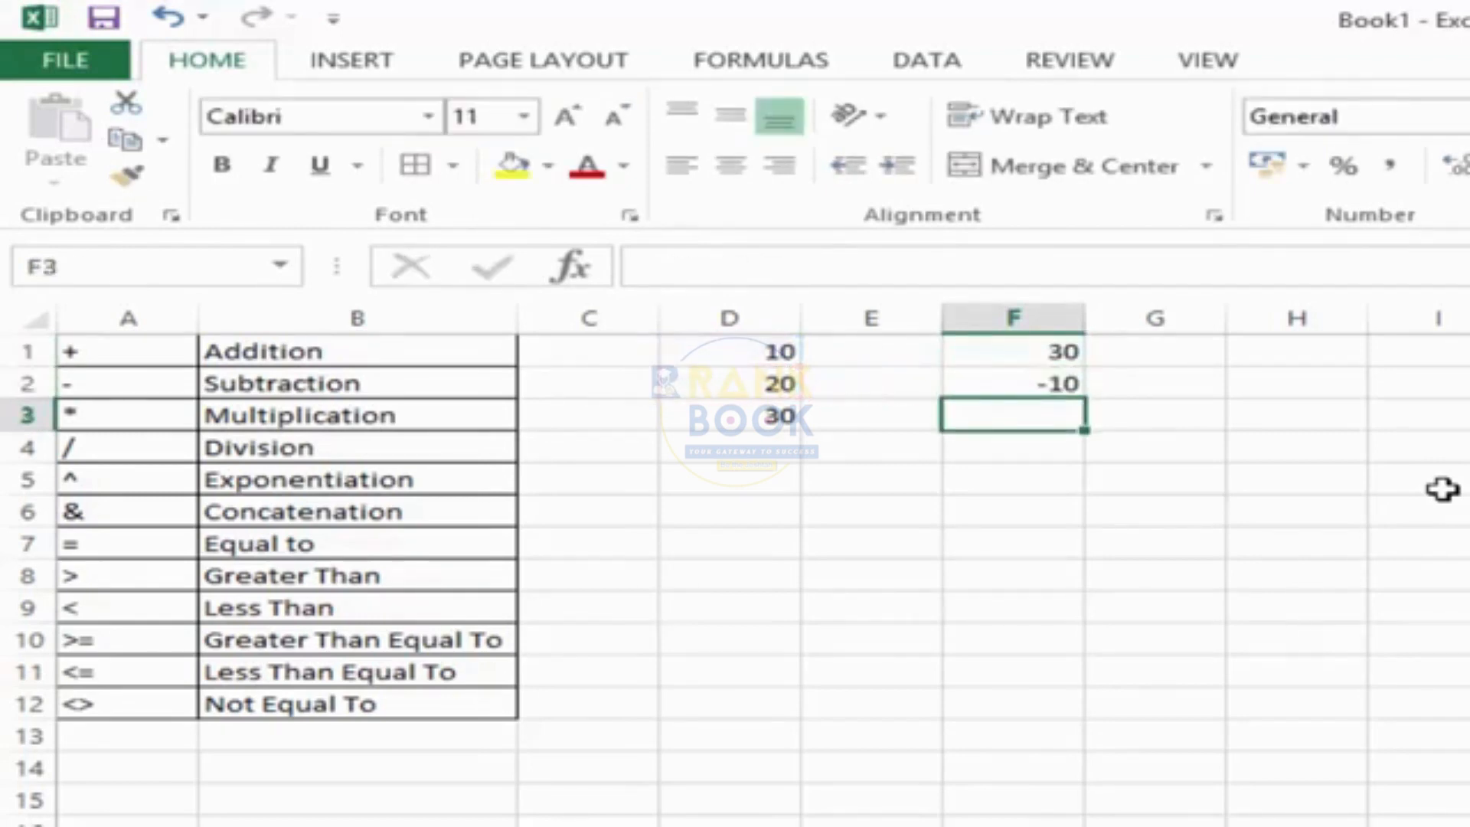
pyautogui.write('=')
pyautogui.press('Left')
pyautogui.press('Up')
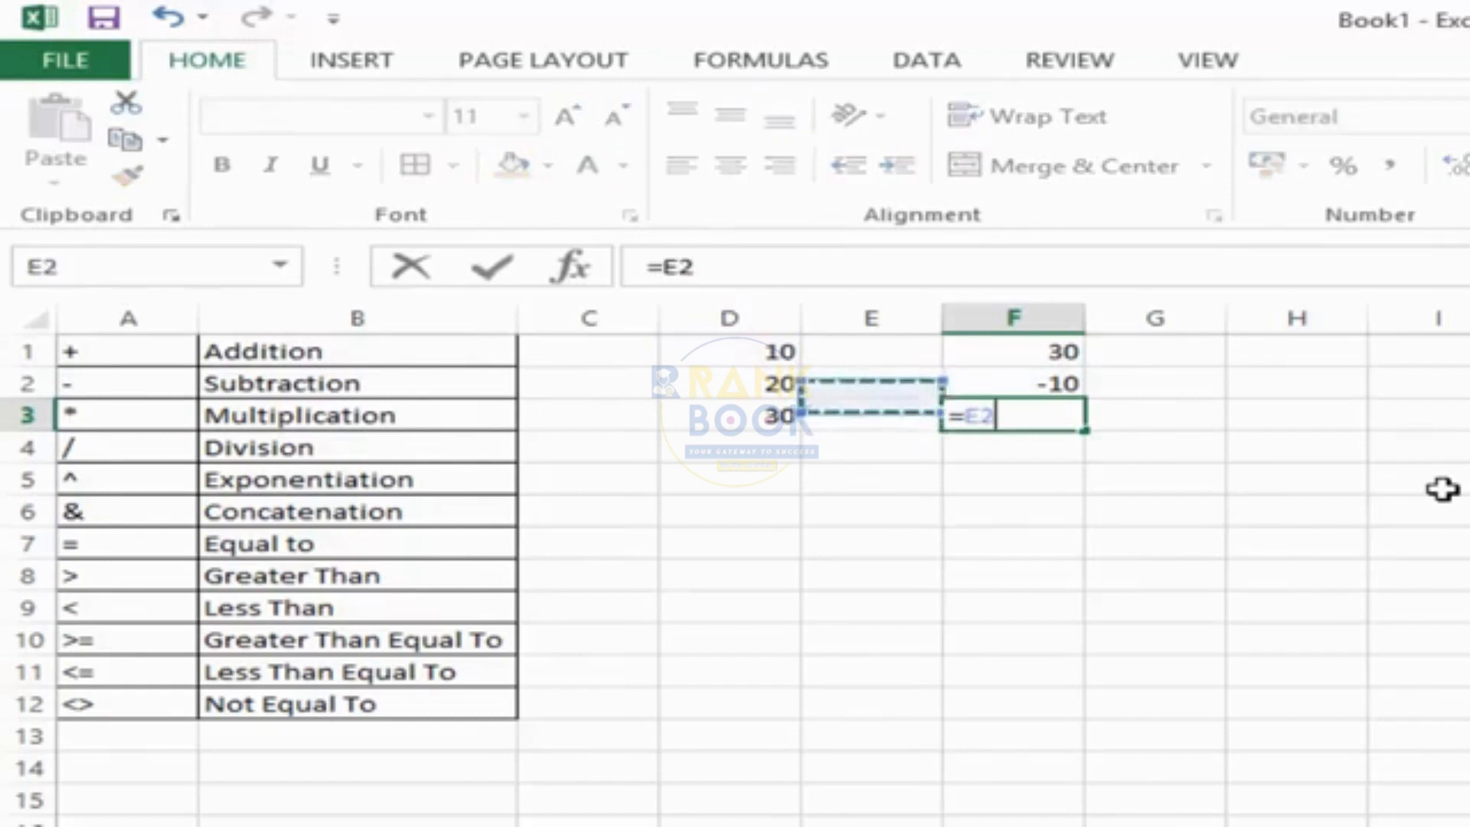
pyautogui.press('Left')
pyautogui.press('Up')
pyautogui.write('*')
pyautogui.press('Left')
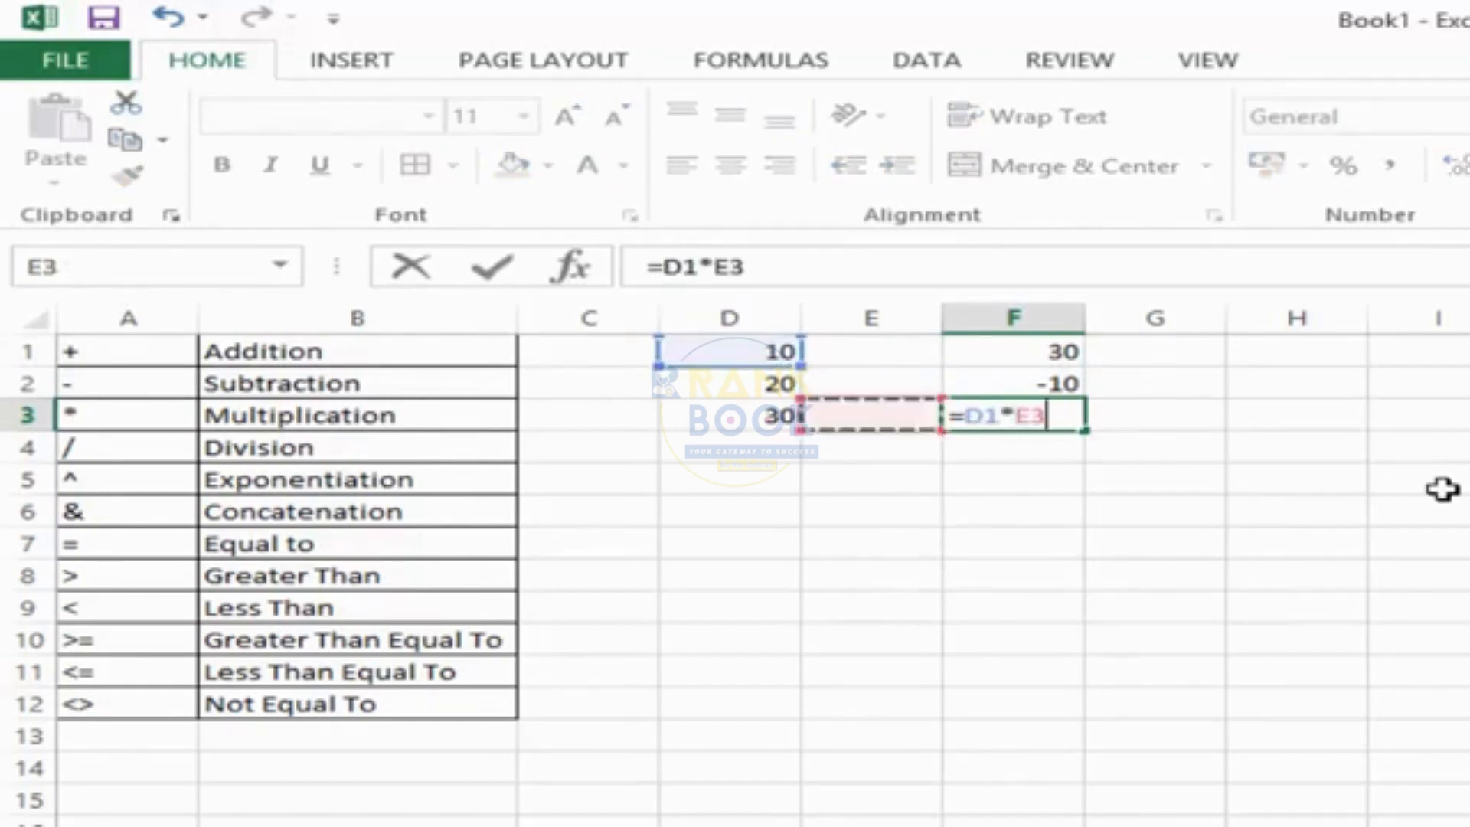
pyautogui.press('Left')
pyautogui.press('Up')
pyautogui.press('Return')
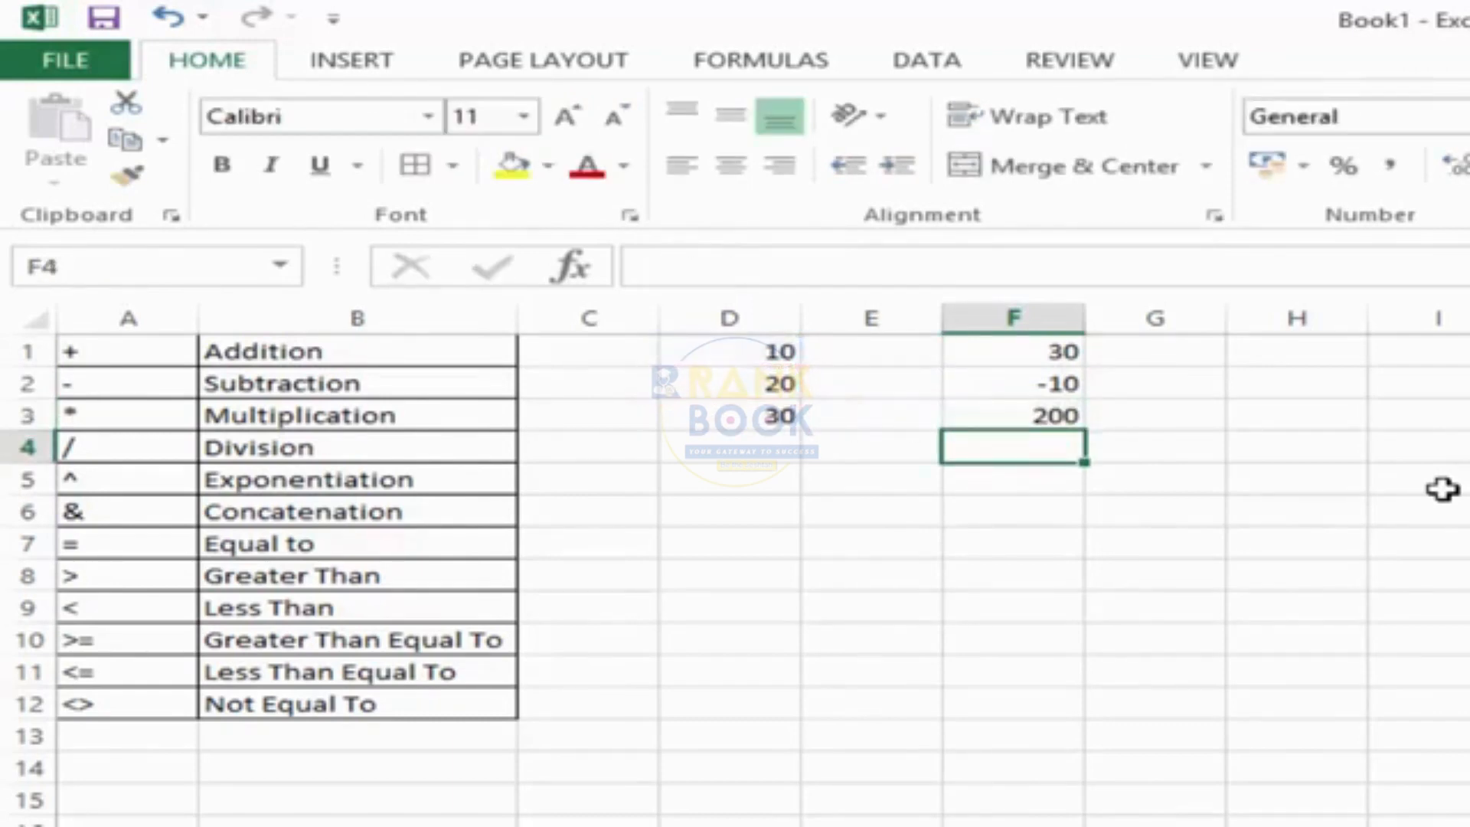
# Enter =D1/D2 in F4, showing 0.5
pyautogui.write('=')
pyautogui.press('Left')
pyautogui.press('Left')
pyautogui.press('Up')
pyautogui.press('Up')
pyautogui.press('Up')
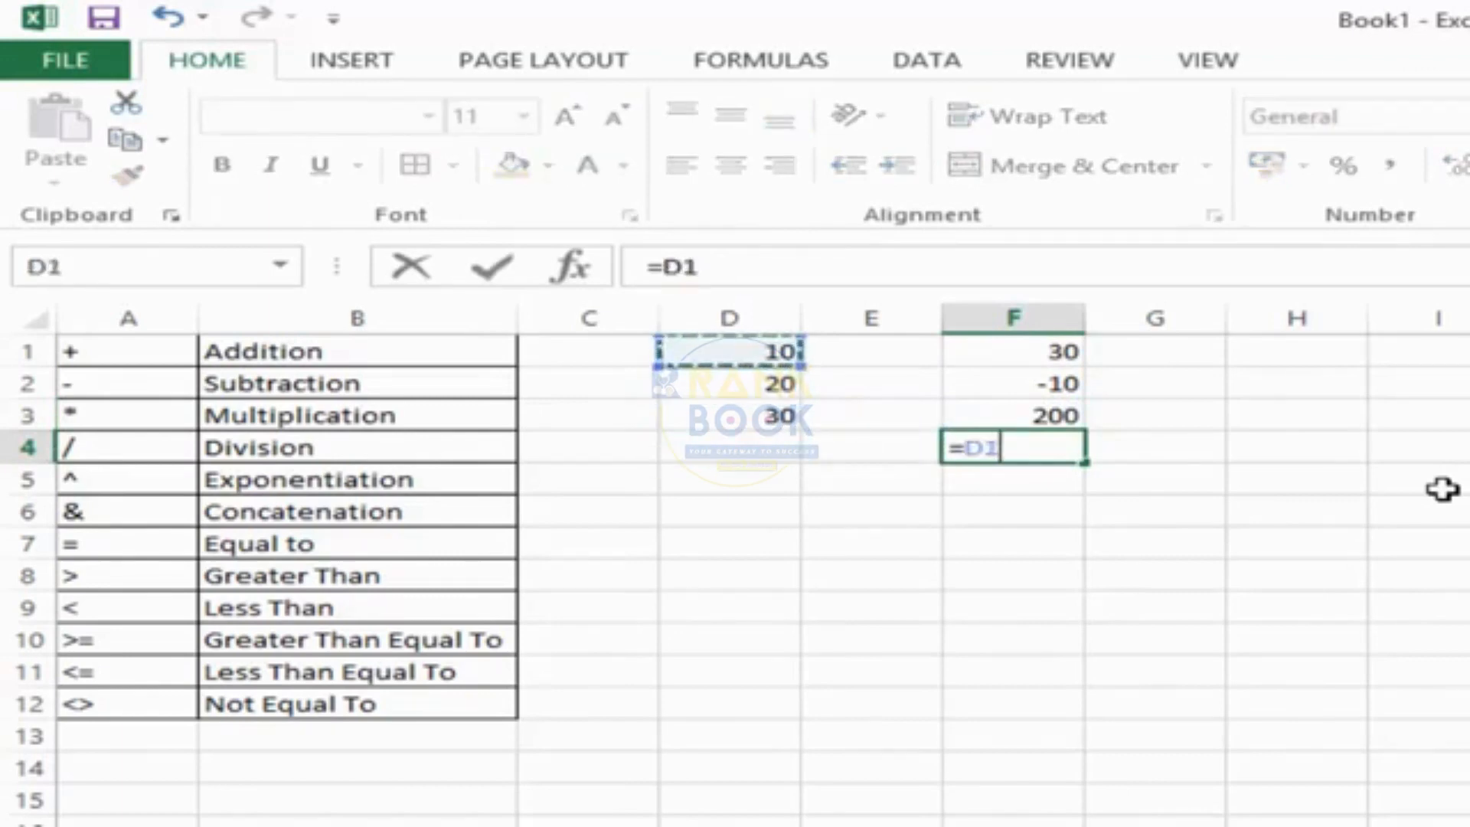
pyautogui.write('/')
pyautogui.press('Left')
pyautogui.press('Left')
pyautogui.press('Up')
pyautogui.press('Up')
pyautogui.press('Return')
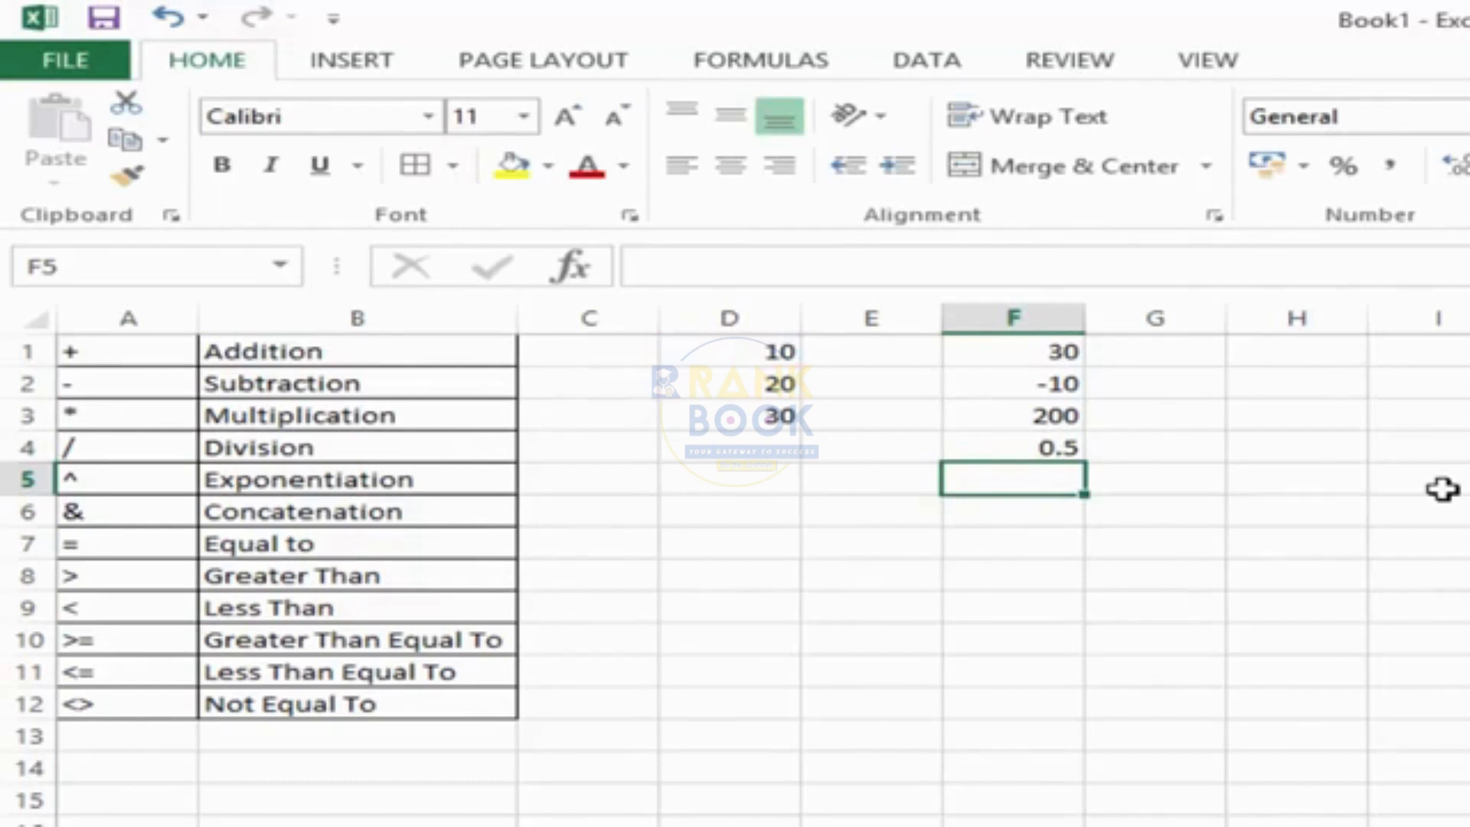
# Enter the exponent value 2 in D4
pyautogui.press('Left')
pyautogui.press('Left')
pyautogui.press('Up')
pyautogui.write('2')
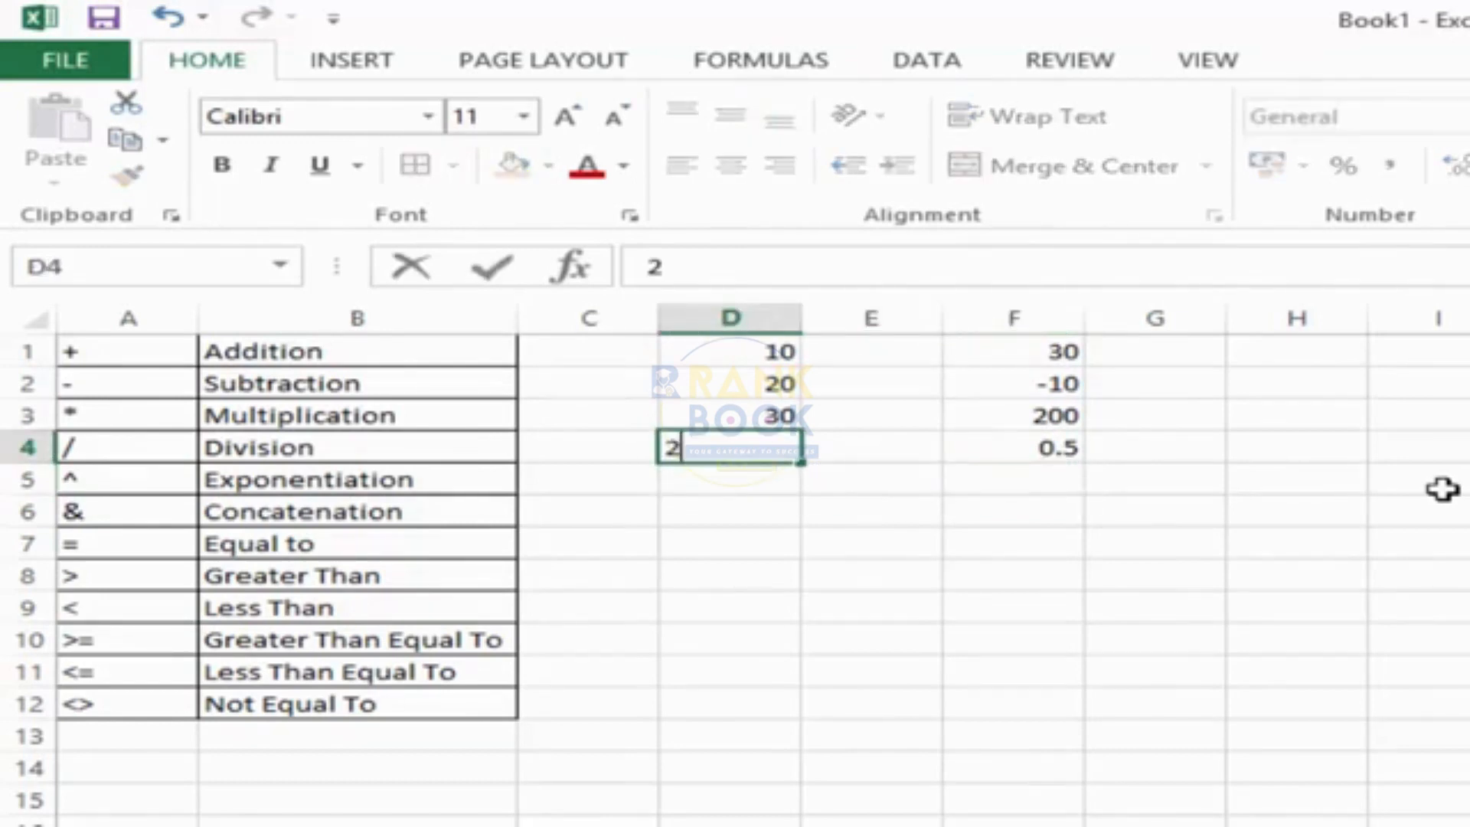
pyautogui.press('Right')
pyautogui.press('Right')
# Enter =D1^D4 in F5, showing 100
pyautogui.press('Down')
pyautogui.write('=')
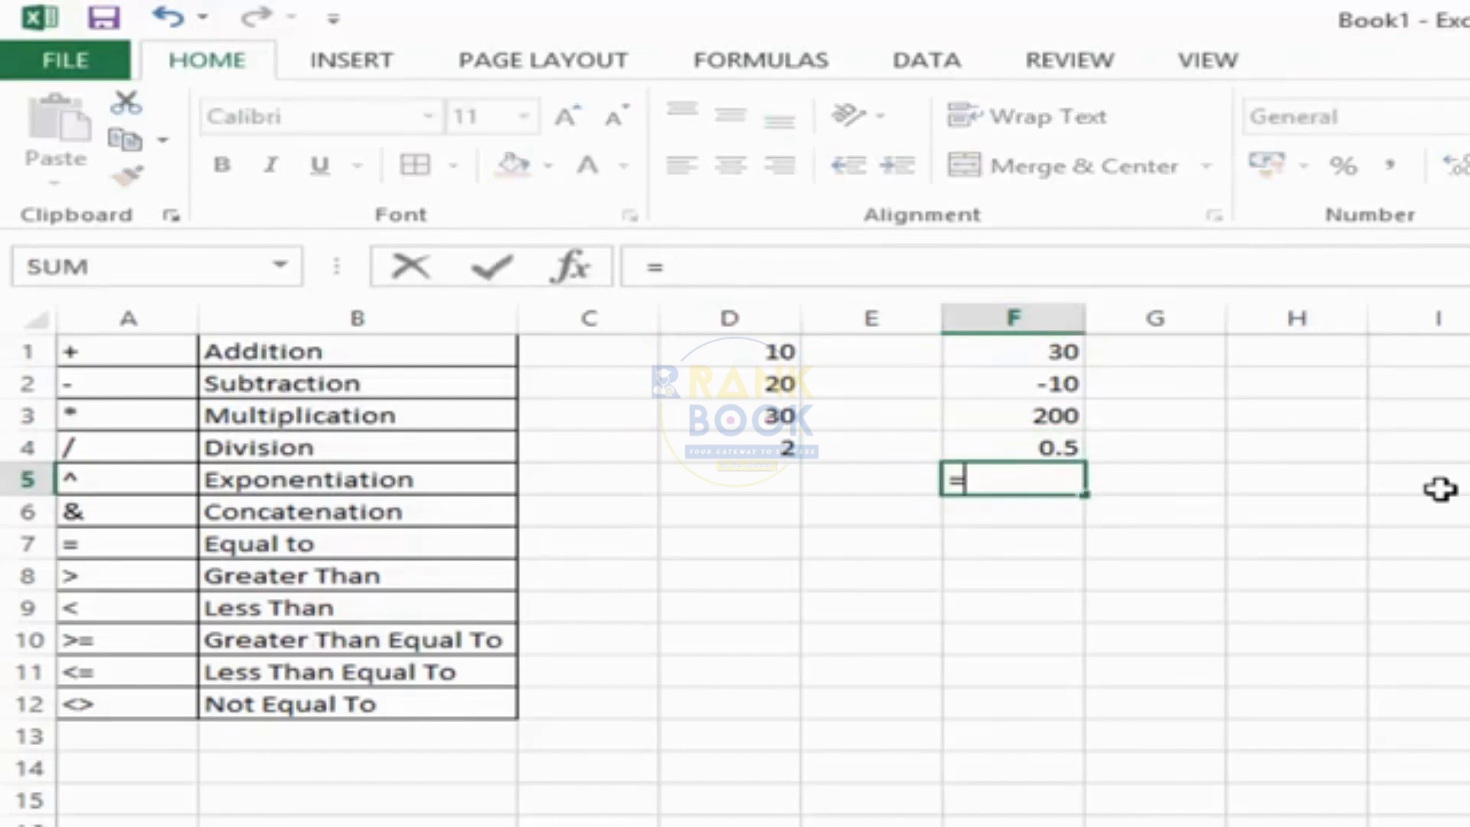
pyautogui.press('Left')
pyautogui.press('Left')
pyautogui.press('Up')
pyautogui.press('Up')
pyautogui.press('Up')
pyautogui.press('Up')
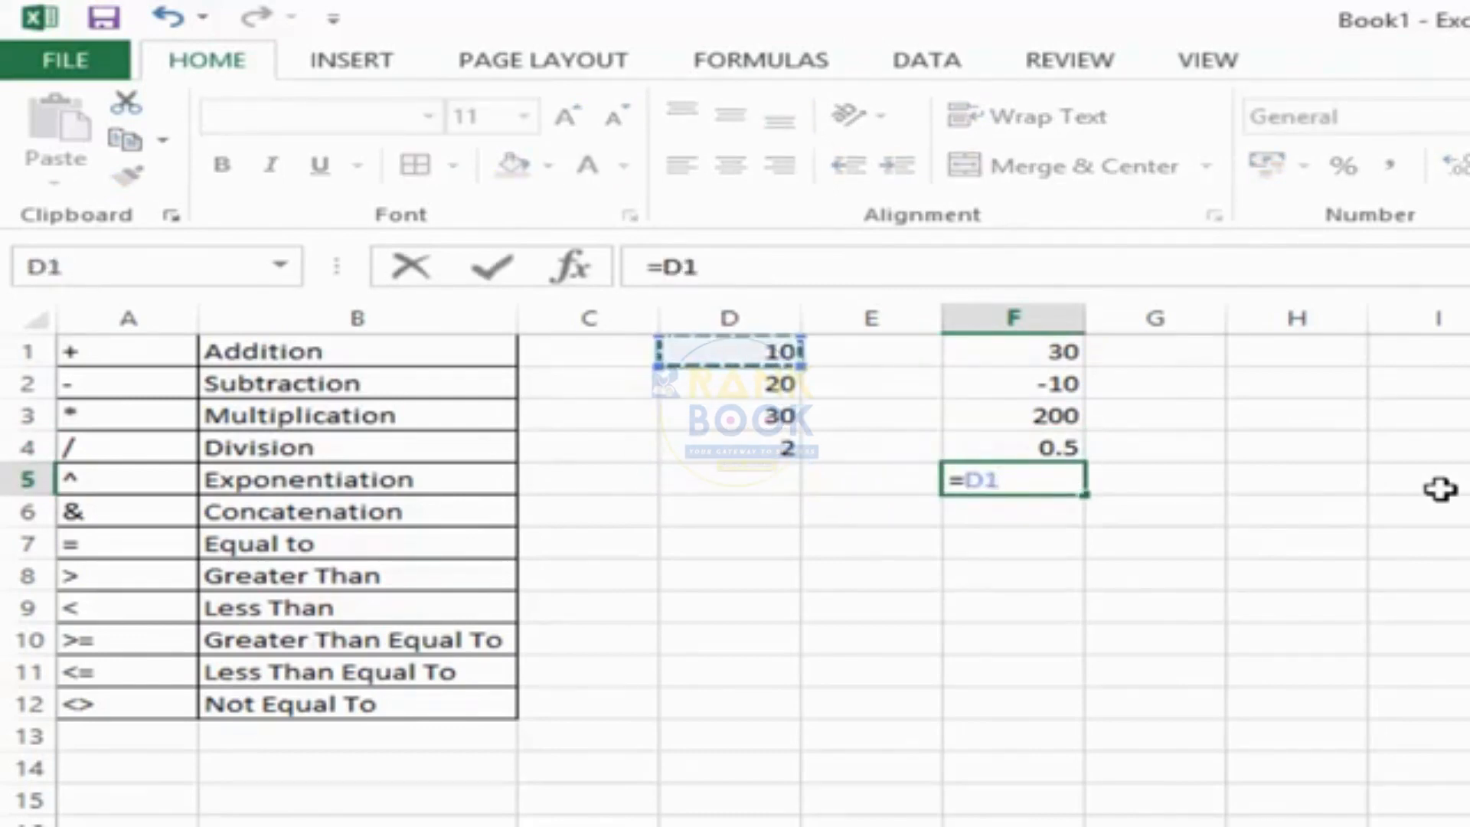
pyautogui.write('^')
pyautogui.press('Right')
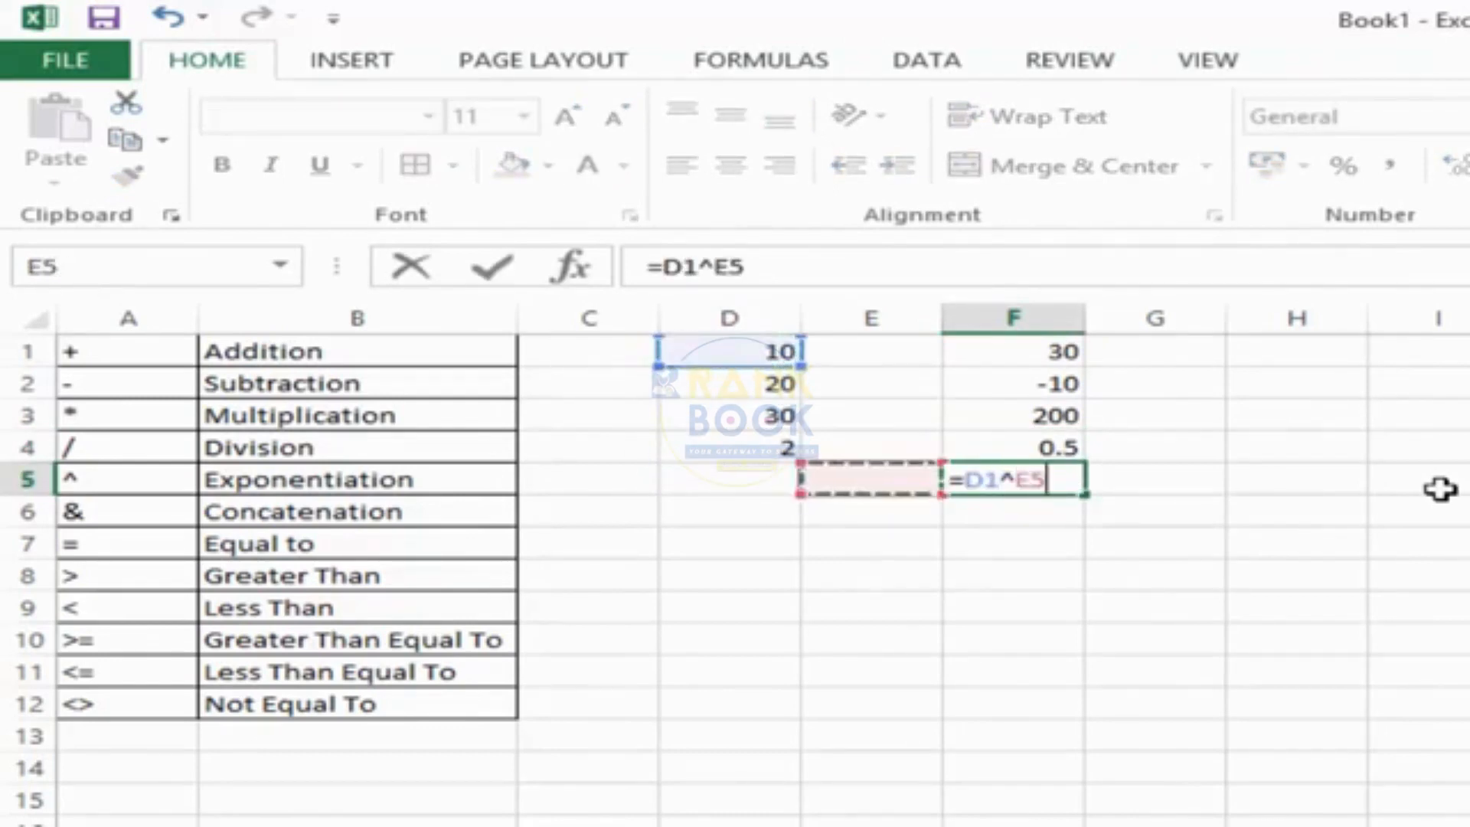
pyautogui.press('Left')
pyautogui.press('Up')
pyautogui.press('Return')
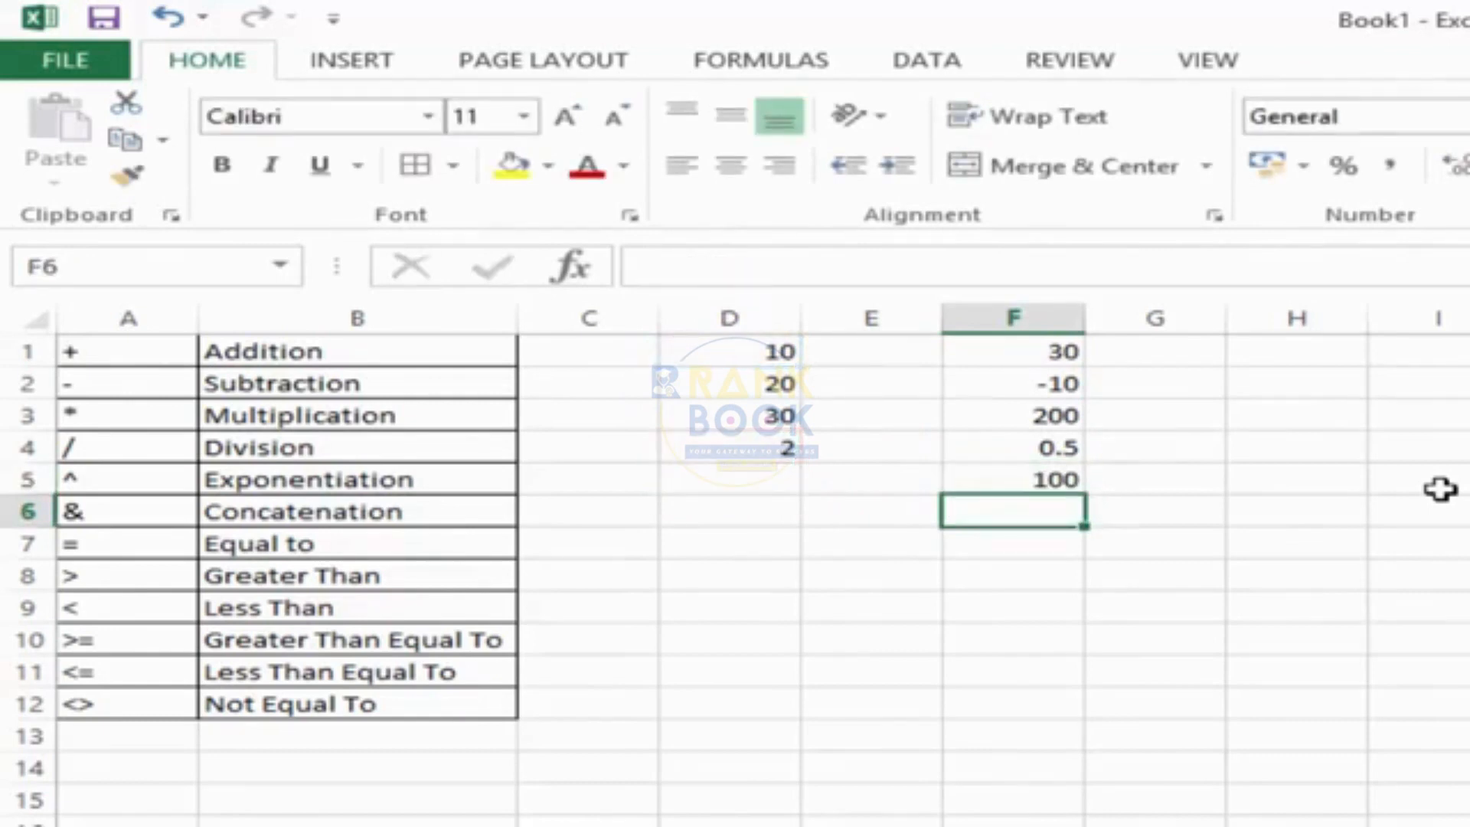
pyautogui.press('Up')
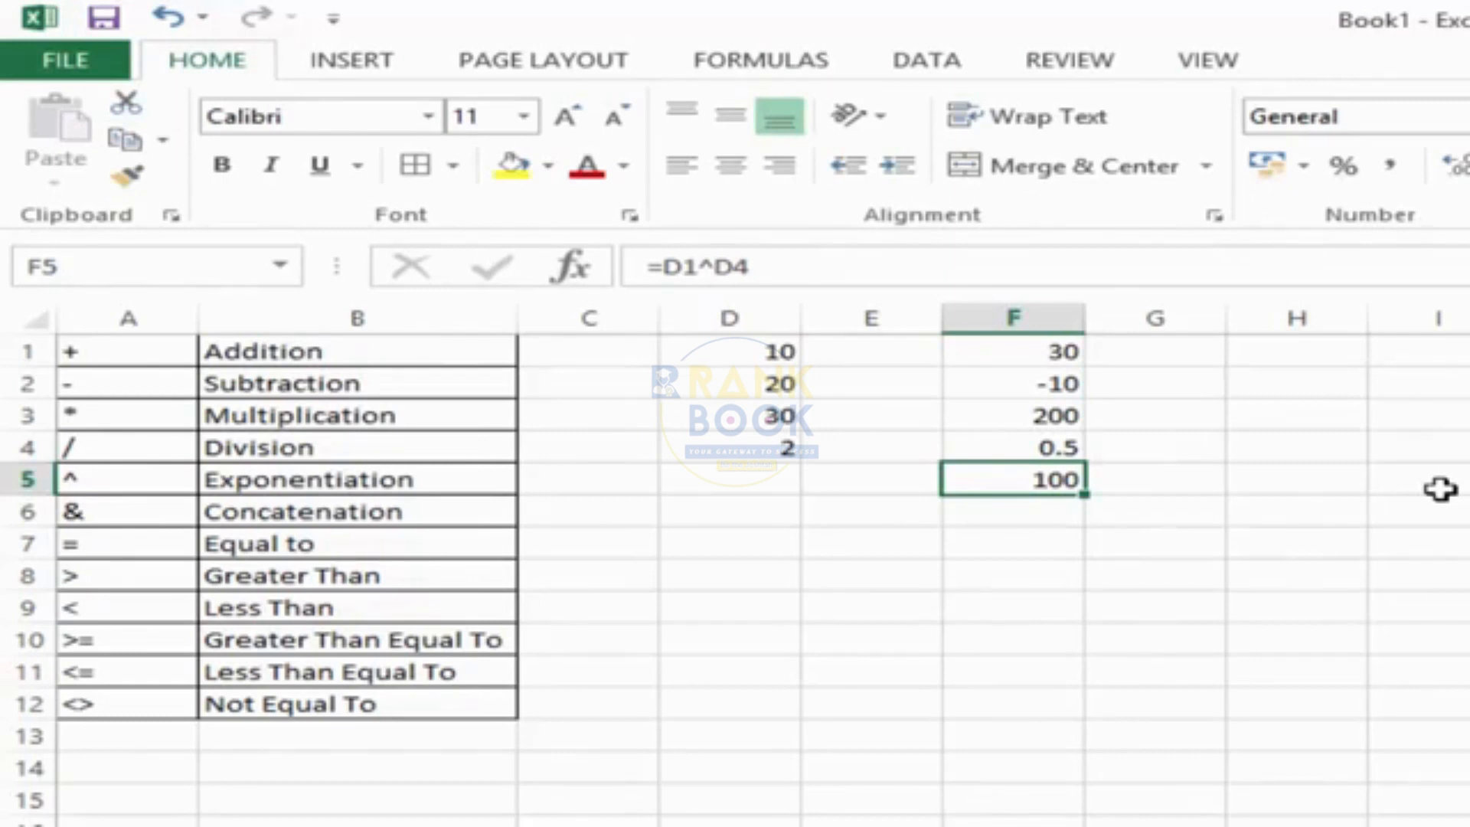
pyautogui.press('Down')
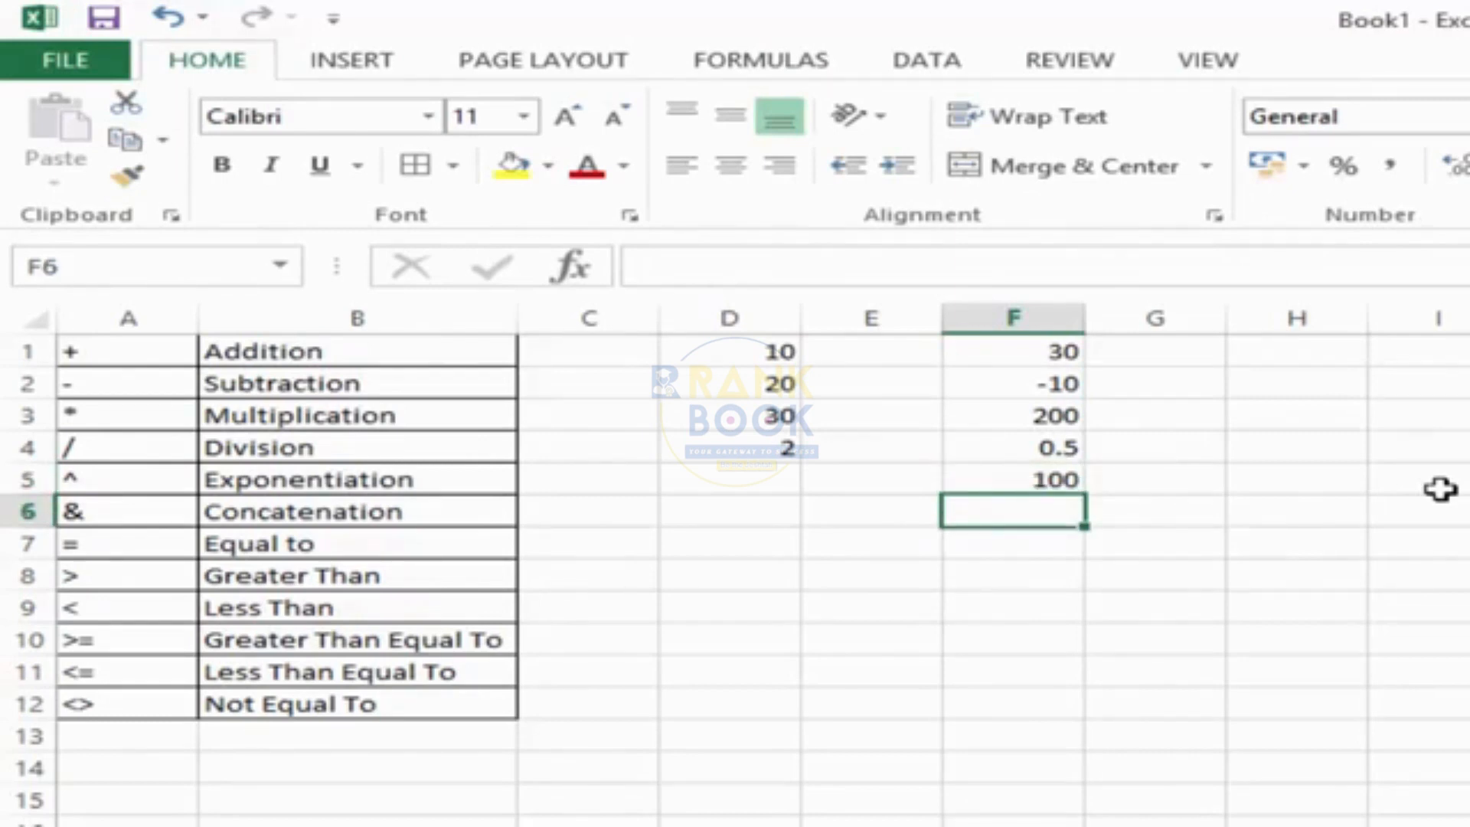
# Enter =D1&D2 in F6 to join 10 and 20 into 1020
pyautogui.write('=')
pyautogui.press('Left')
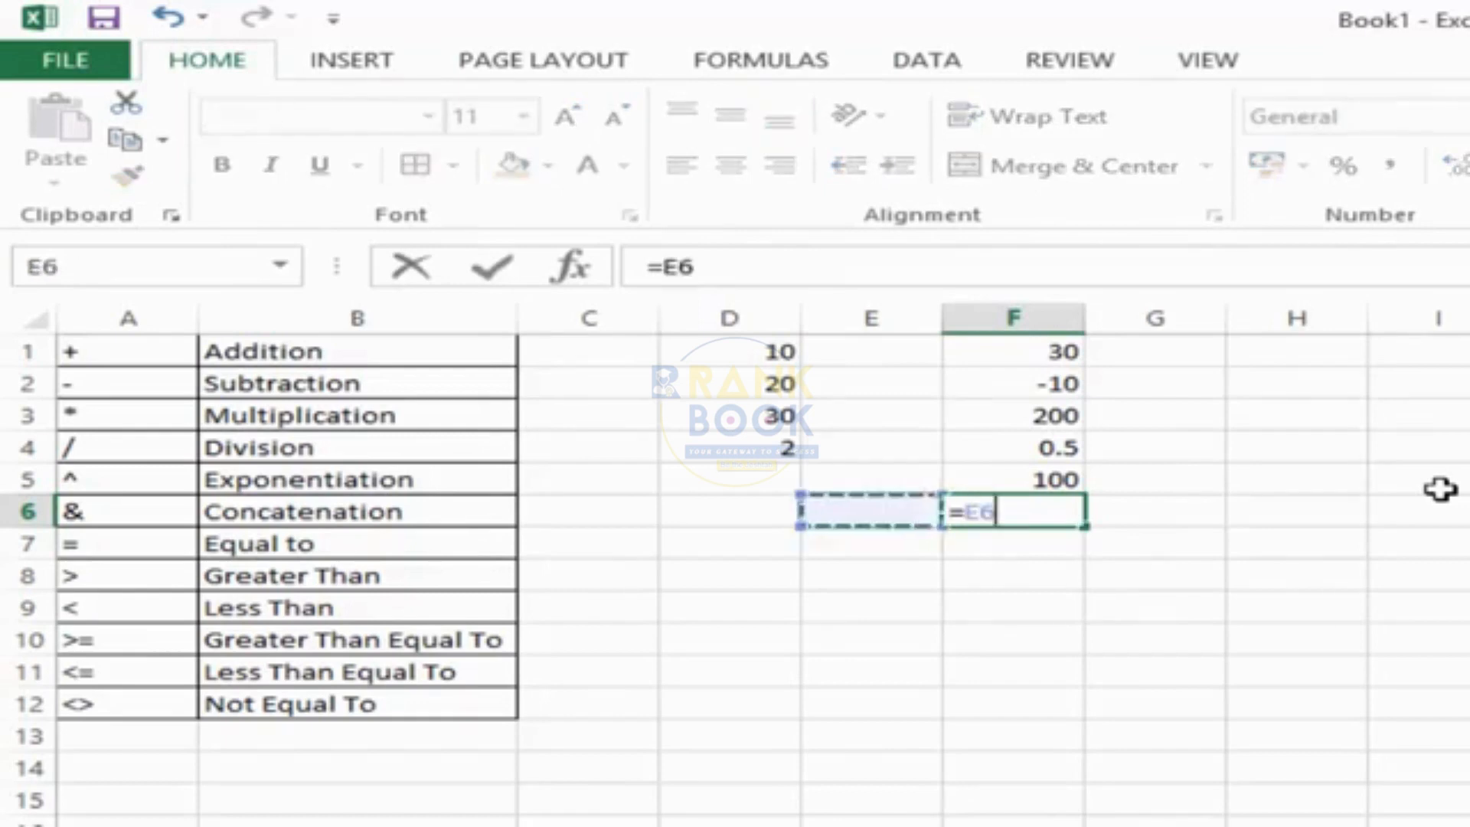
pyautogui.press('Left')
pyautogui.press('Up')
pyautogui.press('Up')
pyautogui.press('Up')
pyautogui.press('Up')
pyautogui.press('Up')
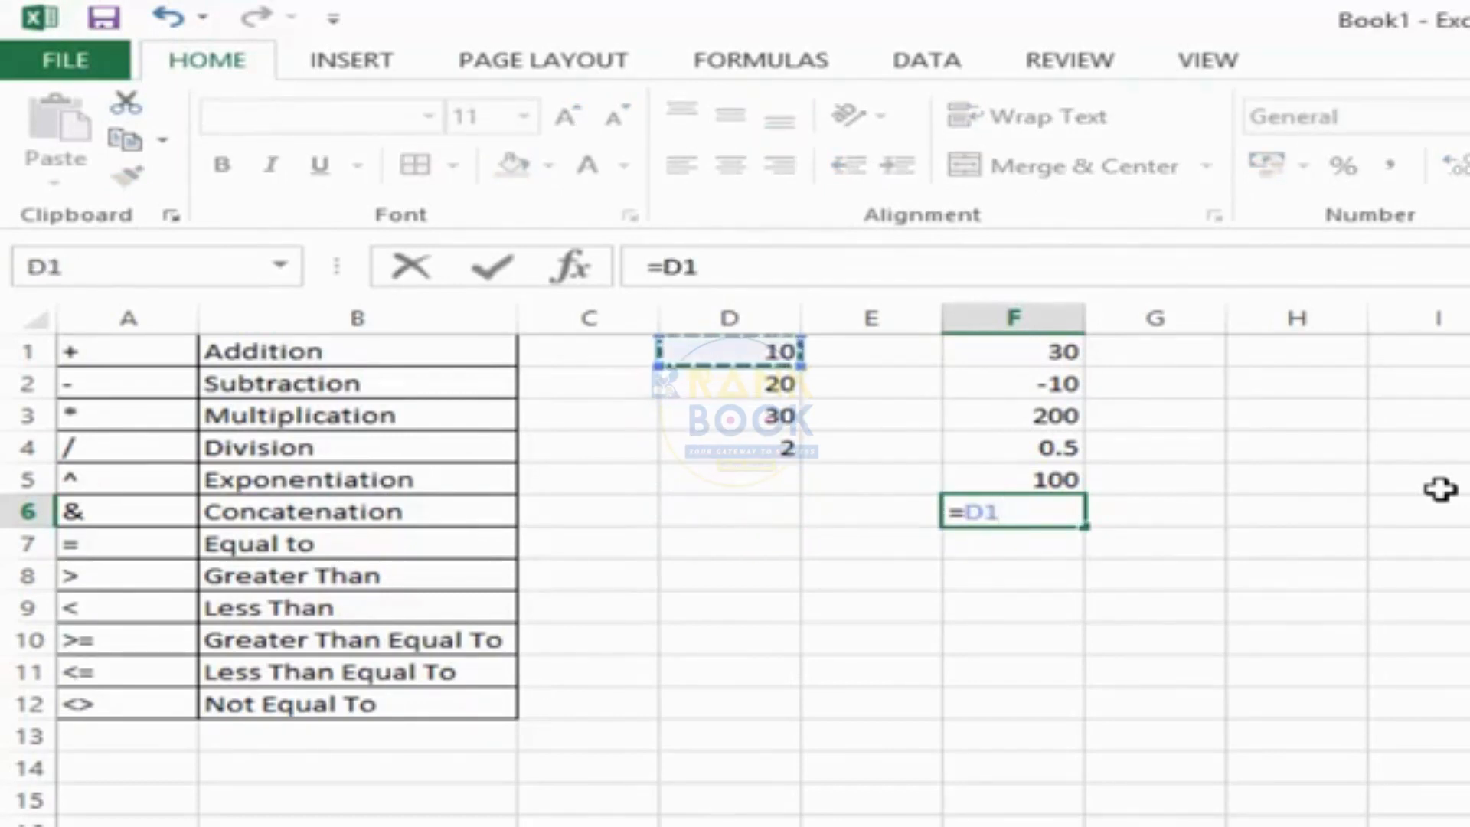
pyautogui.write('&')
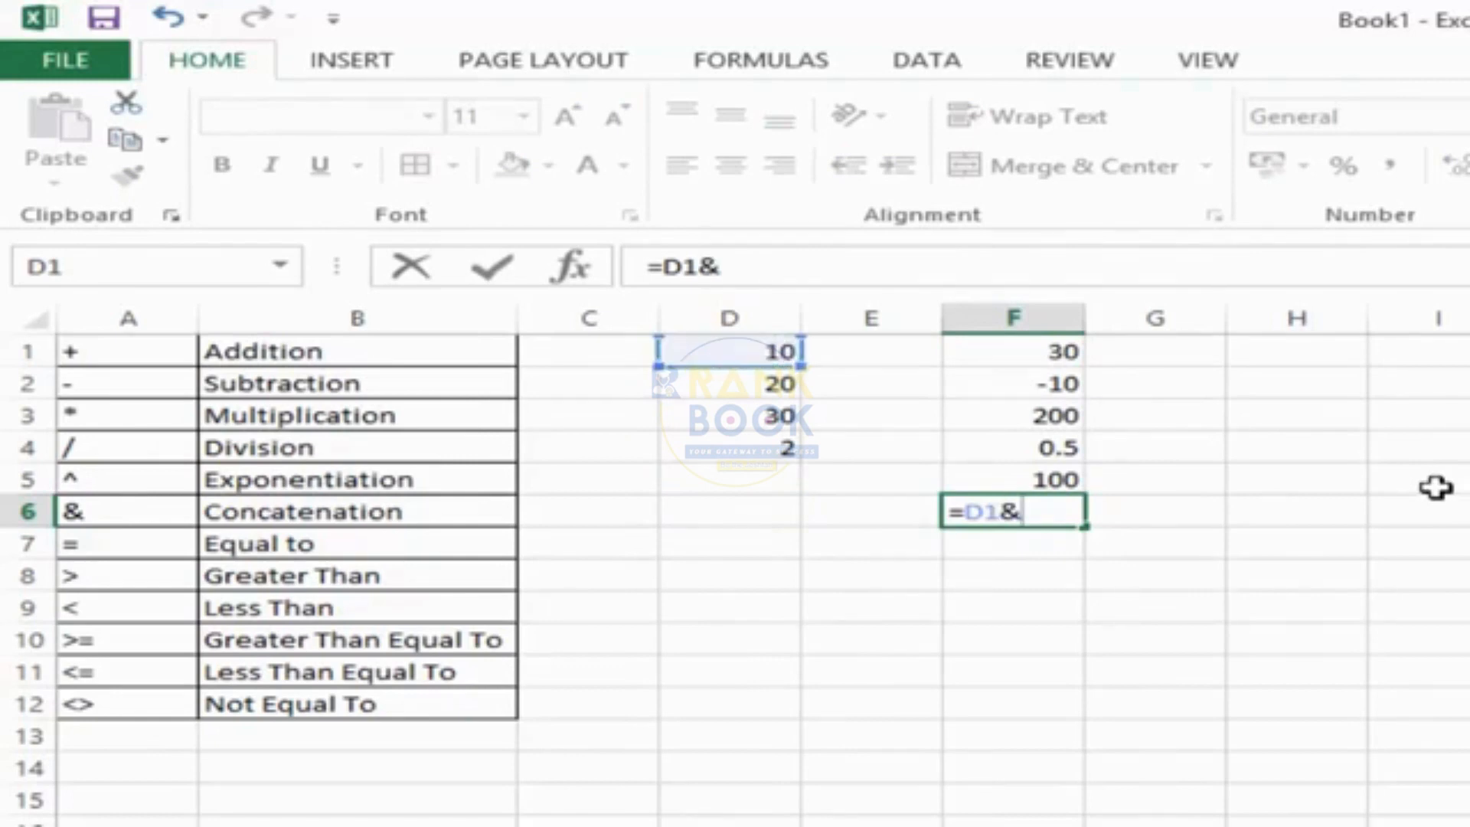
pyautogui.click(737, 388)
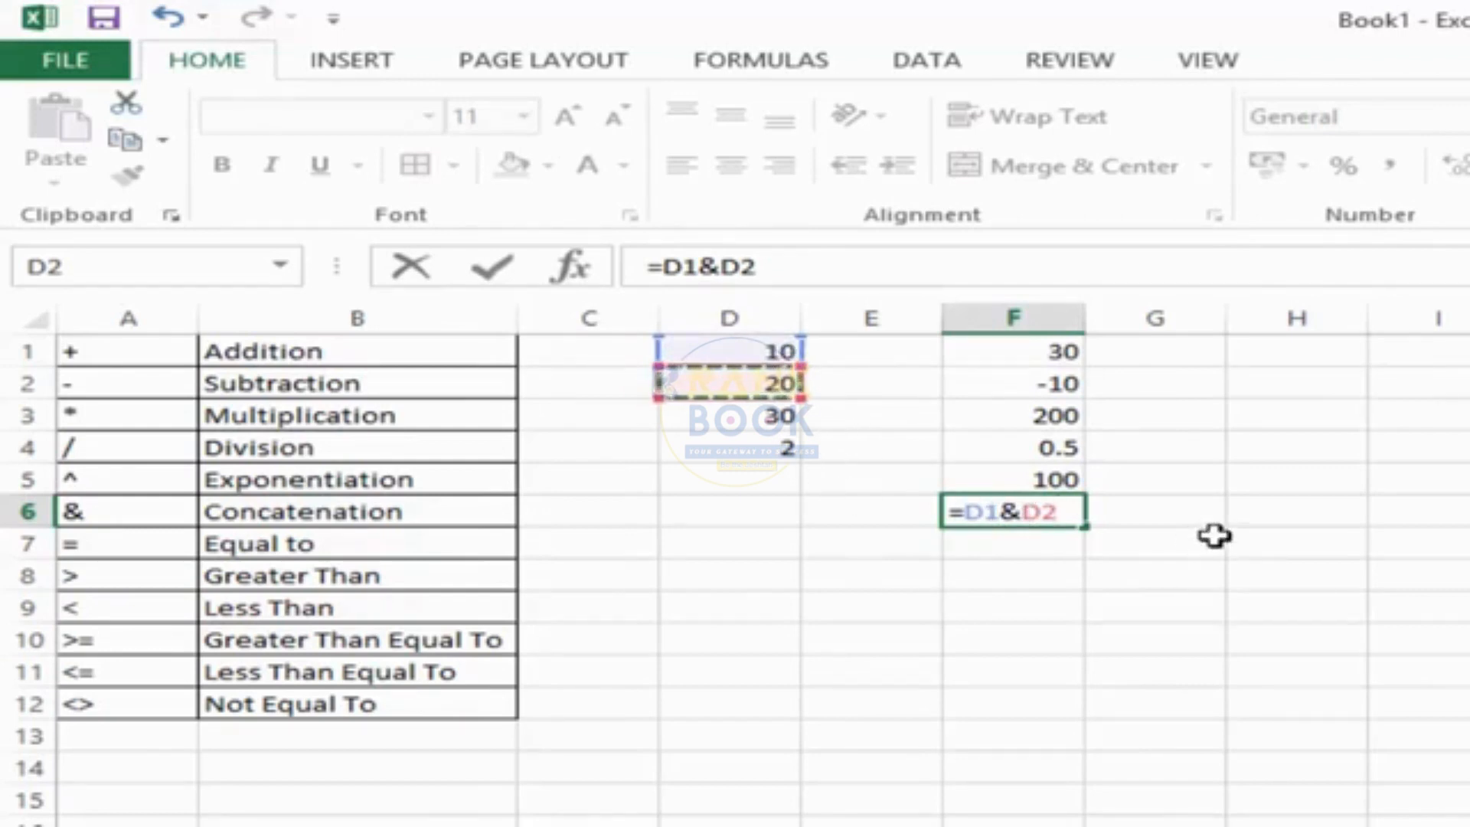
pyautogui.press('Return')
pyautogui.press('Up')
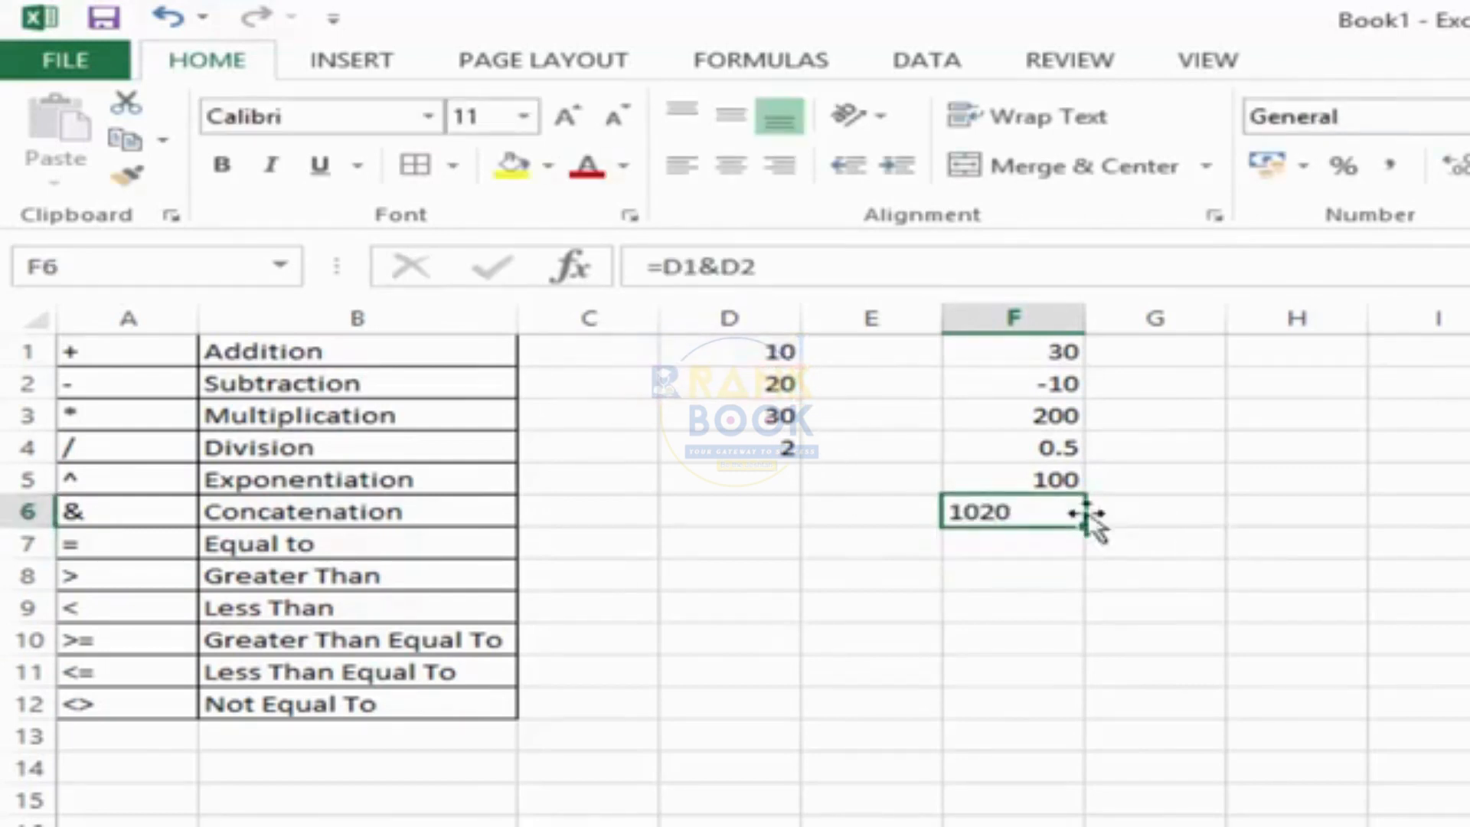
pyautogui.click(1288, 354)
pyautogui.write('Sumit')
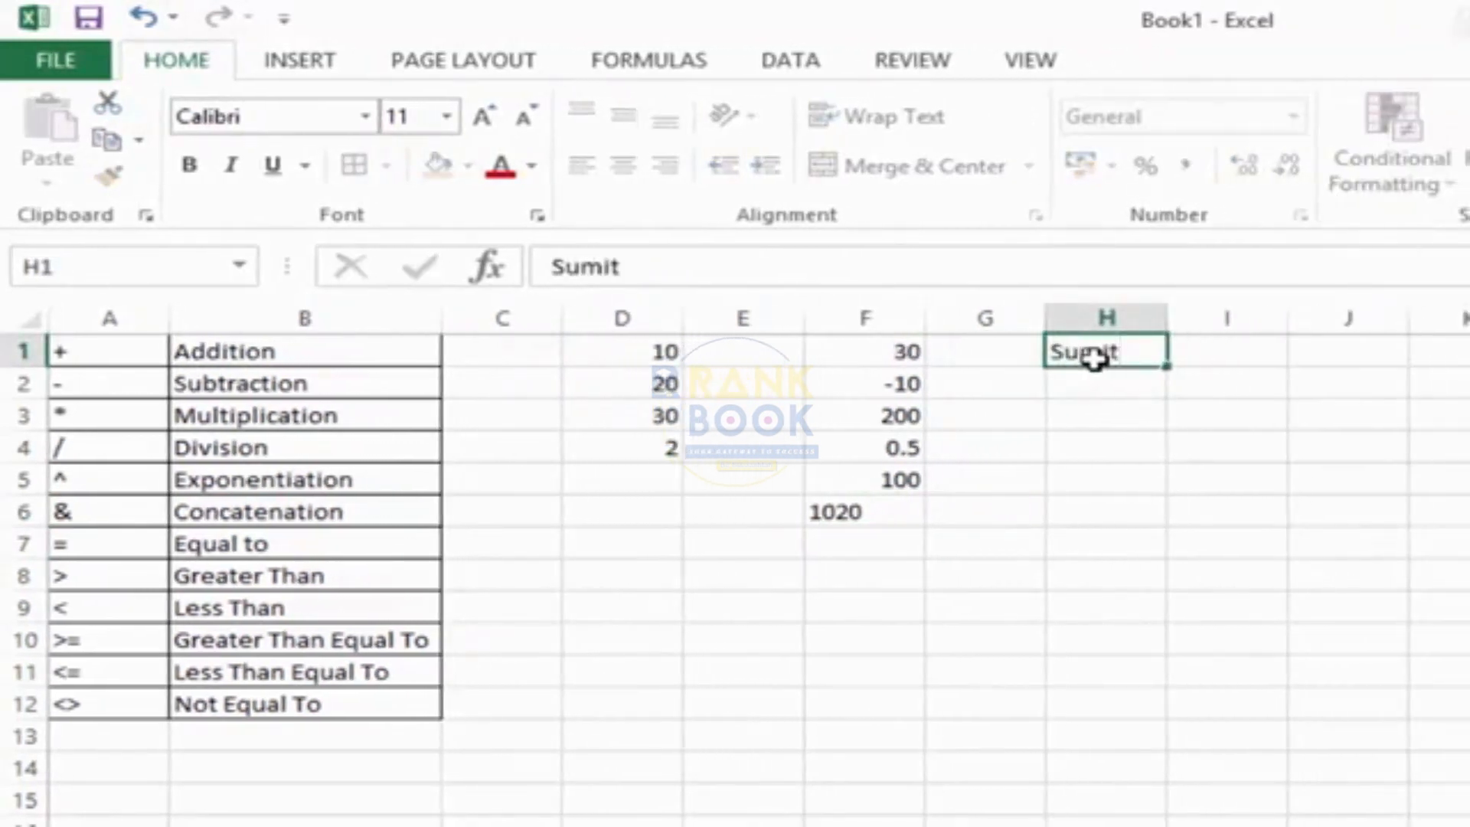
pyautogui.press('Tab')
pyautogui.write('Bans')
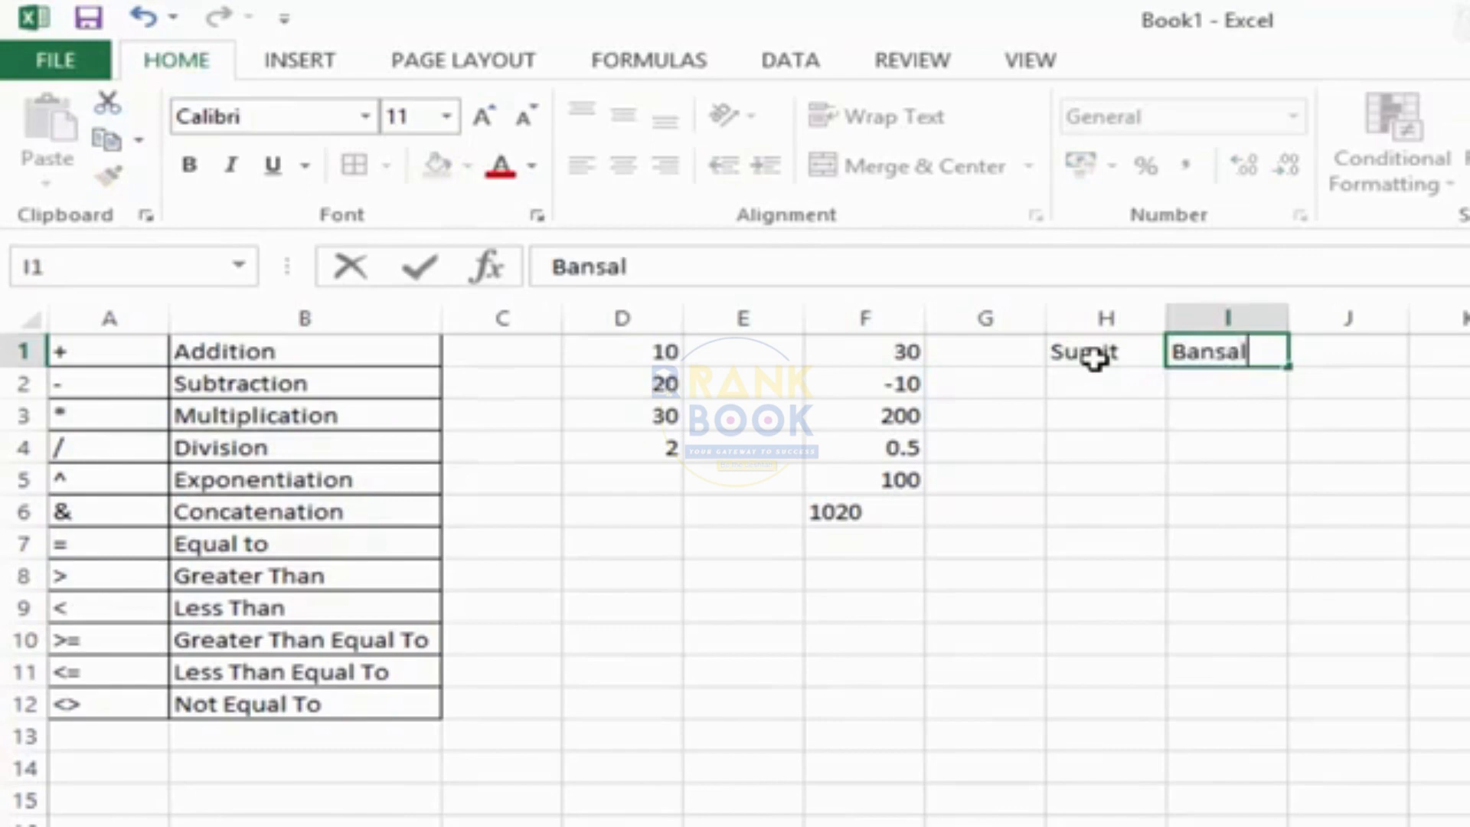
pyautogui.press('Down')
pyautogui.press('Down')
pyautogui.press('Left')
pyautogui.write('=')
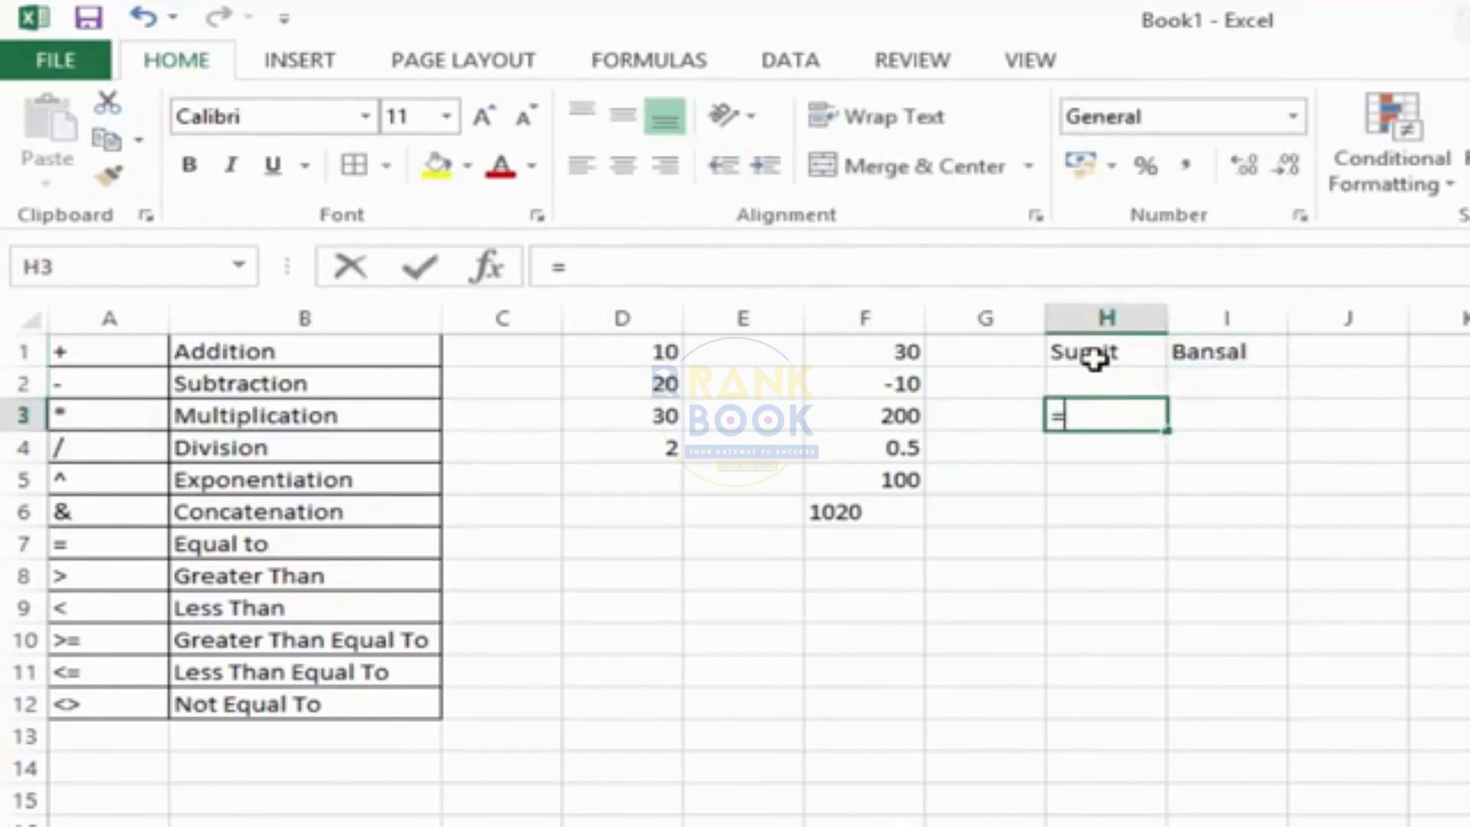
pyautogui.click(1093, 356)
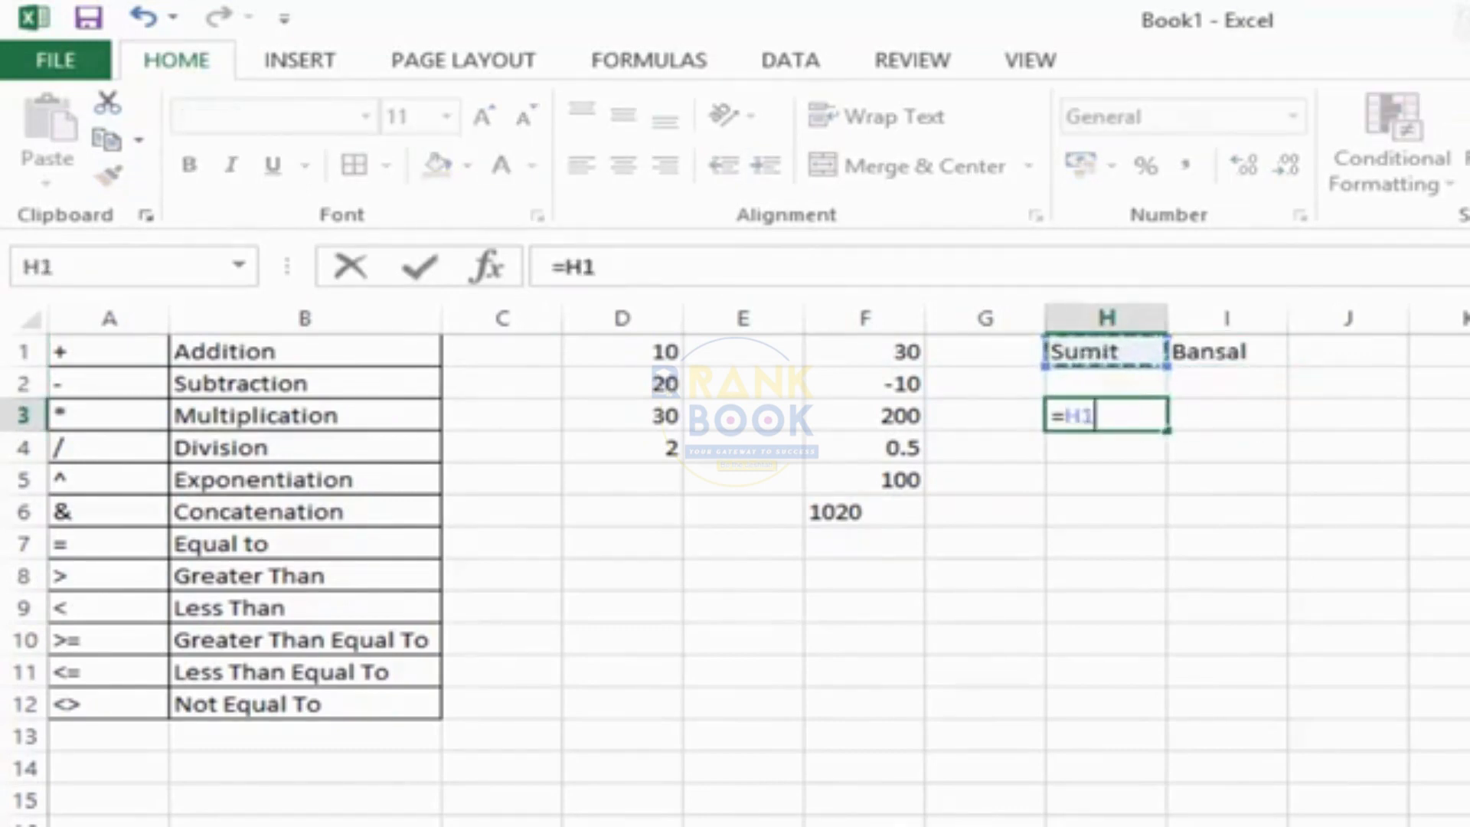
pyautogui.write('&')
pyautogui.click(1265, 342)
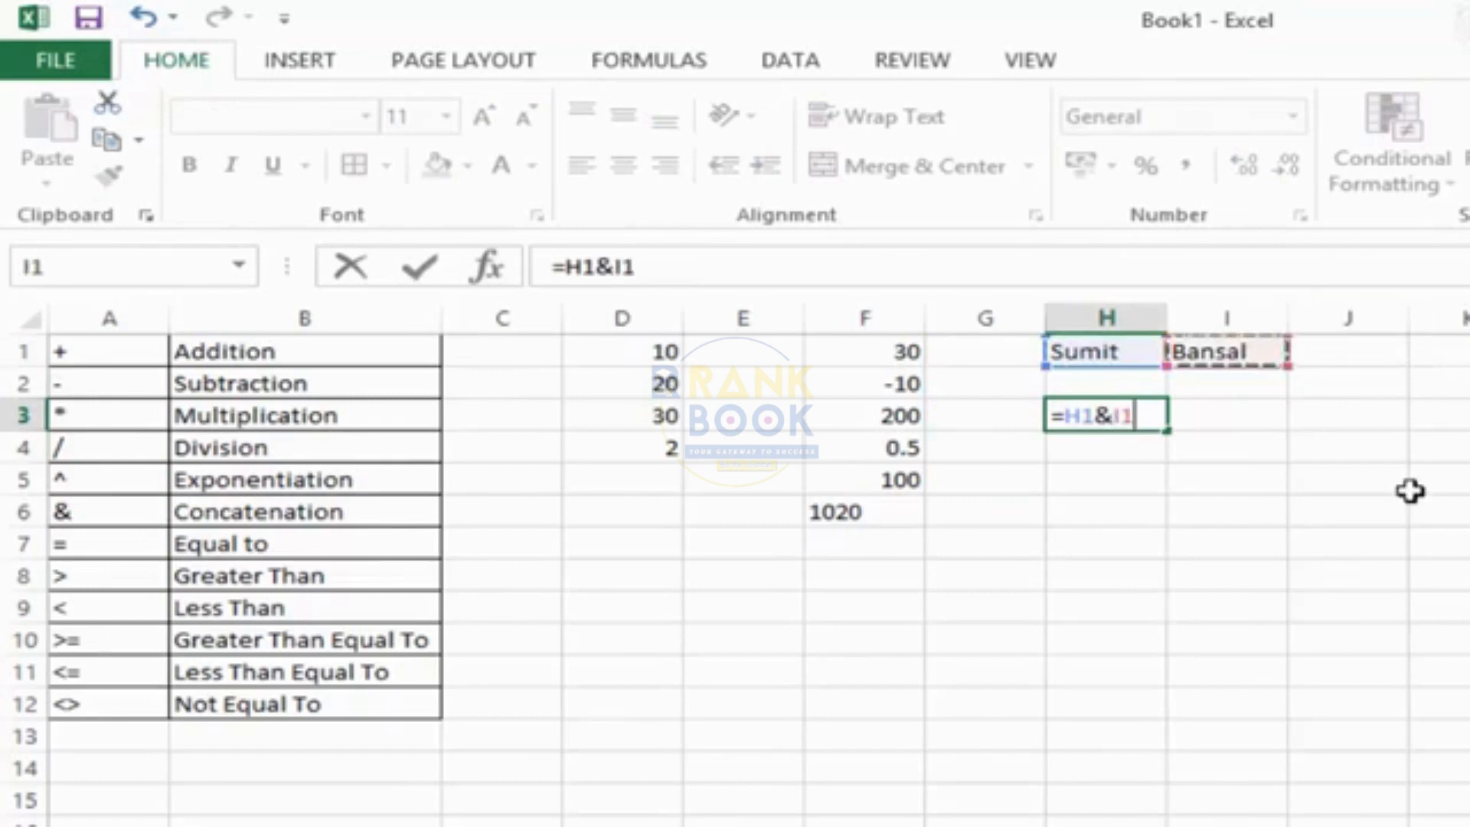
pyautogui.press('Return')
pyautogui.press('Up')
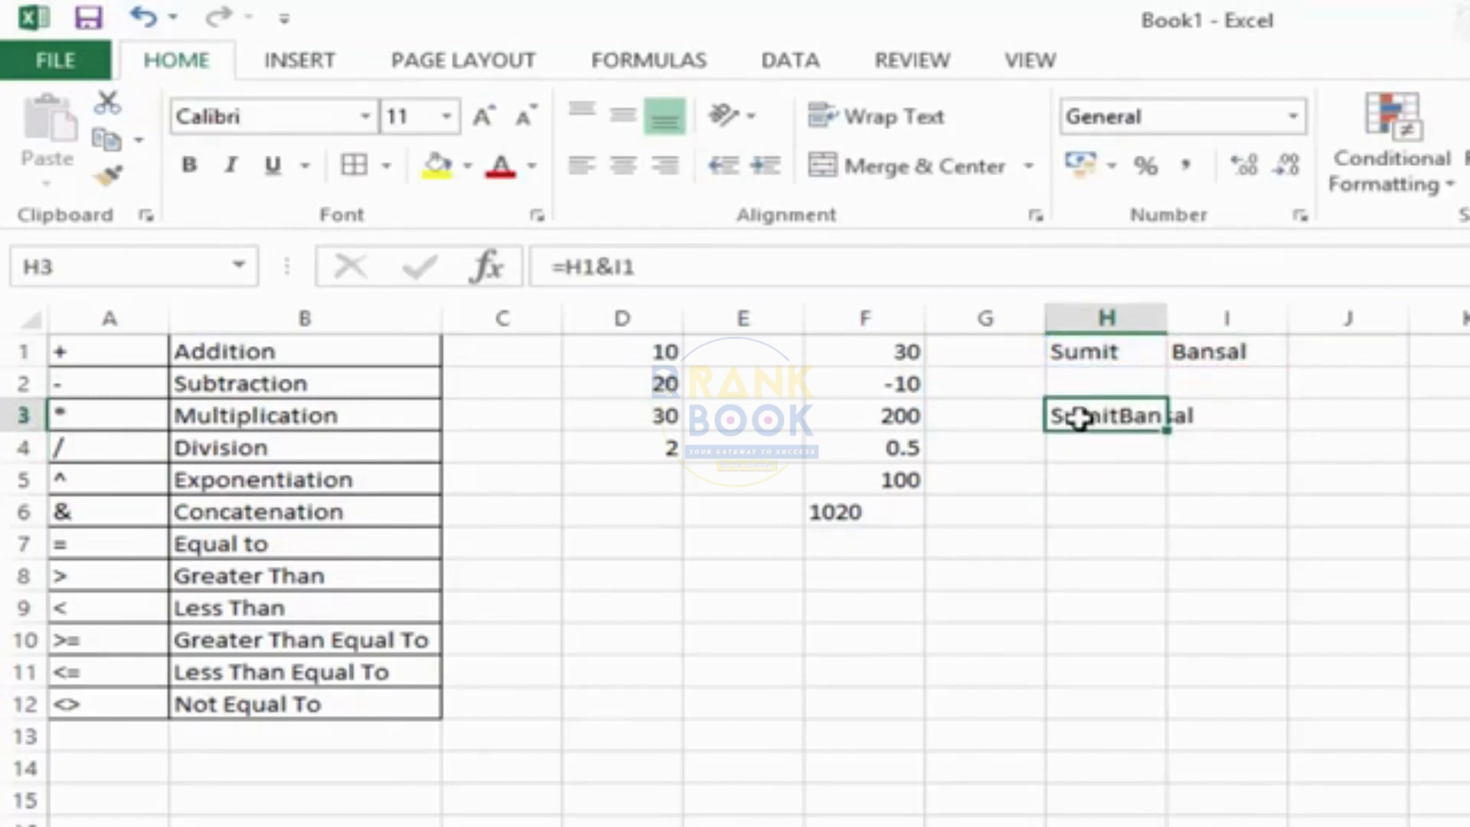
pyautogui.doubleClick(1149, 426)
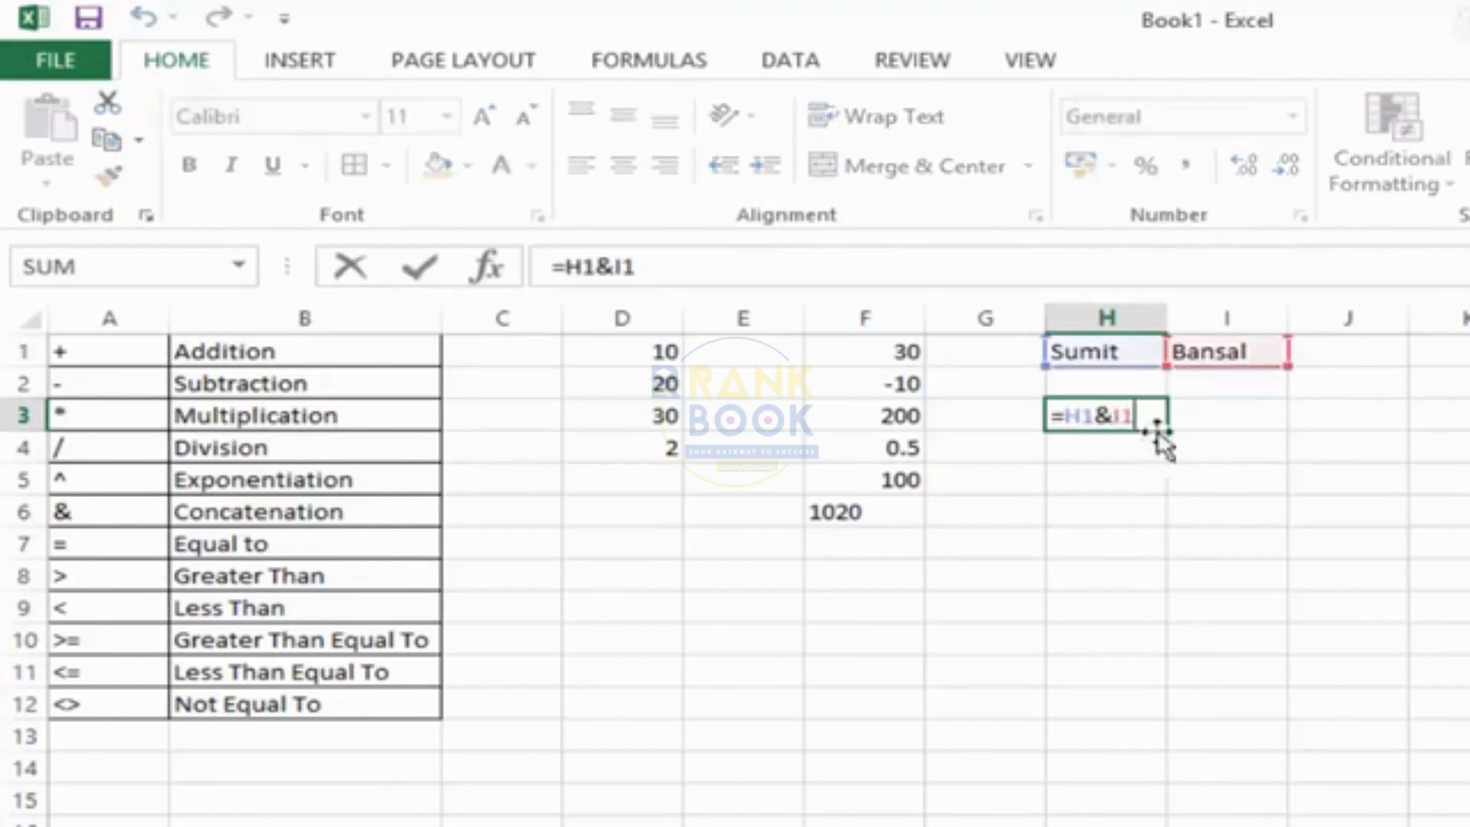
pyautogui.click(1113, 413)
pyautogui.write('" "')
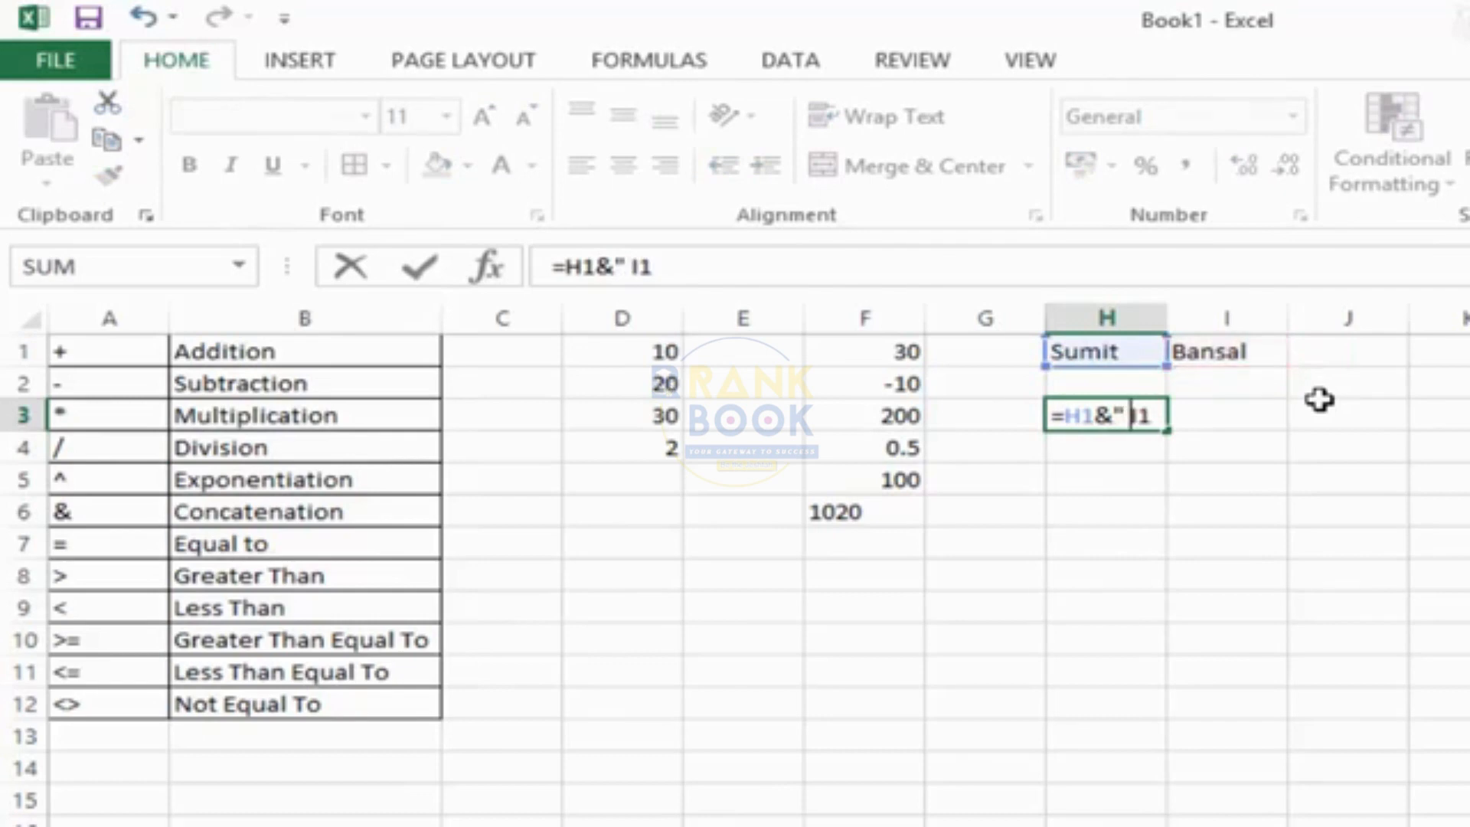
pyautogui.write('&')
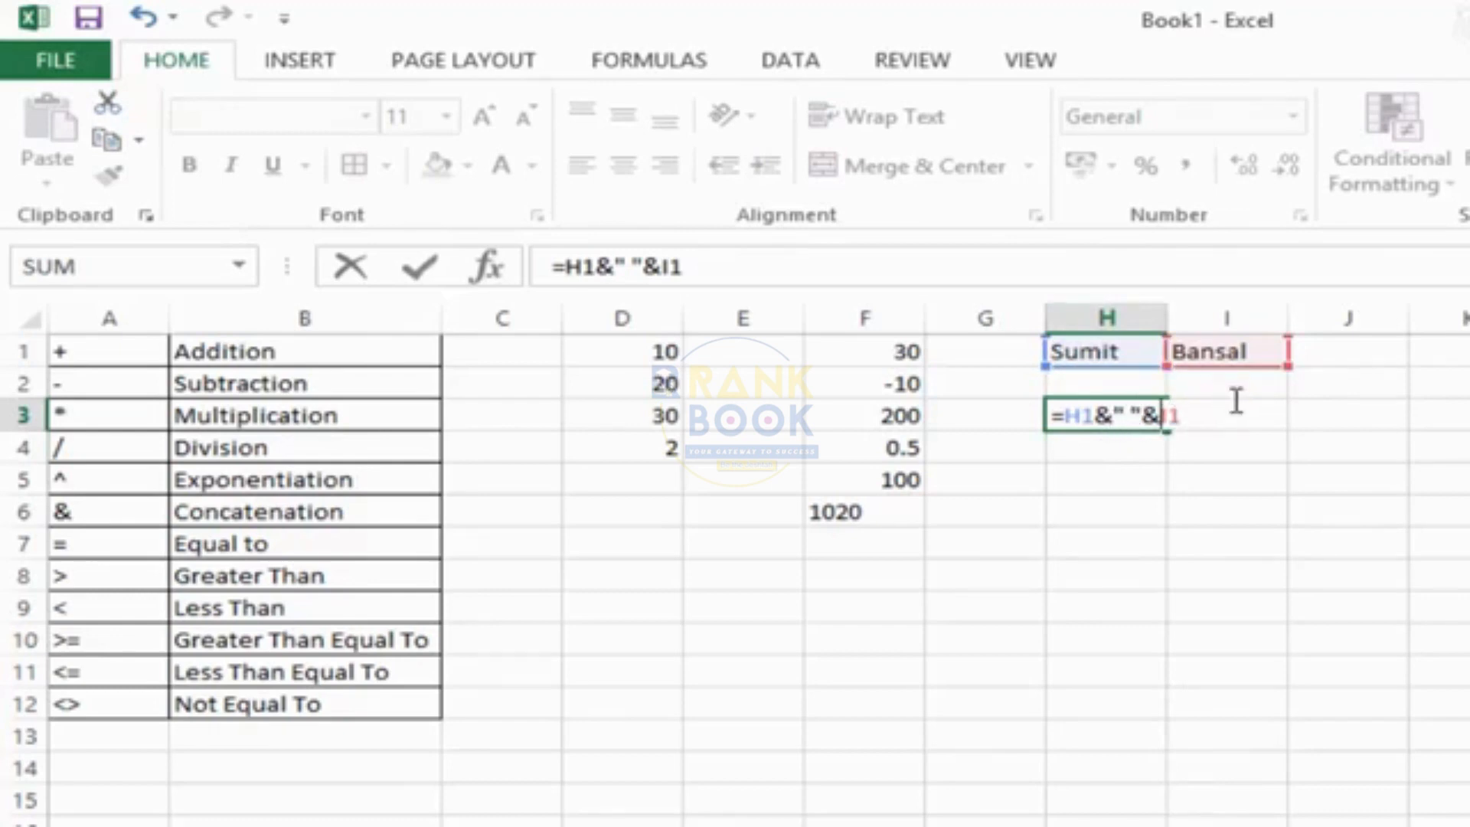
pyautogui.press('Return')
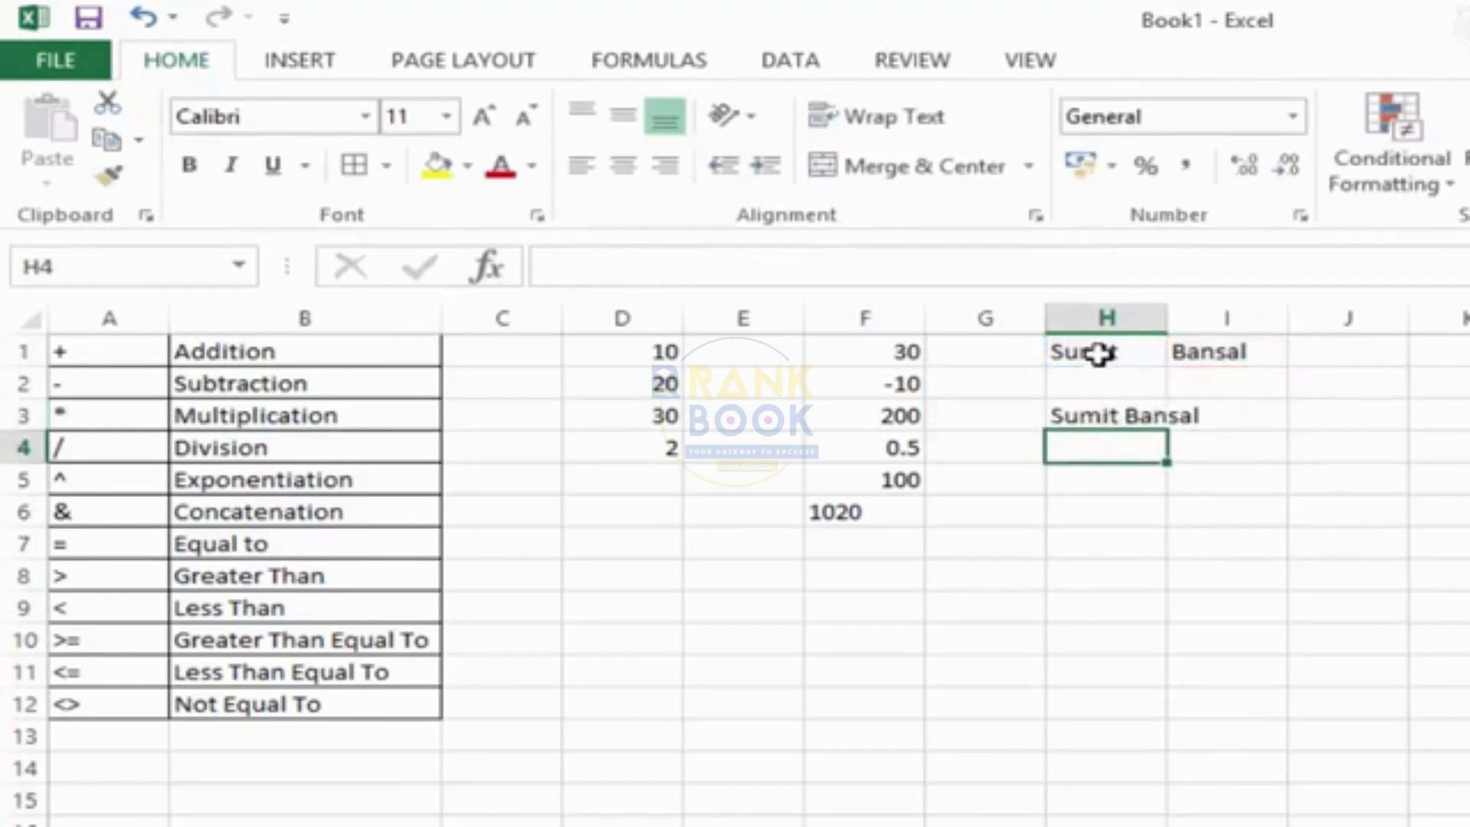
pyautogui.moveTo(1100, 353); pyautogui.dragTo(1207, 410)
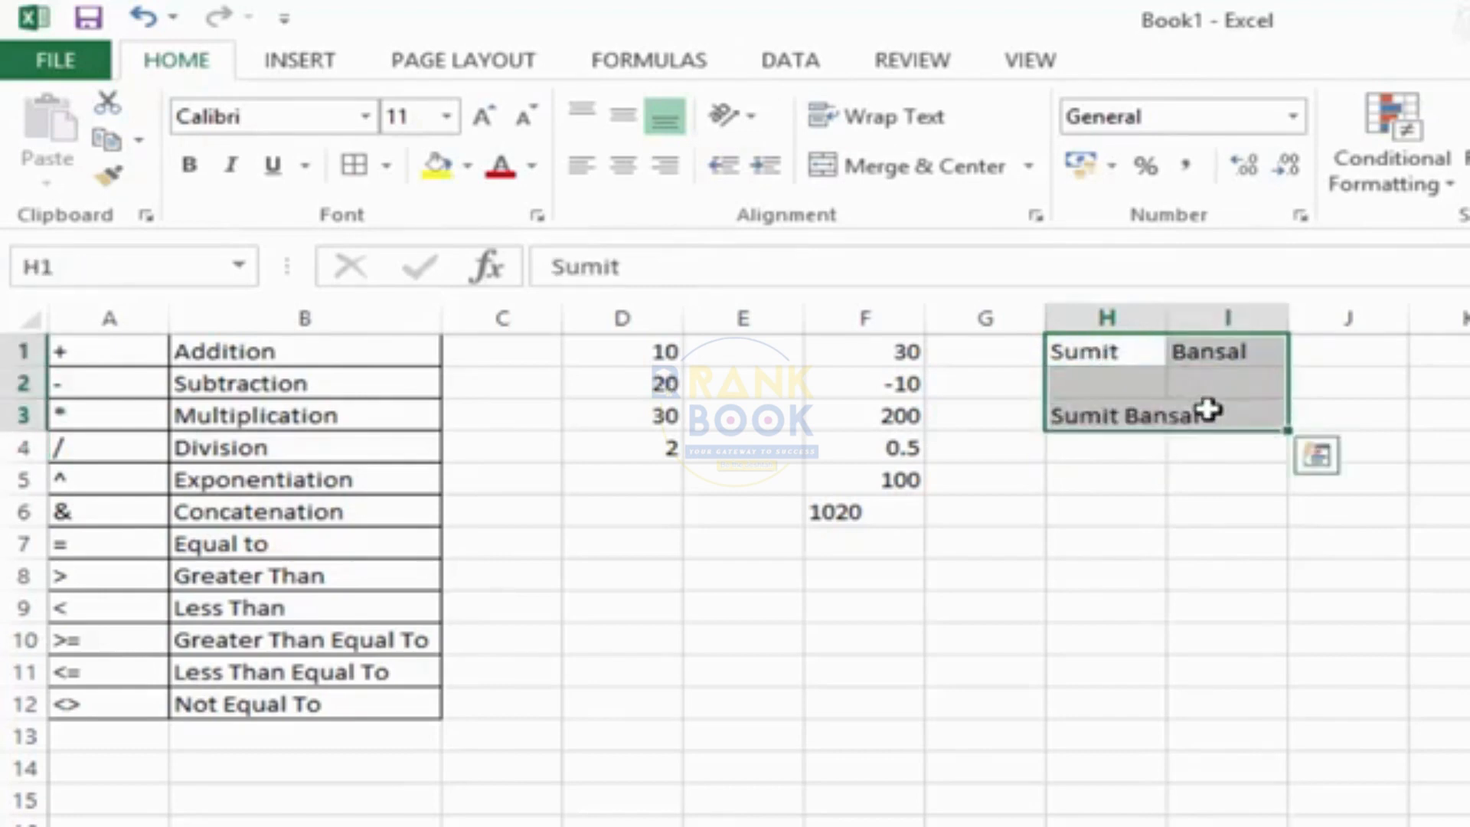
pyautogui.press('Delete')
pyautogui.click(861, 548)
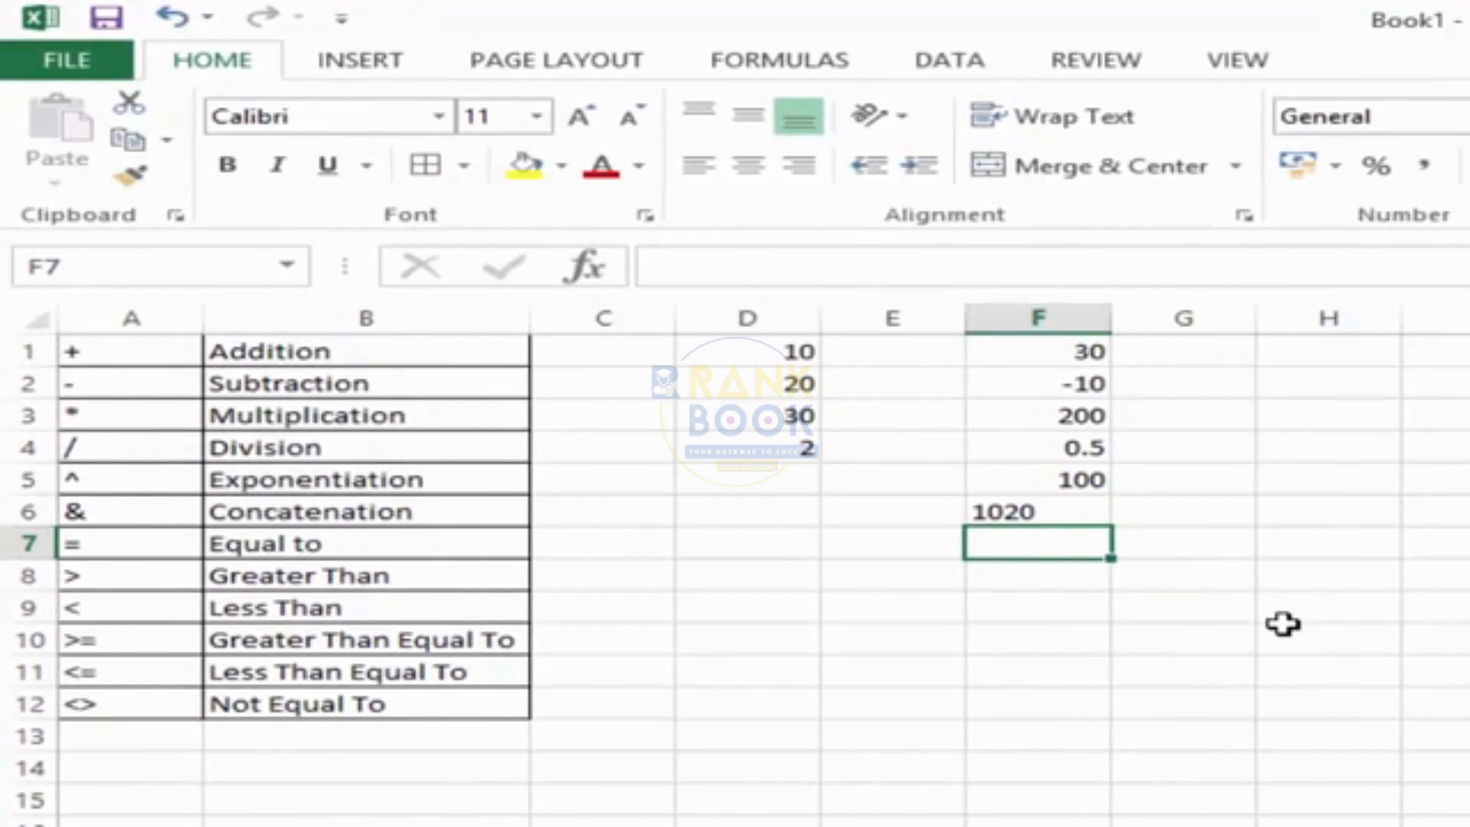
# Enter =D1=D2 in F7 (FALSE), testing it by briefly setting D2 to 10, then undoing
pyautogui.write('=')
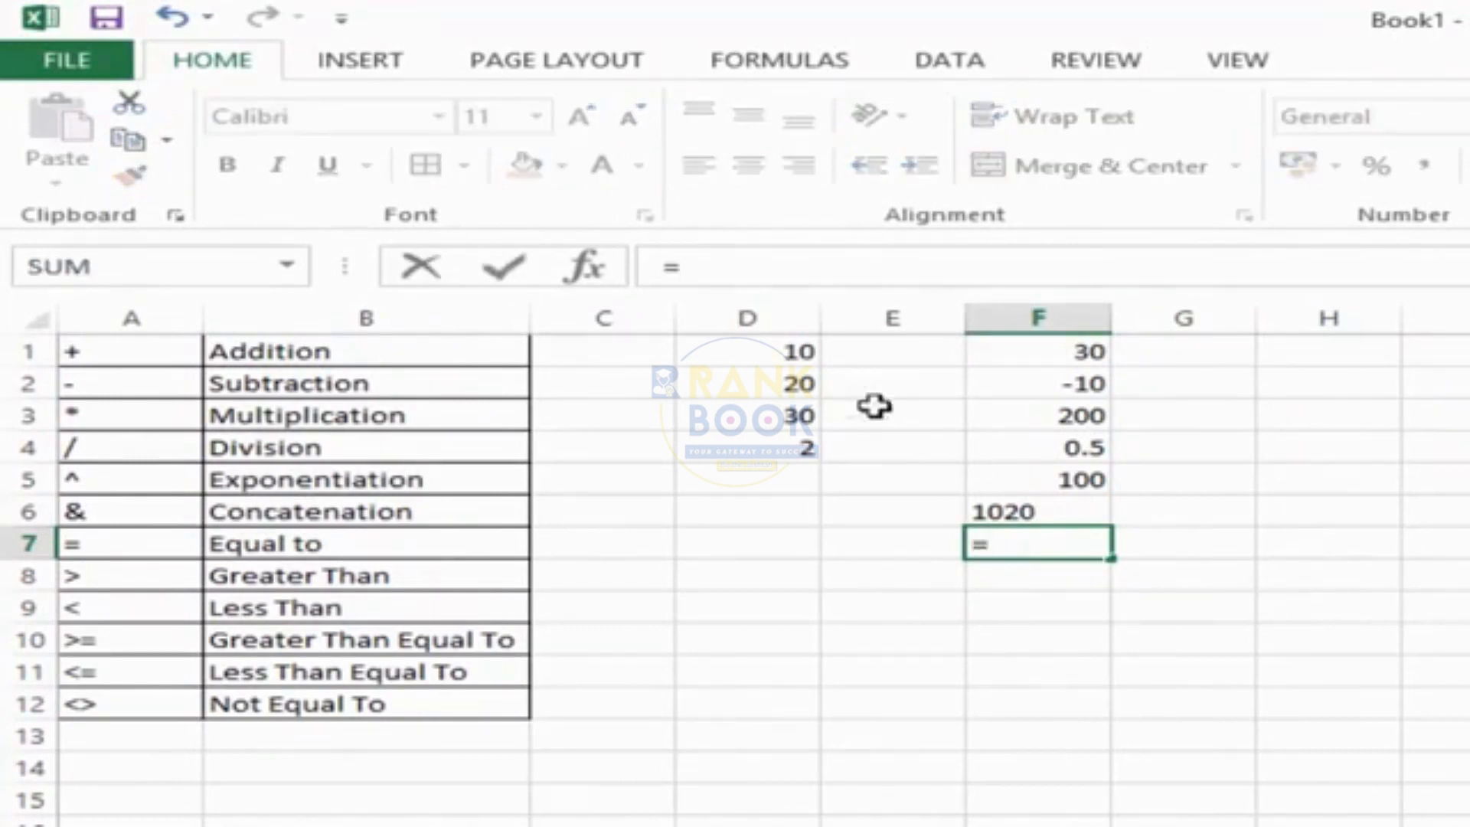
pyautogui.click(782, 358)
pyautogui.write('=')
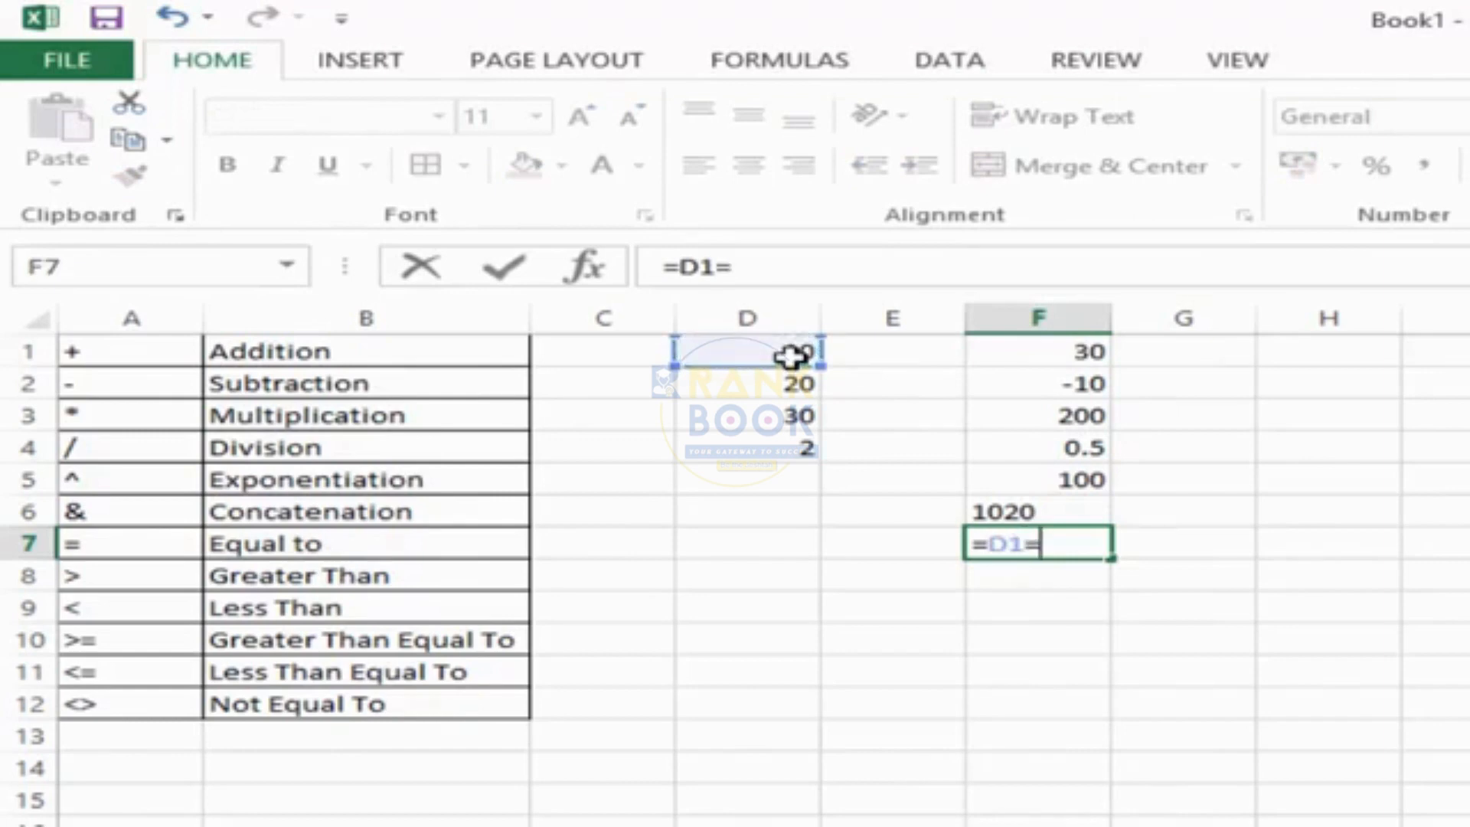
pyautogui.click(779, 382)
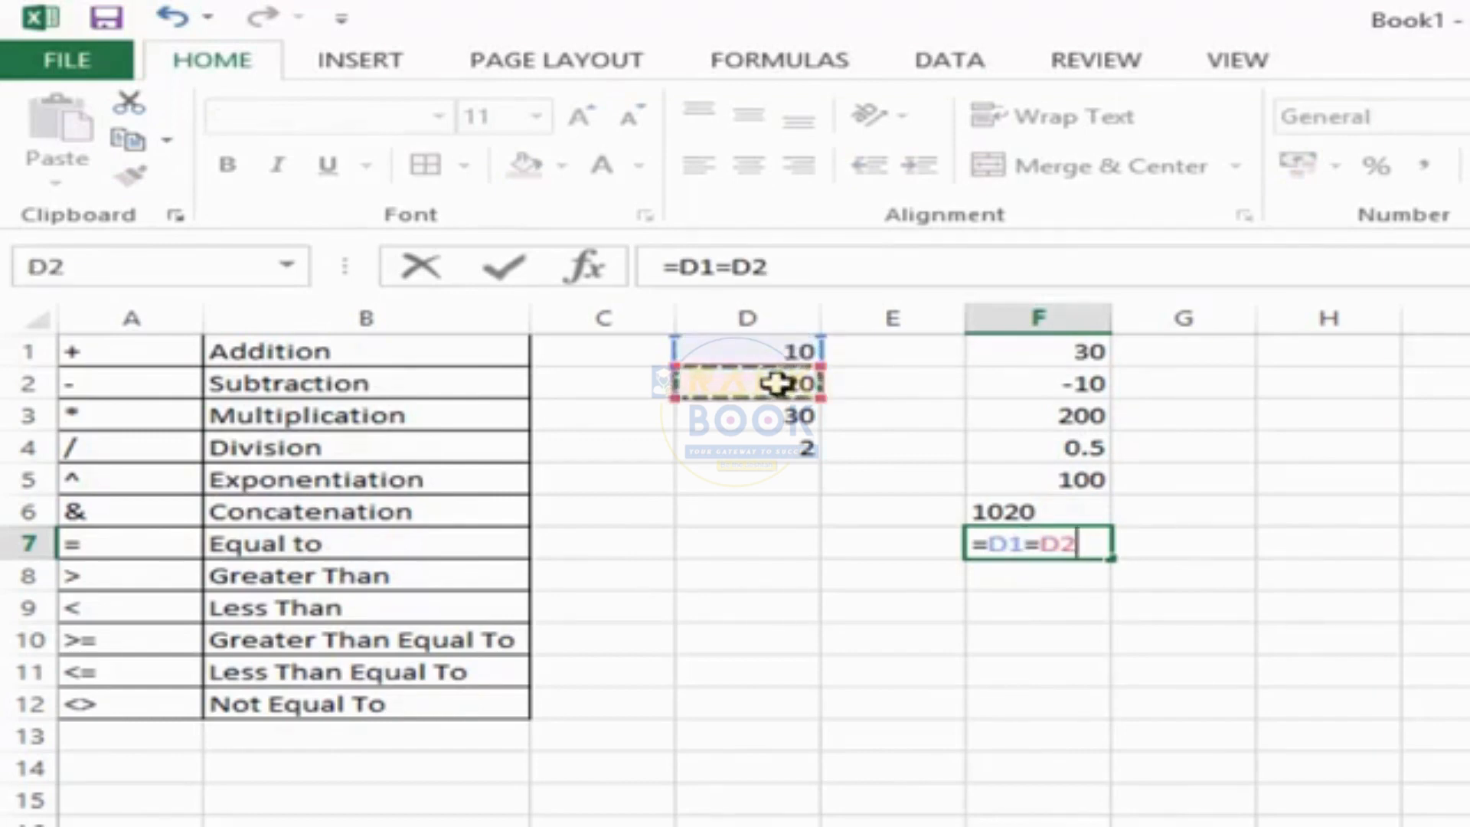
pyautogui.press('Return')
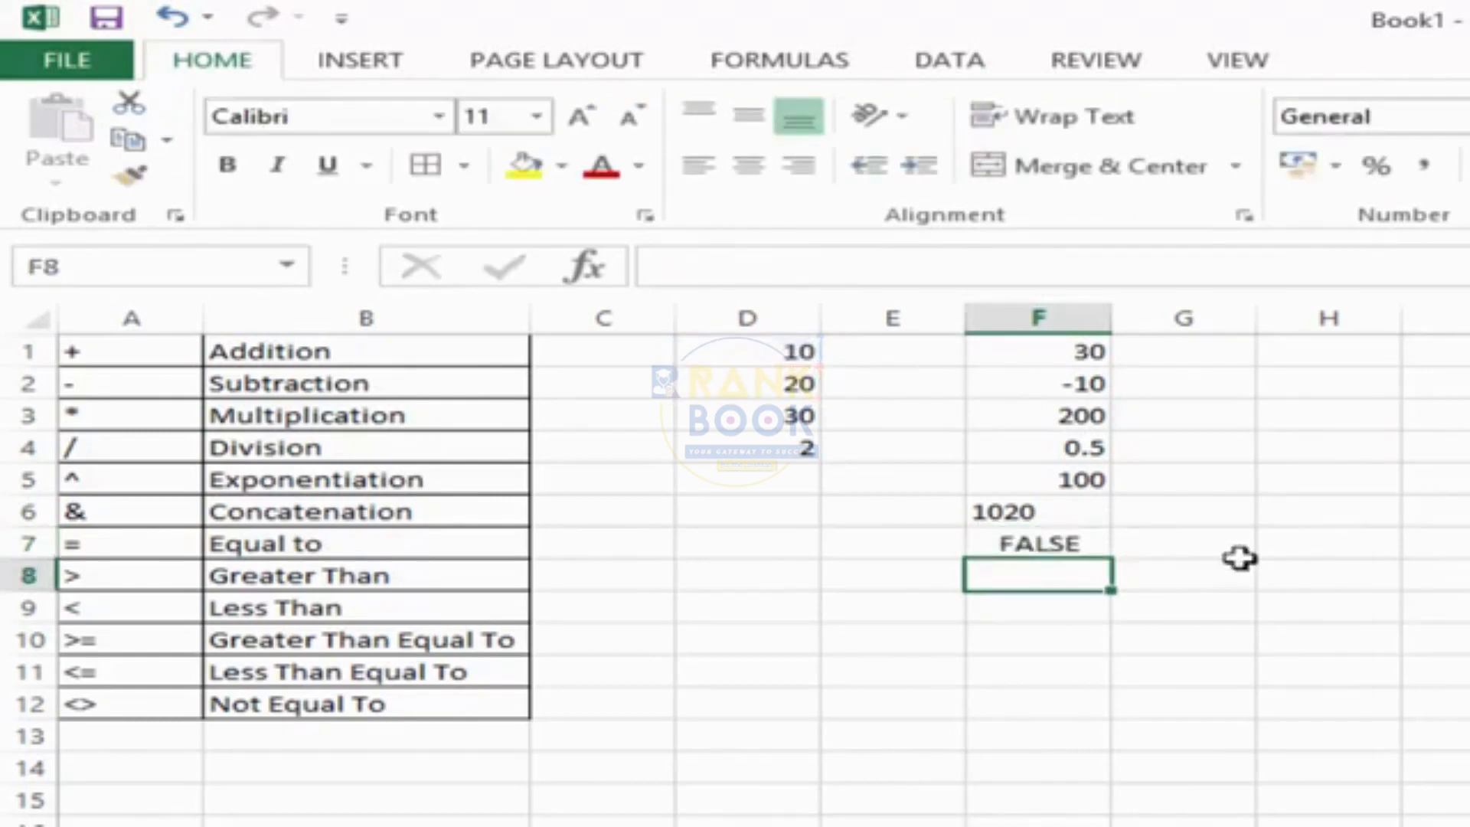
pyautogui.click(785, 386)
pyautogui.write('10')
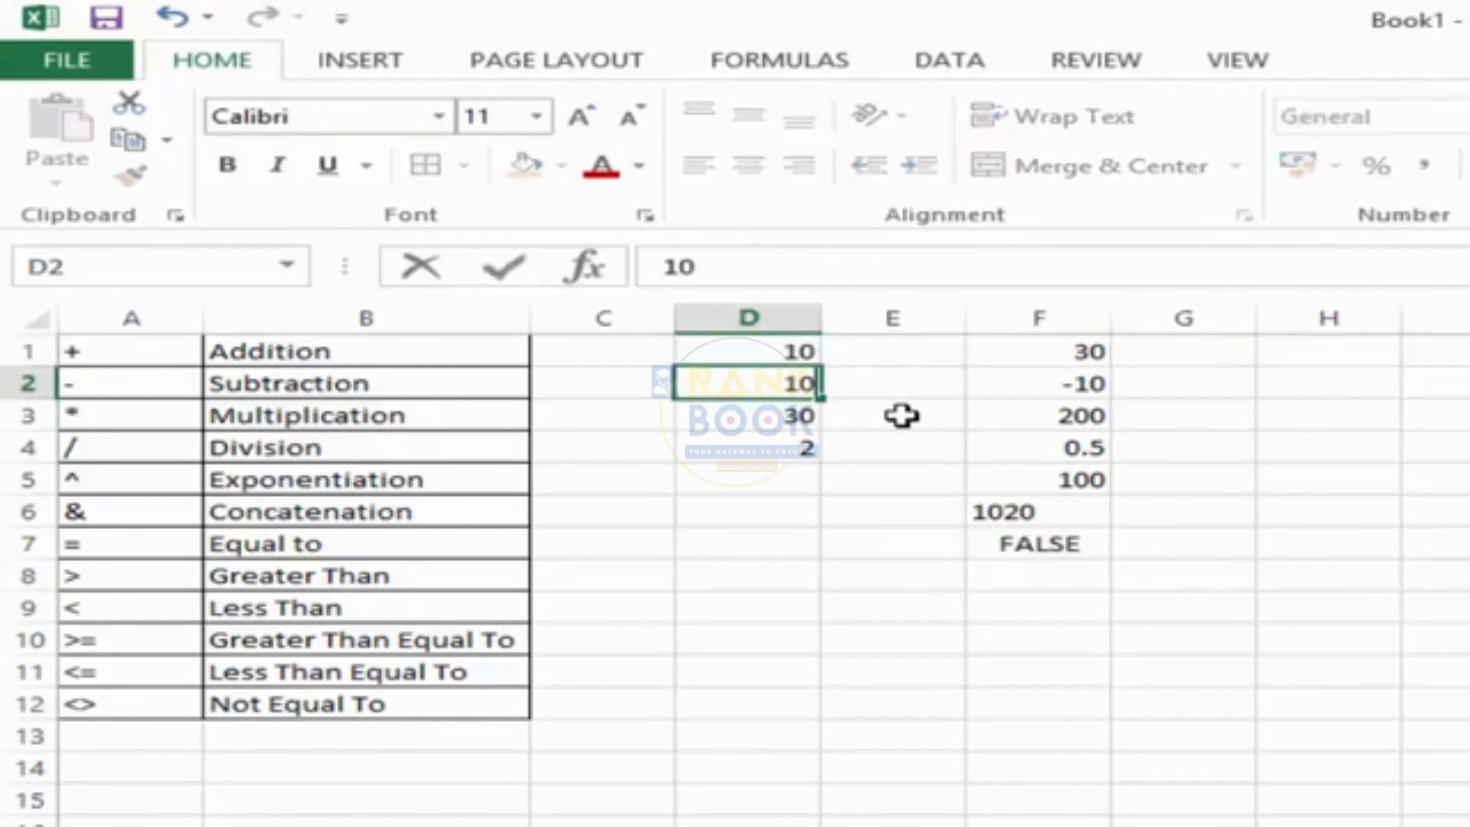
pyautogui.press('Return')
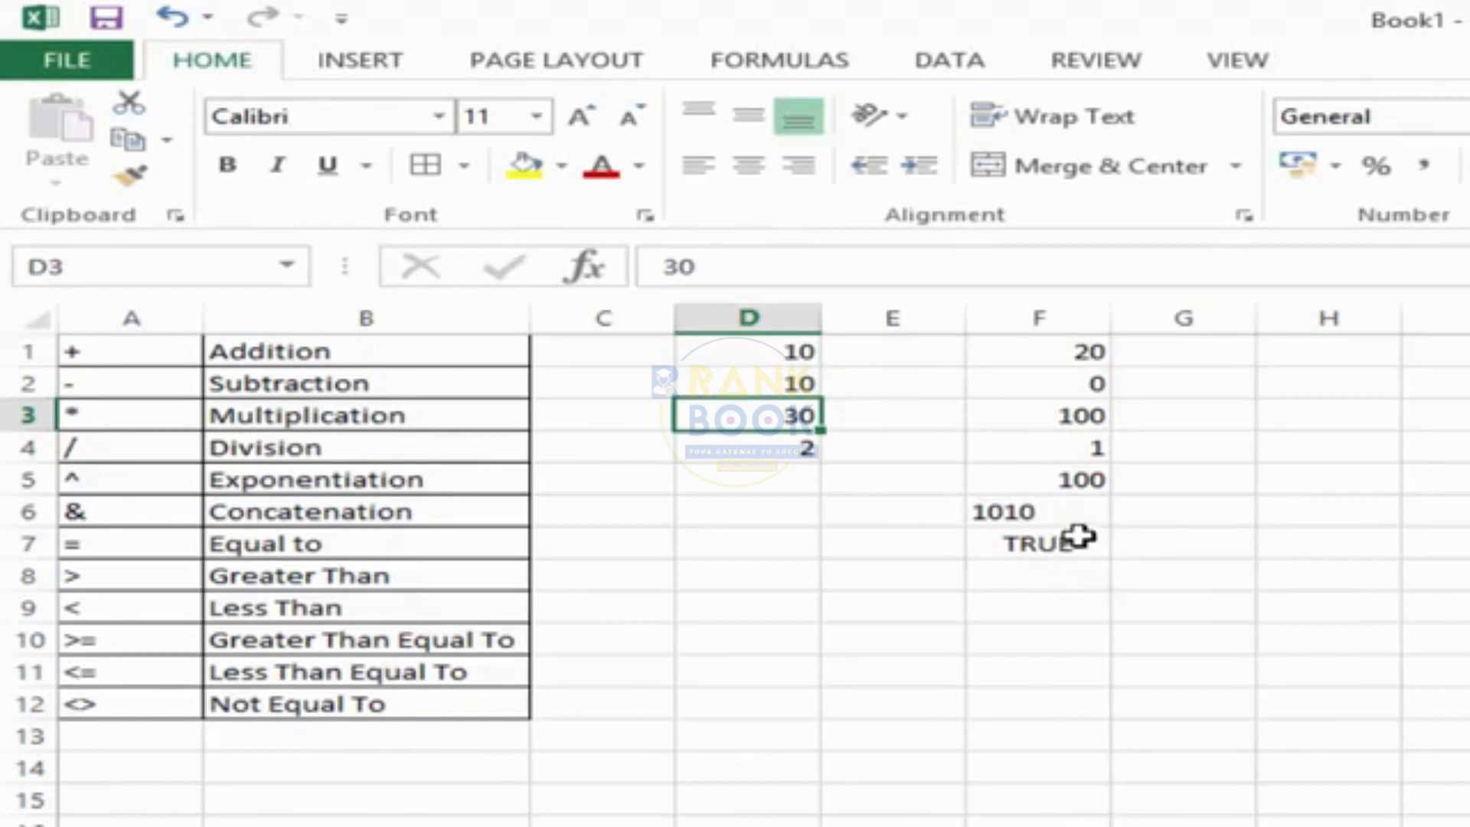
pyautogui.hotkey('ctrl', 'z')
# Enter =D1>D2 in F8 and =D1<D2 in F9, showing FALSE and TRUE
pyautogui.click(1050, 575)
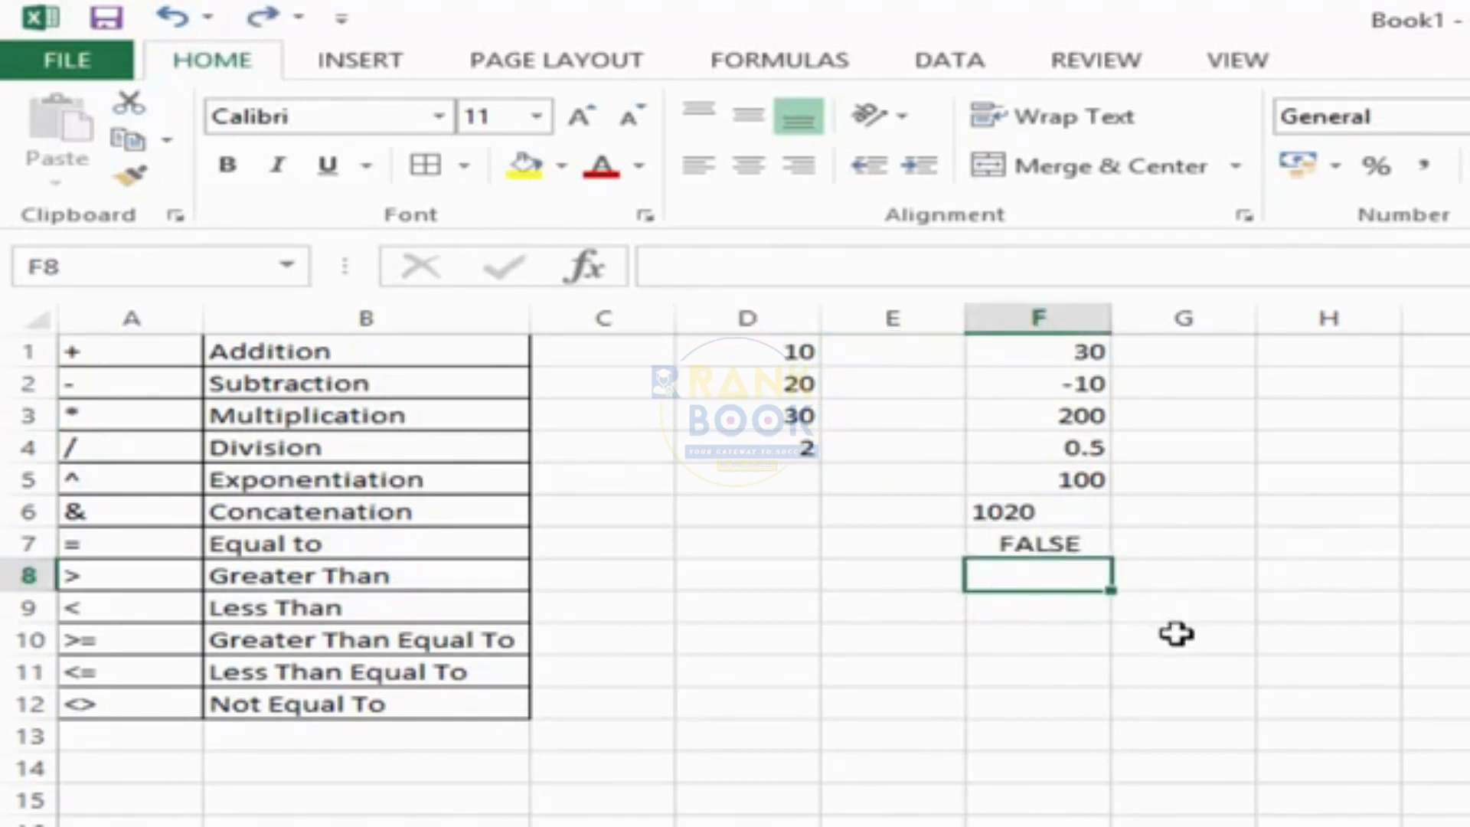
pyautogui.write('=')
pyautogui.click(761, 354)
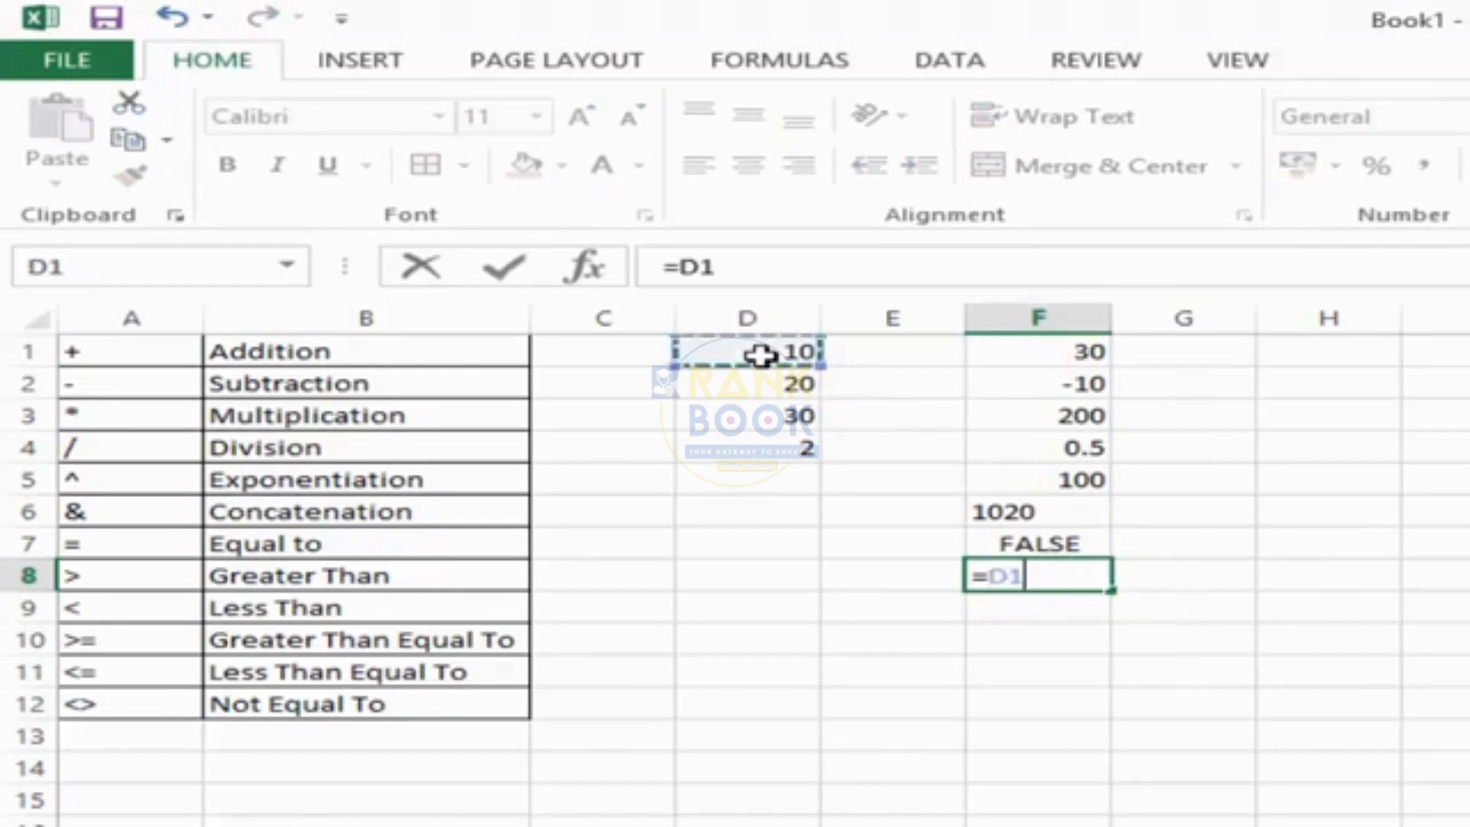
pyautogui.write('>')
pyautogui.click(762, 384)
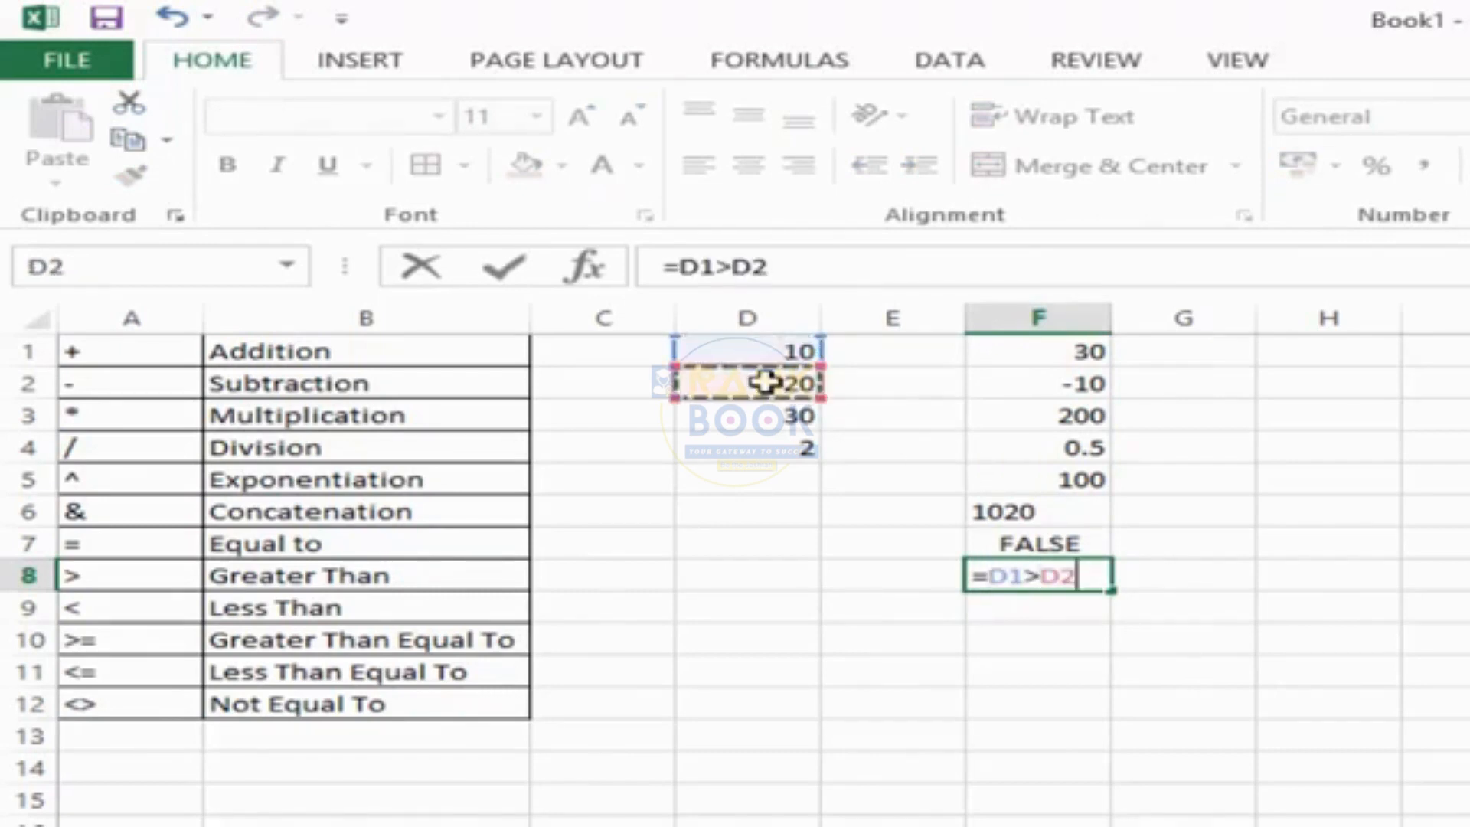
pyautogui.press('Return')
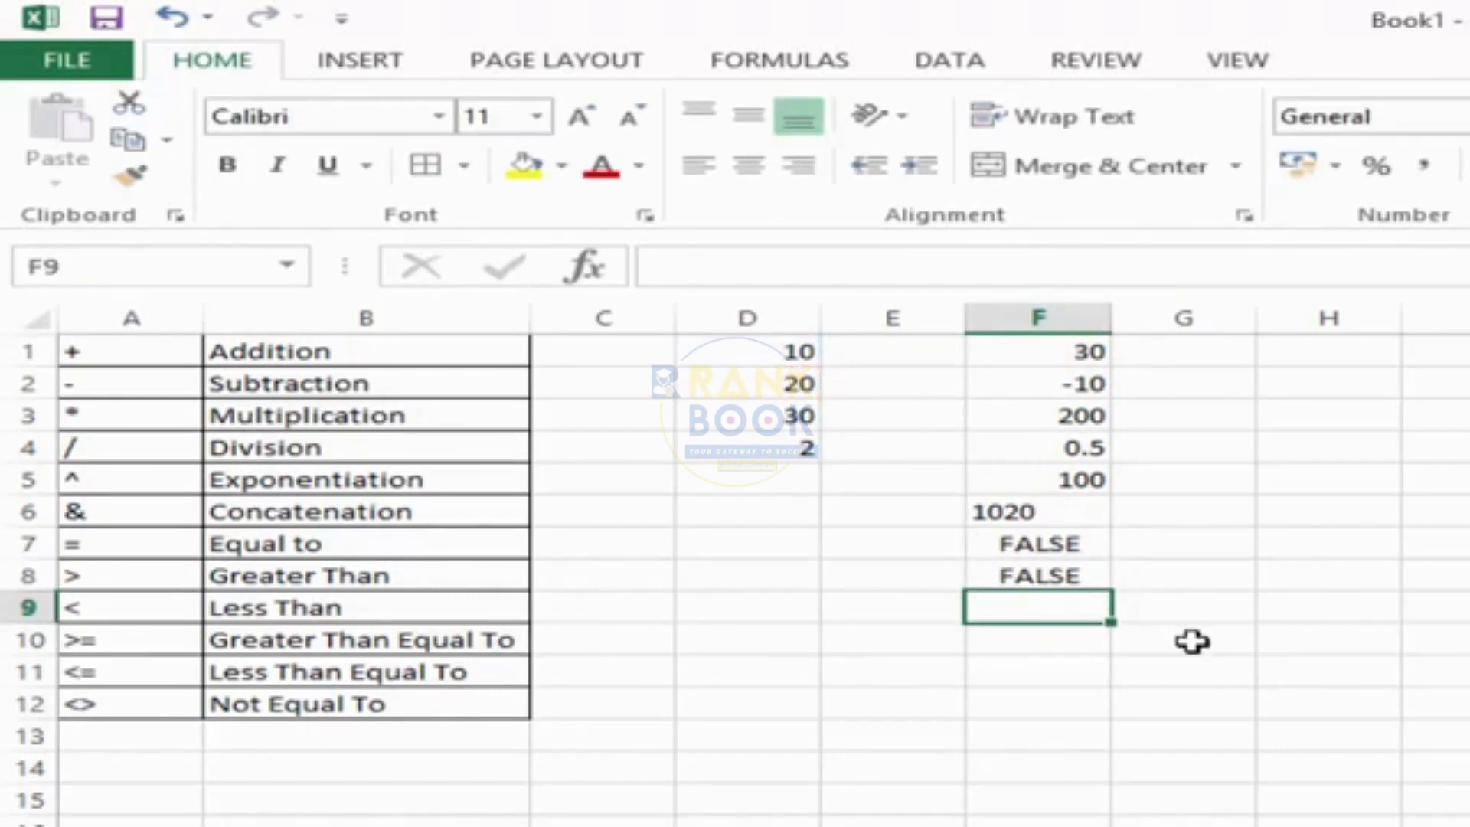
pyautogui.write('=')
pyautogui.click(788, 355)
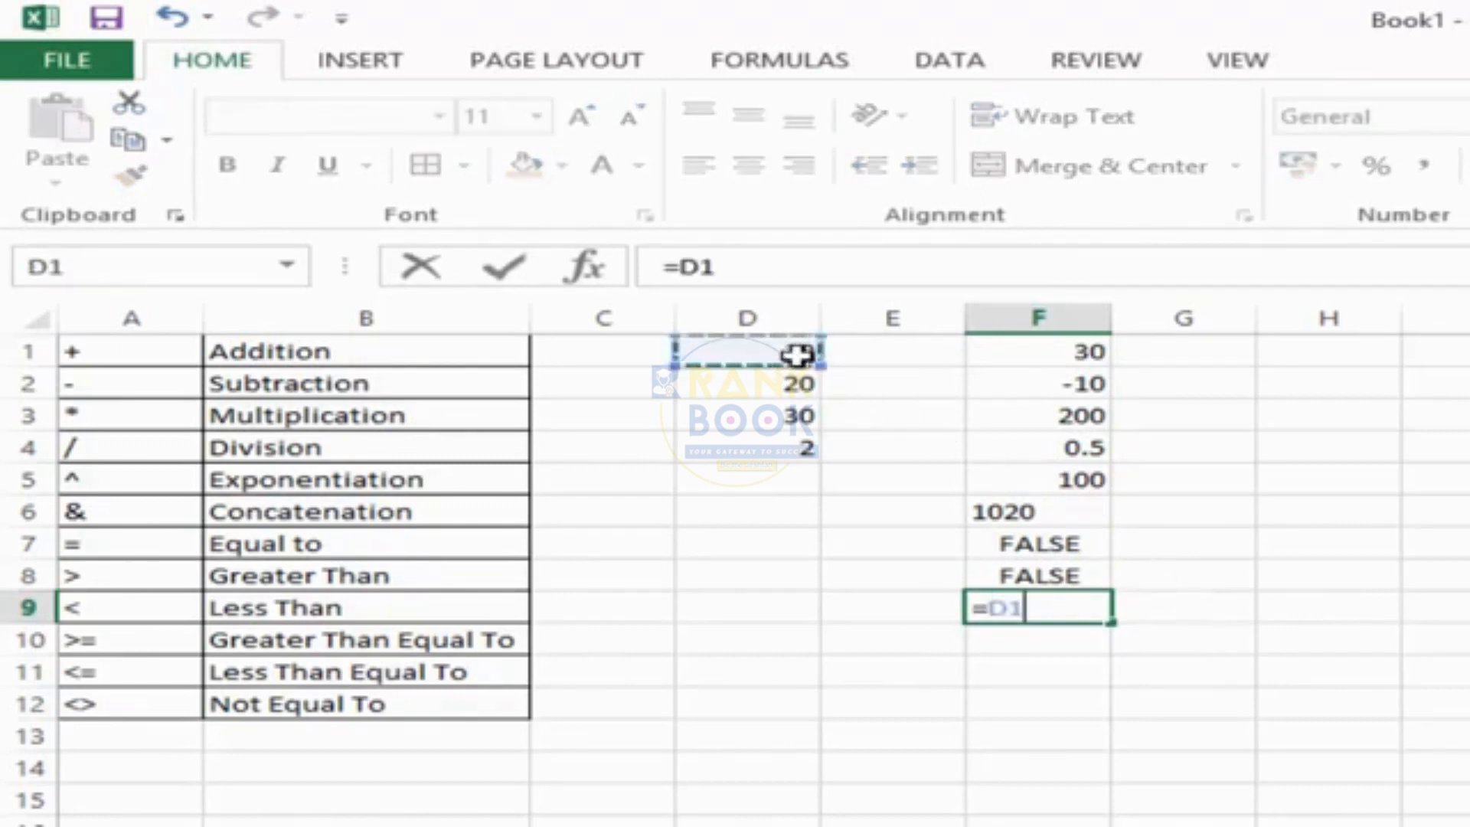
pyautogui.write('<')
pyautogui.click(792, 381)
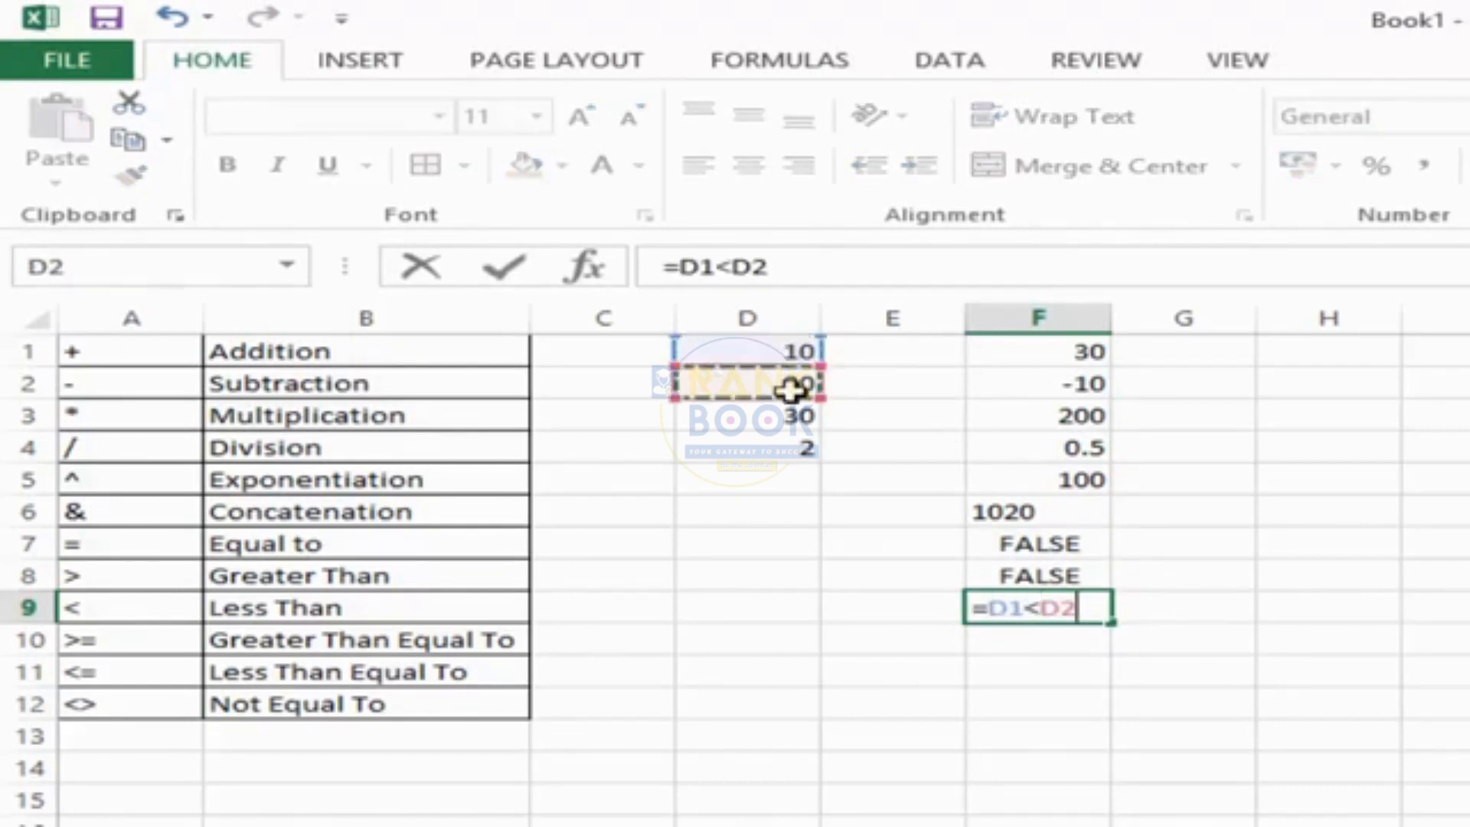
pyautogui.press('Return')
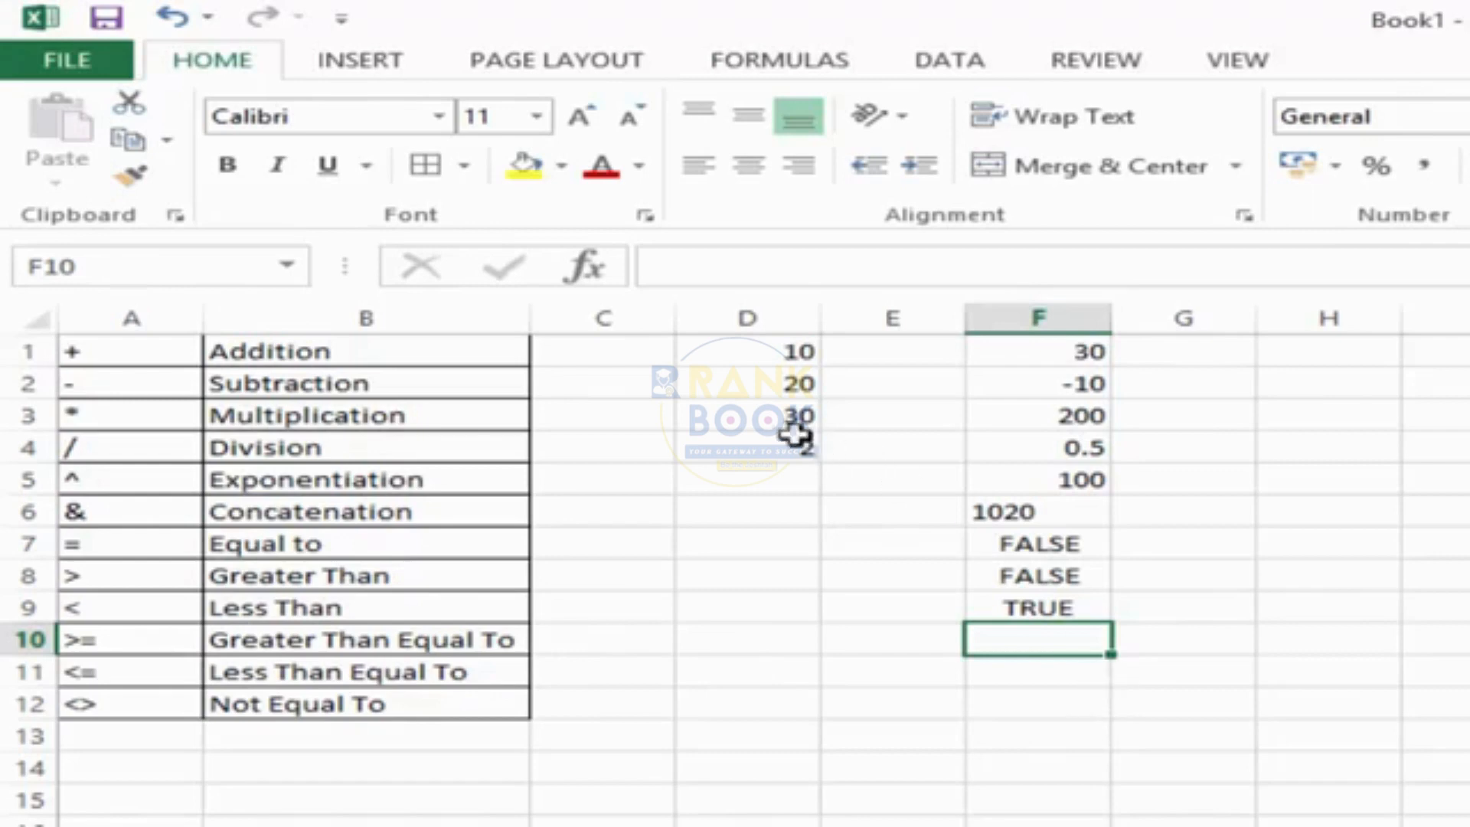
# Enter 10.1 in D5 and =D5>=D1 in F10, showing TRUE
pyautogui.click(772, 478)
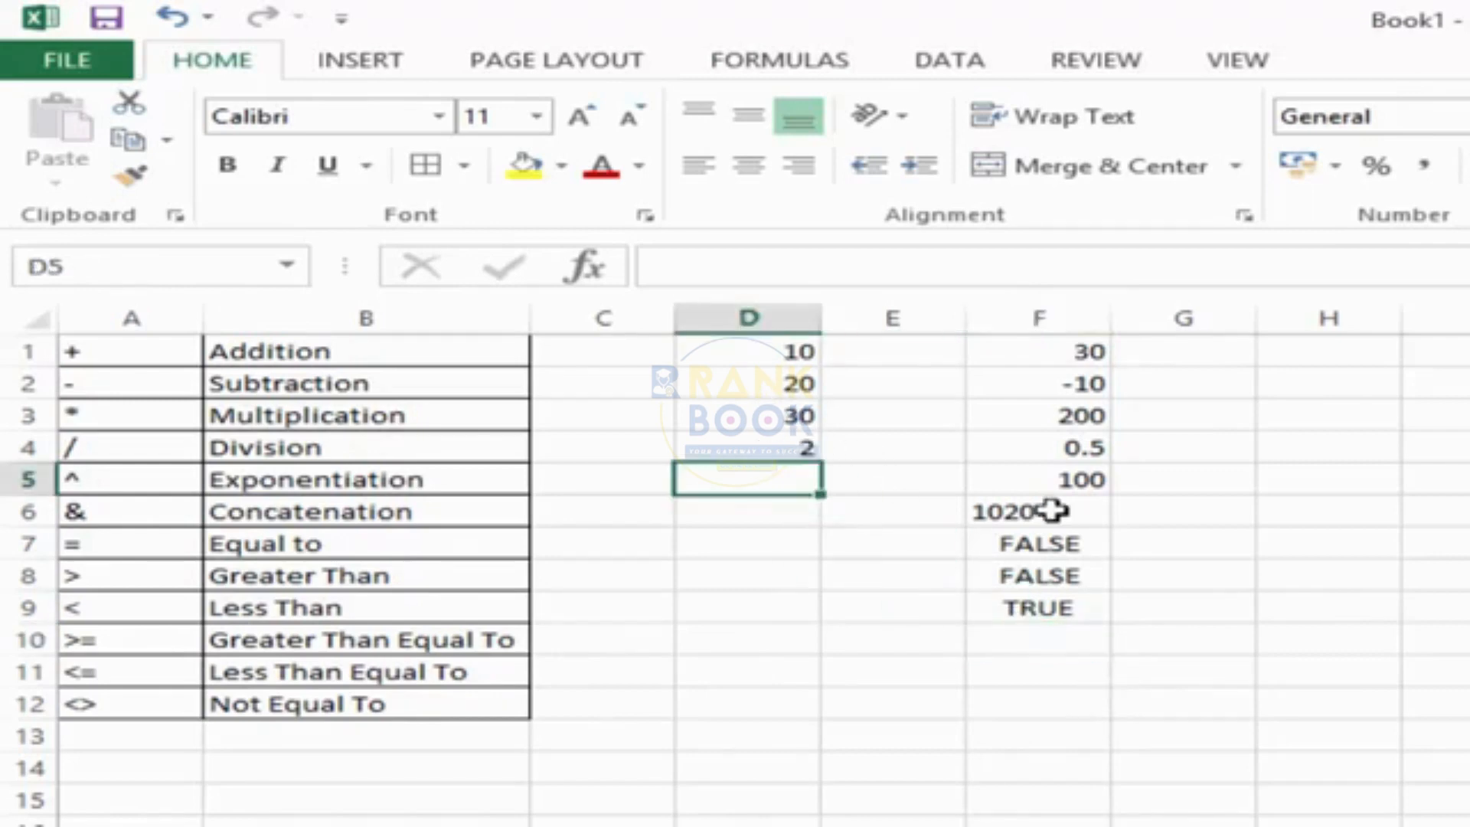
pyautogui.write('10.1')
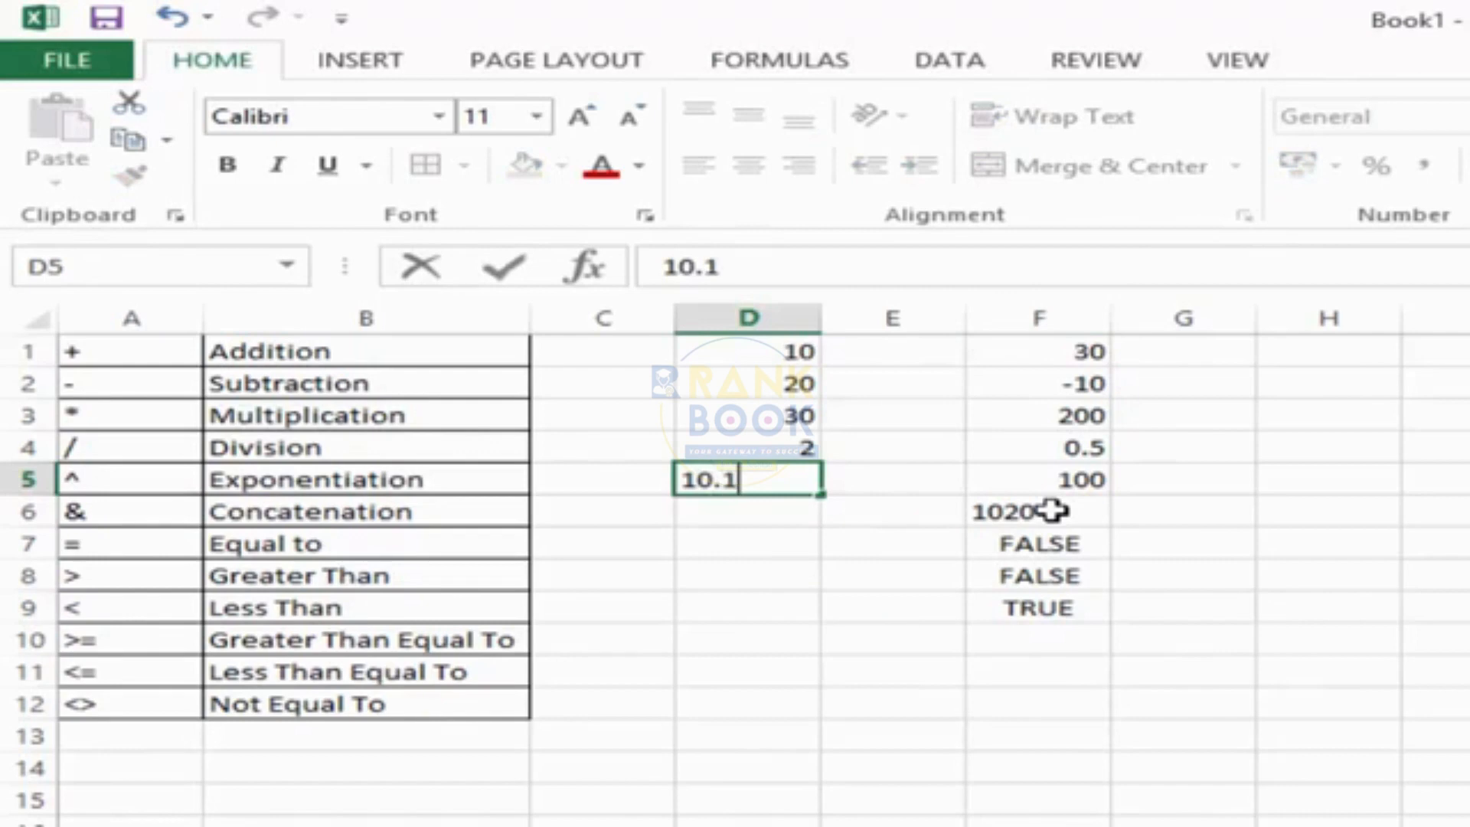
pyautogui.press('Return')
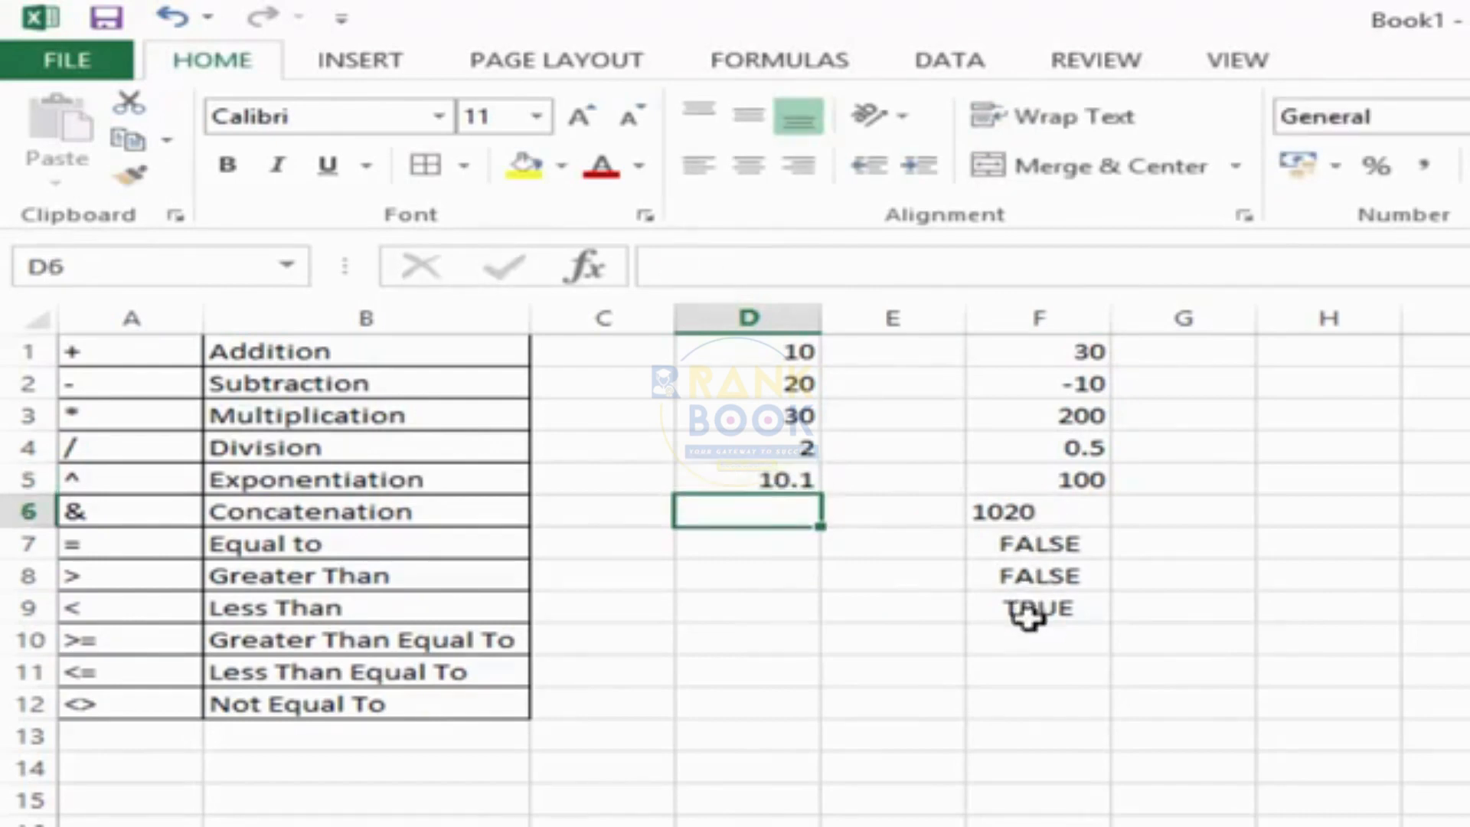
pyautogui.click(1024, 646)
pyautogui.write('=')
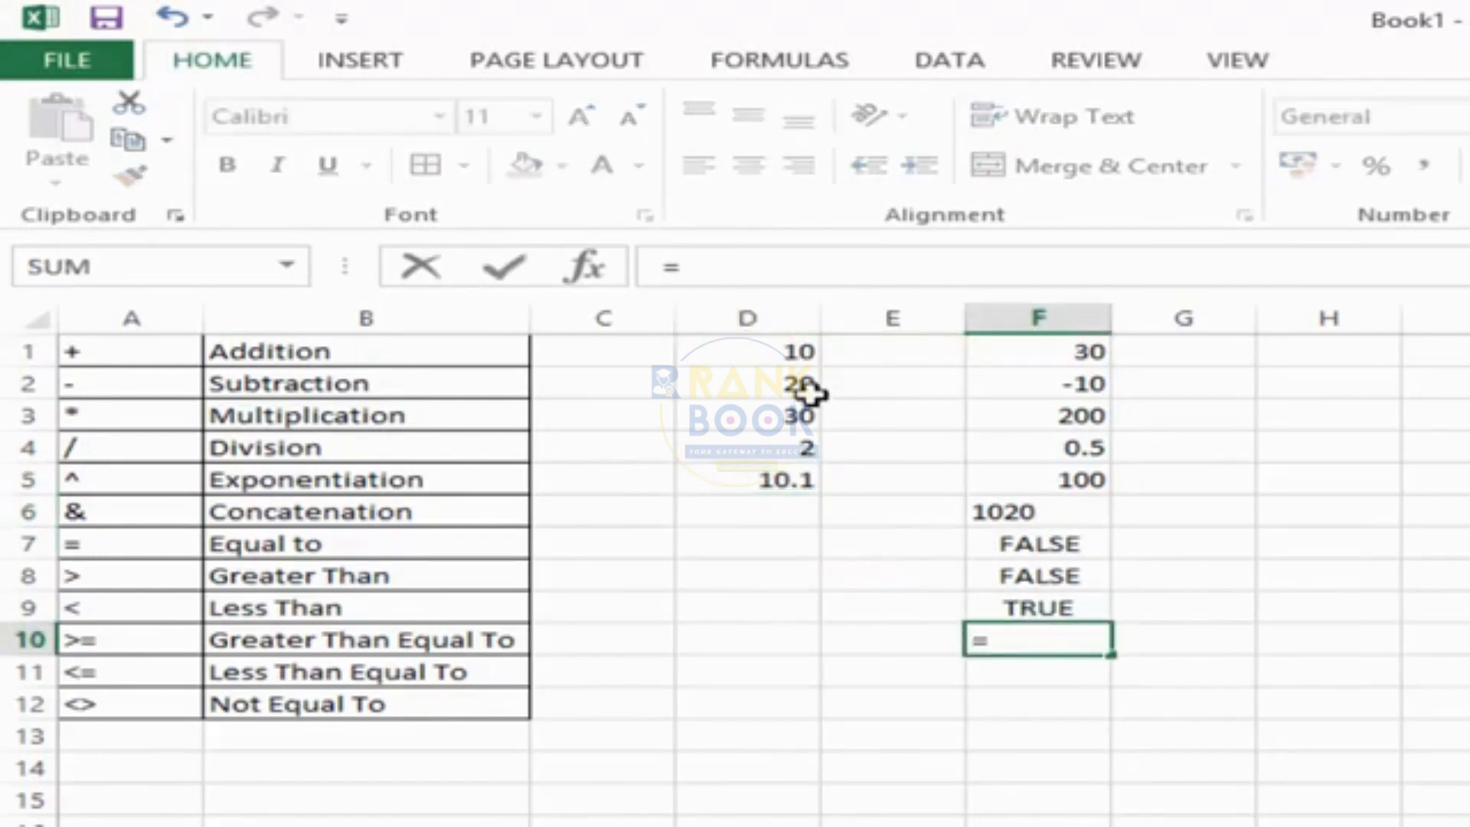
pyautogui.click(787, 352)
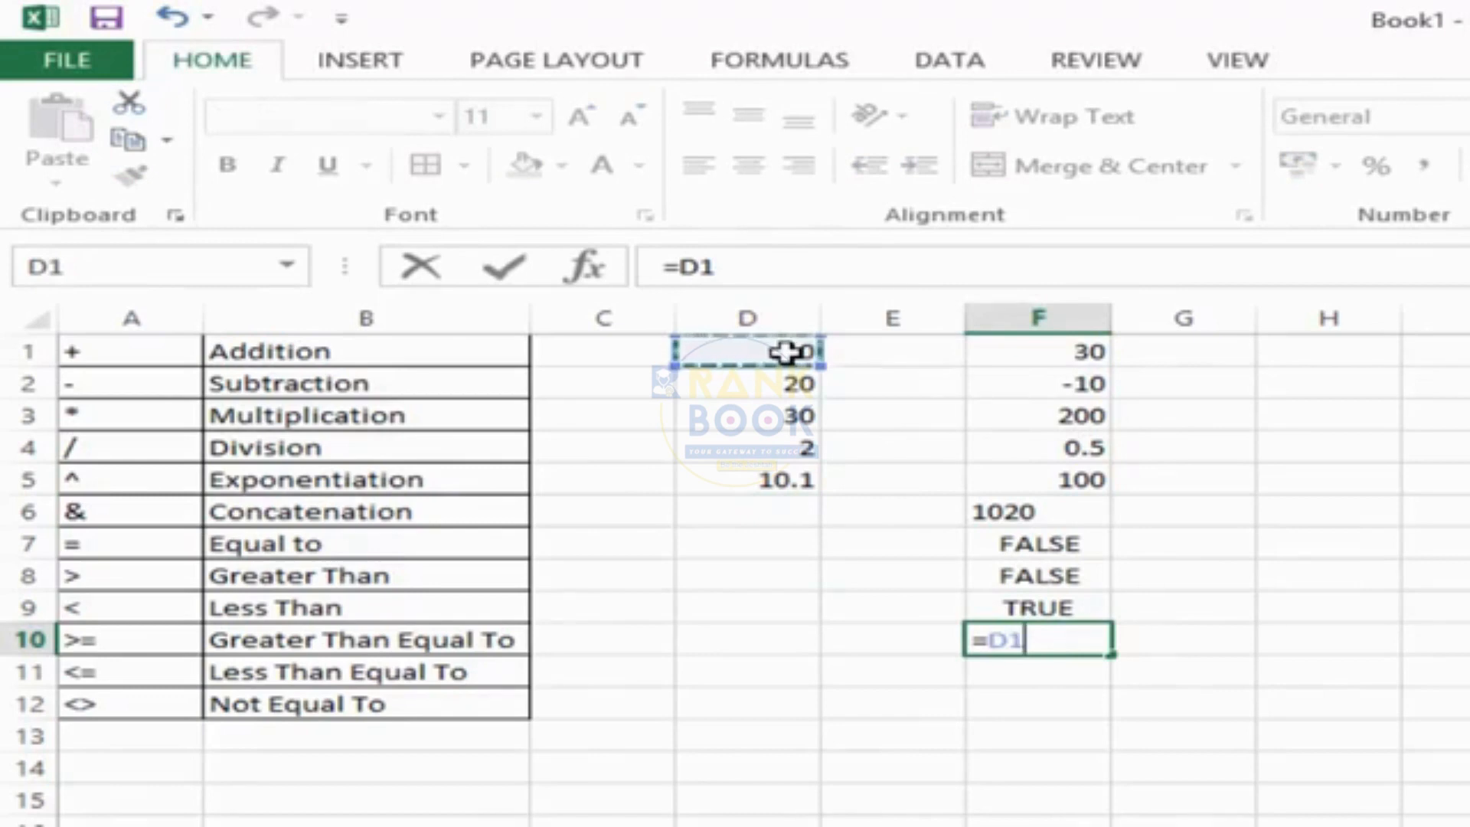
pyautogui.press('BackSpace')
pyautogui.press('BackSpace')
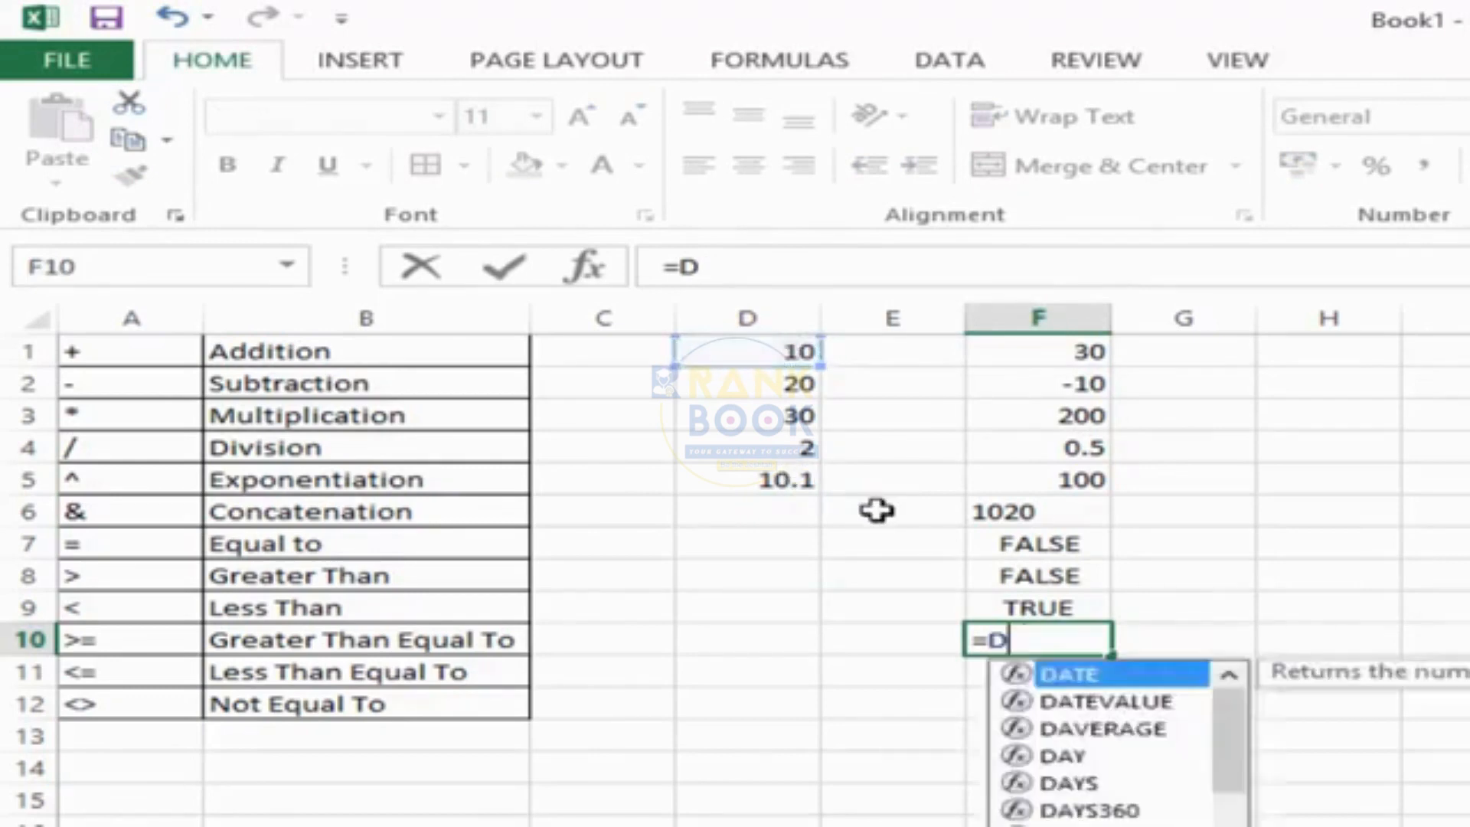
pyautogui.click(778, 479)
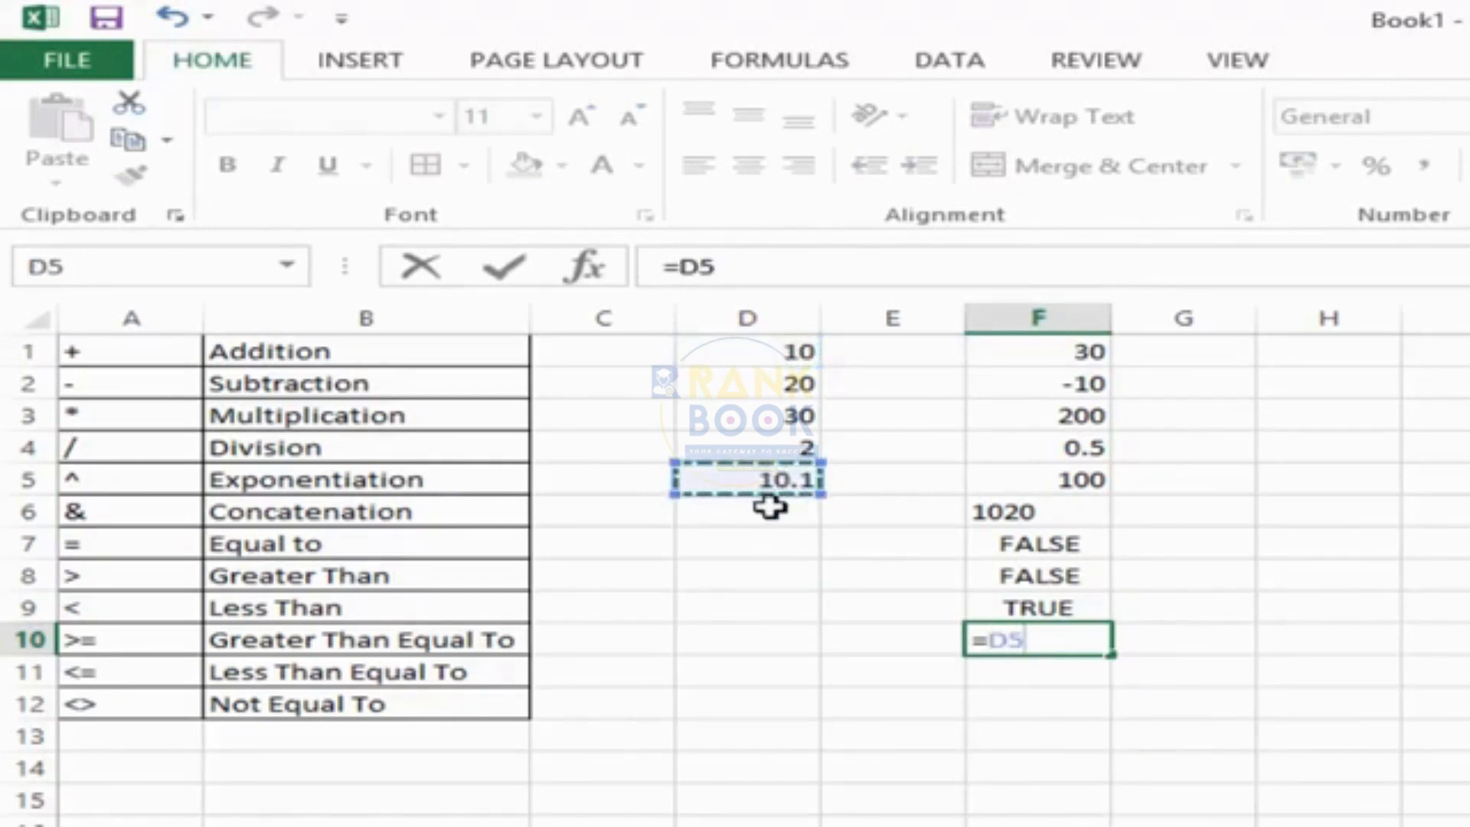
pyautogui.write('>=')
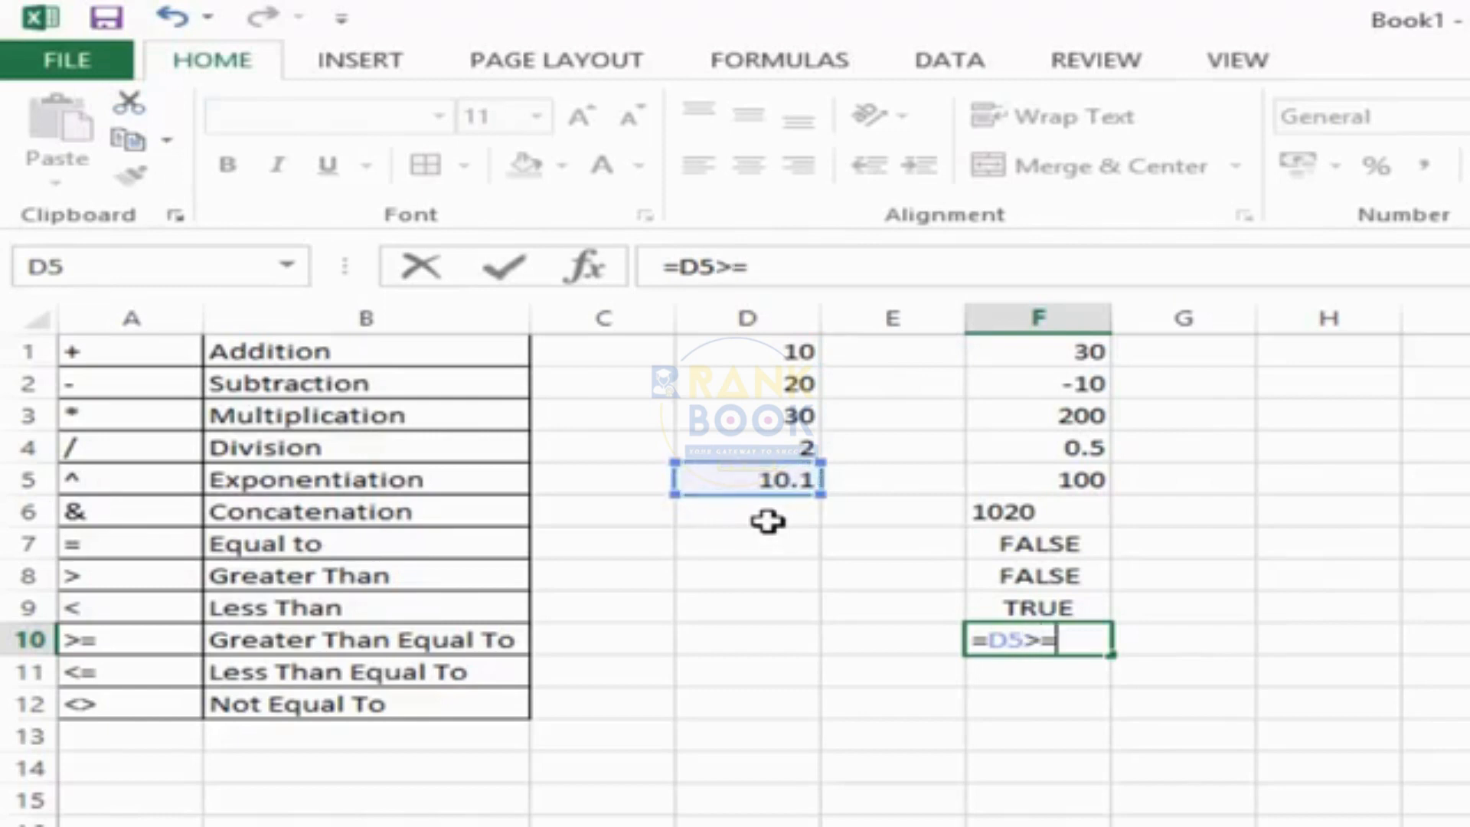
pyautogui.click(774, 353)
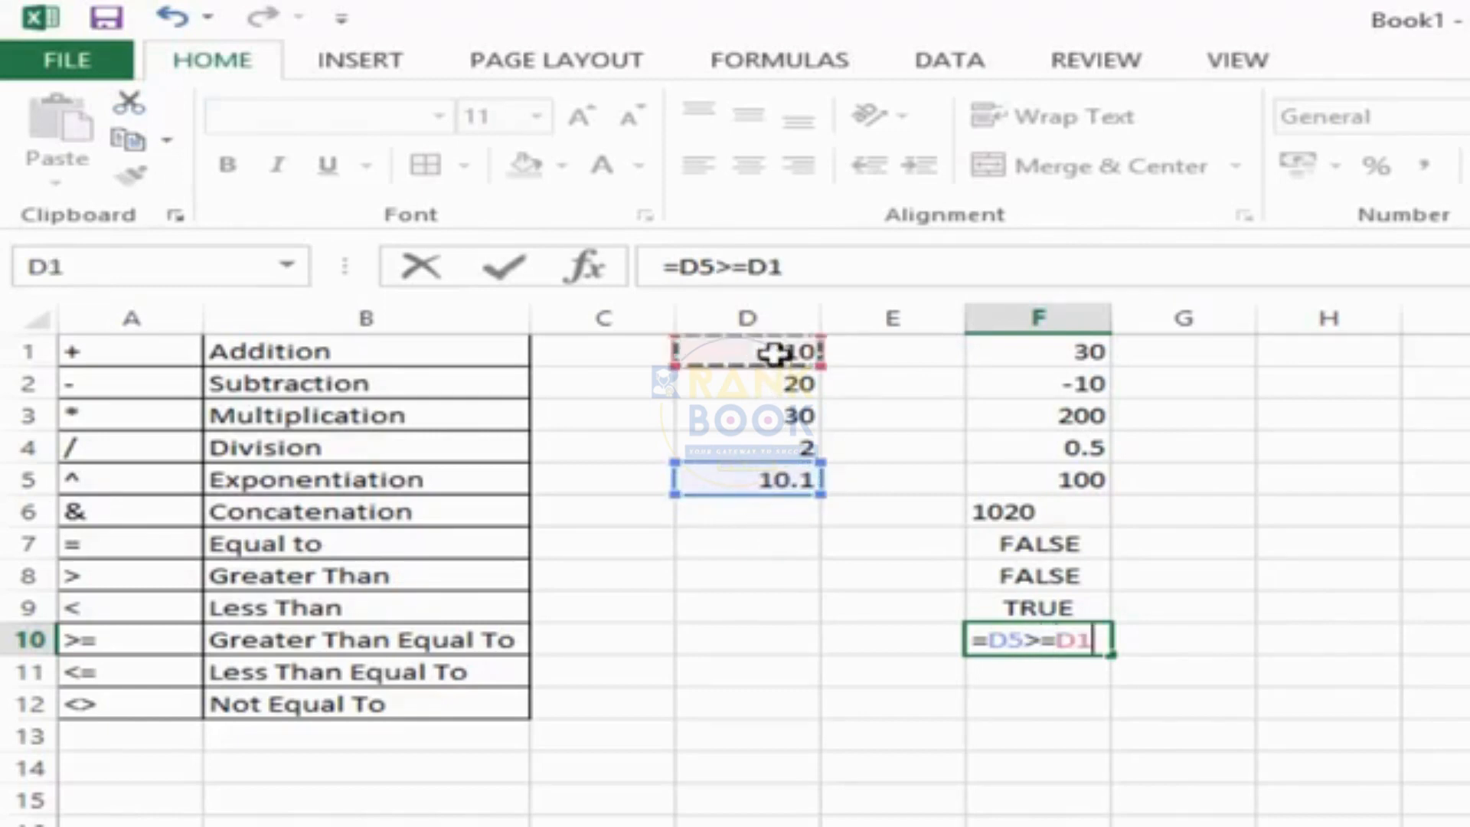
pyautogui.press('Return')
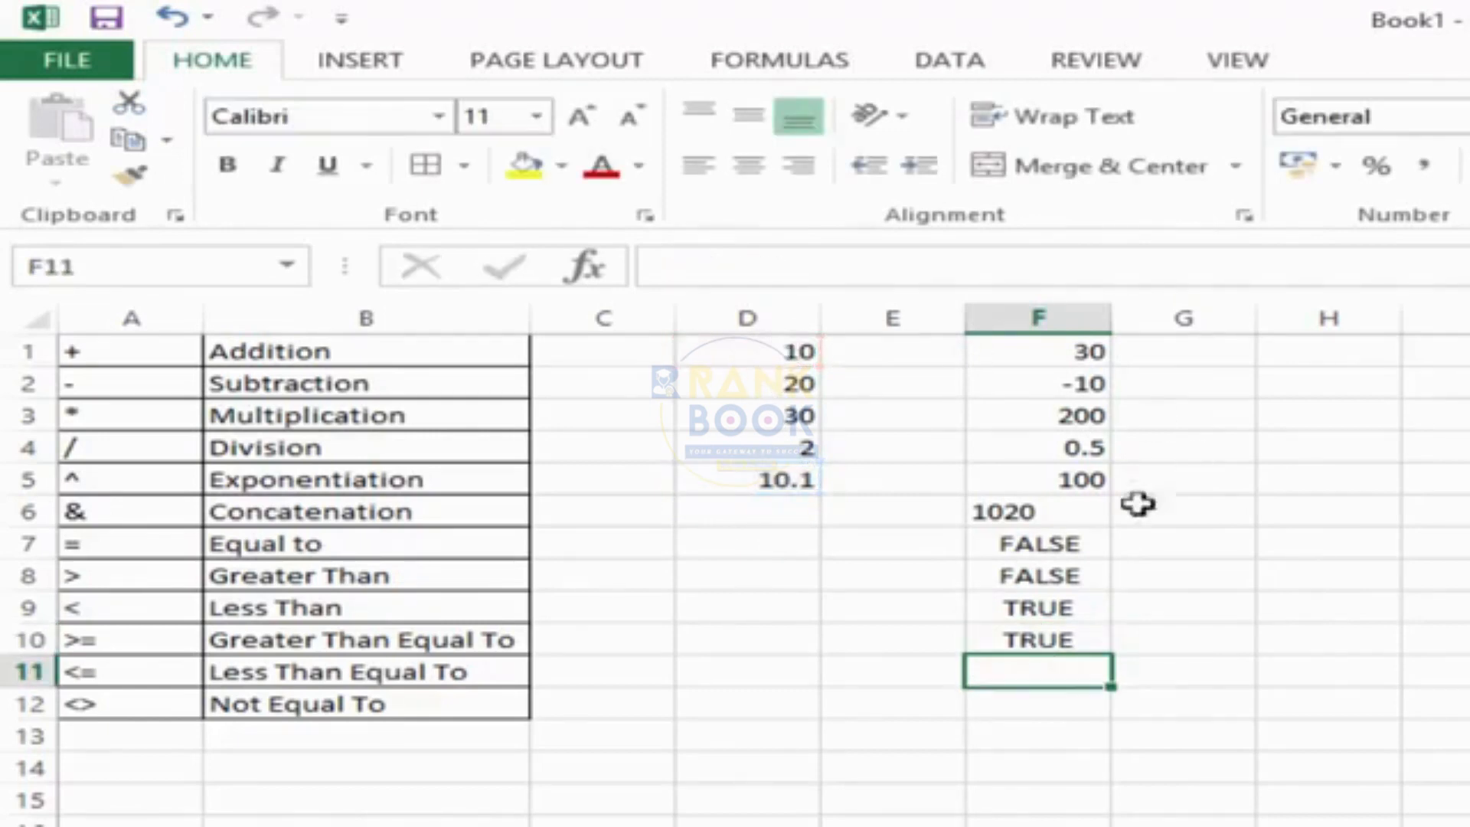
# Test F10 by temporarily setting D1 to 10.1, then undo to restore 10
pyautogui.click(780, 353)
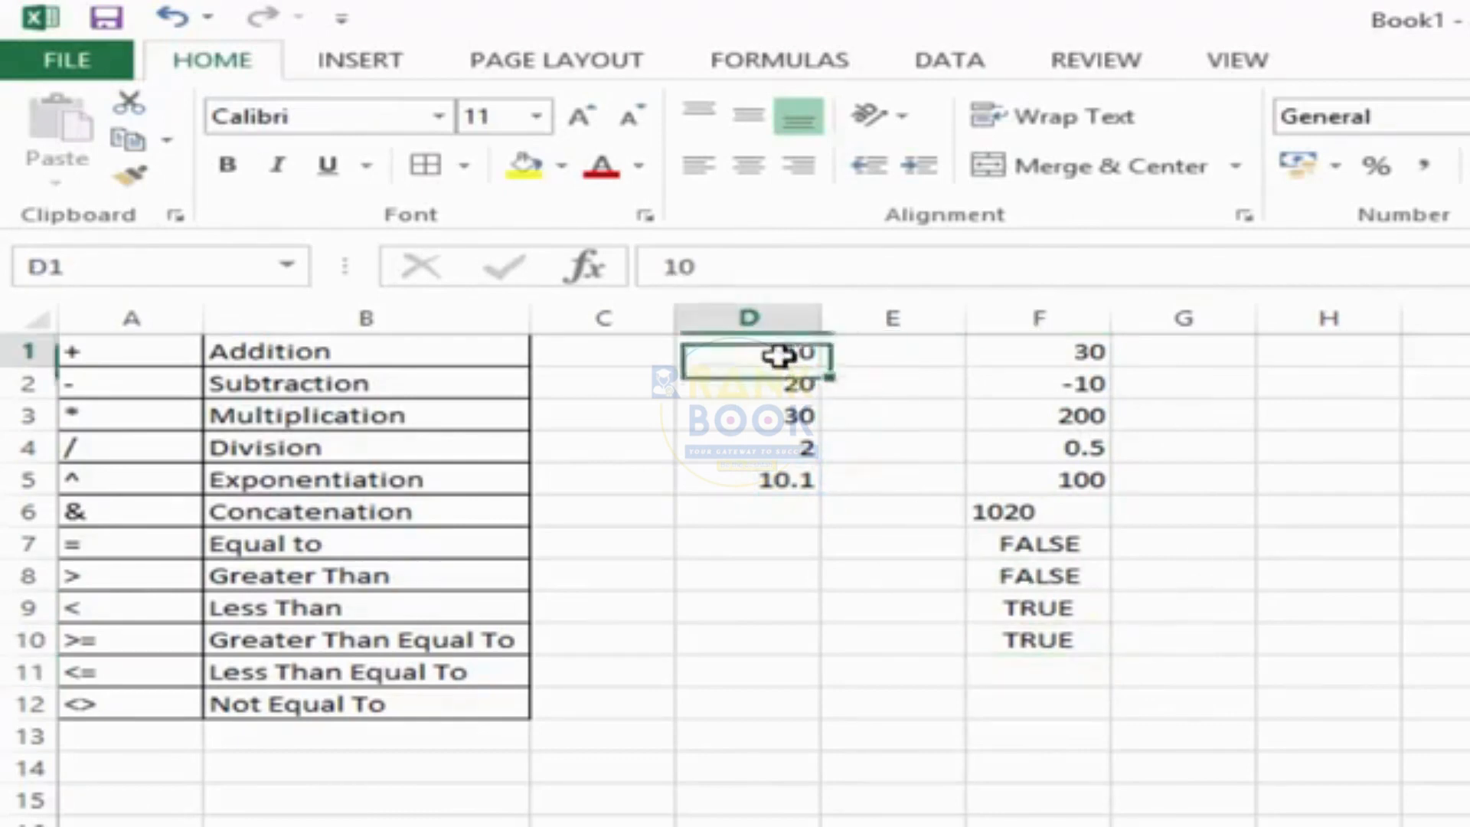
pyautogui.write('10')
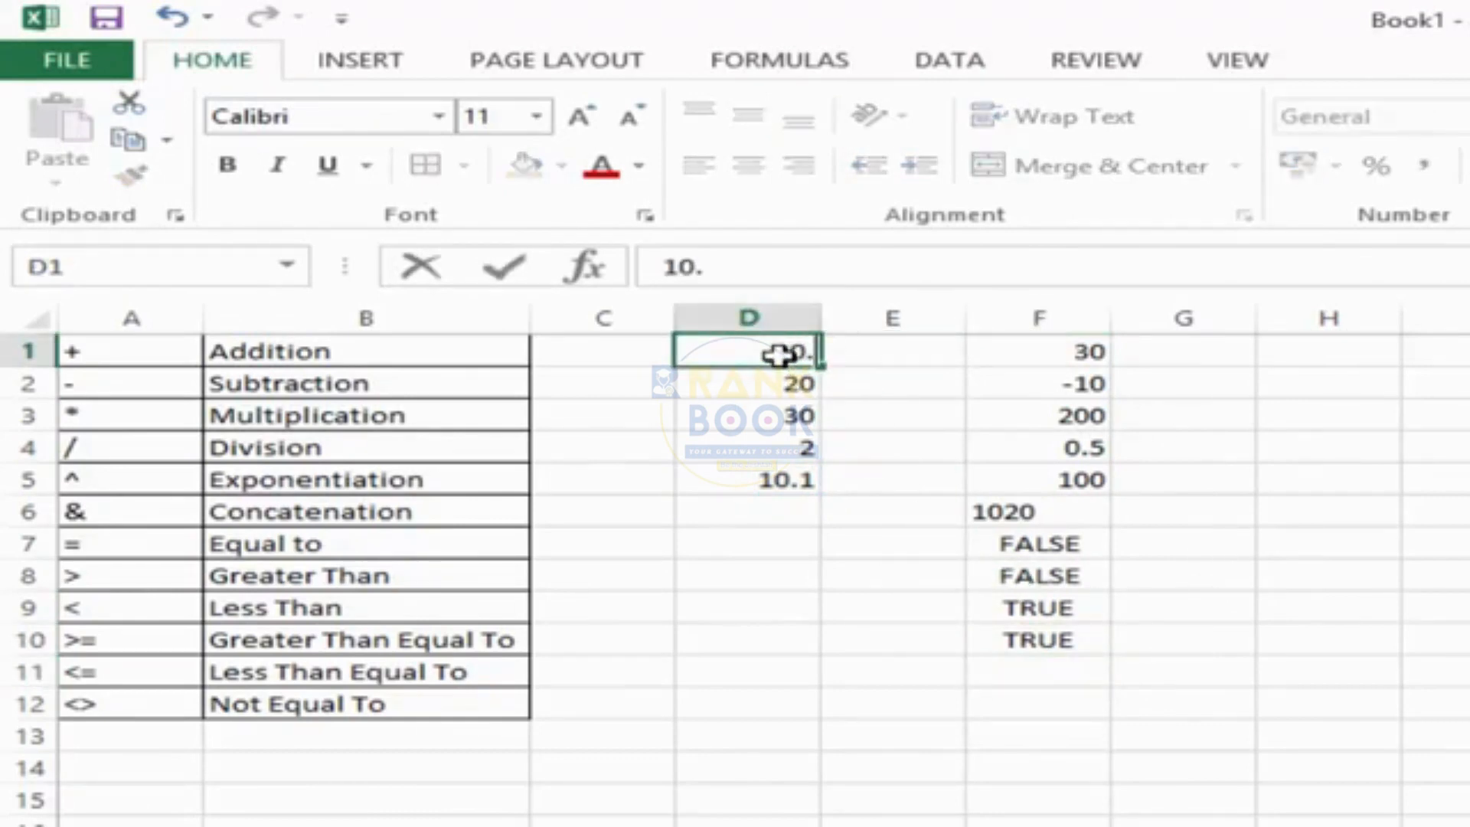
pyautogui.press('Return')
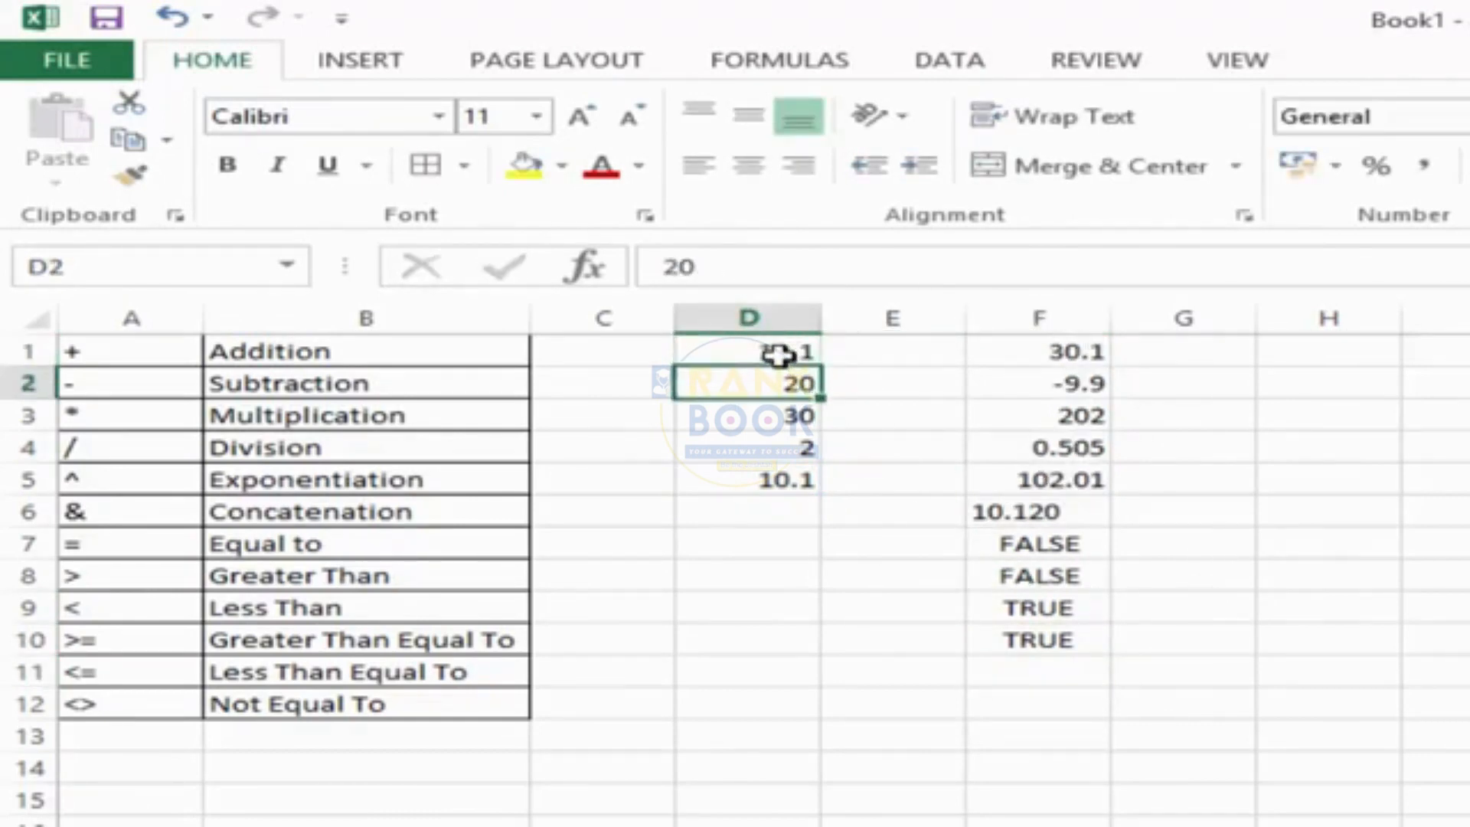
pyautogui.click(1053, 645)
pyautogui.doubleClick(1066, 663)
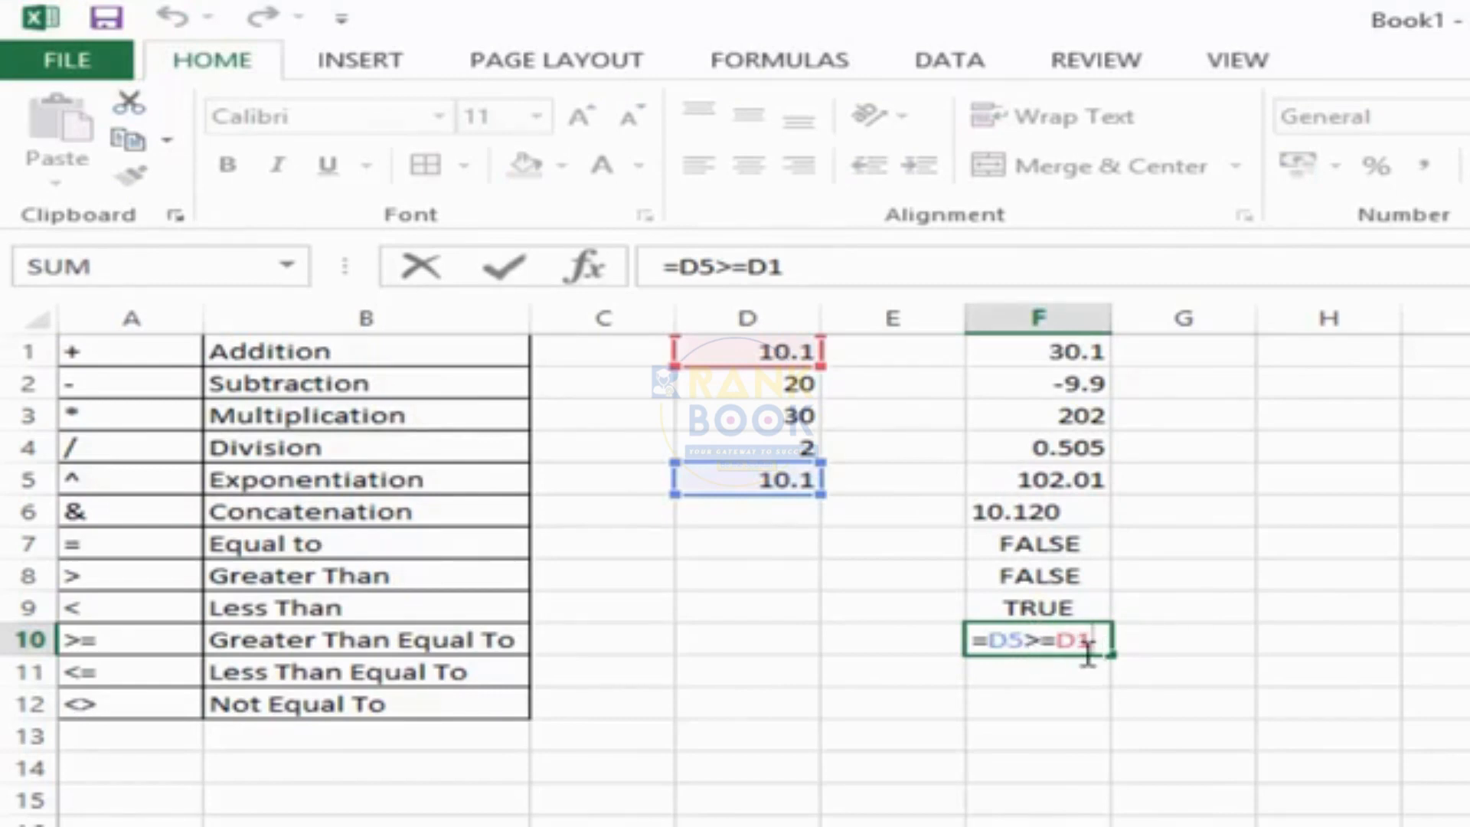
pyautogui.press('Return')
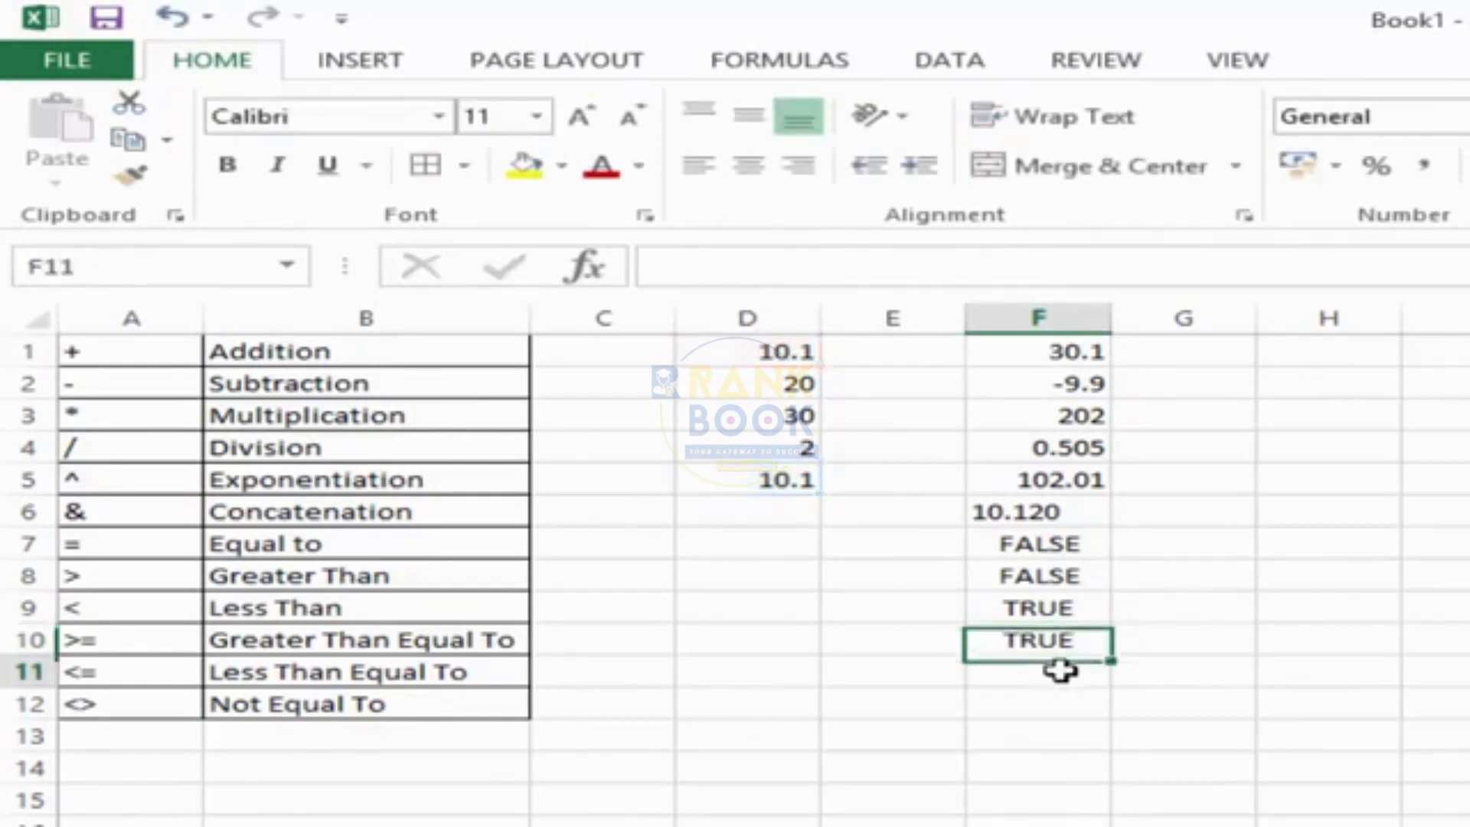
pyautogui.hotkey('ctrl', 'z')
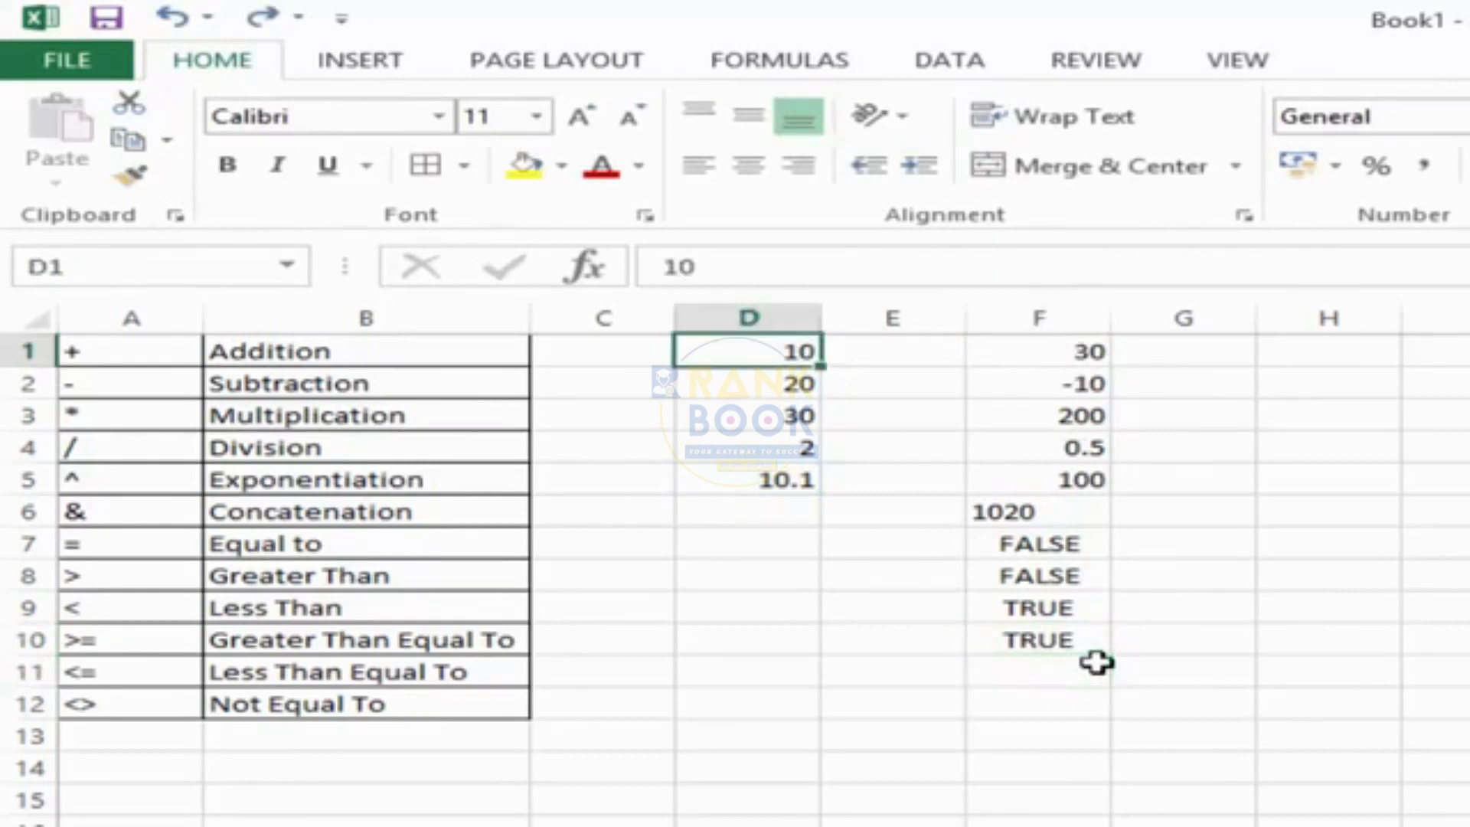
pyautogui.click(1079, 669)
# Enter the less-than-or-equal comparison =D1<=D5 in F11
pyautogui.write('=')
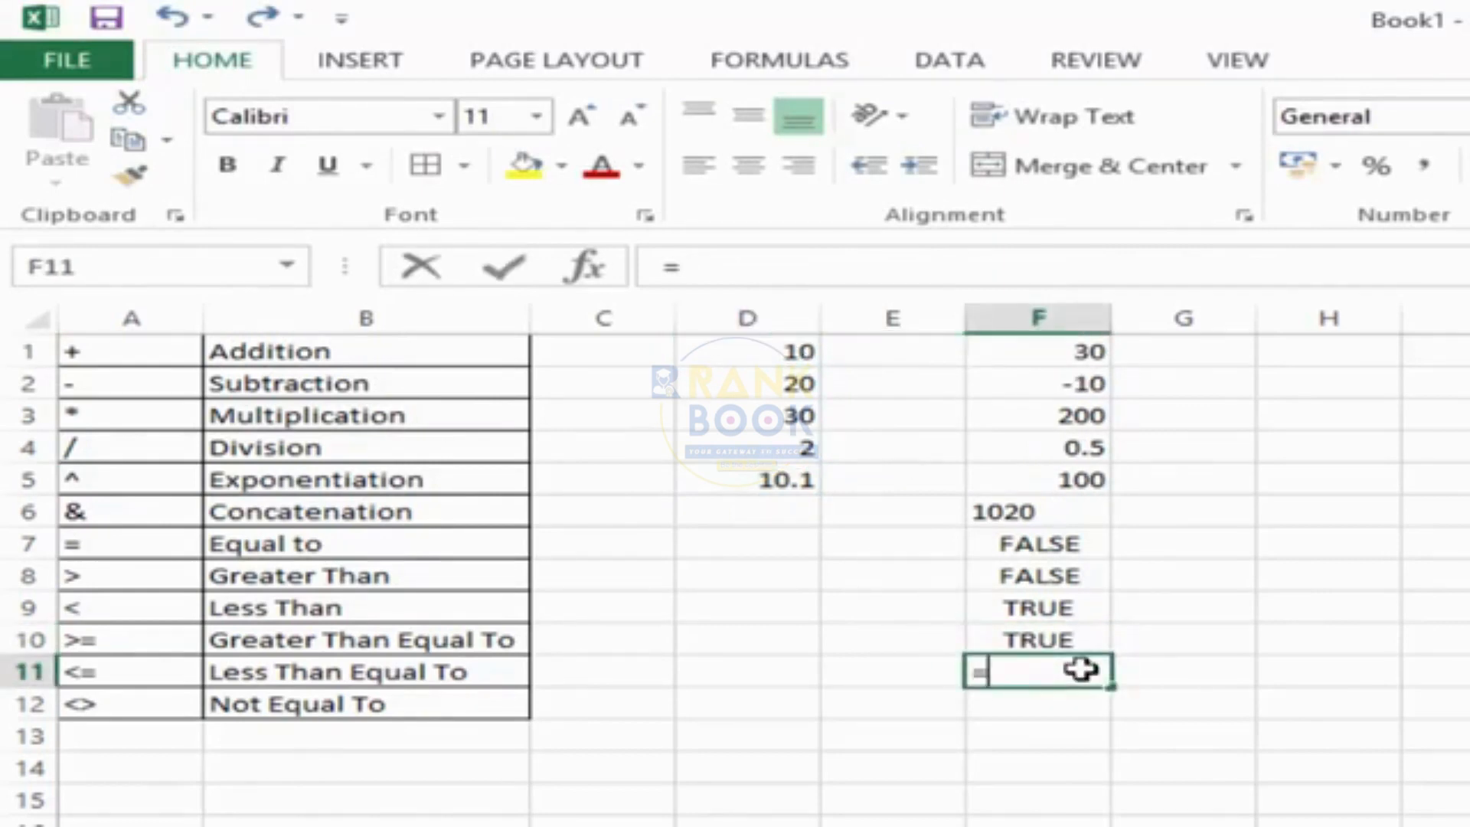
pyautogui.click(731, 356)
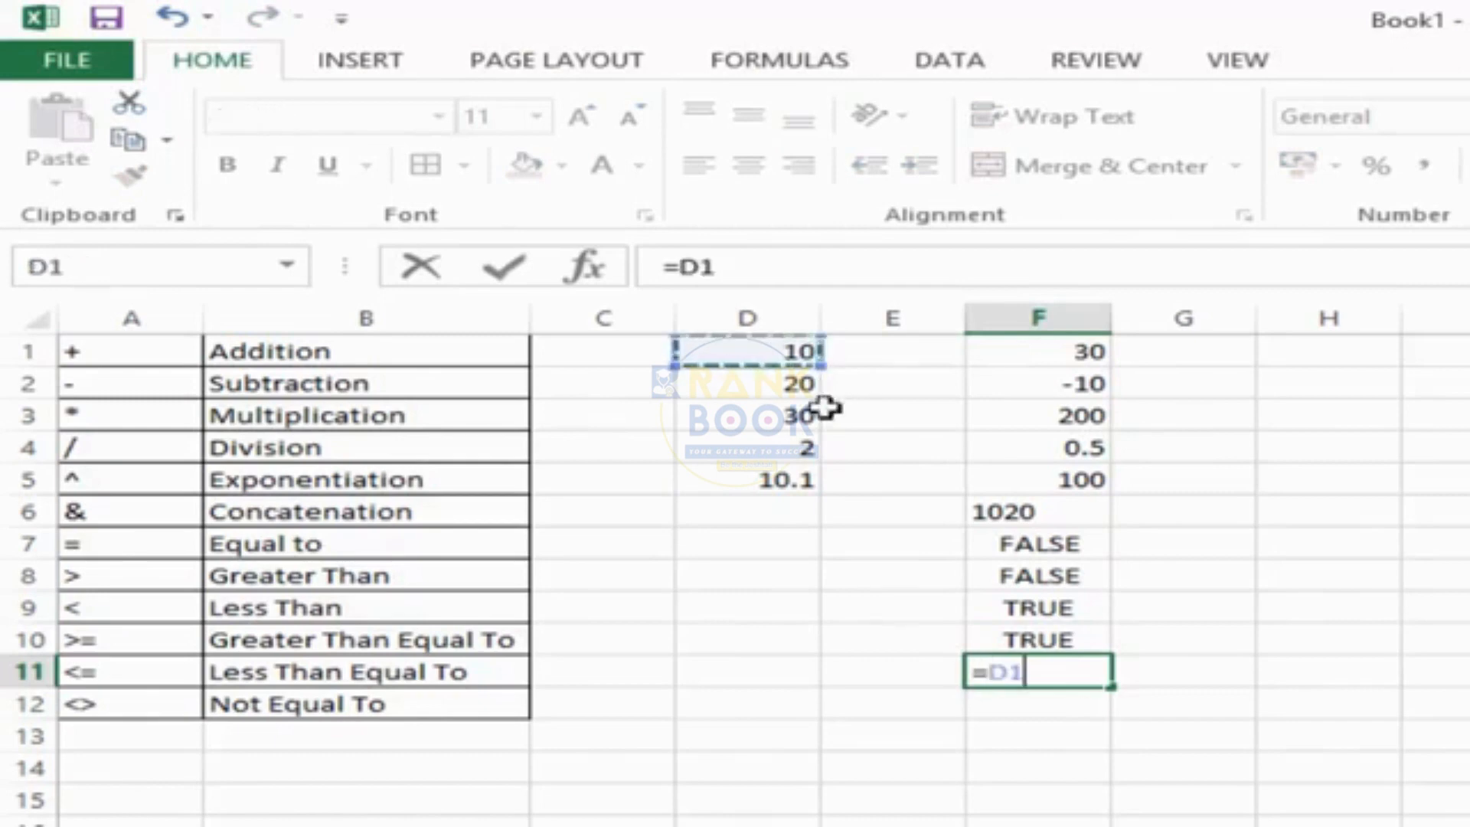
pyautogui.write('<=')
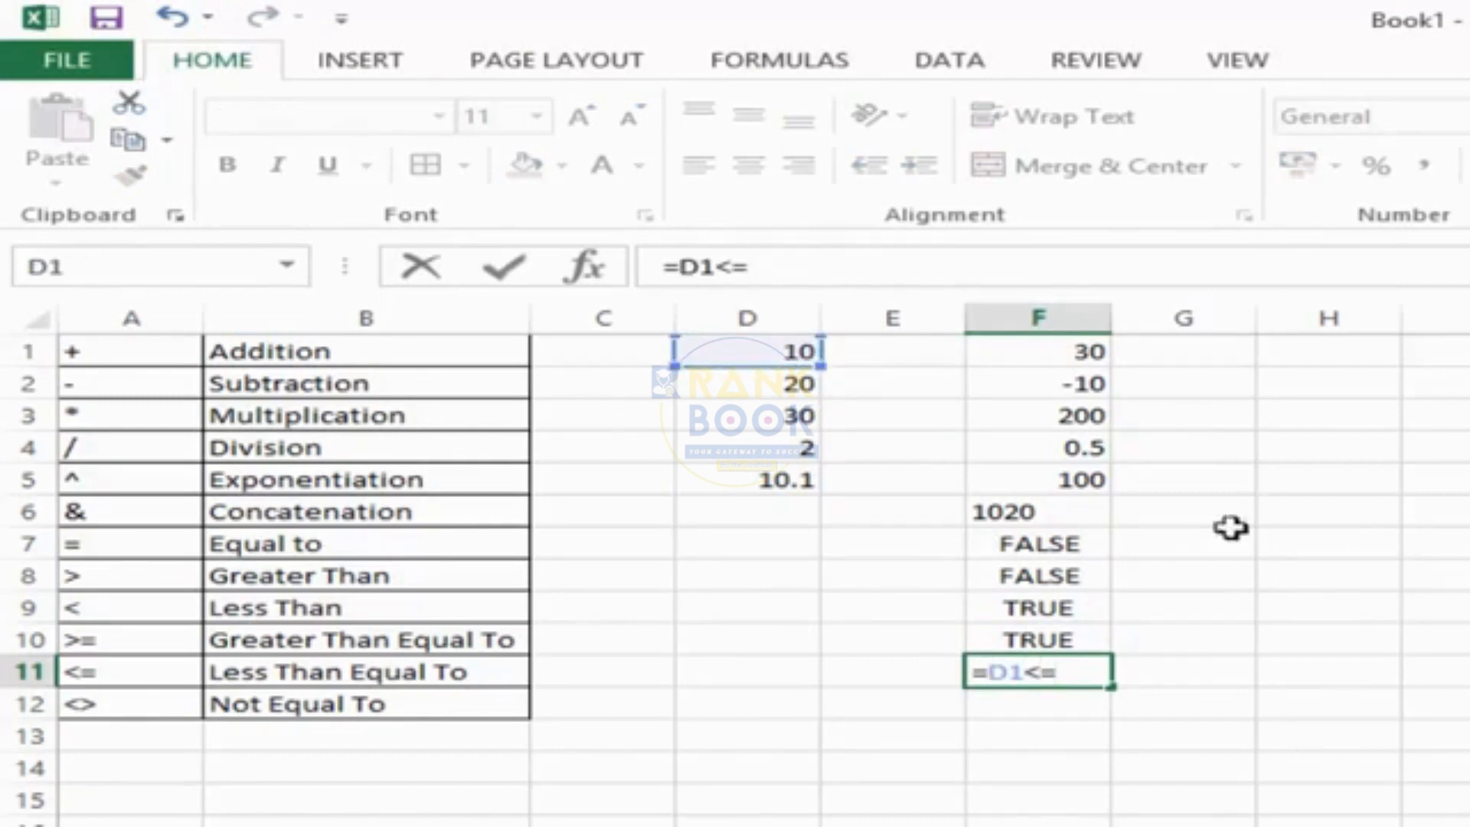
pyautogui.click(800, 475)
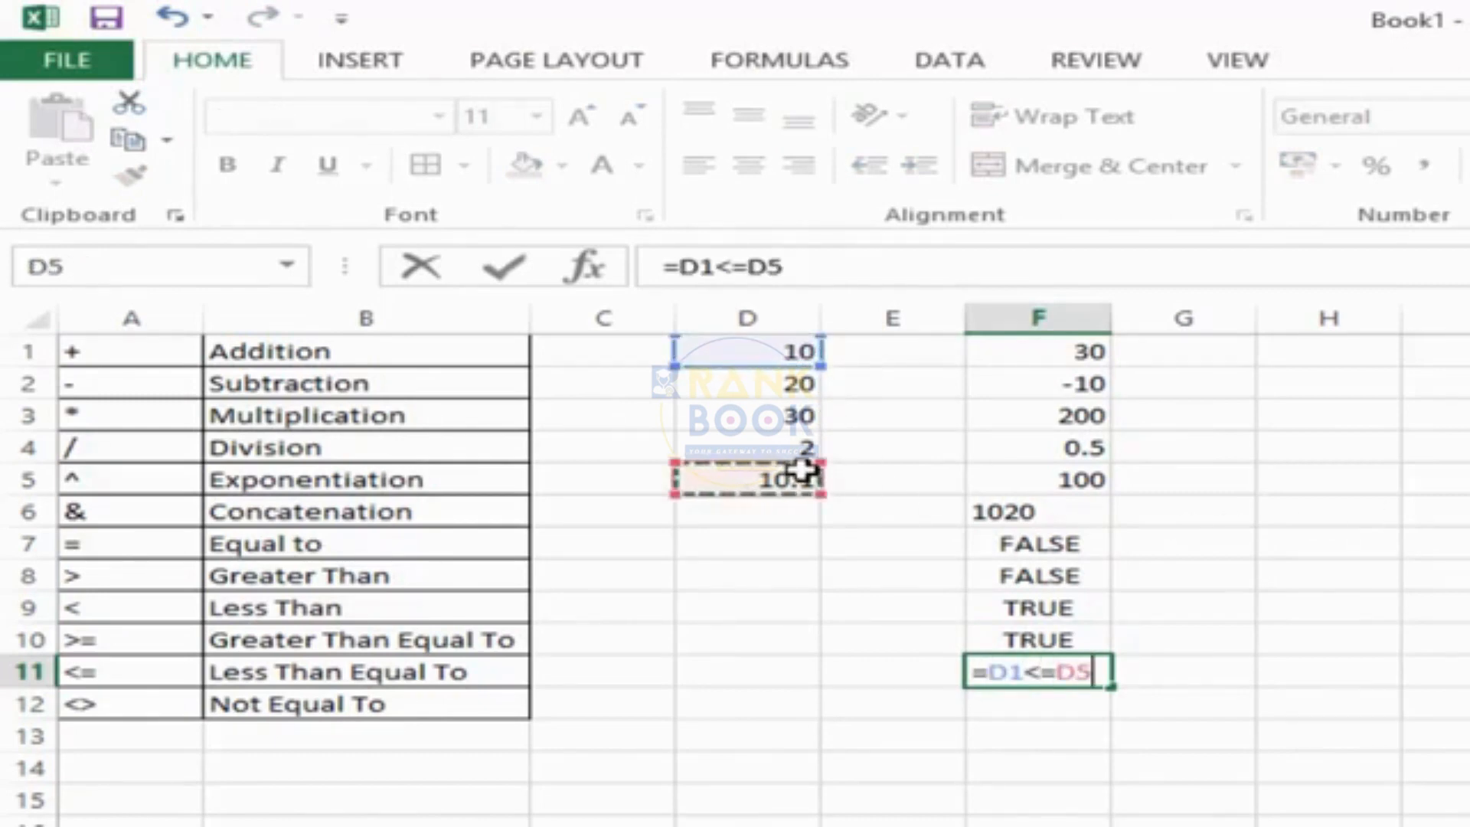
pyautogui.press('Return')
# Change D5 to 9.9 so F10 and F11 read FALSE
pyautogui.click(801, 479)
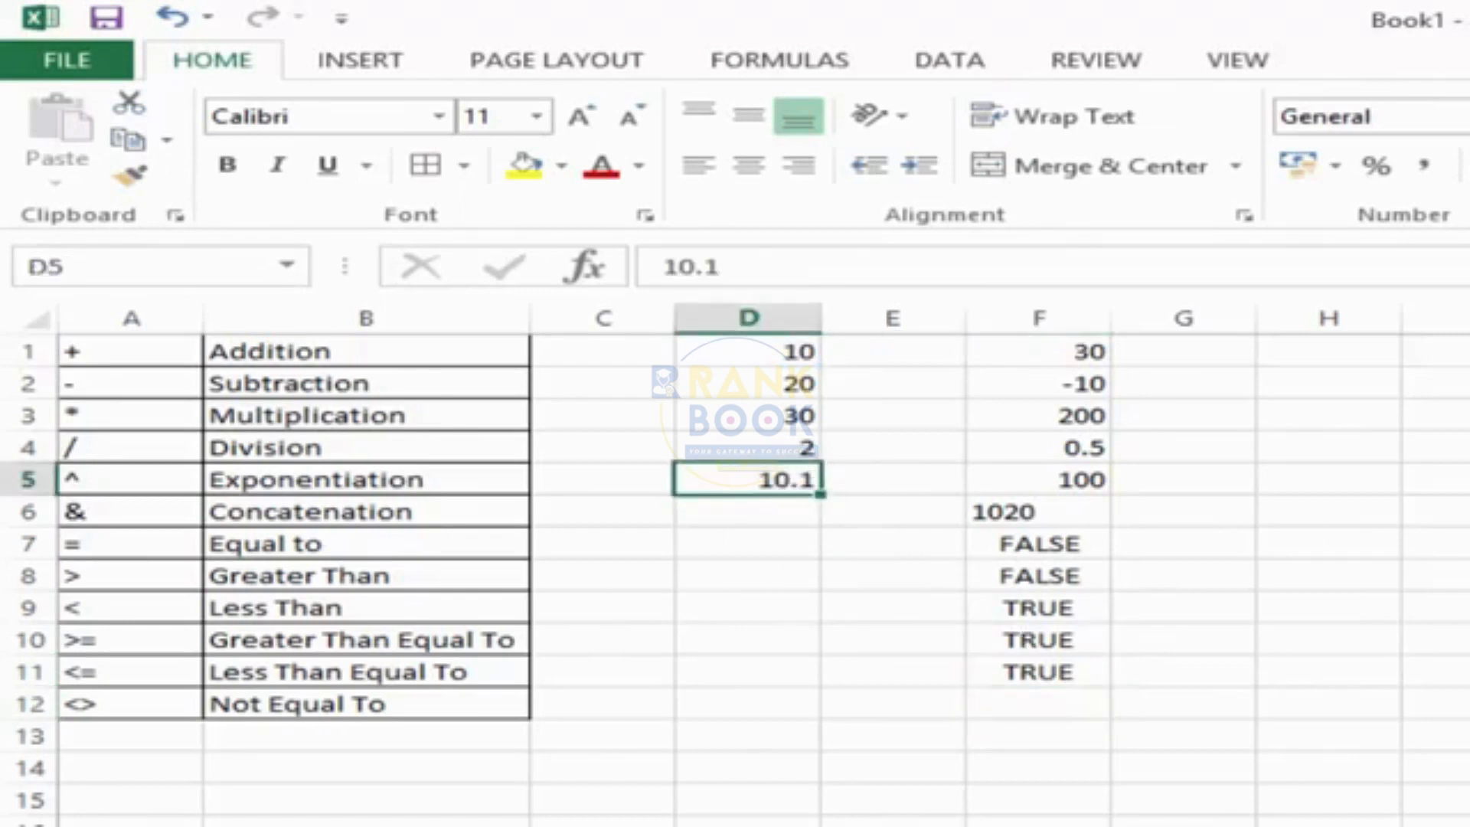
pyautogui.write('9.9')
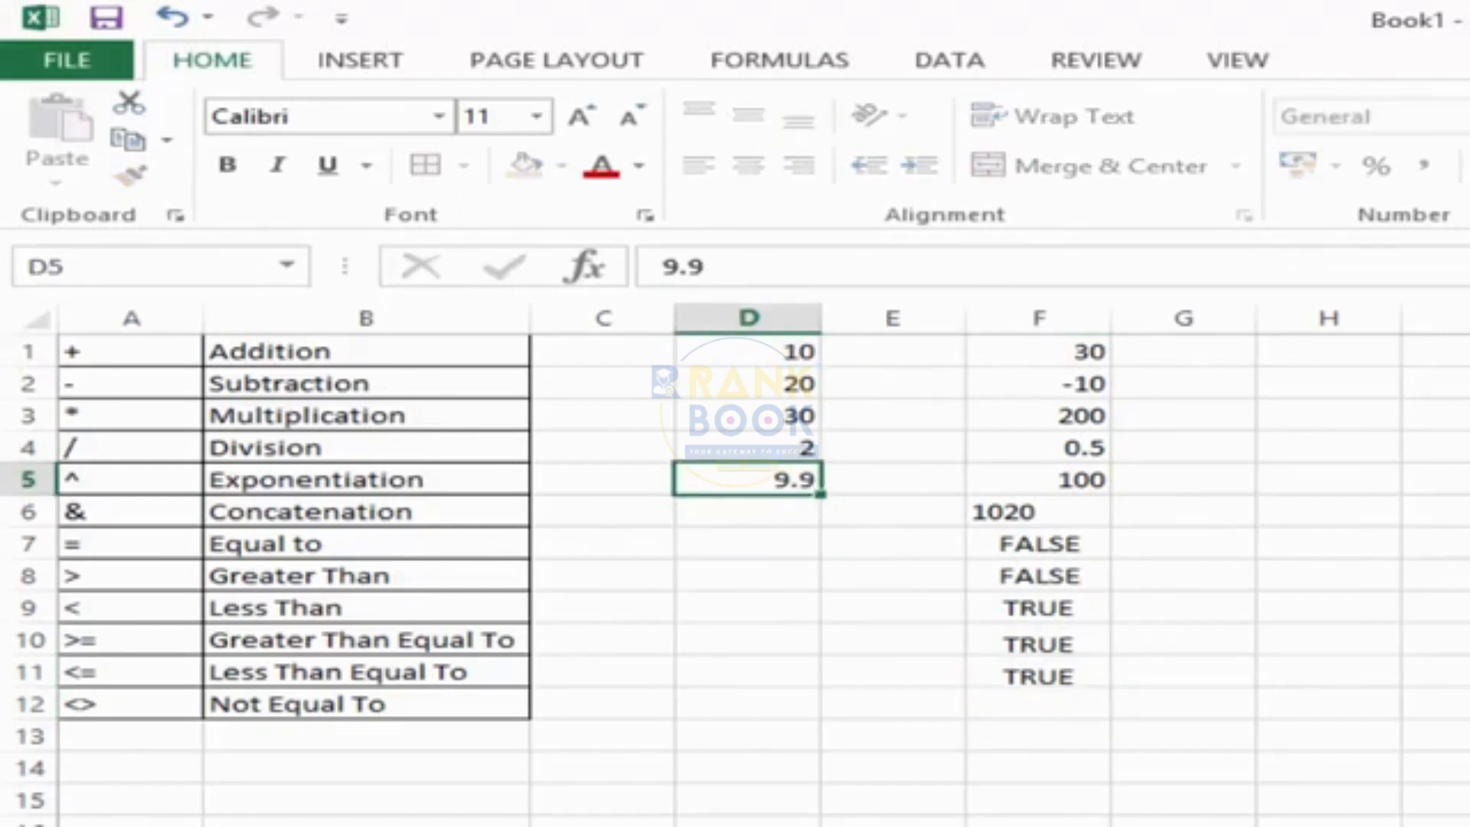
pyautogui.press('Return')
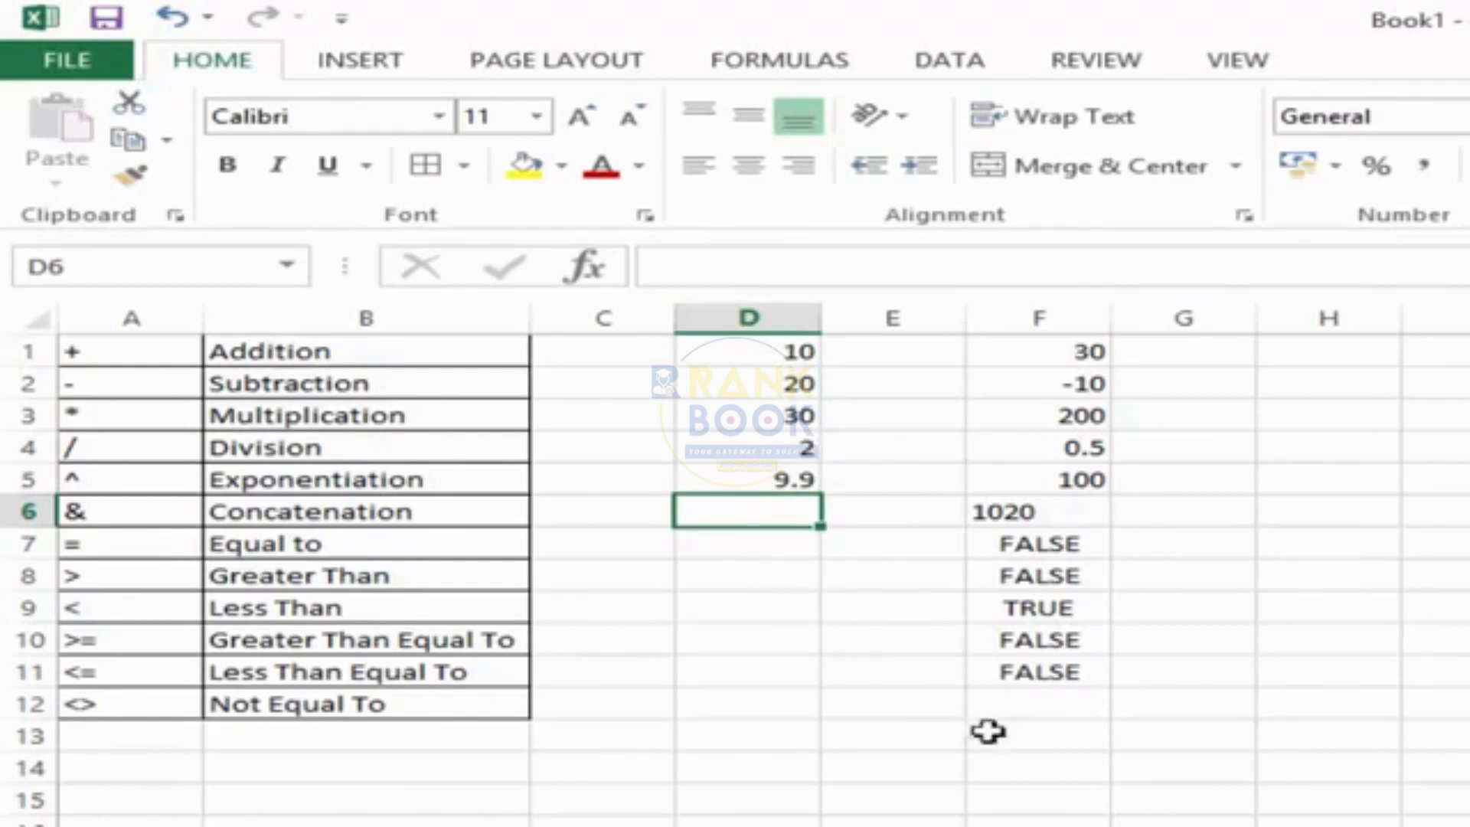
pyautogui.click(1037, 706)
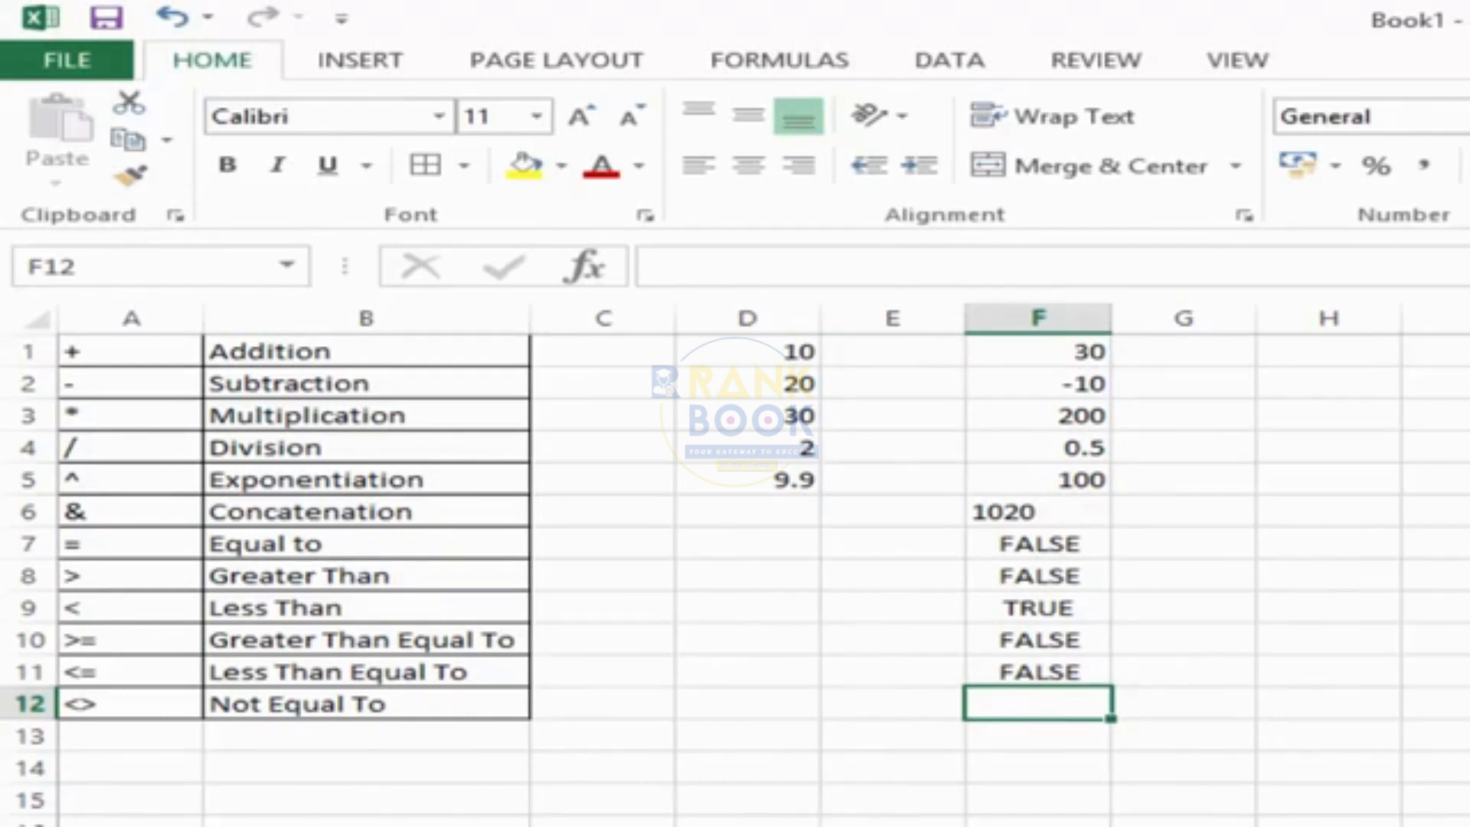
# Enter =D1<>D5 in F12 and check that it returns TRUE
pyautogui.write('=')
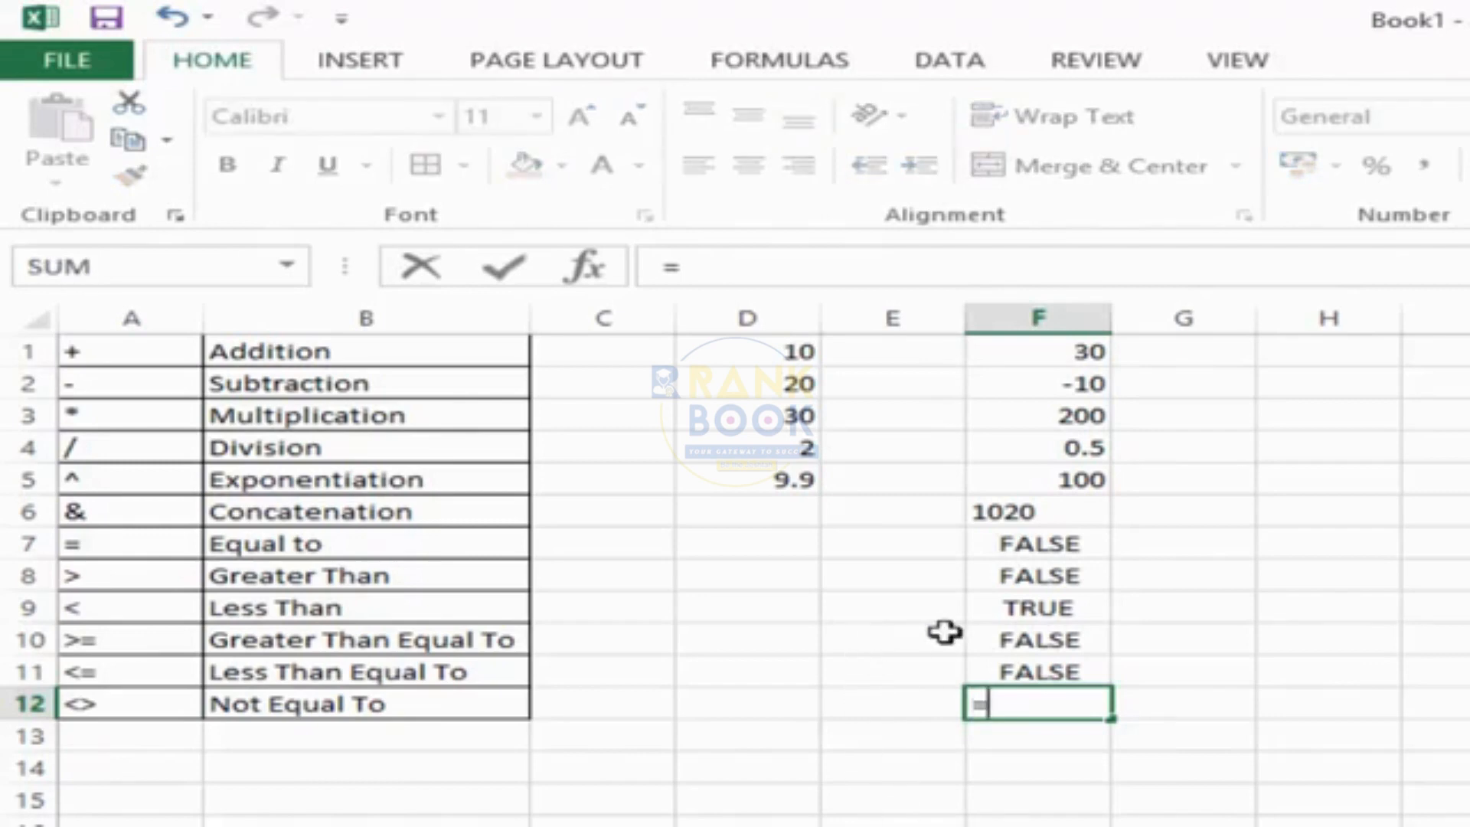
pyautogui.click(796, 356)
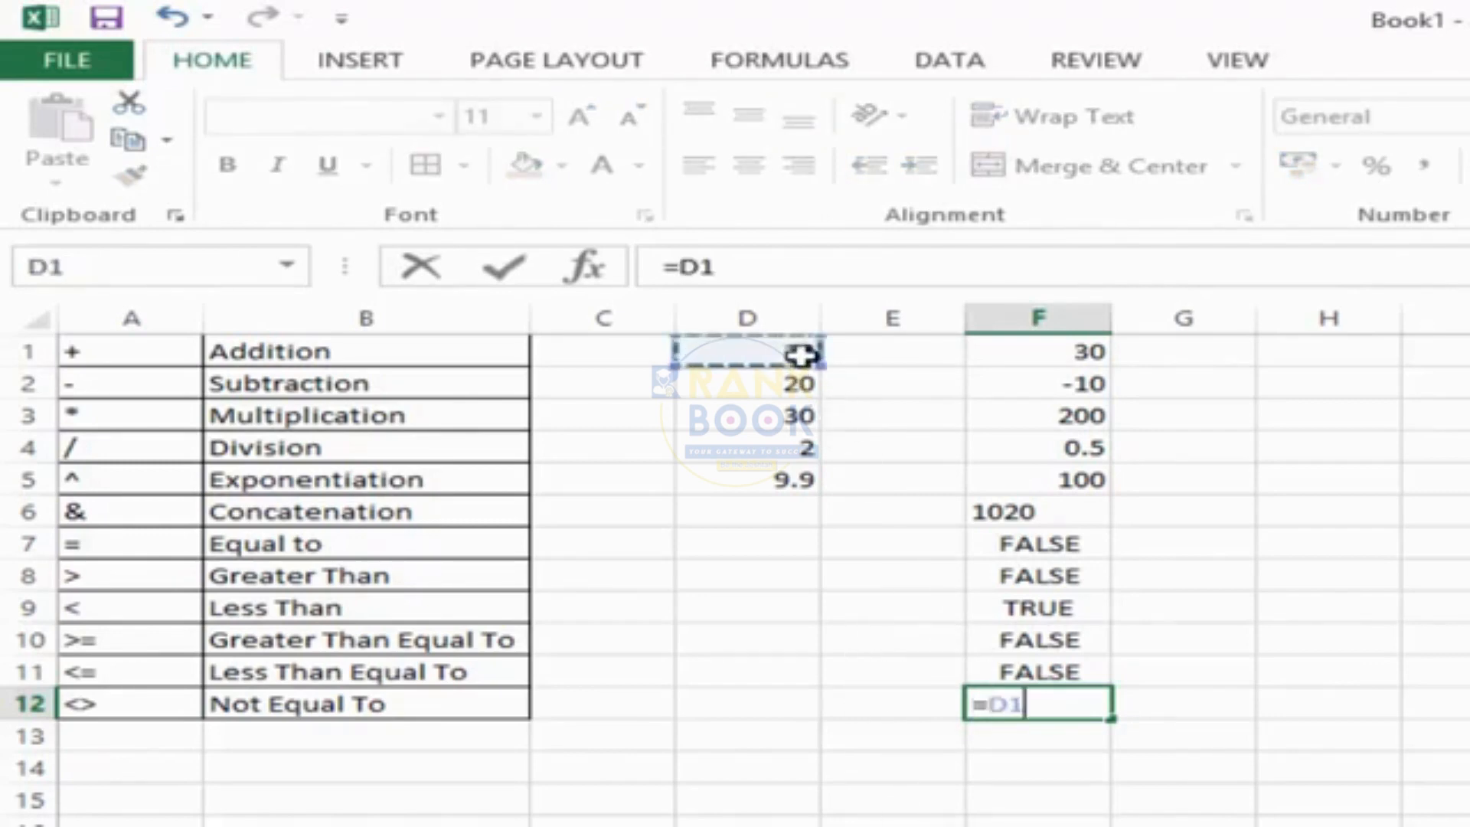
pyautogui.write('<>')
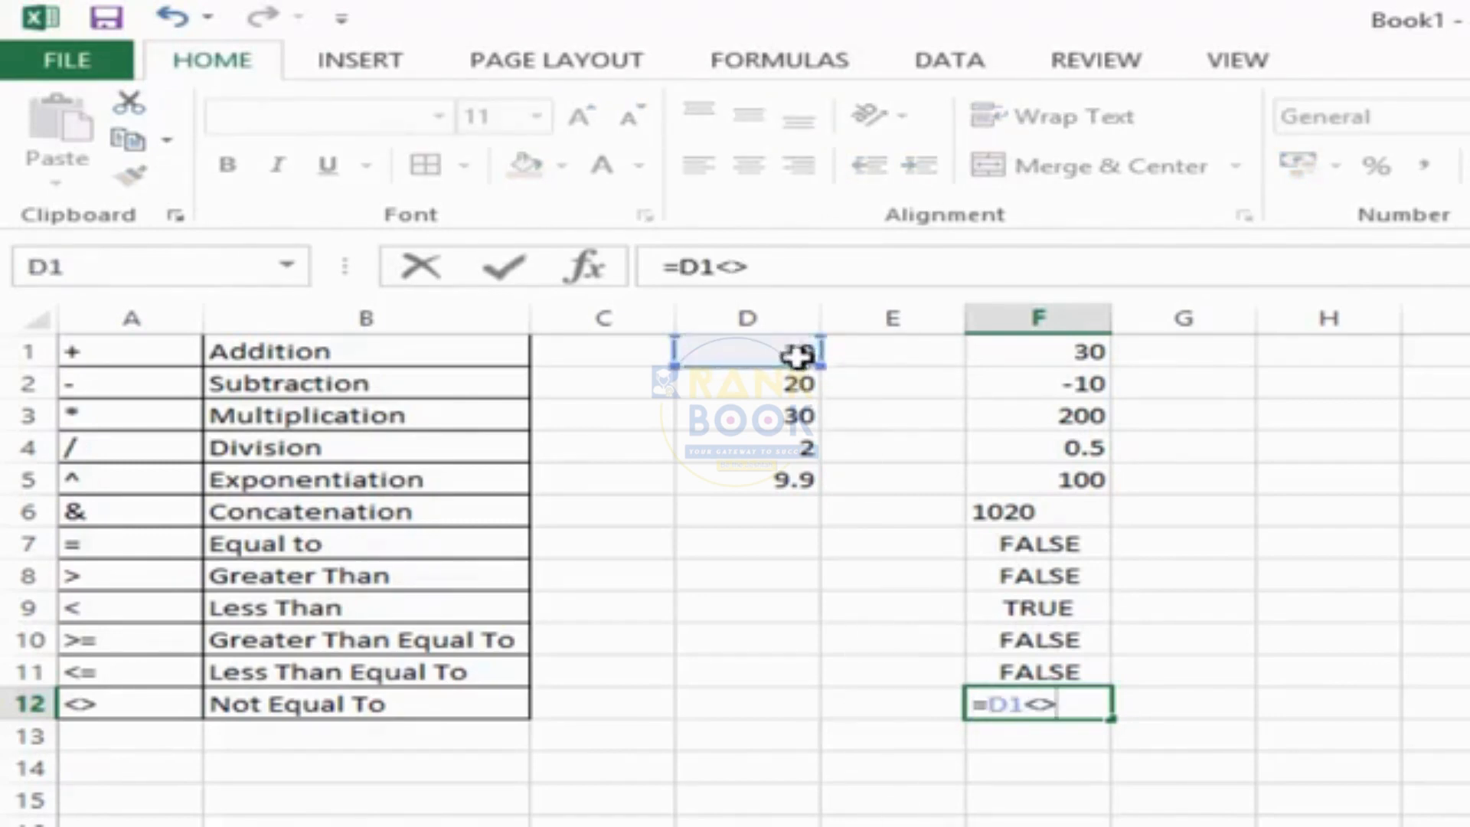
pyautogui.click(764, 478)
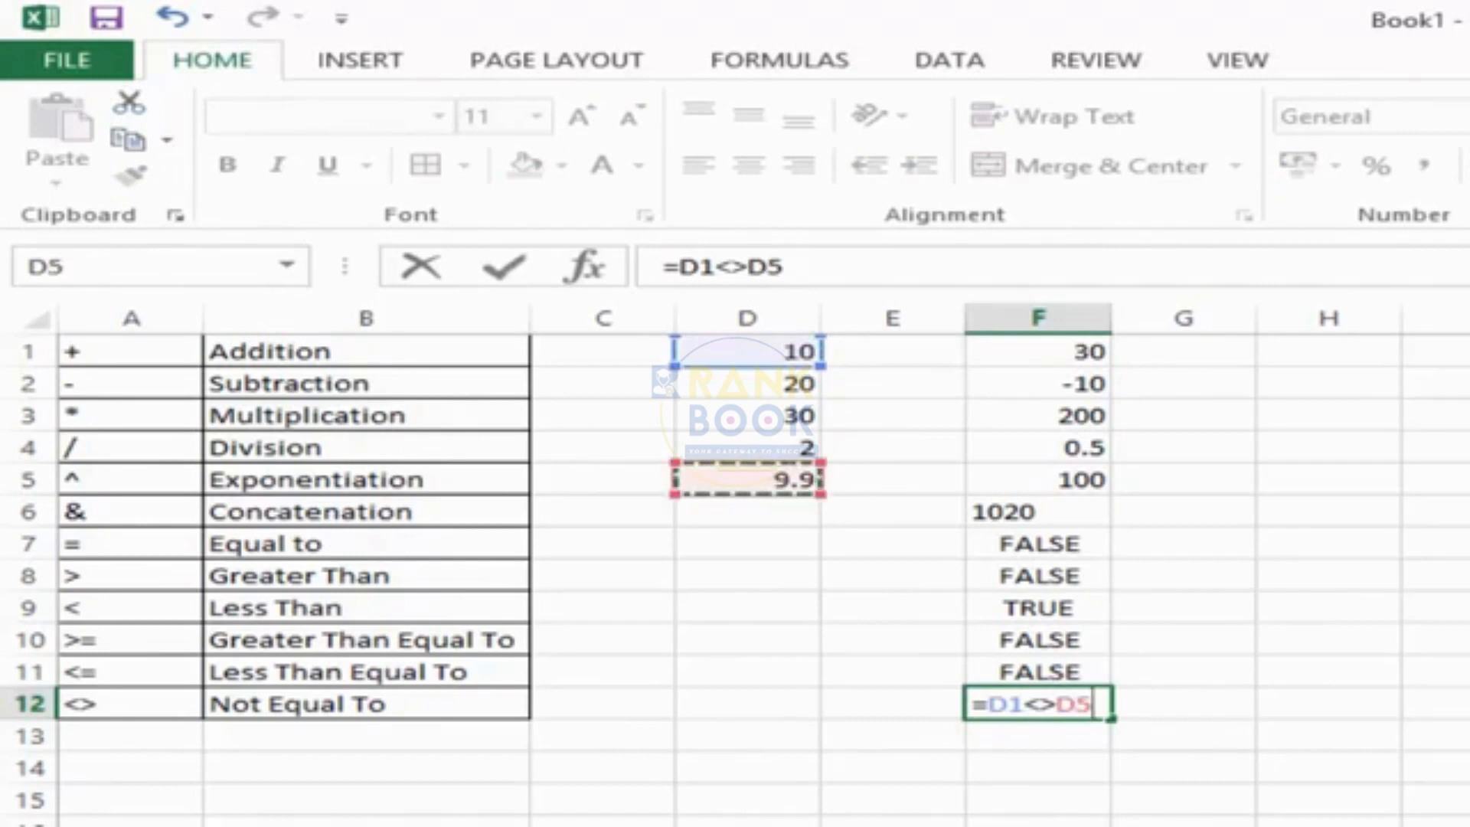
pyautogui.press('Return')
pyautogui.press('Up')
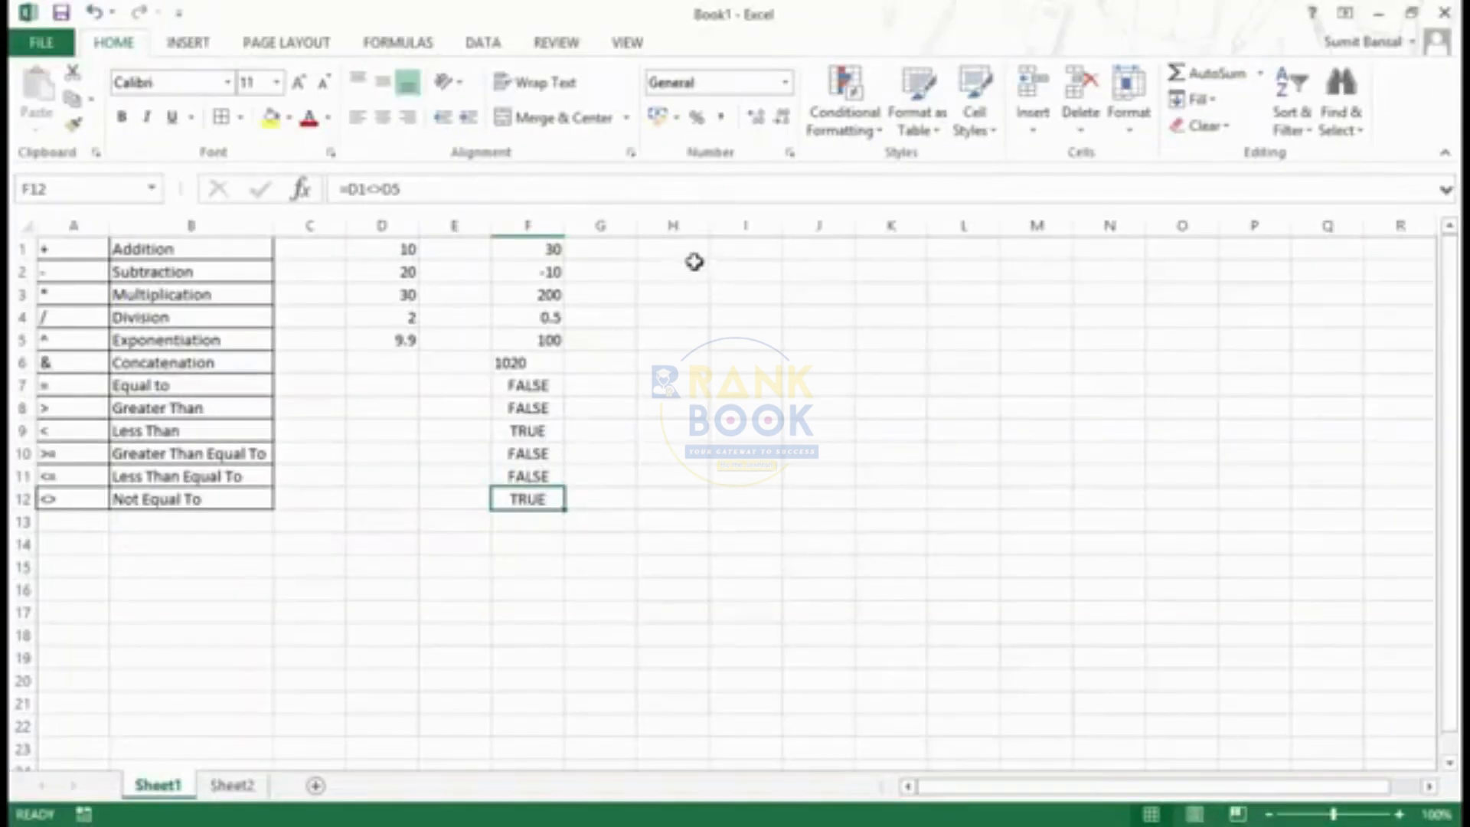
pyautogui.click(693, 249)
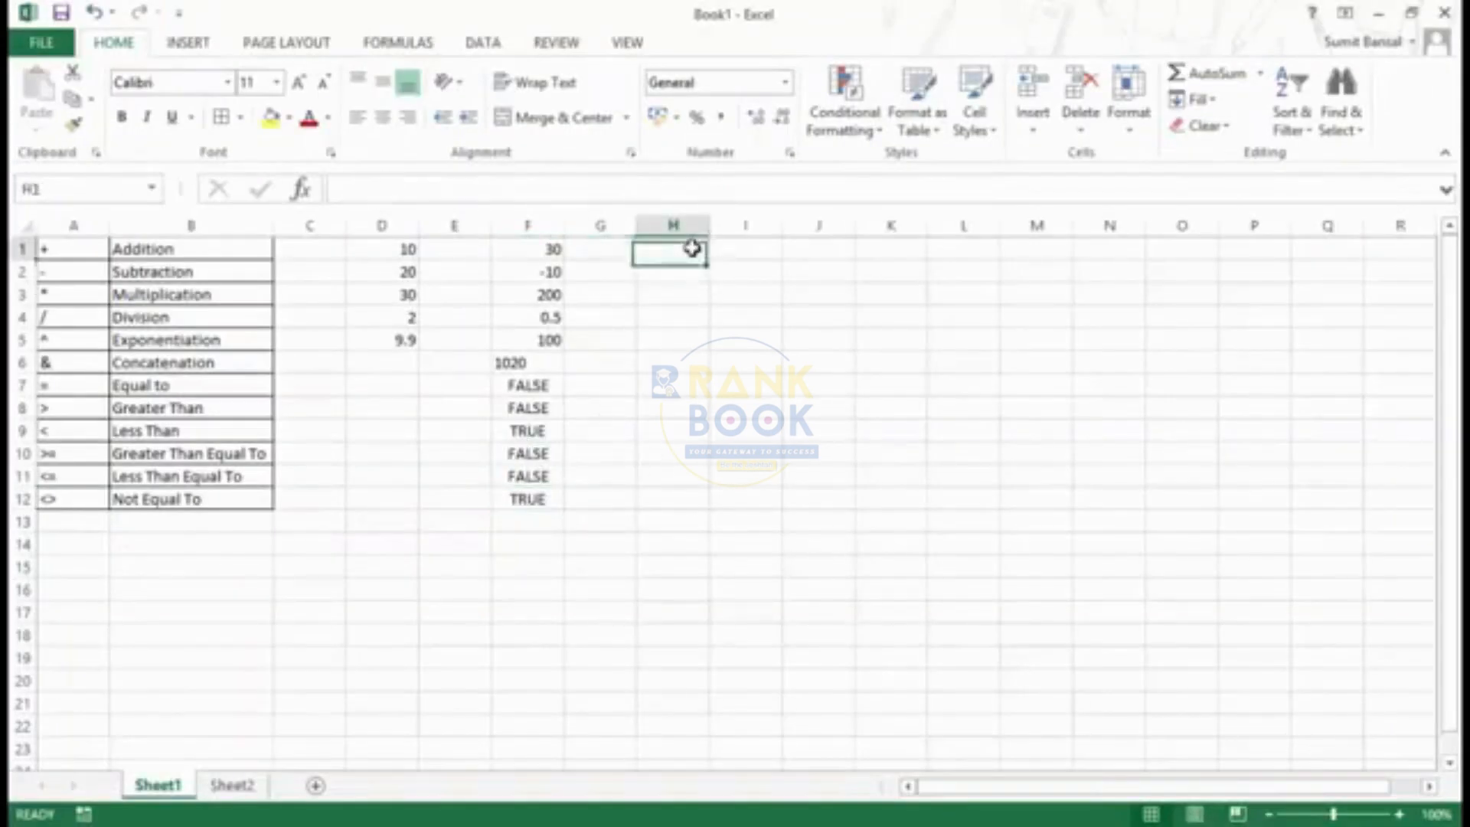
# Build =D1*D4+D2/D4*D1 in H1, which displays 120
pyautogui.write('=')
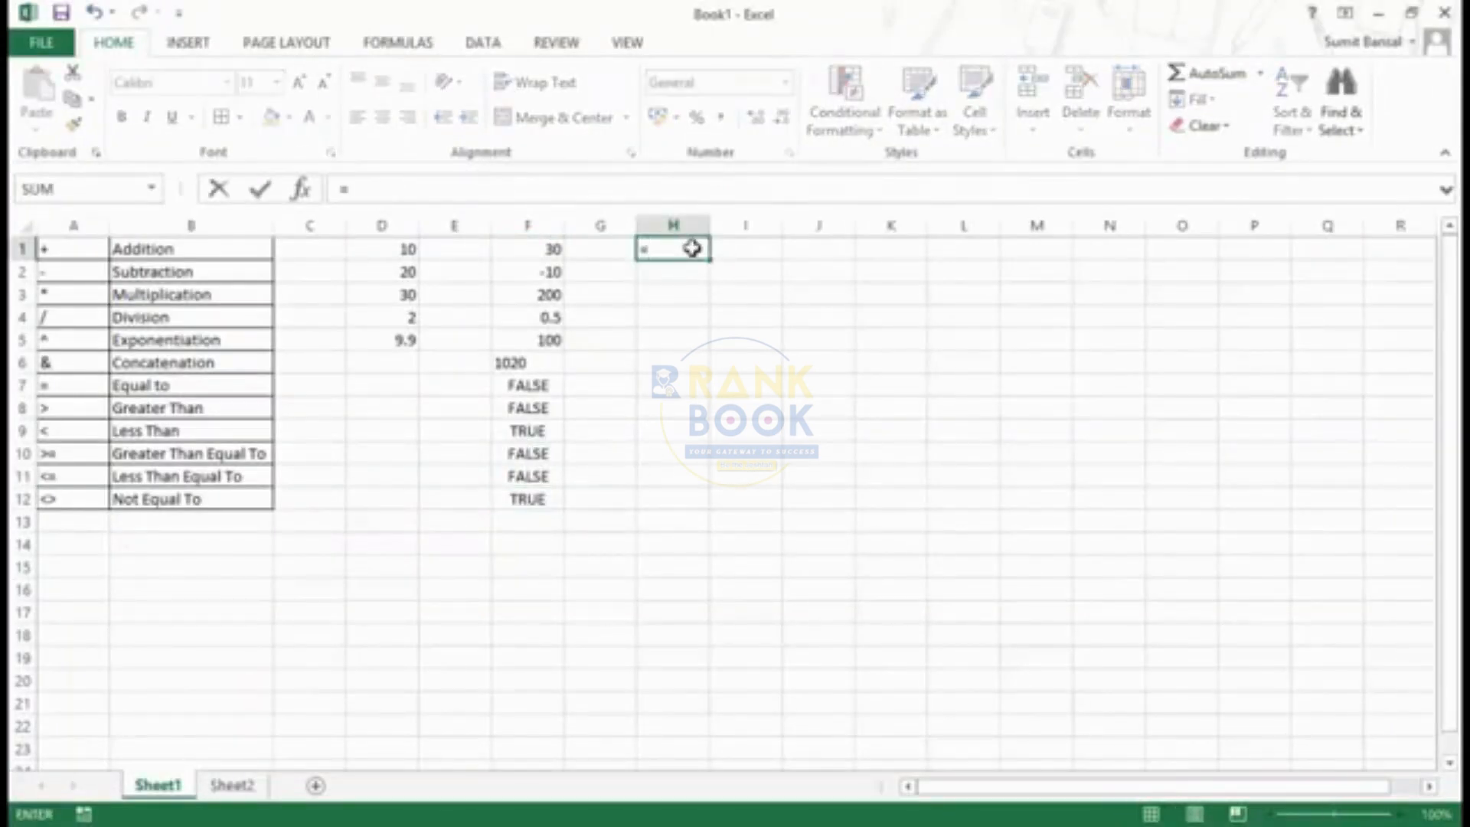
pyautogui.click(401, 245)
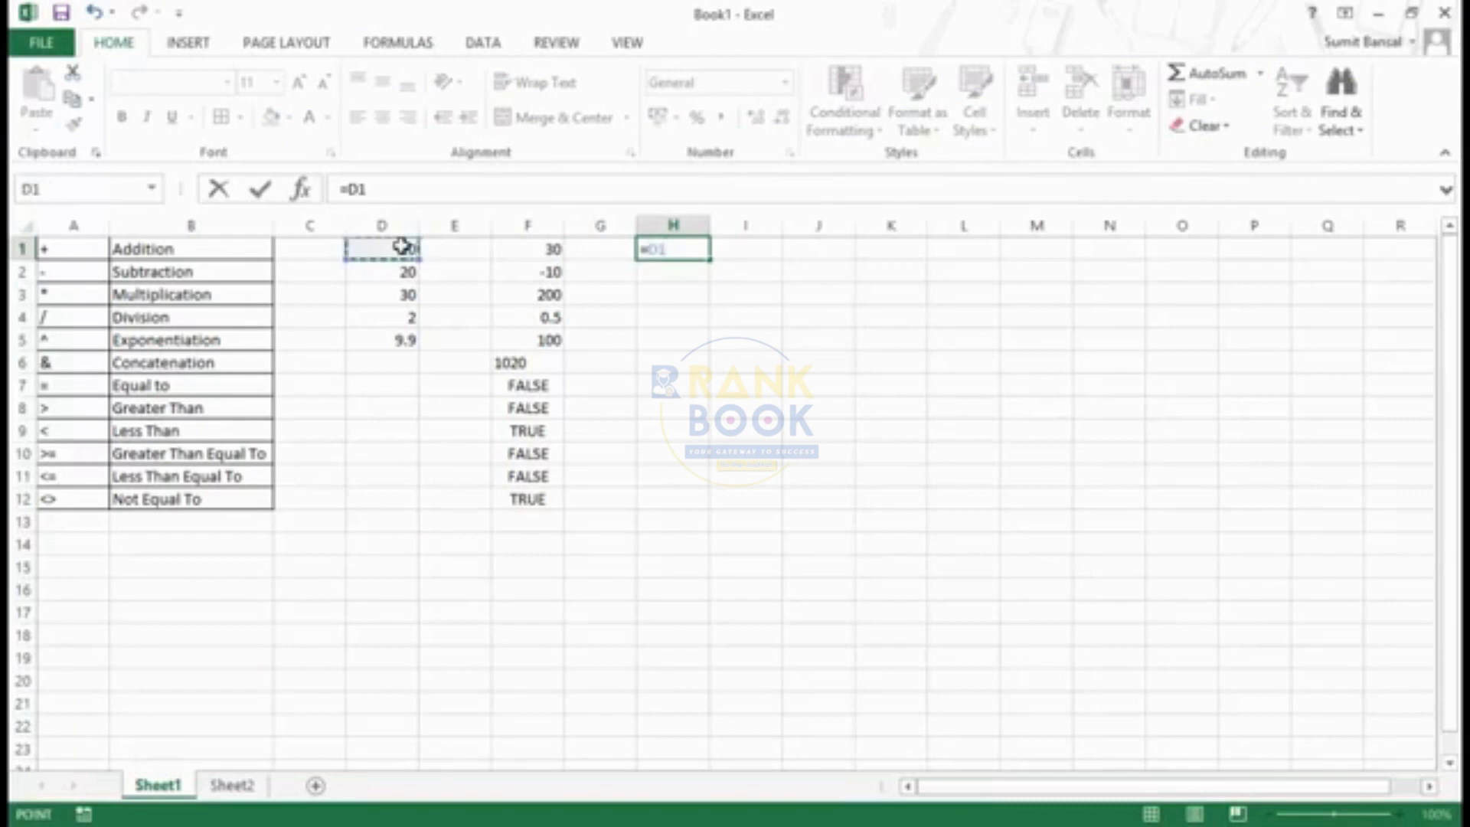
pyautogui.write('*')
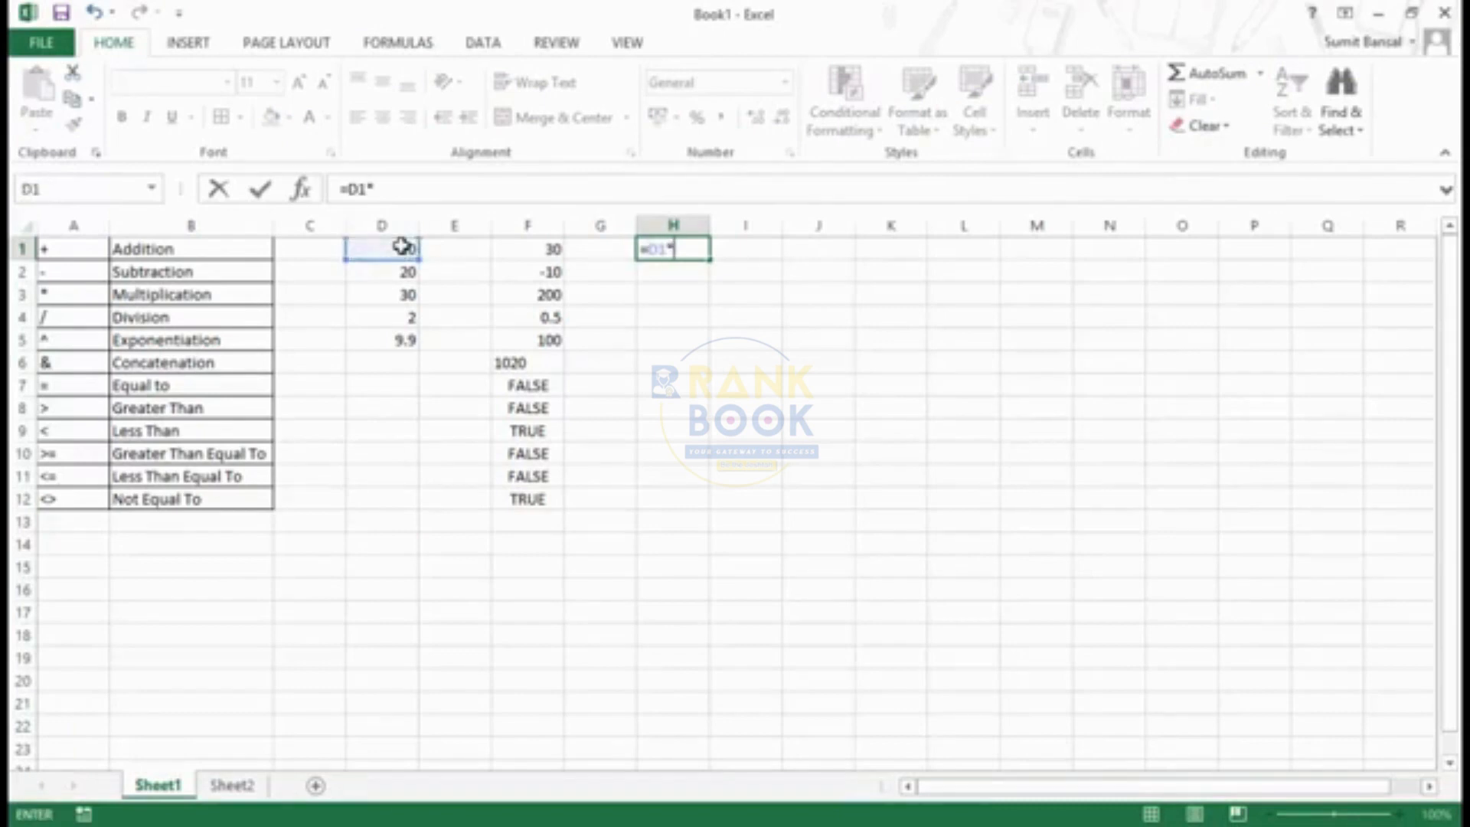
pyautogui.click(403, 314)
pyautogui.write('+')
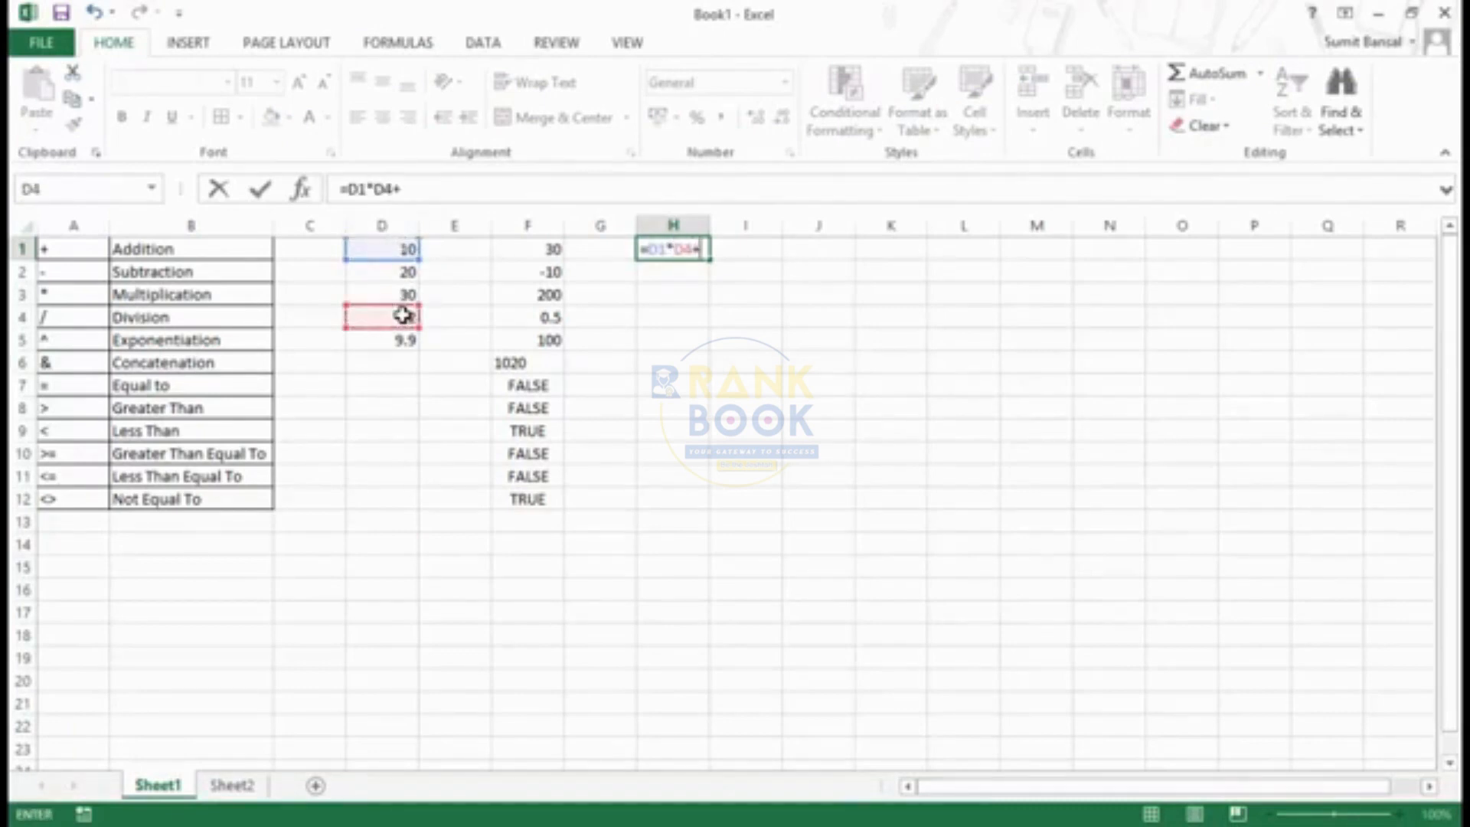
pyautogui.click(397, 272)
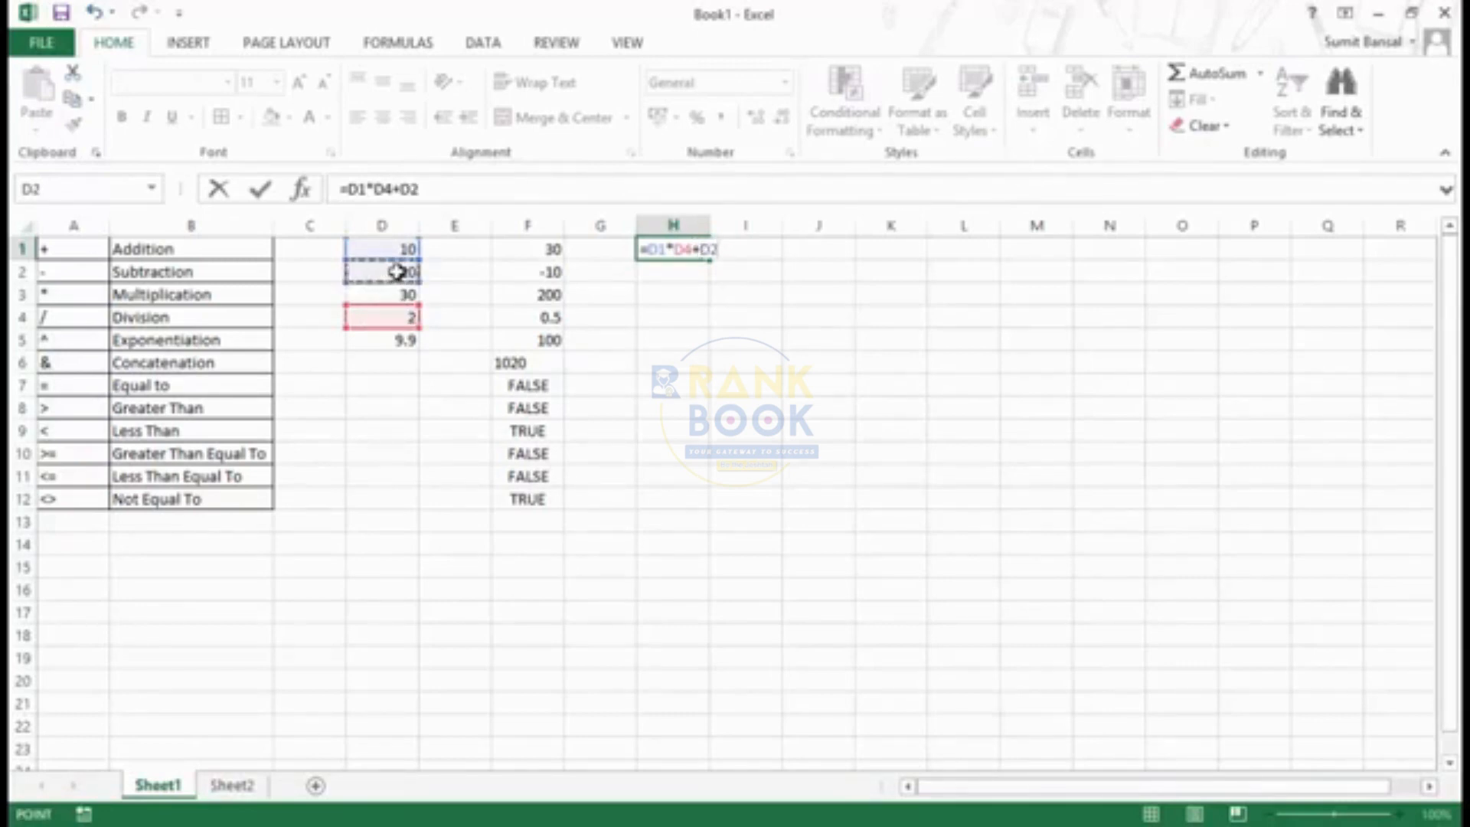
pyautogui.click(403, 314)
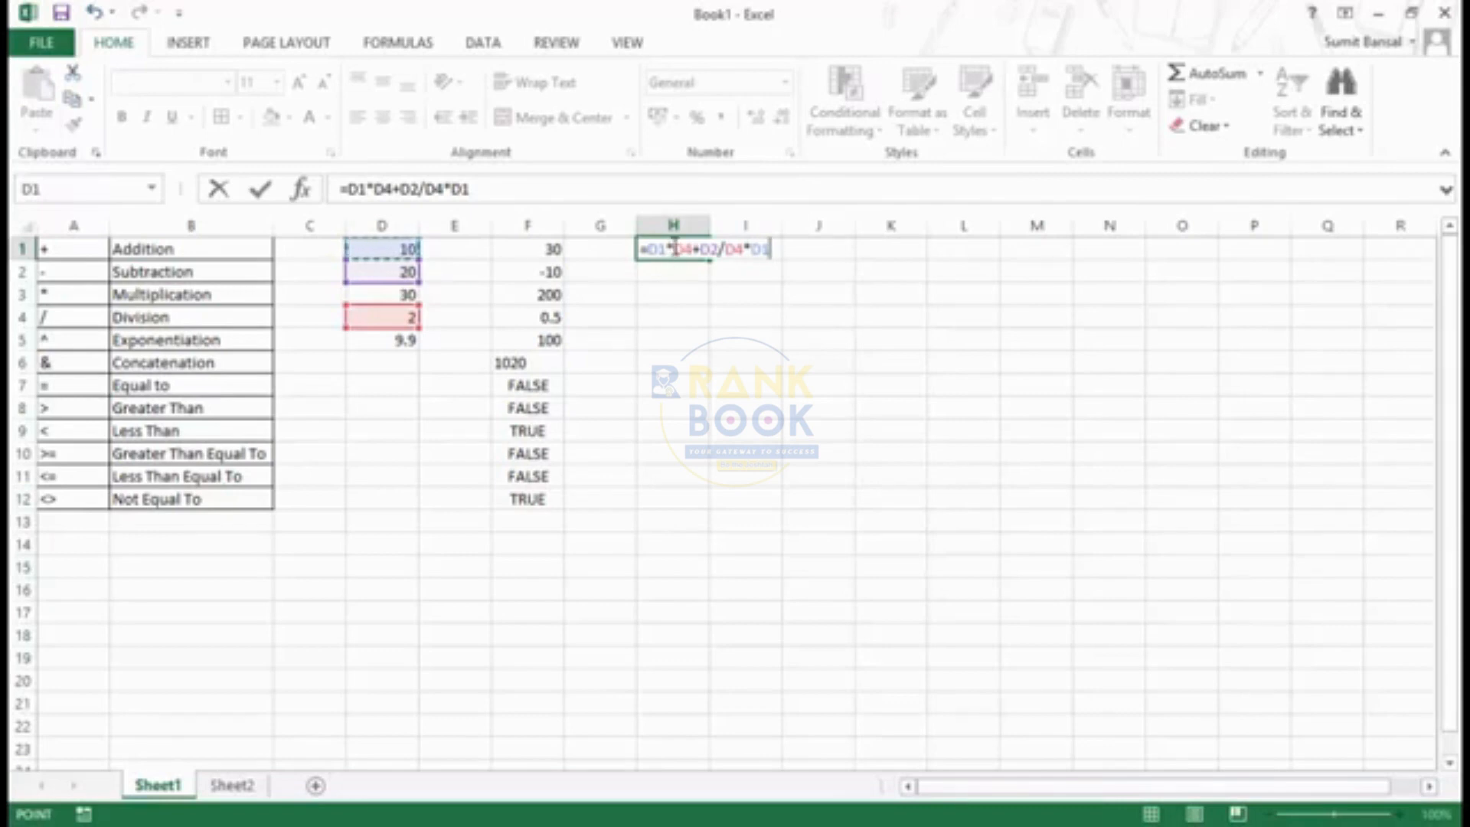
pyautogui.press('Return')
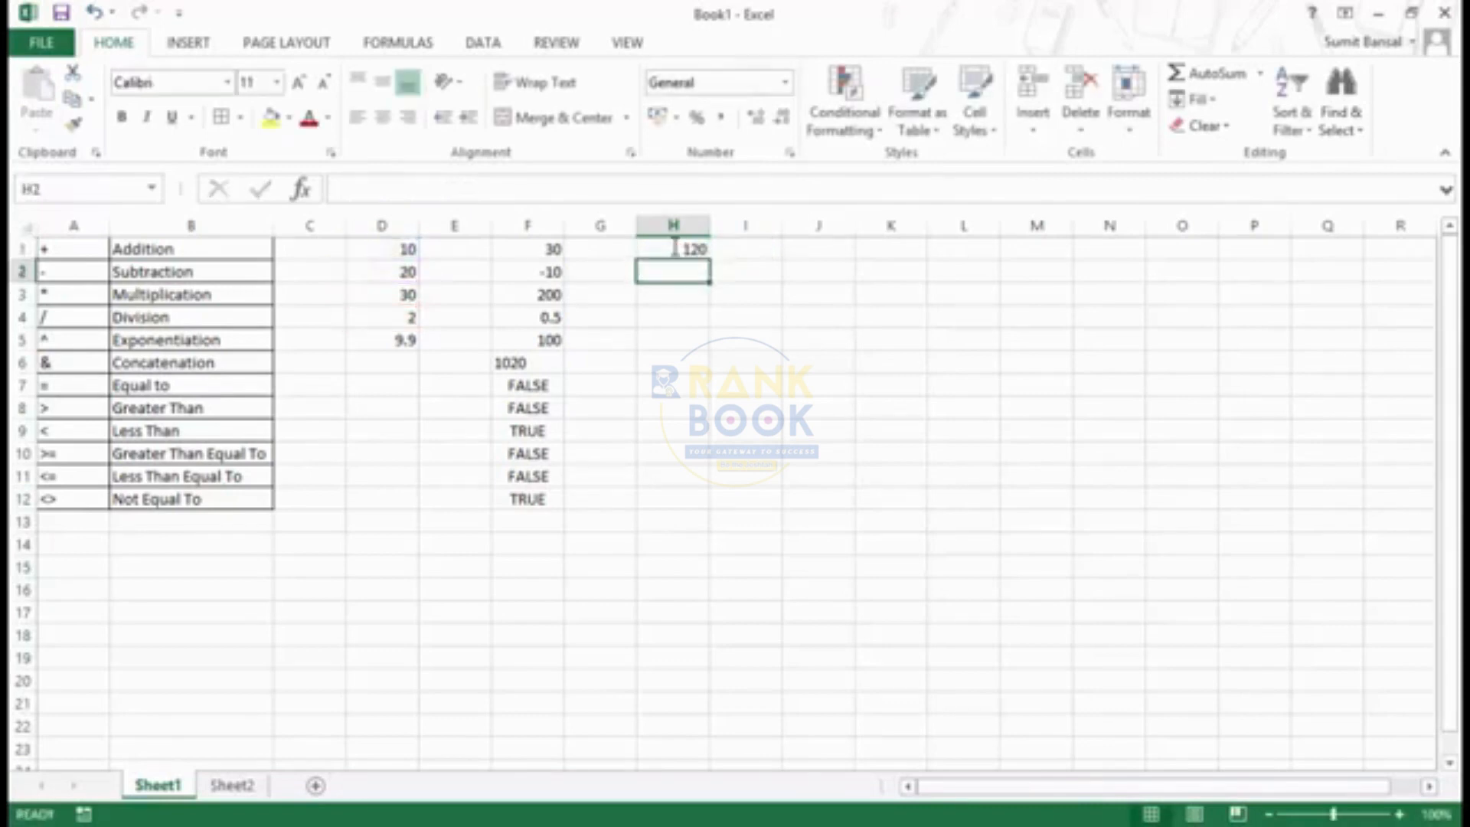
pyautogui.click(673, 247)
pyautogui.doubleClick(673, 251)
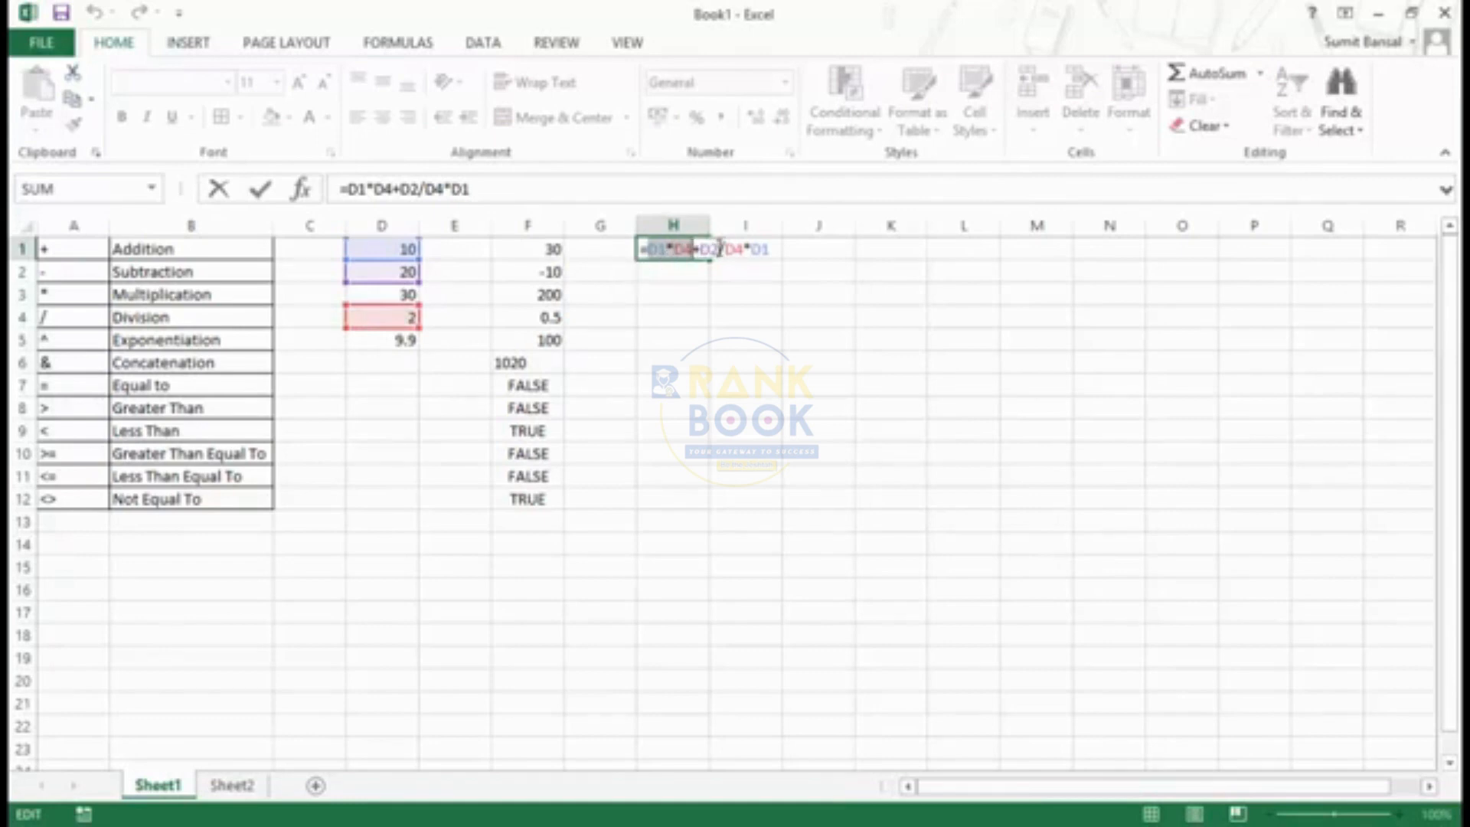
pyautogui.moveTo(728, 250); pyautogui.dragTo(772, 250)
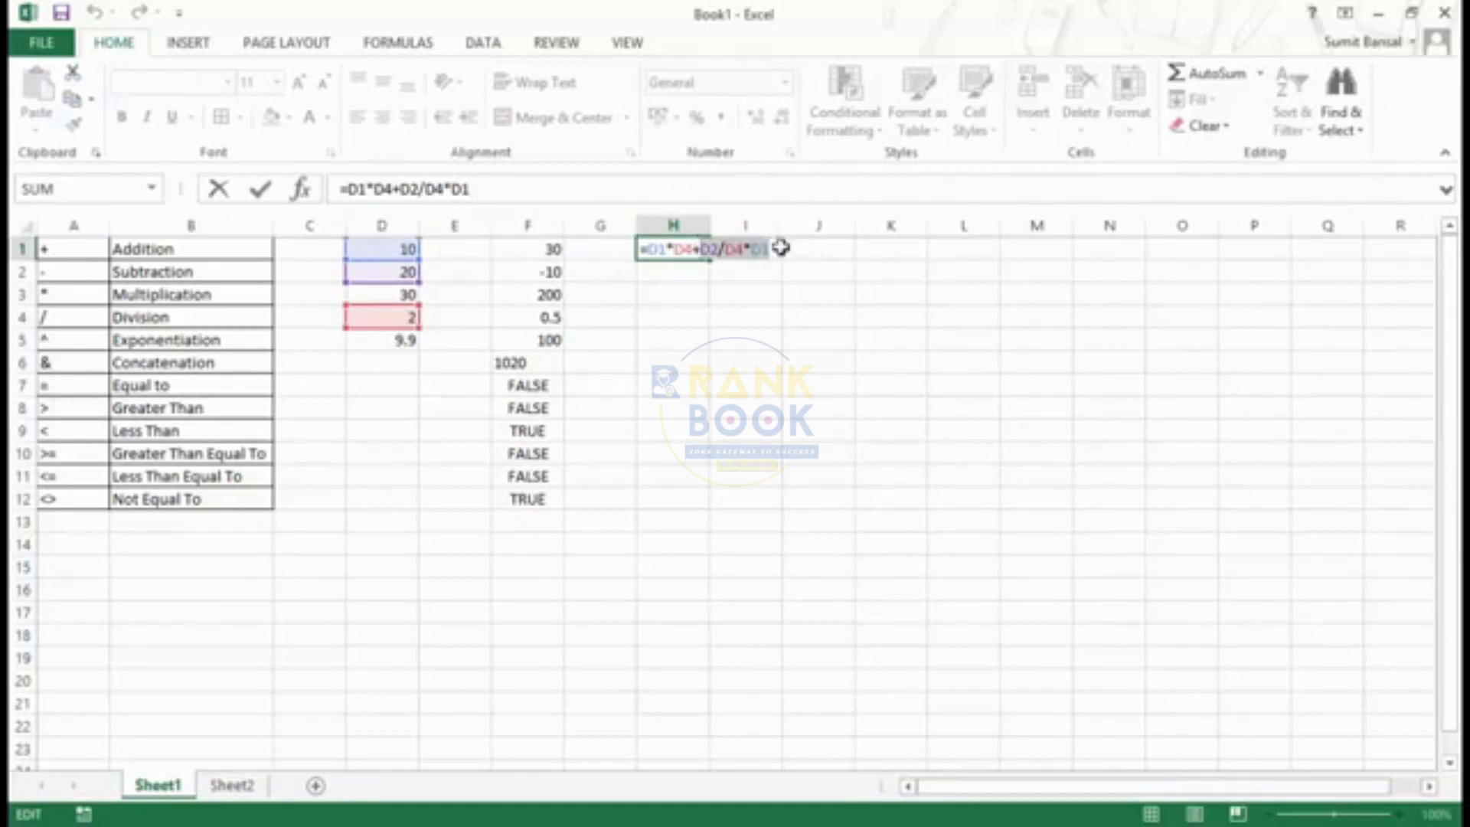
pyautogui.moveTo(646, 249); pyautogui.dragTo(697, 249)
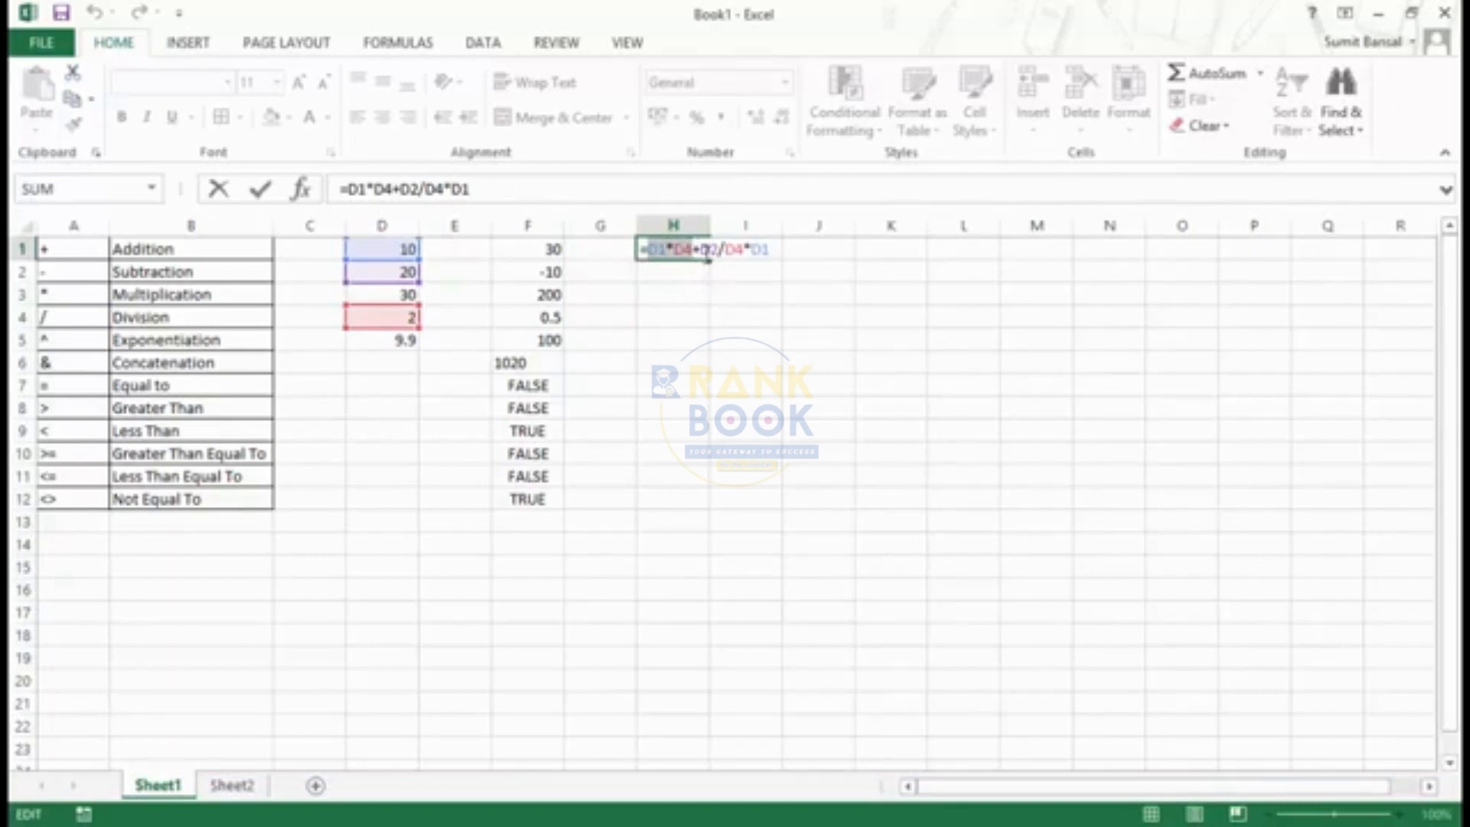
pyautogui.click(696, 249)
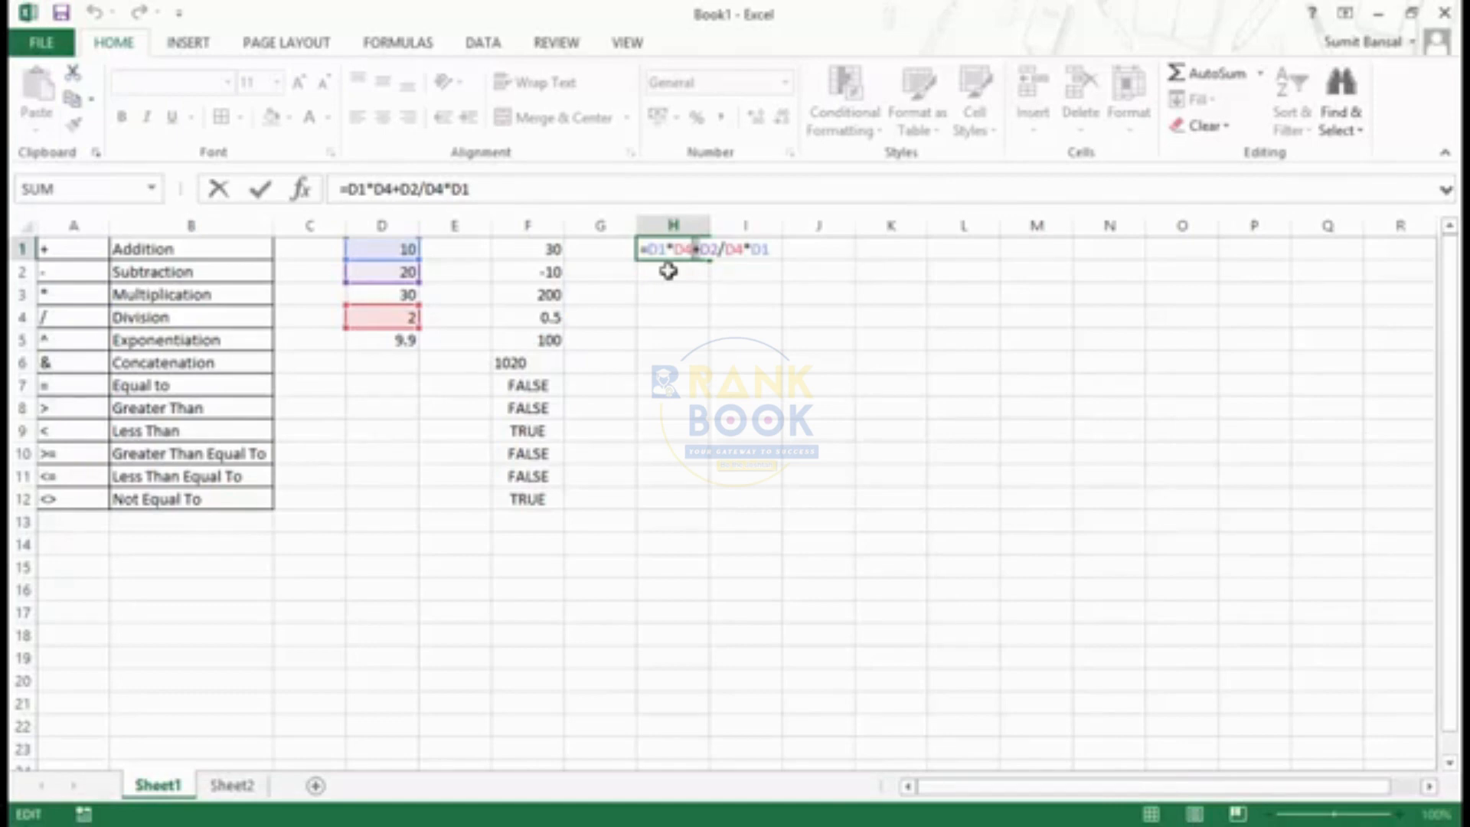
pyautogui.press('Return')
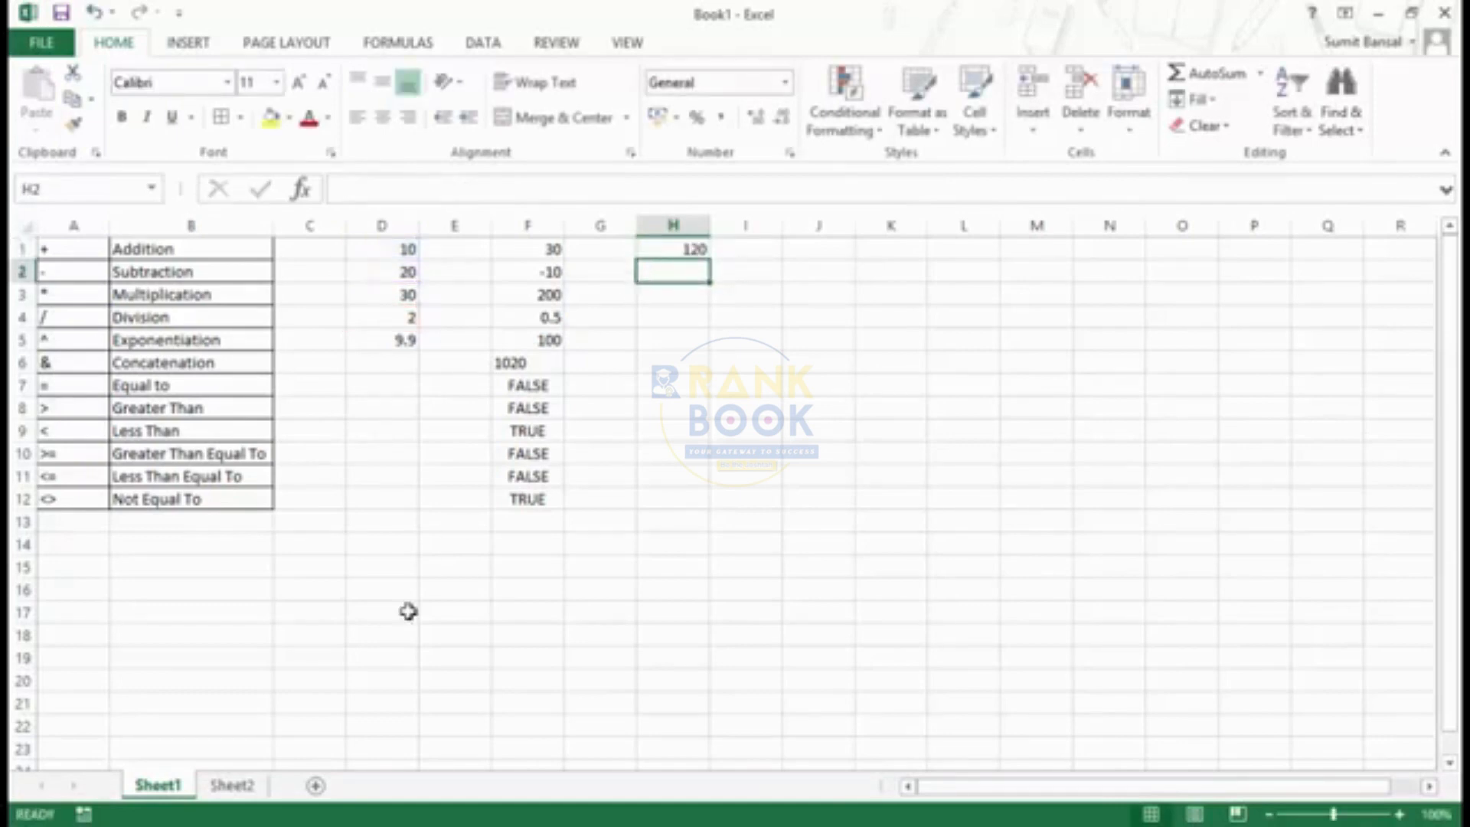
# On Sheet2, highlight the precedence ranks in column B and the operators in column A
pyautogui.click(232, 785)
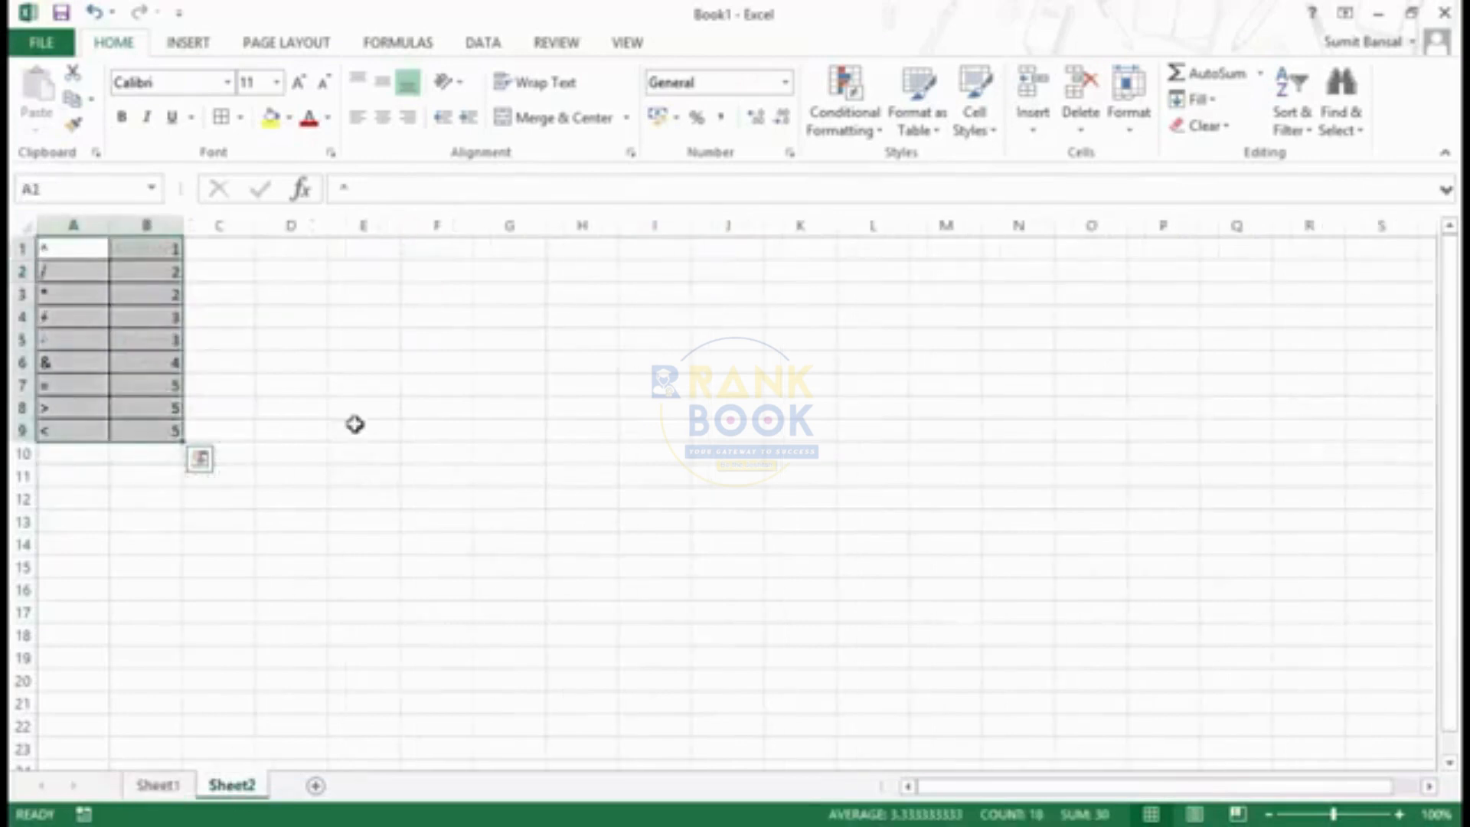
pyautogui.click(360, 363)
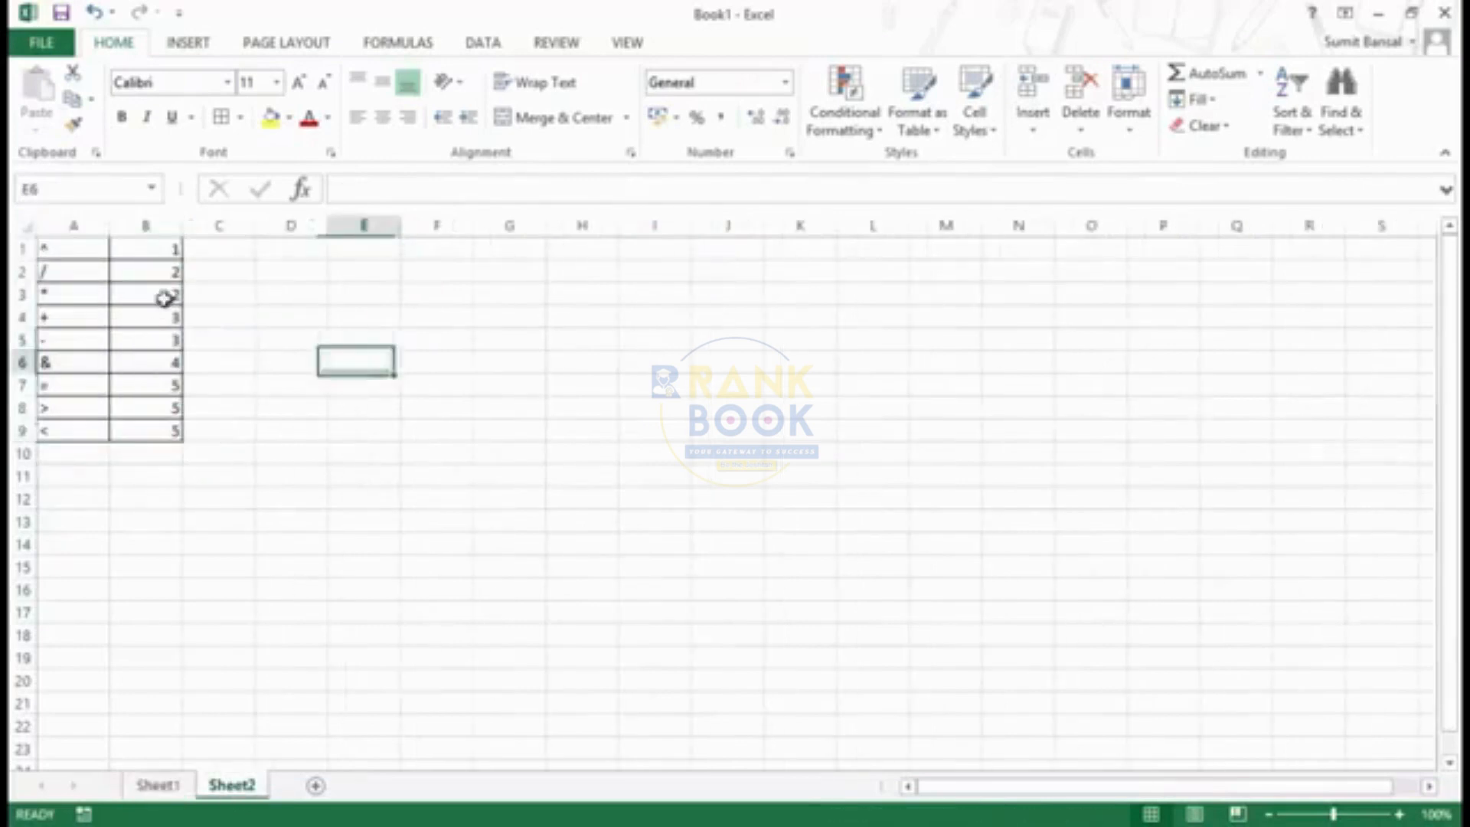
pyautogui.click(85, 249)
pyautogui.moveTo(137, 253); pyautogui.dragTo(150, 434)
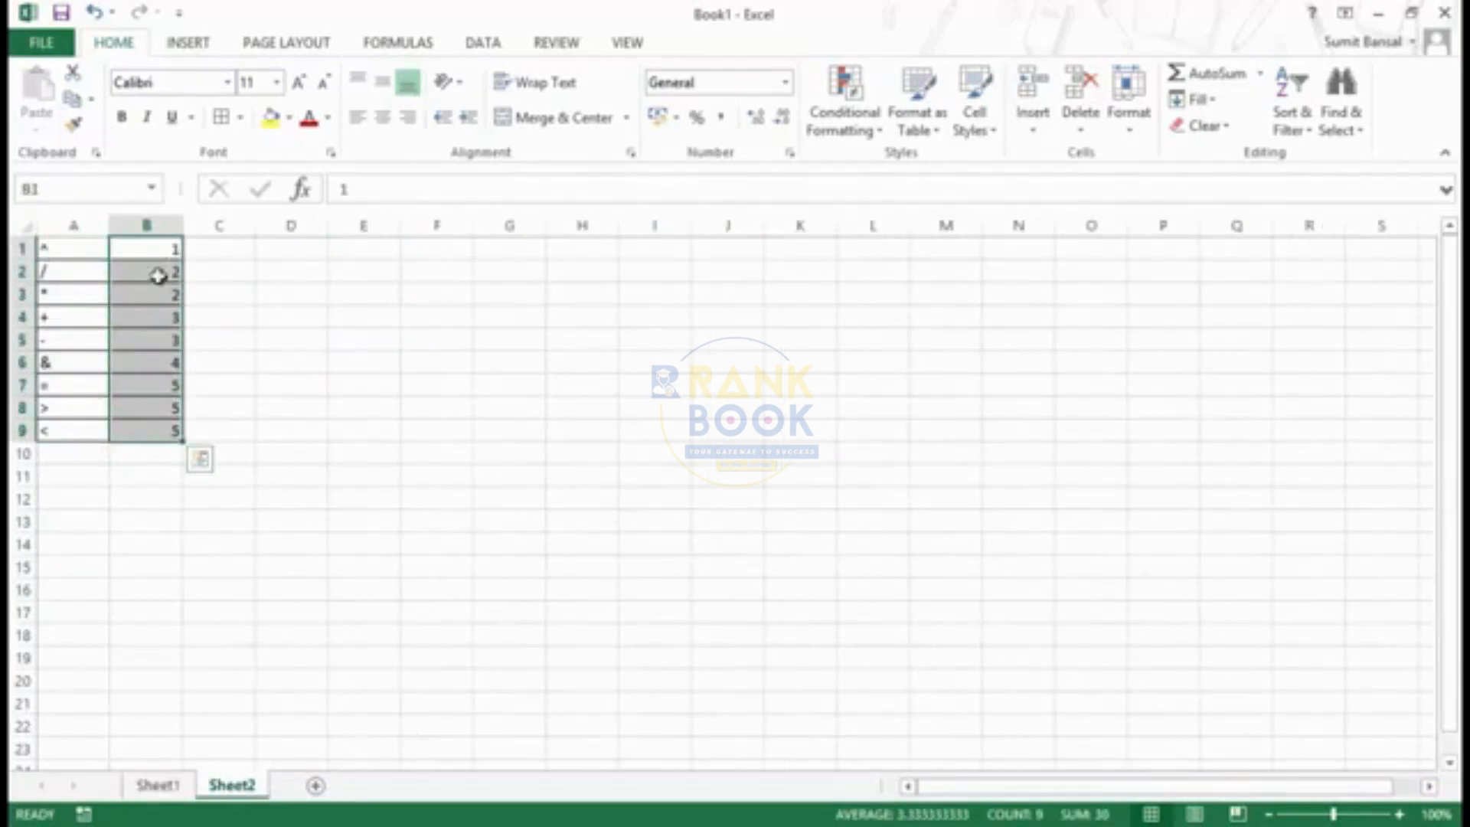
pyautogui.click(84, 247)
pyautogui.moveTo(84, 248); pyautogui.dragTo(82, 429)
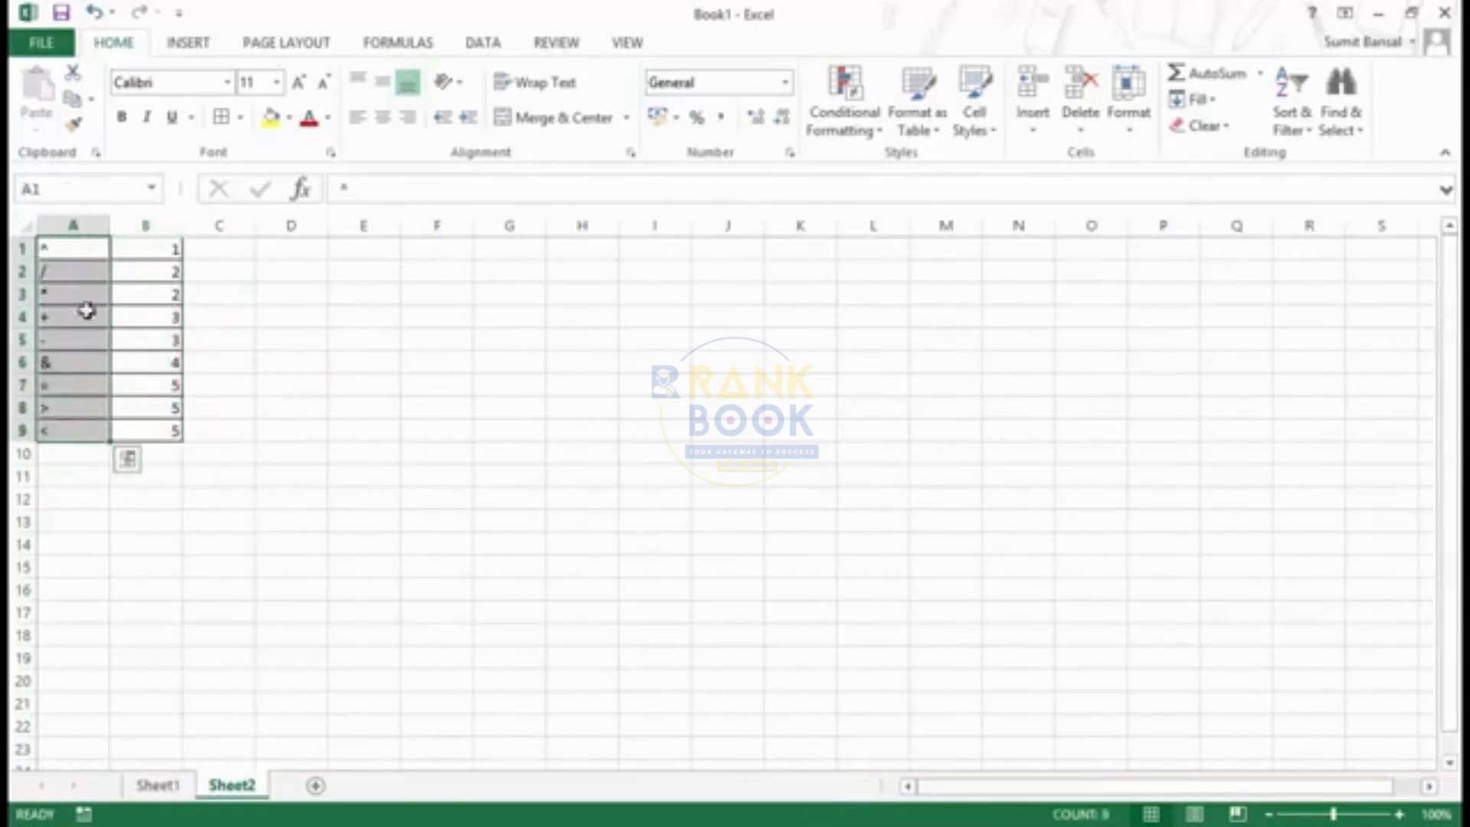
pyautogui.click(87, 245)
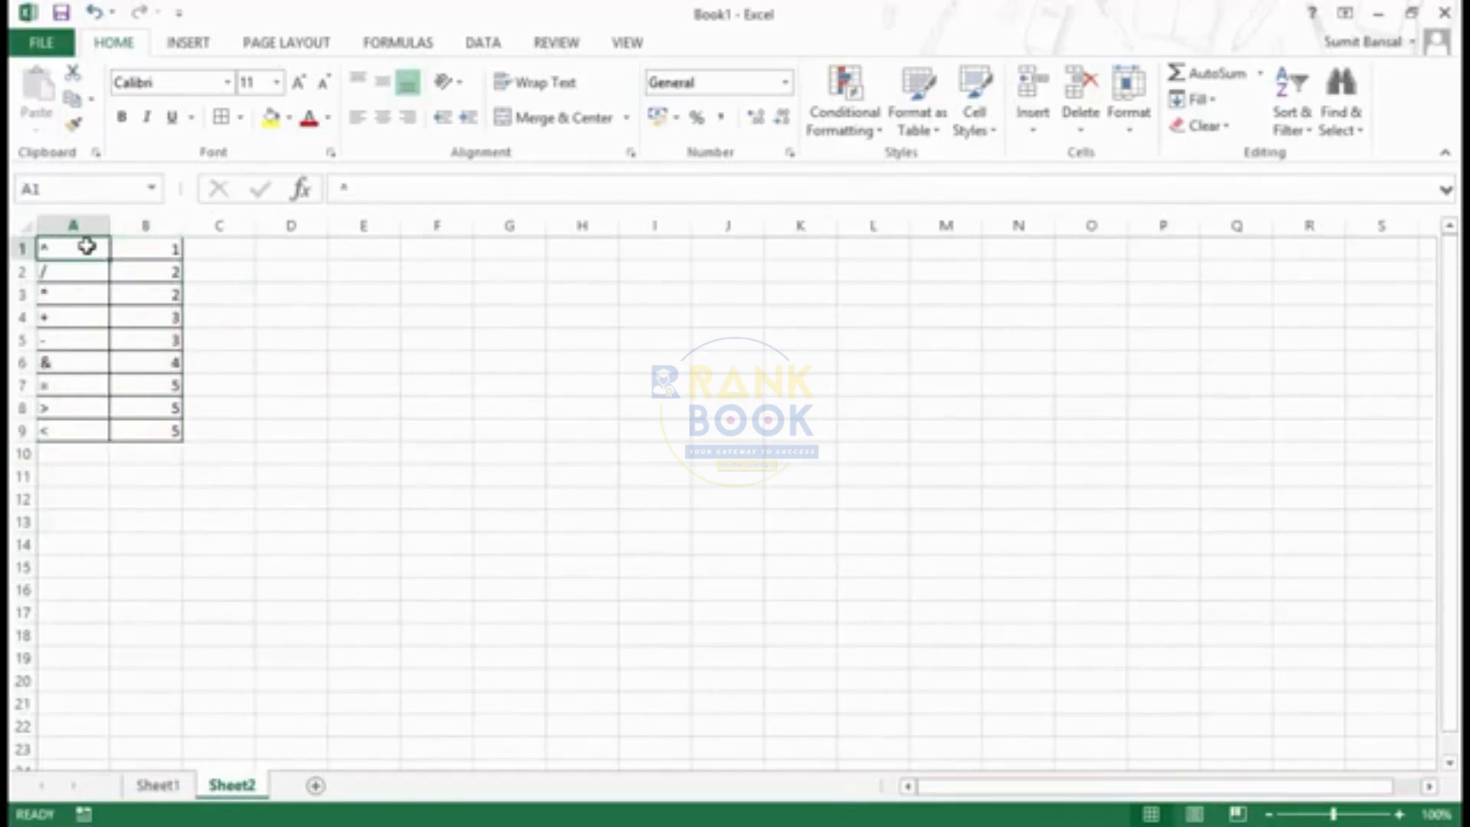
# Enter =10^2+10 in D2 to show 110, then clear D2
pyautogui.click(280, 272)
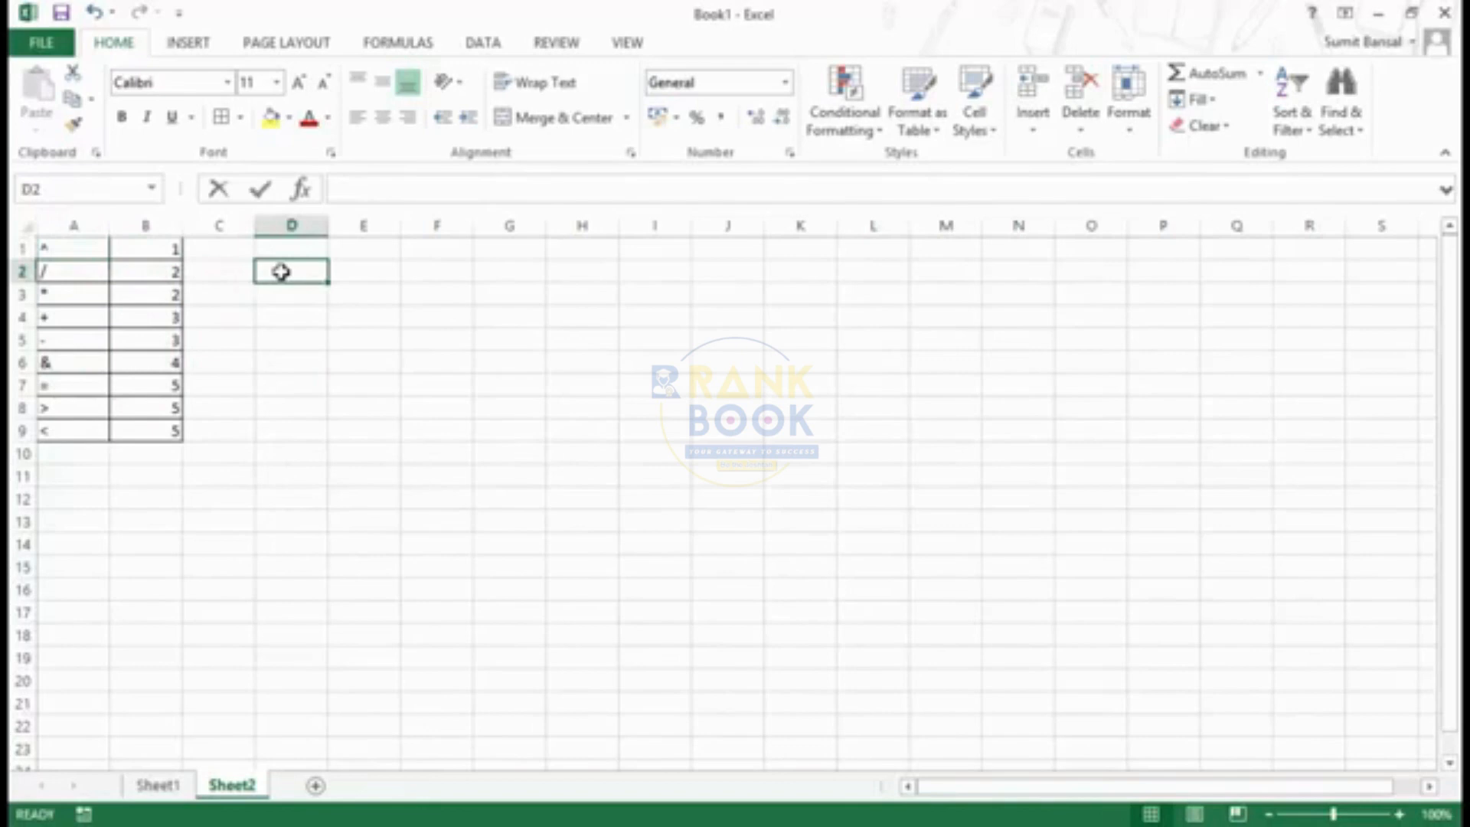
pyautogui.write('=10')
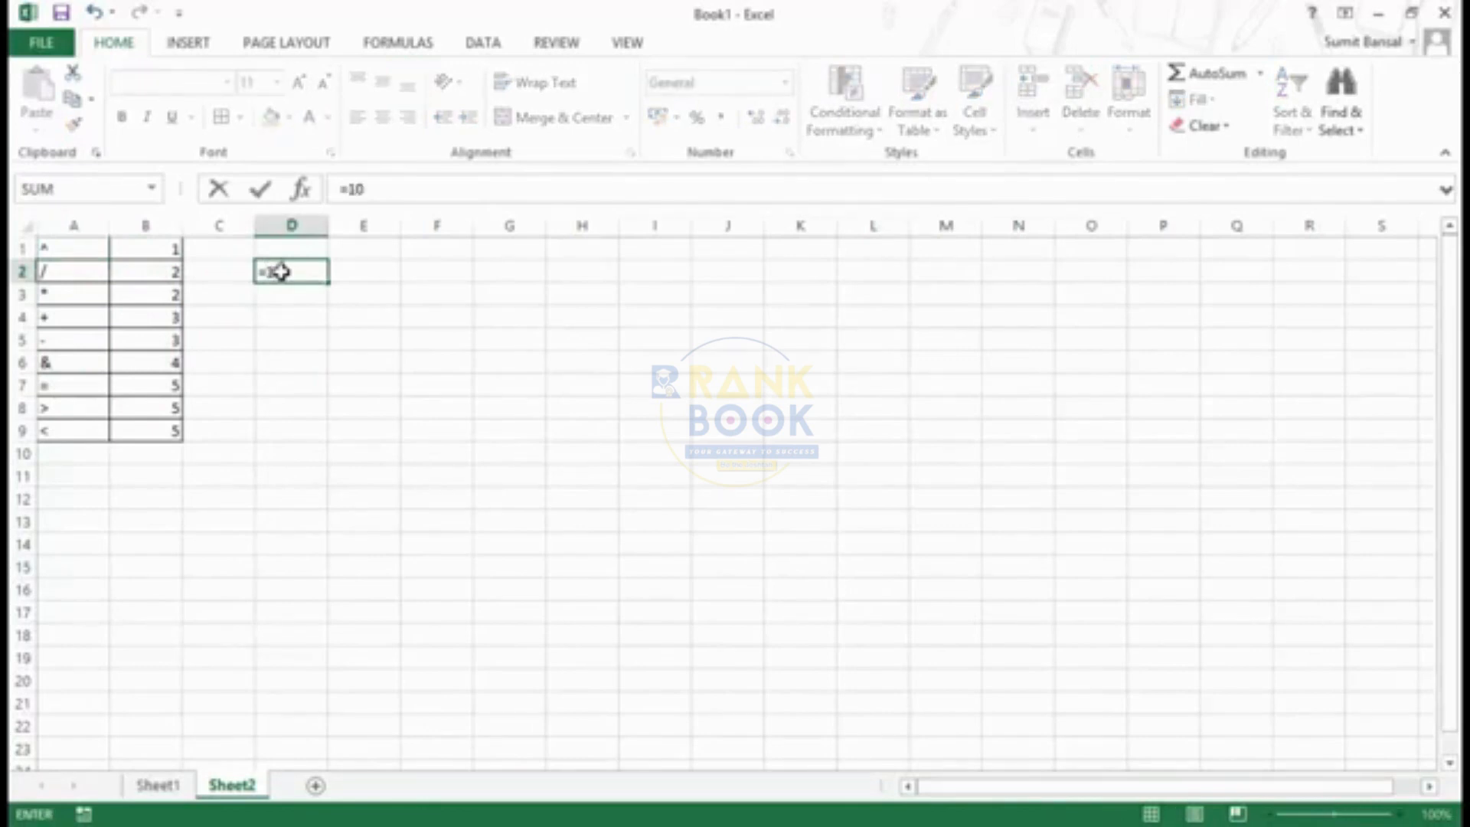
pyautogui.write('^2+10')
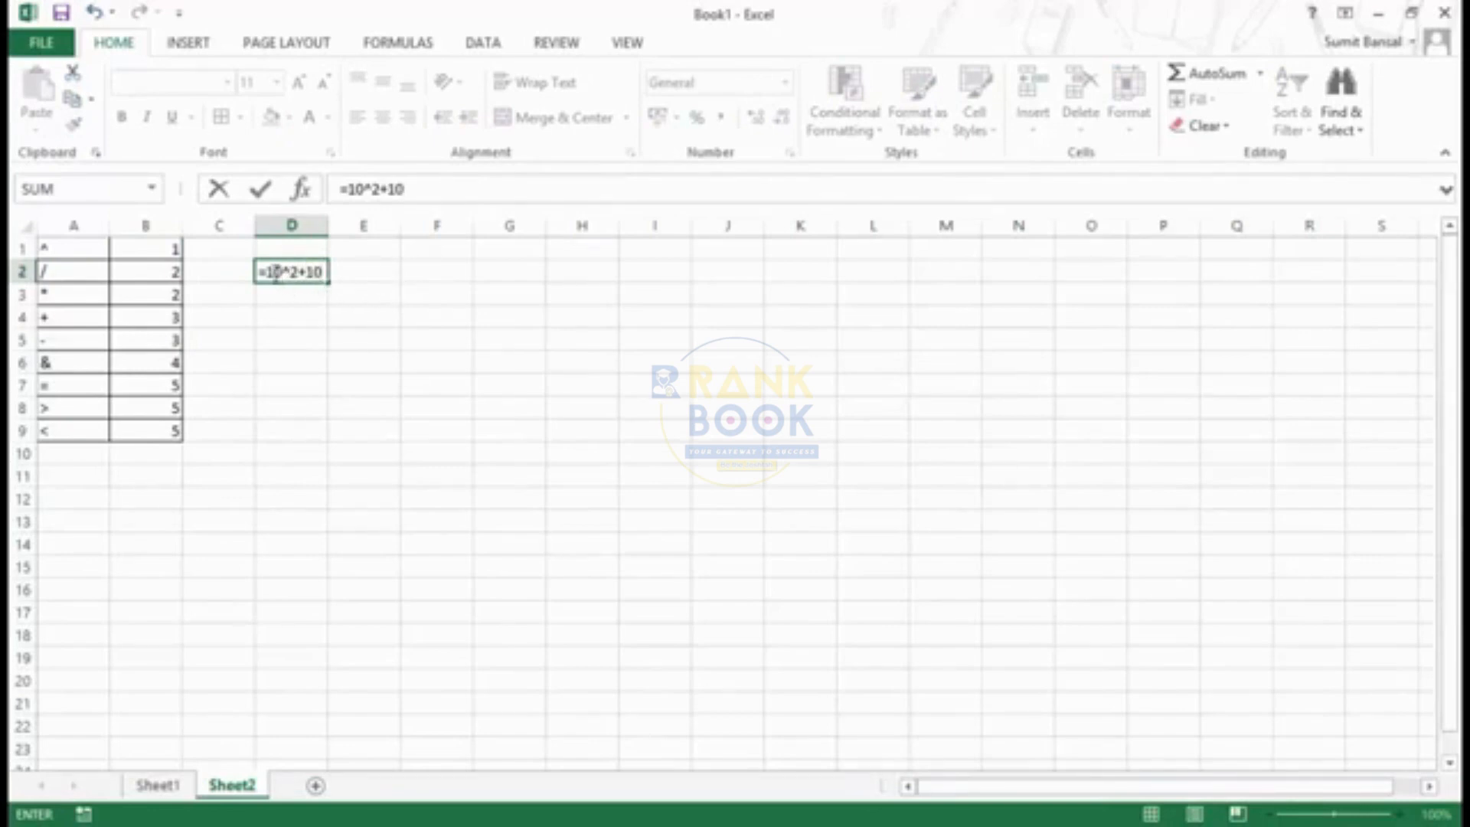
pyautogui.moveTo(265, 274); pyautogui.dragTo(297, 273)
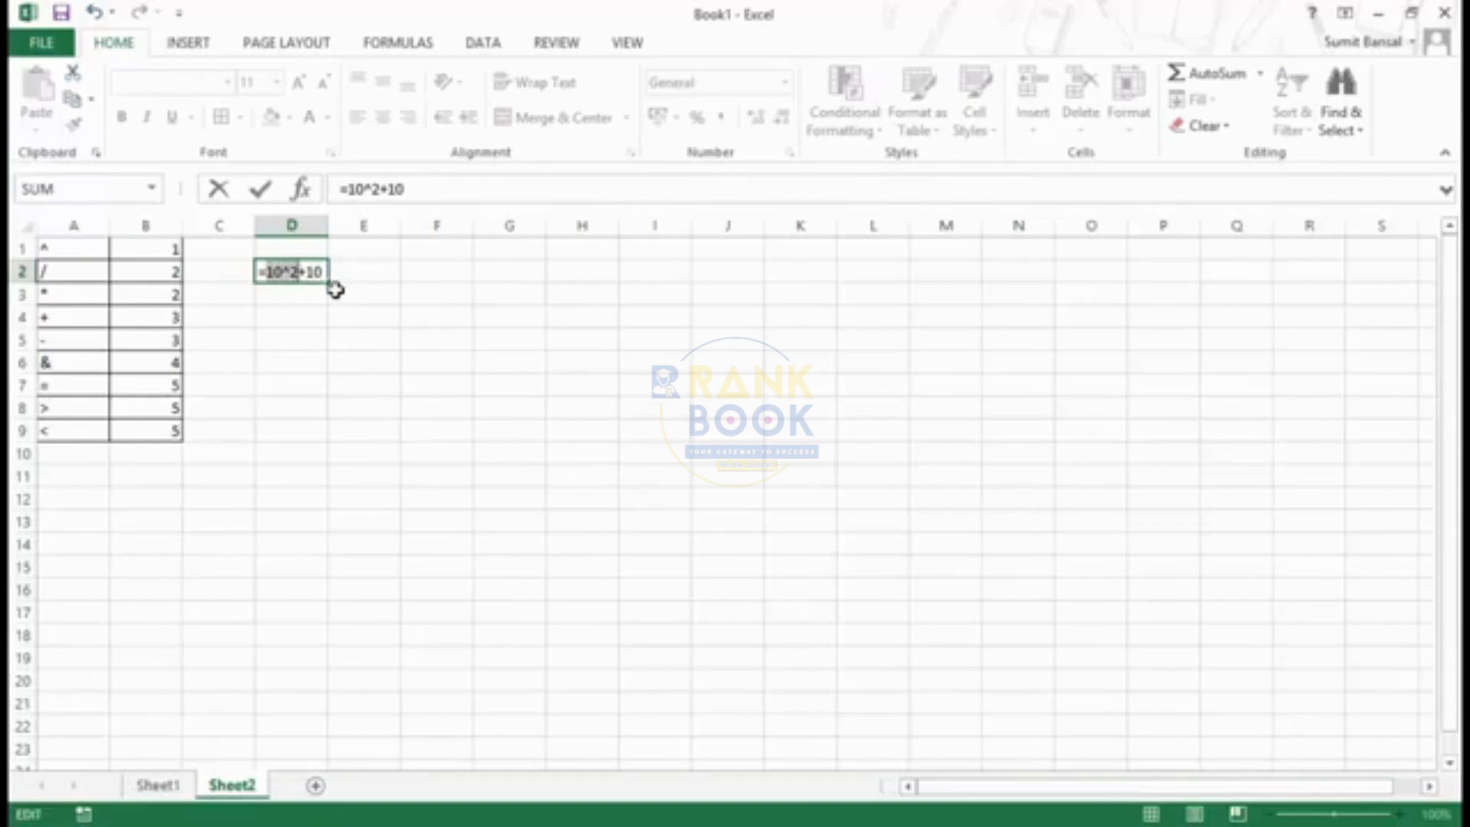
pyautogui.press('Return')
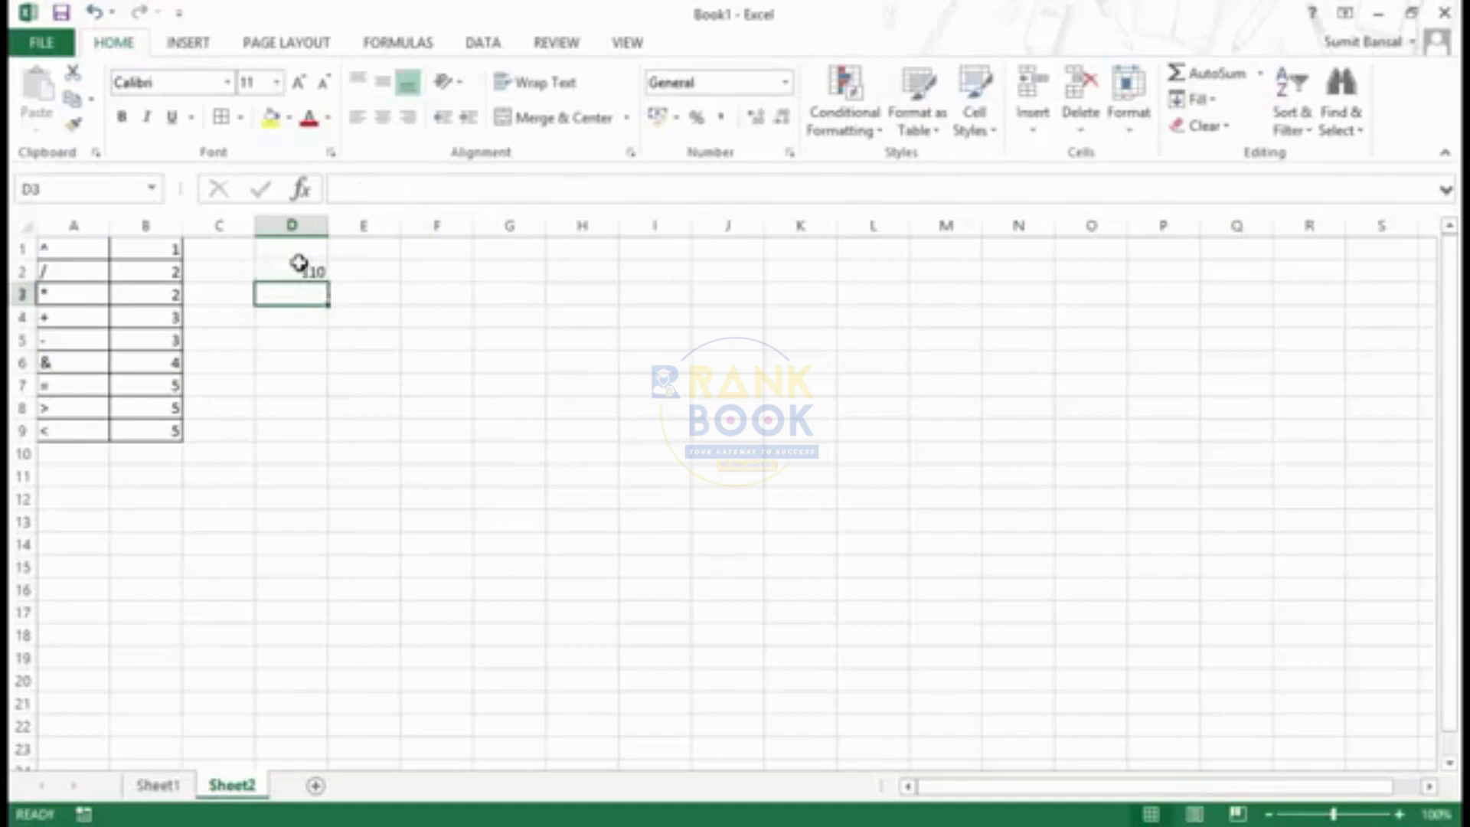
pyautogui.click(312, 277)
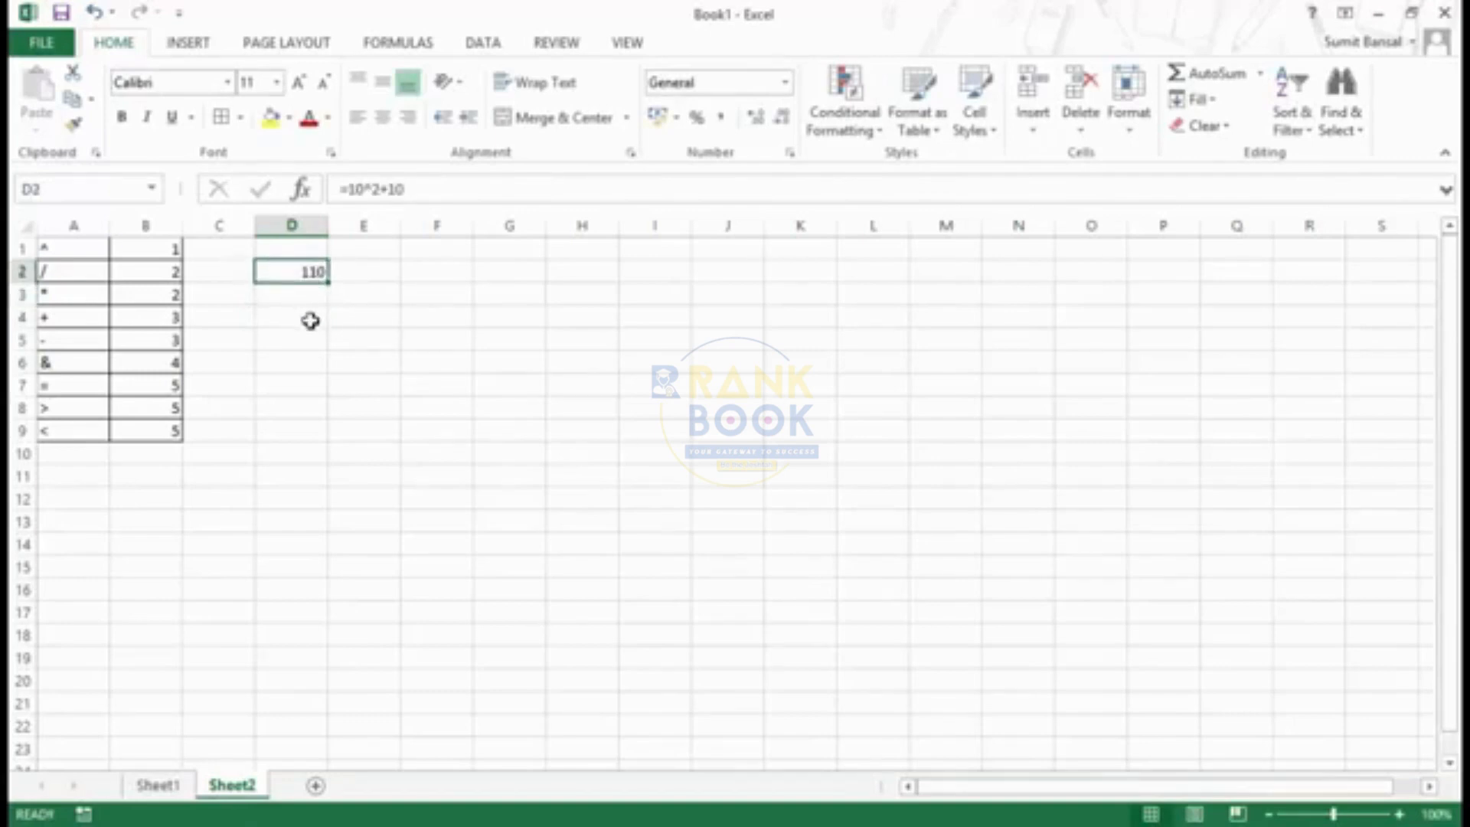
pyautogui.press('Delete')
# Highlight the equal-rank operator groups: / and *, + and -, &, and the comparisons
pyautogui.moveTo(72, 276); pyautogui.dragTo(142, 296)
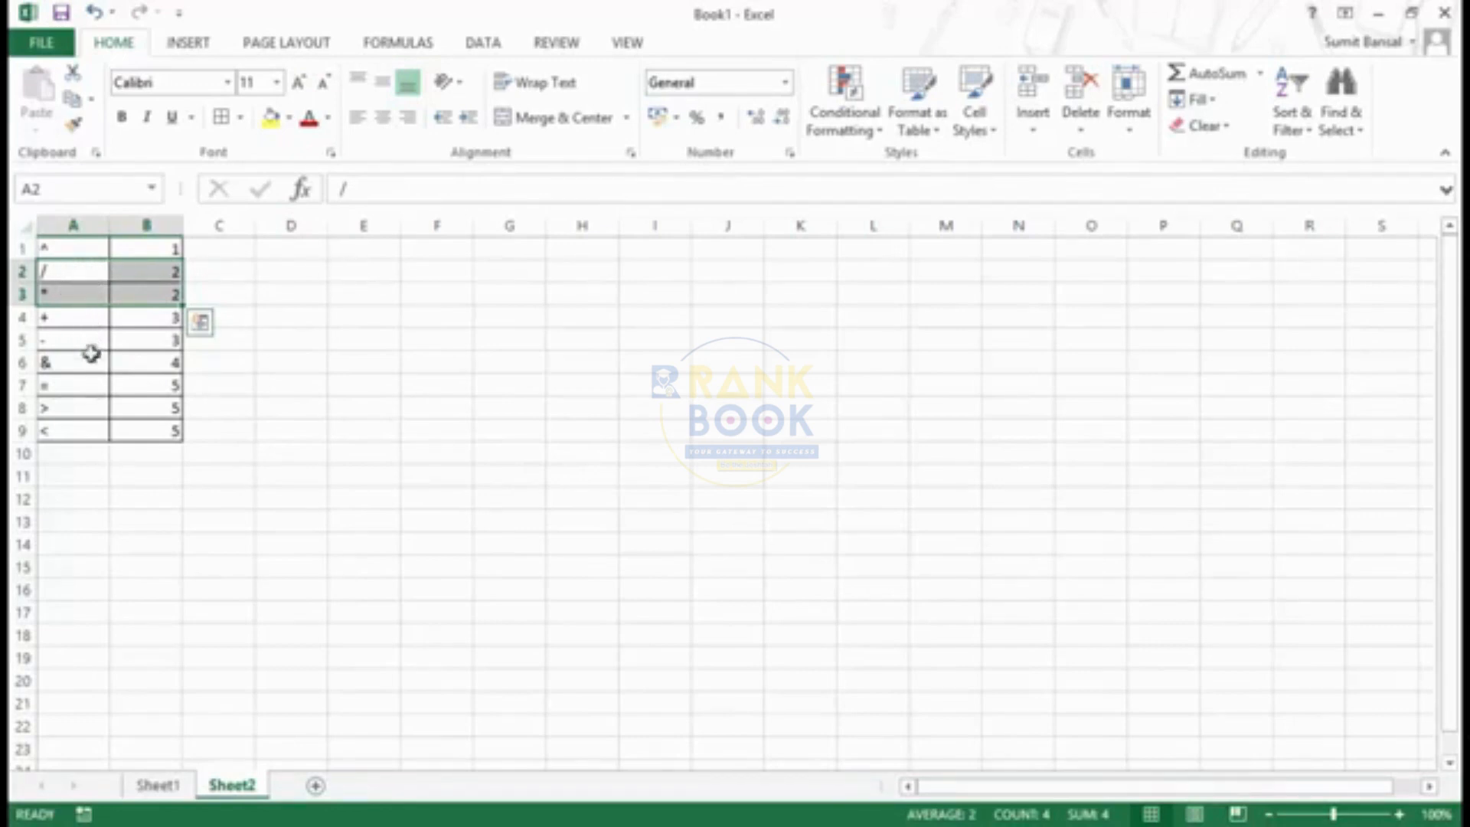
pyautogui.click(72, 319)
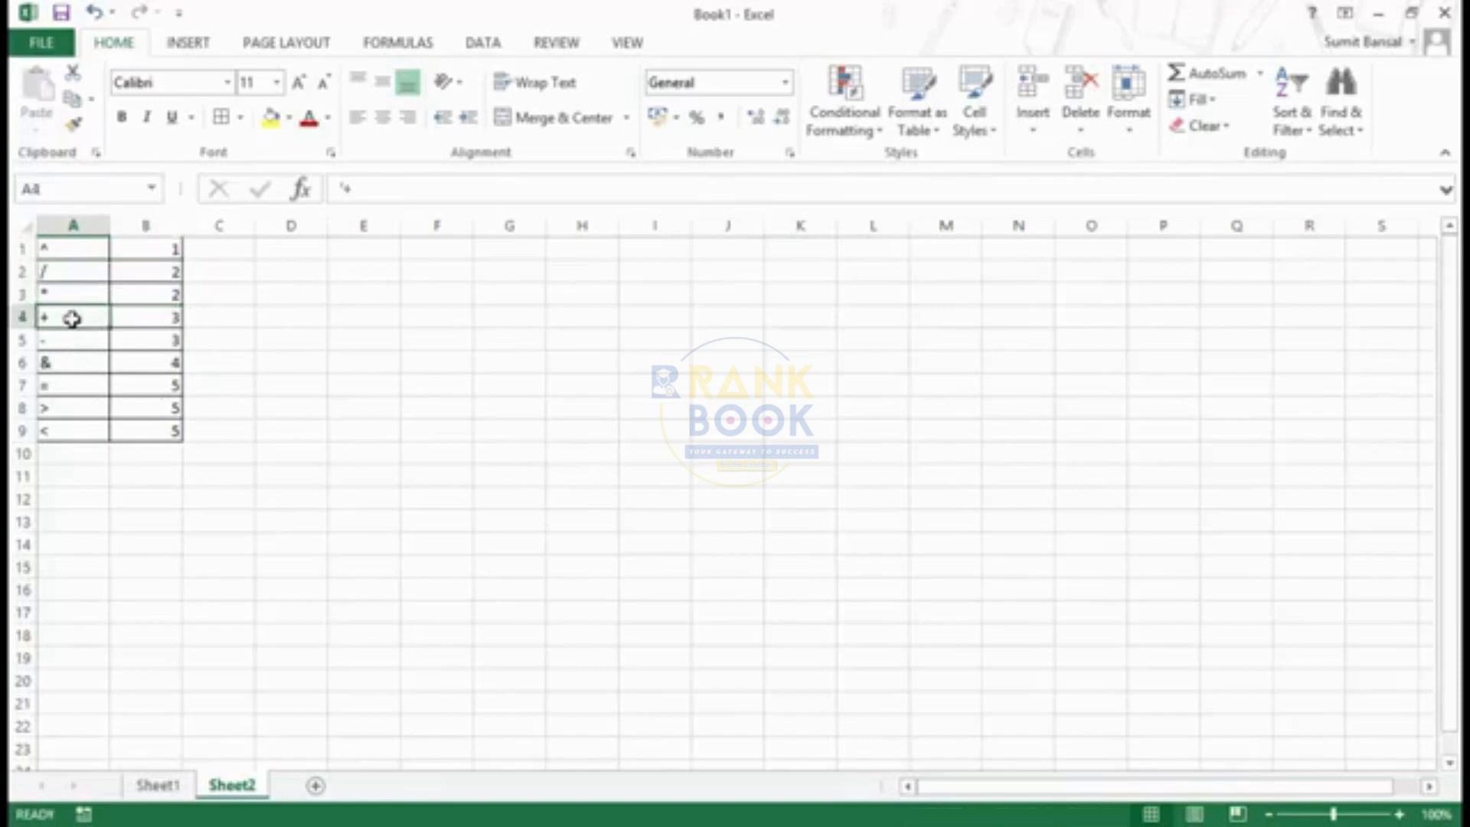
pyautogui.moveTo(72, 318); pyautogui.dragTo(131, 422)
pyautogui.click(84, 361)
pyautogui.click(89, 390)
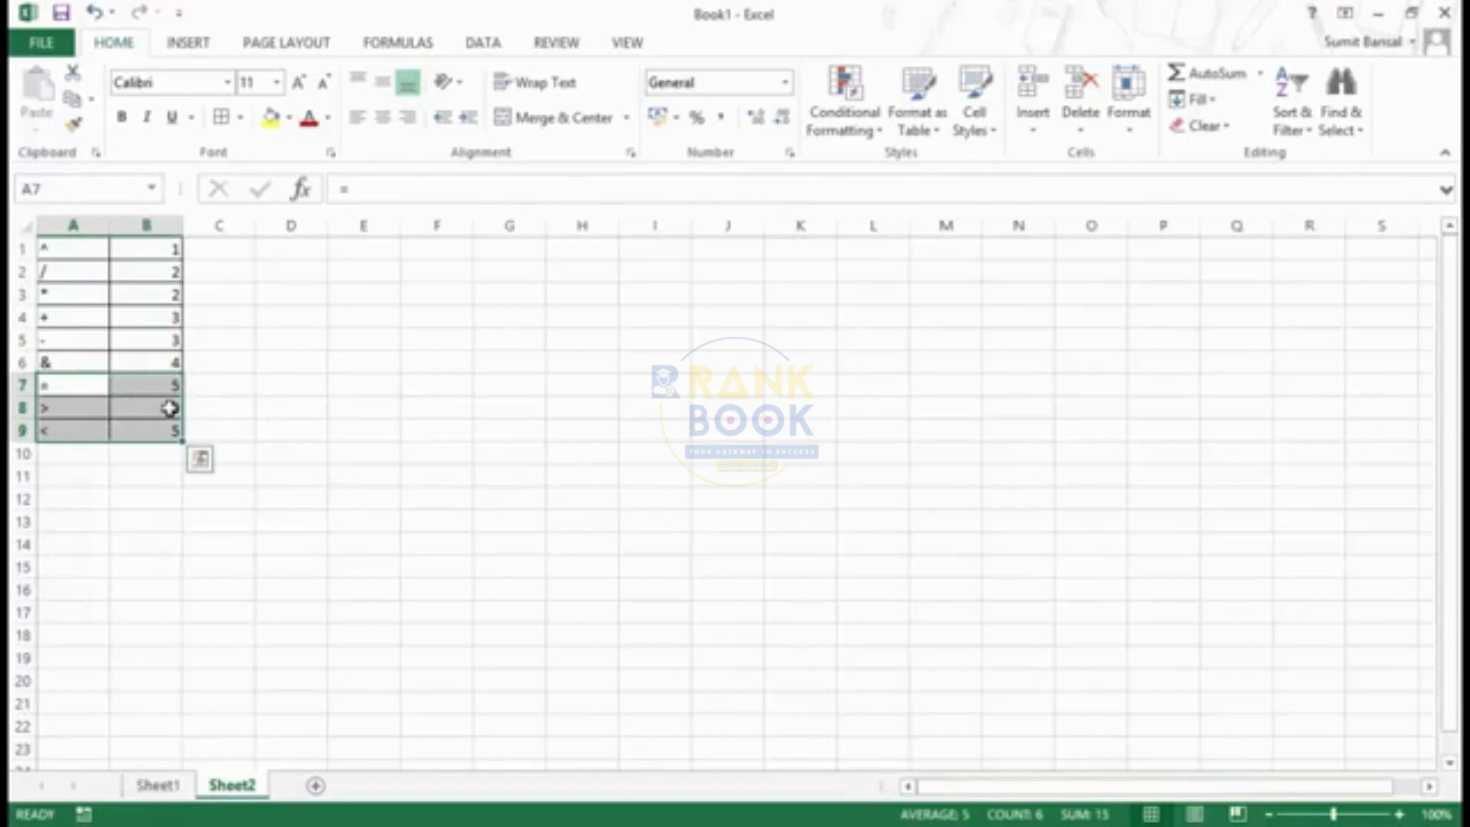
pyautogui.click(292, 275)
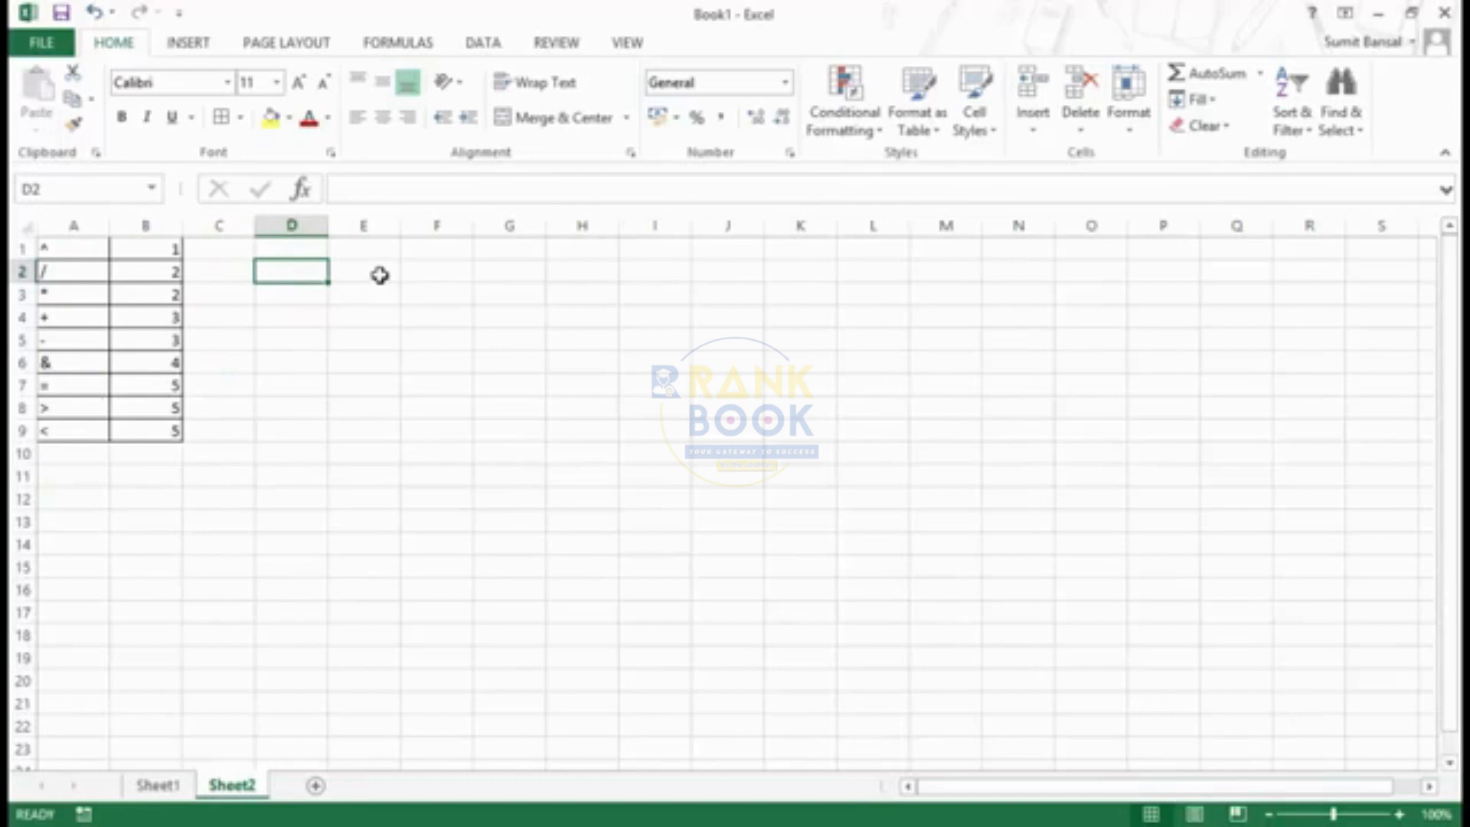
# Enter =10^2+10 in D2, then wrap 2+10 in parentheses to get =10^(2+10), showing 1E+12
pyautogui.write('=')
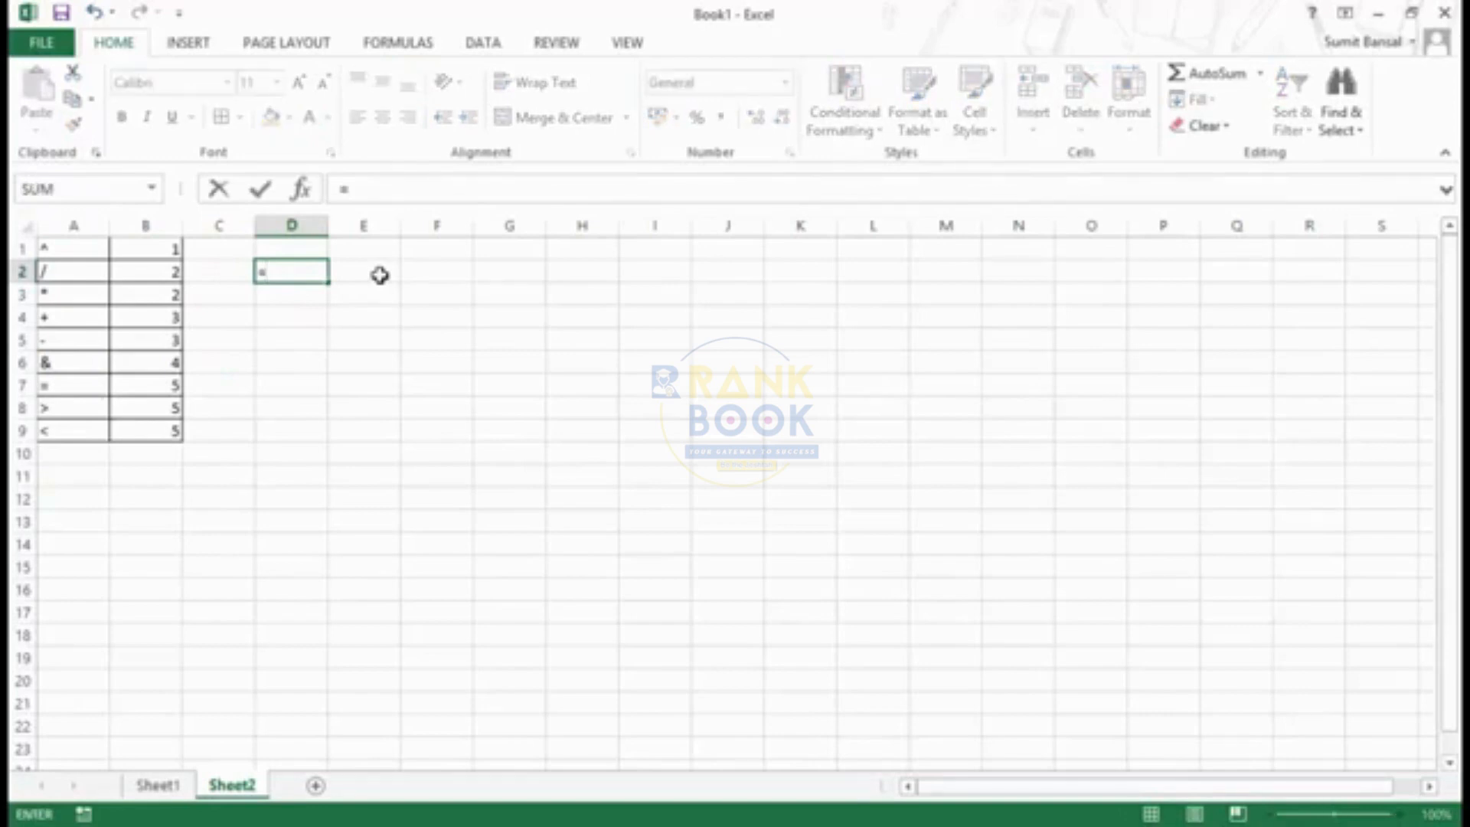
pyautogui.write('10^2')
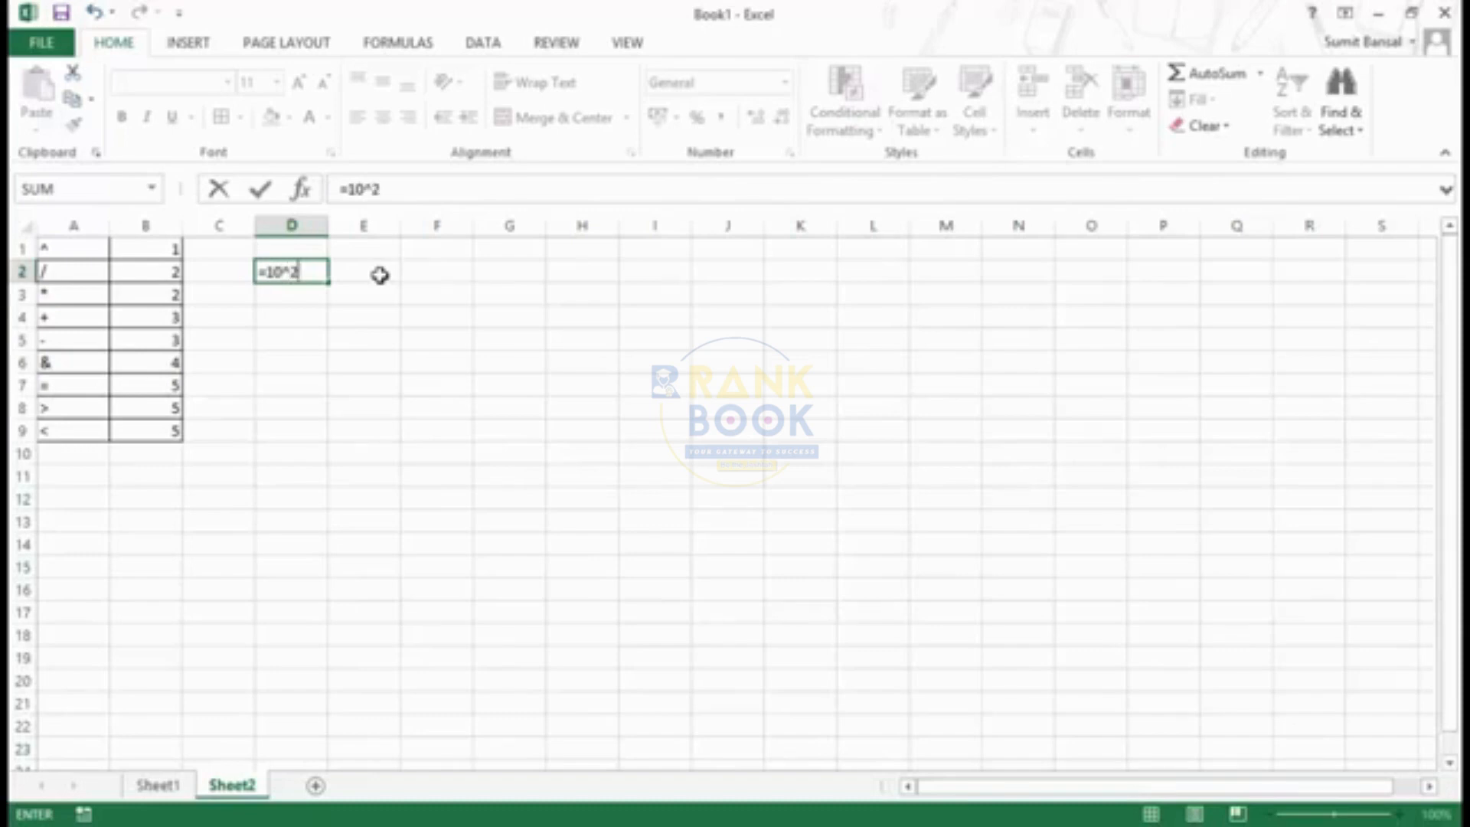
pyautogui.write('+10')
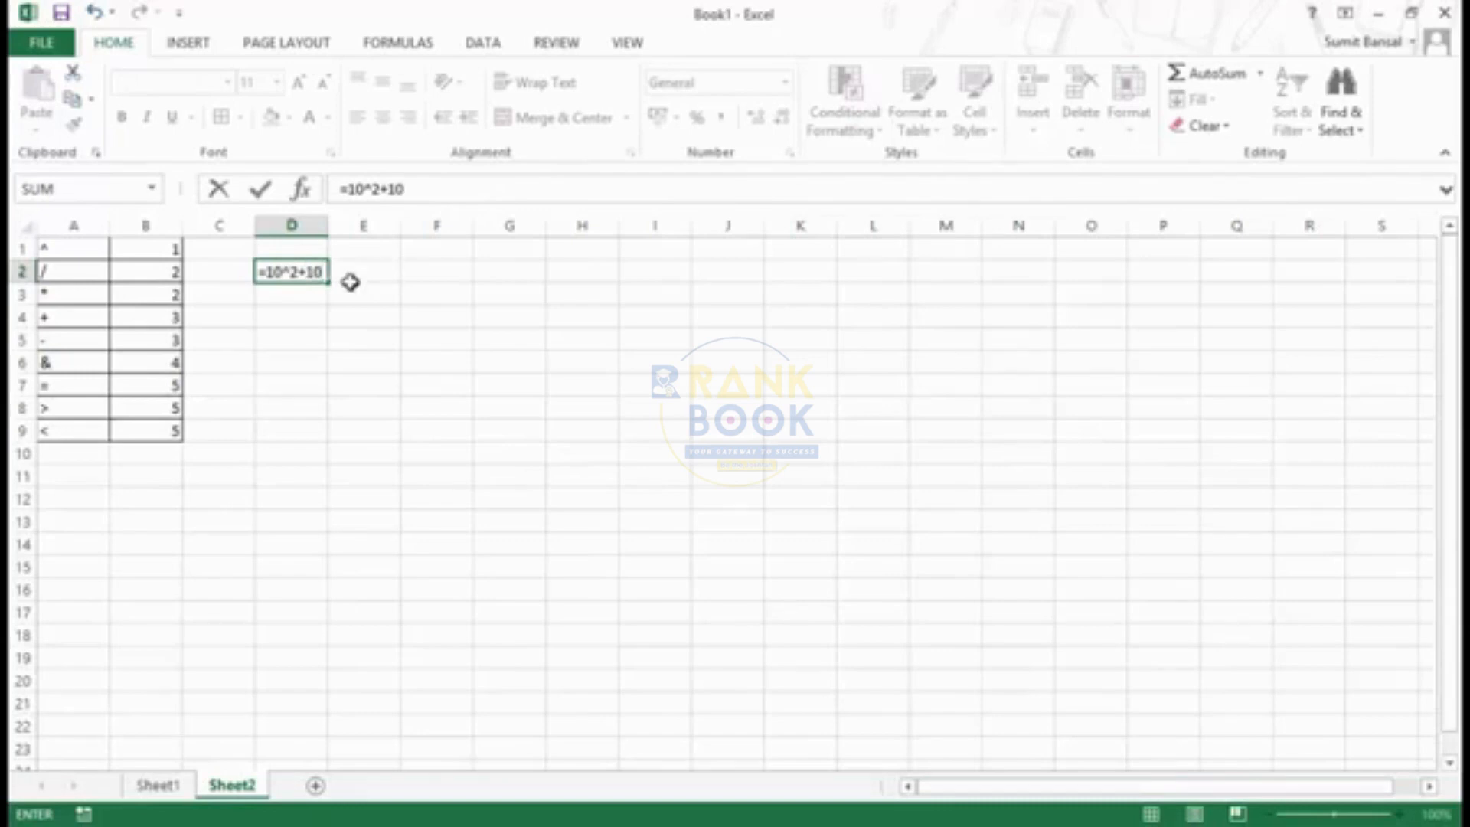
pyautogui.moveTo(291, 274); pyautogui.dragTo(325, 273)
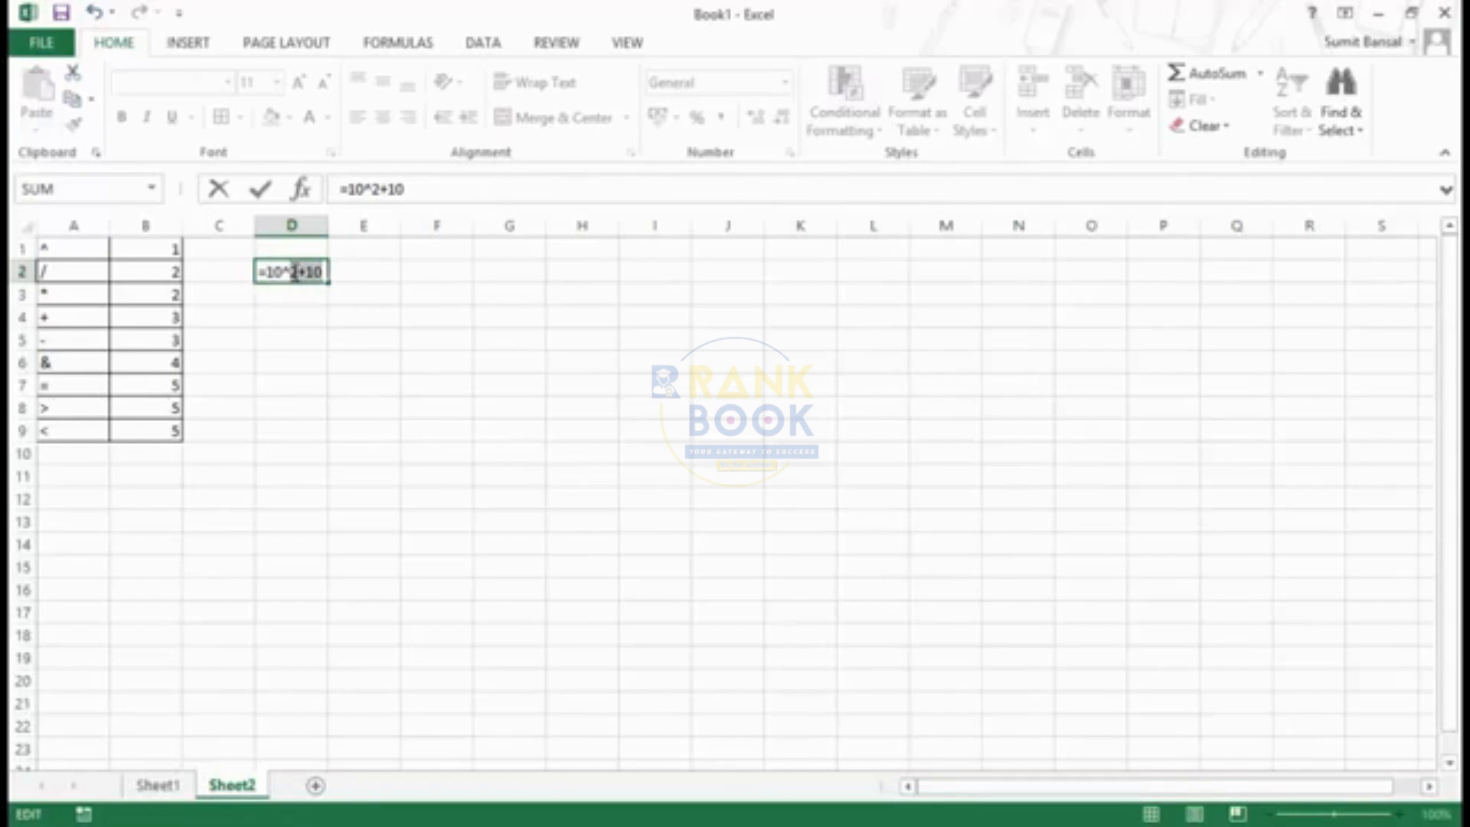
pyautogui.click(294, 274)
pyautogui.write('(2+10')
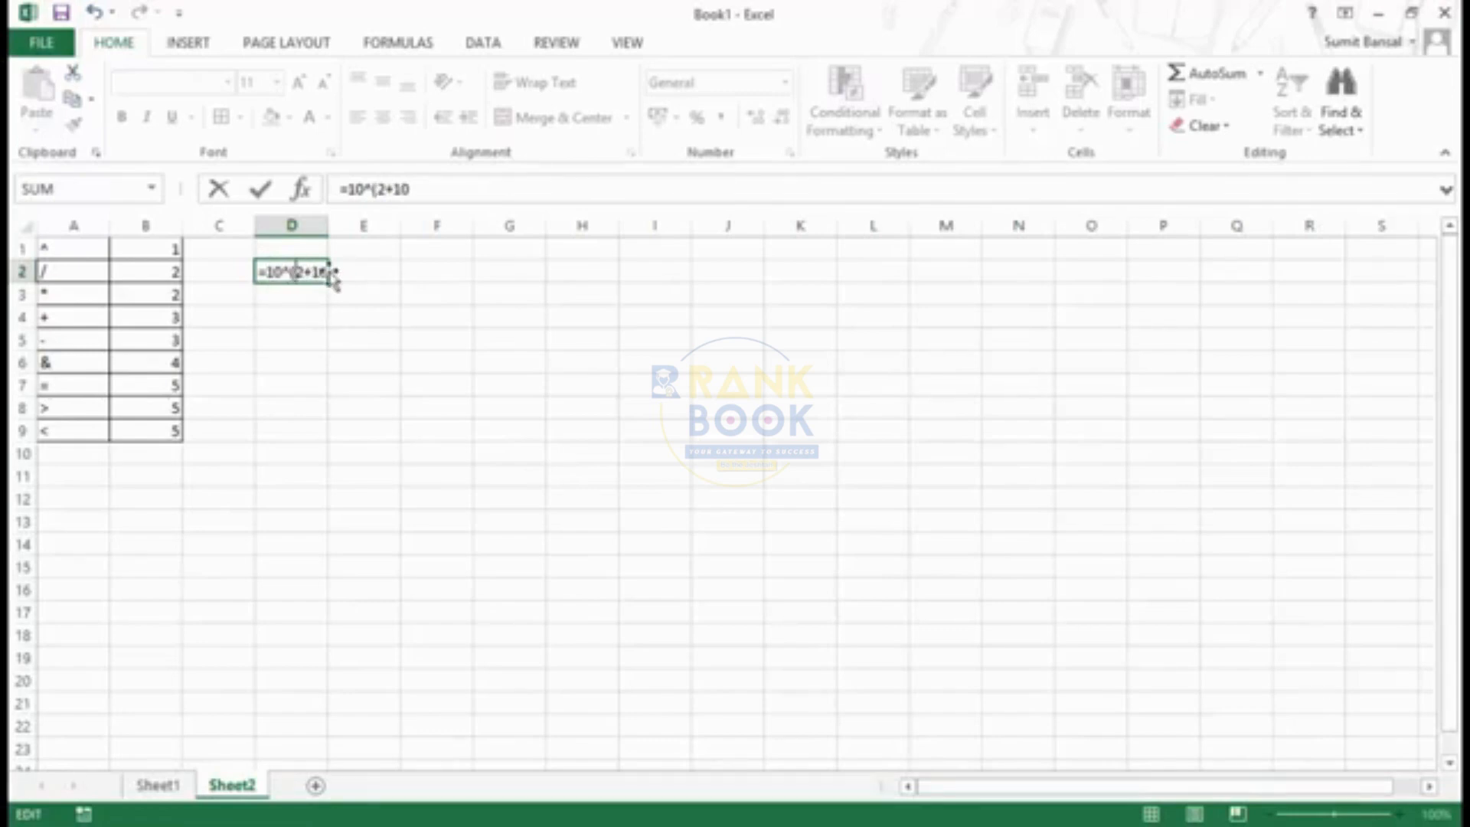
pyautogui.write(')')
pyautogui.press('Return')
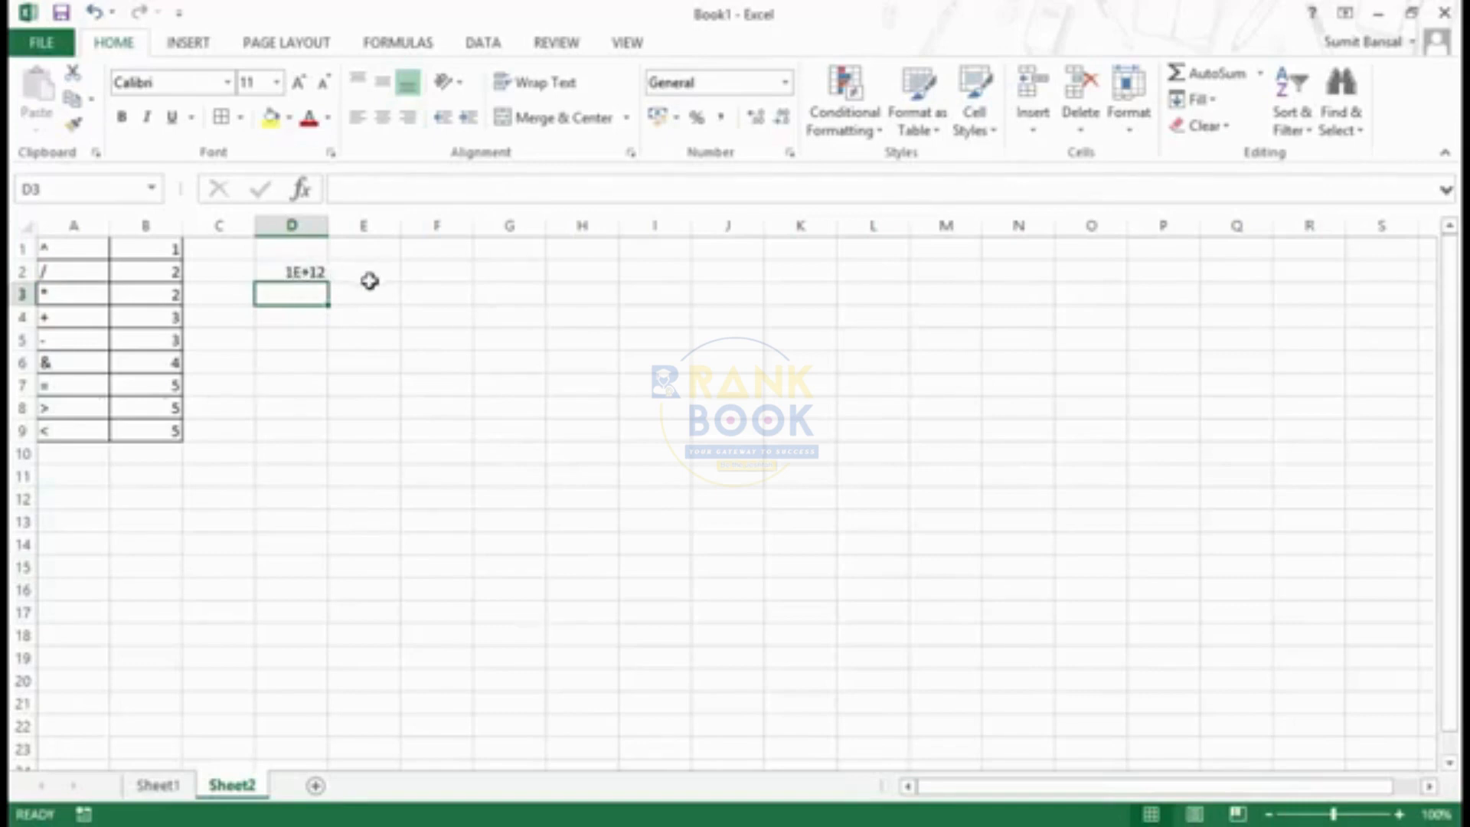
# Check D2's formula, then select cell B2 on the blank Sheet1
pyautogui.press('Up')
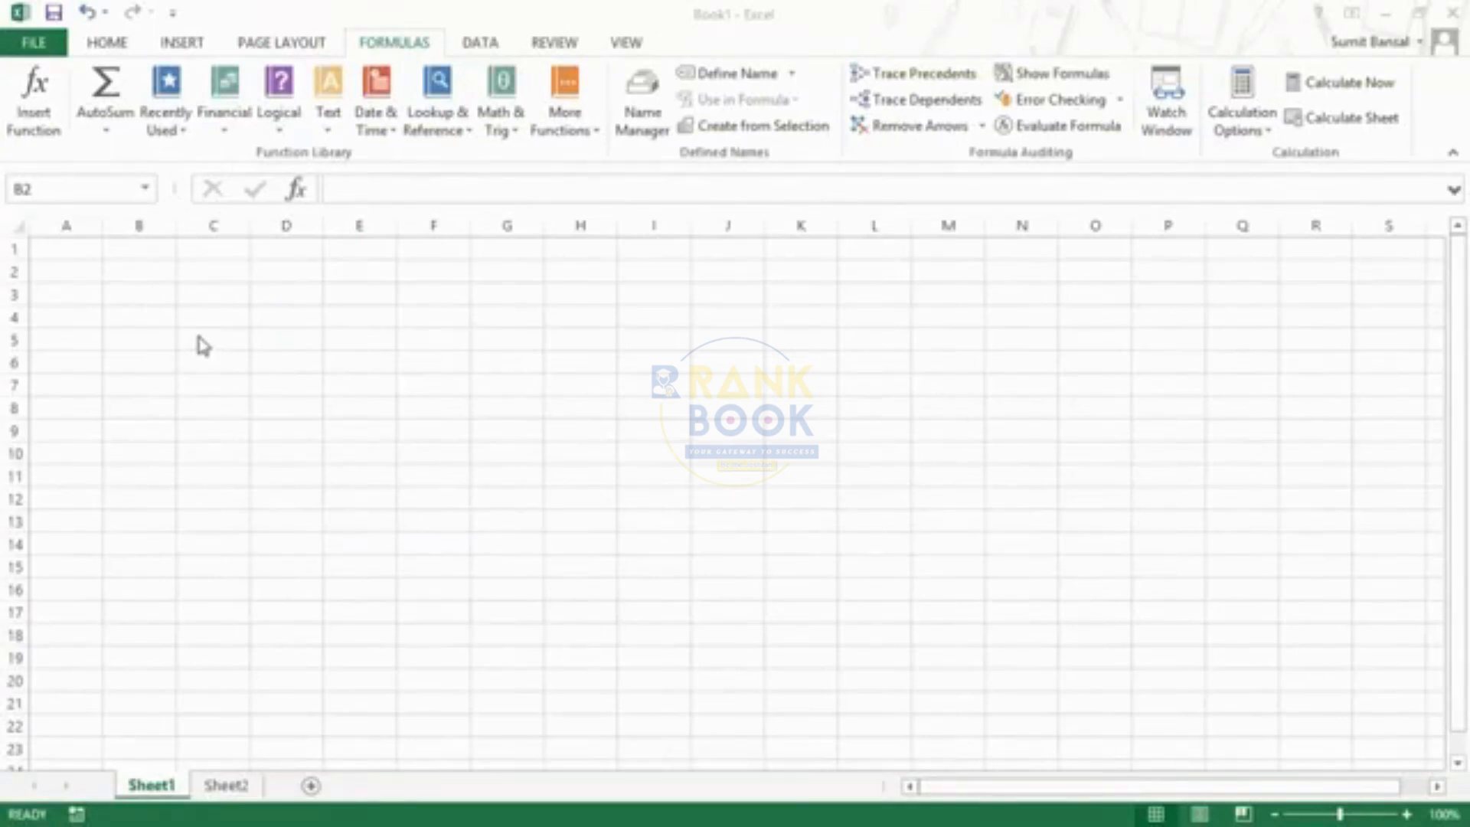
pyautogui.click(144, 274)
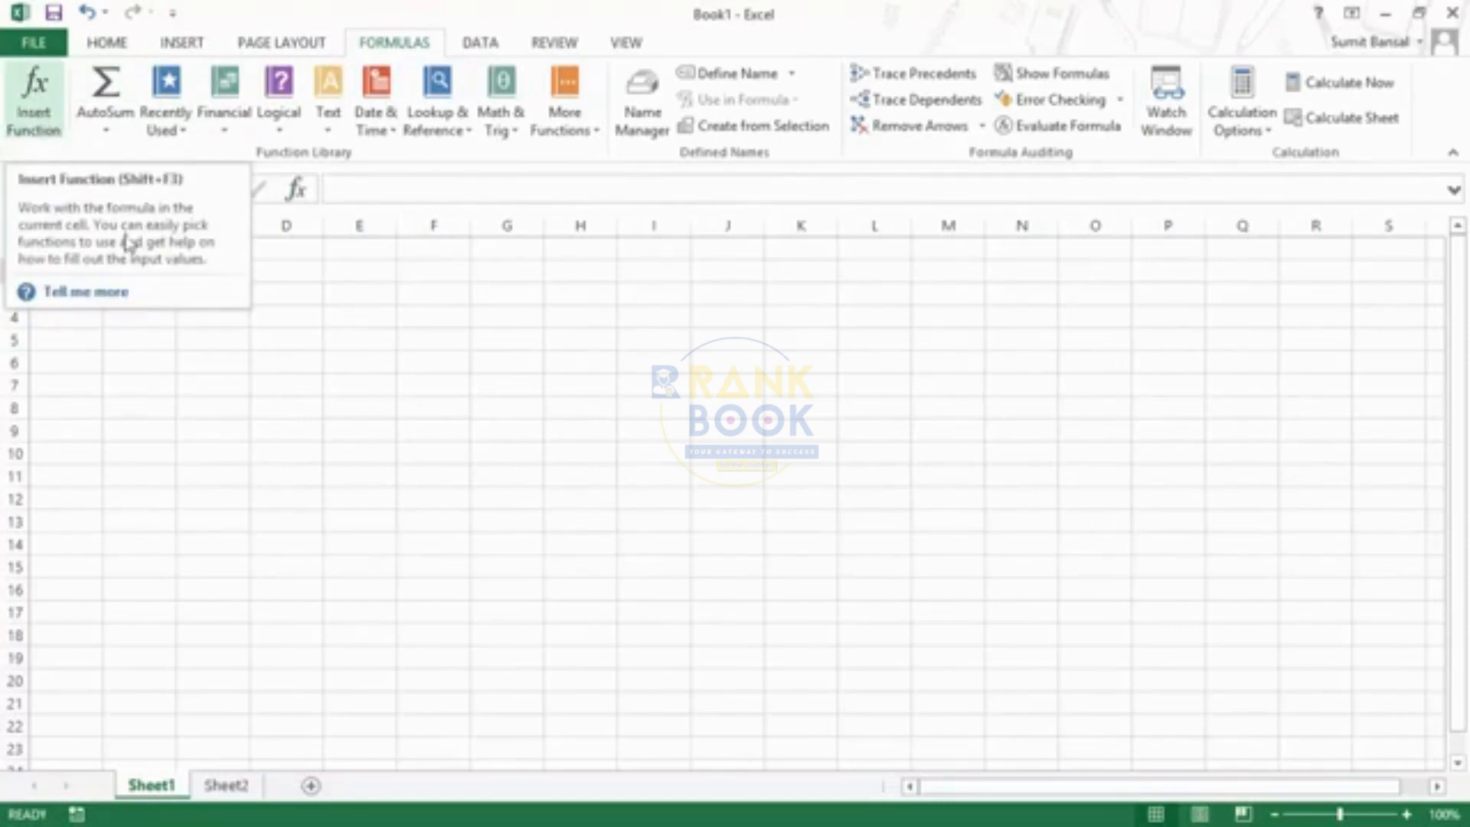
# Search Insert Function for 'average' and insert AVERAGE into B2
pyautogui.hotkey('shift', 'F3')
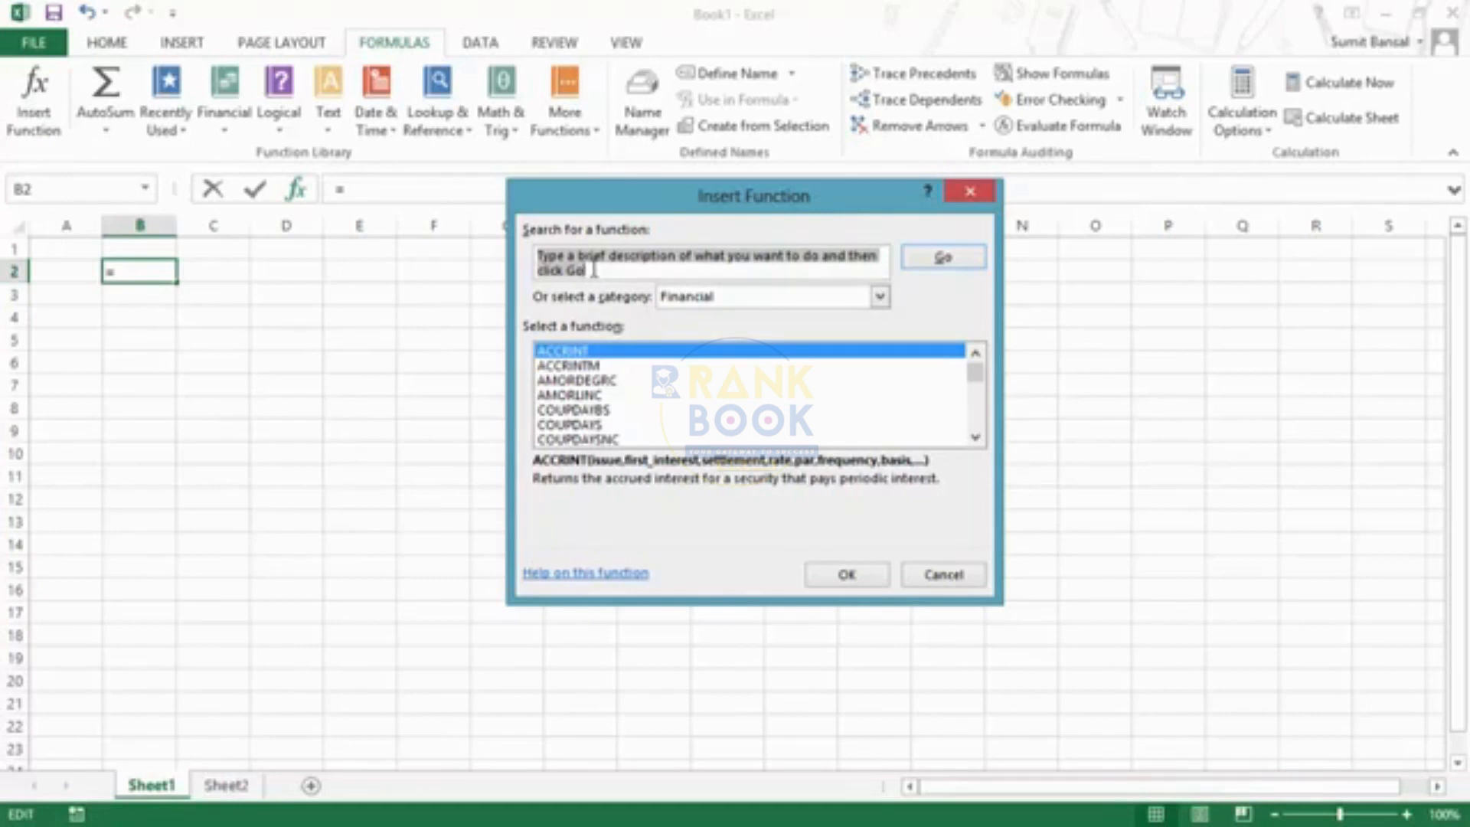
pyautogui.write('average')
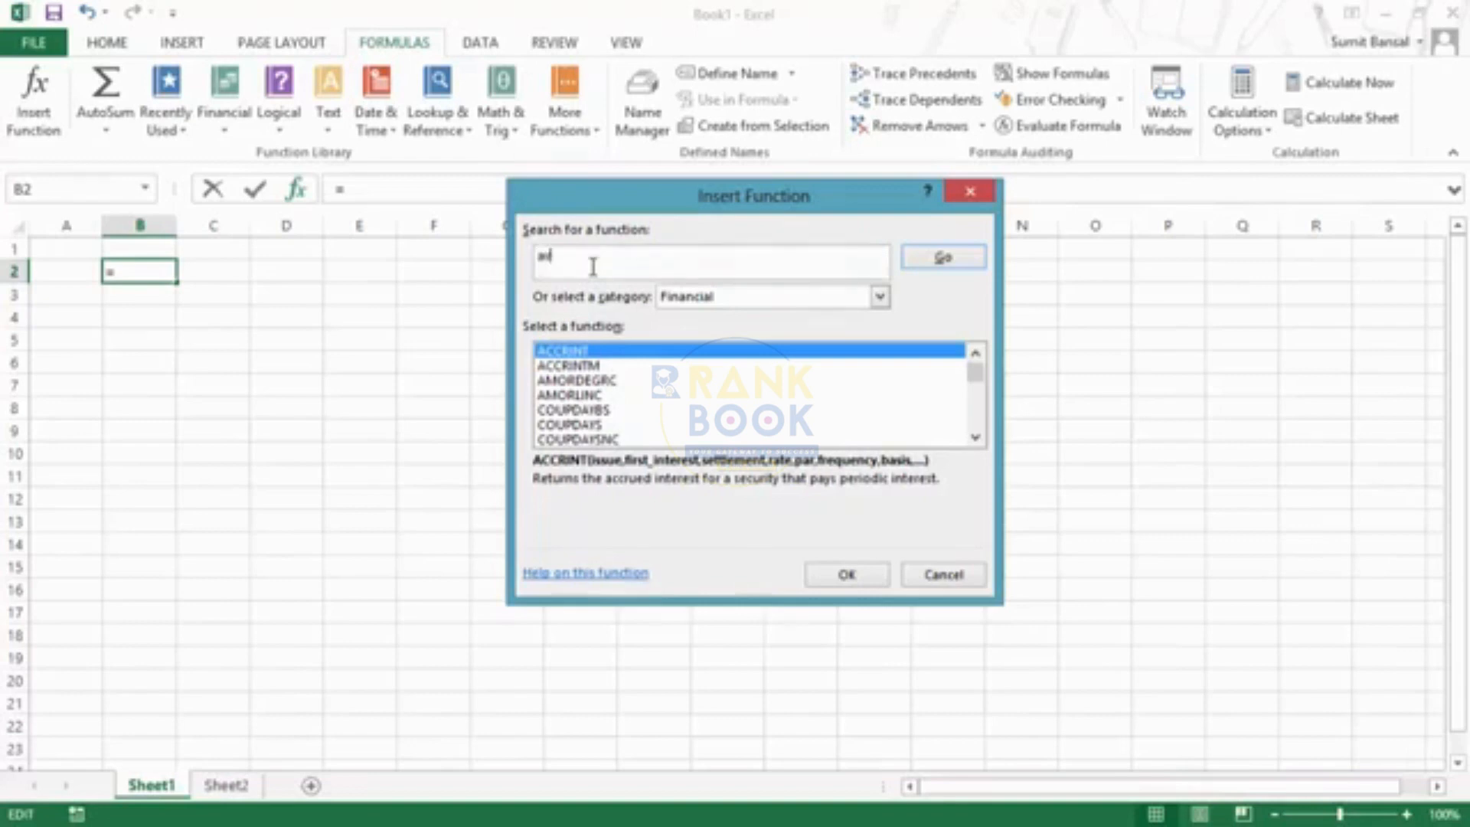
pyautogui.click(934, 264)
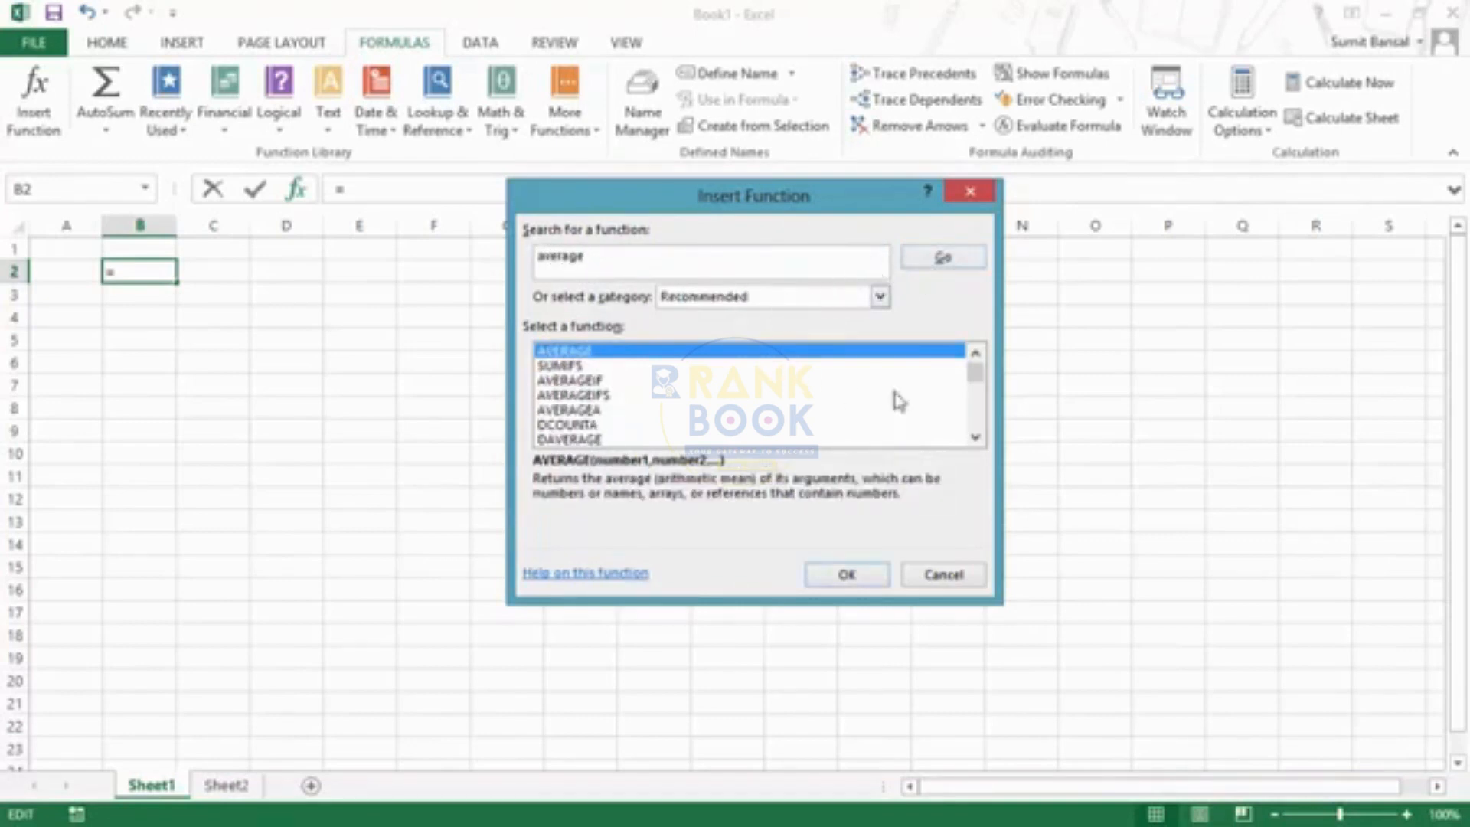
pyautogui.click(975, 437)
pyautogui.click(976, 438)
pyautogui.moveTo(978, 383)
pyautogui.mouseDown()
pyautogui.moveTo(977, 435)
pyautogui.moveTo(976, 366)
pyautogui.mouseUp()
pyautogui.click(575, 363)
pyautogui.click(582, 352)
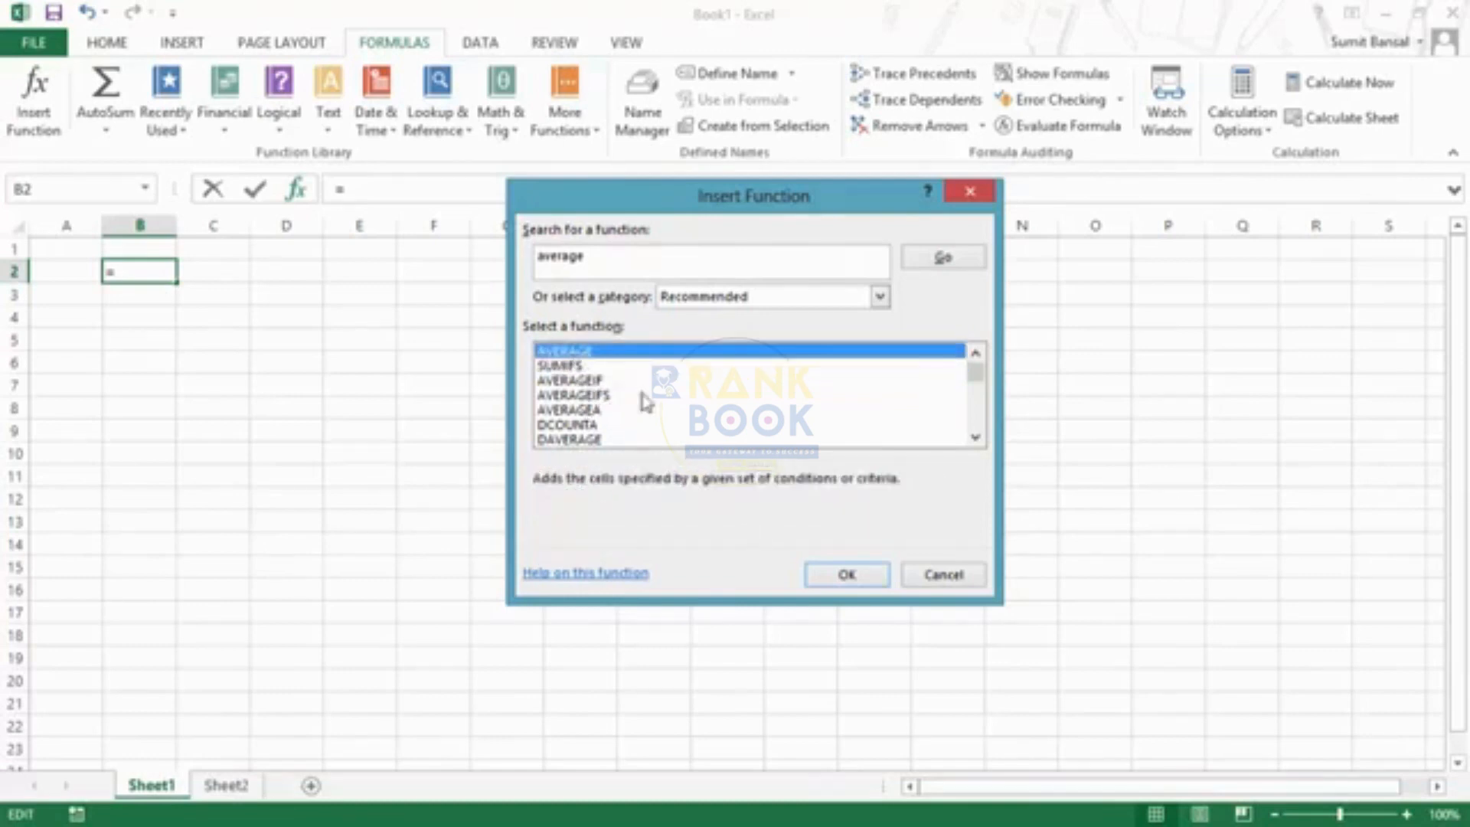
pyautogui.click(845, 578)
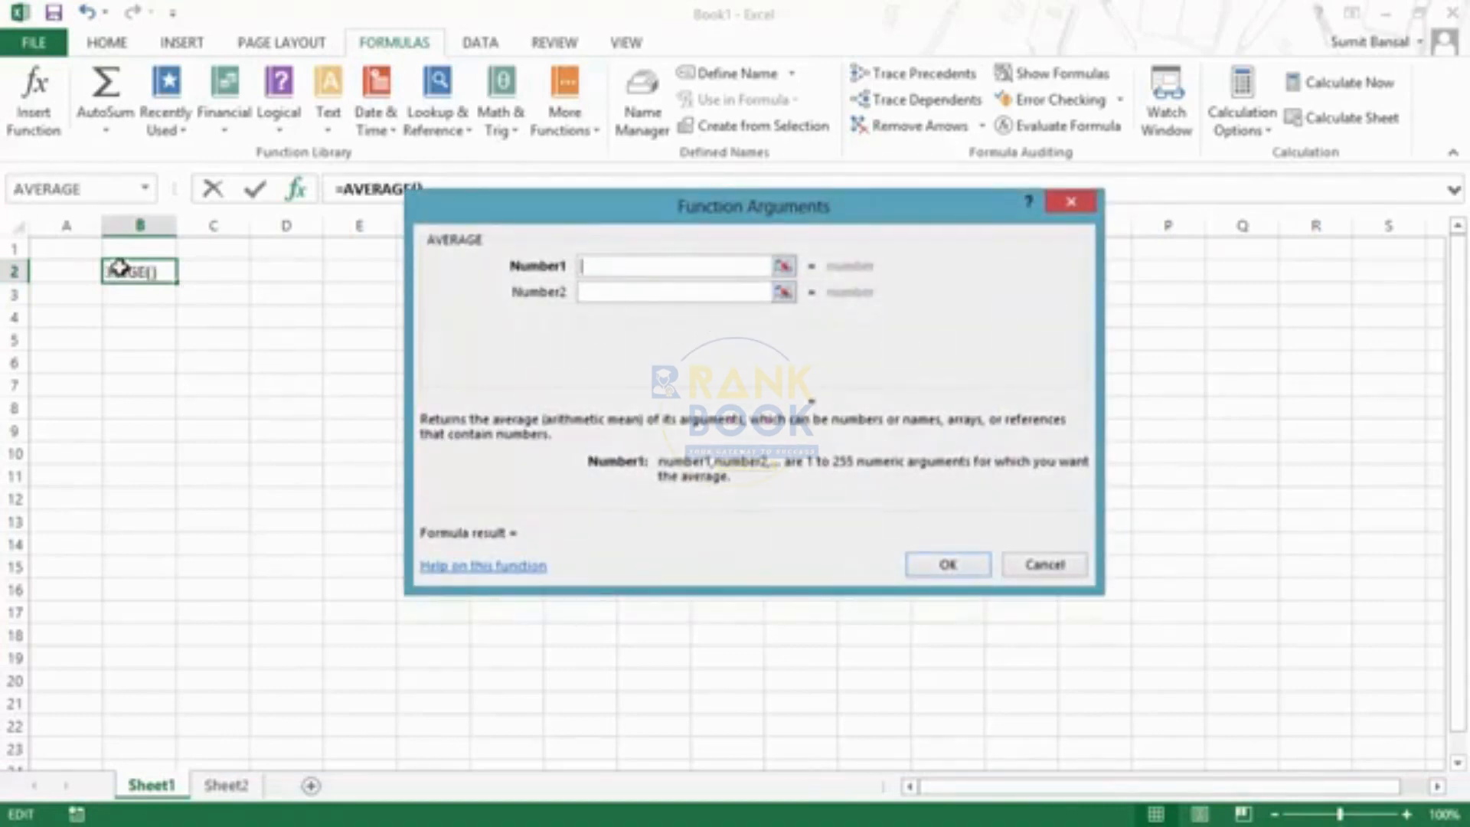
# Enter 10 as Number1 and 20 as Number2 for AVERAGE, previewing a result of 15
pyautogui.moveTo(620, 222); pyautogui.dragTo(596, 288)
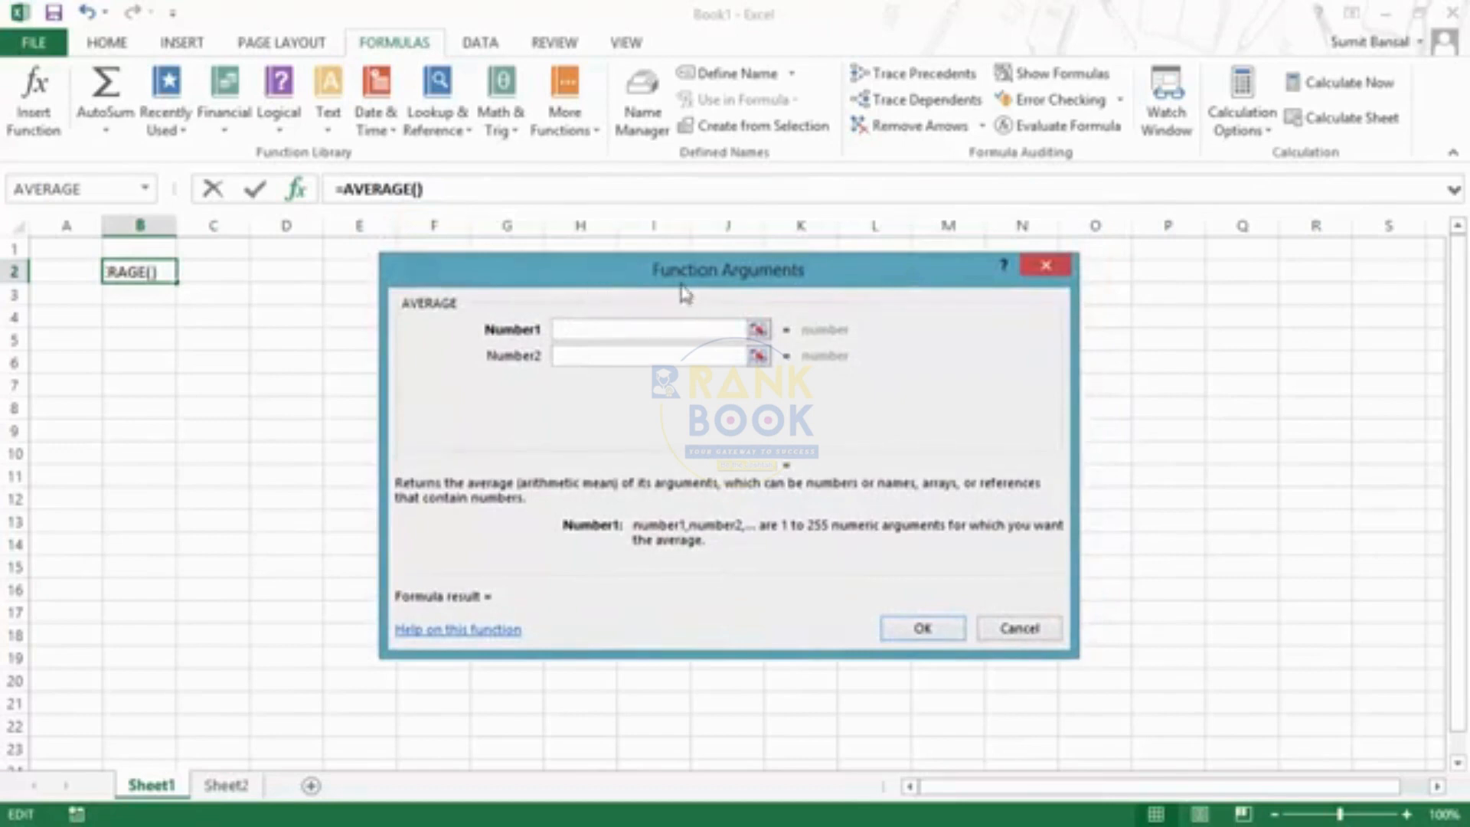
pyautogui.moveTo(793, 283); pyautogui.dragTo(827, 246)
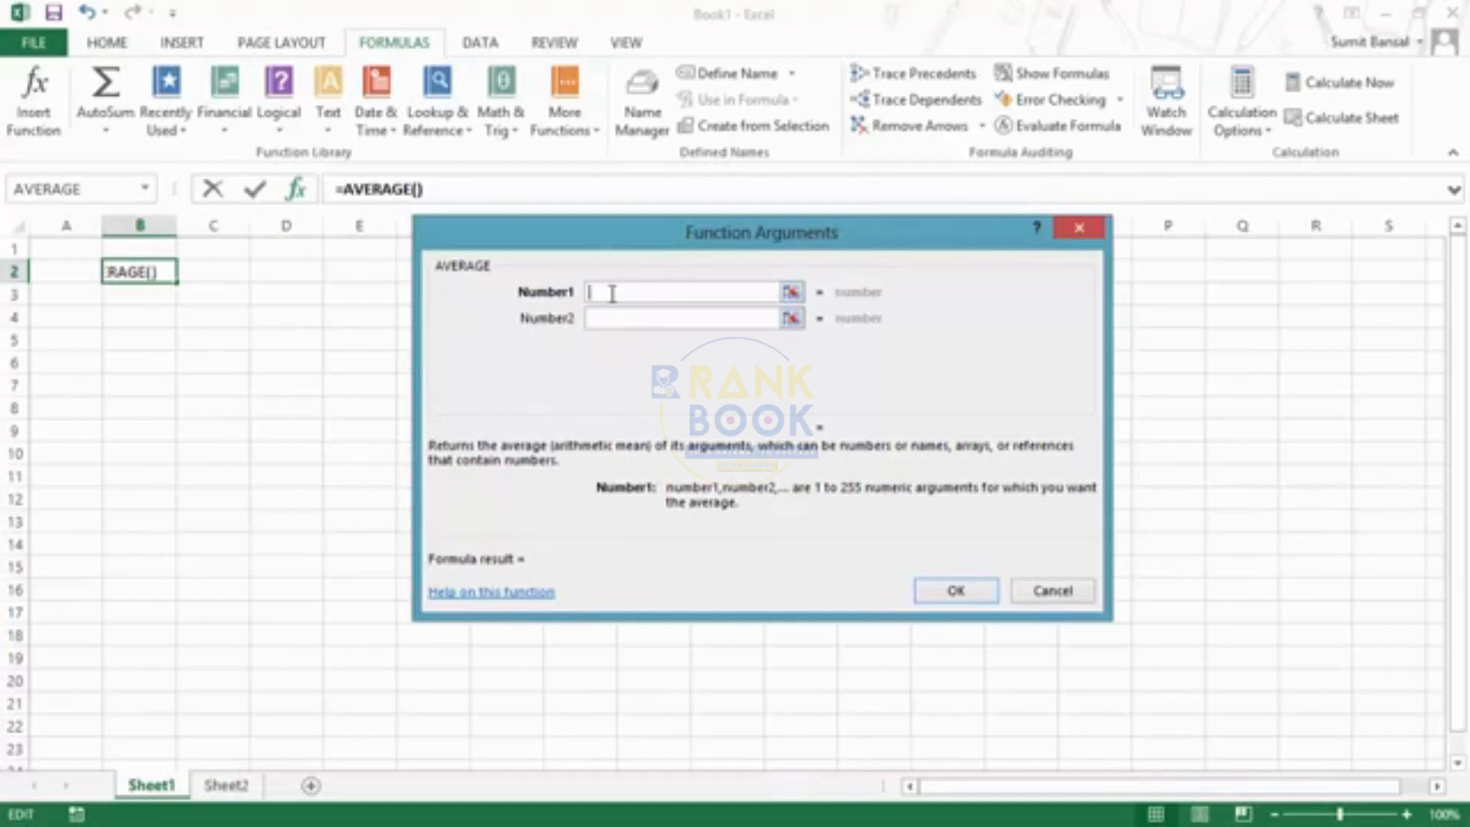
pyautogui.write('10')
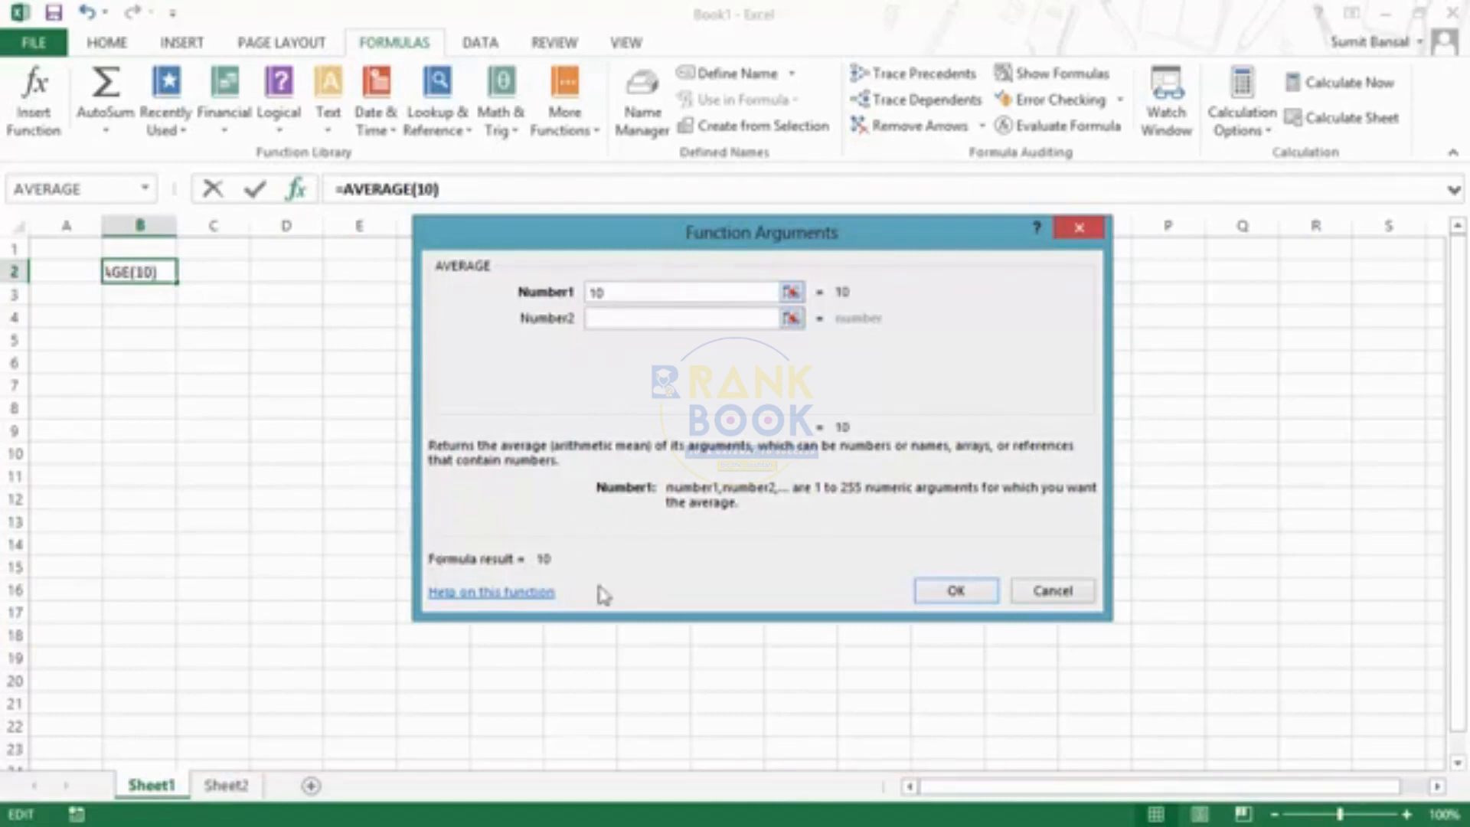
pyautogui.click(630, 321)
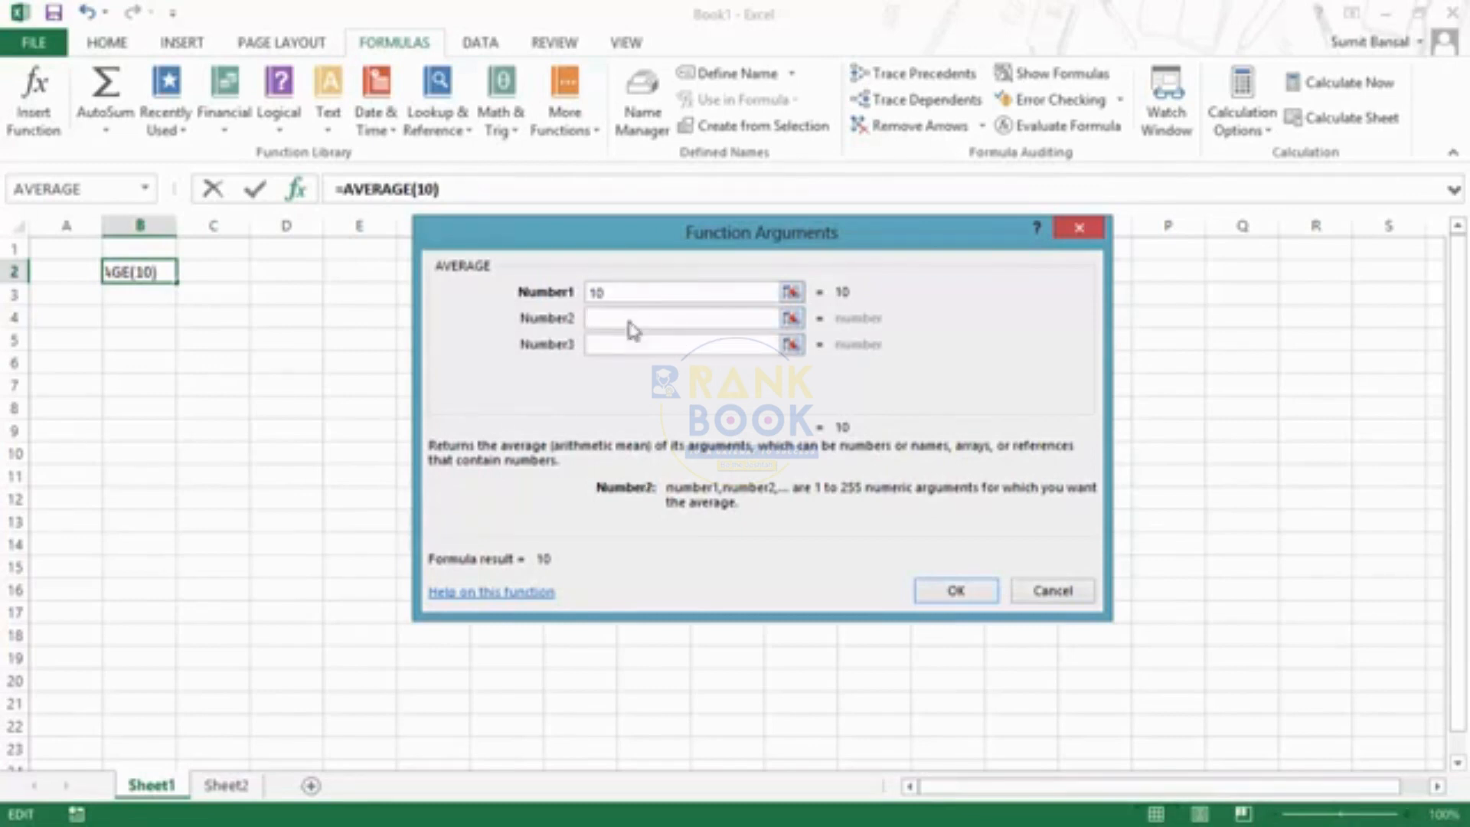
pyautogui.write('20')
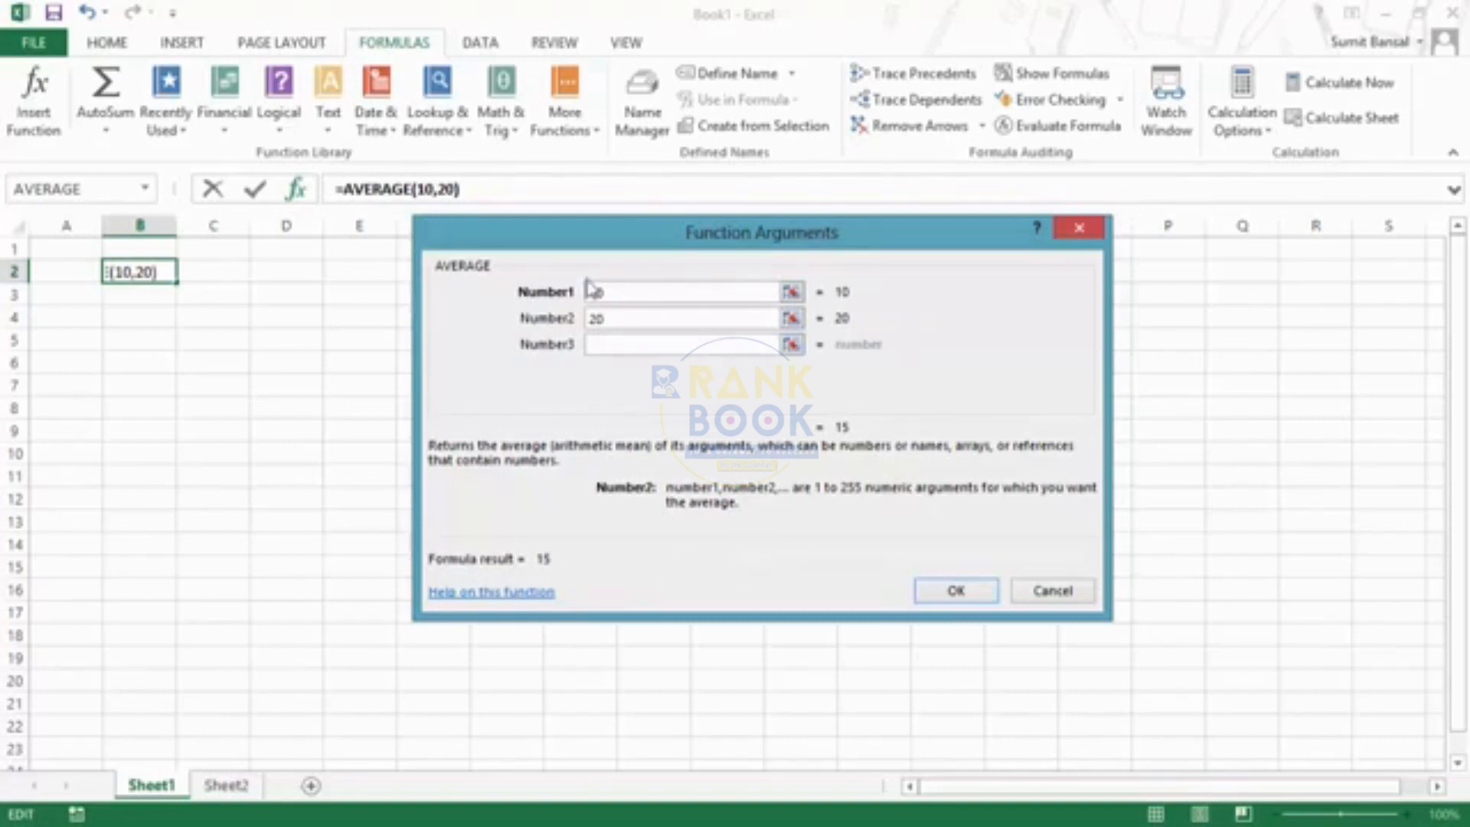
pyautogui.click(504, 607)
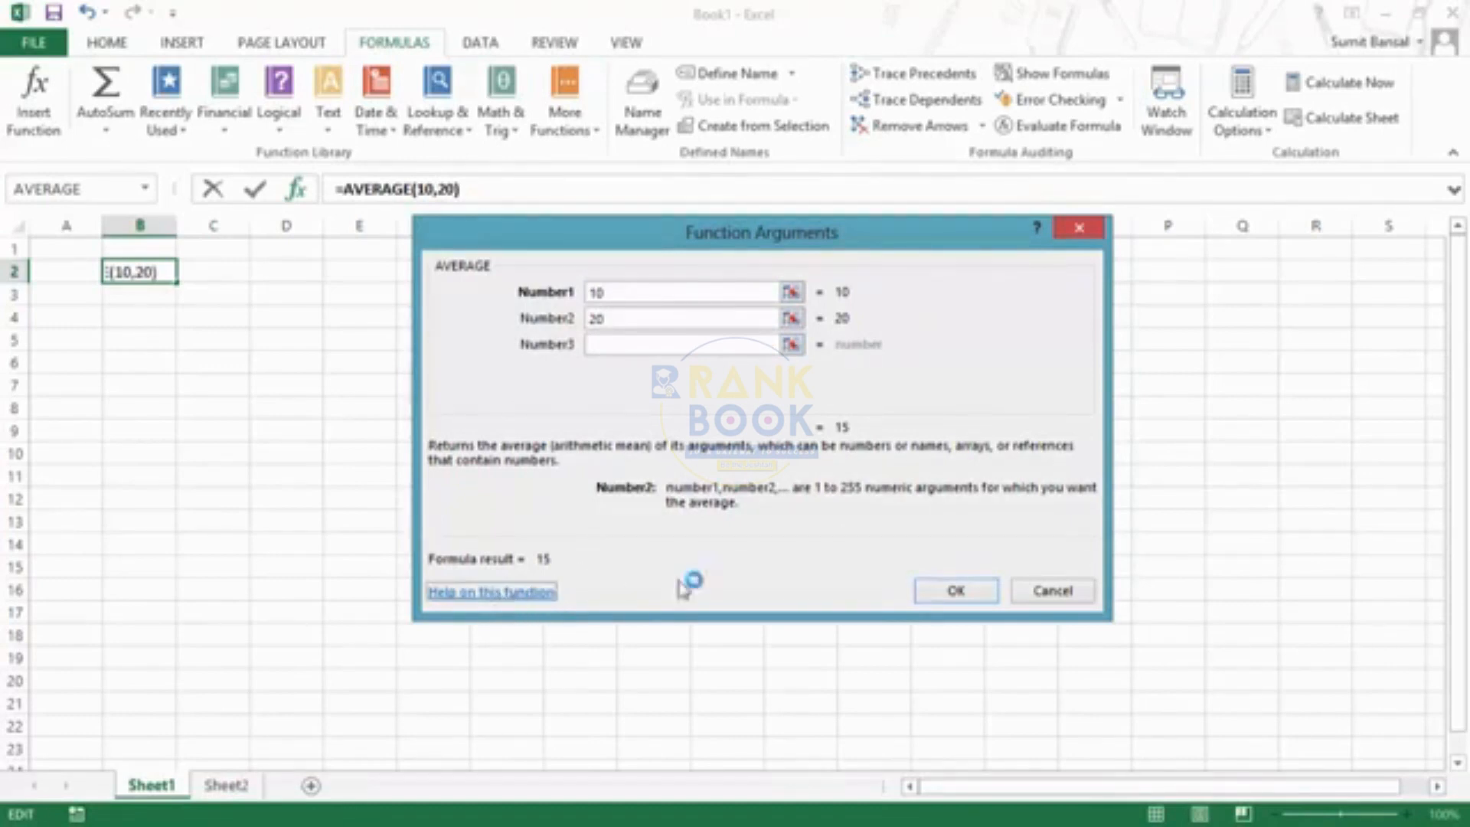
# Read and close the AVERAGE help article, then confirm =AVERAGE(10,20) in B2
pyautogui.moveTo(891, 170); pyautogui.dragTo(896, 110)
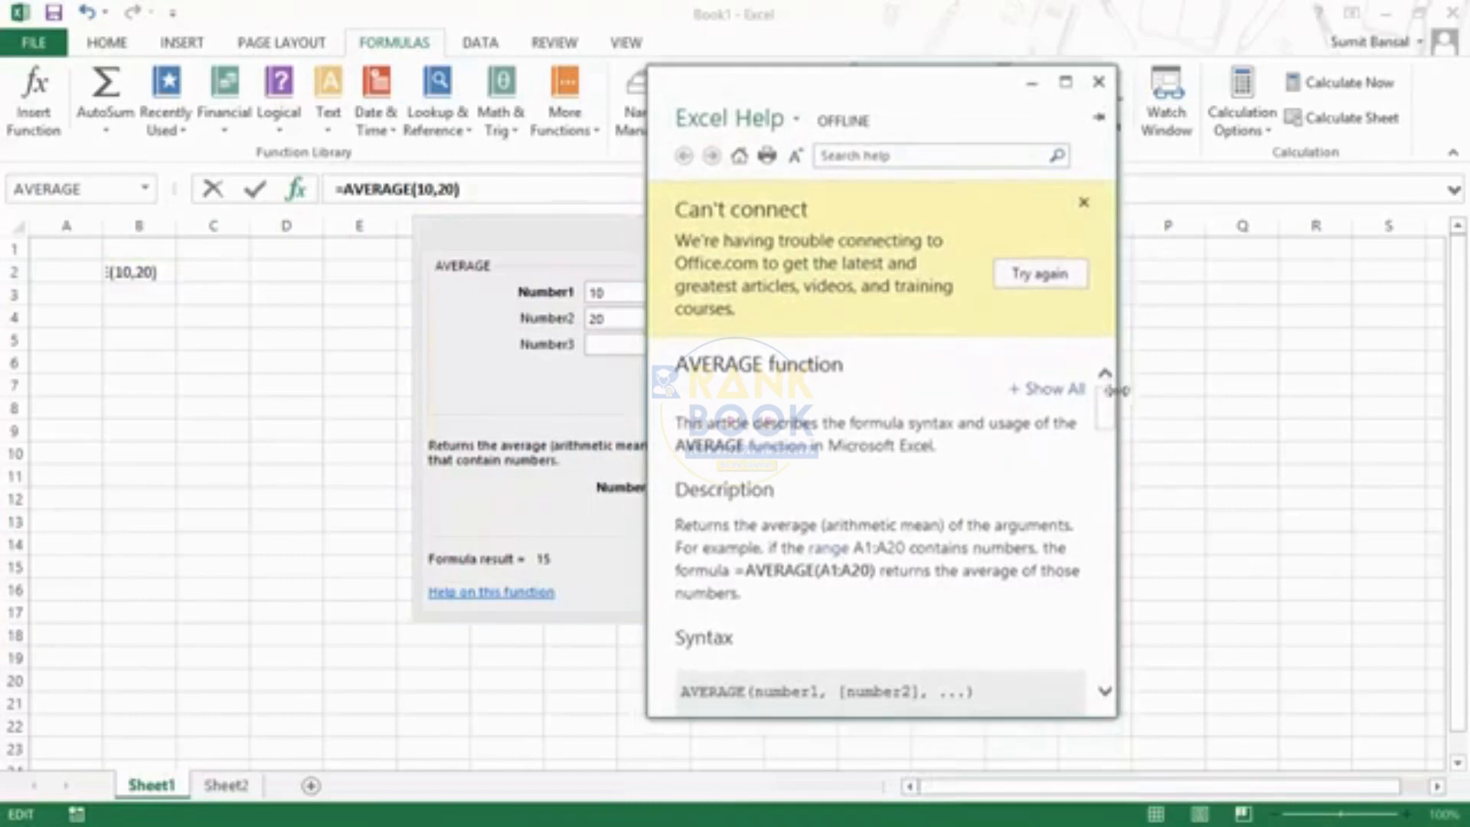
pyautogui.moveTo(1112, 430); pyautogui.dragTo(1102, 393)
pyautogui.click(1098, 81)
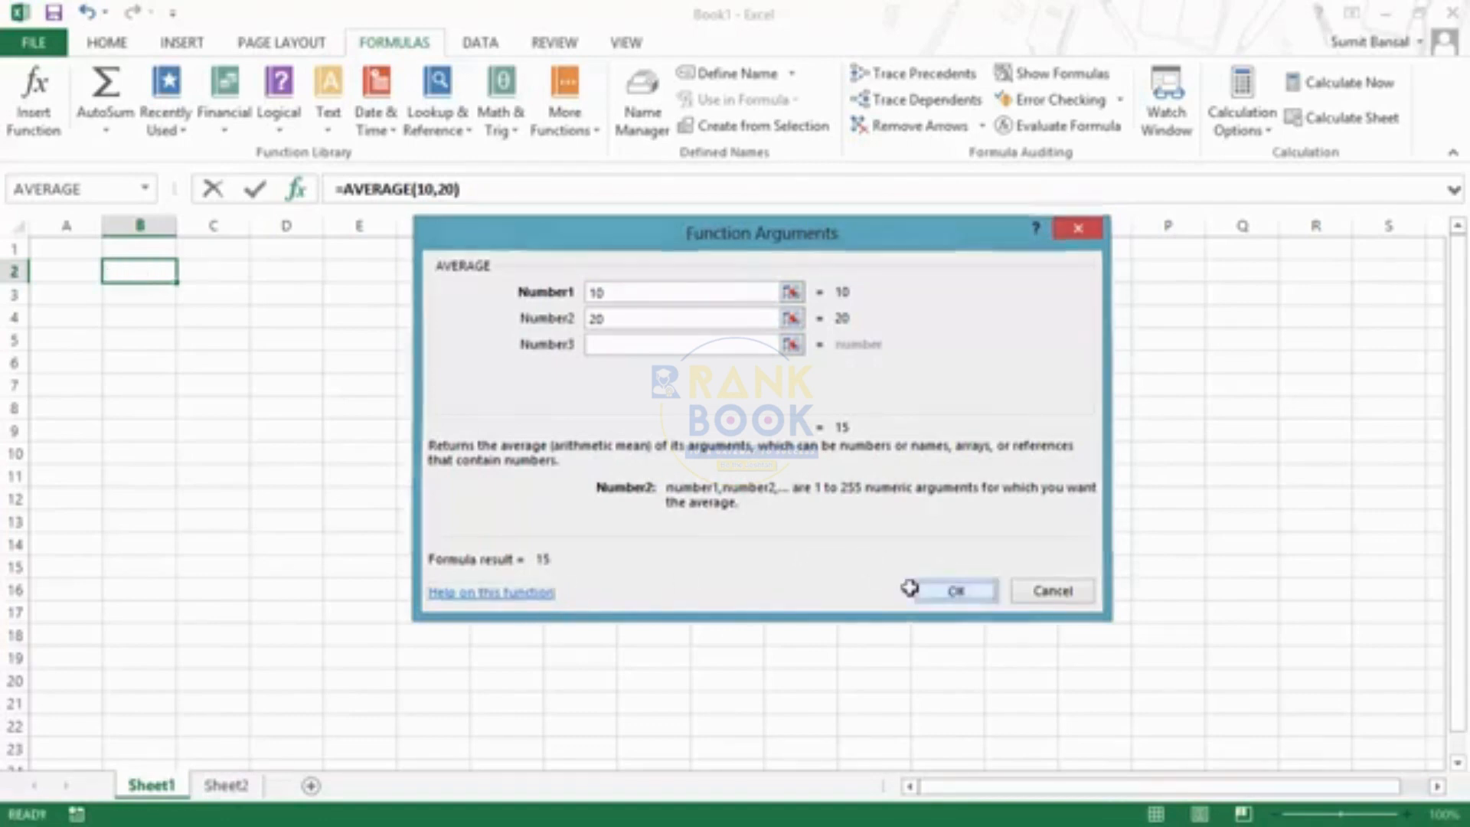
pyautogui.click(958, 593)
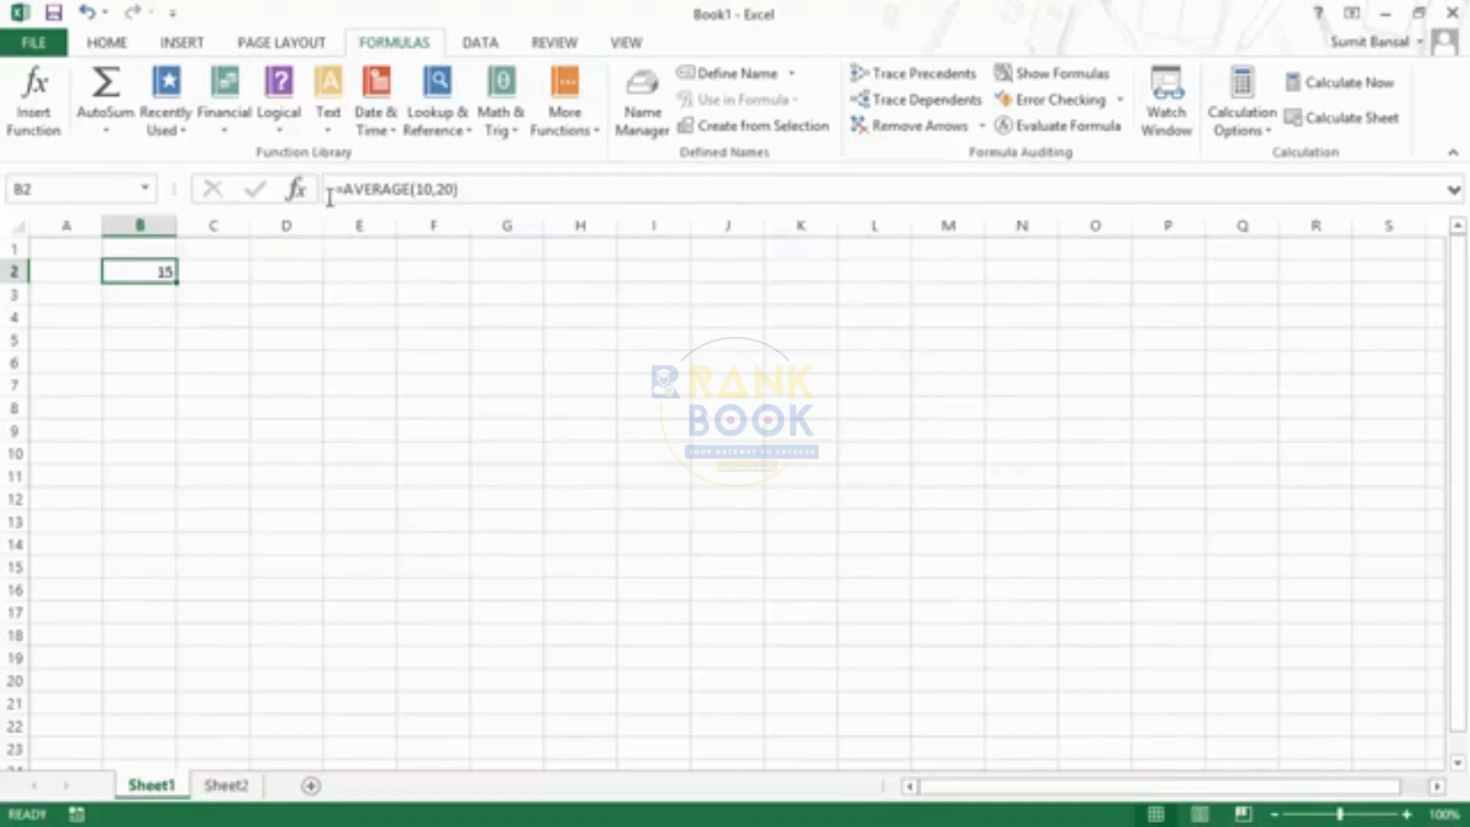
# Retype B2 as =avera and accept AVERAGE from autocomplete, leaving =AVERAGE(
pyautogui.moveTo(332, 187); pyautogui.dragTo(462, 185)
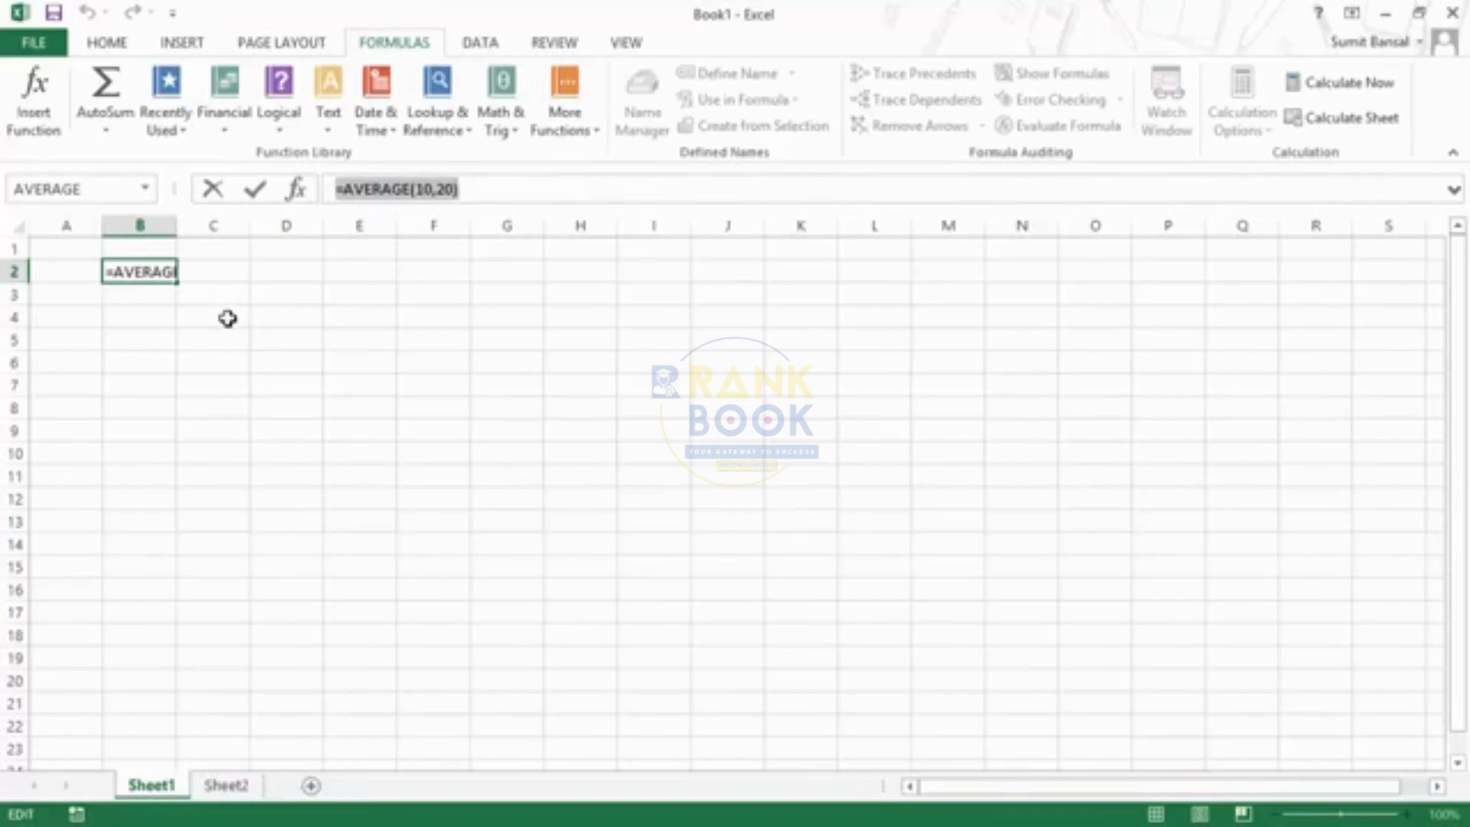
pyautogui.write('=')
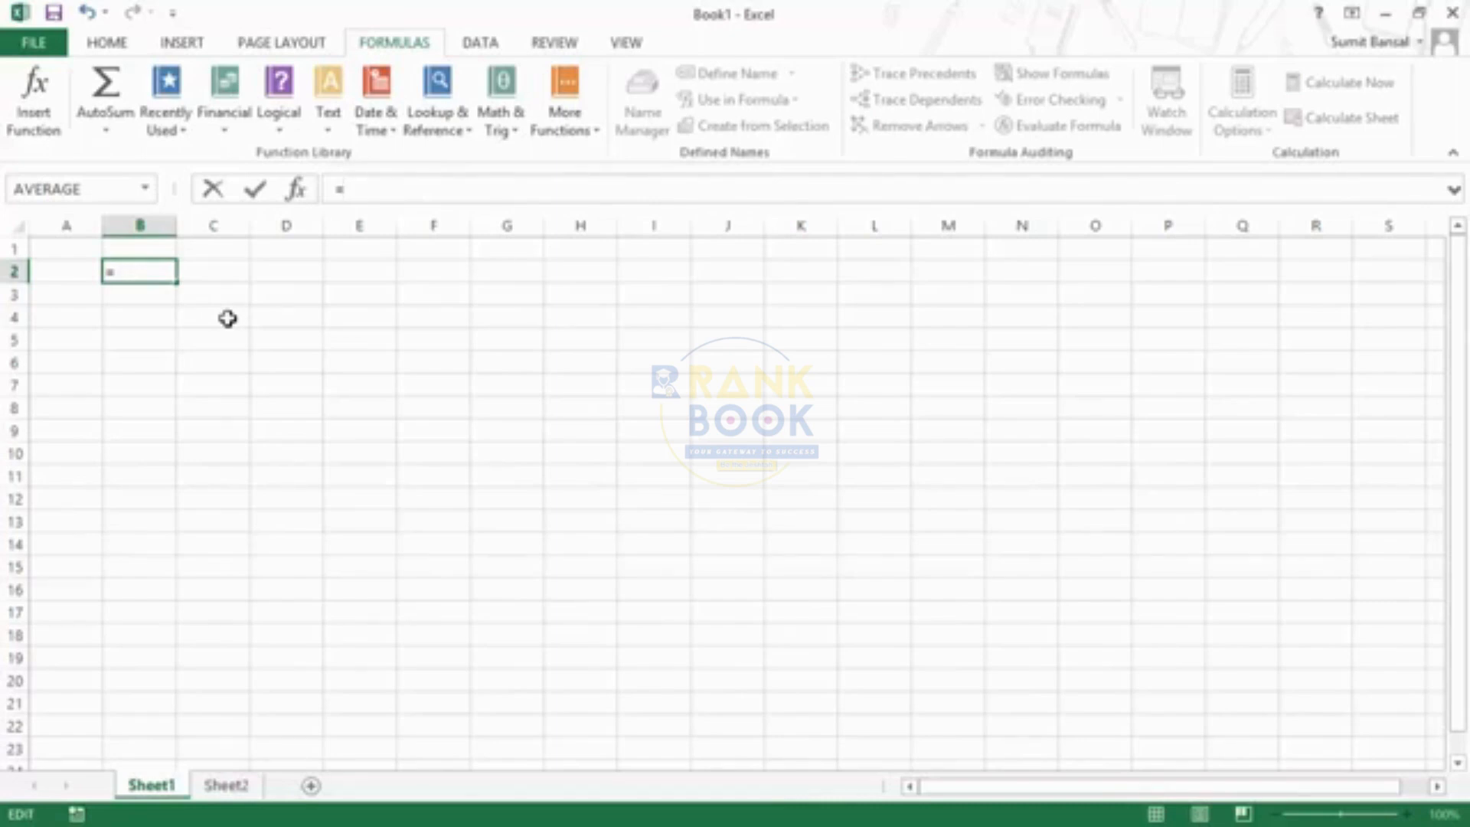
pyautogui.write('a')
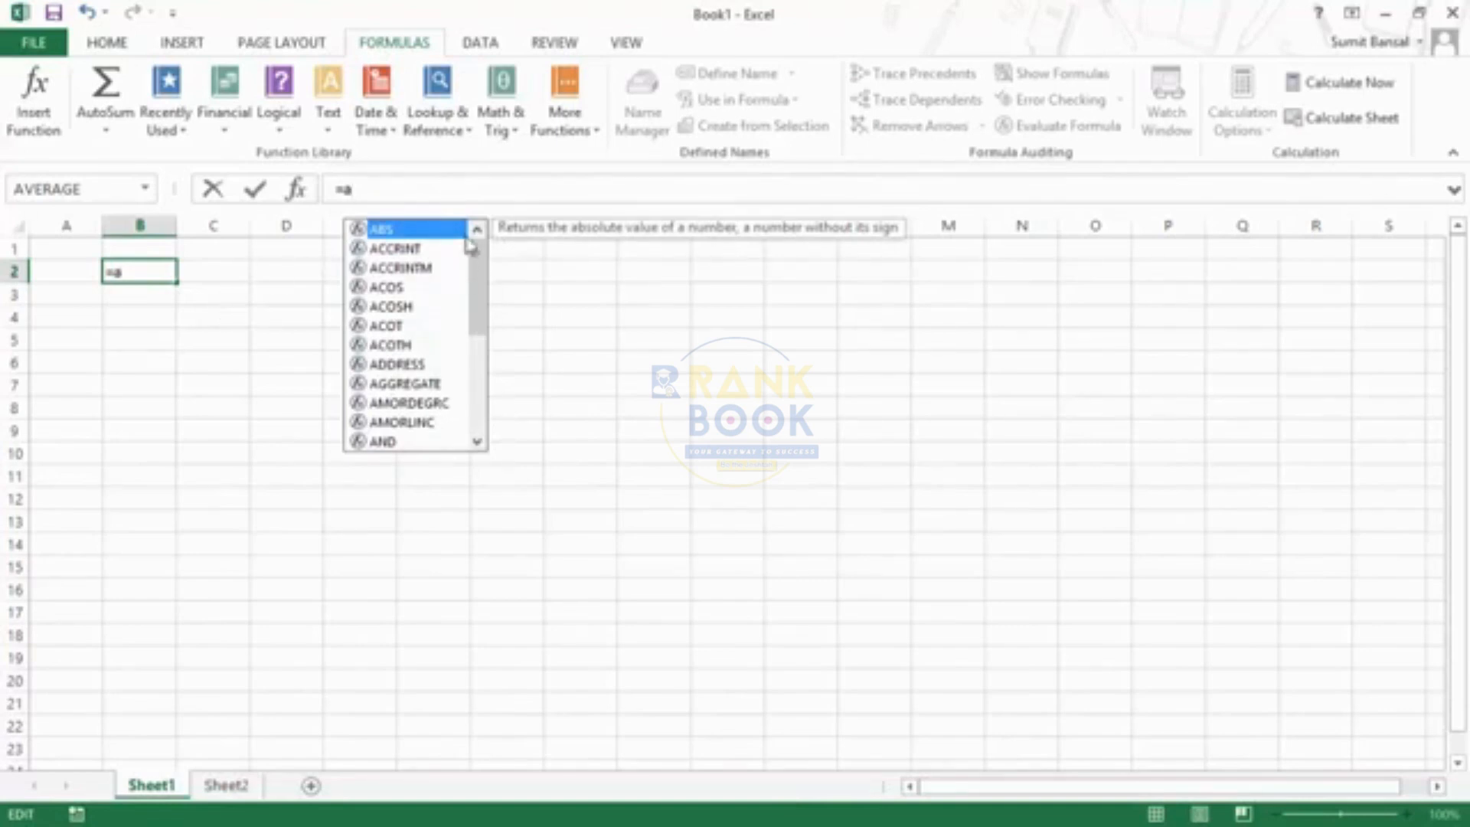
pyautogui.moveTo(478, 268)
pyautogui.mouseDown()
pyautogui.moveTo(476, 388)
pyautogui.moveTo(490, 278)
pyautogui.moveTo(475, 282)
pyautogui.moveTo(480, 401)
pyautogui.moveTo(477, 253)
pyautogui.mouseUp()
pyautogui.click(151, 273)
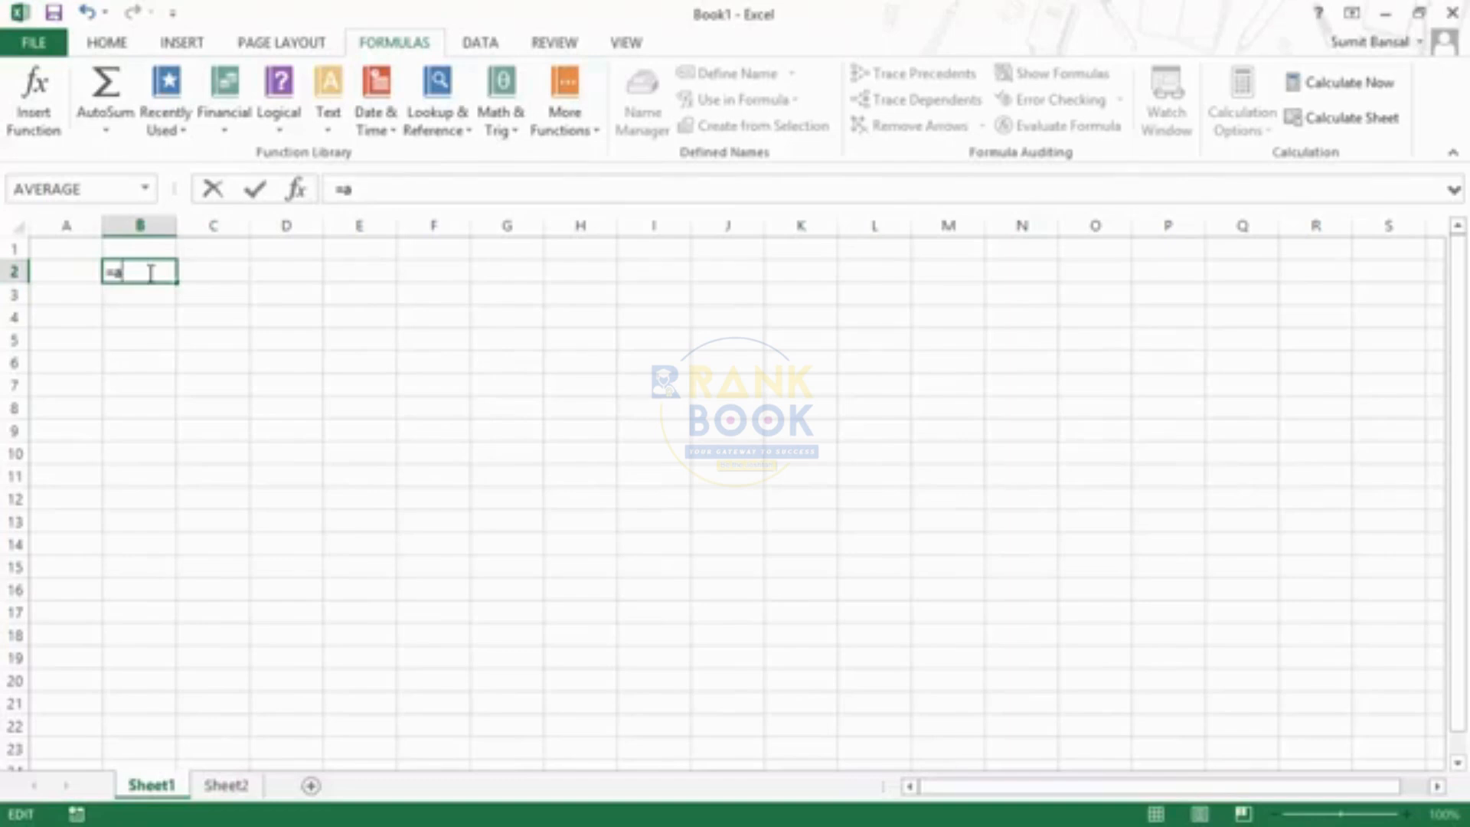
pyautogui.write('v')
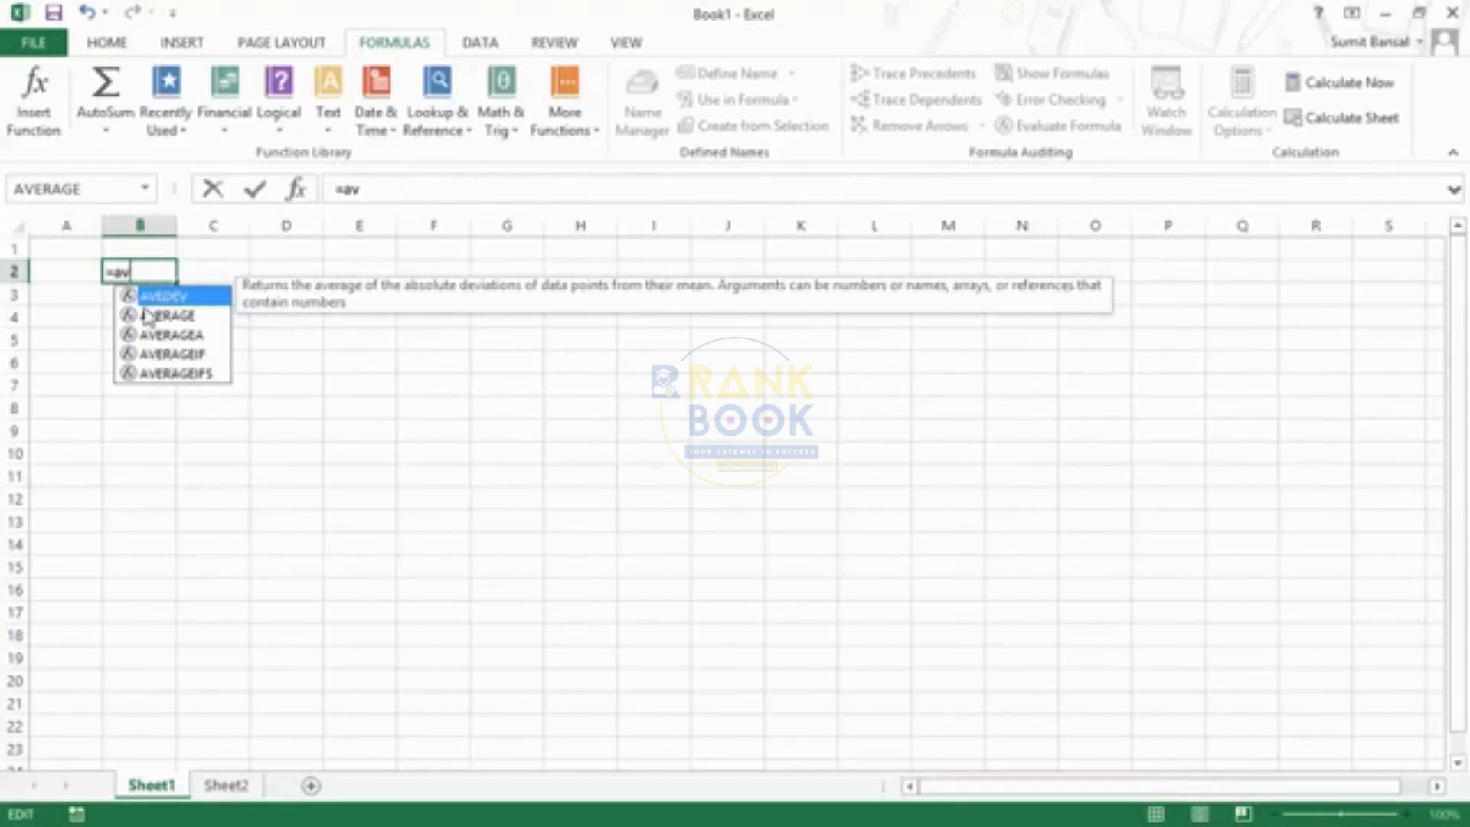
pyautogui.write('era')
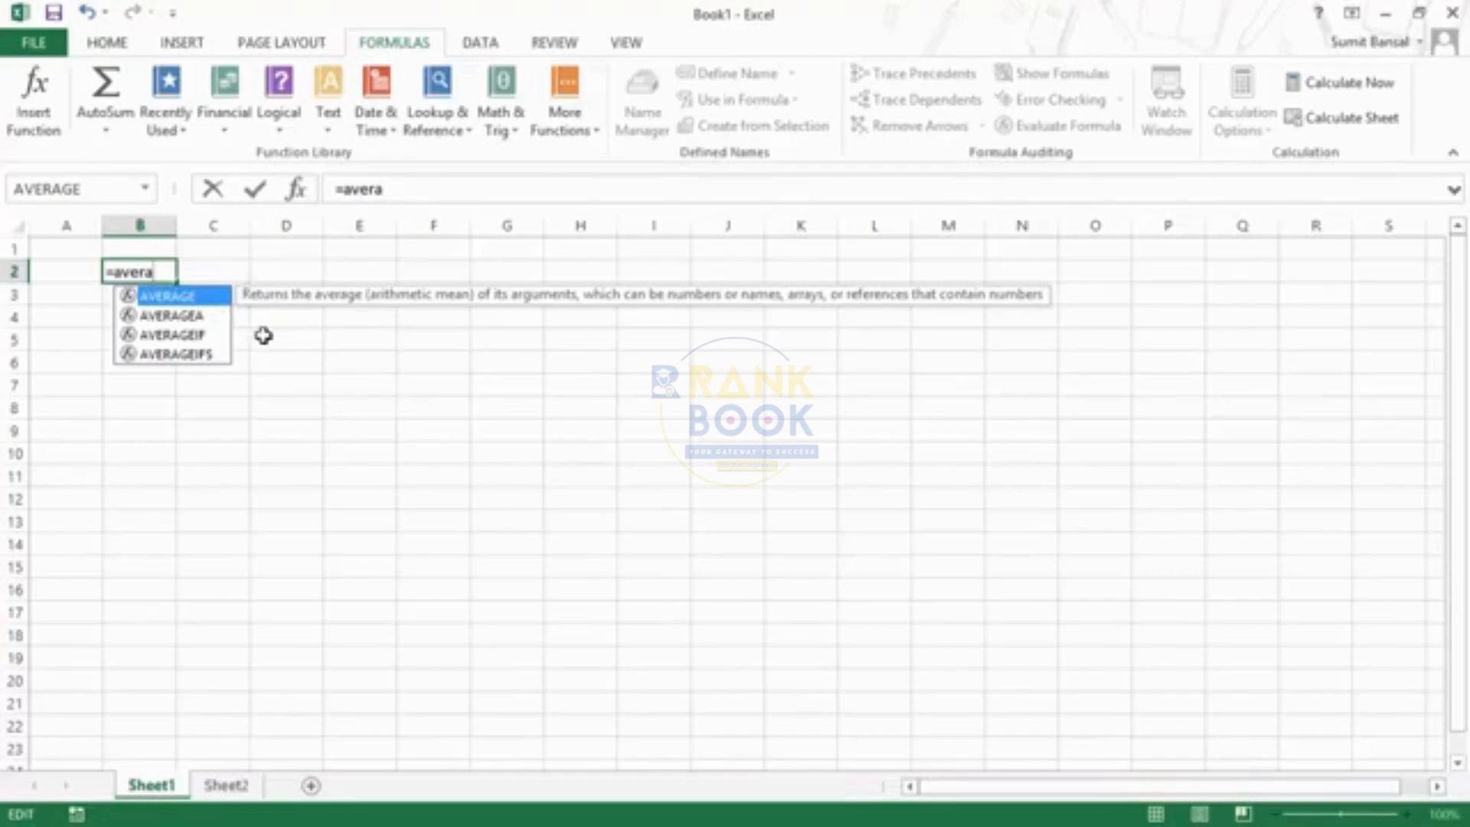
pyautogui.press('Down')
pyautogui.press('Down')
pyautogui.press('Down')
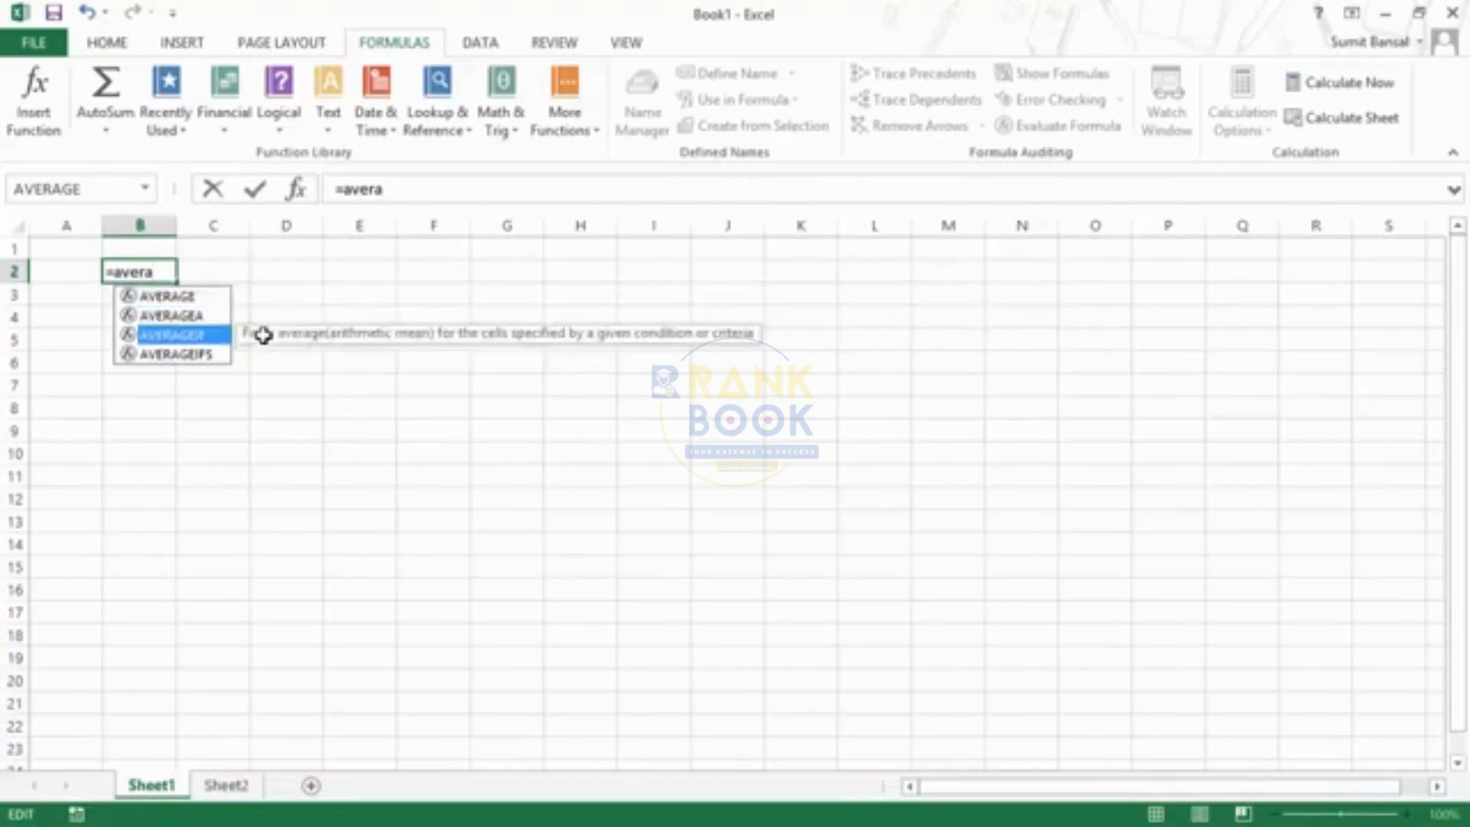
pyautogui.press('Up')
pyautogui.press('Up')
pyautogui.press('Up')
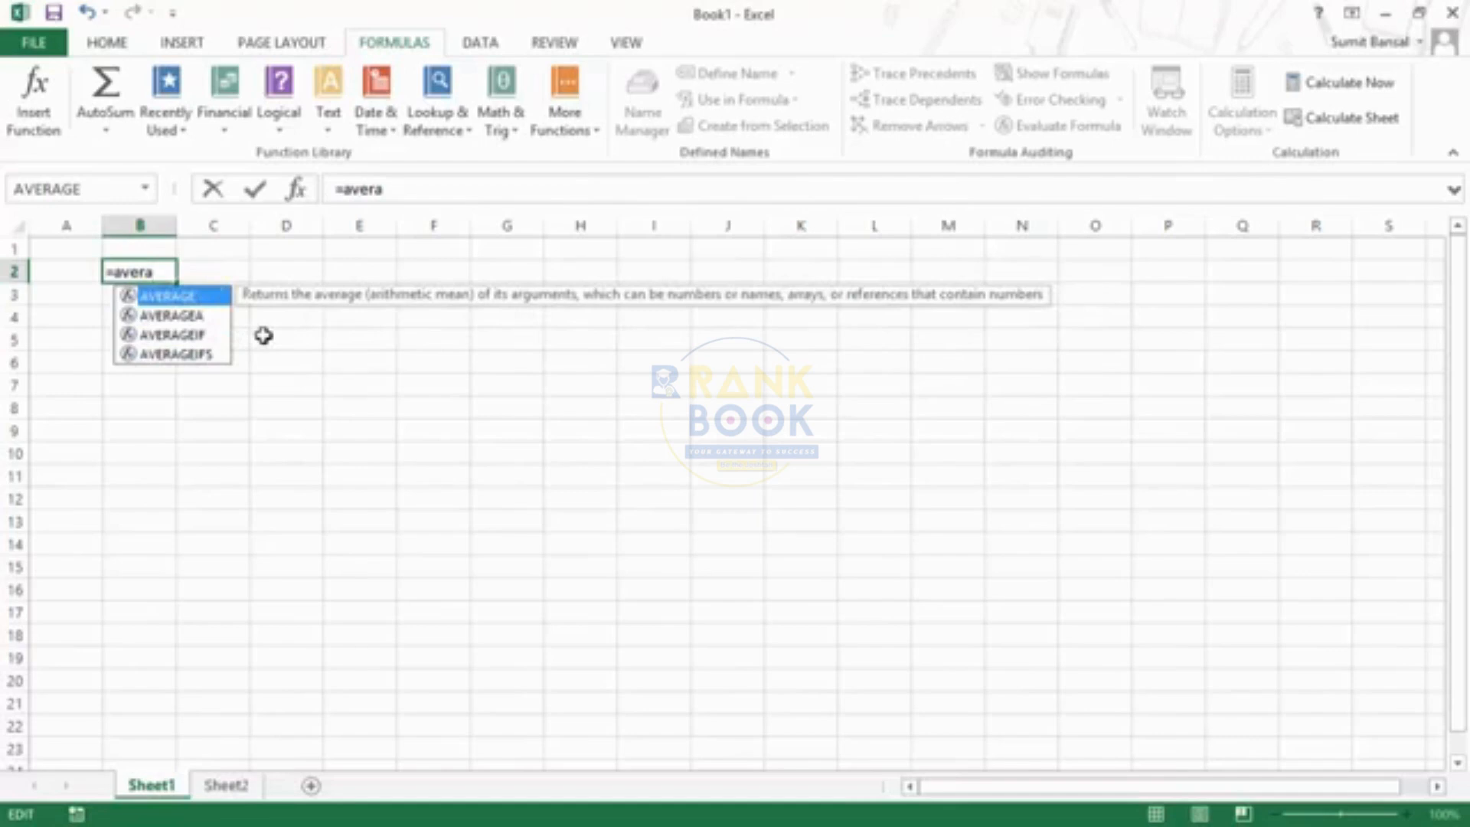
pyautogui.press('Tab')
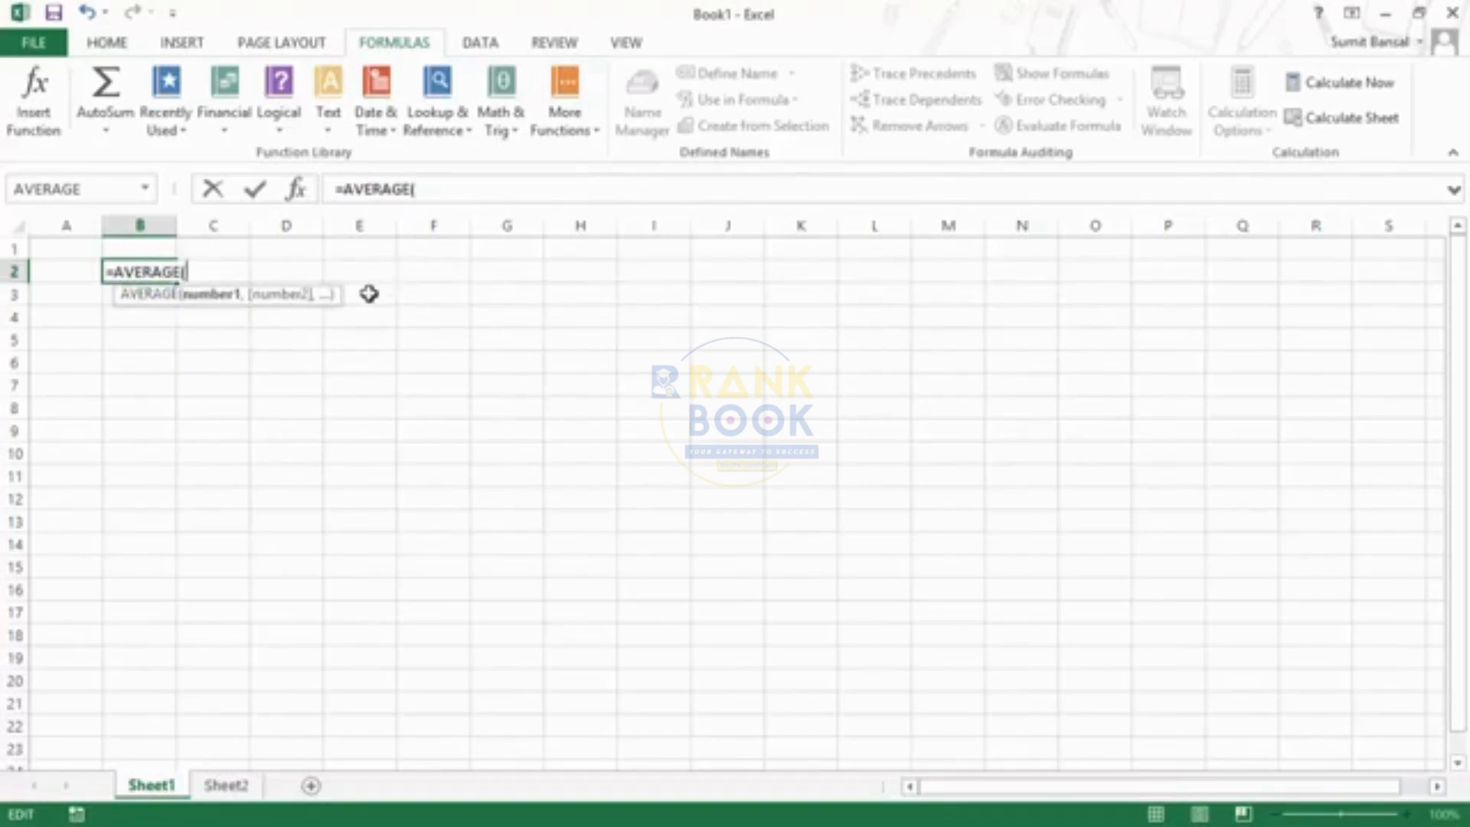
# Check the Help article for AVERAGE, then open its Function Arguments dialog and move it aside
pyautogui.click(143, 302)
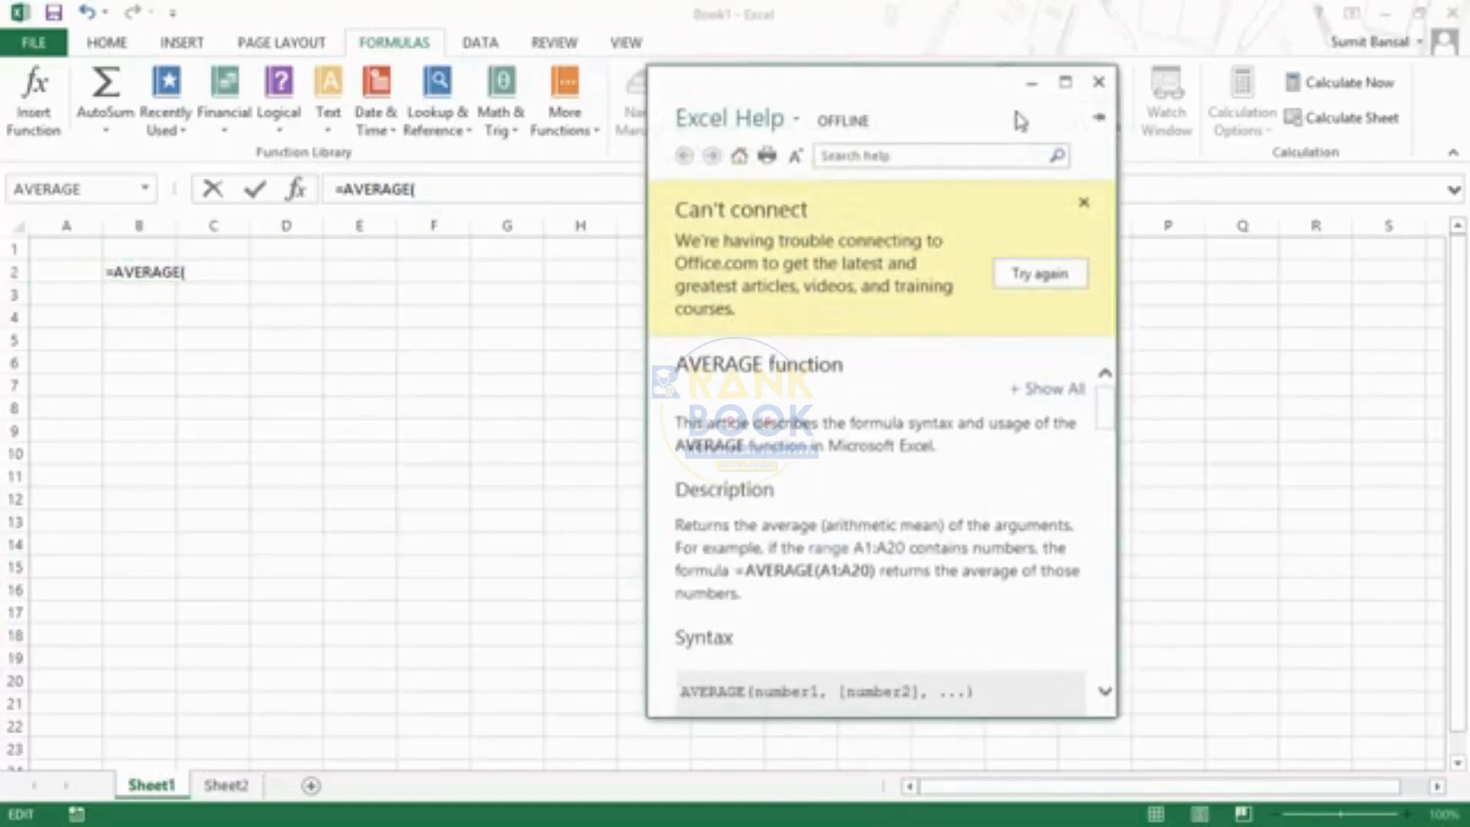
pyautogui.click(1100, 89)
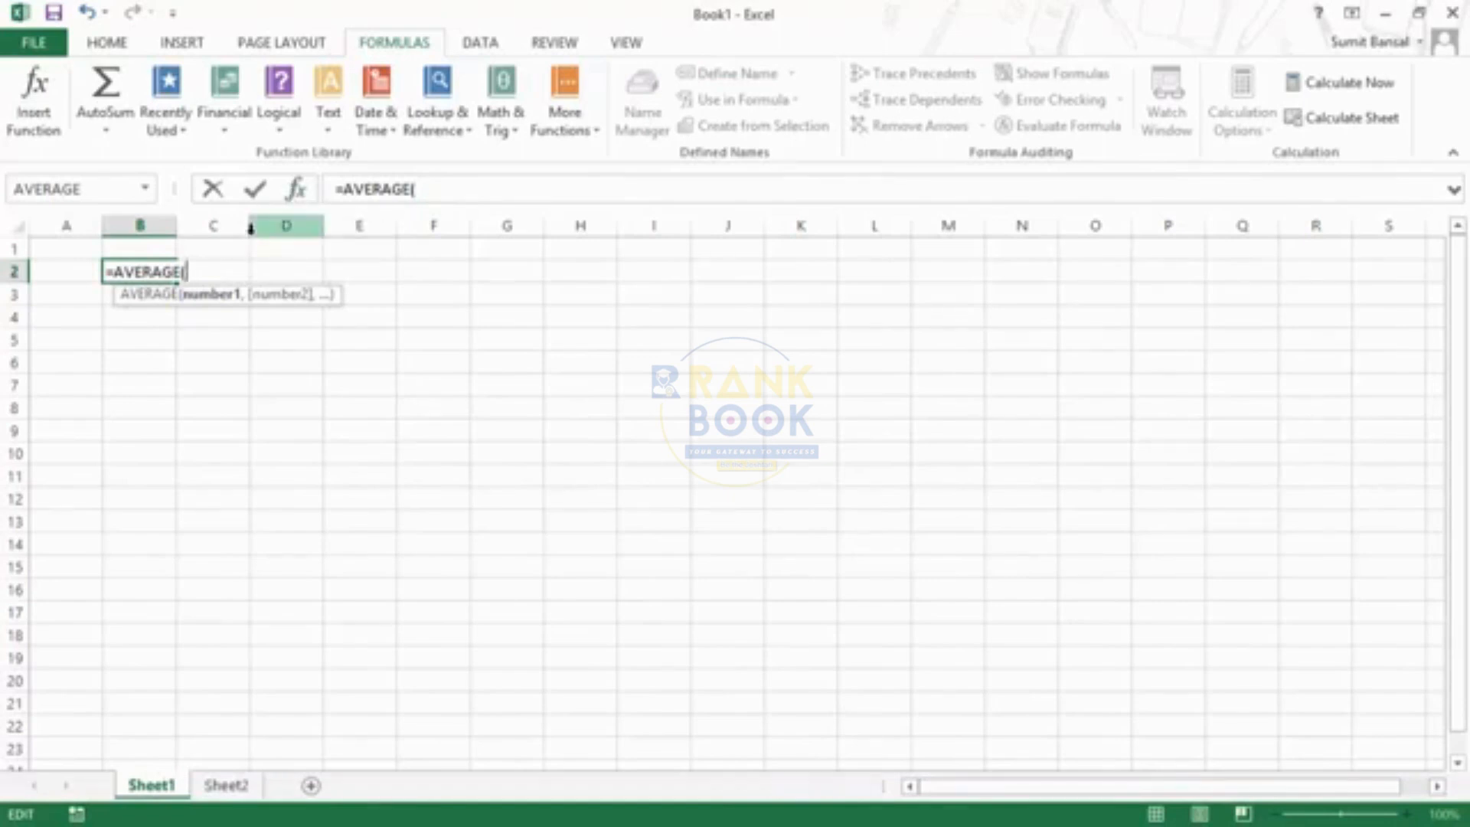
pyautogui.hotkey('ctrl', 'a')
pyautogui.moveTo(590, 240); pyautogui.dragTo(497, 270)
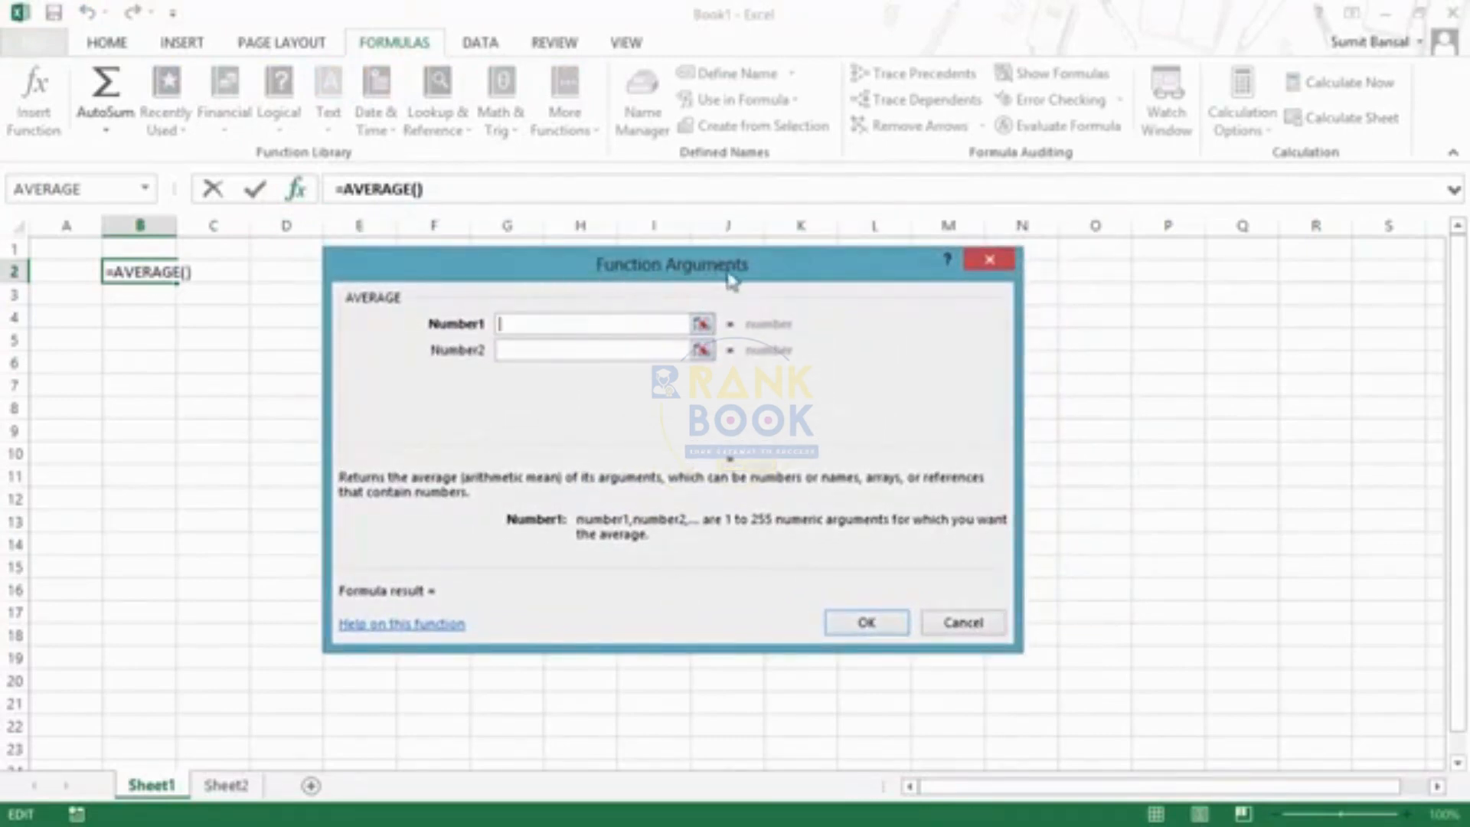
# Type =AVERAGE(10,20) directly into B2 so it shows 15
pyautogui.click(561, 350)
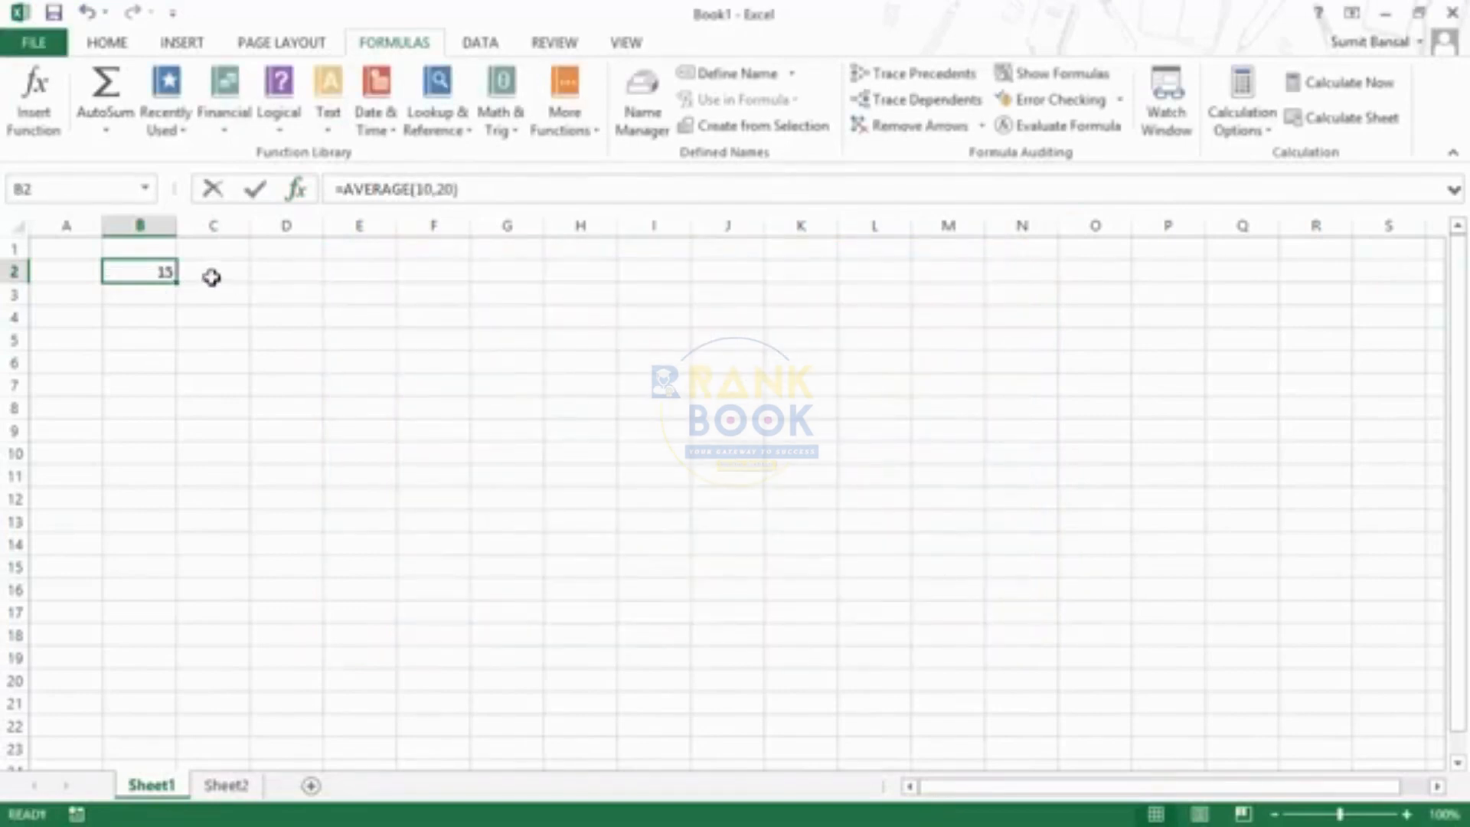
pyautogui.press('F2')
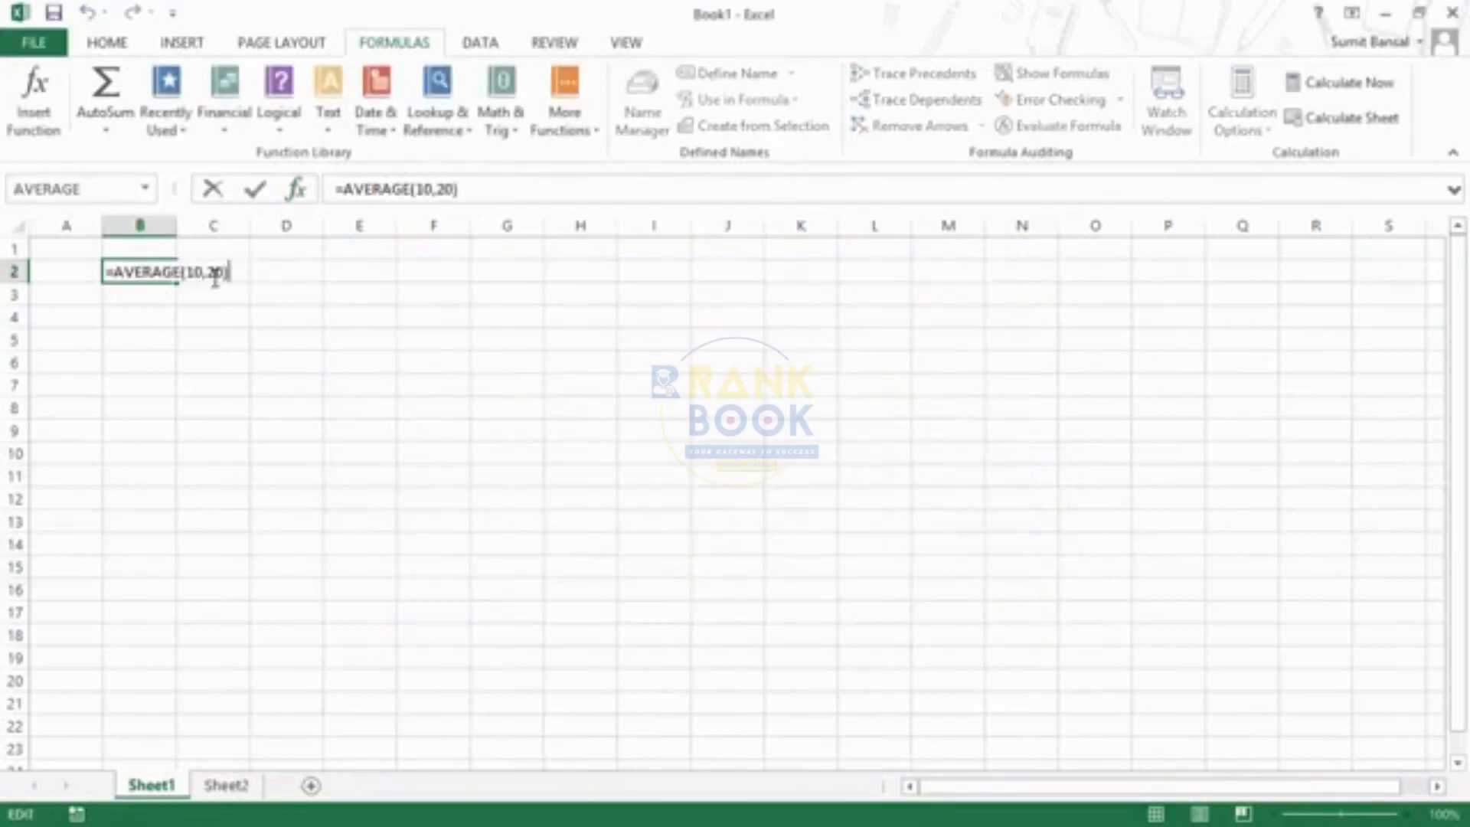
pyautogui.press('Escape')
pyautogui.write('=avera')
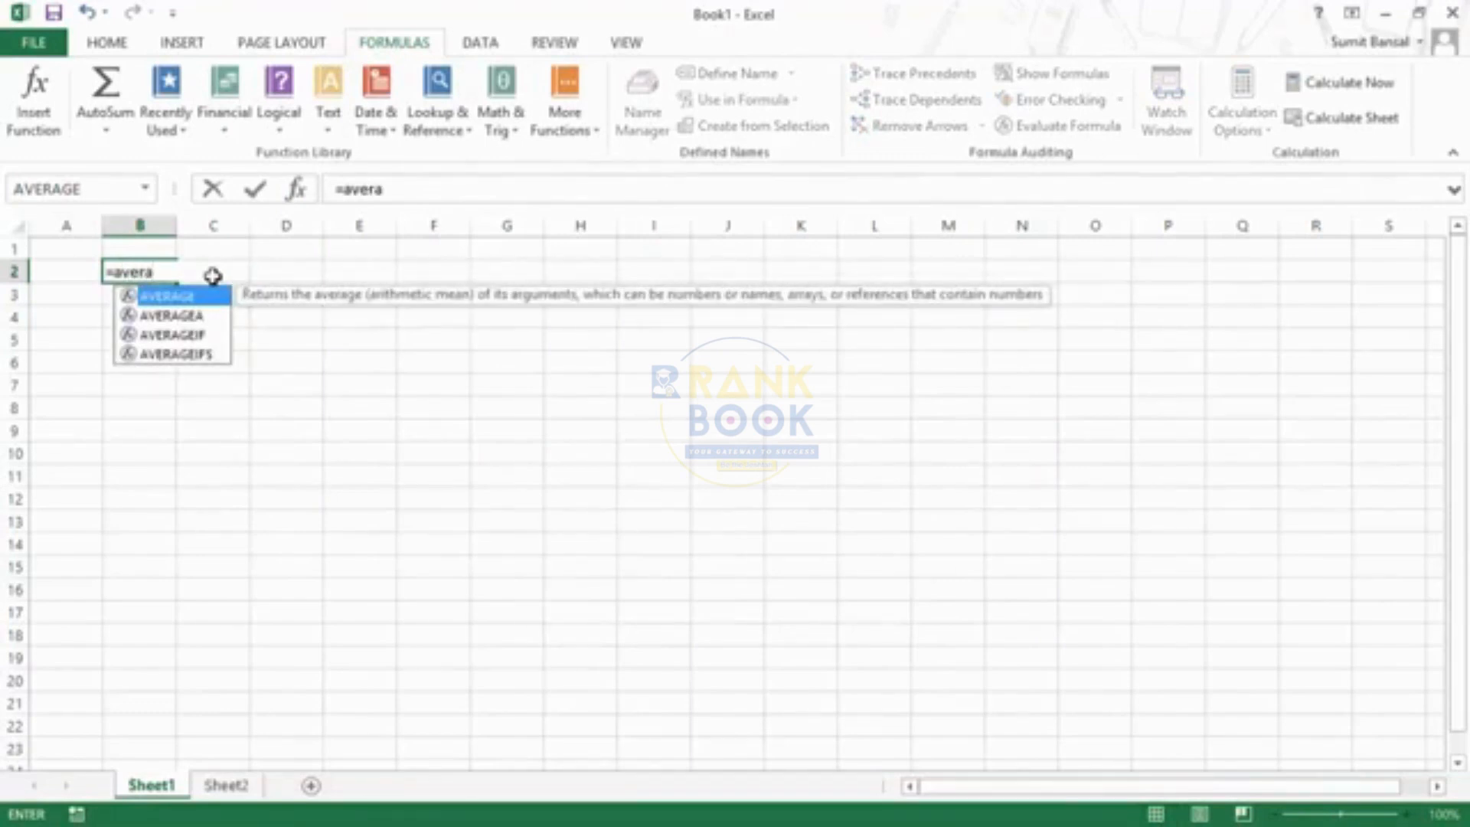
pyautogui.press('Tab')
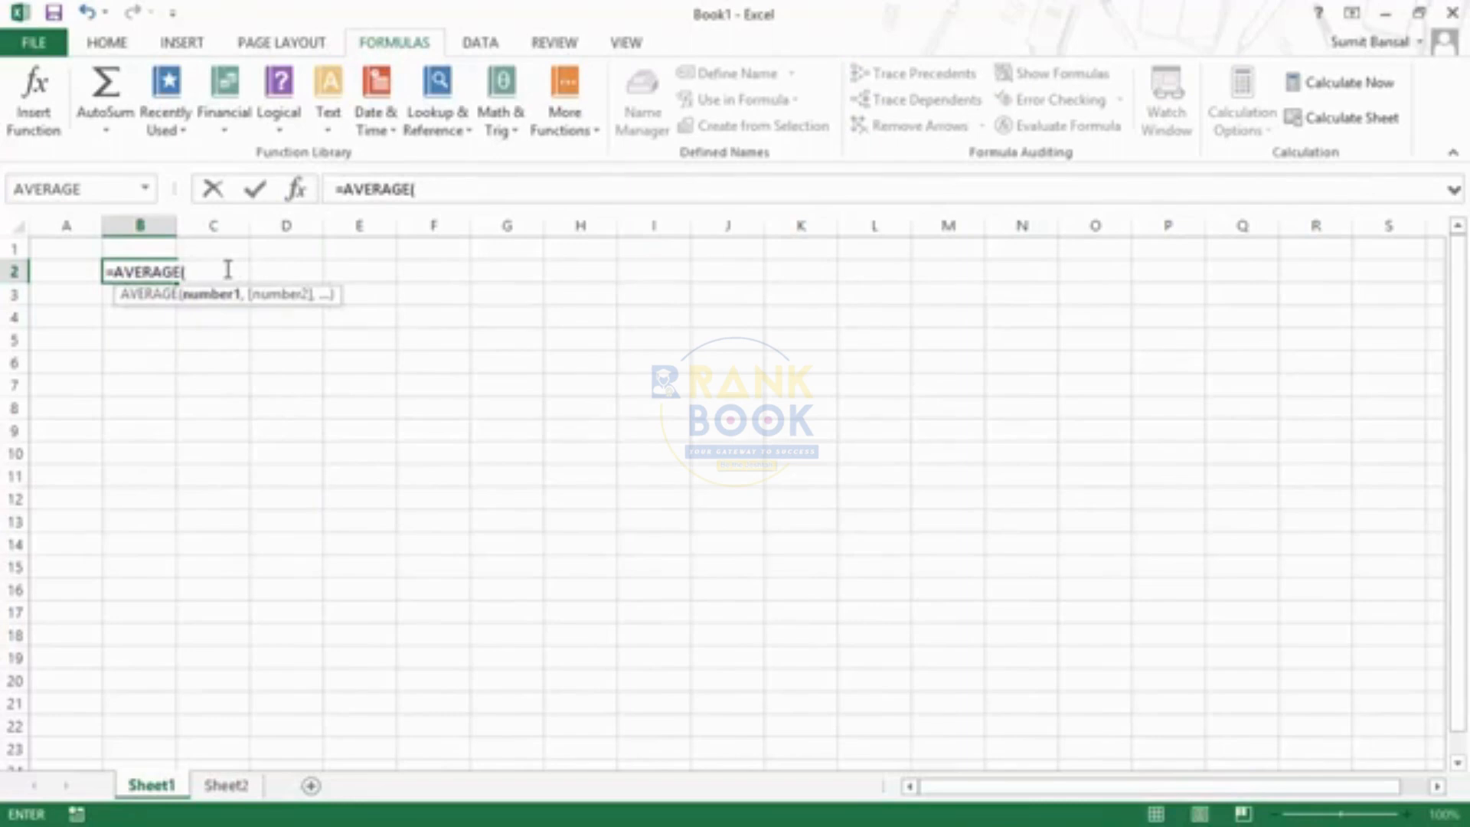
pyautogui.write('10,')
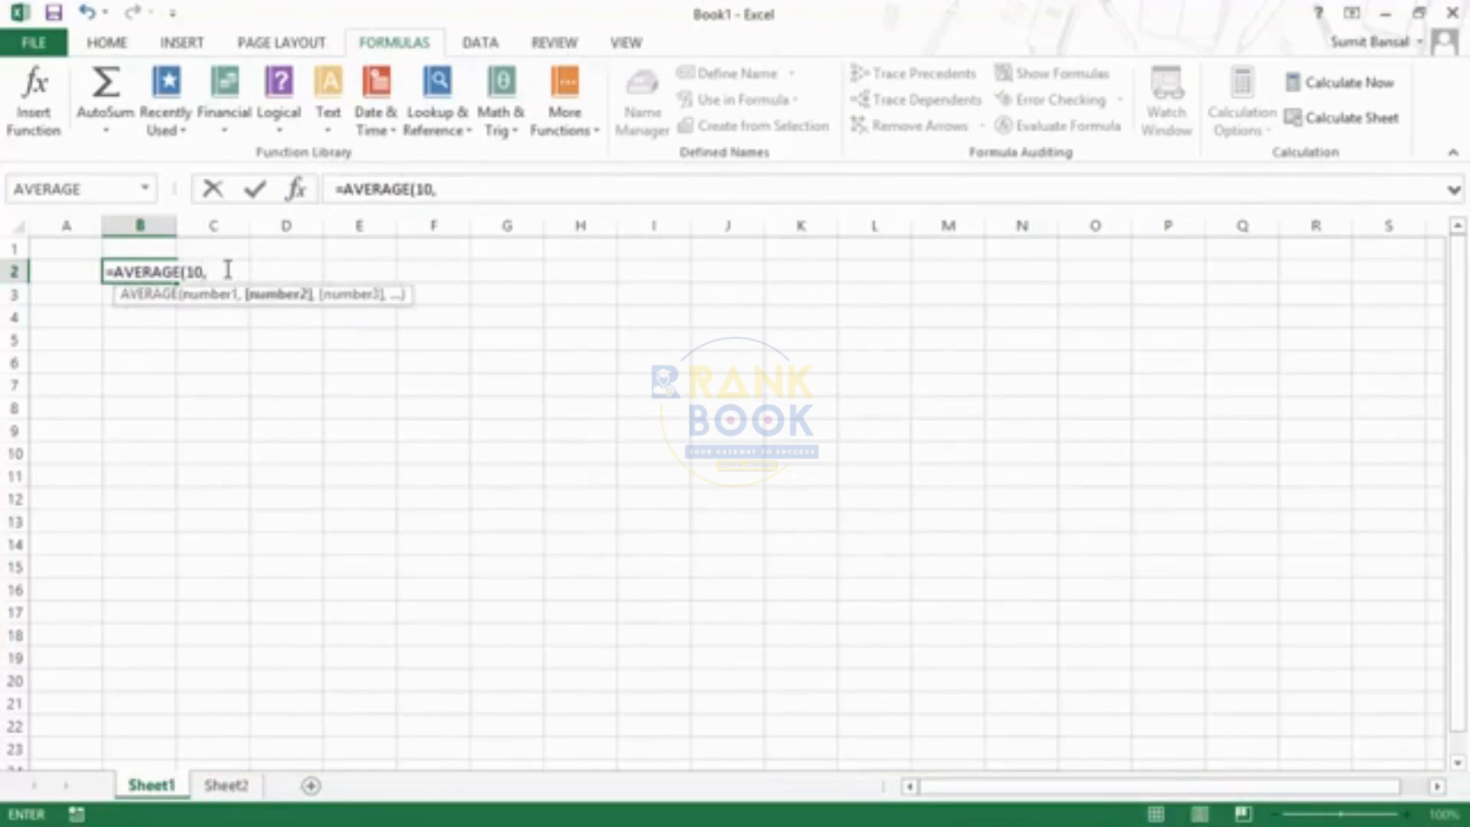
pyautogui.write('20)')
pyautogui.press('Return')
pyautogui.click(139, 271)
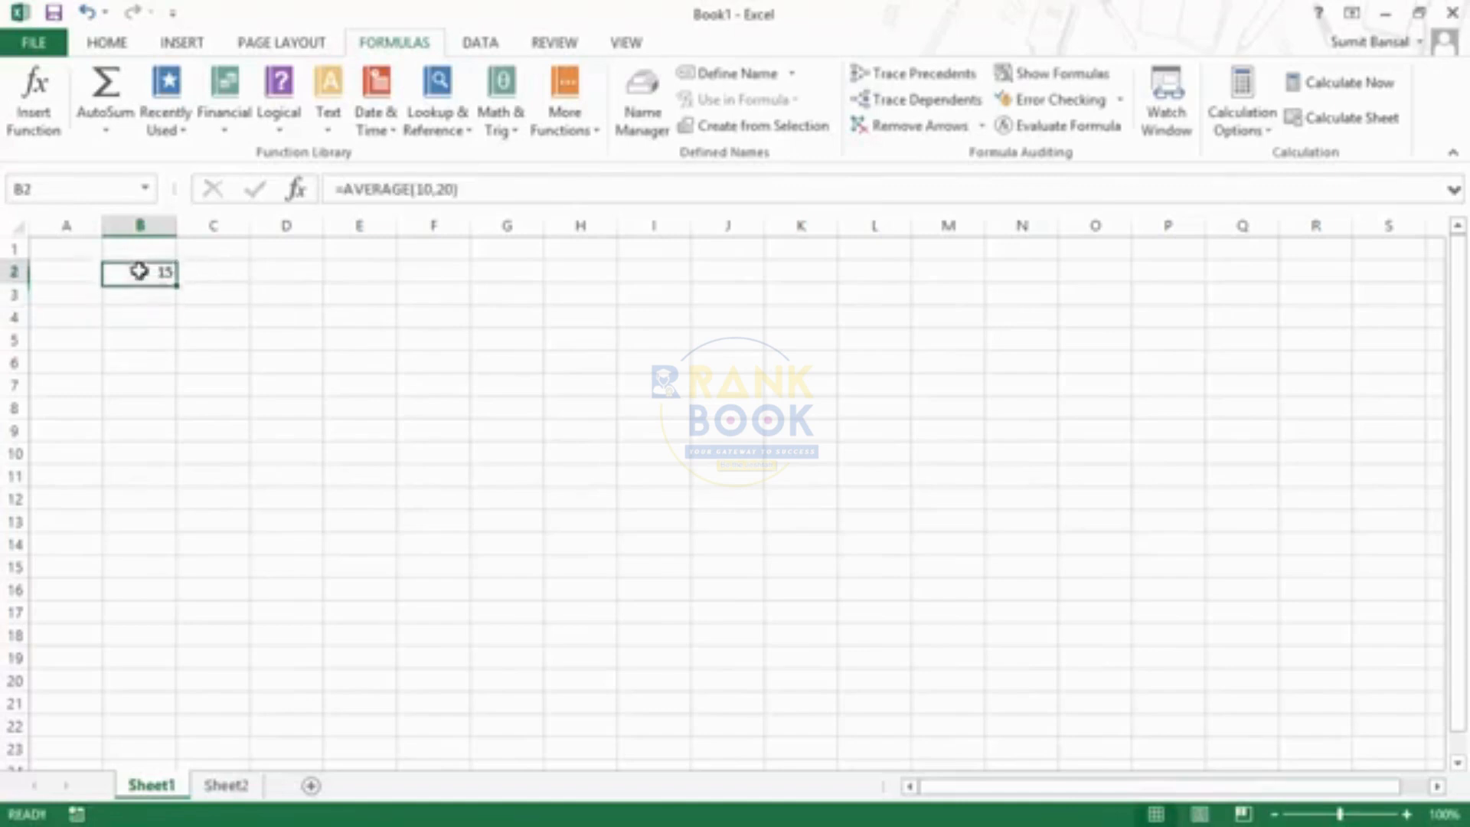
pyautogui.click(300, 251)
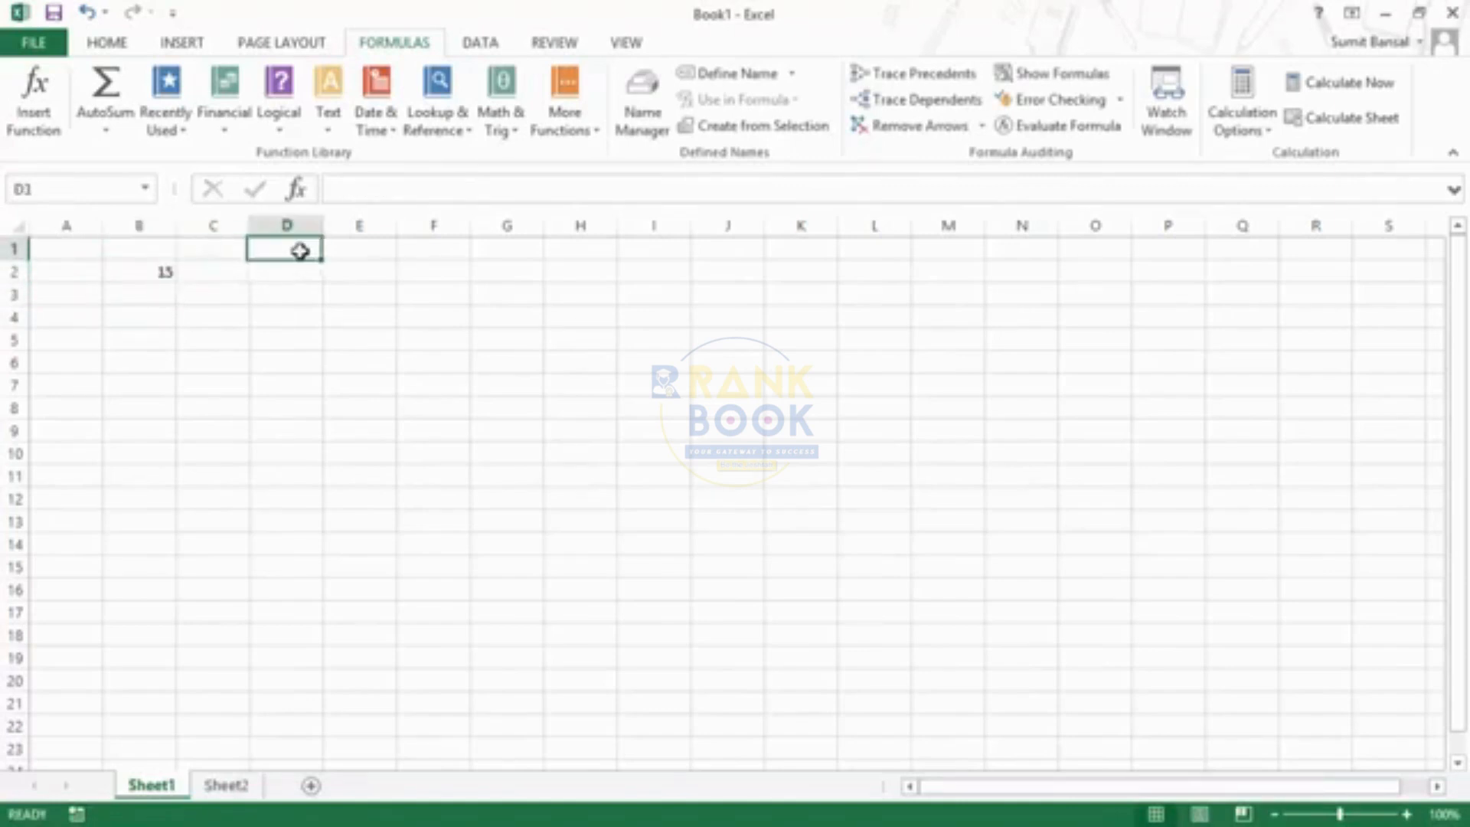
# Enter 10 in D1 and 20 in D2
pyautogui.write('10')
pyautogui.press('Return')
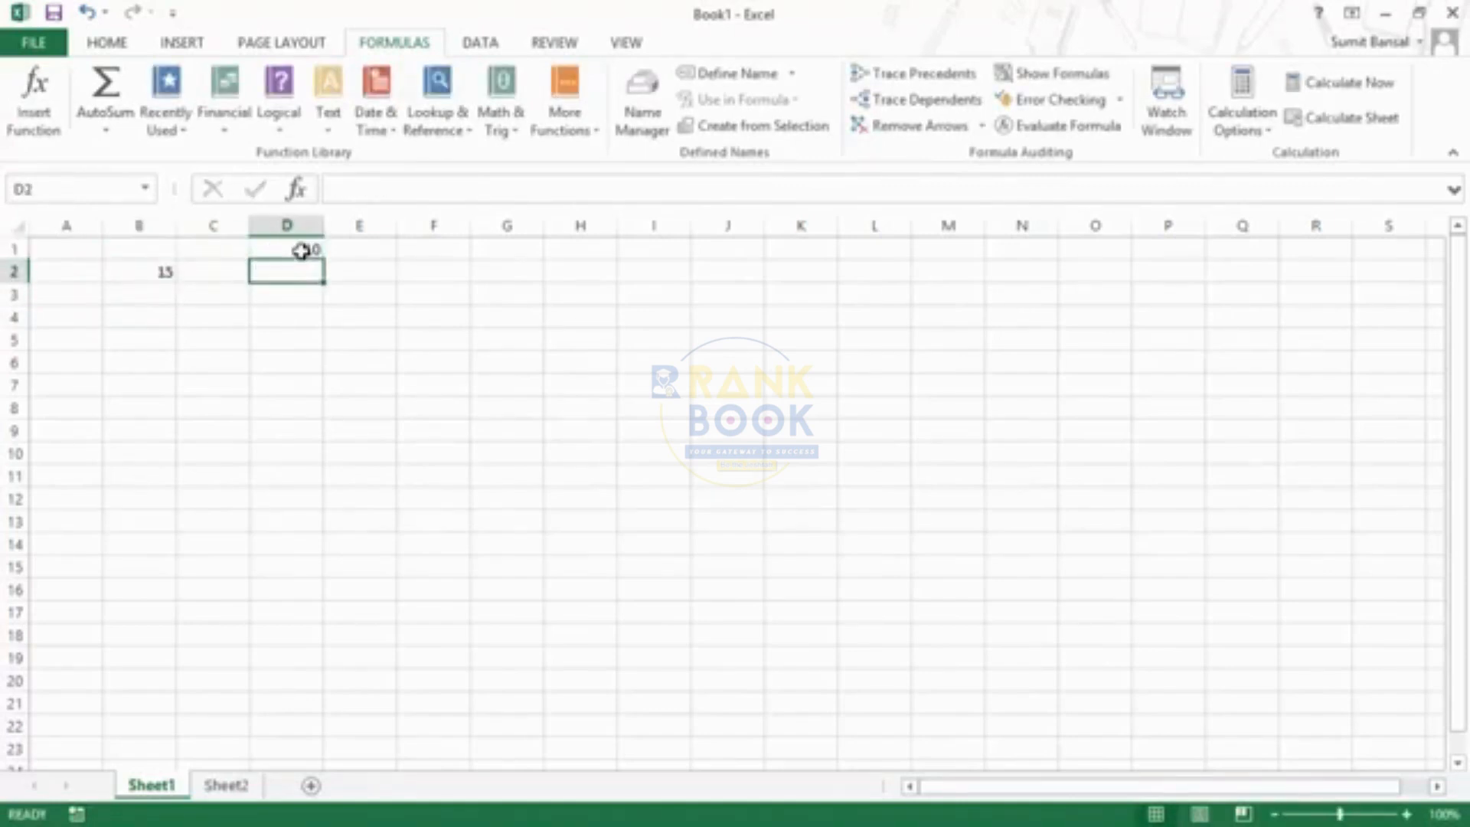
pyautogui.write('20')
pyautogui.press('Return')
# Change B2's formula to =AVERAGE(D1,D2) using the cell references
pyautogui.press('Left')
pyautogui.press('Left')
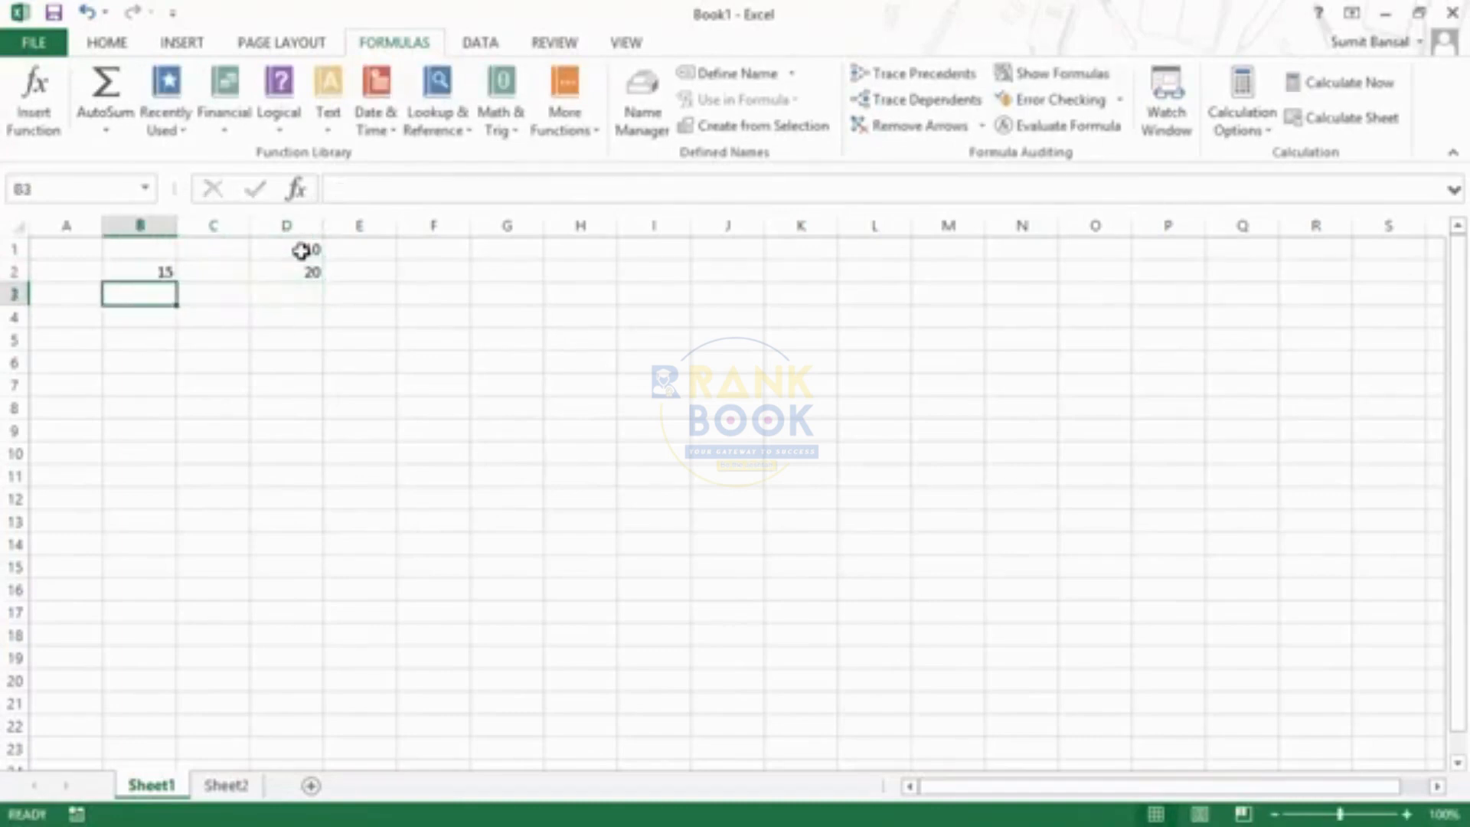
pyautogui.press('Up')
pyautogui.press('F2')
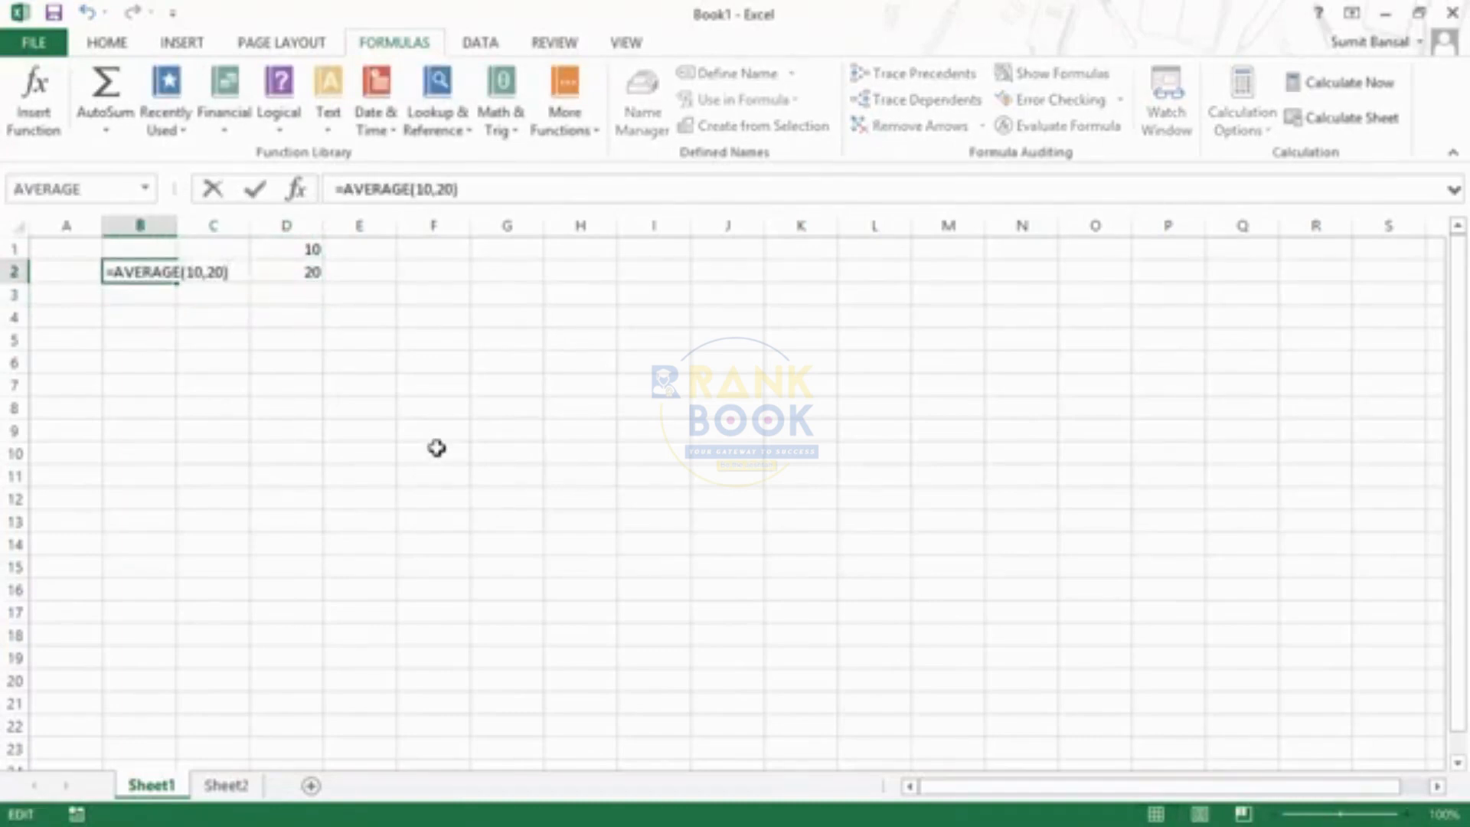
pyautogui.press('BackSpace')
pyautogui.press('BackSpace')
pyautogui.press('BackSpace')
pyautogui.press('BackSpace')
pyautogui.press('BackSpace')
pyautogui.press('BackSpace')
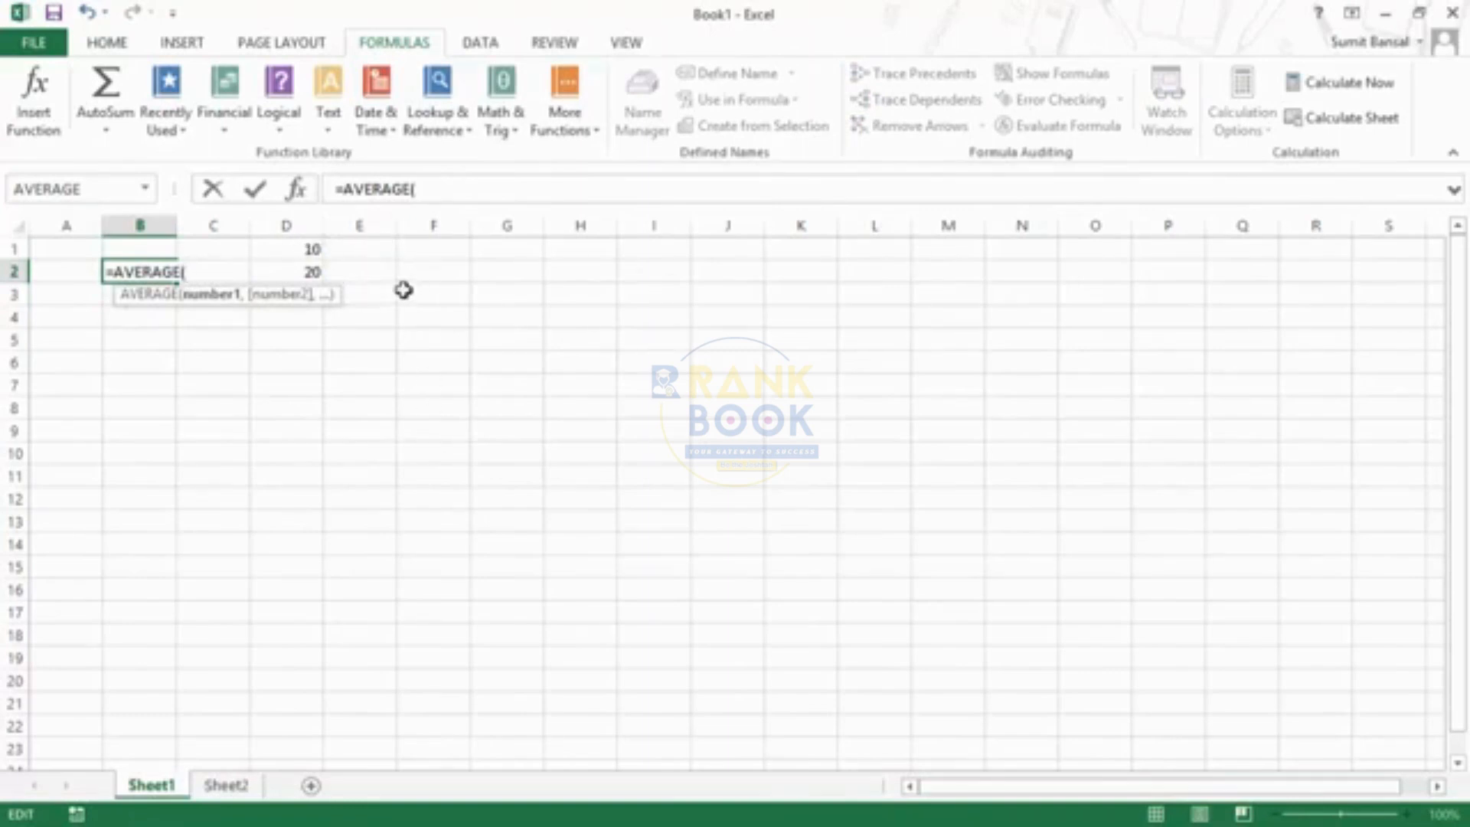
pyautogui.click(303, 252)
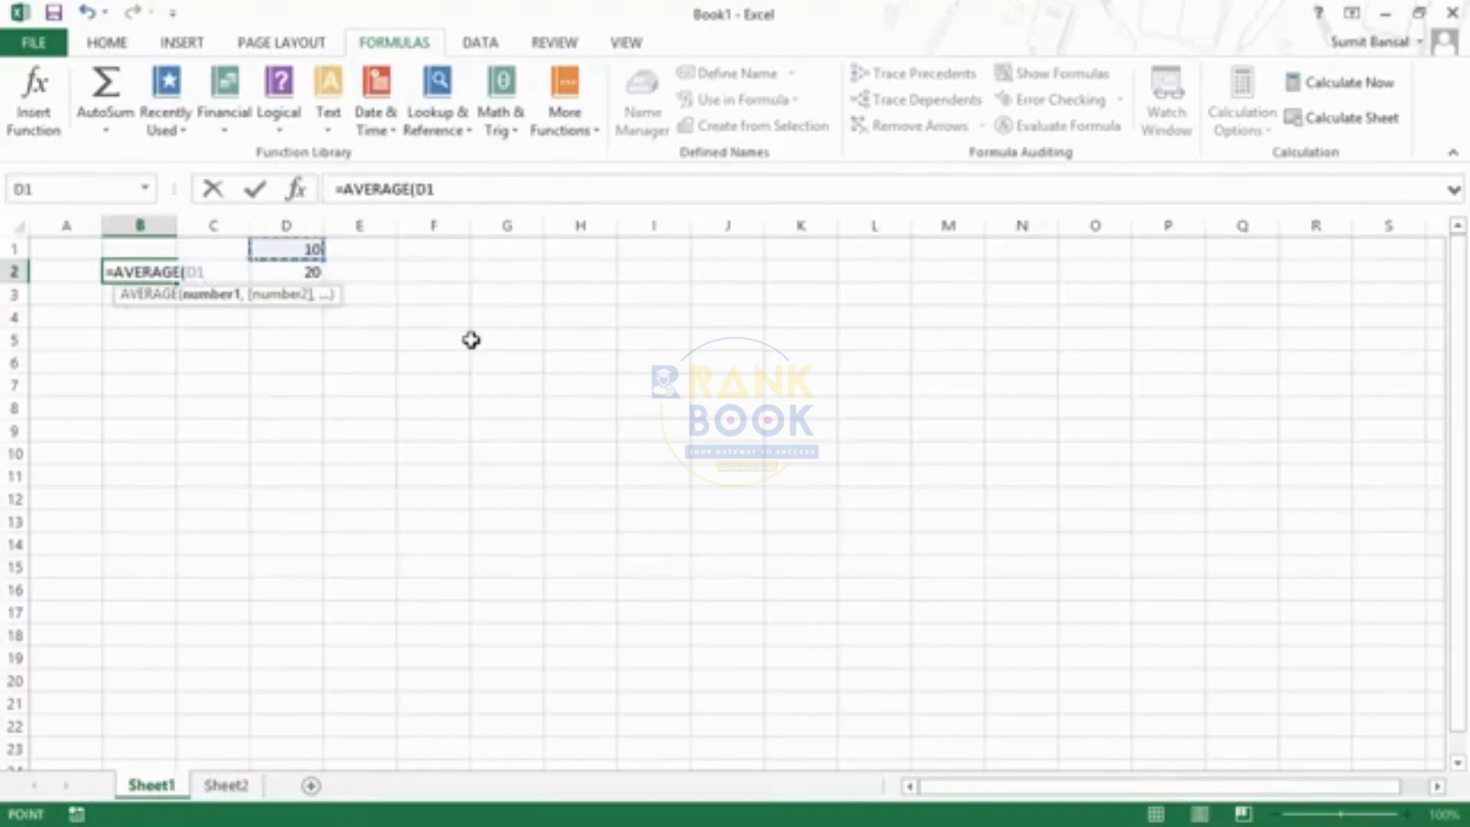
pyautogui.write(',')
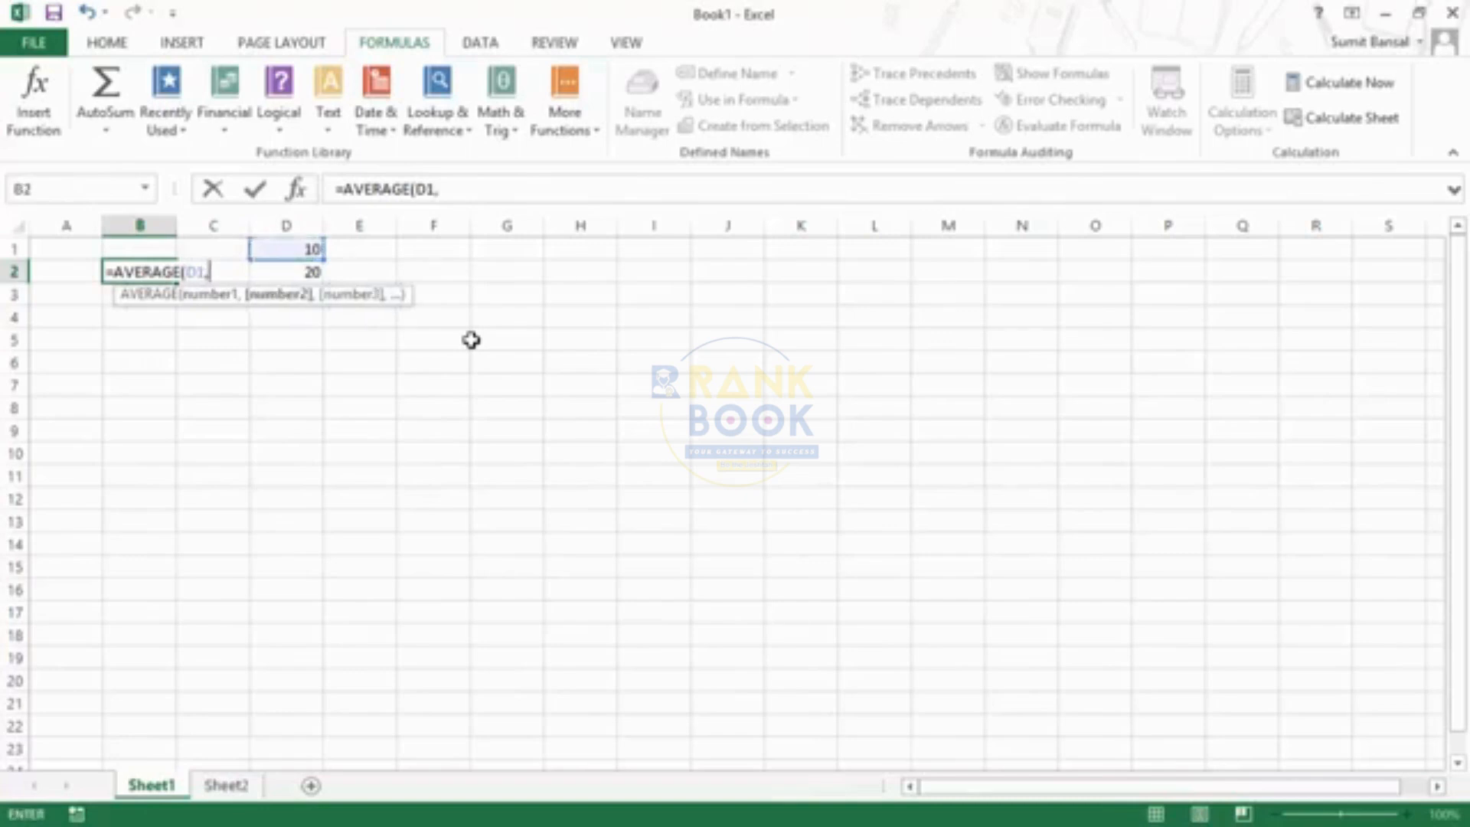
pyautogui.click(311, 268)
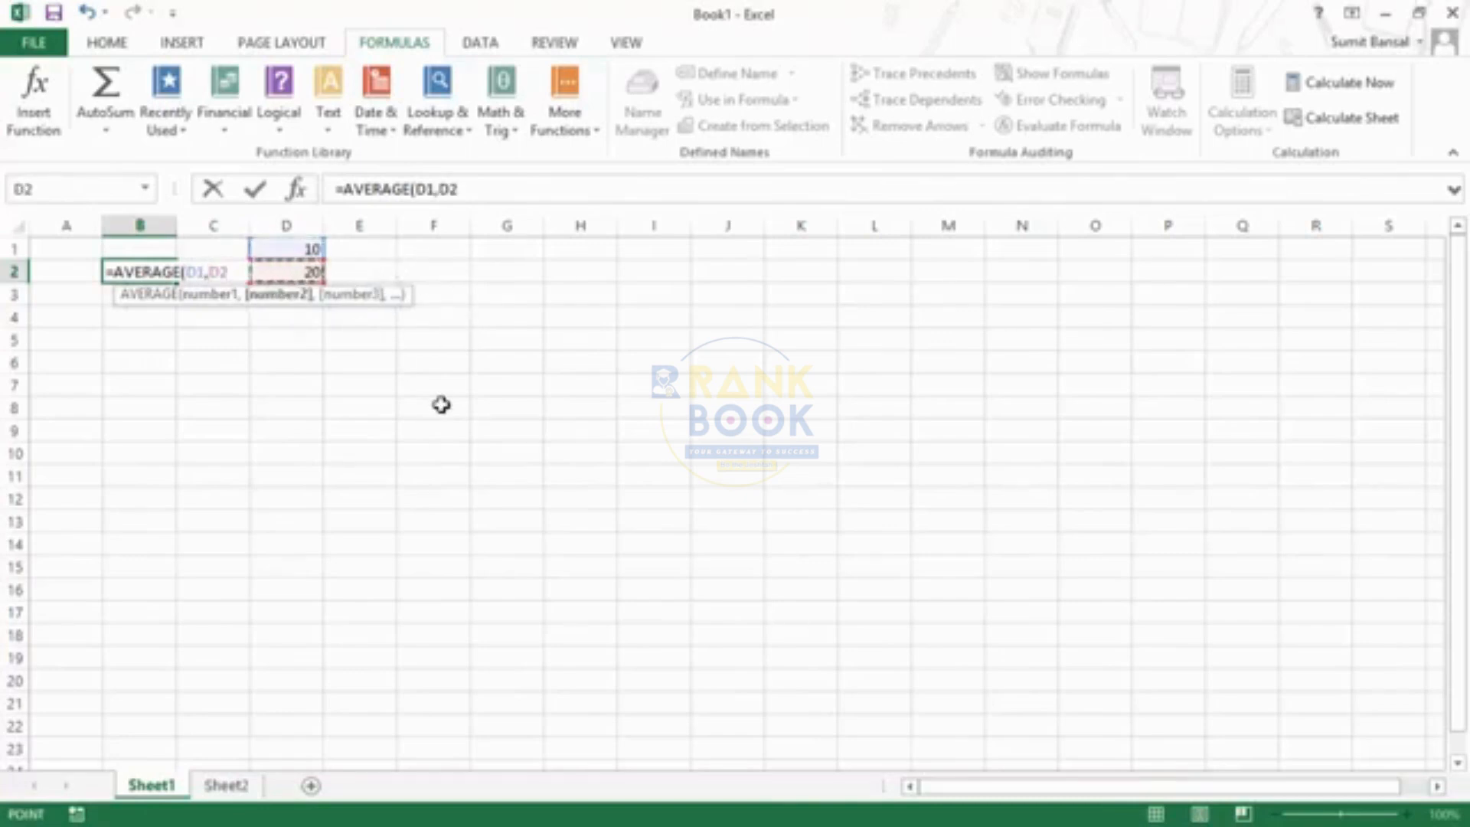
pyautogui.write(')')
pyautogui.press('Return')
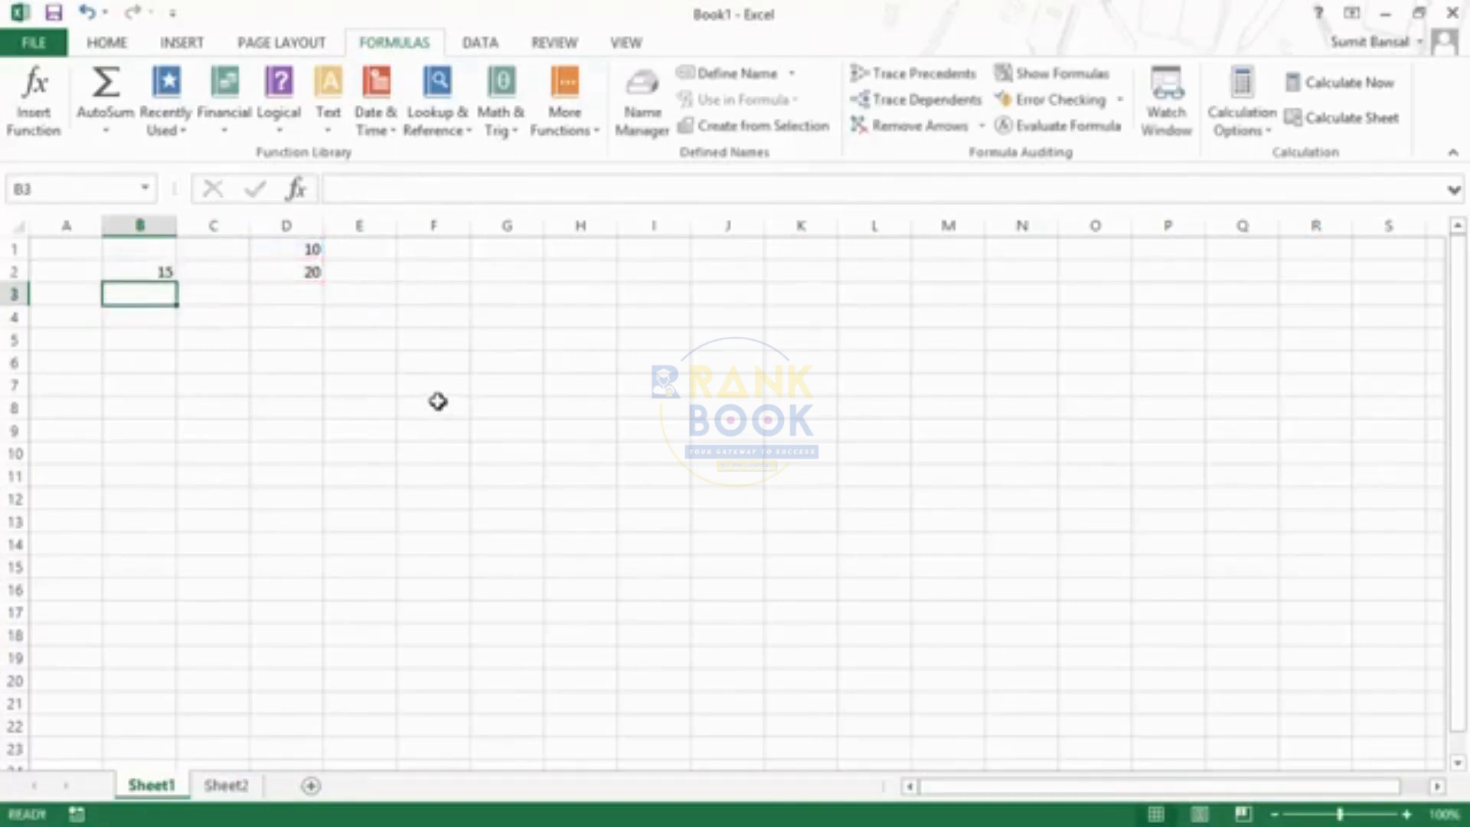
# Rewrite B2 as the range formula =AVERAGE(D1:D2), then select D1:D2 to compare
pyautogui.click(134, 269)
pyautogui.doubleClick(142, 272)
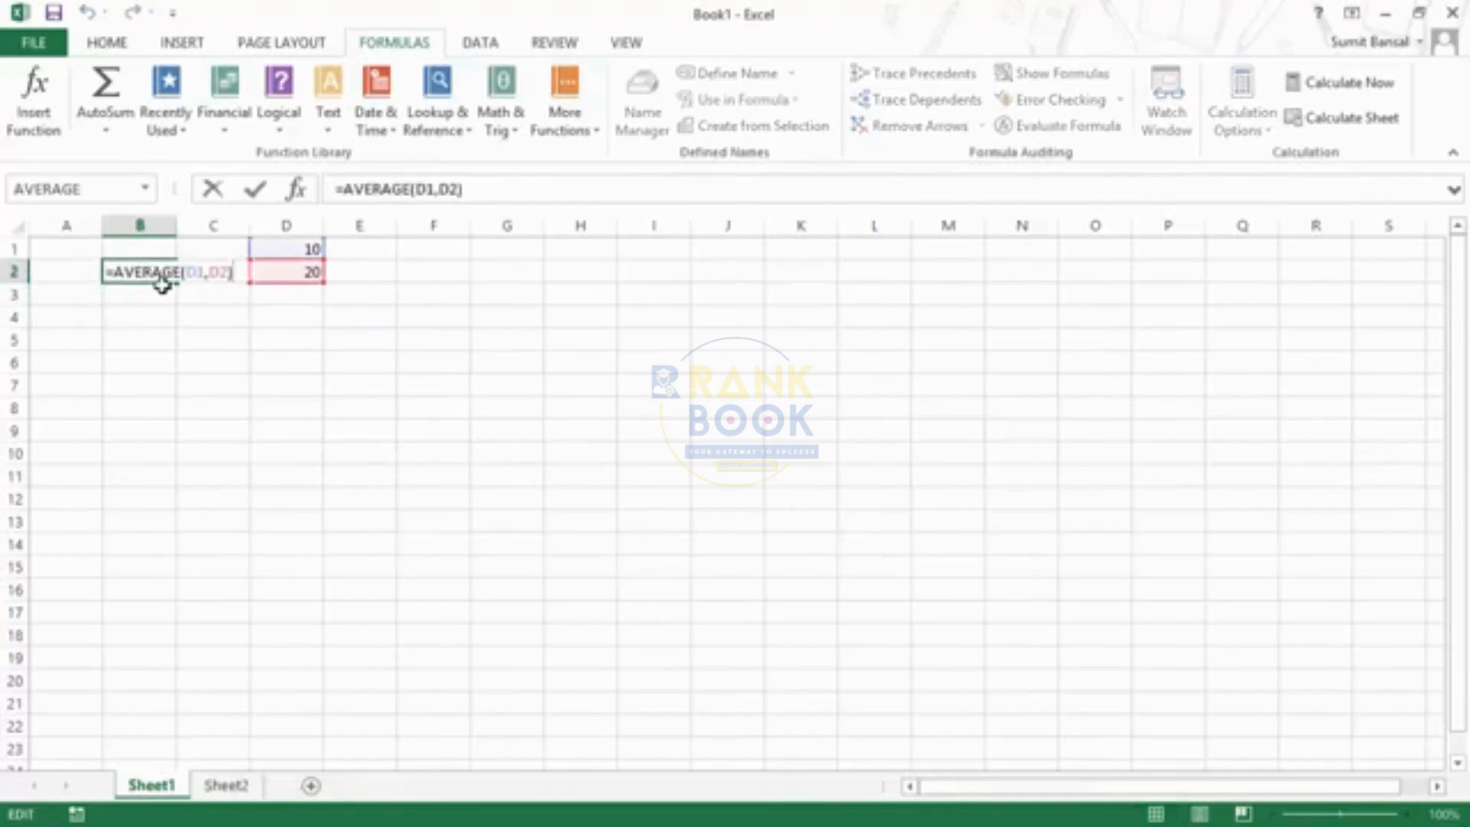
pyautogui.press('BackSpace')
pyautogui.press('BackSpace')
pyautogui.press('BackSpace')
pyautogui.press('BackSpace')
pyautogui.press('BackSpace')
pyautogui.press('BackSpace')
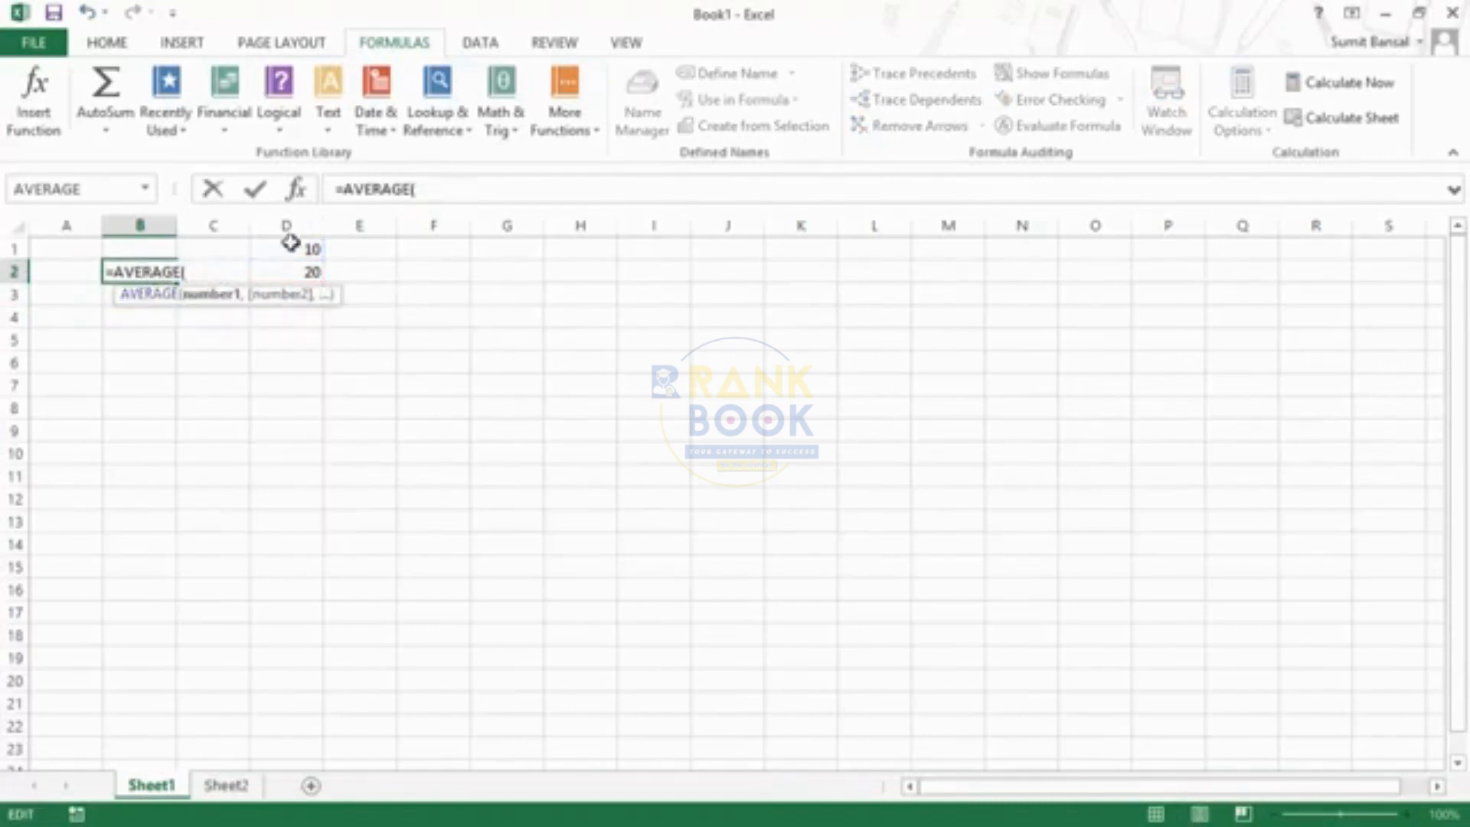
pyautogui.moveTo(292, 244); pyautogui.dragTo(292, 271)
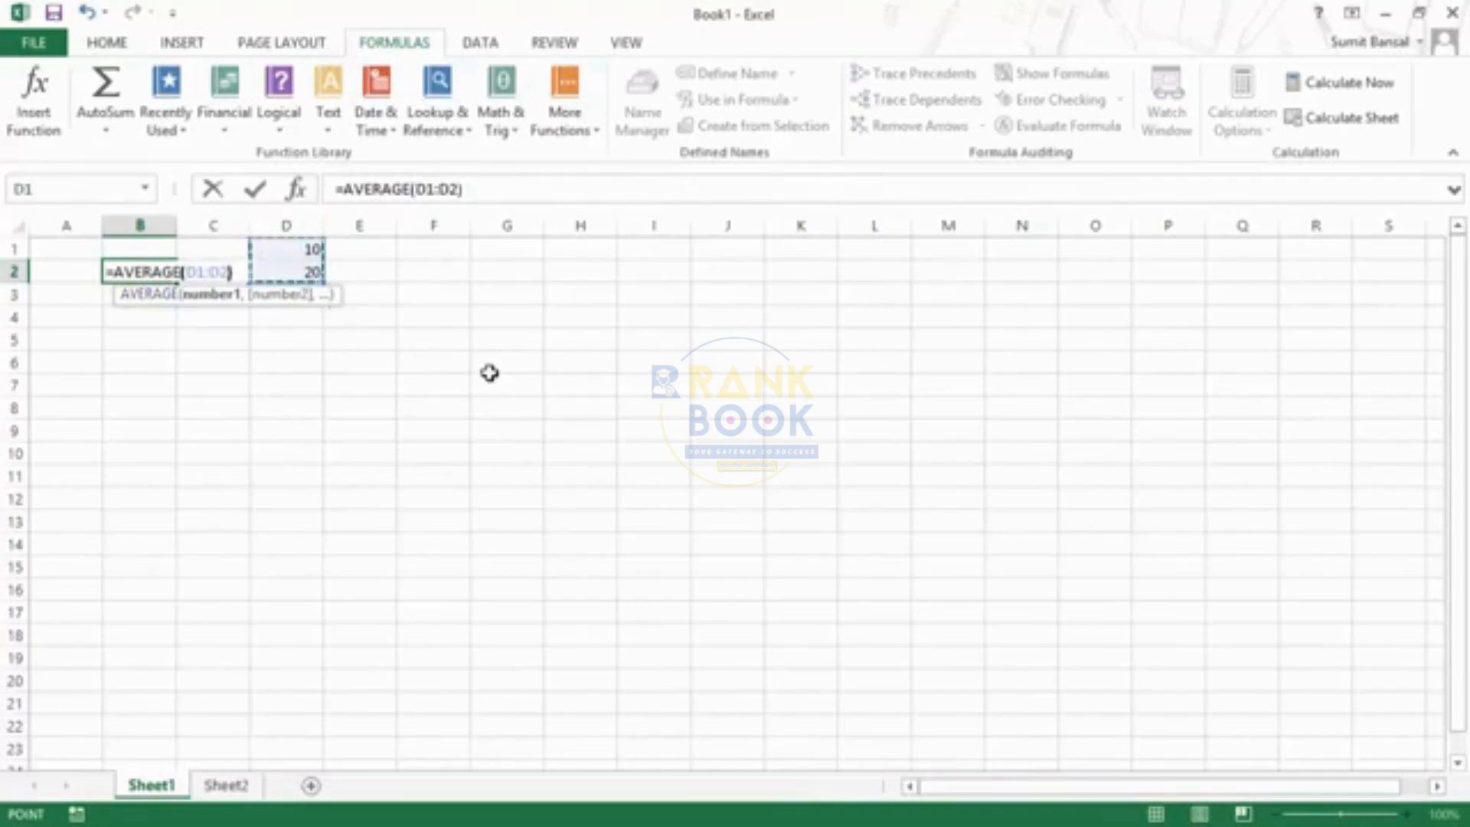
pyautogui.write(')')
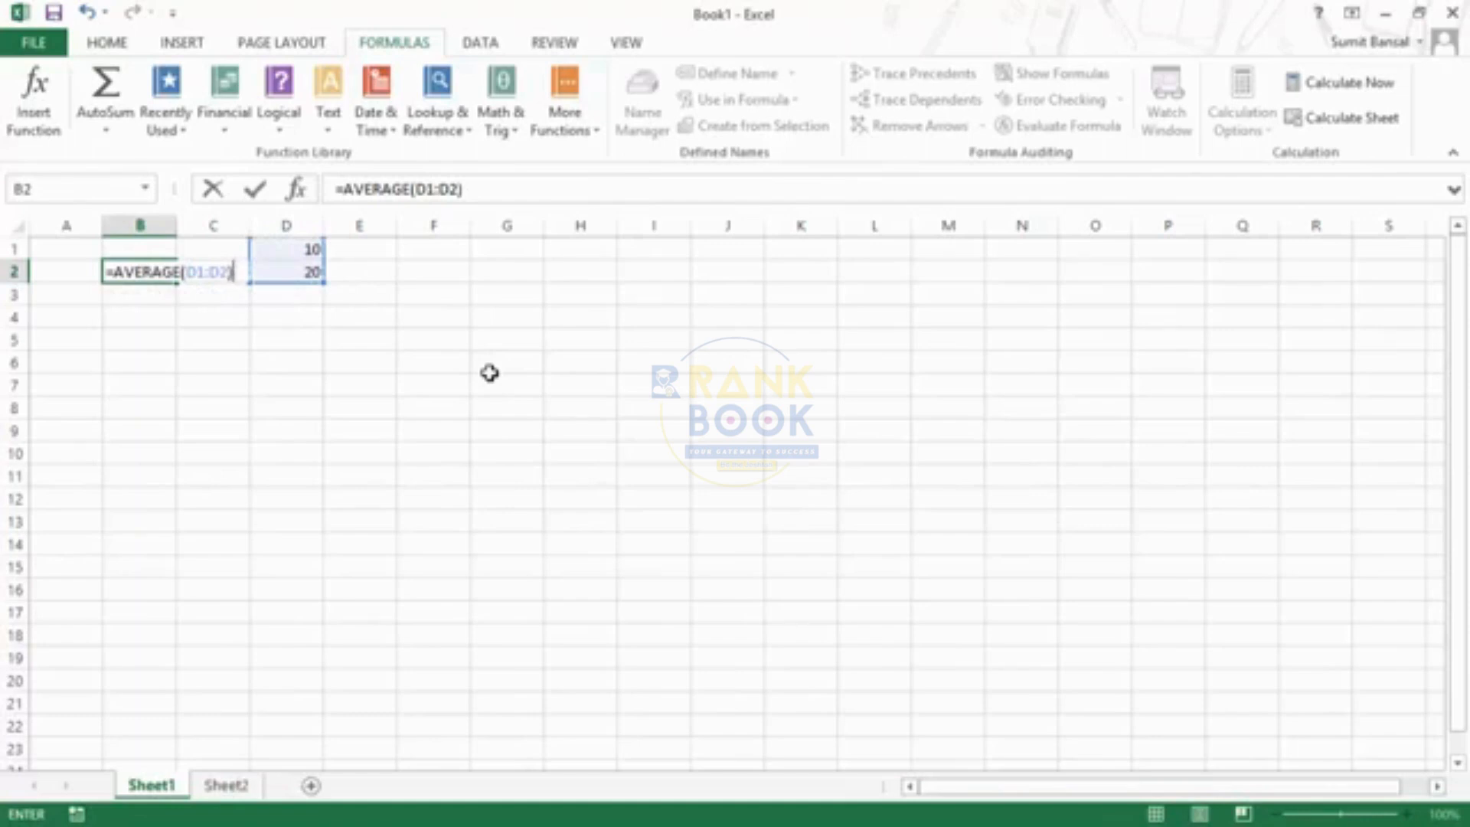
pyautogui.press('Return')
pyautogui.press('Up')
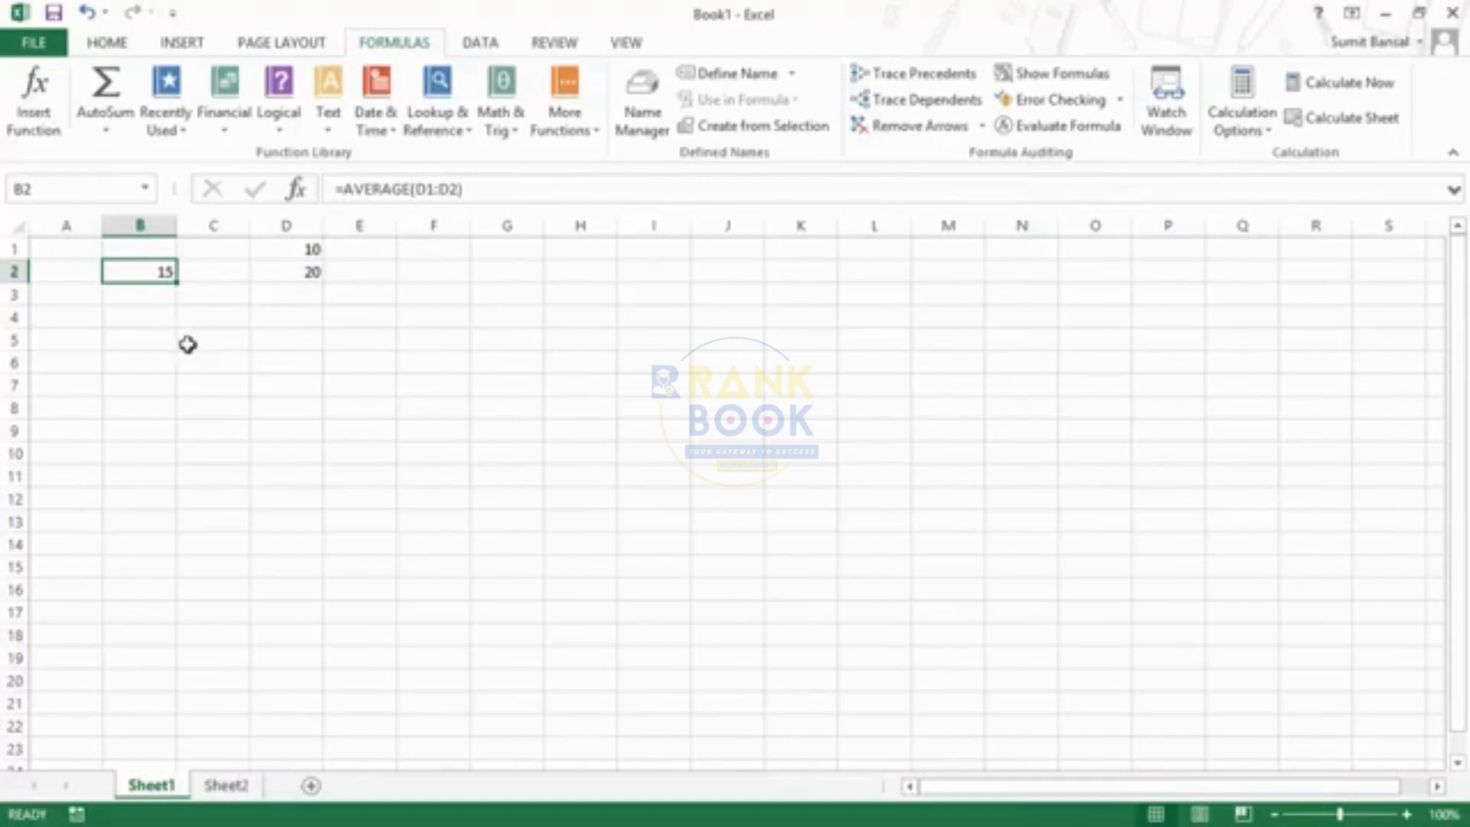
pyautogui.moveTo(312, 253); pyautogui.dragTo(308, 273)
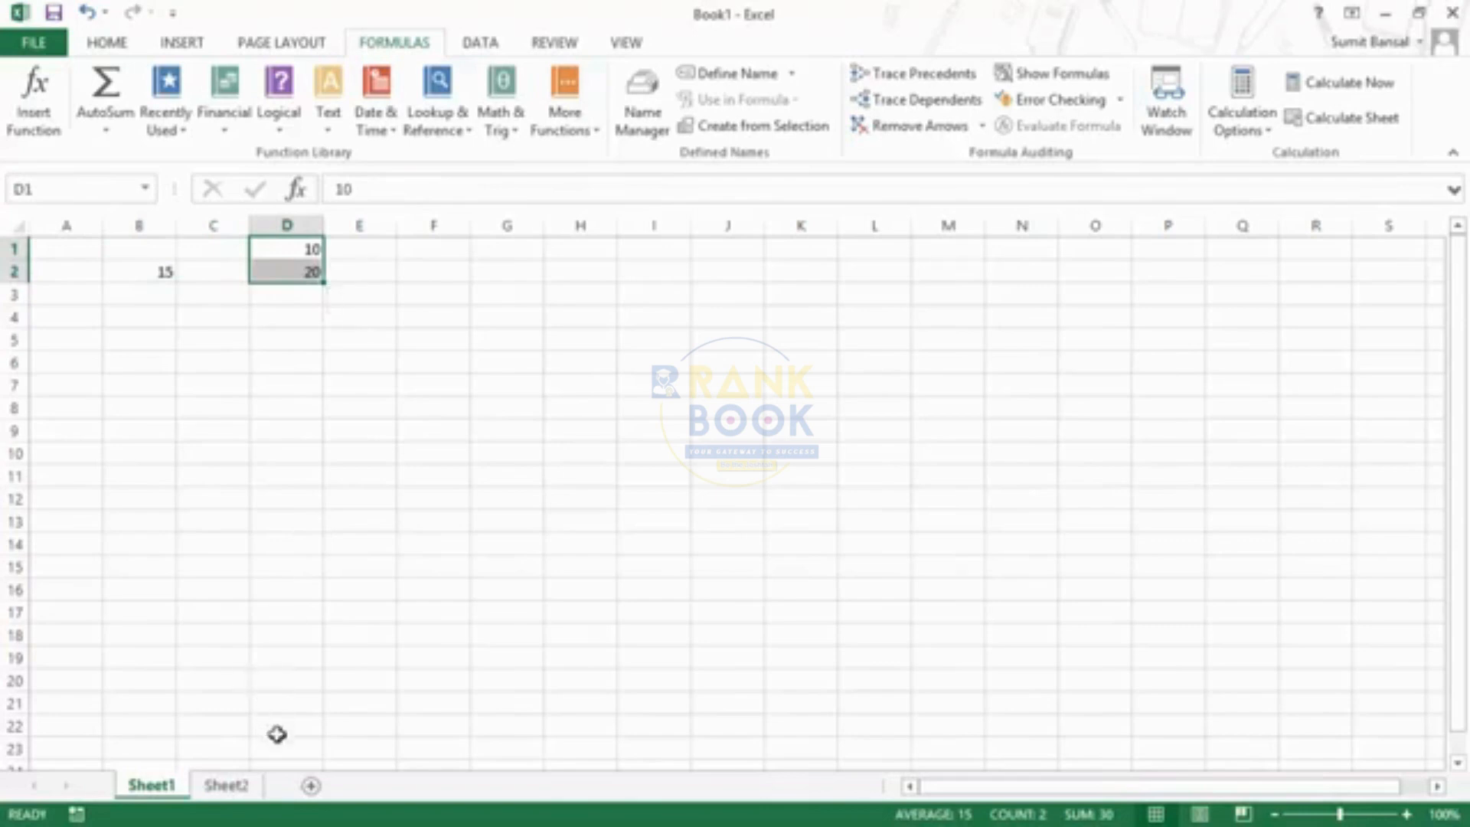
# Add Sheet3 and enter 10, 20 and 30 in C3:C5
pyautogui.click(239, 787)
pyautogui.click(308, 787)
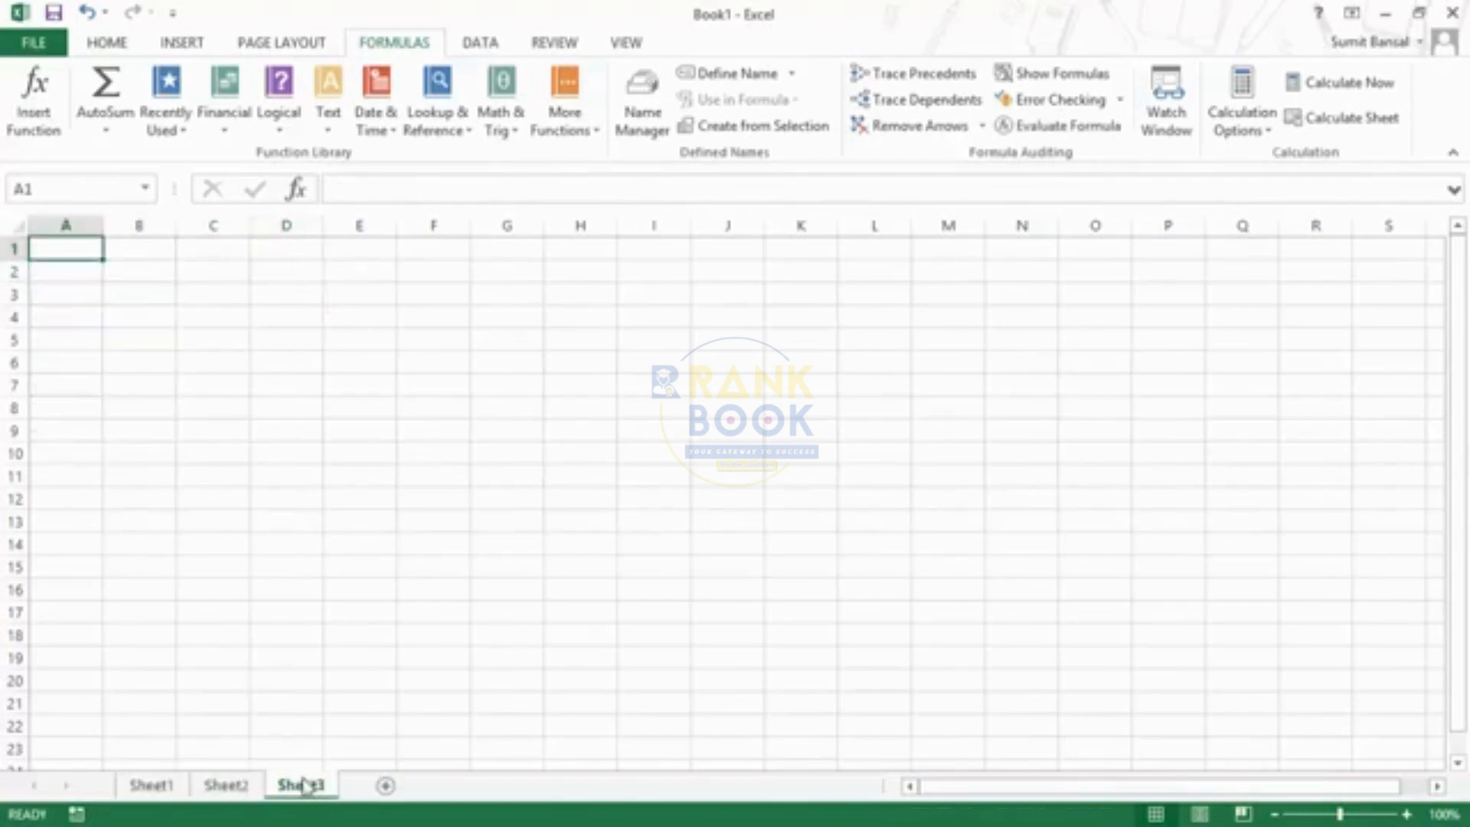
pyautogui.click(176, 296)
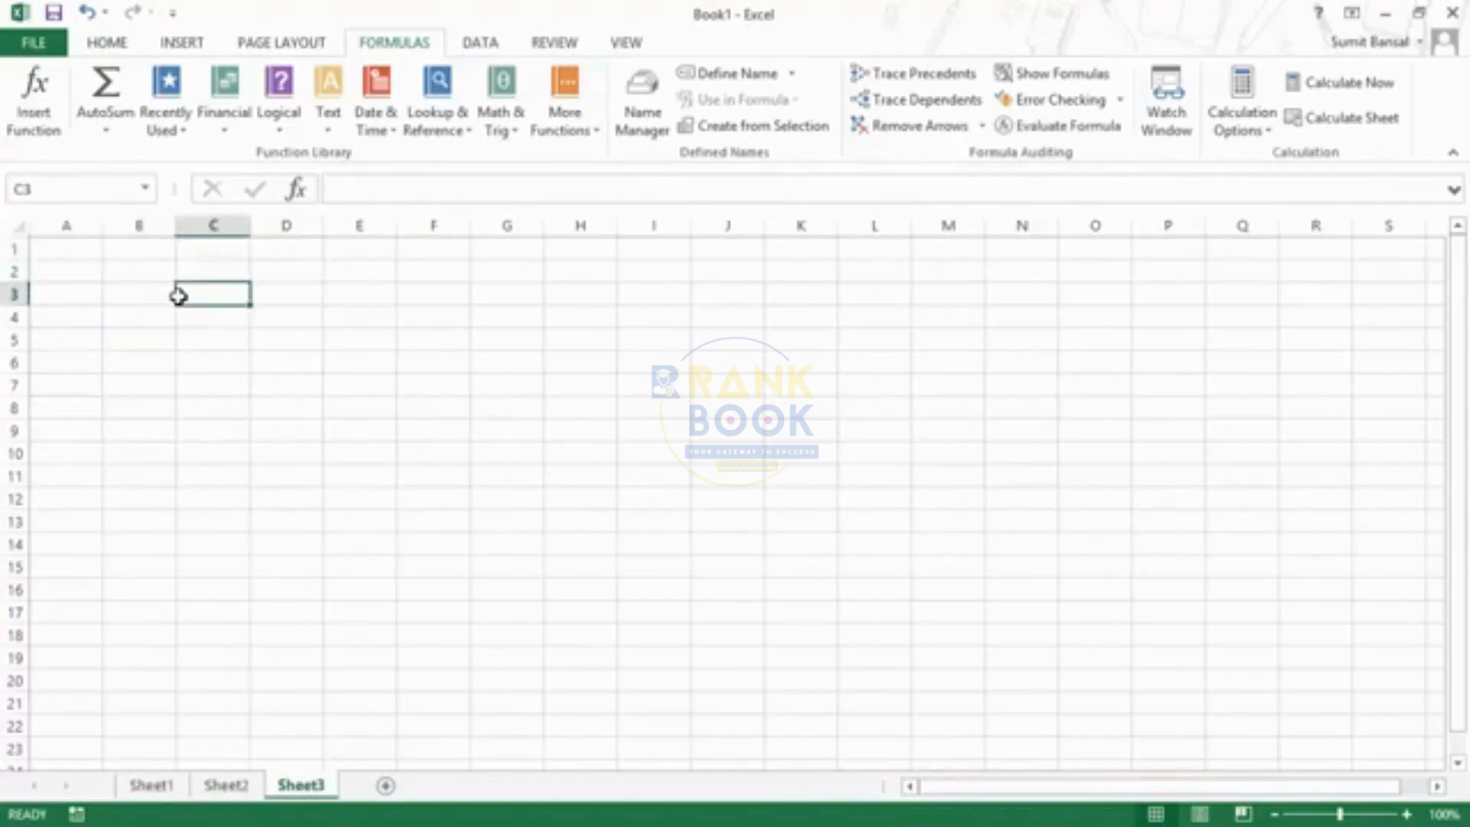
pyautogui.write('10')
pyautogui.press('Return')
pyautogui.write('20')
pyautogui.press('Return')
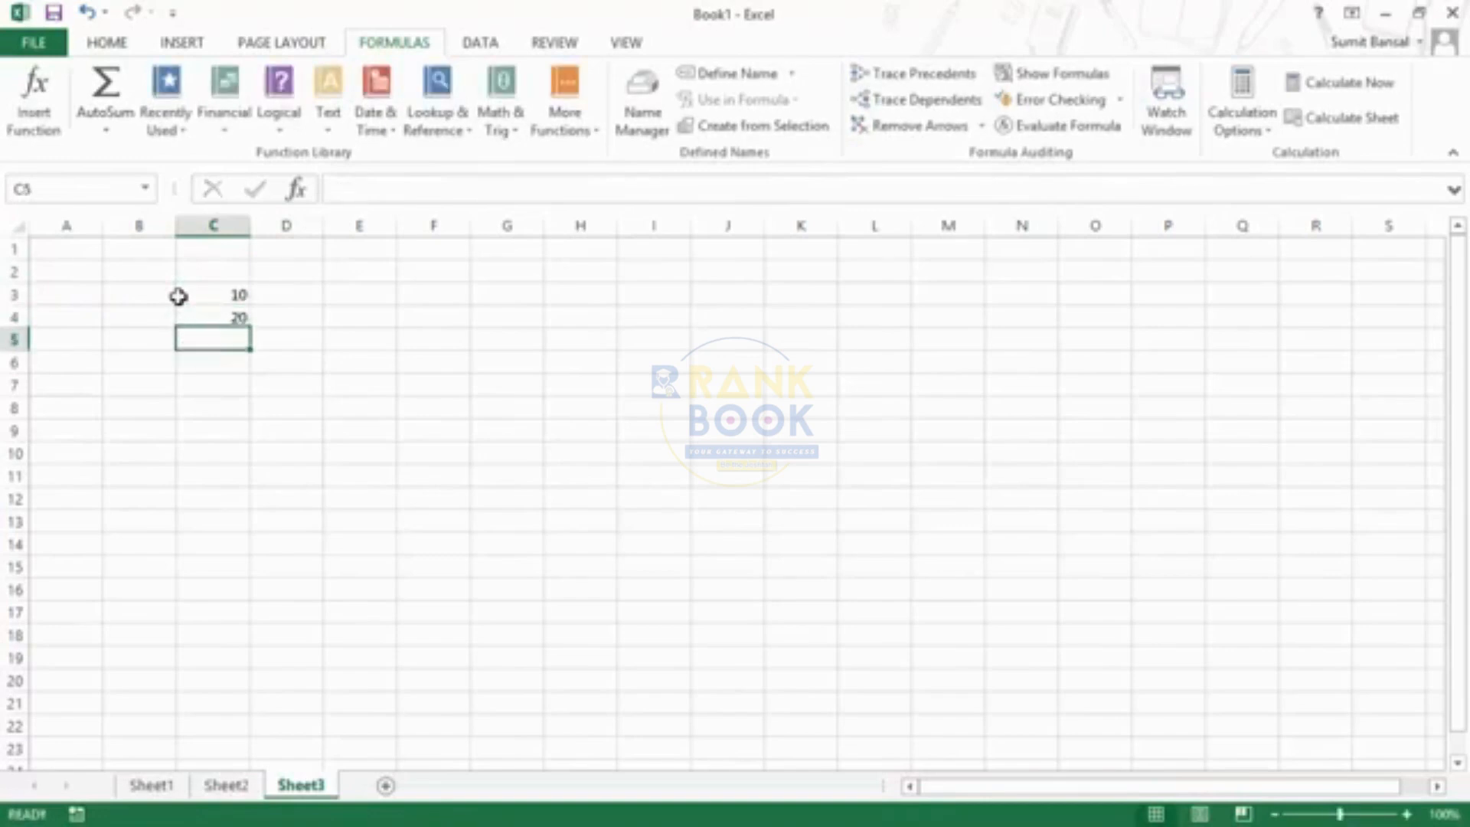
pyautogui.write('30')
pyautogui.click(178, 295)
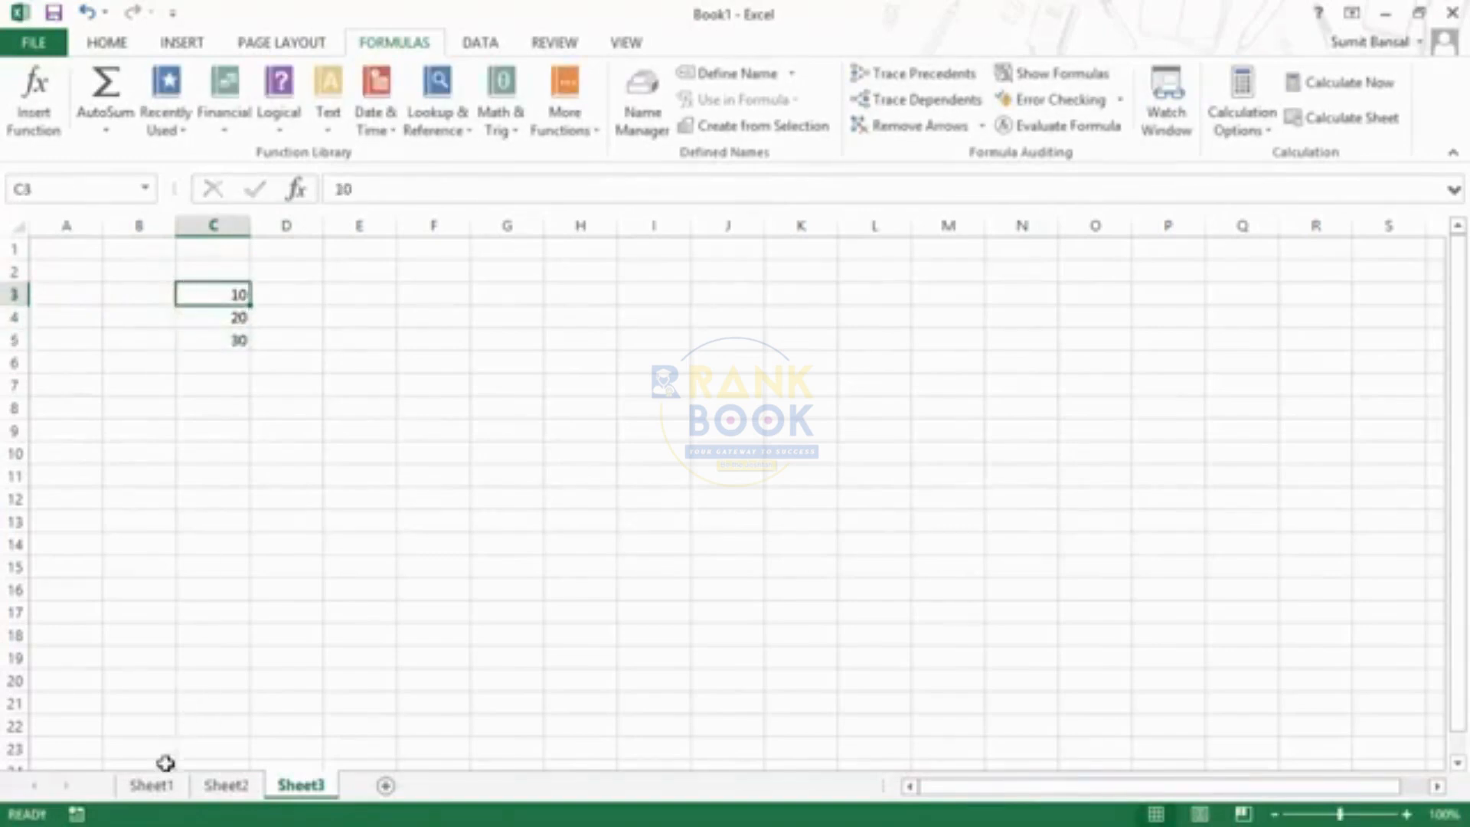
# Set Sheet1's B2 to average Sheet3's C3:C5, giving 20
pyautogui.click(152, 785)
pyautogui.click(157, 271)
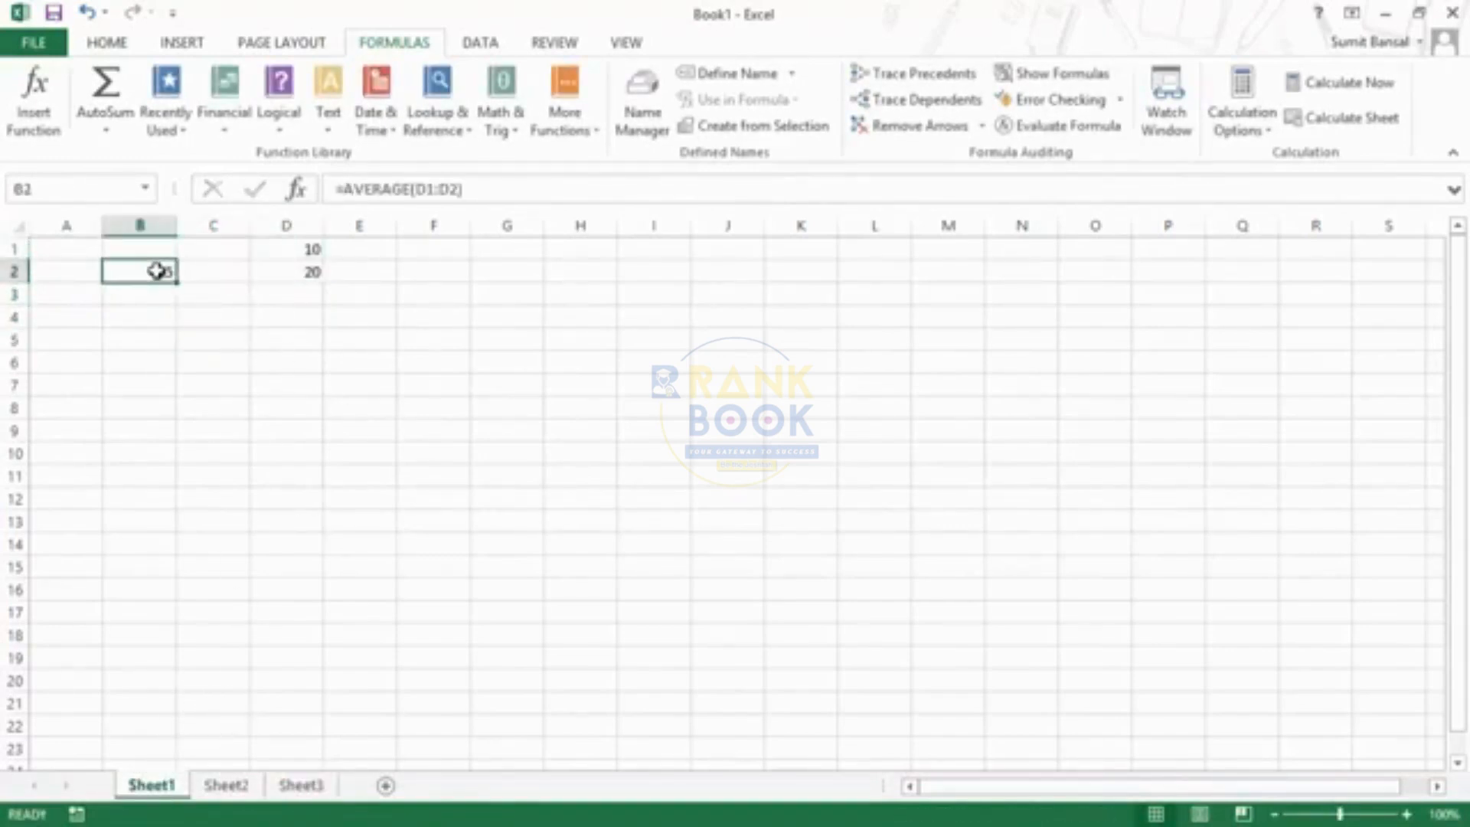
pyautogui.write('=avera')
pyautogui.press('Tab')
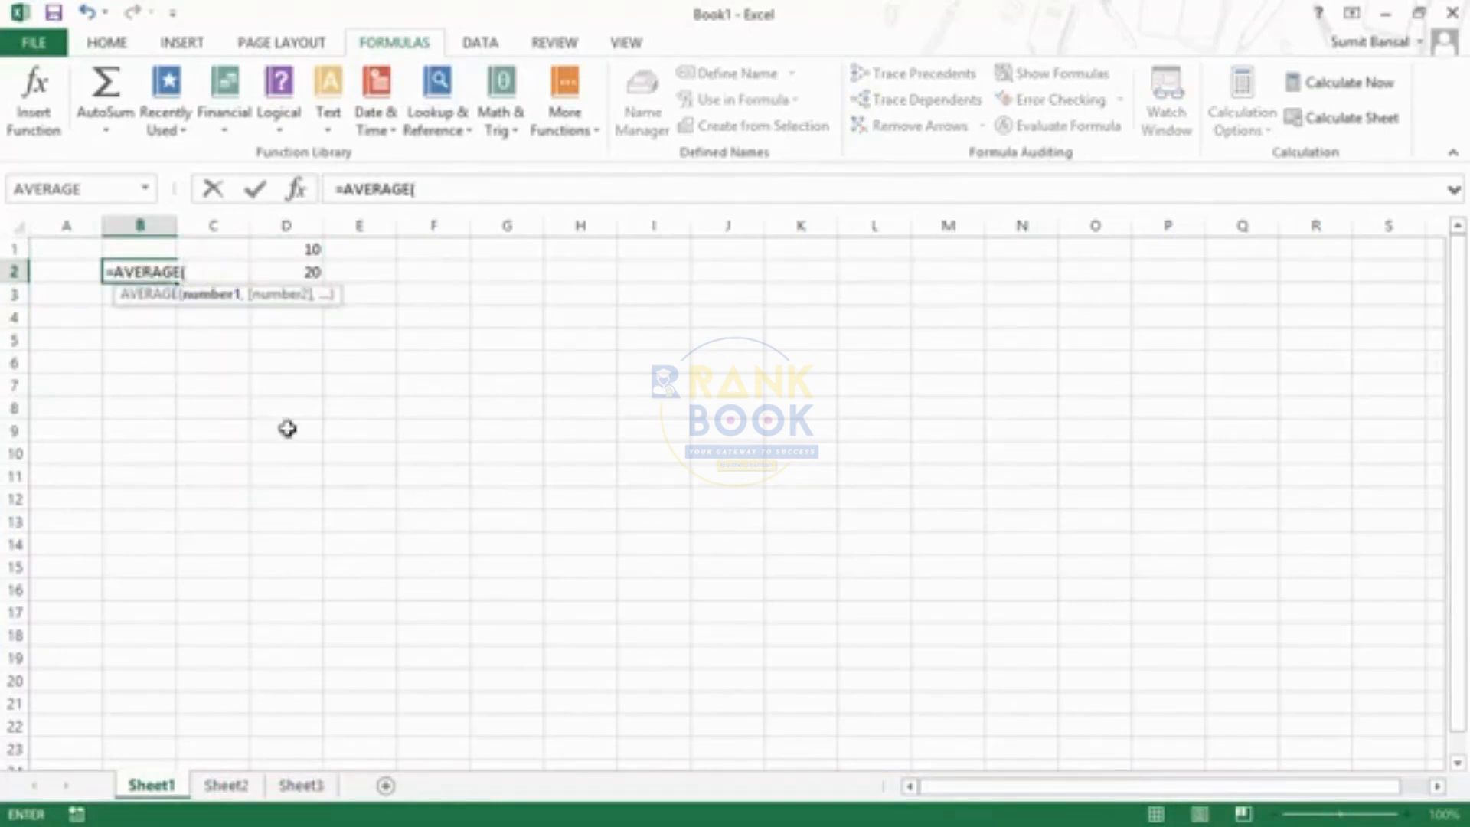
pyautogui.click(310, 786)
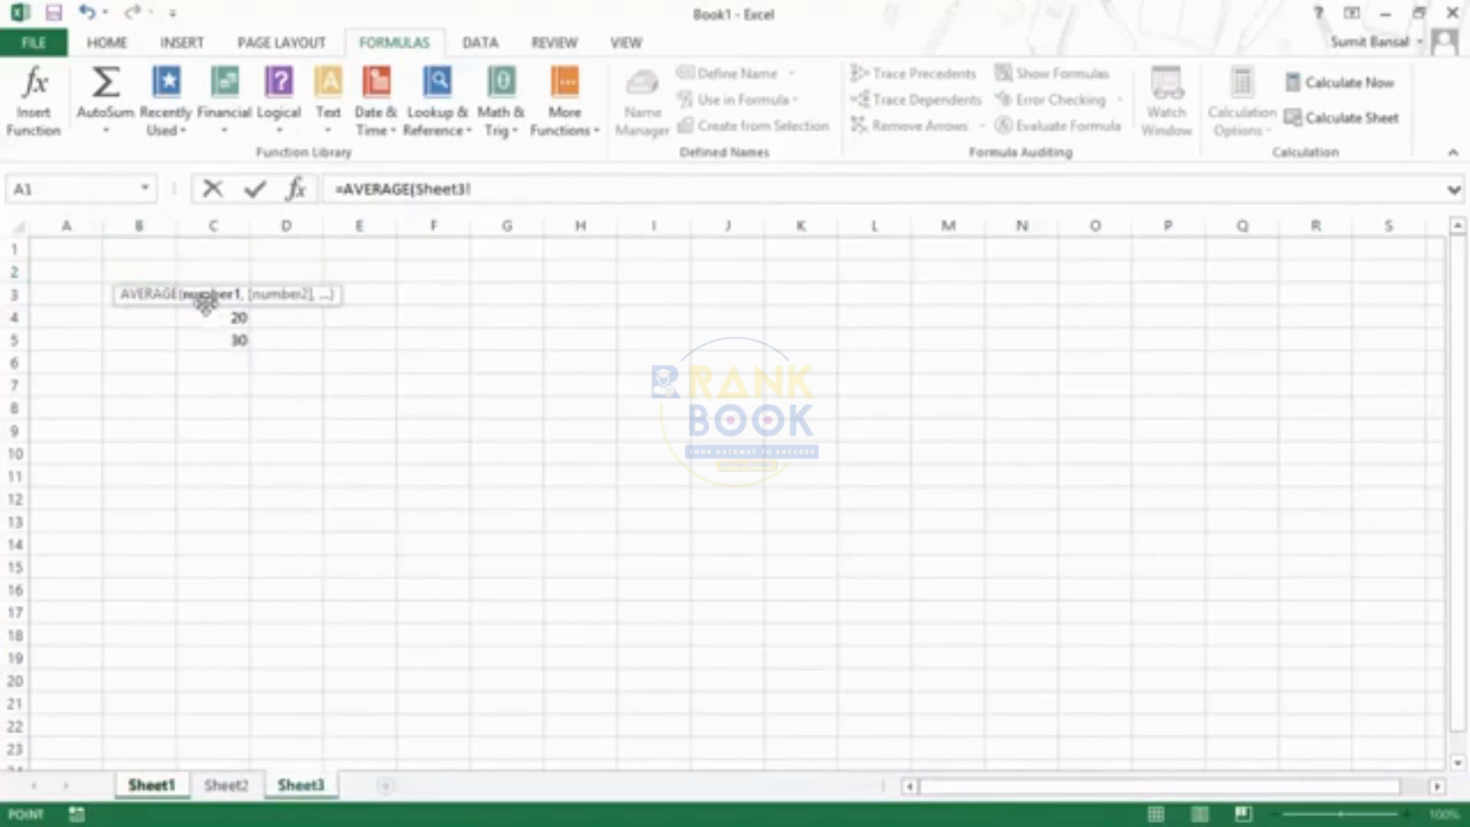
pyautogui.moveTo(207, 338); pyautogui.dragTo(214, 292)
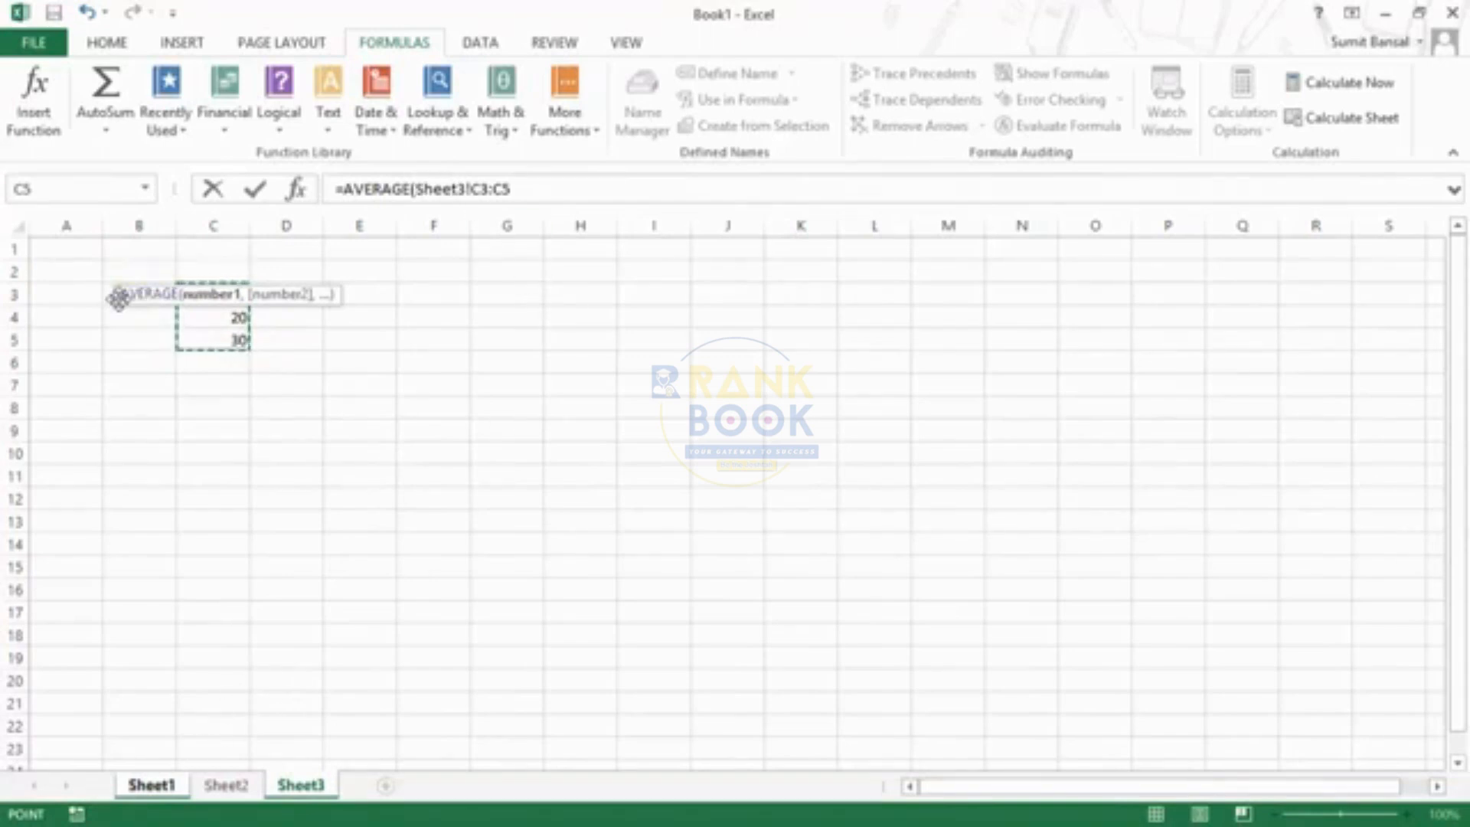
pyautogui.moveTo(119, 299); pyautogui.dragTo(119, 413)
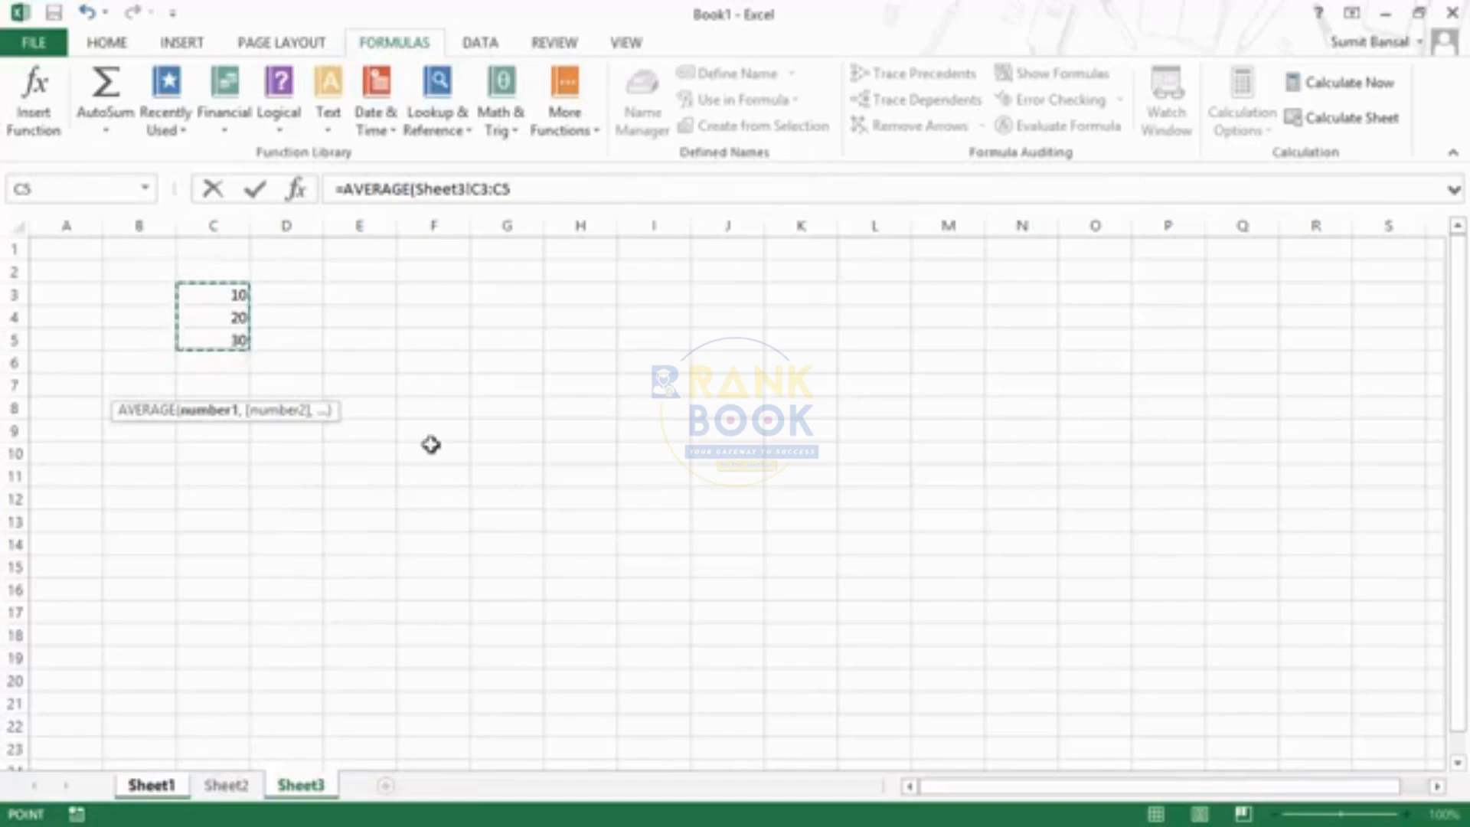
pyautogui.click(525, 195)
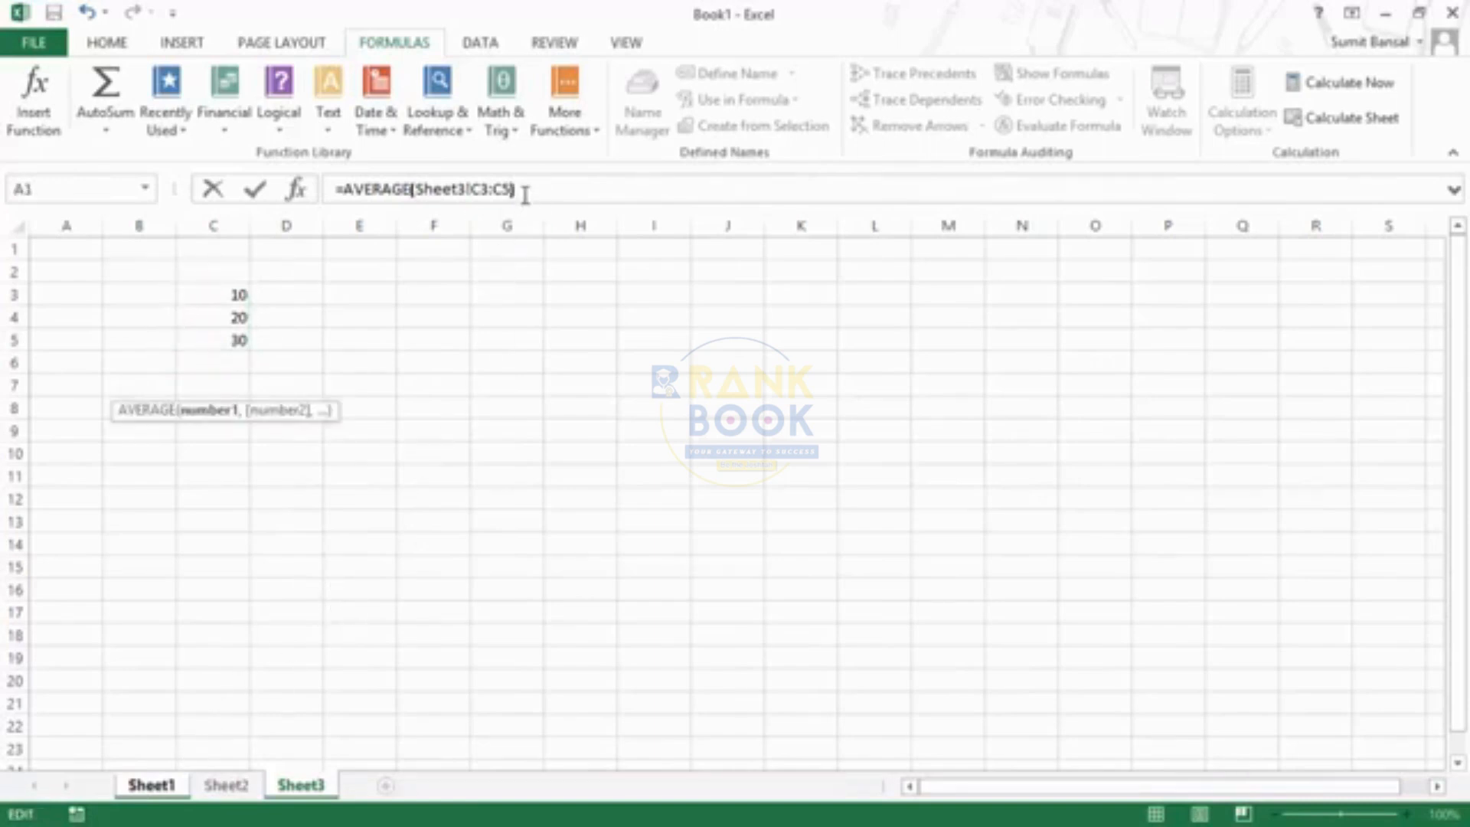
pyautogui.press('Return')
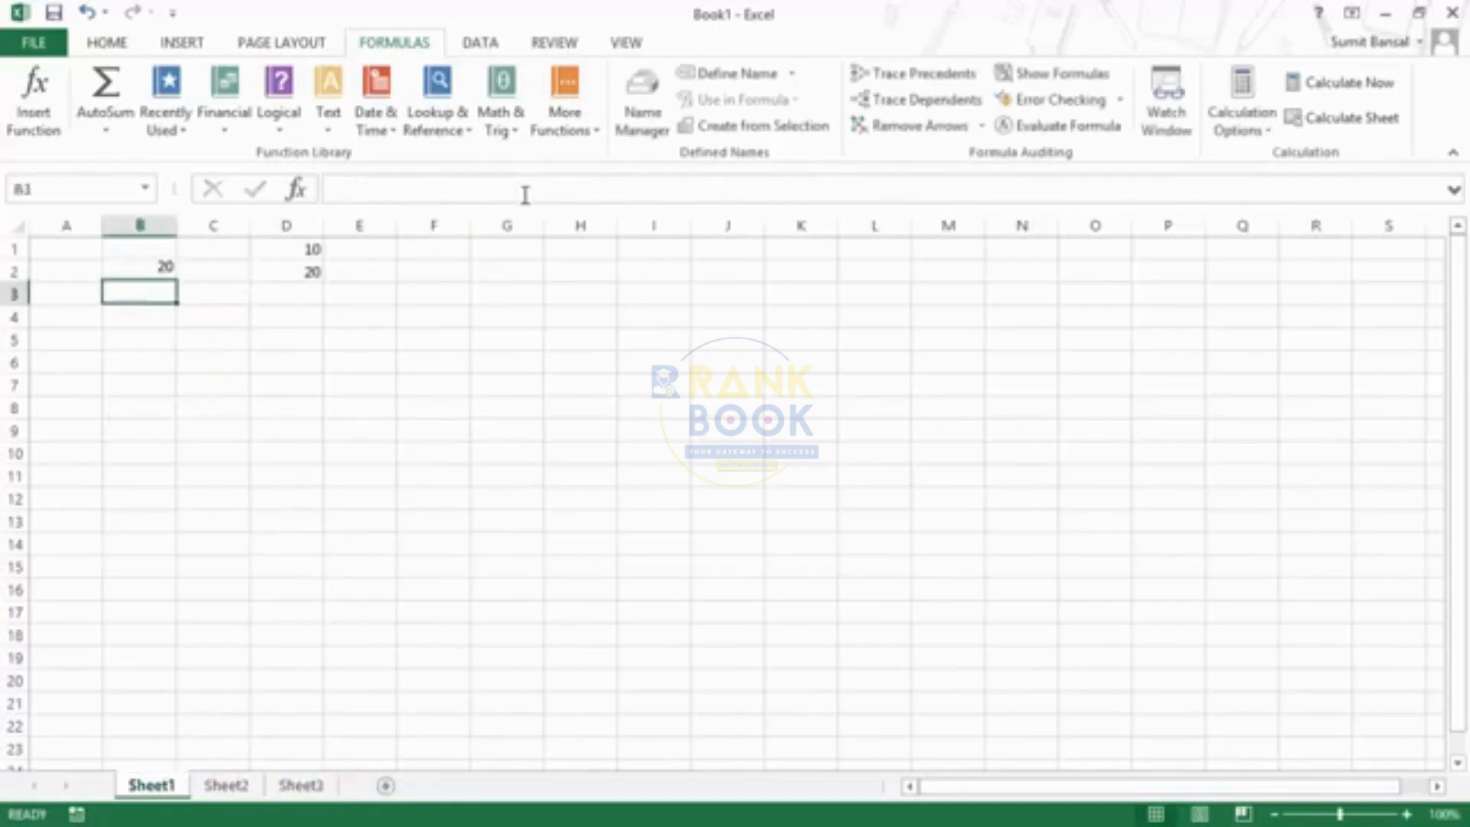
# Inspect B2's average formula in the formula bar and in the cell, leaving it unchanged
pyautogui.click(134, 277)
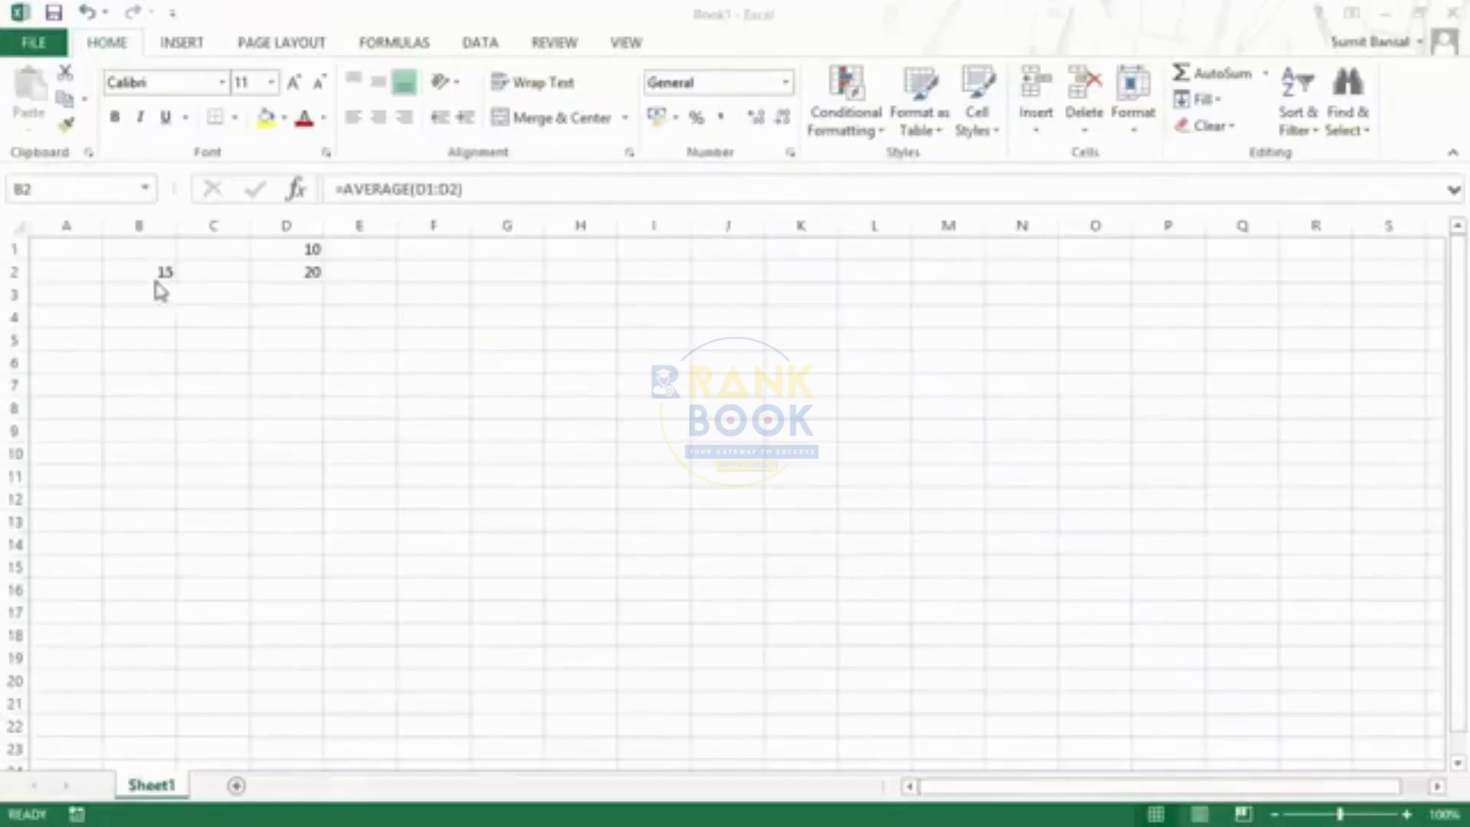
pyautogui.click(150, 281)
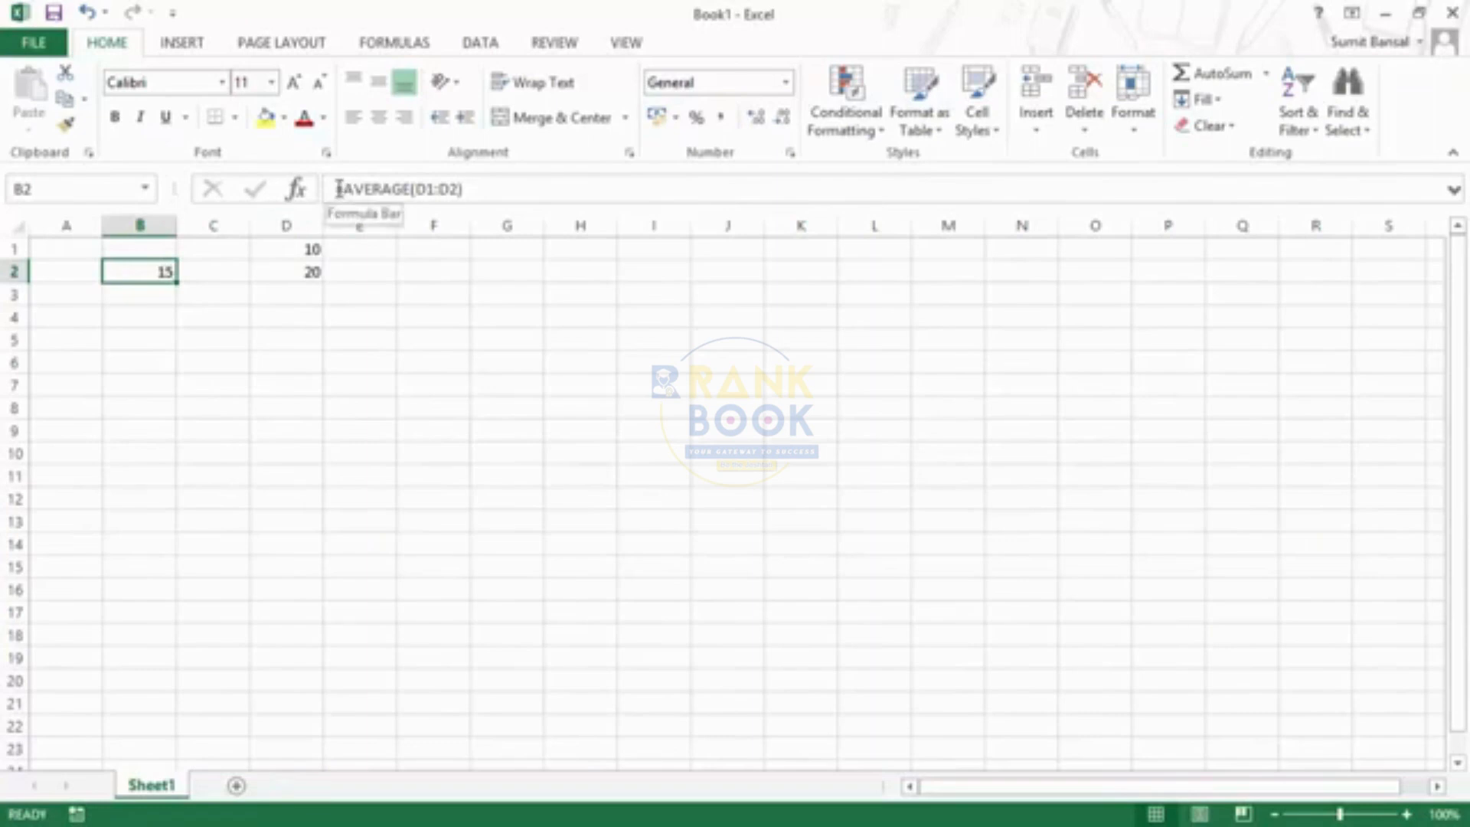
pyautogui.moveTo(337, 189); pyautogui.dragTo(465, 188)
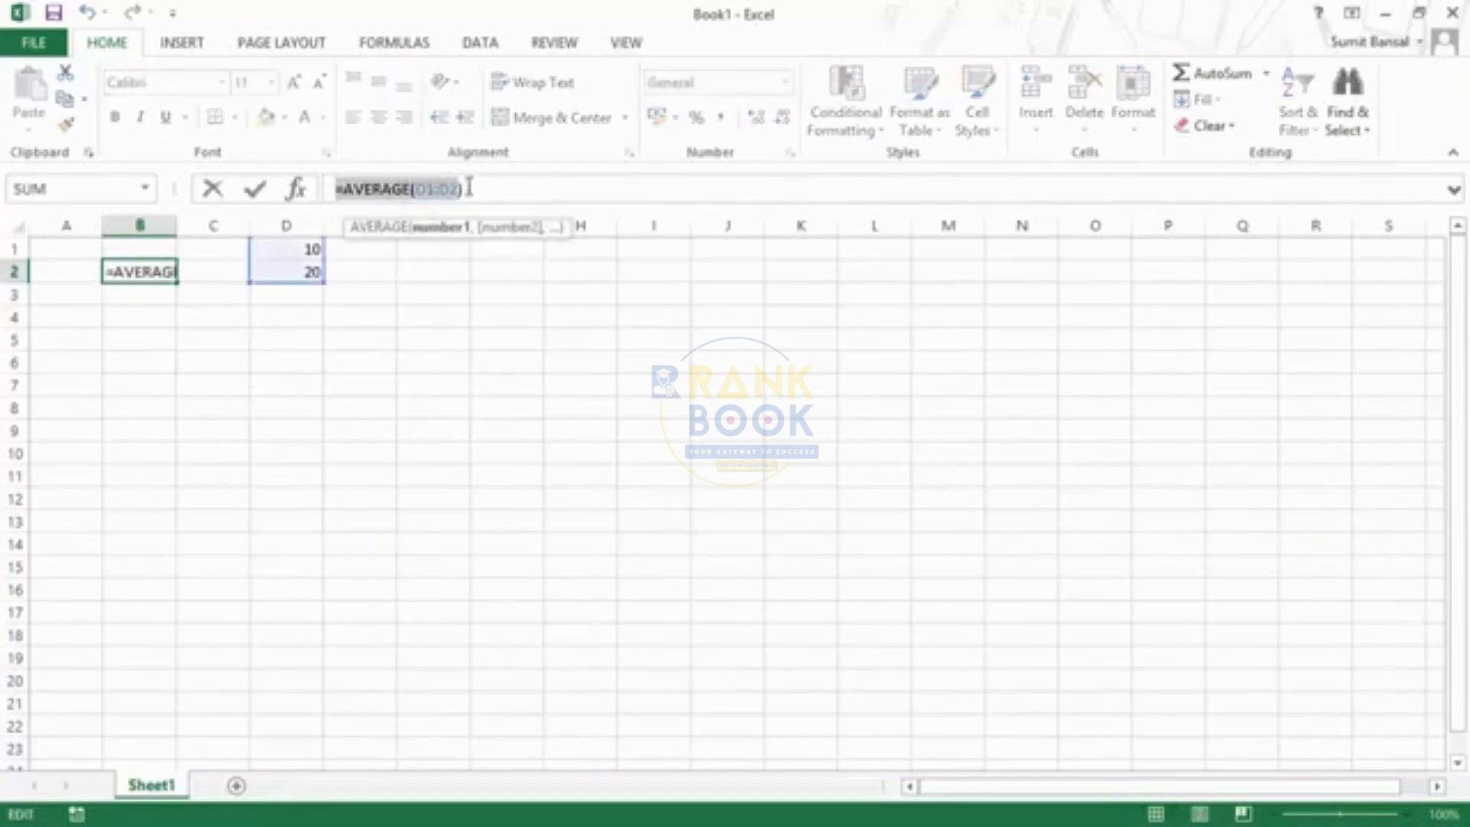
pyautogui.click(386, 189)
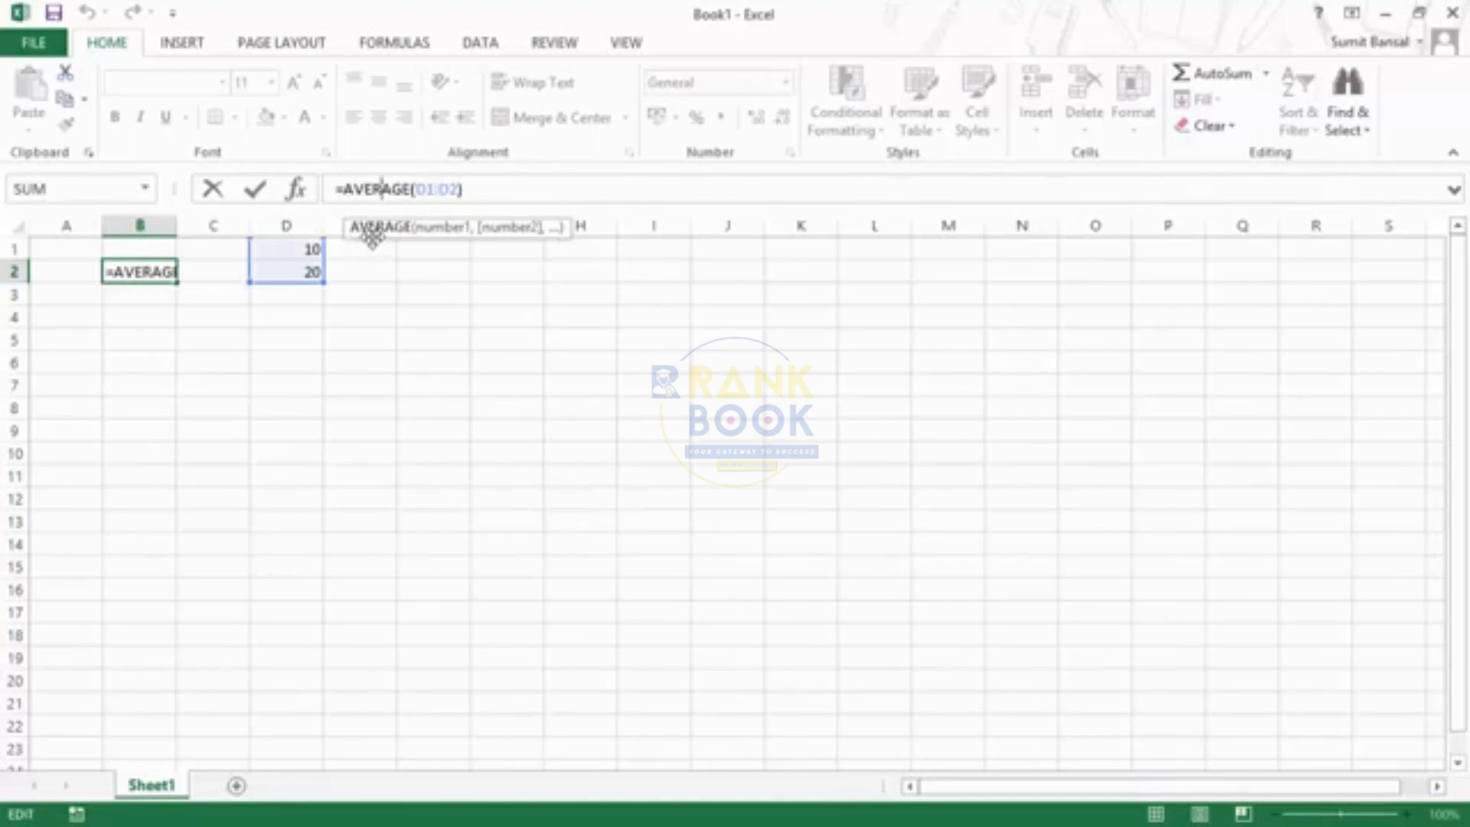
pyautogui.hotkey('ctrl', 'Return')
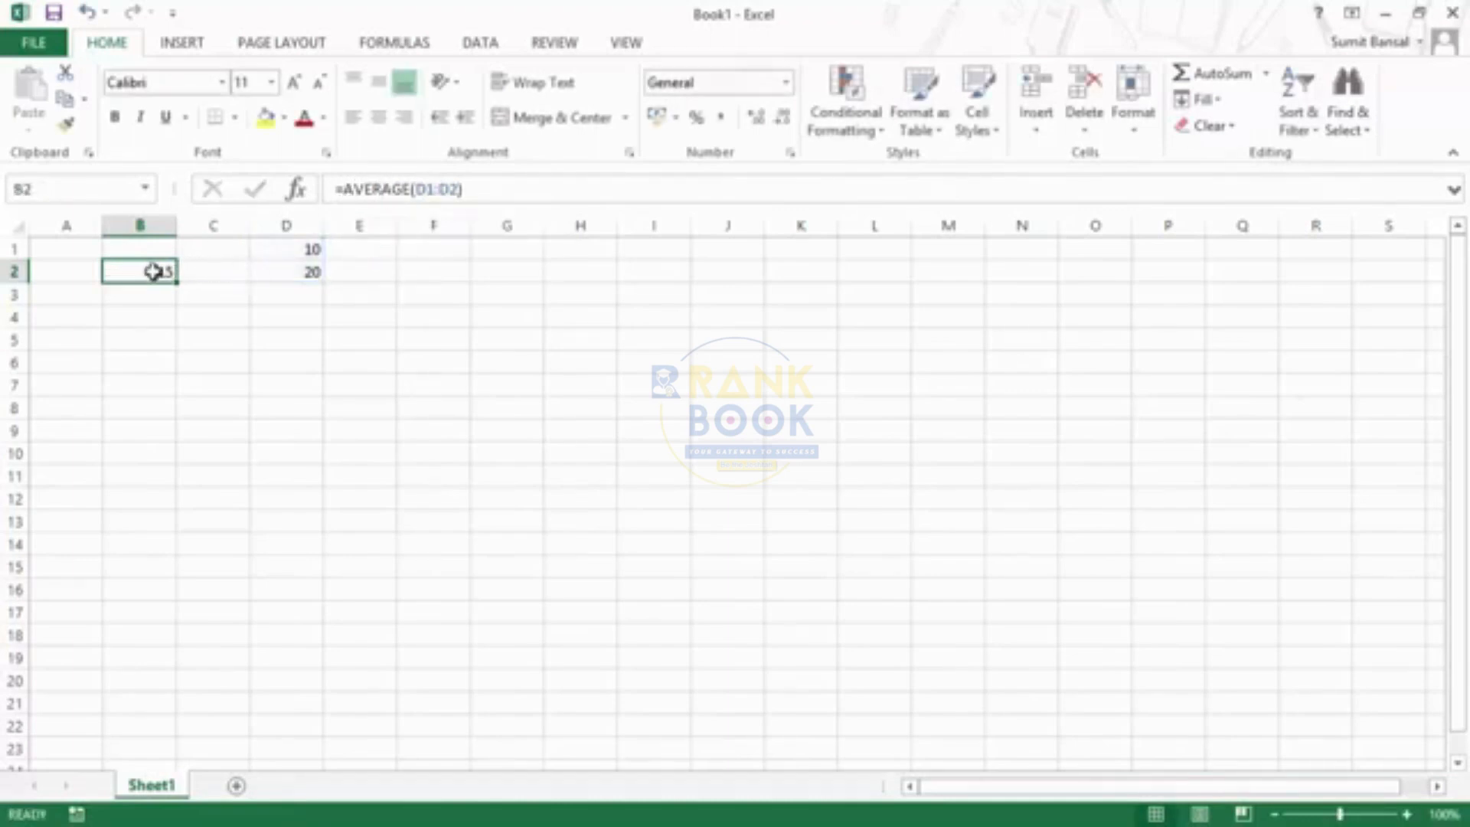
pyautogui.doubleClick(153, 271)
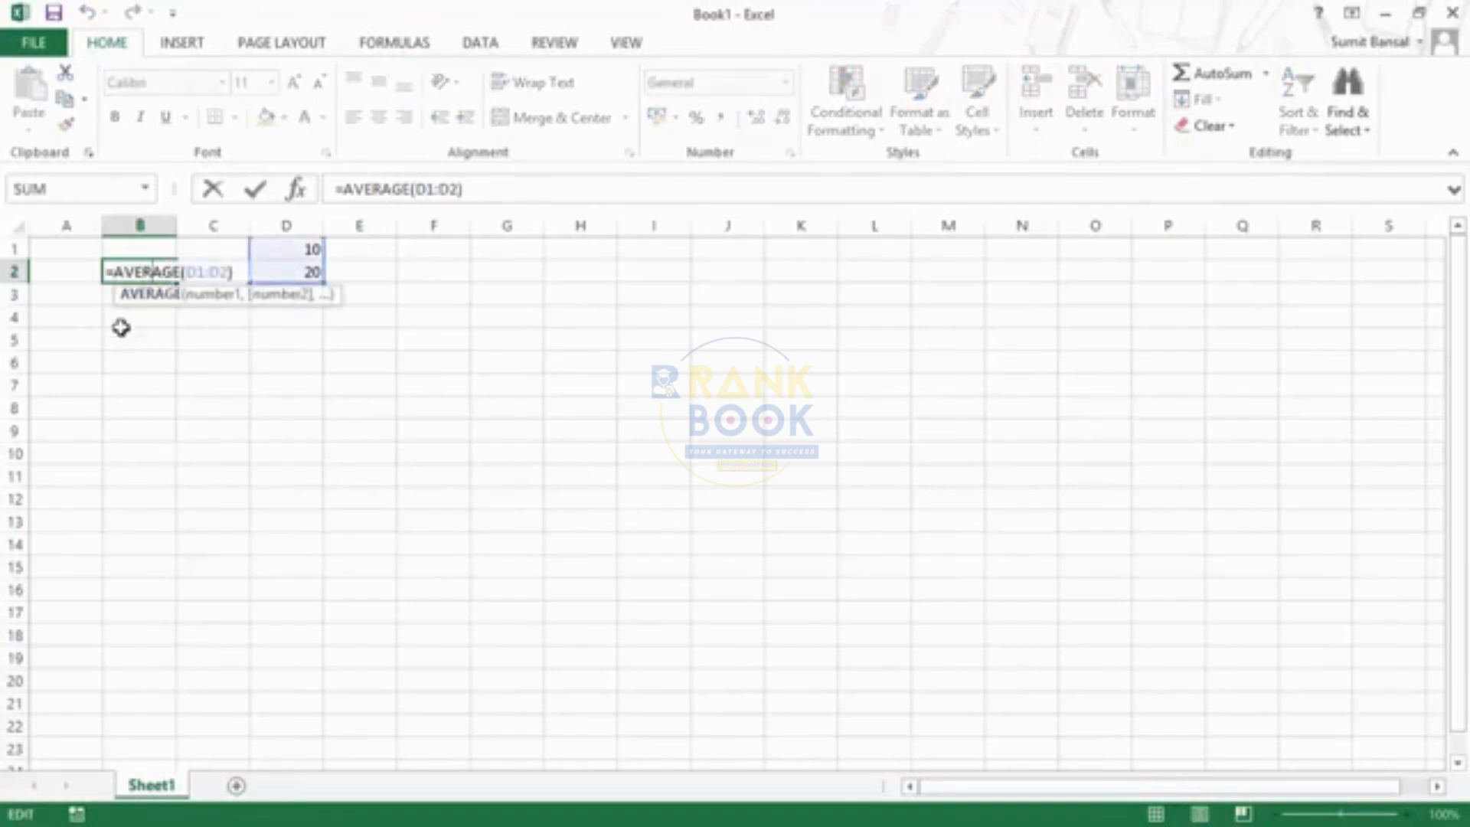
pyautogui.press('Escape')
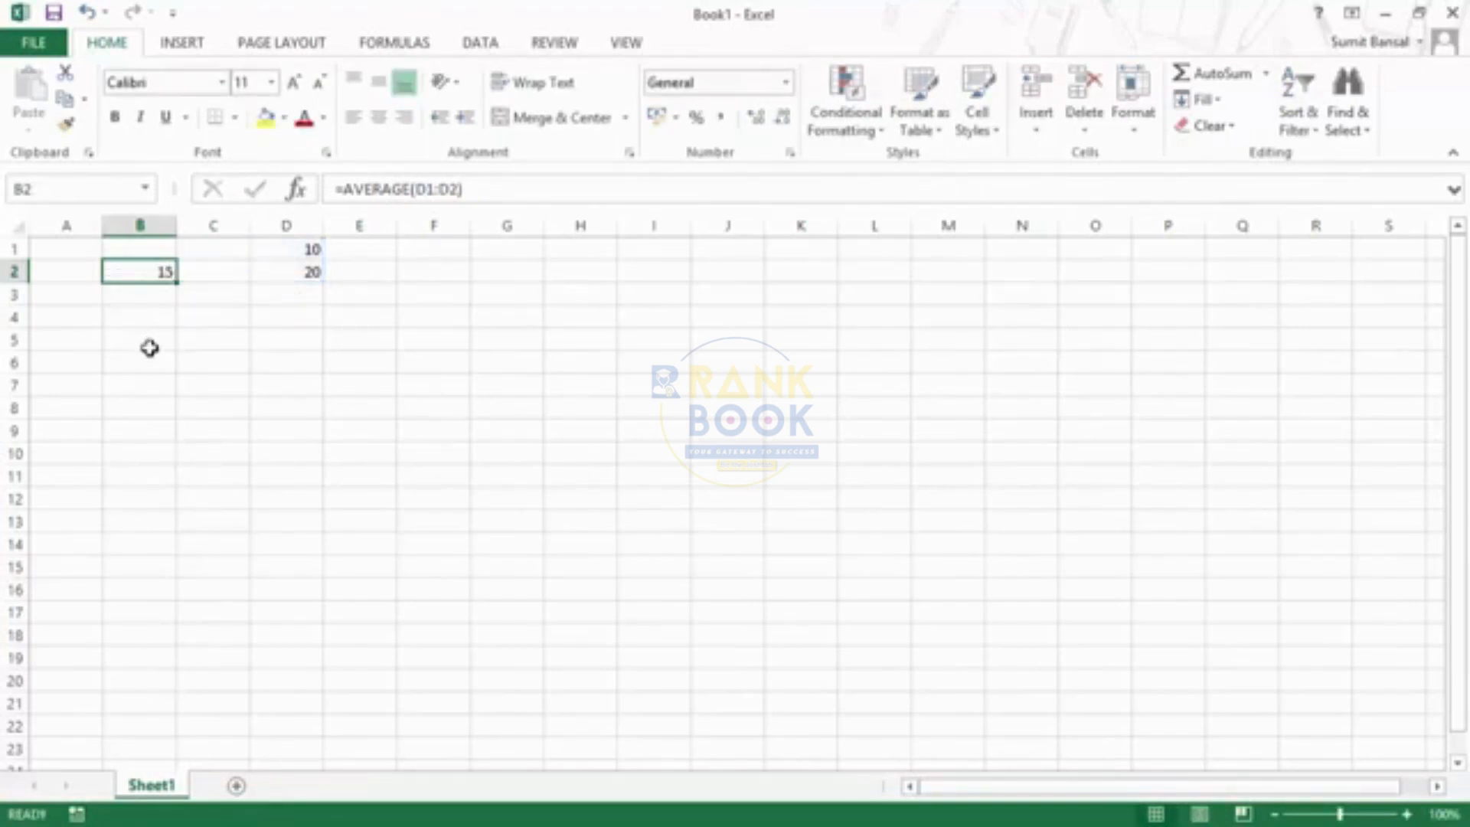
pyautogui.press('F2')
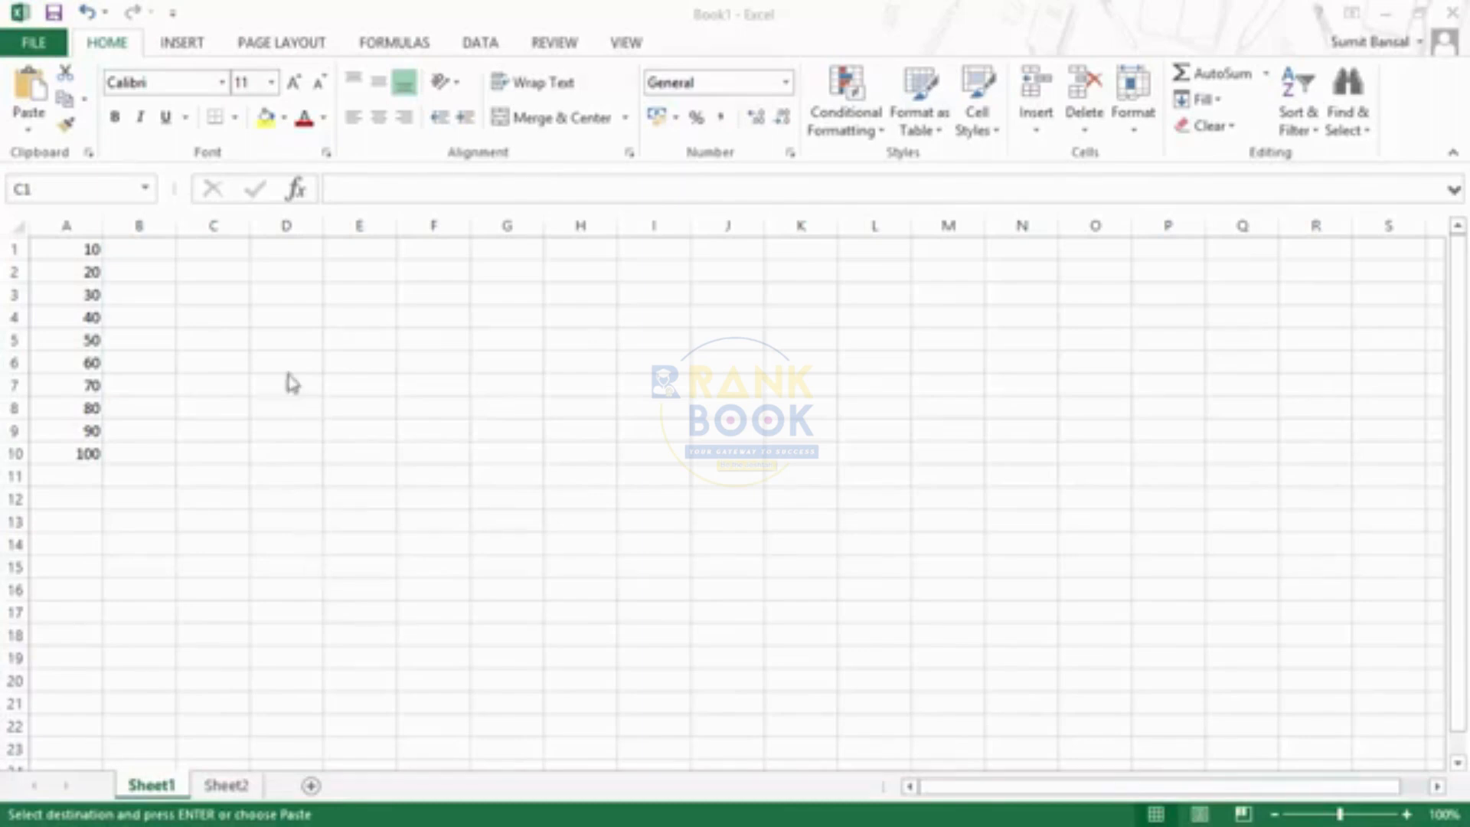
# Enter =A1 in C1 and fill it down to C10
pyautogui.click(198, 249)
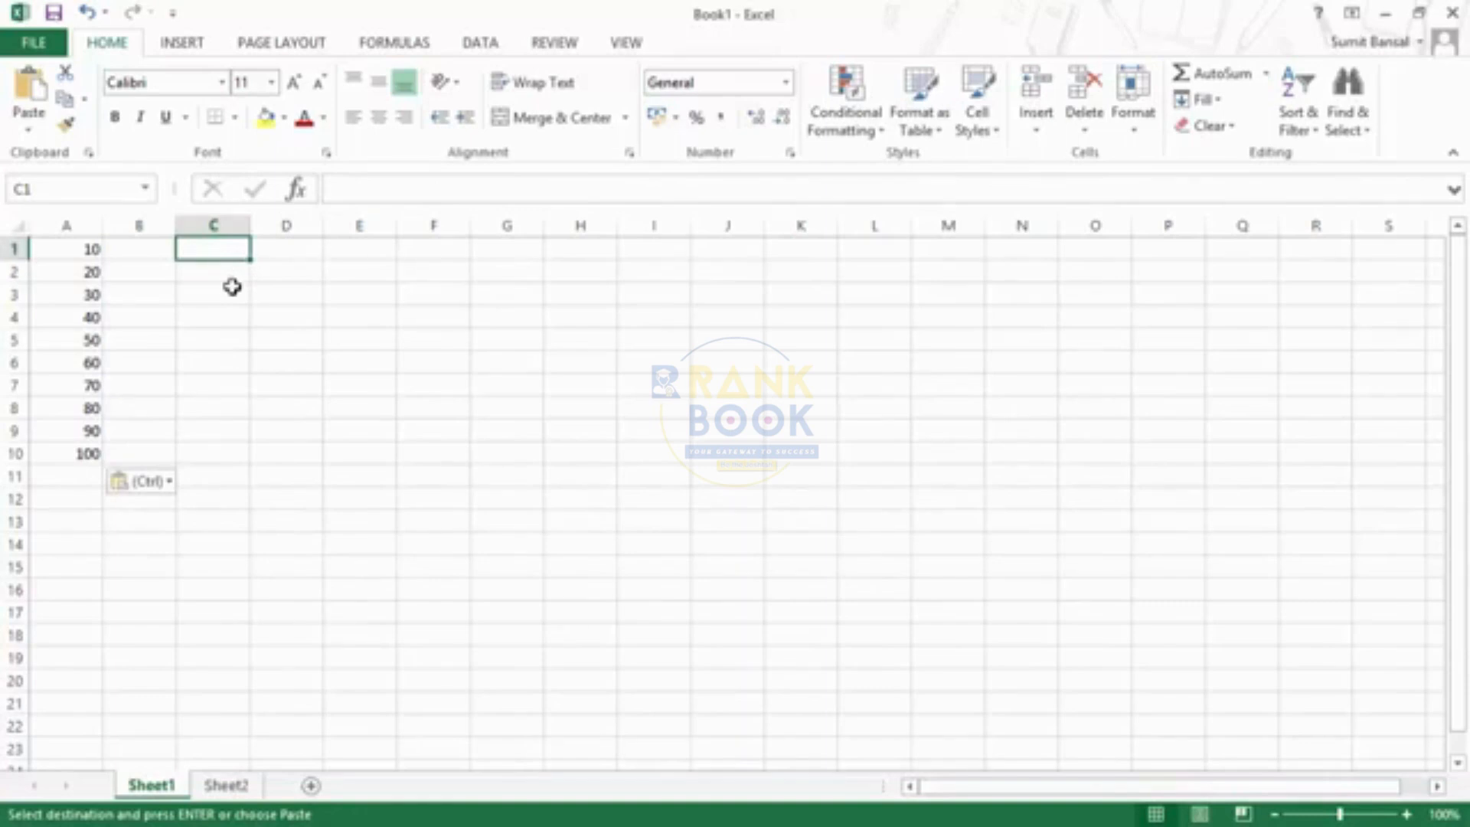
pyautogui.write('=')
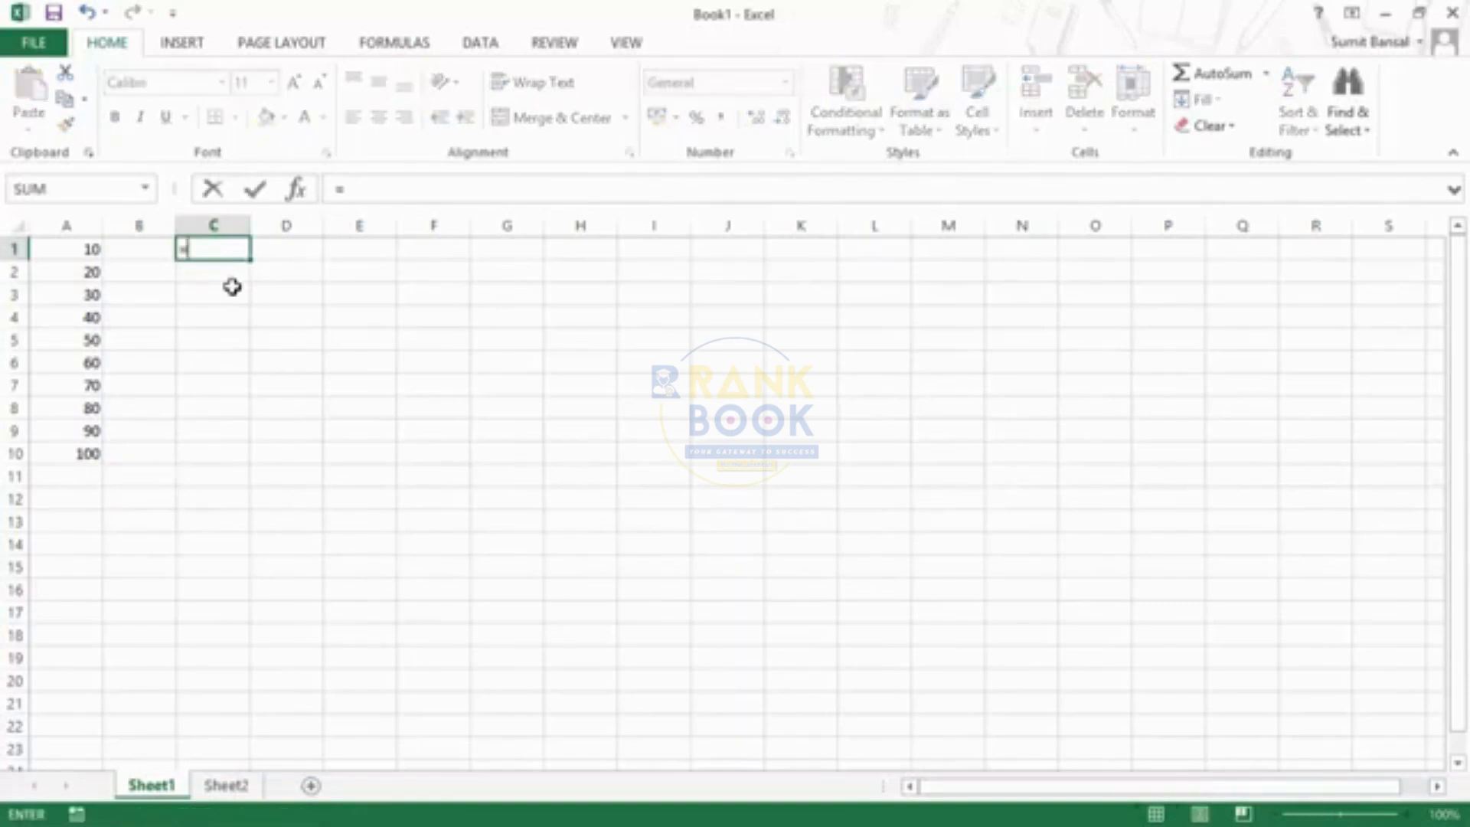
pyautogui.click(73, 243)
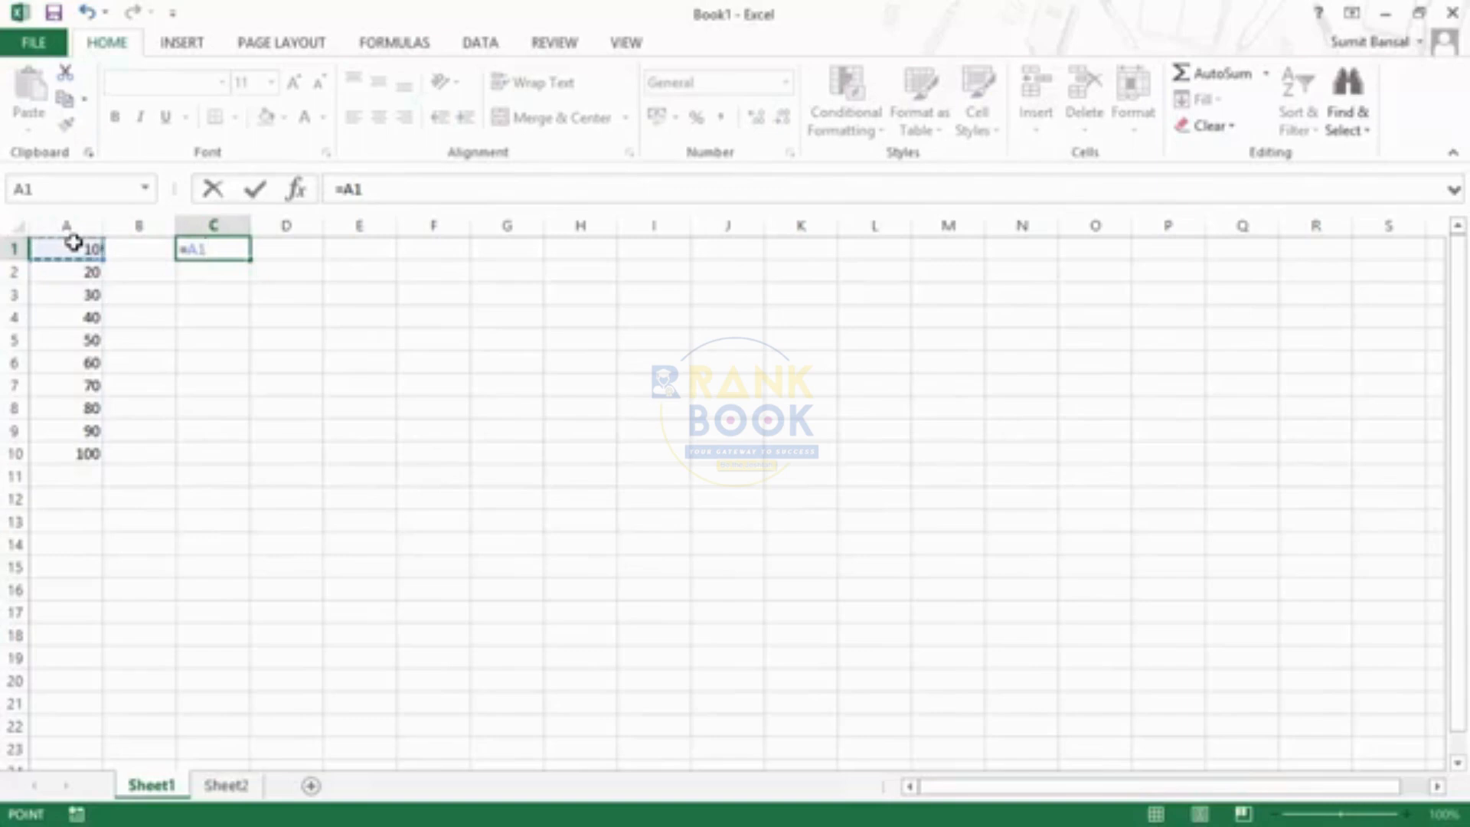
pyautogui.press('Return')
pyautogui.press('Up')
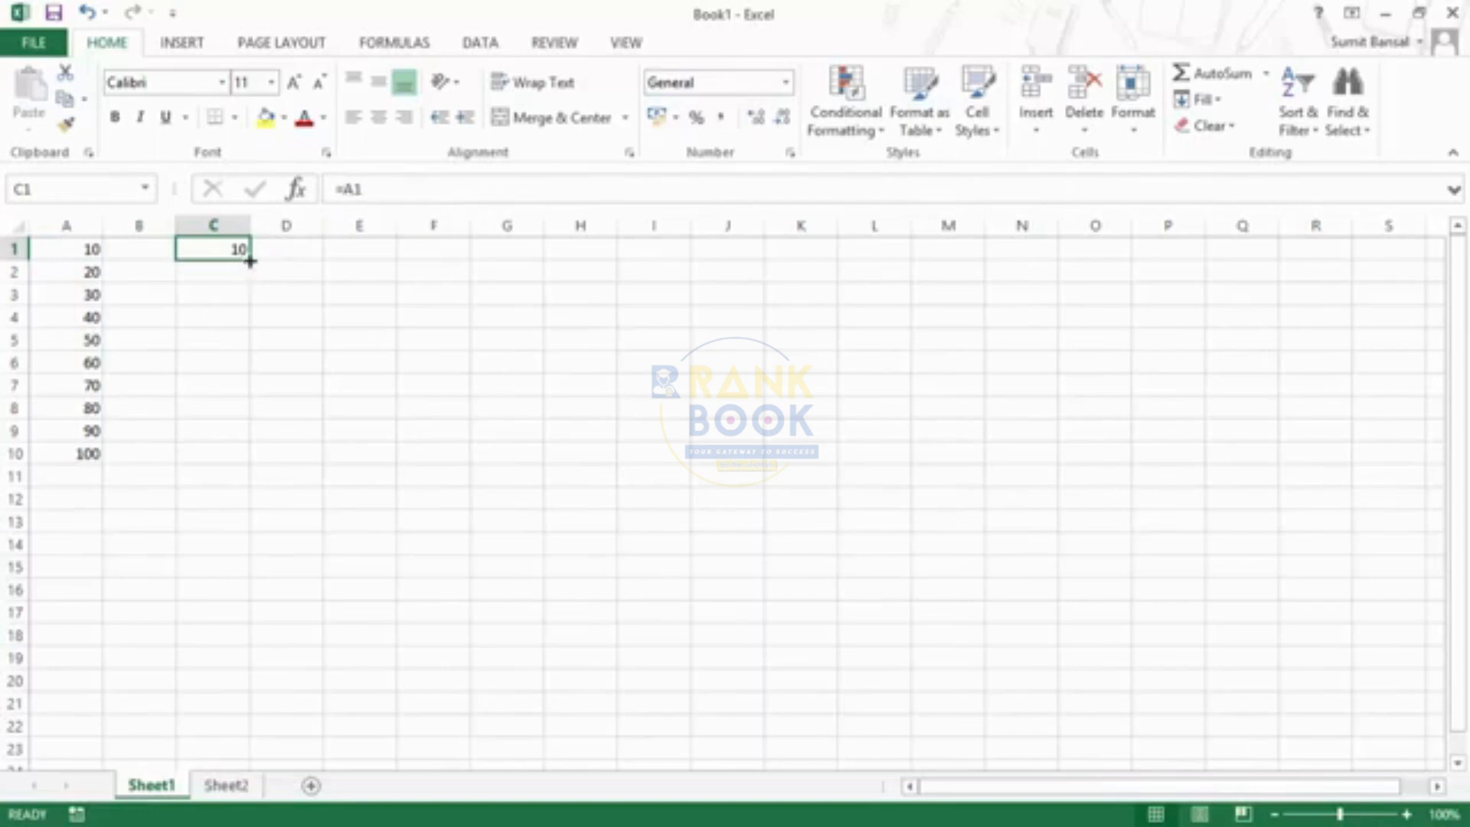
pyautogui.moveTo(249, 261); pyautogui.dragTo(229, 460)
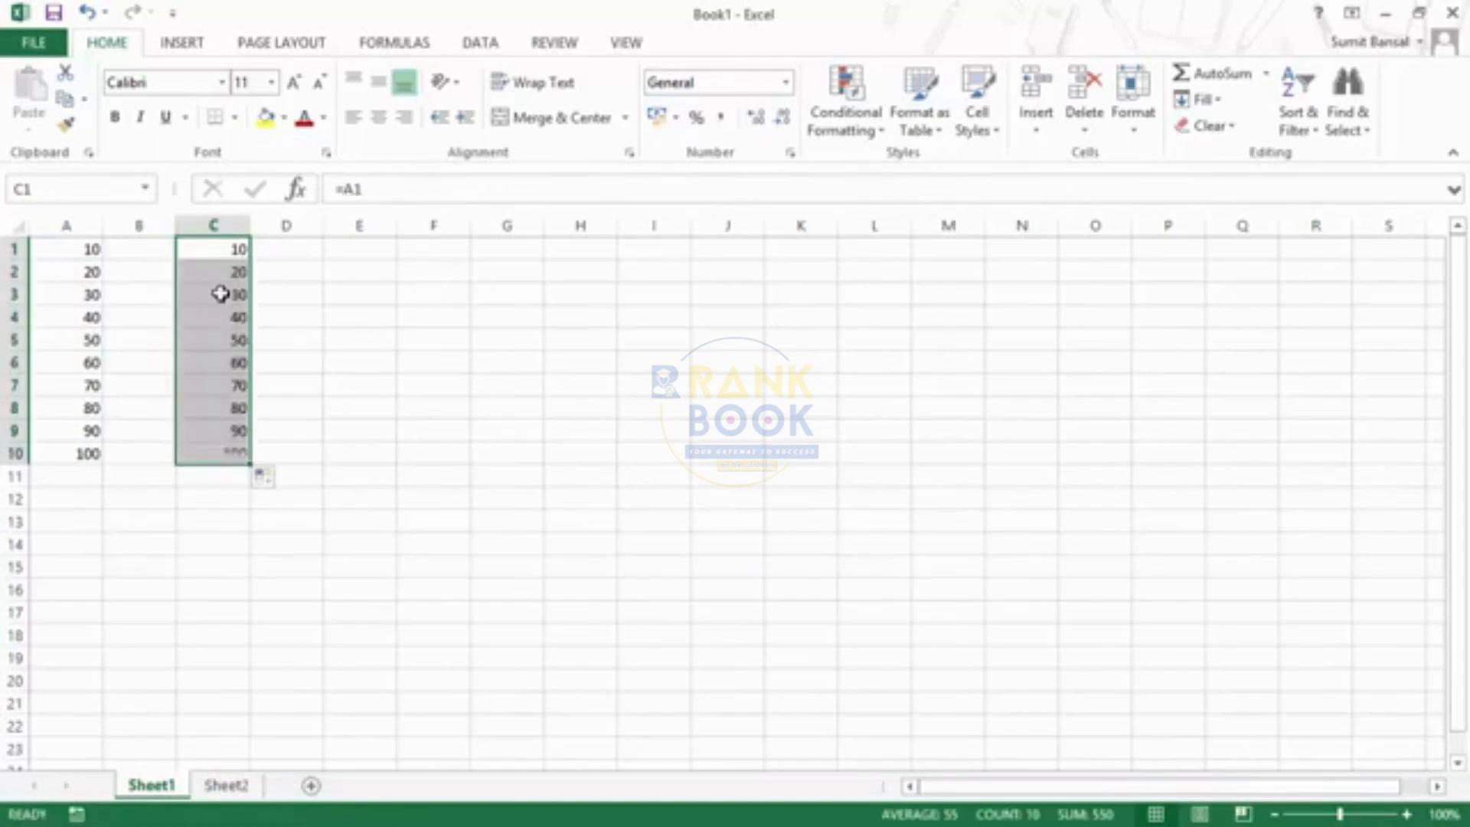
pyautogui.click(220, 274)
# Verify C1, C2, C3 and C10 reference A1, A2, A3 and A10, then copy C10
pyautogui.click(238, 251)
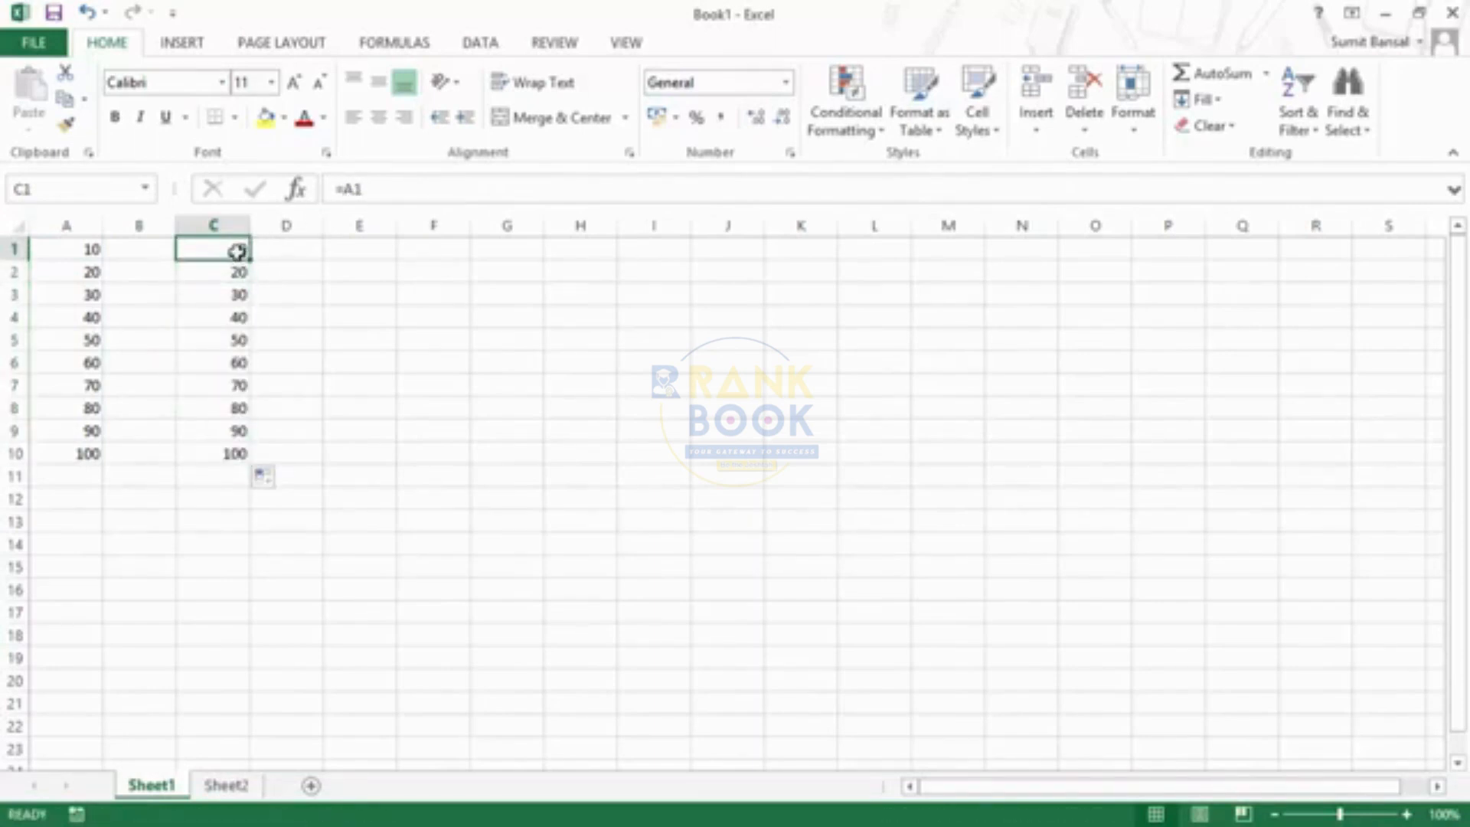
pyautogui.click(234, 272)
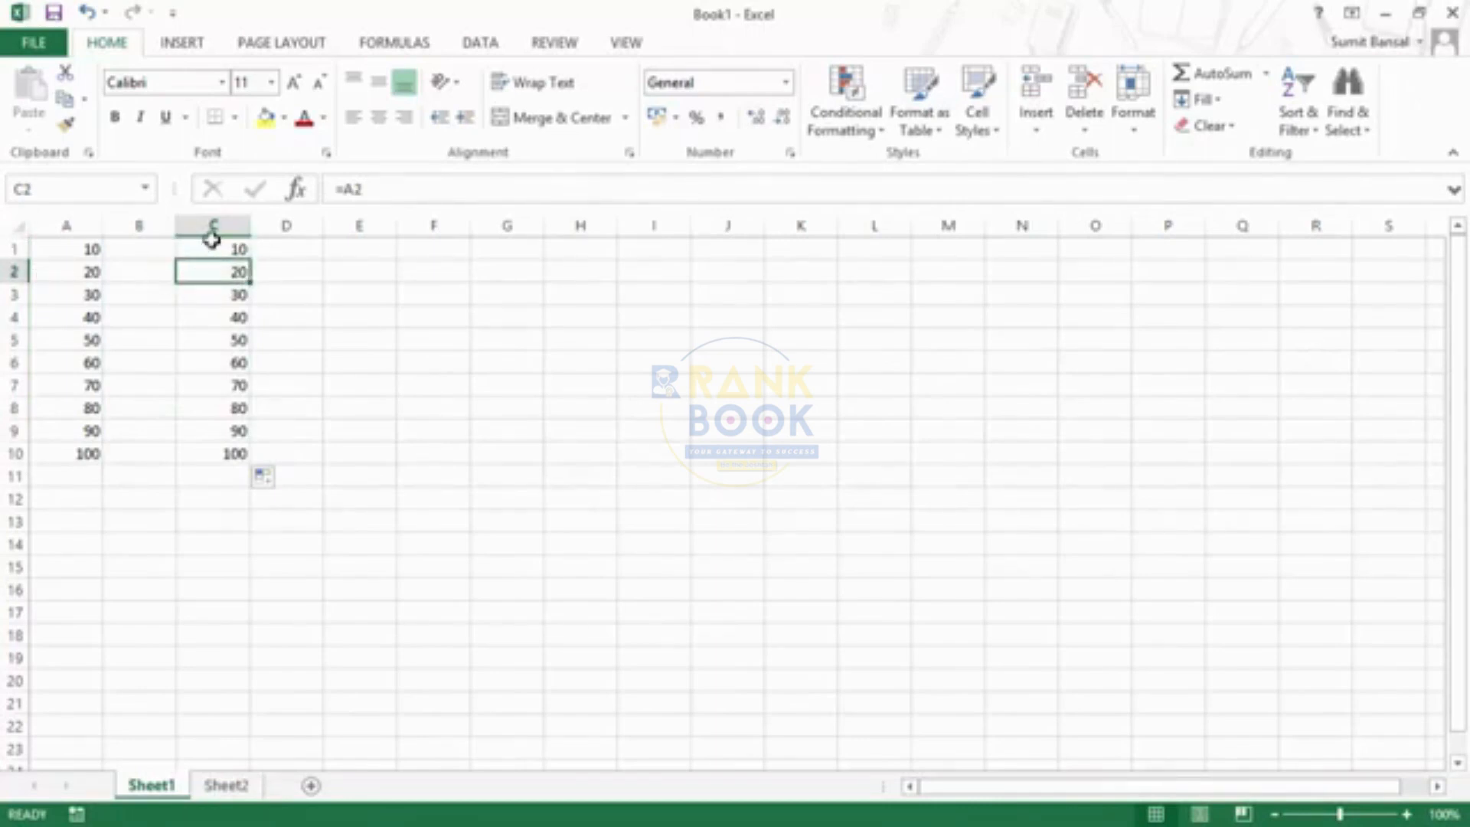
pyautogui.click(234, 248)
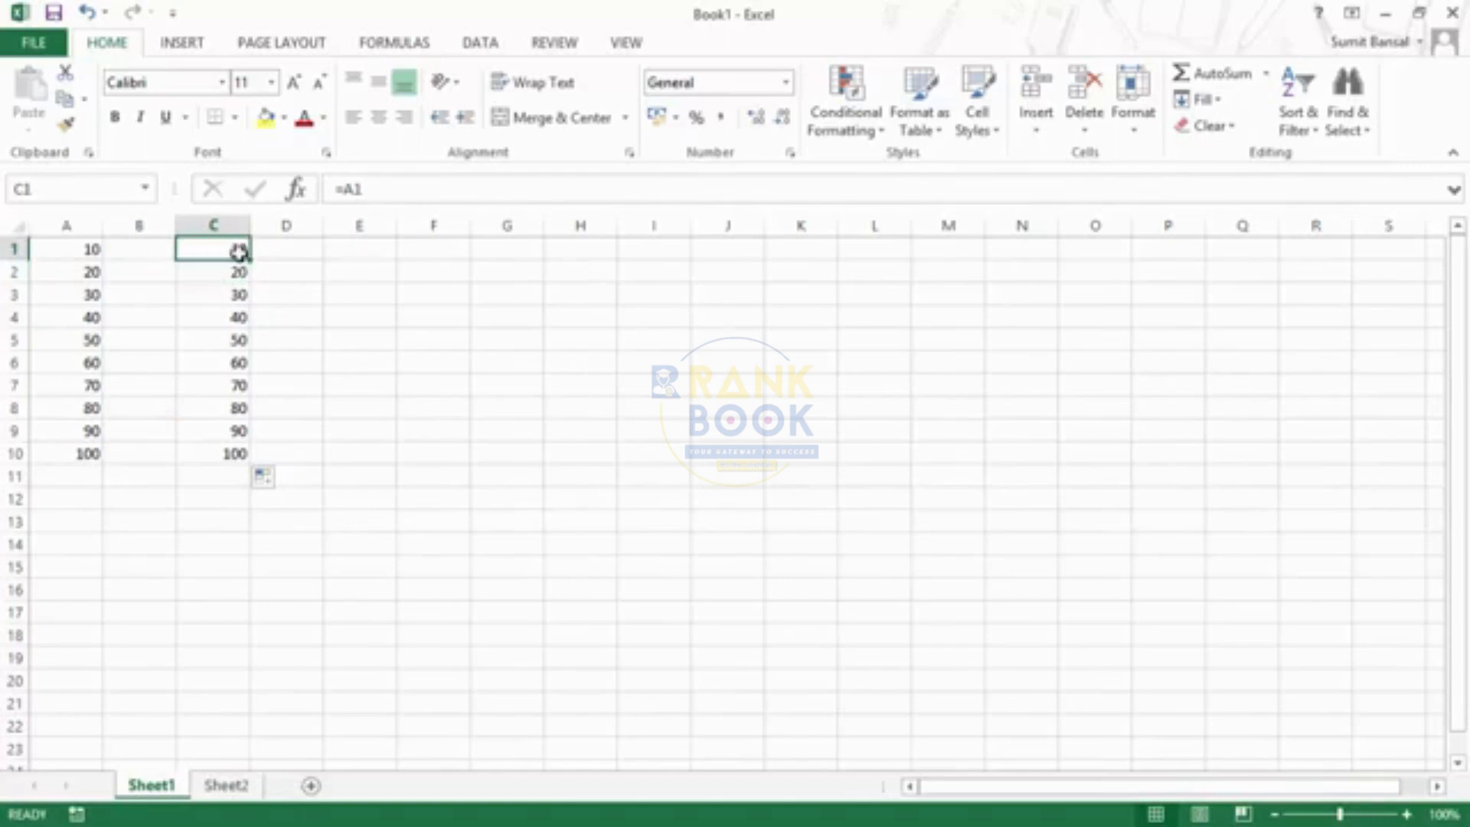
pyautogui.click(233, 276)
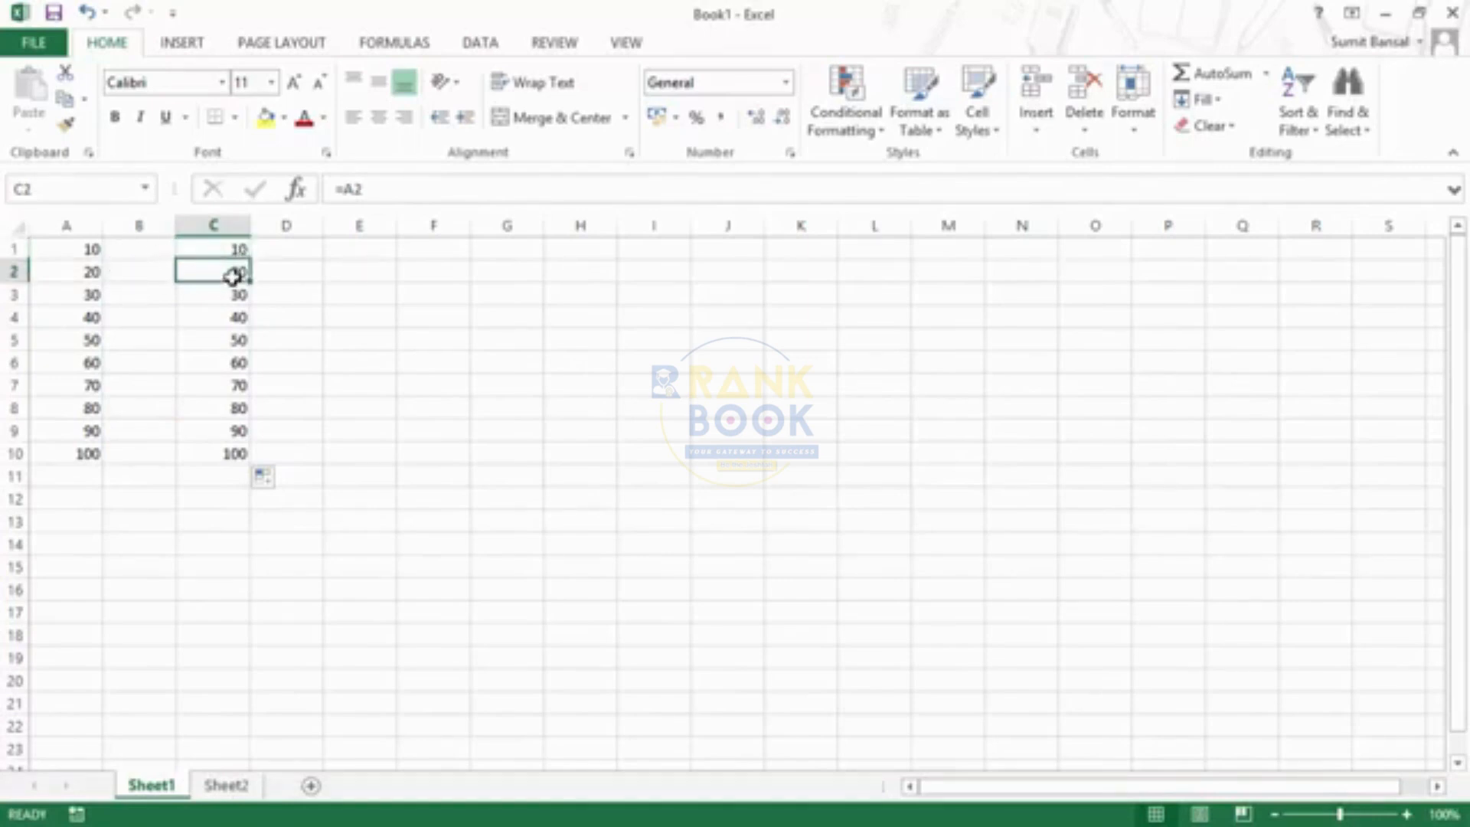
pyautogui.doubleClick(233, 276)
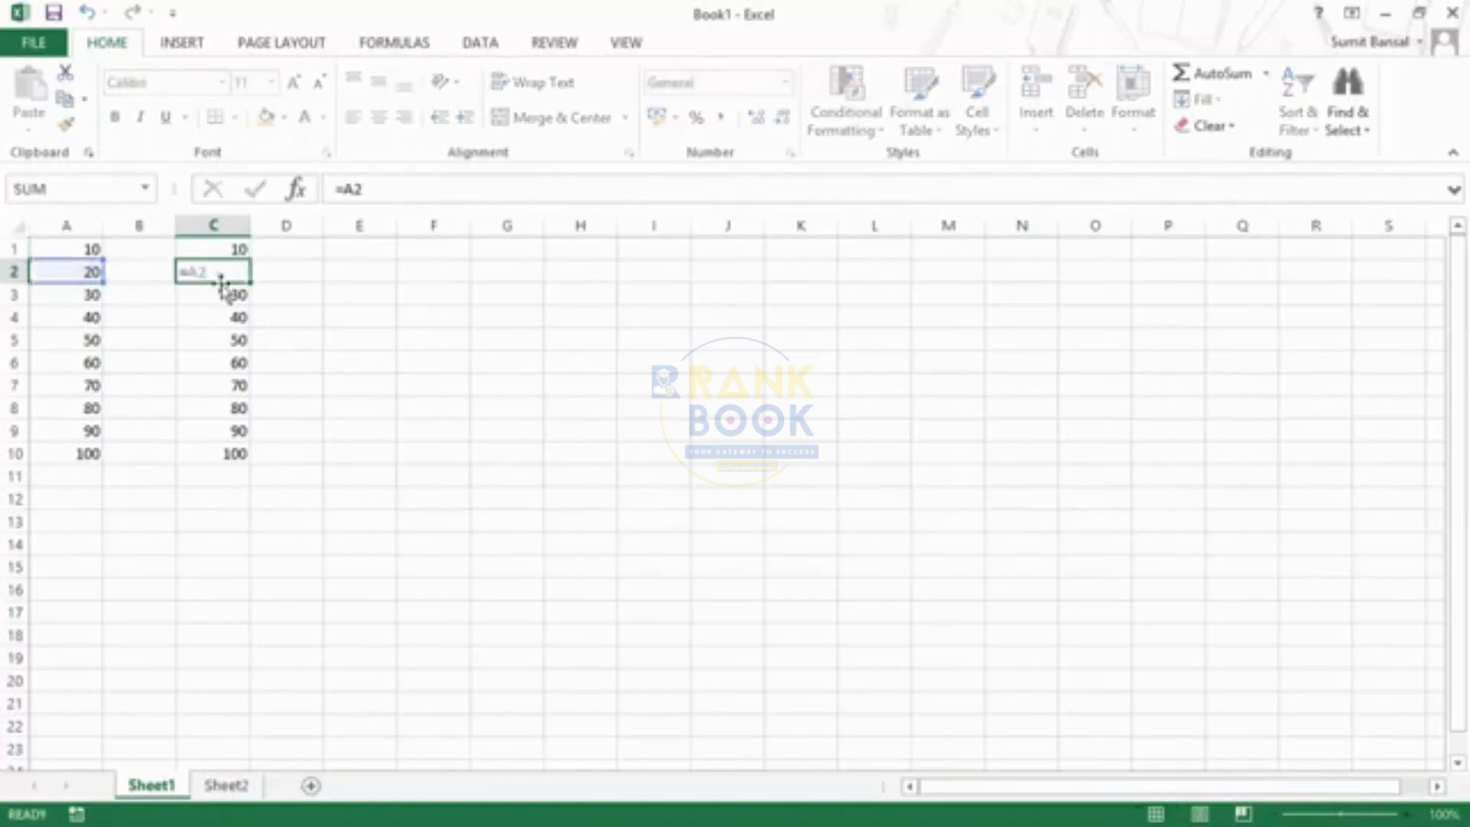
pyautogui.press('Return')
pyautogui.doubleClick(223, 291)
pyautogui.press('Escape')
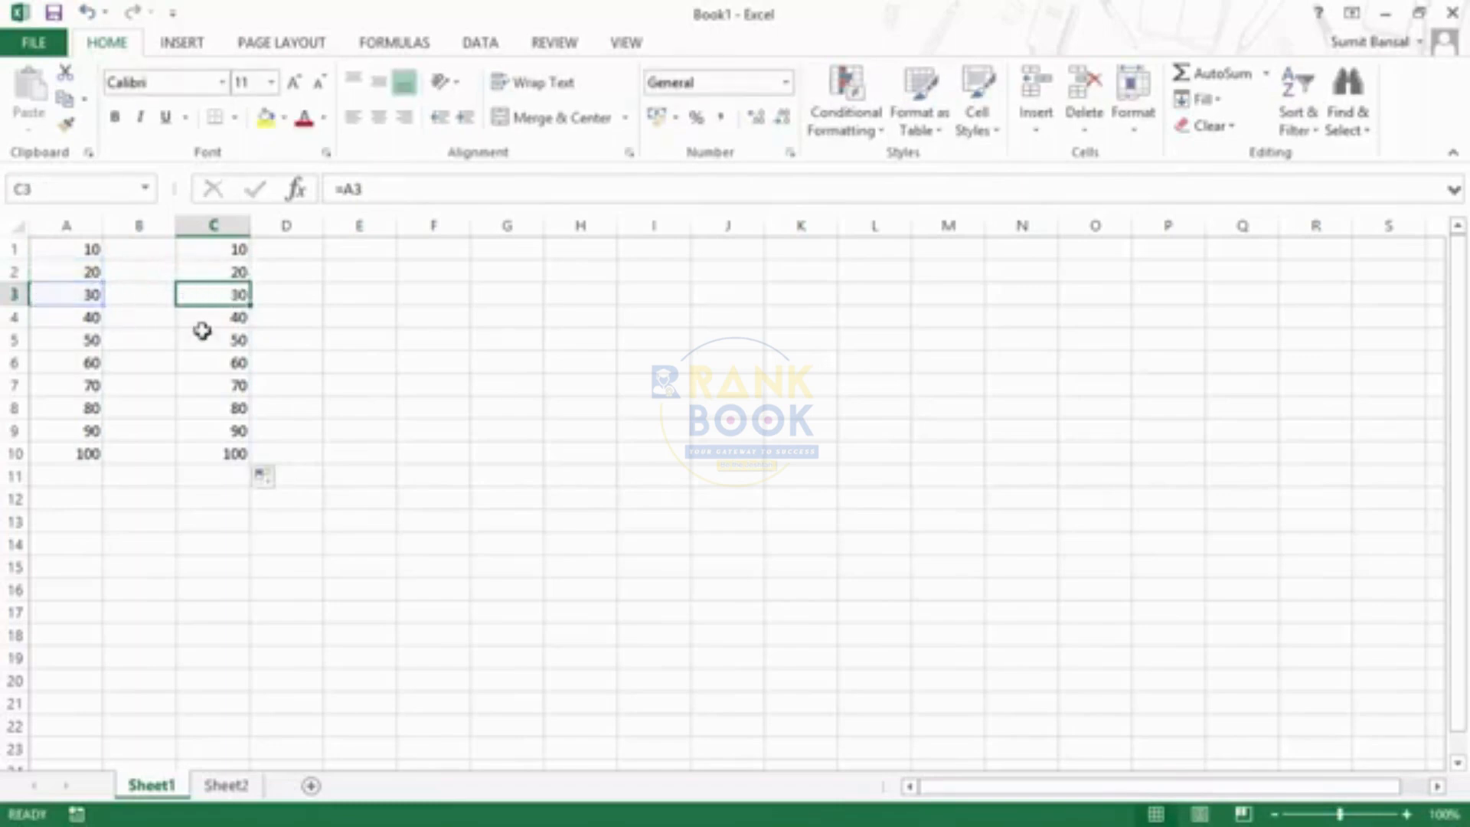
pyautogui.click(239, 454)
pyautogui.doubleClick(239, 455)
pyautogui.press('Escape')
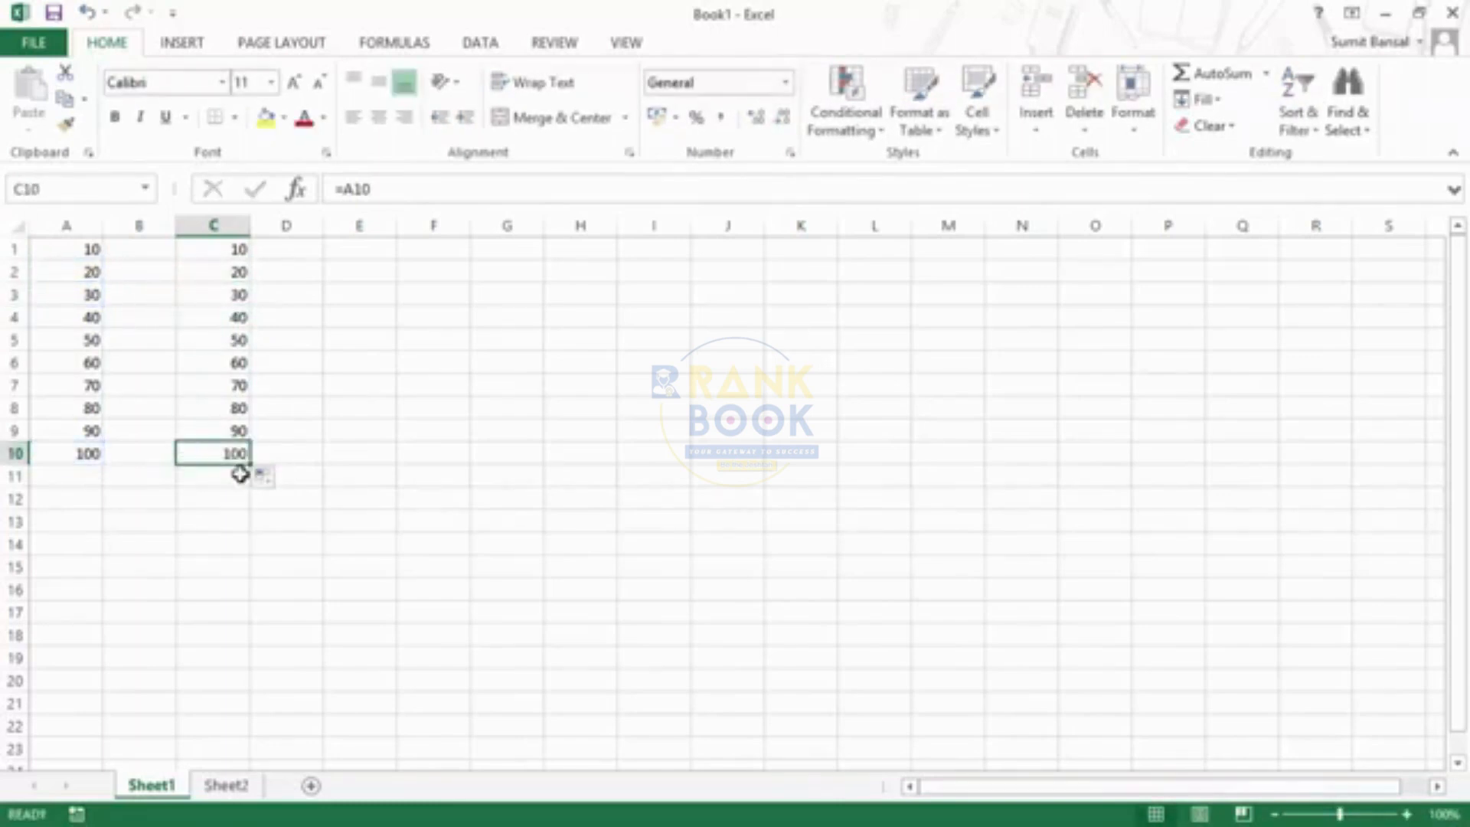
pyautogui.hotkey('ctrl', 'c')
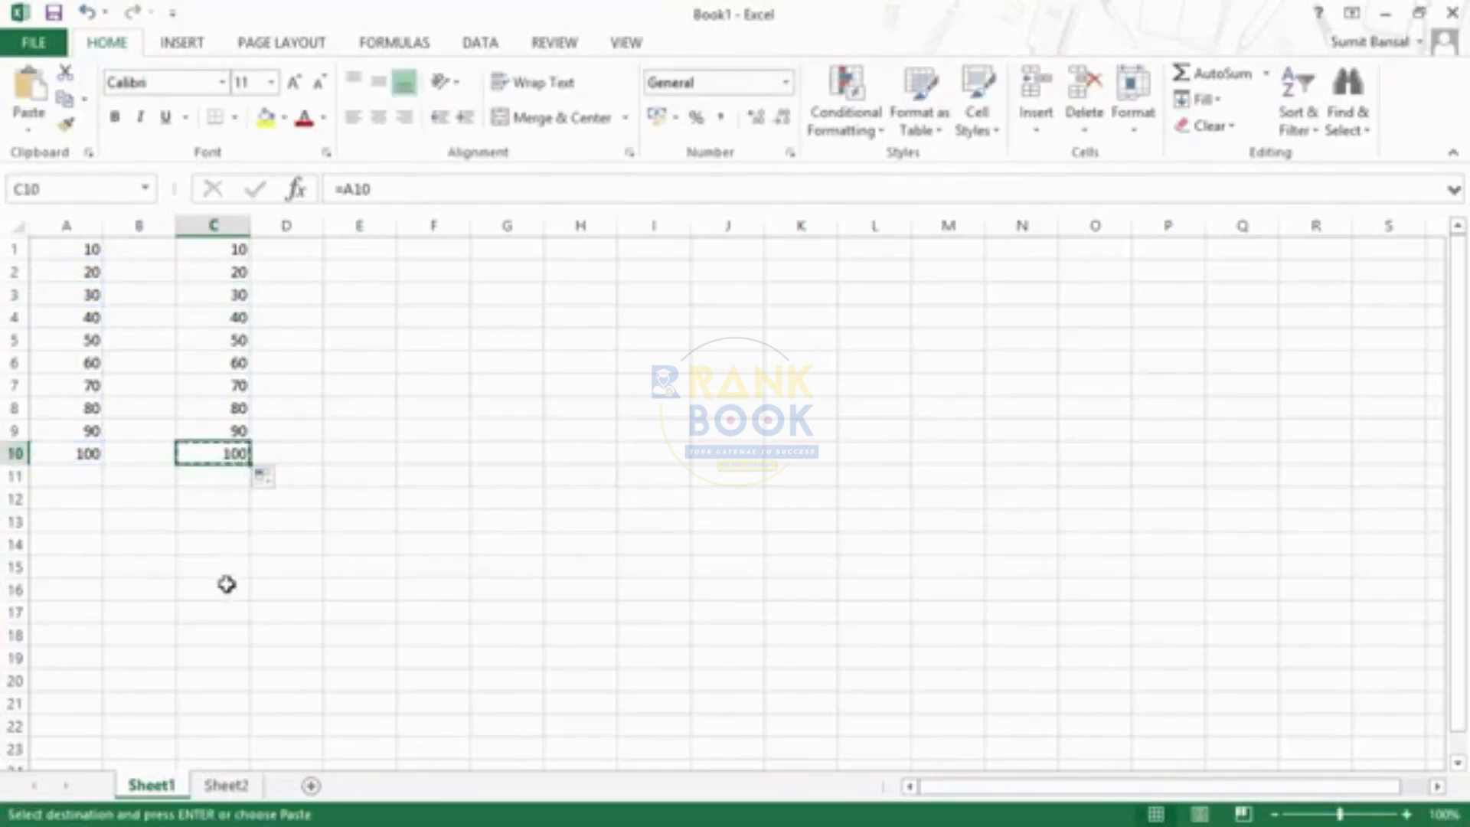
# Paste C10's formula into C18, where it shifts to reference A18
pyautogui.click(229, 633)
pyautogui.hotkey('ctrl', 'v')
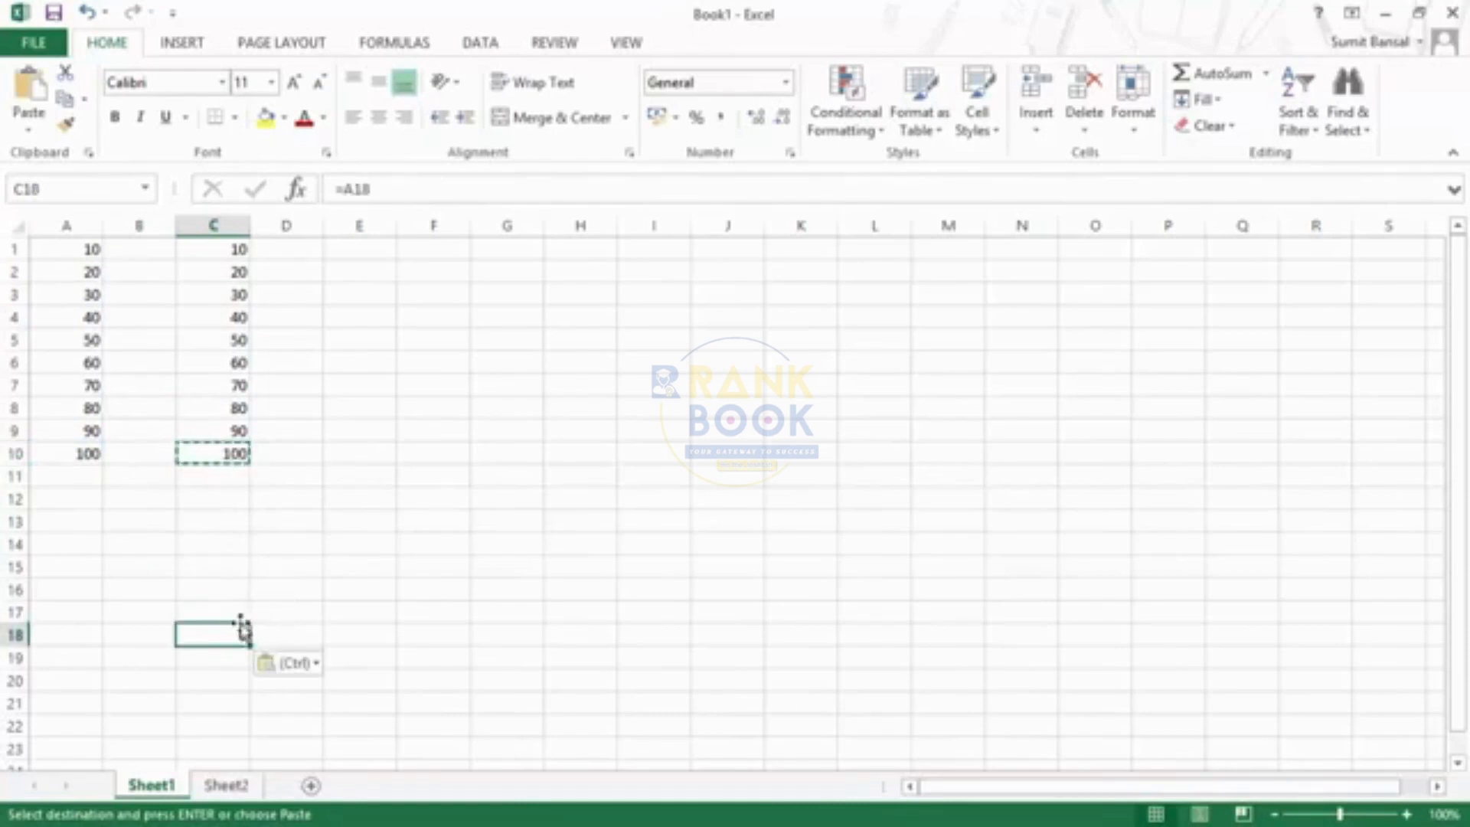
pyautogui.doubleClick(239, 632)
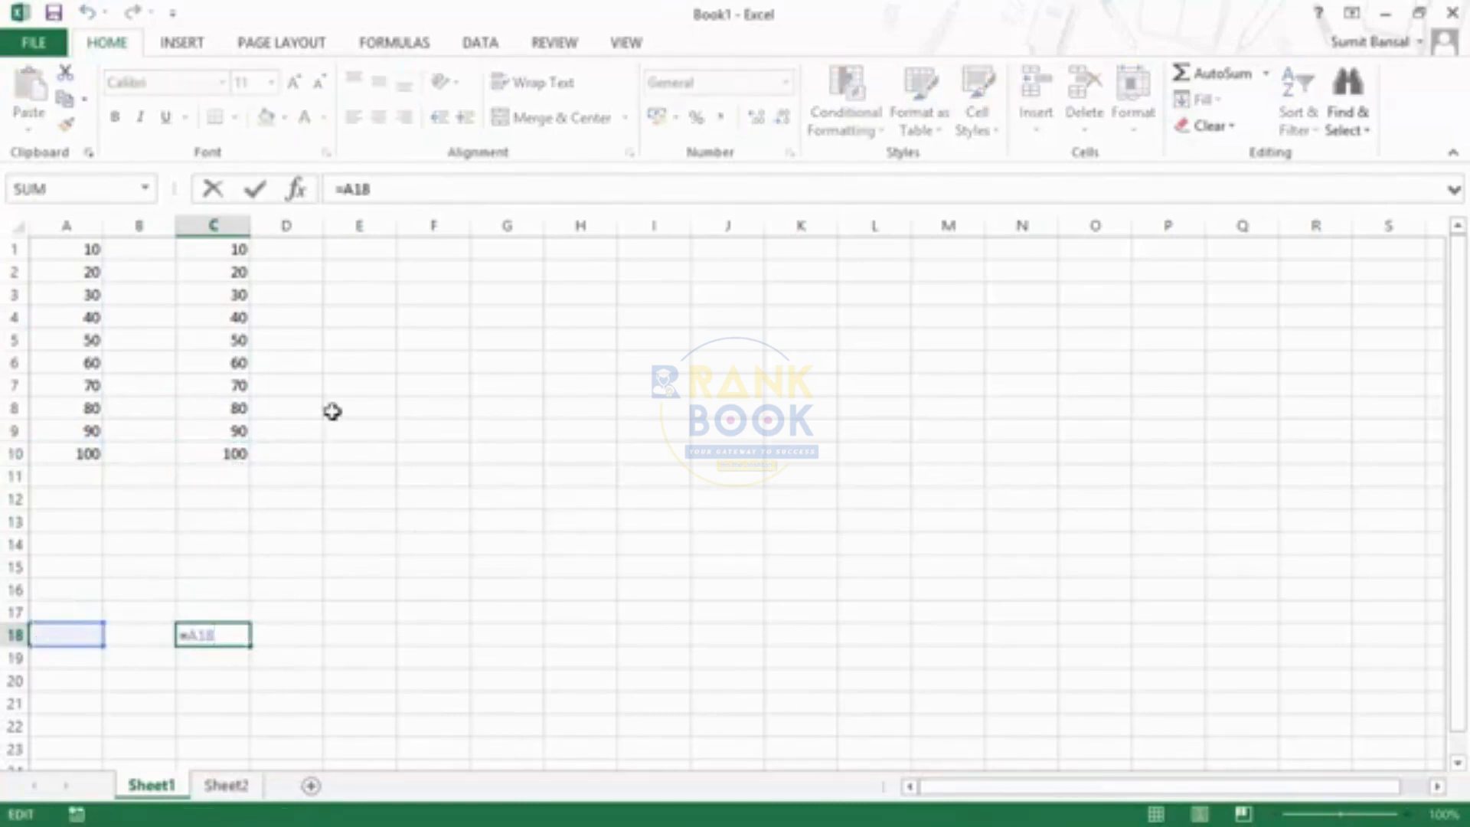
pyautogui.press('Escape')
# Copy C1's =A1 formula into H1, where it becomes =F1 and shows 0
pyautogui.click(218, 249)
pyautogui.hotkey('ctrl', 'c')
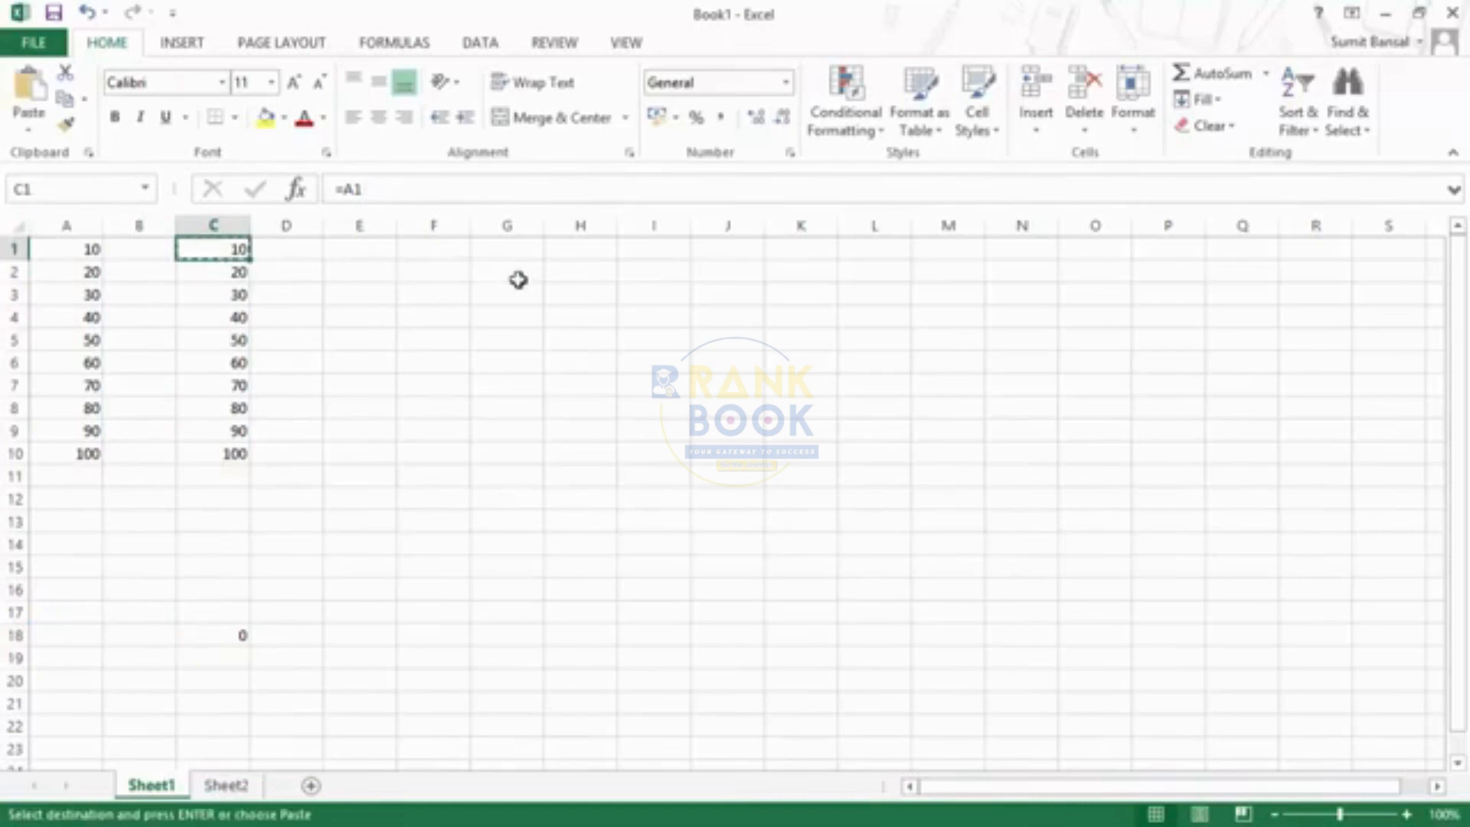
pyautogui.click(593, 251)
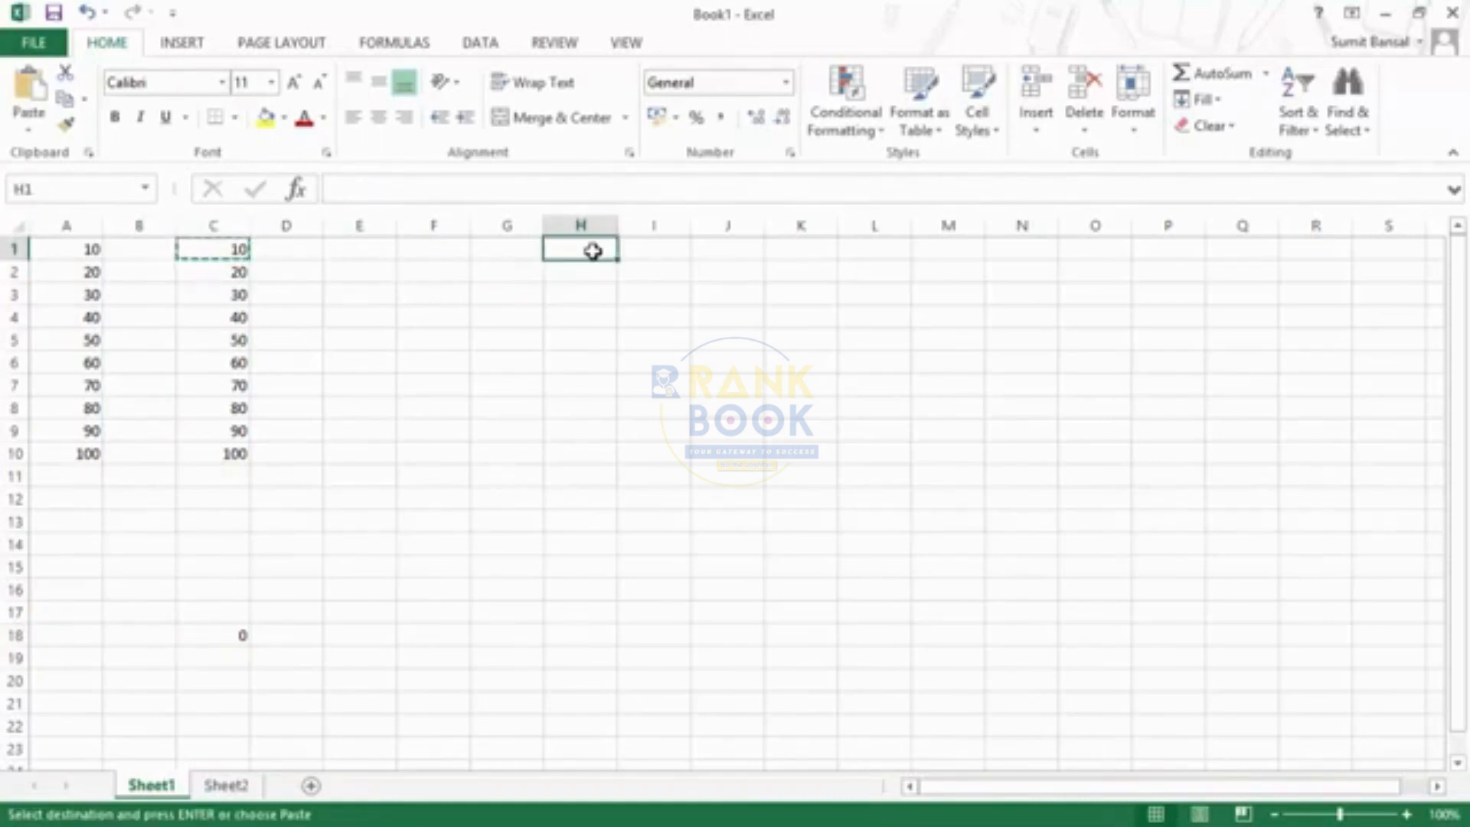
pyautogui.hotkey('ctrl', 'v')
pyautogui.press('F2')
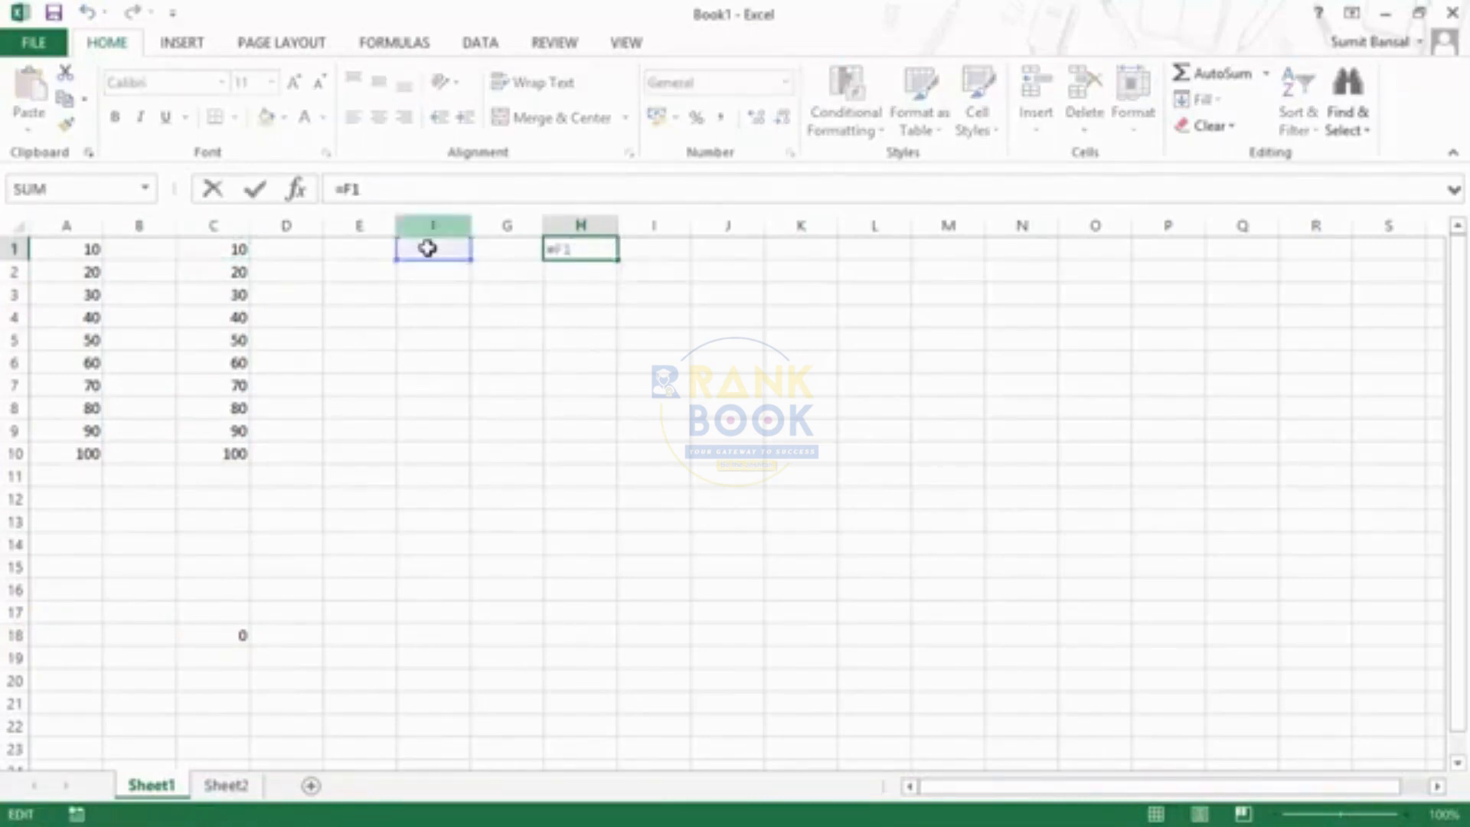
pyautogui.press('Escape')
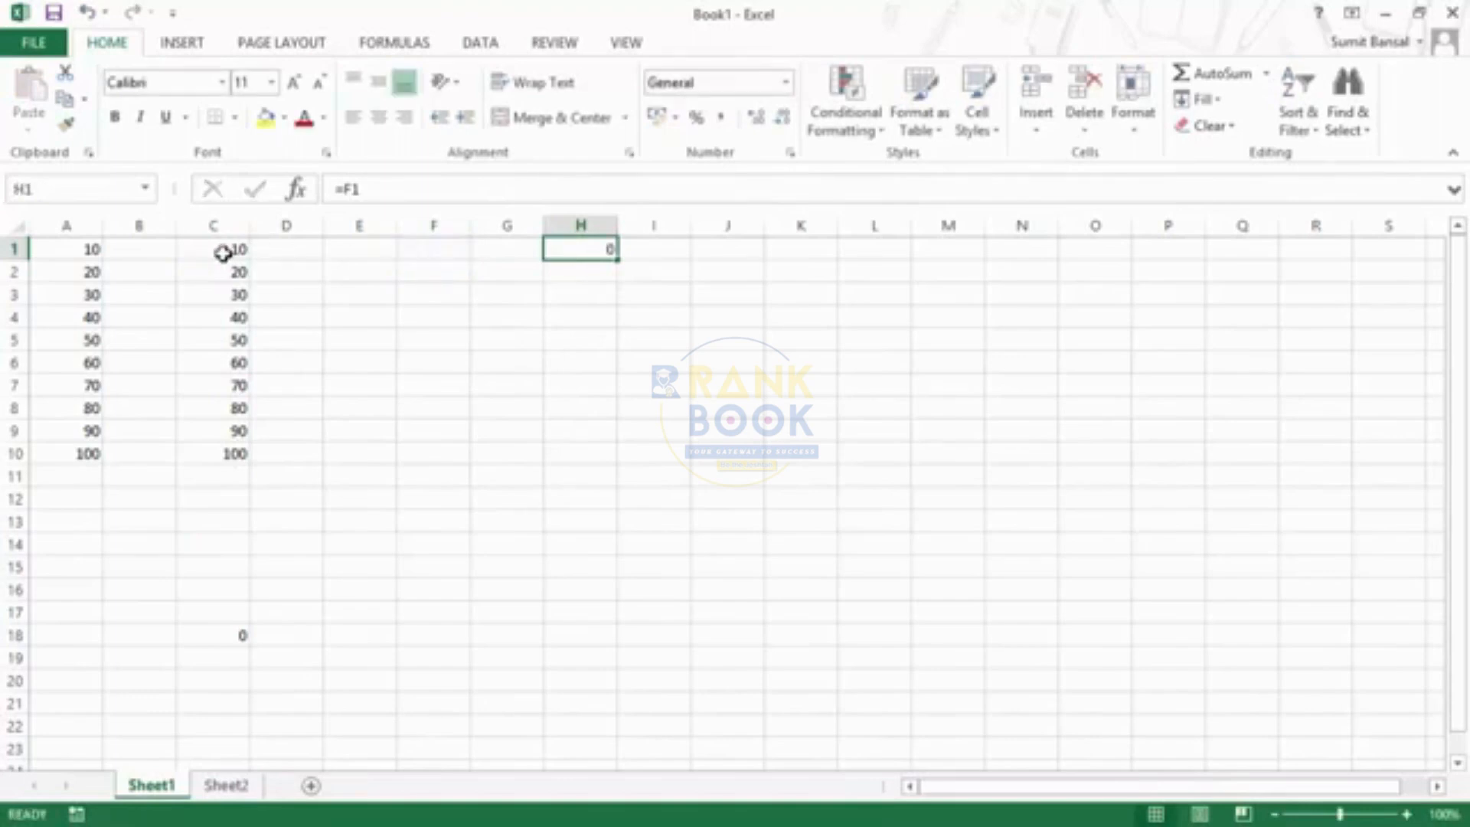
pyautogui.click(218, 251)
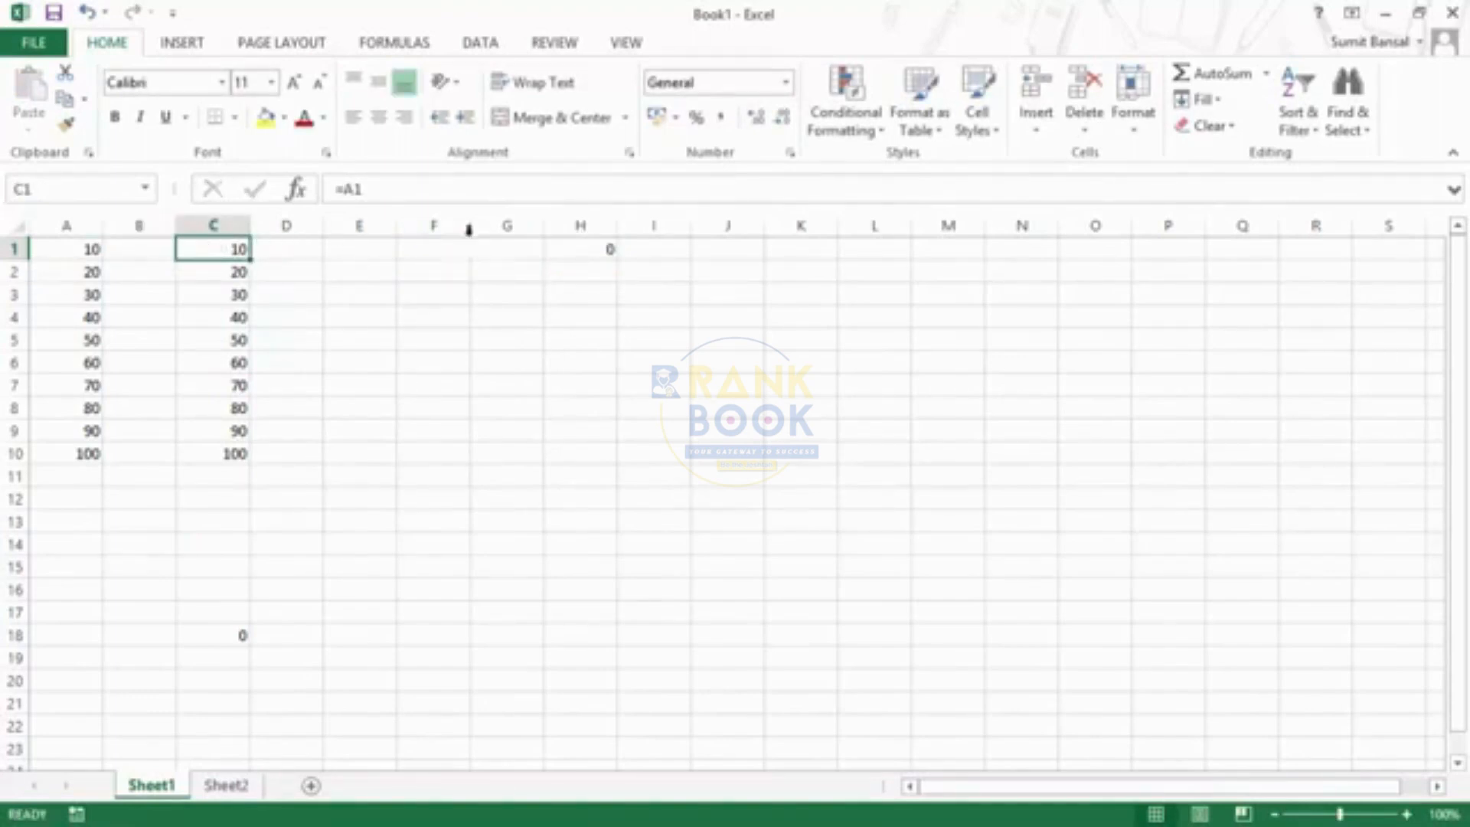
pyautogui.doubleClick(590, 254)
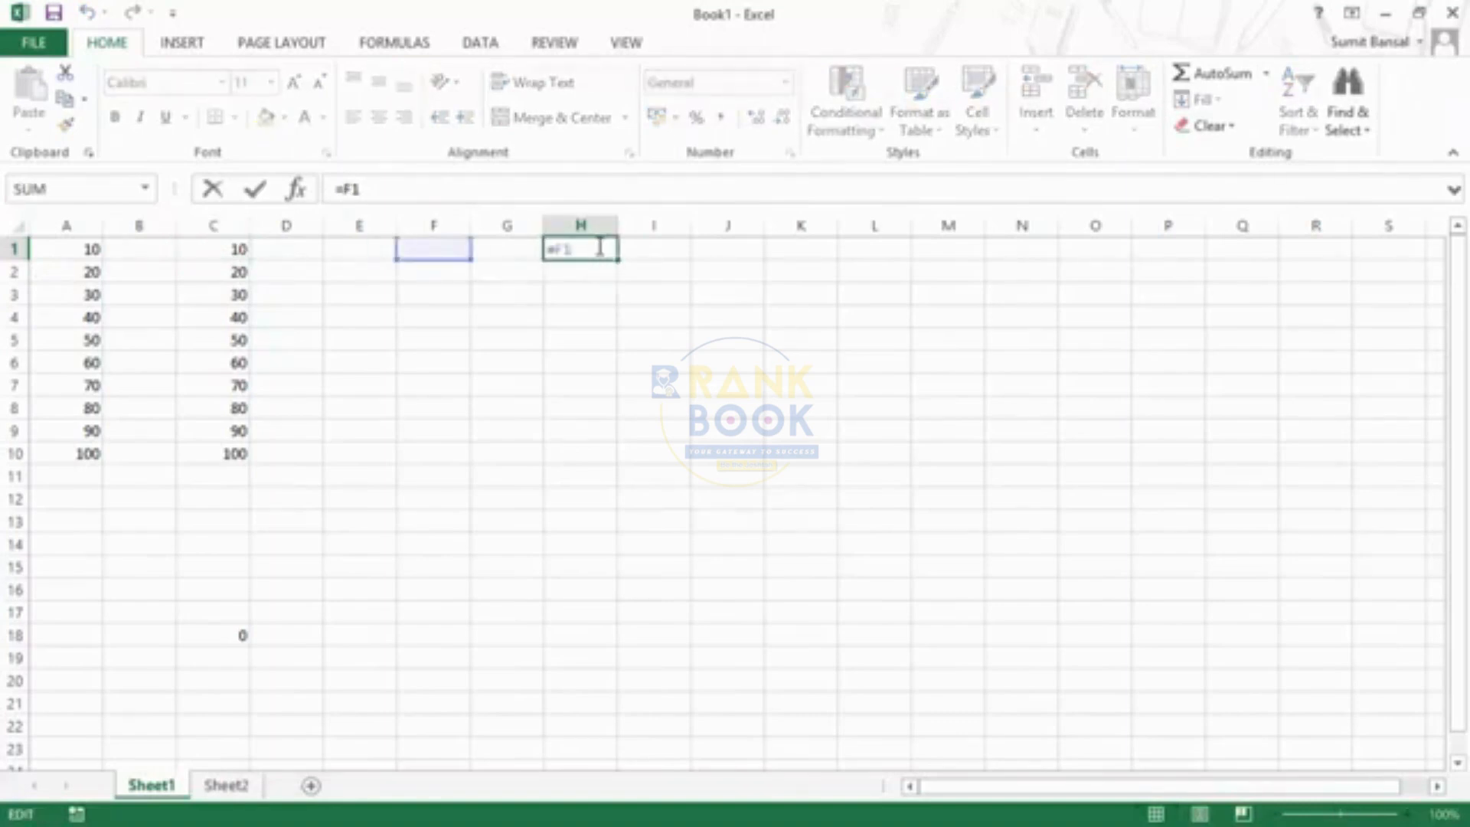
pyautogui.press('Escape')
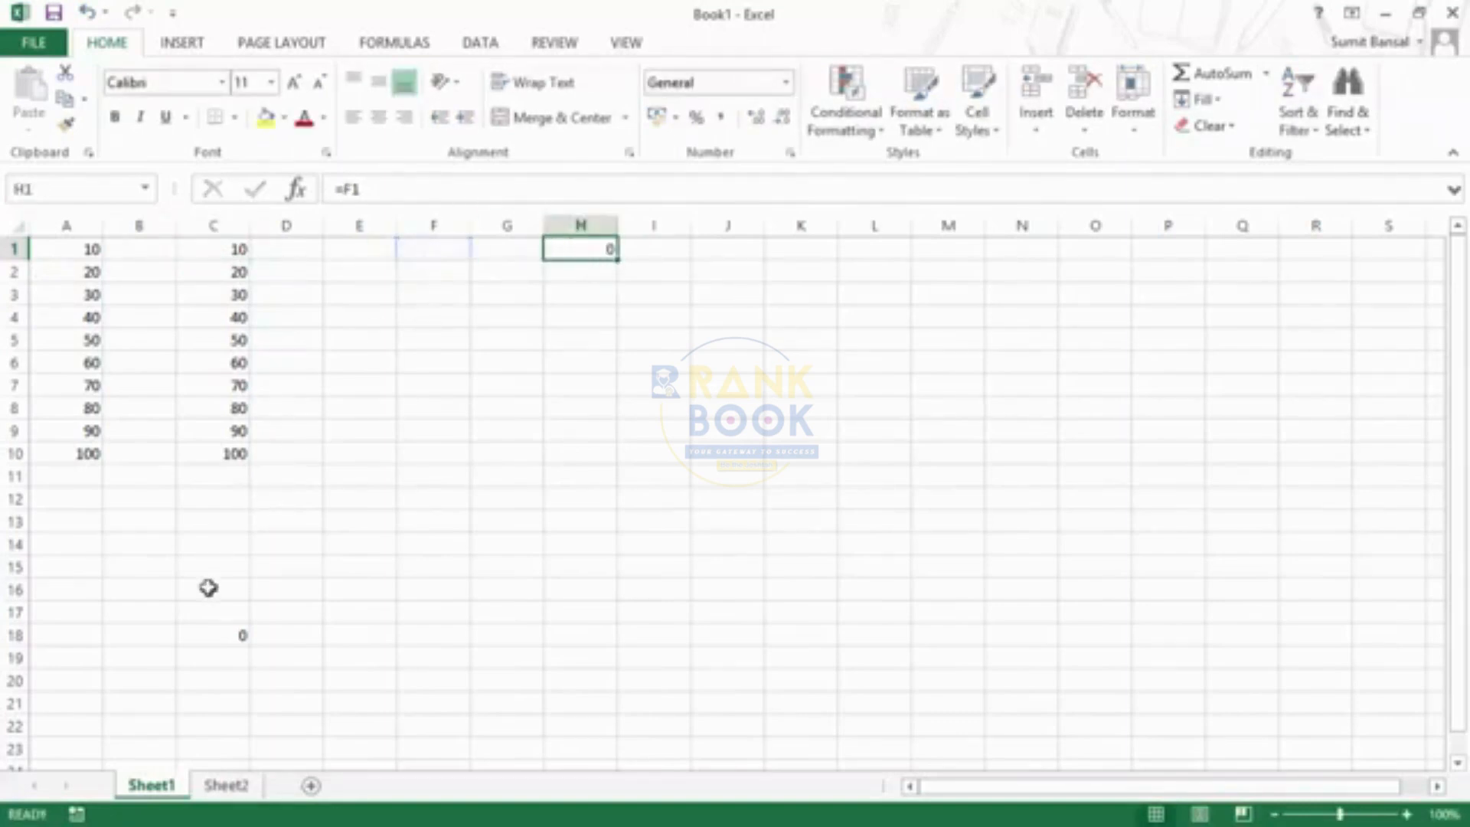
pyautogui.click(206, 637)
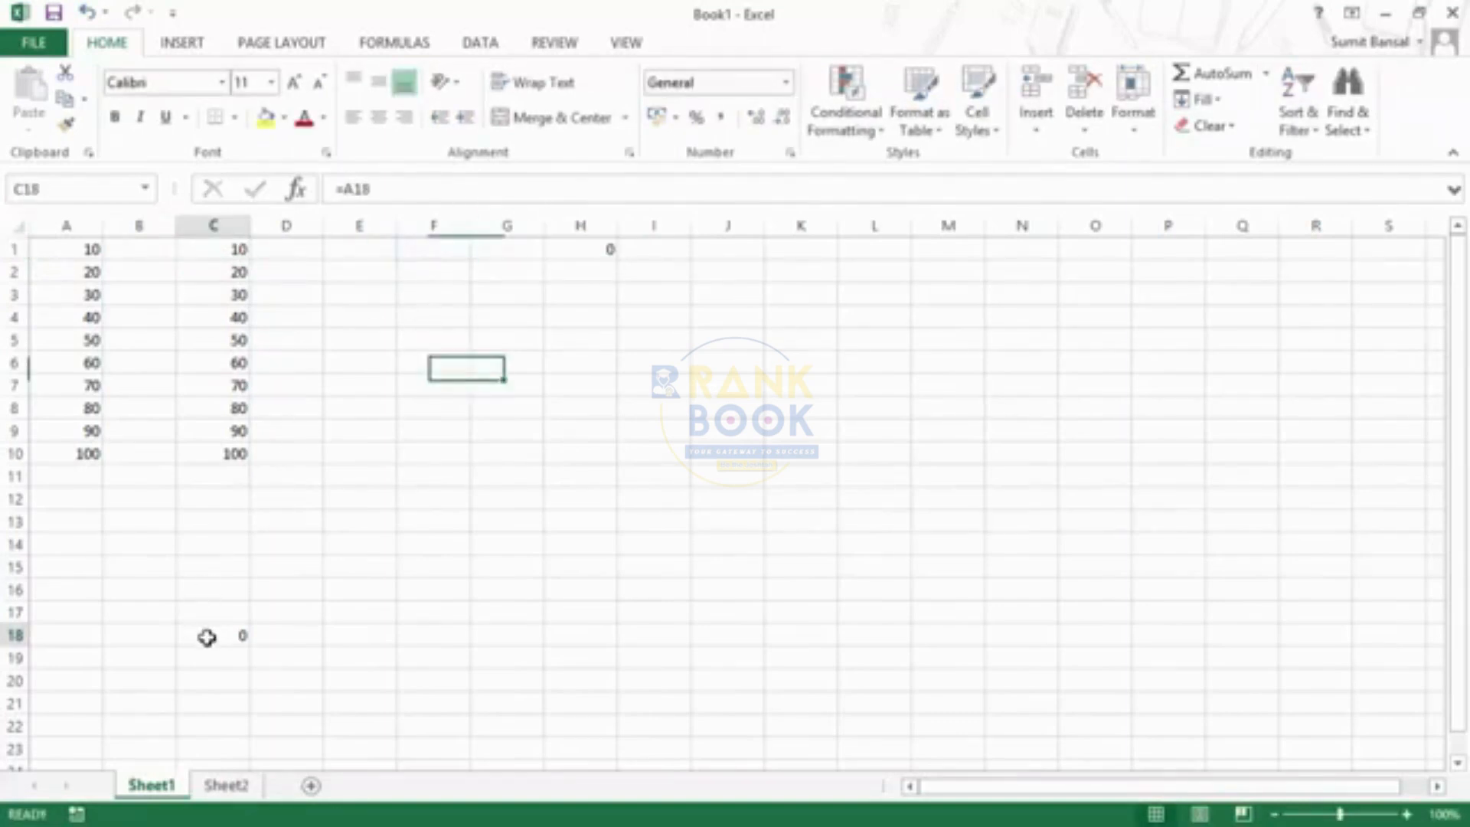
# Clear the copied formulas from H1 and C2:C10
pyautogui.click(574, 260)
pyautogui.click(578, 248)
pyautogui.press('Delete')
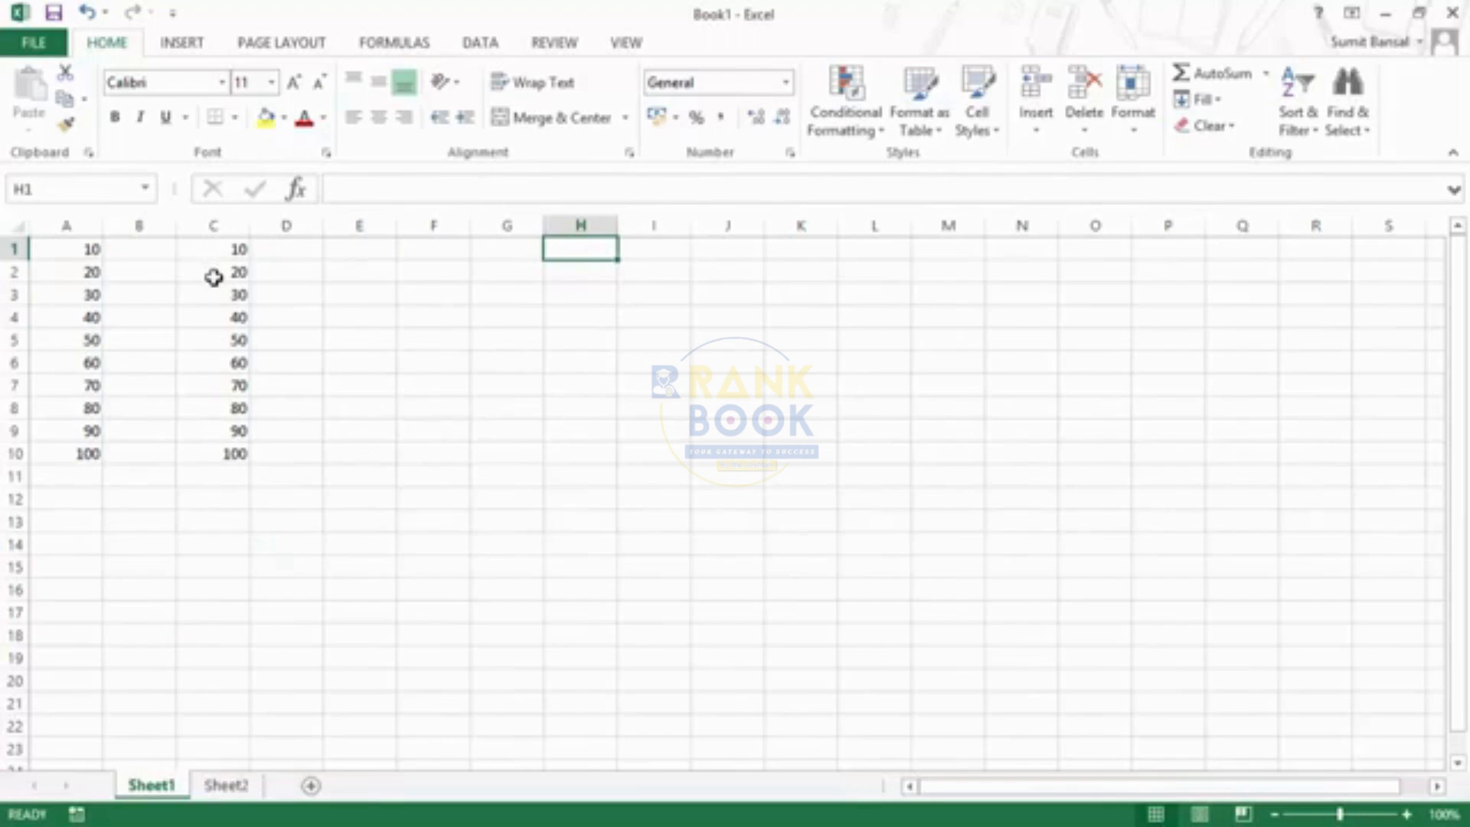
pyautogui.moveTo(213, 274); pyautogui.dragTo(205, 437)
pyautogui.press('Delete')
# Change C1's formula to the absolute reference =$A$1
pyautogui.click(220, 249)
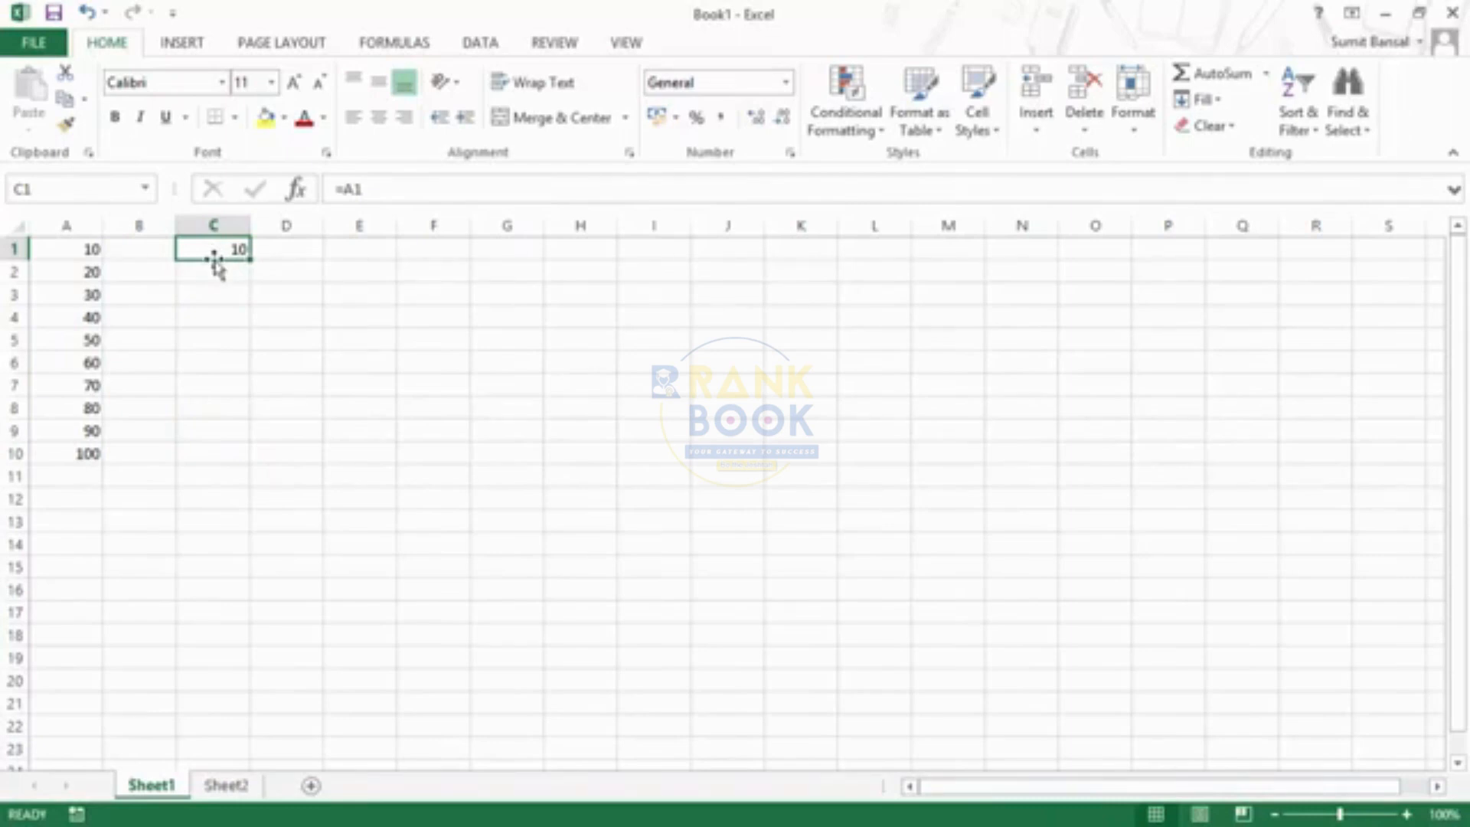
pyautogui.click(348, 189)
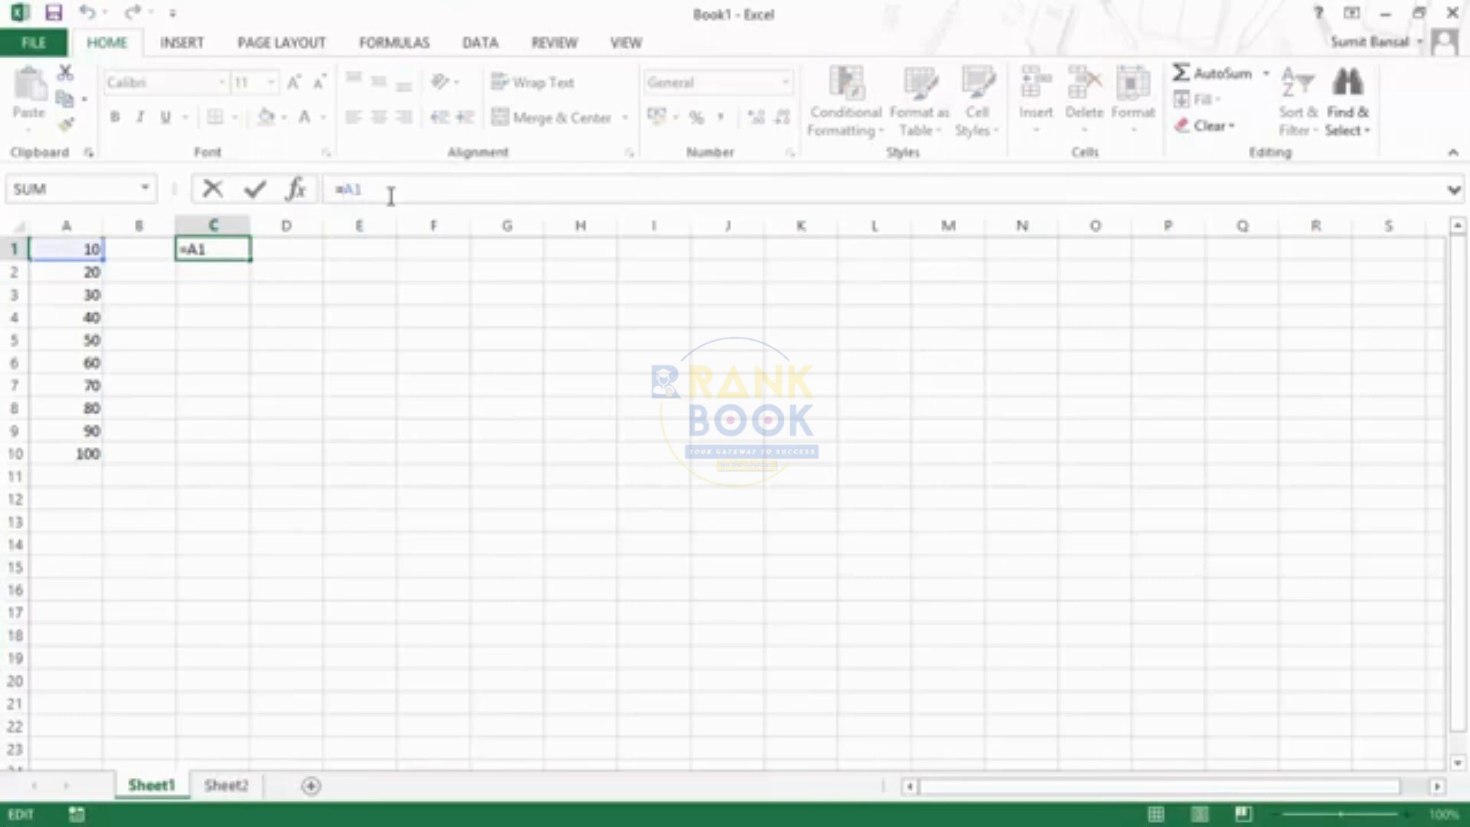
pyautogui.write('$')
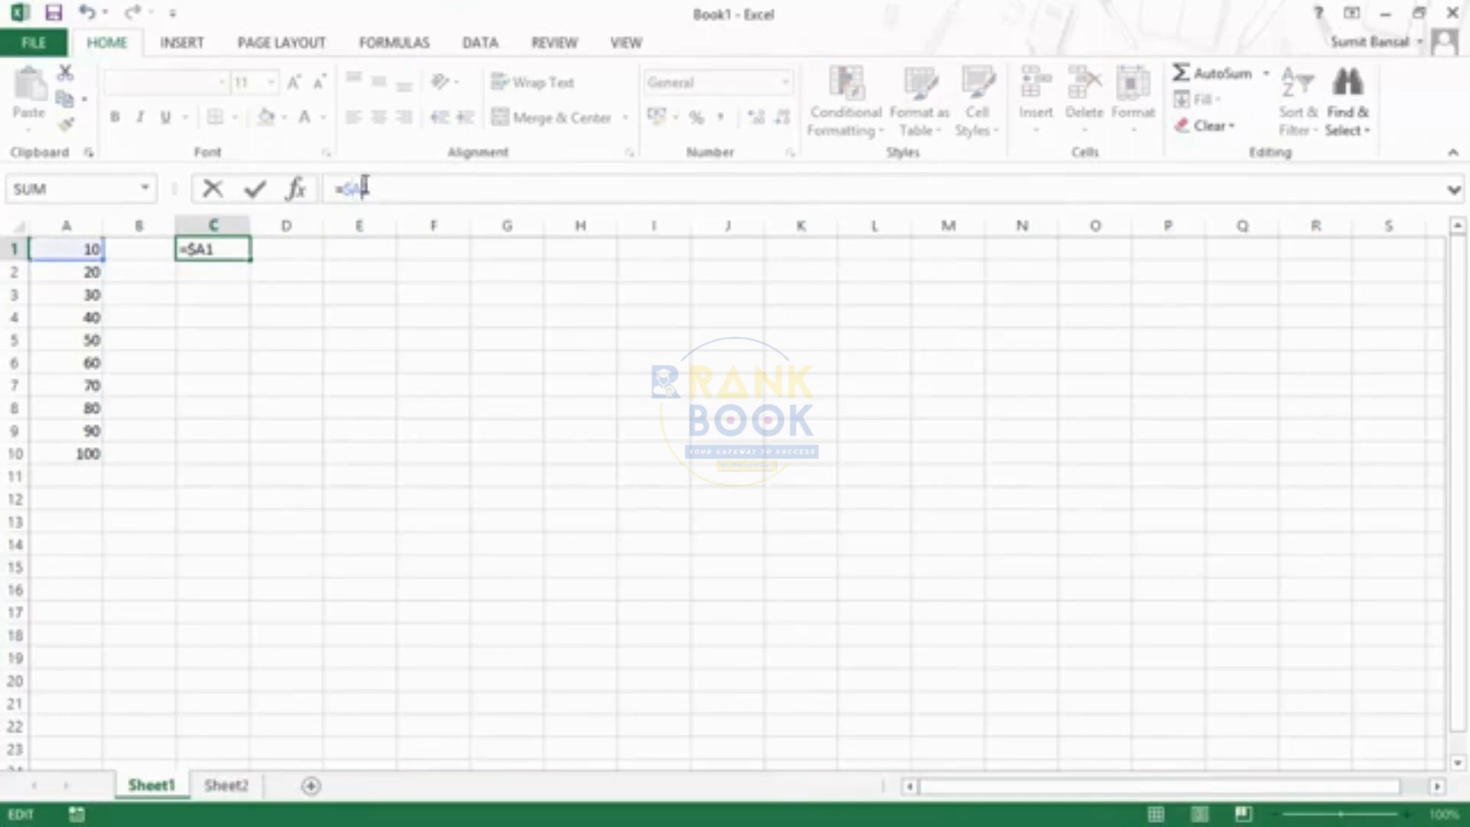
pyautogui.press('Right')
pyautogui.write('$')
pyautogui.press('Return')
pyautogui.press('Up')
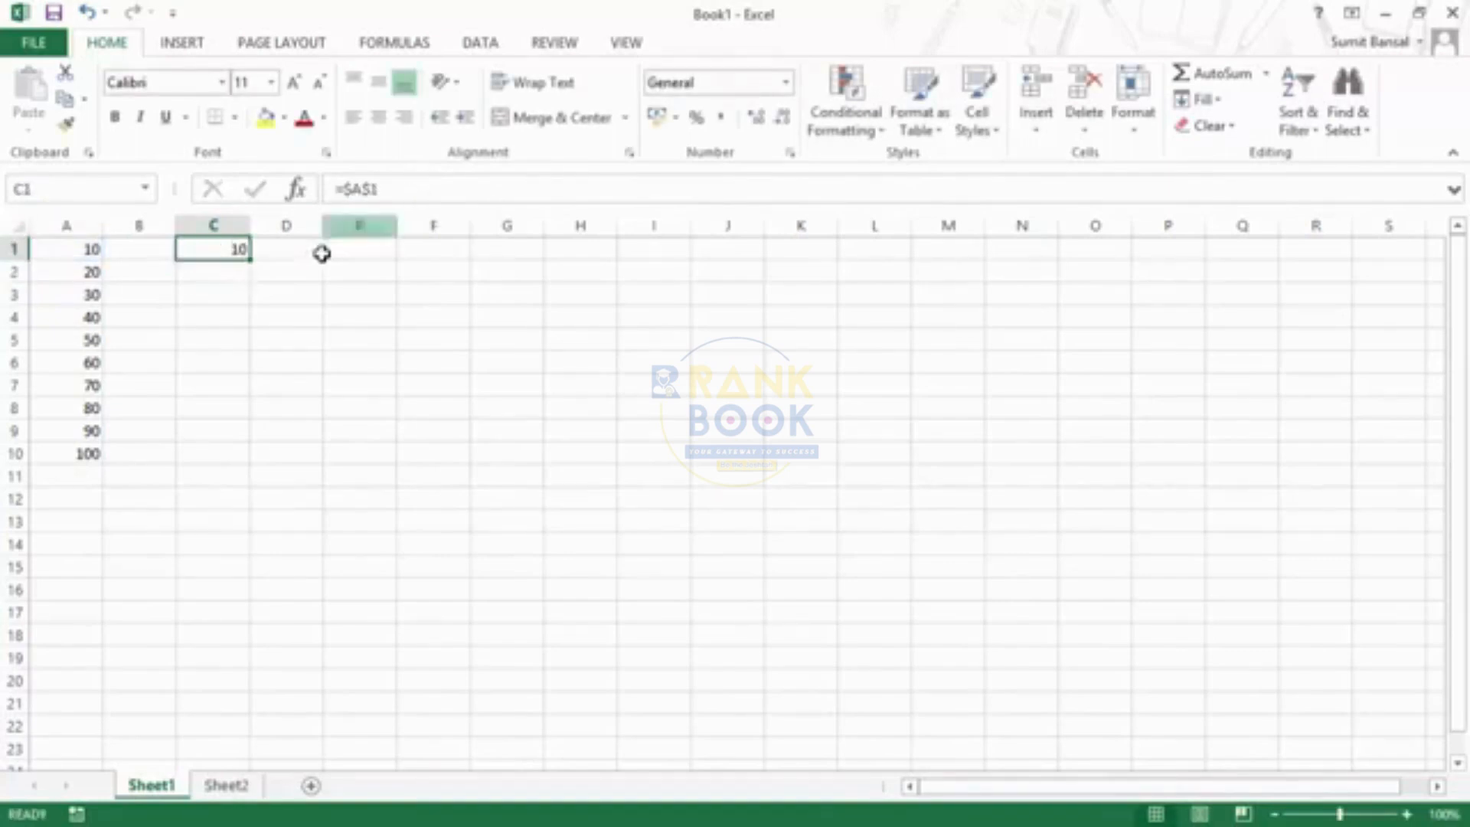
# Paste C1's formula into I8 and confirm it still references $A$1
pyautogui.hotkey('ctrl', 'c')
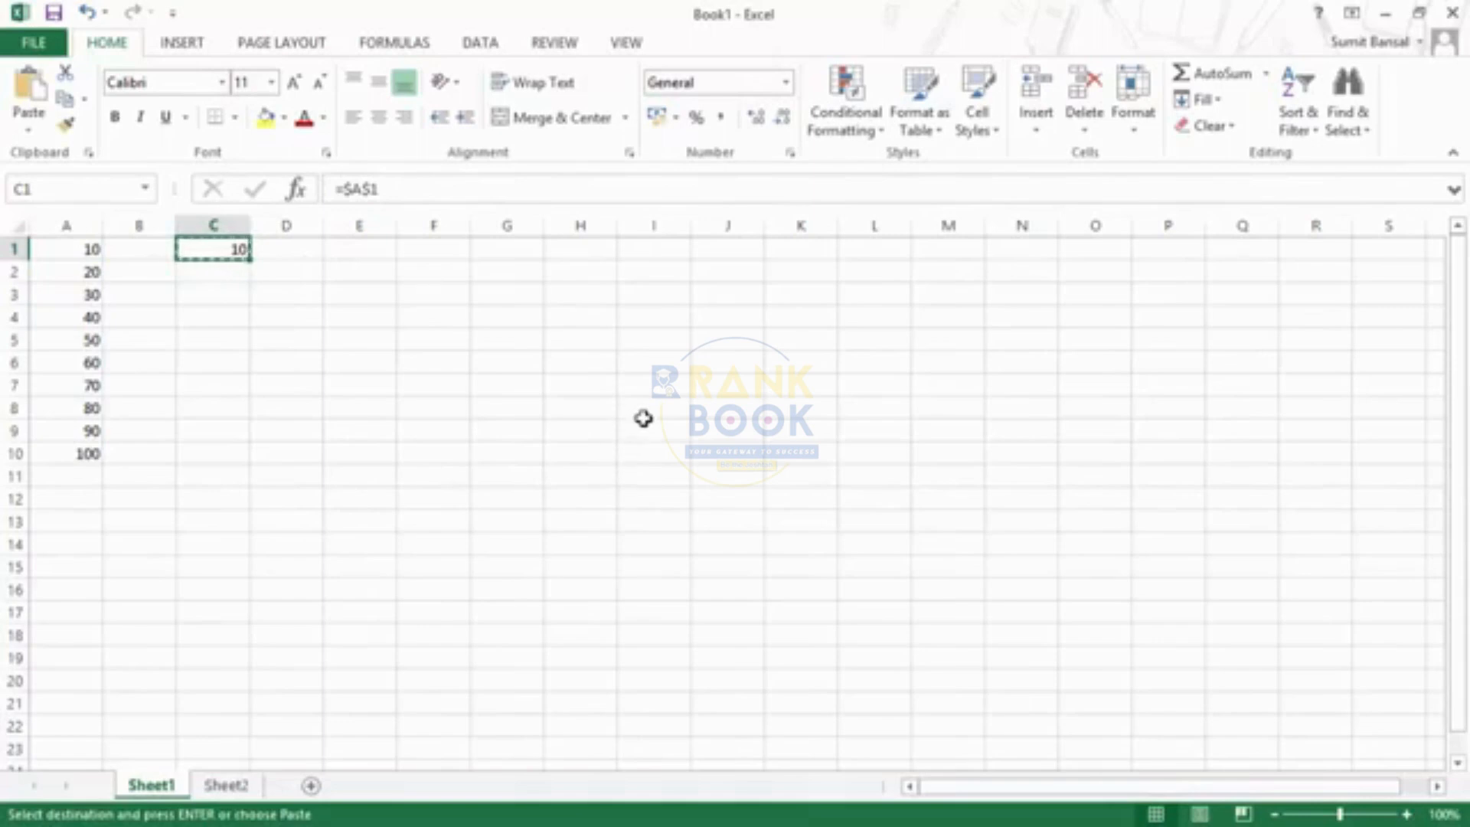
pyautogui.click(644, 413)
pyautogui.hotkey('ctrl', 'v')
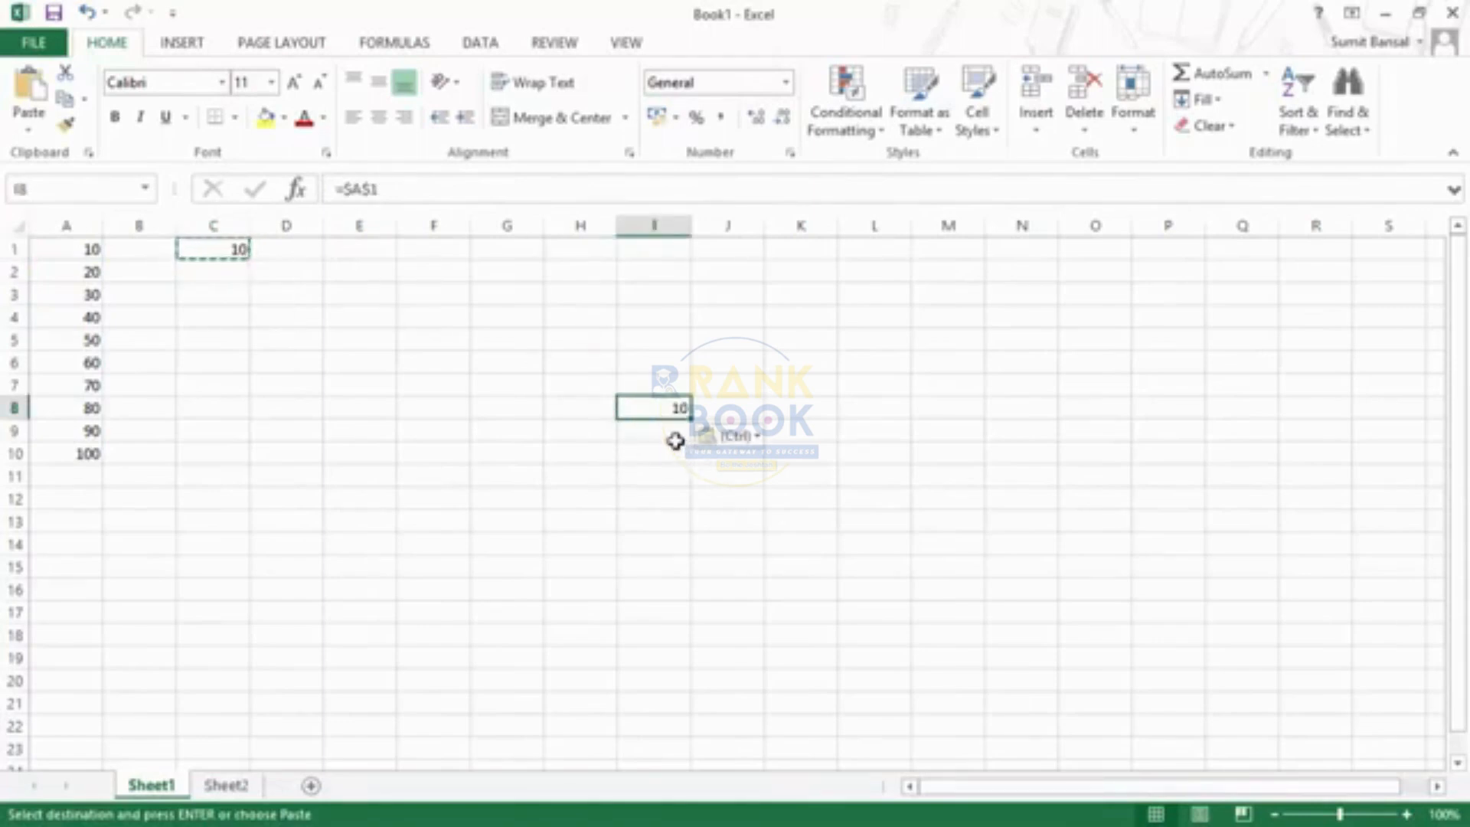
pyautogui.press('Escape')
pyautogui.doubleClick(662, 414)
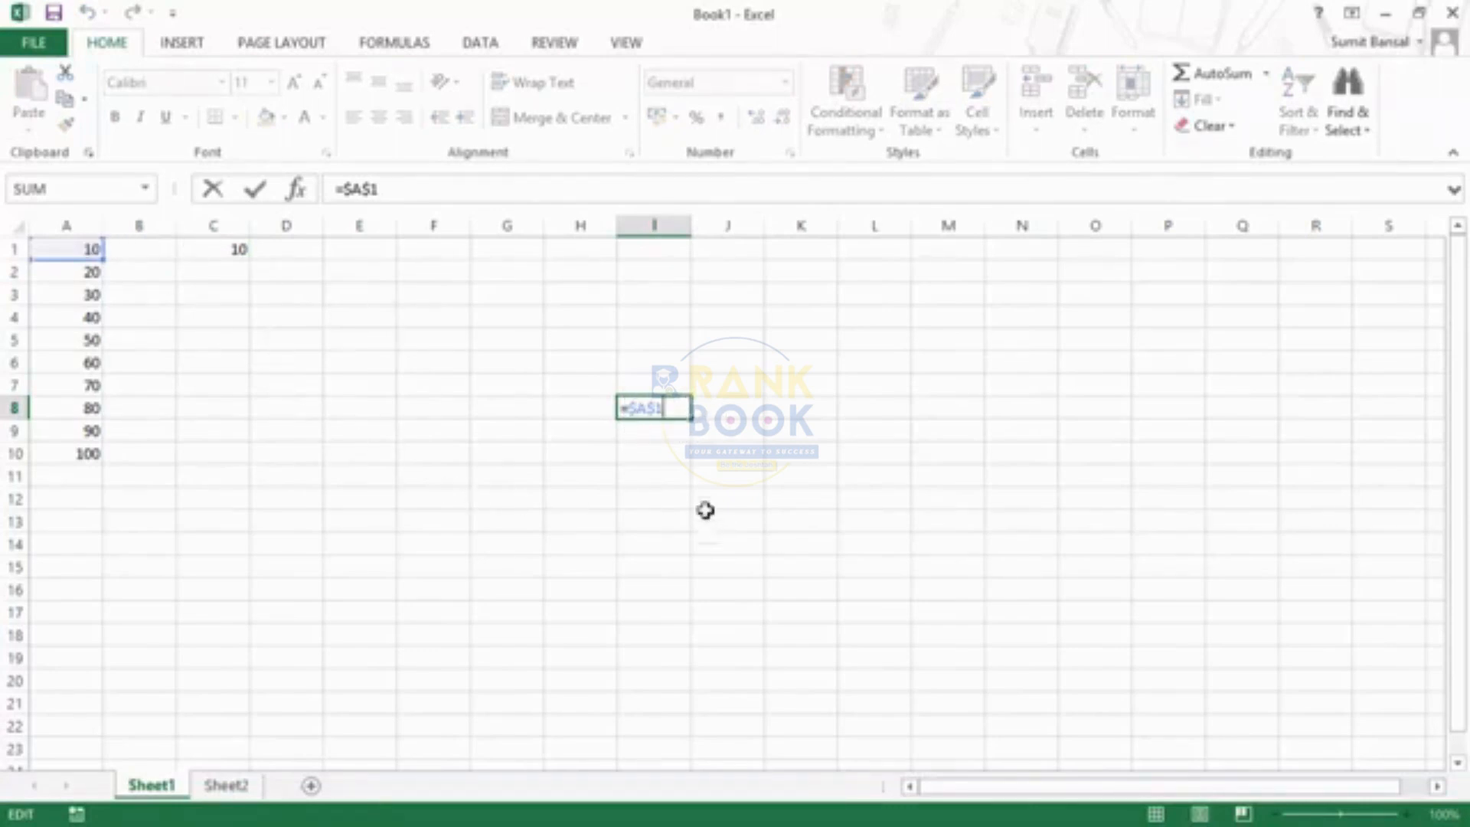
pyautogui.press('Return')
pyautogui.click(653, 419)
pyautogui.hotkey('ctrl', 'c')
# Paste the formula into O18 to confirm $A$1, then delete the test copies in I8 and O18
pyautogui.click(1101, 639)
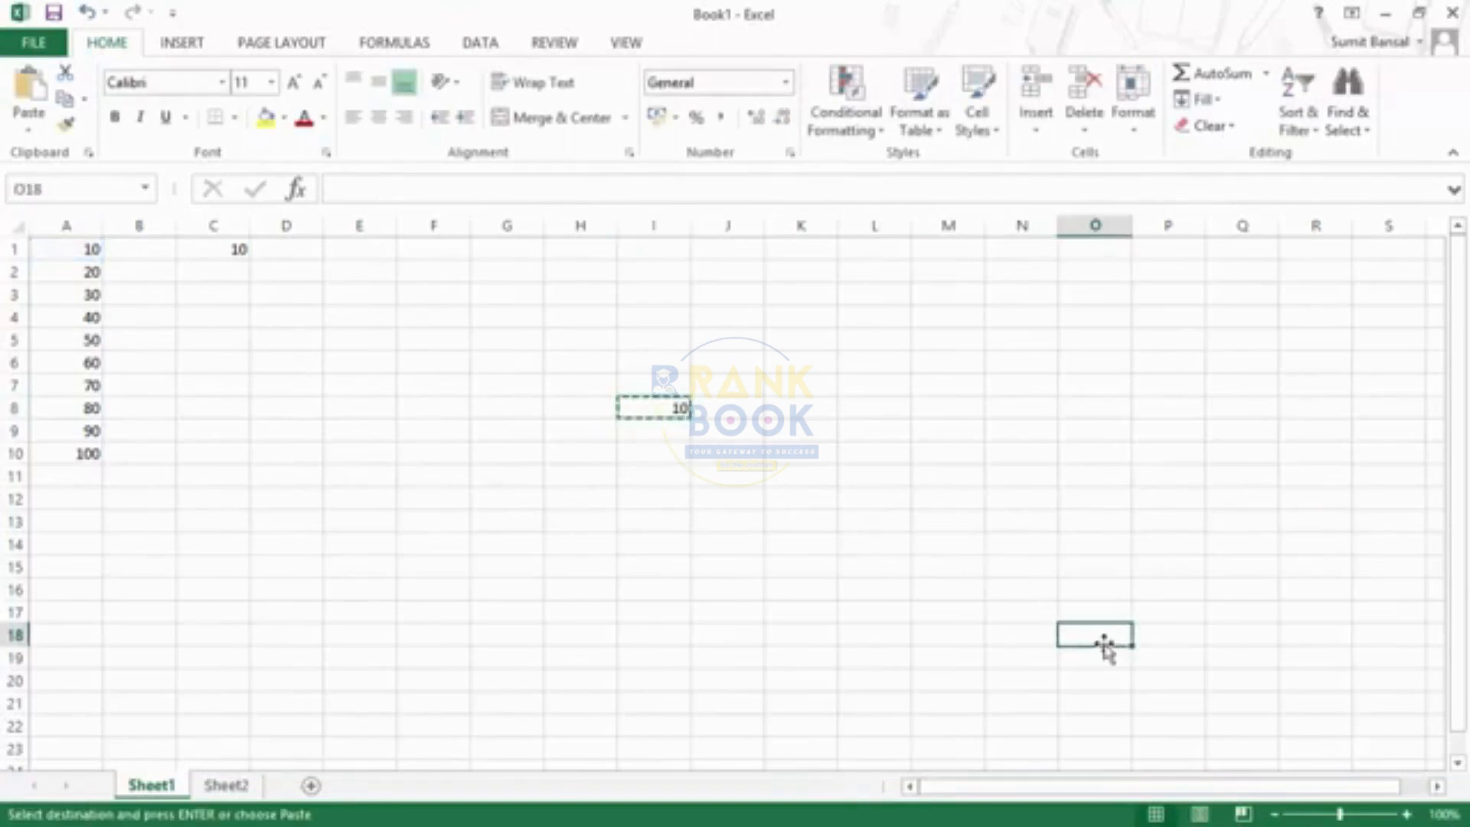
pyautogui.hotkey('ctrl', 'v')
pyautogui.doubleClick(1114, 640)
pyautogui.press('Escape')
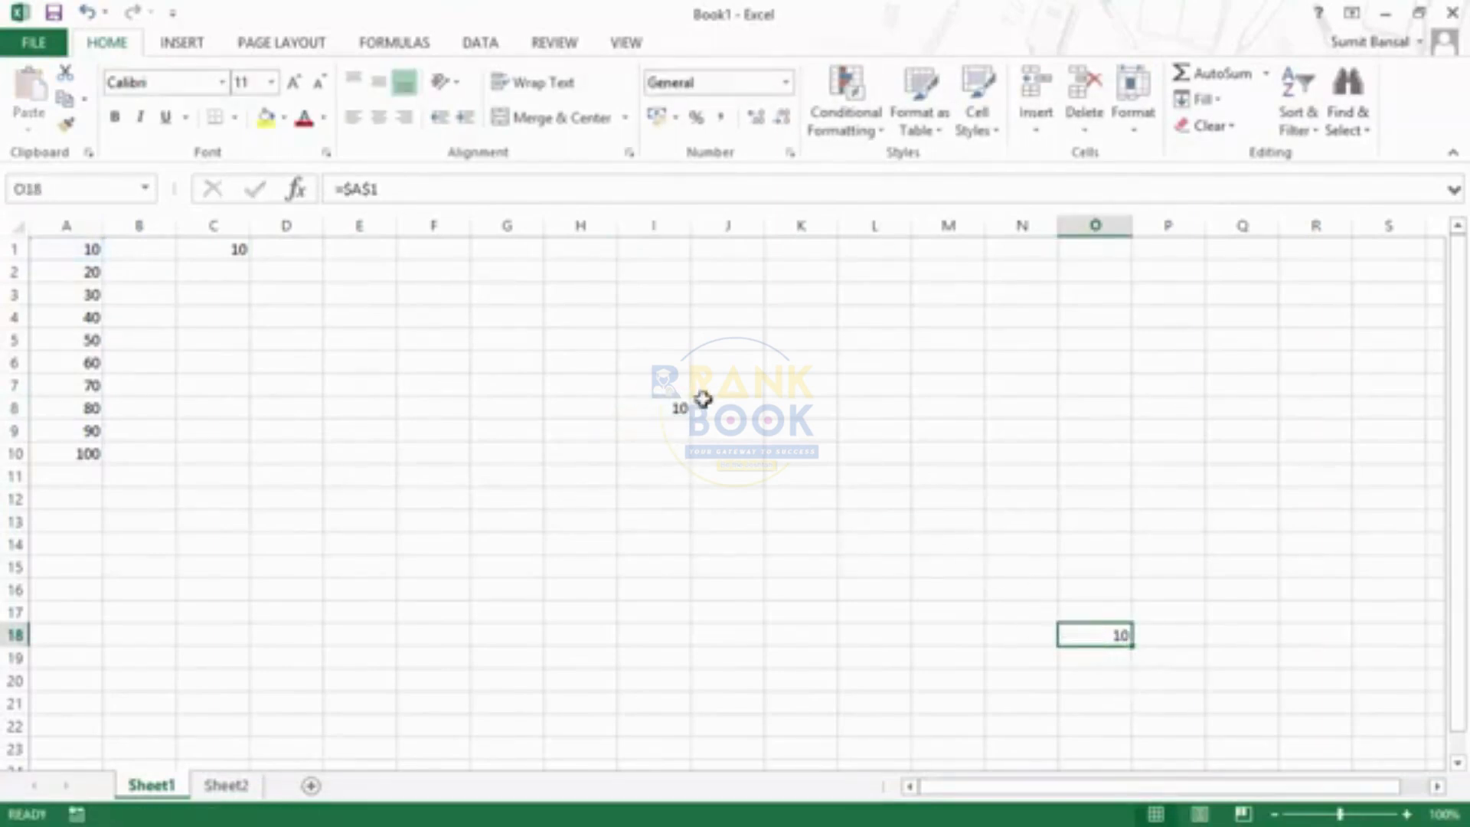
pyautogui.click(654, 406)
pyautogui.press('Delete')
pyautogui.click(1103, 634)
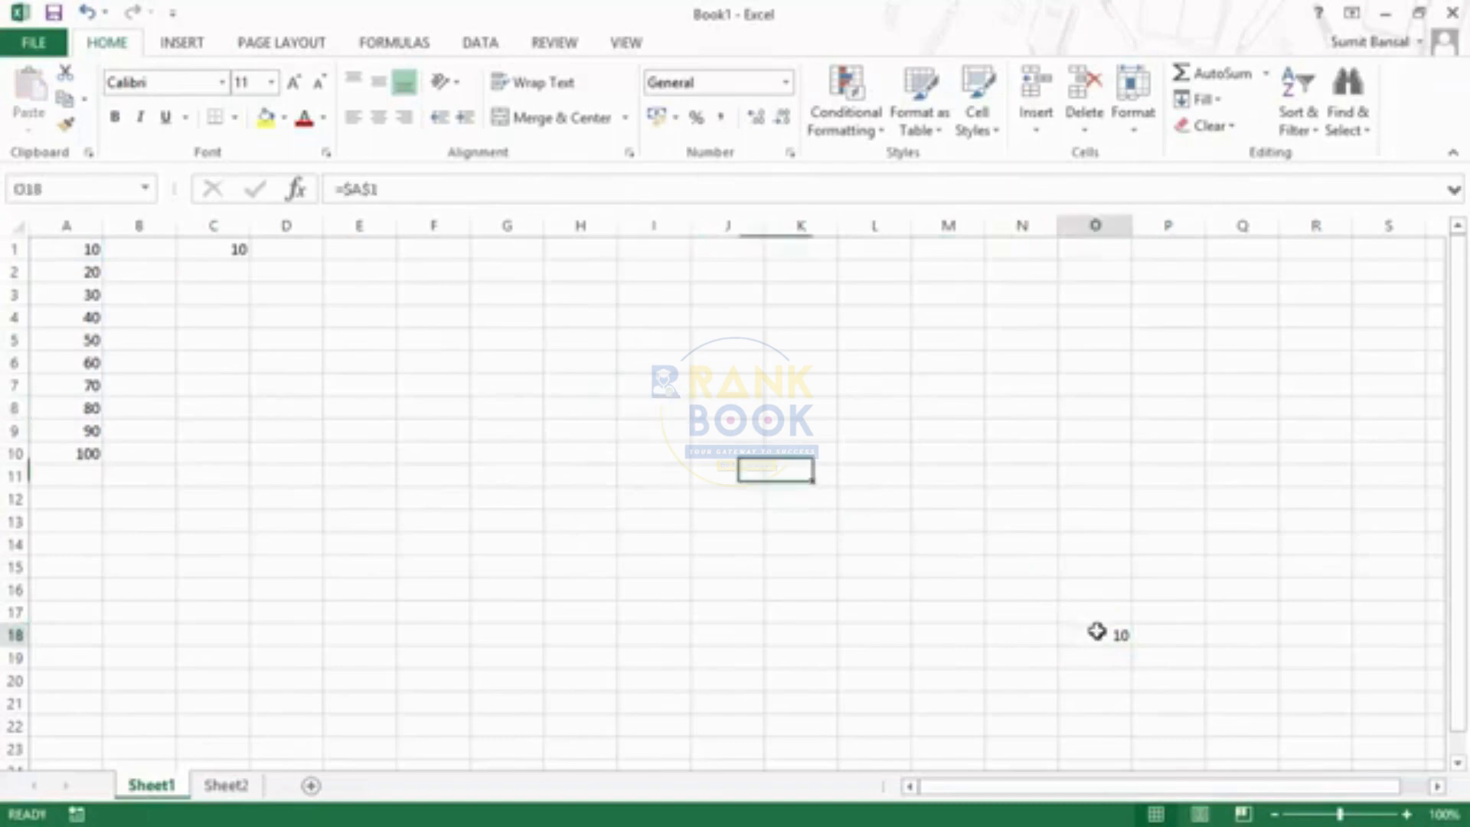
pyautogui.press('Delete')
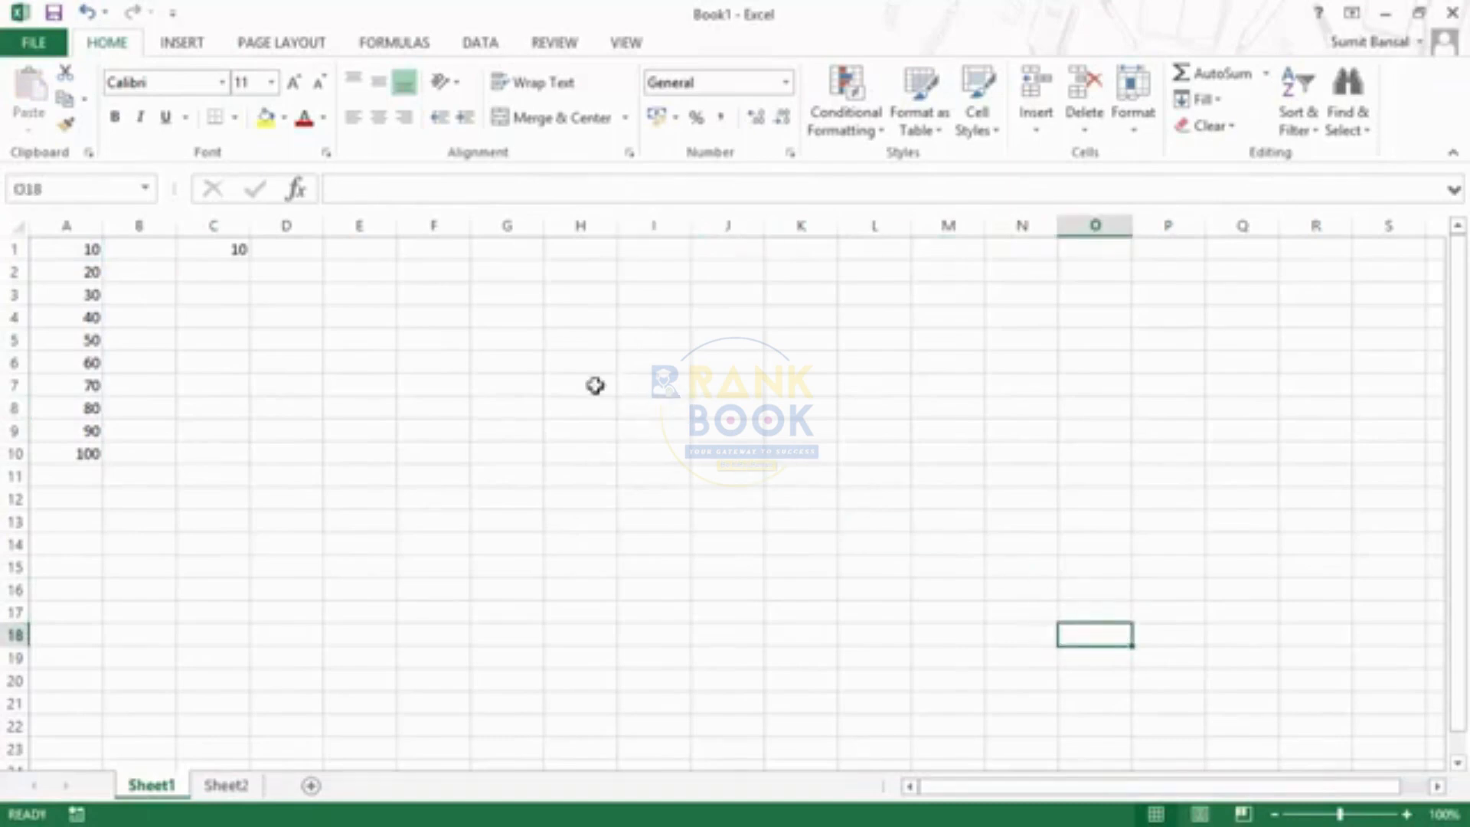
# Cycle C1's reference with F4 through A$1 back to $A$1, then view Sheet2
pyautogui.doubleClick(230, 251)
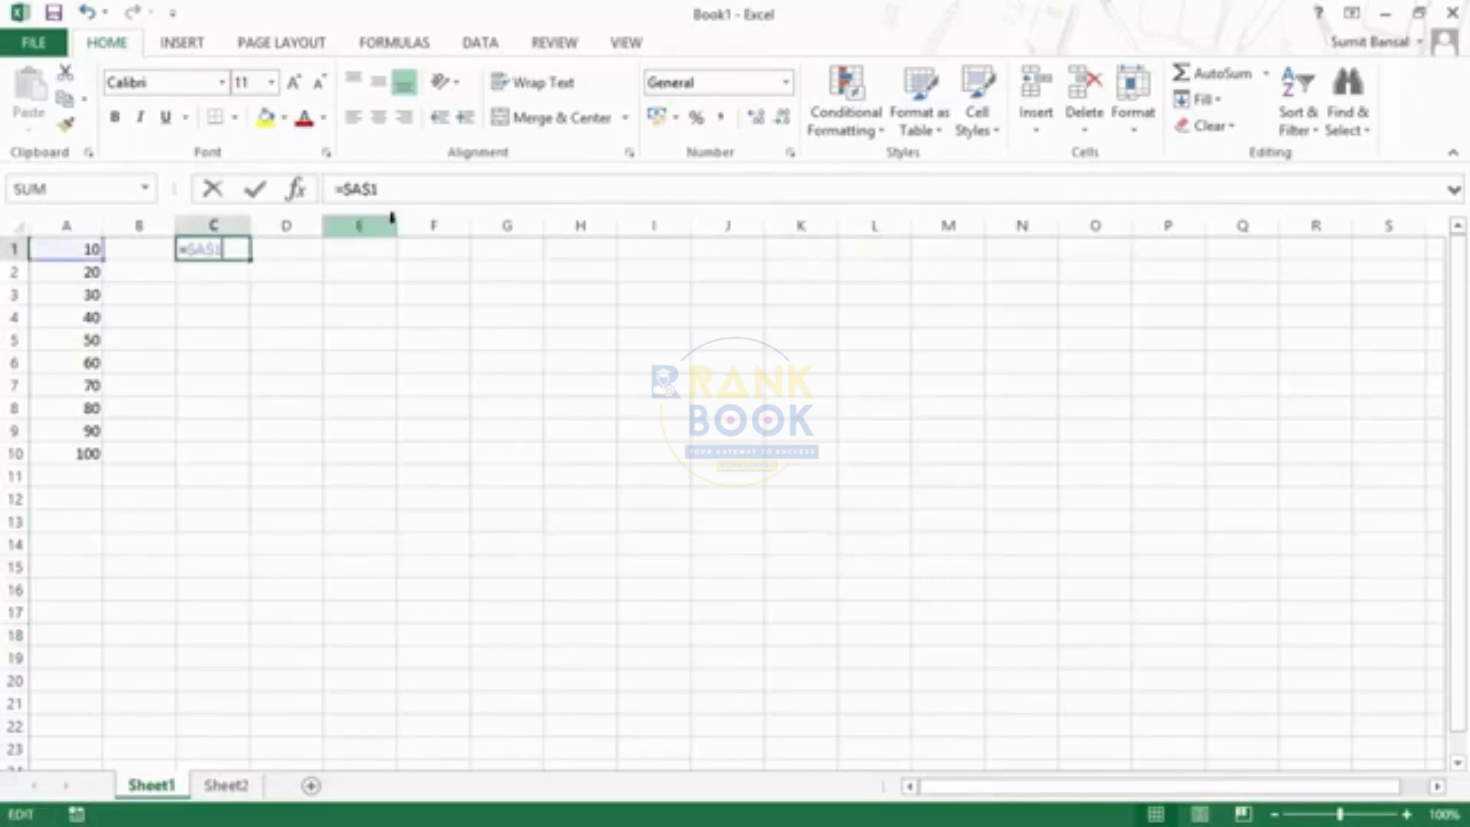
pyautogui.click(360, 187)
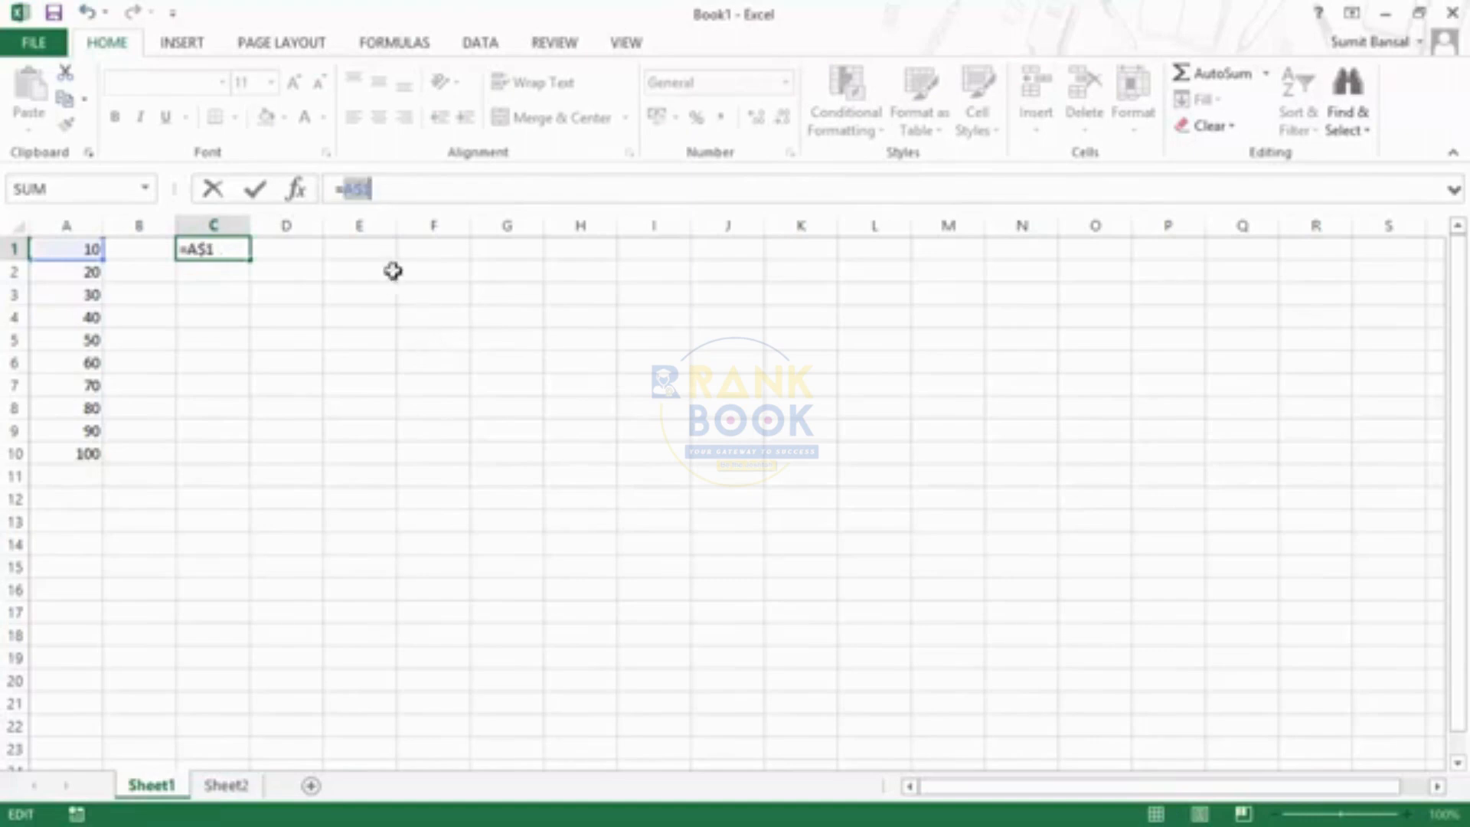
pyautogui.press('F4')
pyautogui.press('F4')
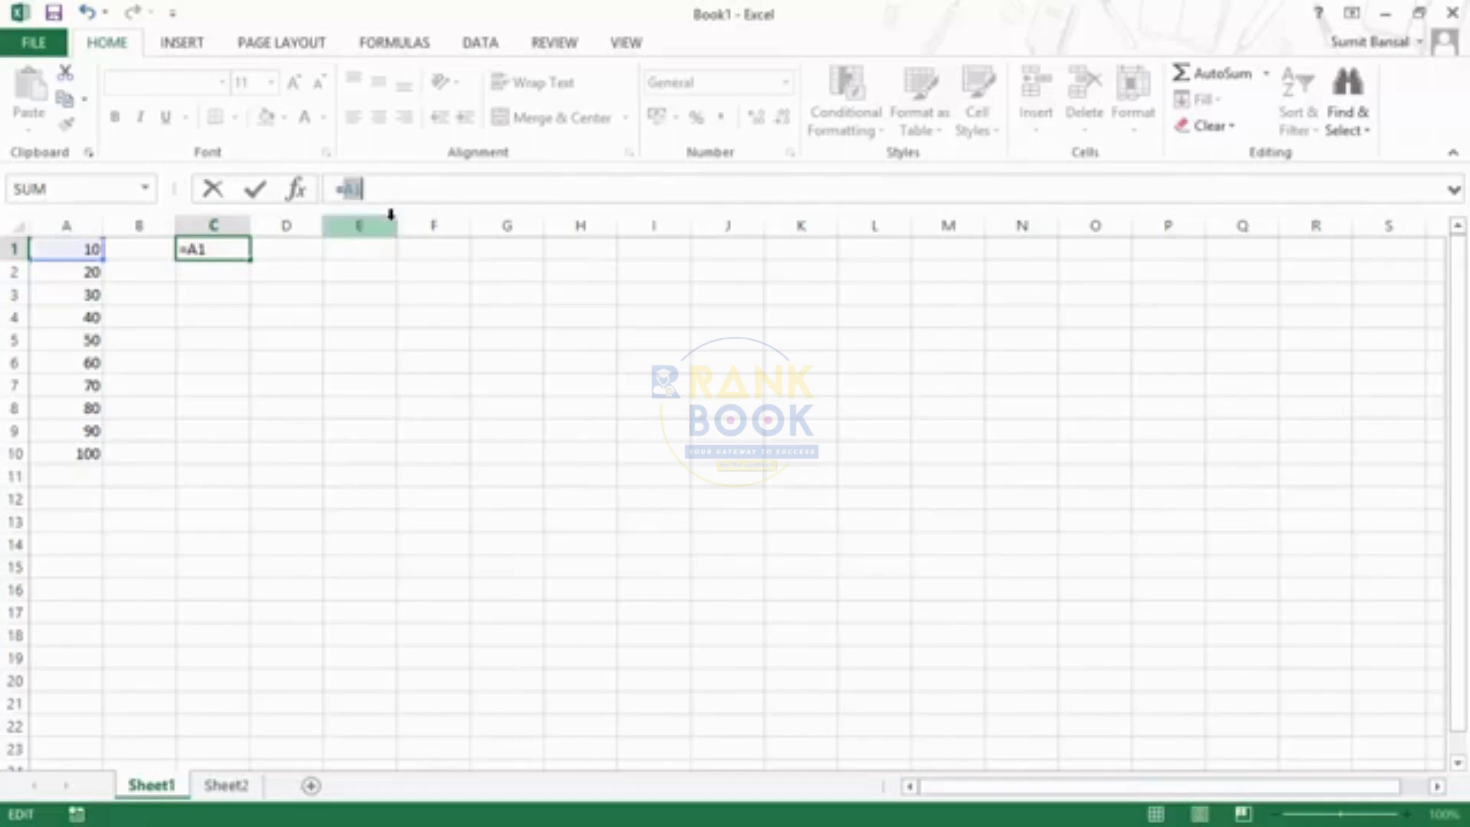
pyautogui.press('F4')
pyautogui.hotkey('ctrl', 'Return')
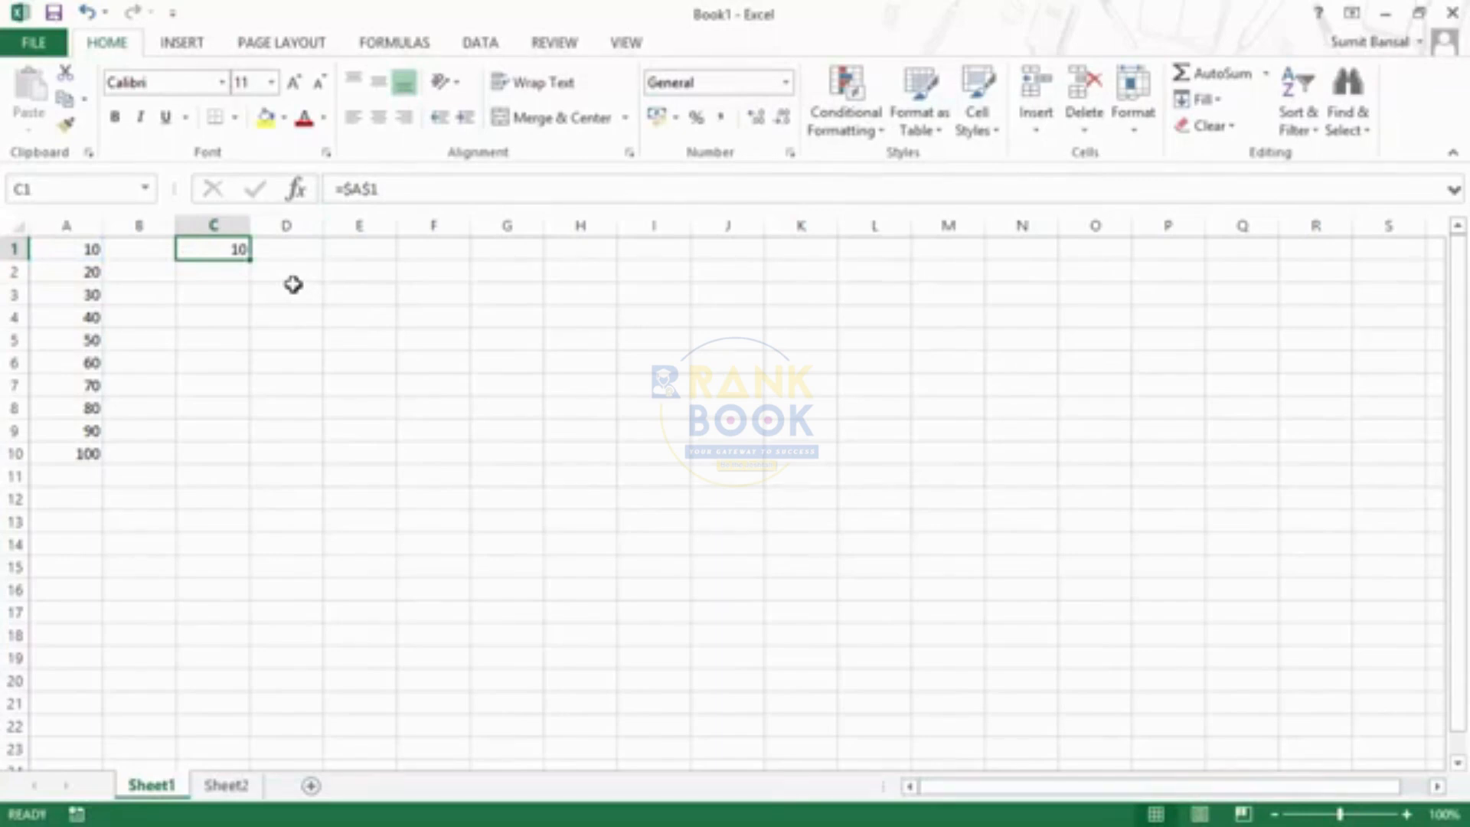
pyautogui.click(229, 786)
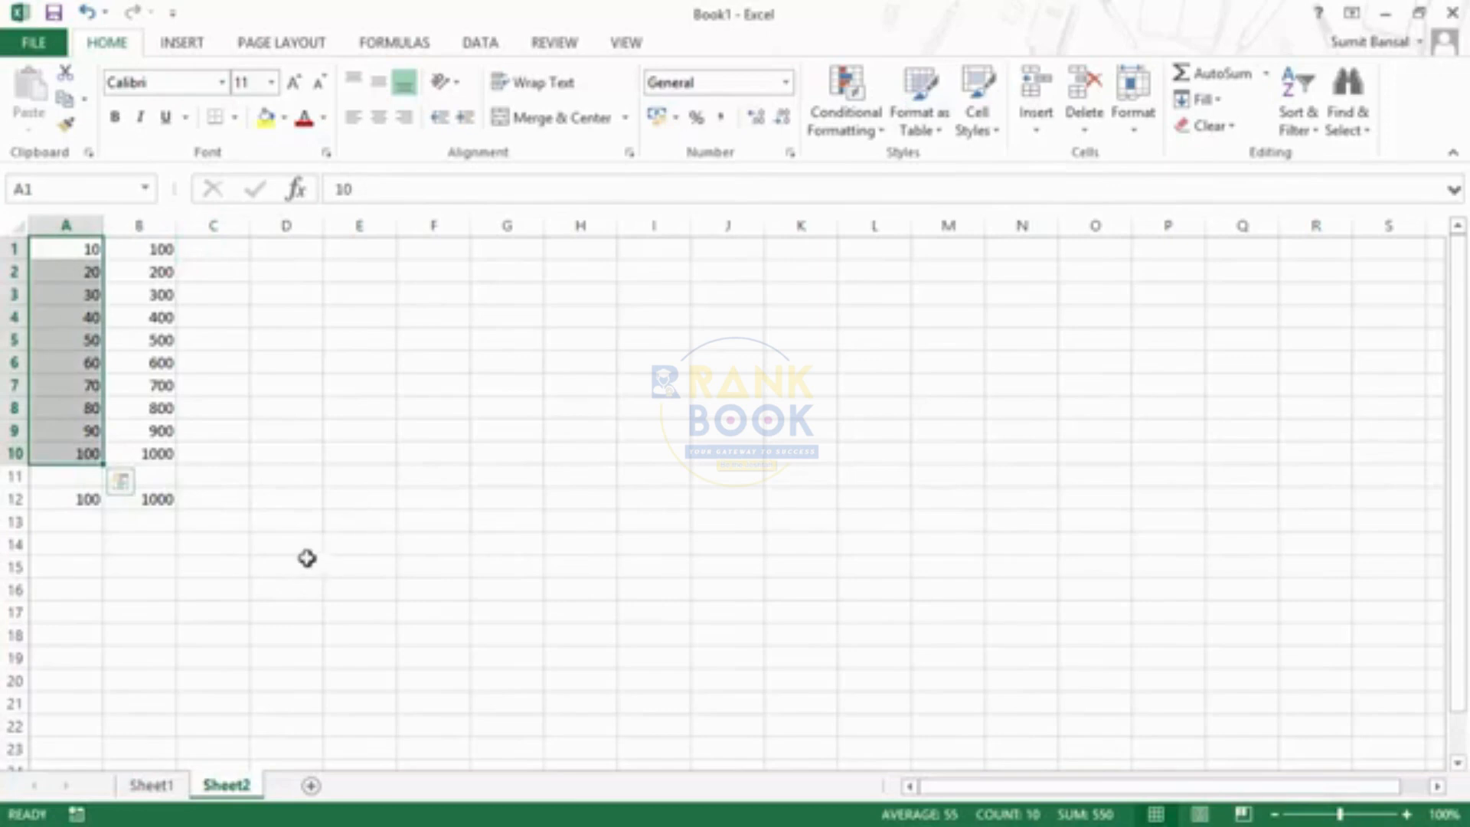
# Enter the formula =A1/A12 in A14 on Sheet2
pyautogui.click(72, 545)
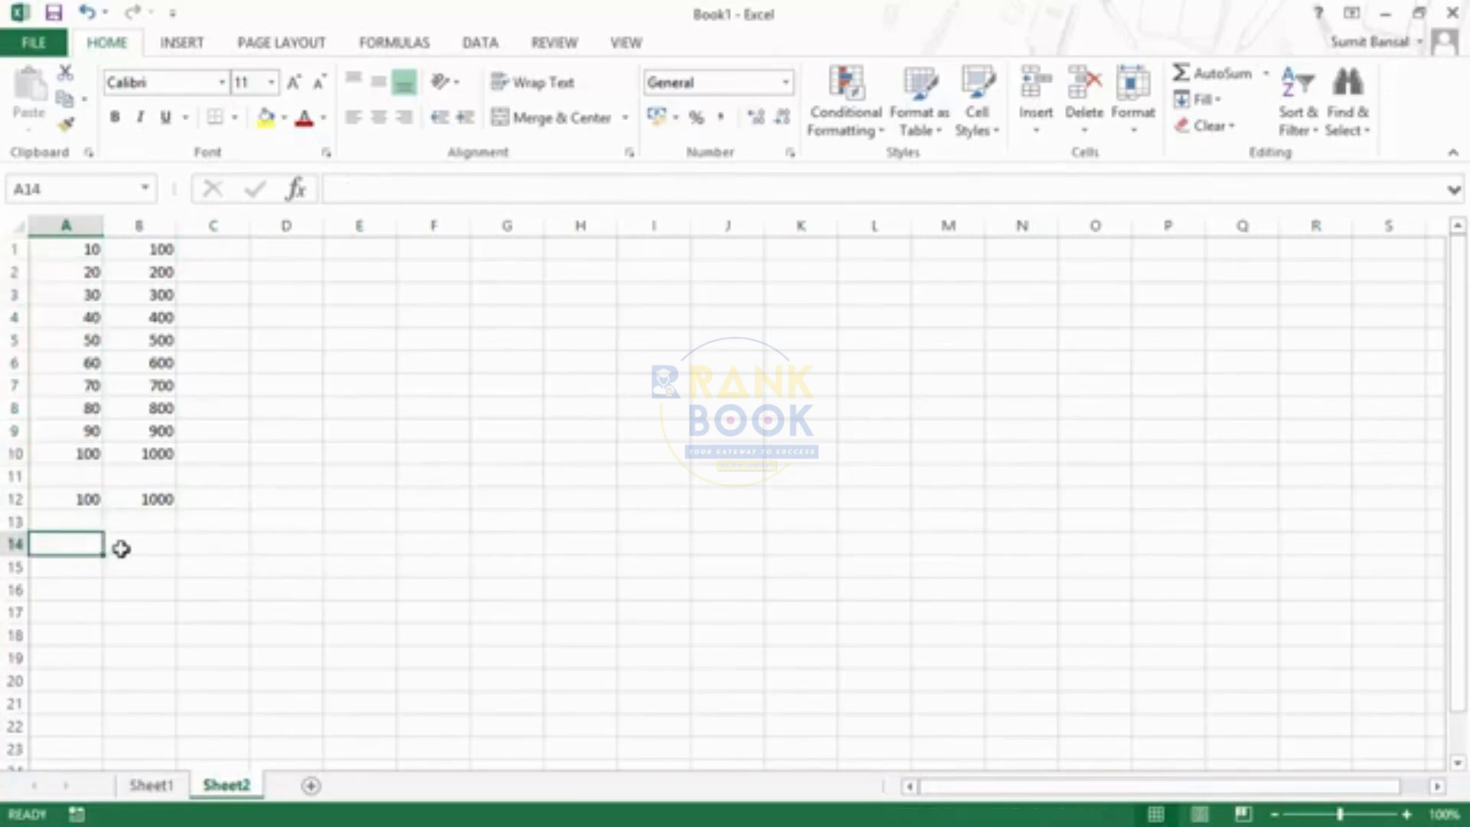
pyautogui.write('=')
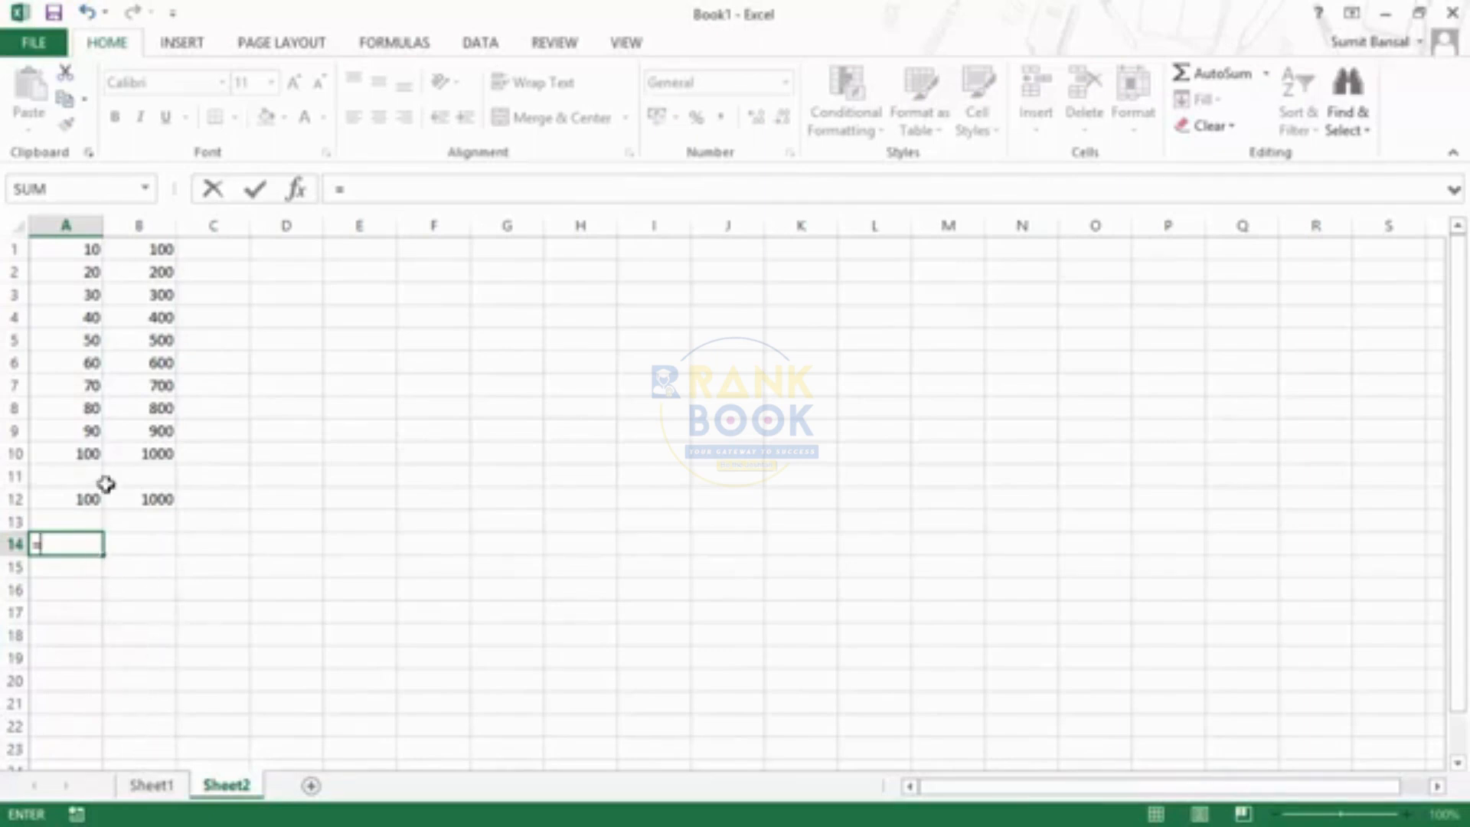
pyautogui.click(83, 252)
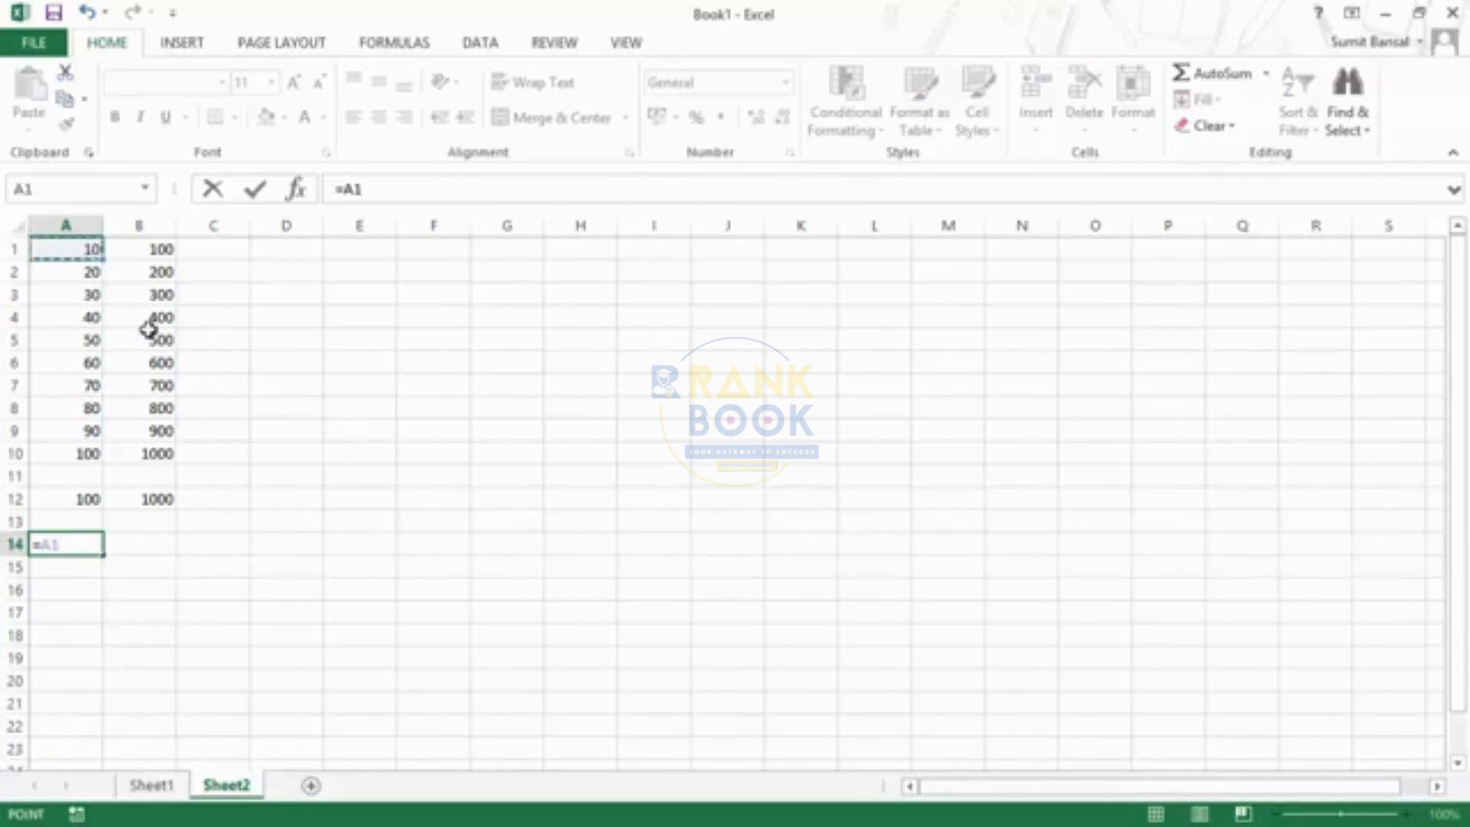
pyautogui.write('/')
pyautogui.click(89, 496)
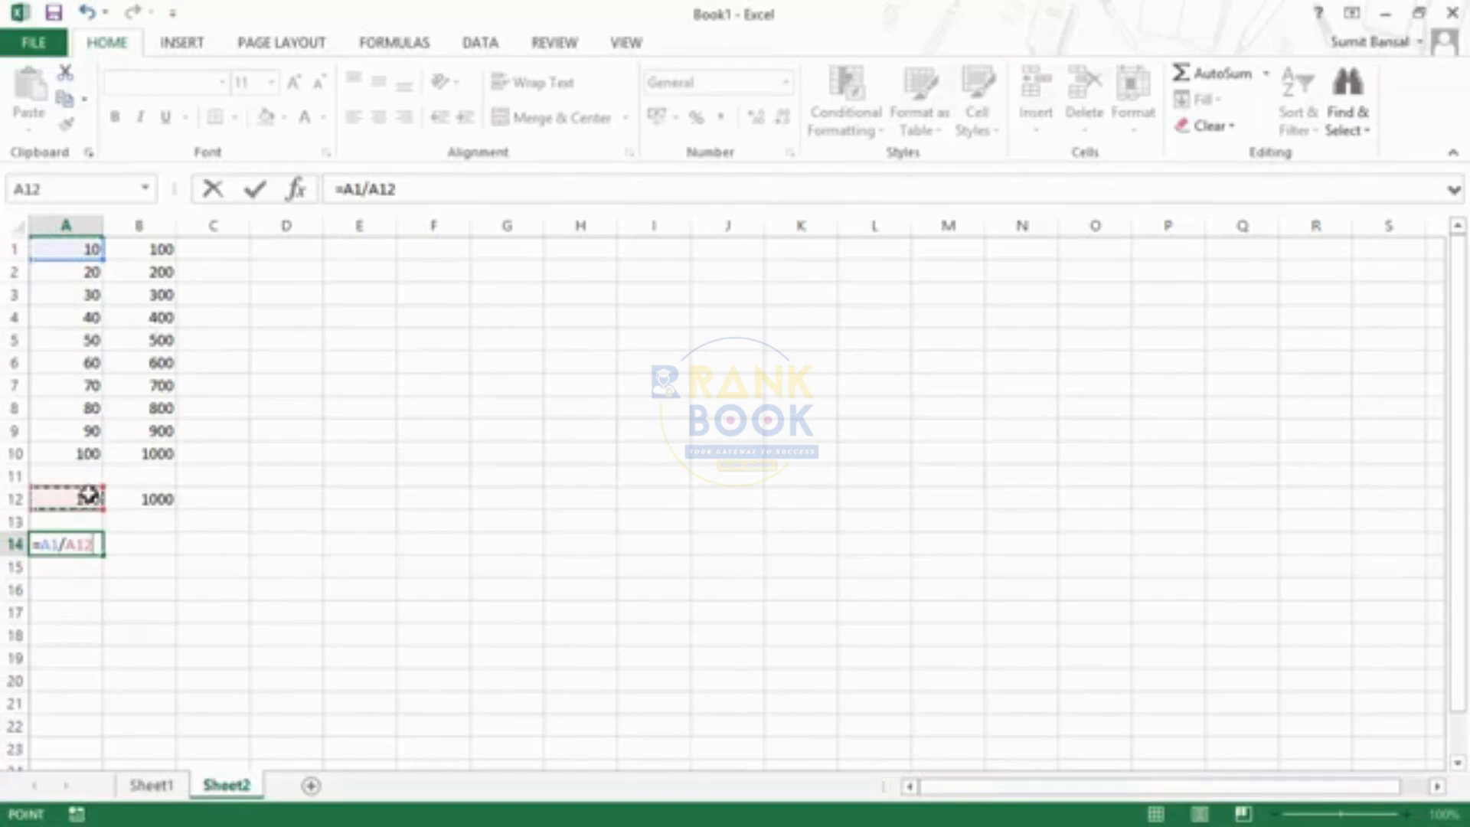
pyautogui.press('Return')
# Fill A14's formula down to A19 and inspect A15's =A2/A13 showing #DIV/0!
pyautogui.press('Up')
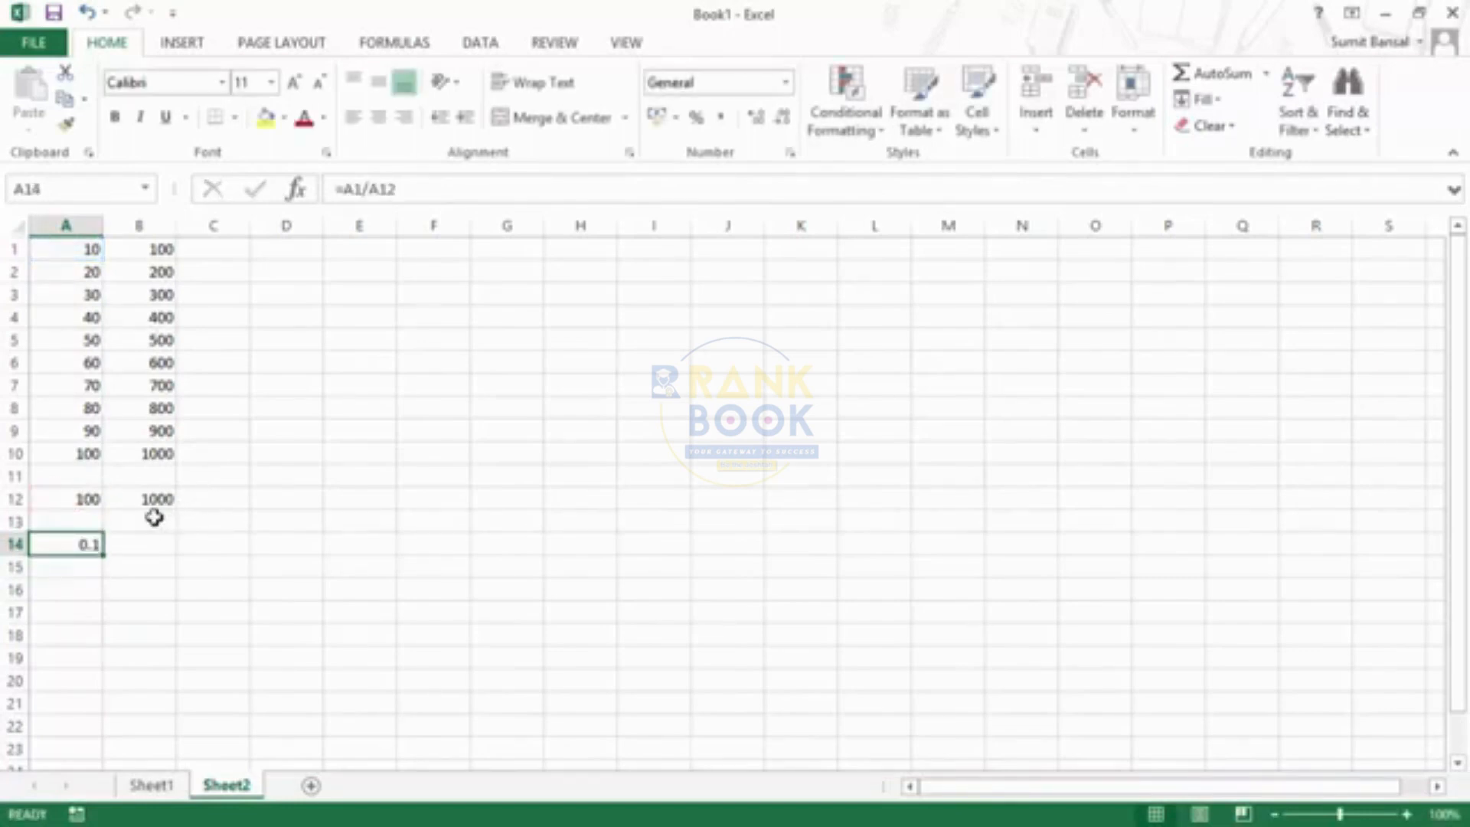
pyautogui.scroll(-1, 575, 542)
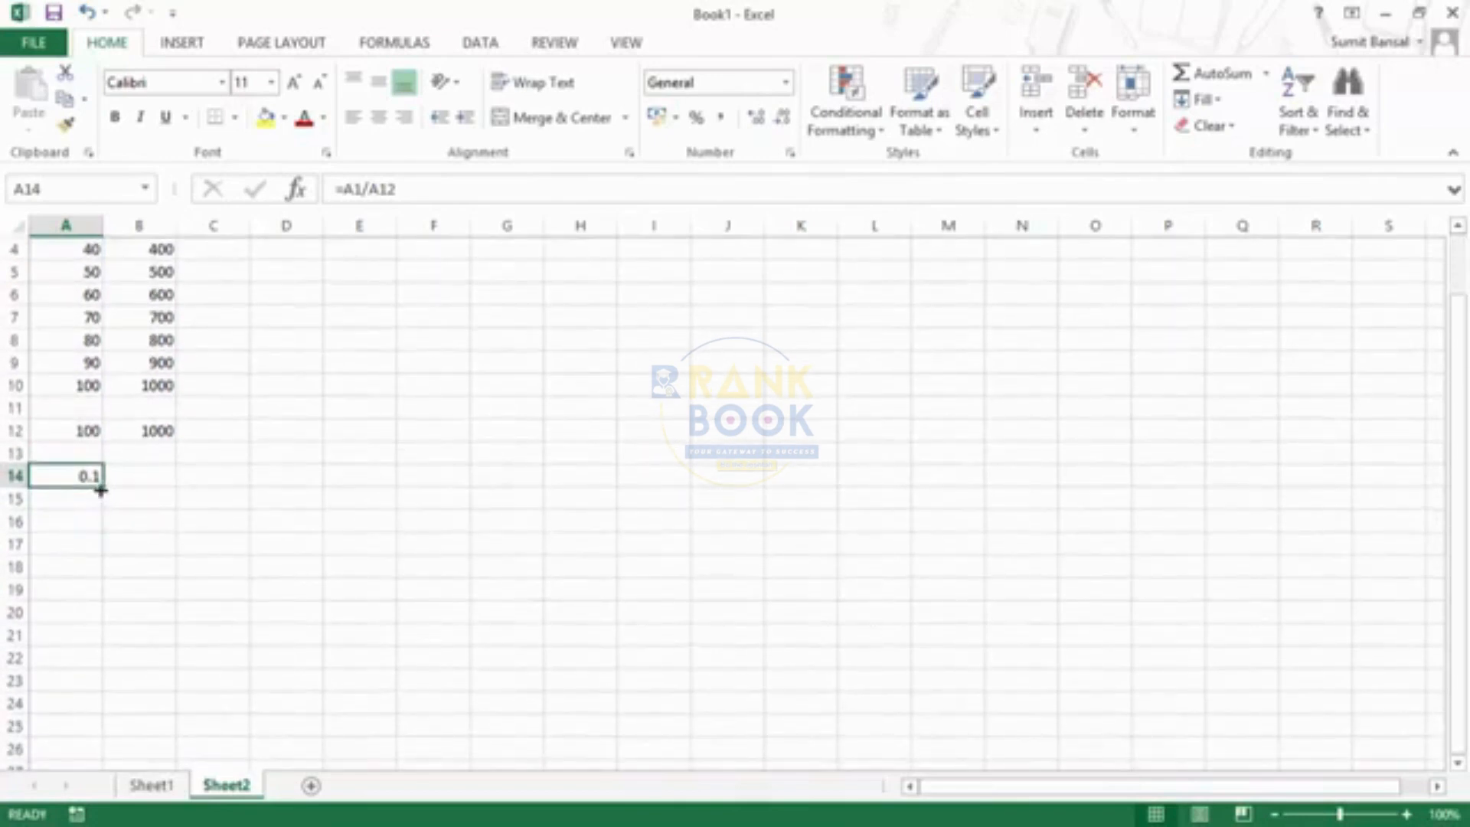
pyautogui.moveTo(102, 488); pyautogui.dragTo(151, 569)
pyautogui.scroll(1, 227, 559)
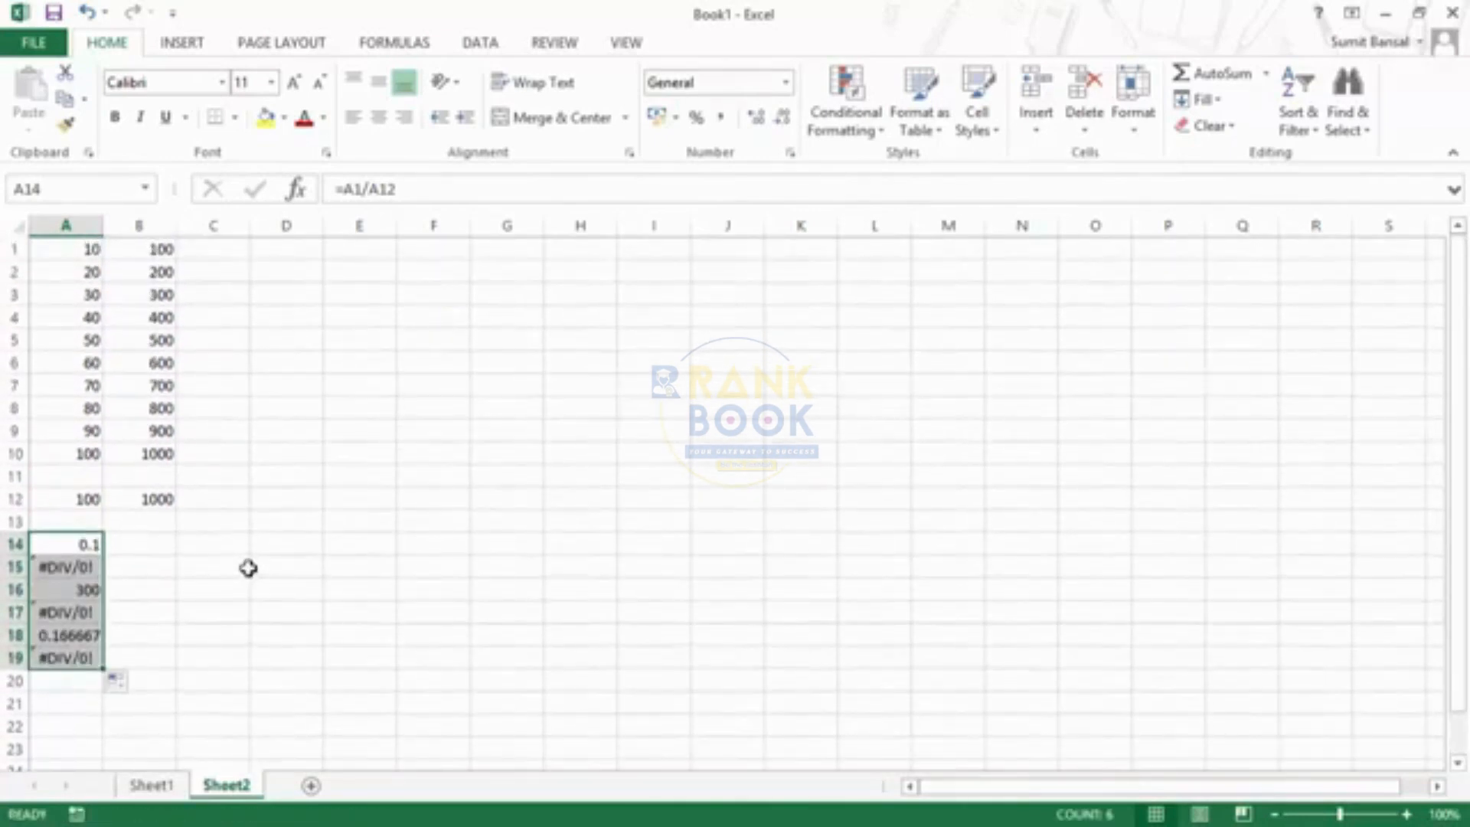
pyautogui.click(82, 566)
pyautogui.press('F2')
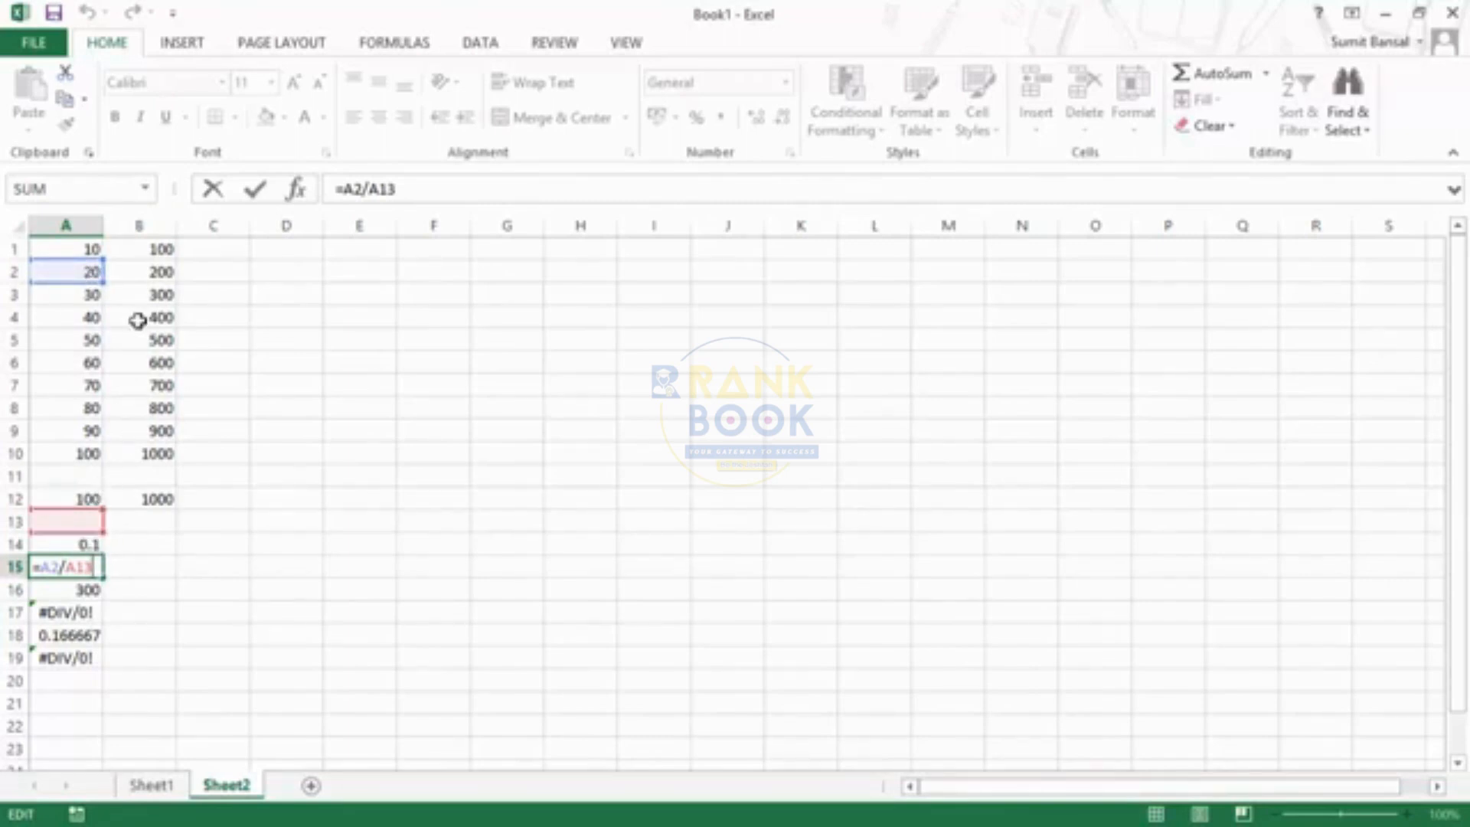
pyautogui.hotkey('ctrl', 'Return')
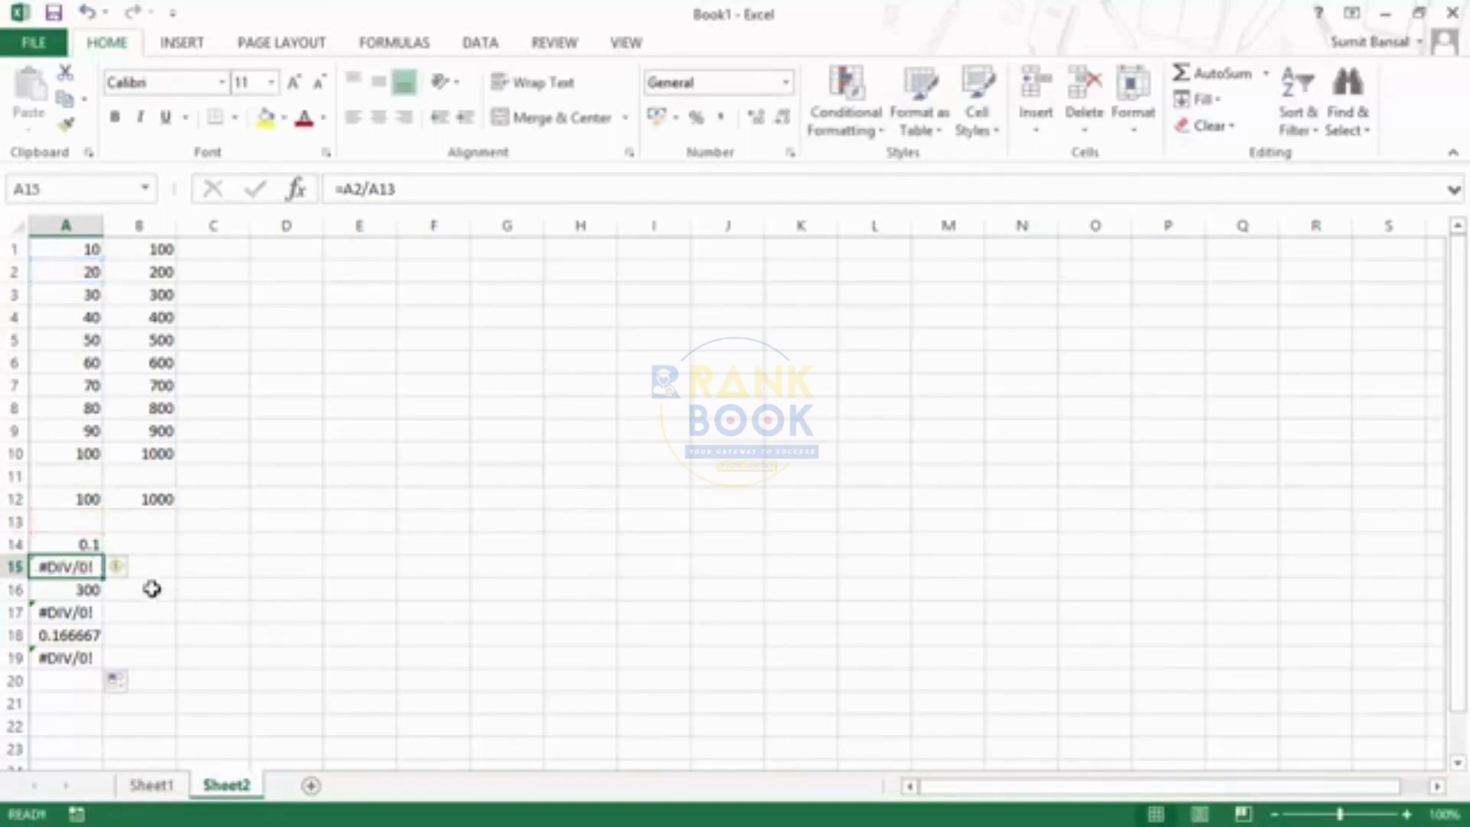
pyautogui.doubleClick(90, 542)
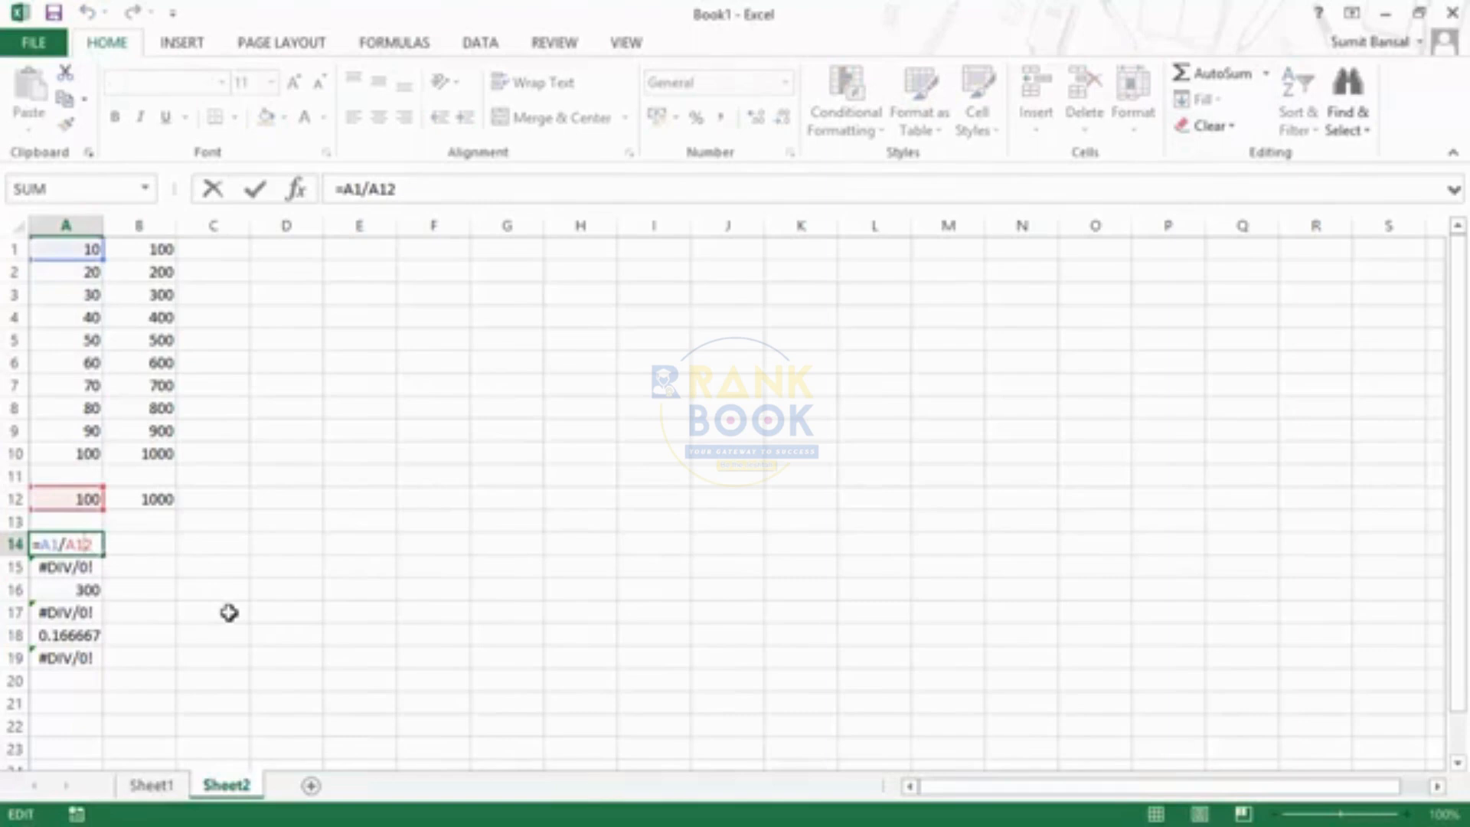
# Change A14 to =A1/$A$12, fill it down to A23, and check the copies in A15 and A16
pyautogui.press('F4')
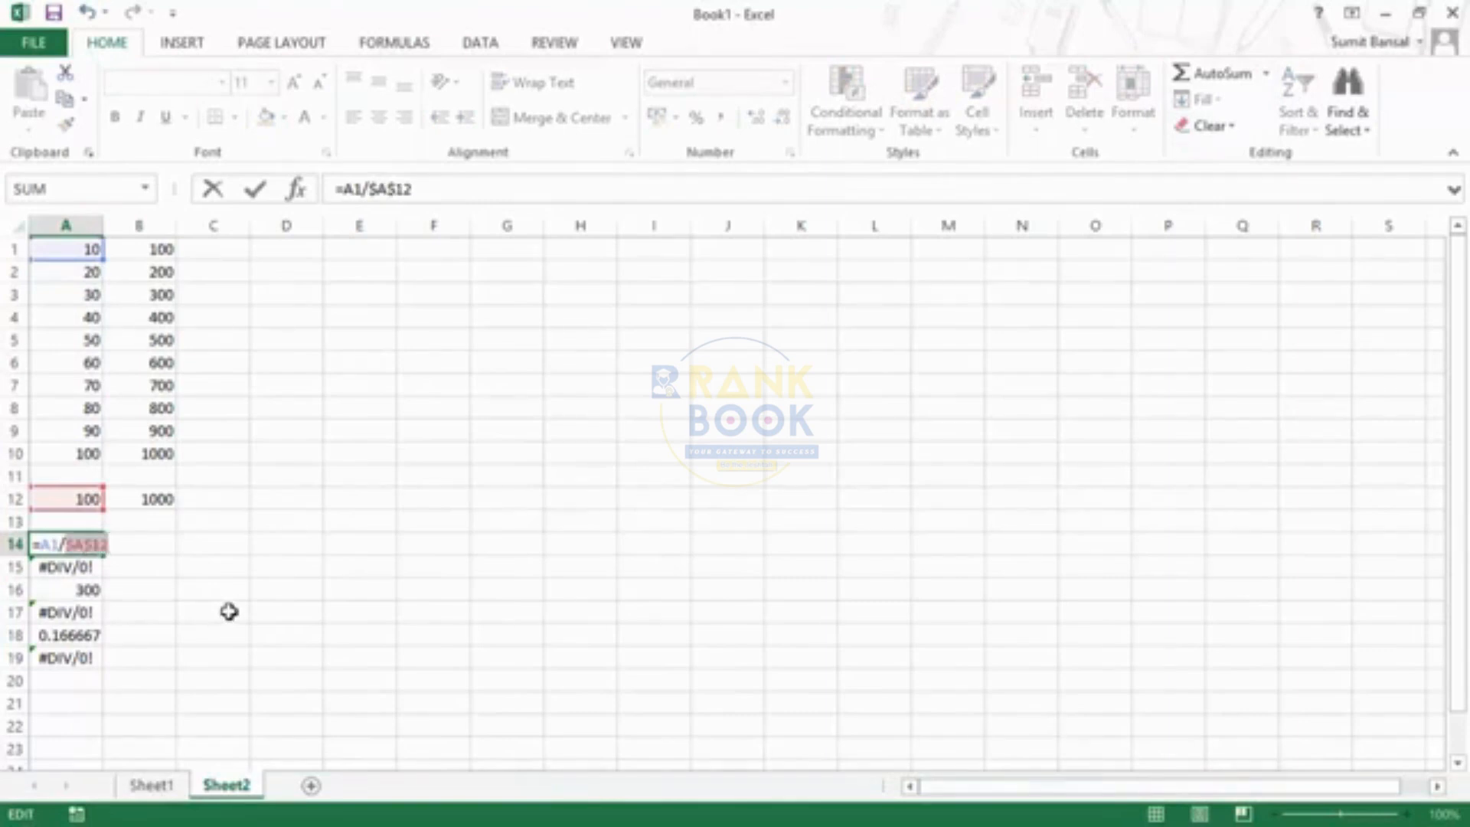
pyautogui.press('Return')
pyautogui.press('Up')
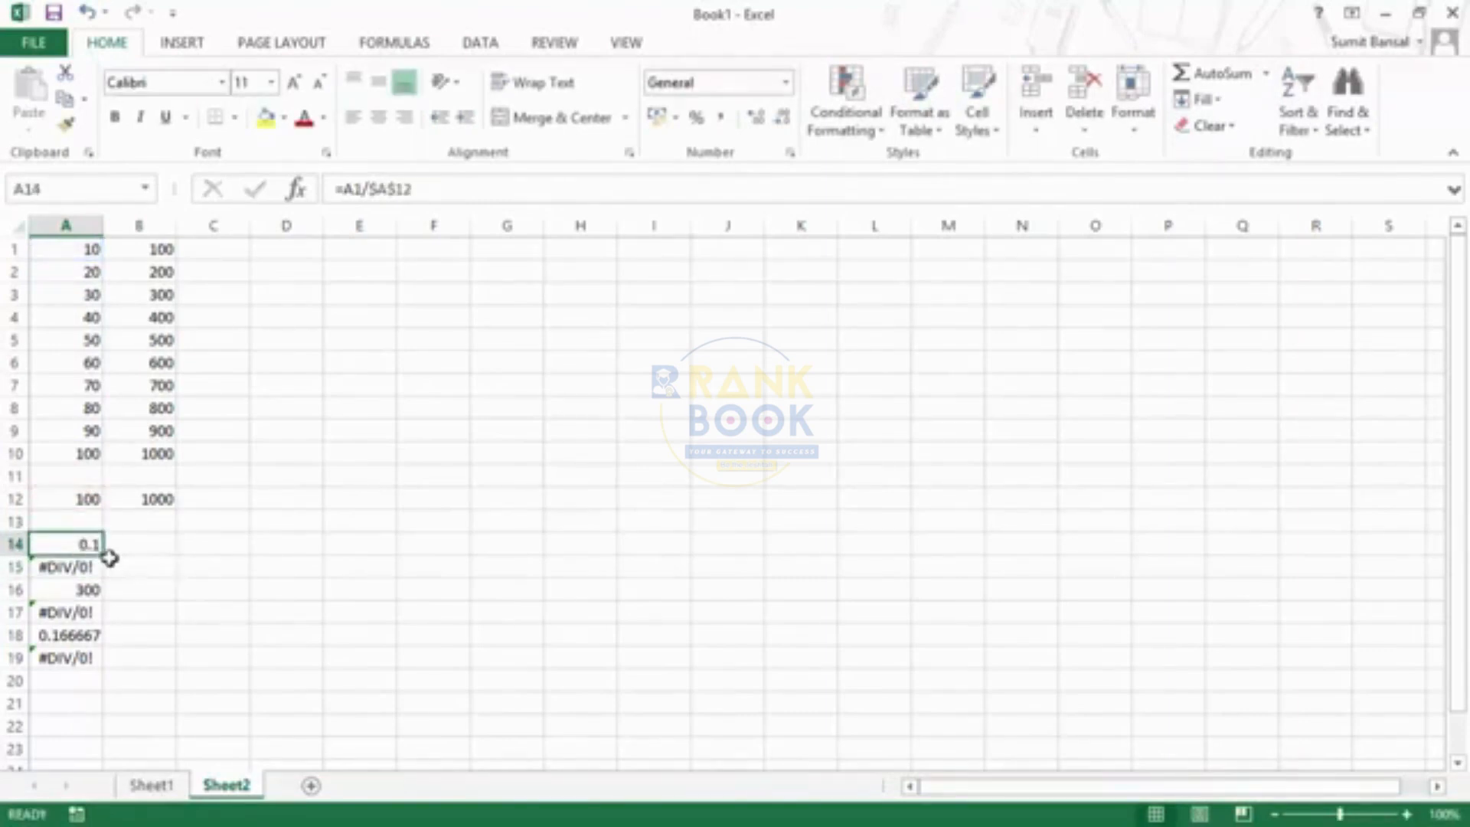
pyautogui.moveTo(105, 558); pyautogui.dragTo(101, 750)
pyautogui.scroll(-1, 135, 705)
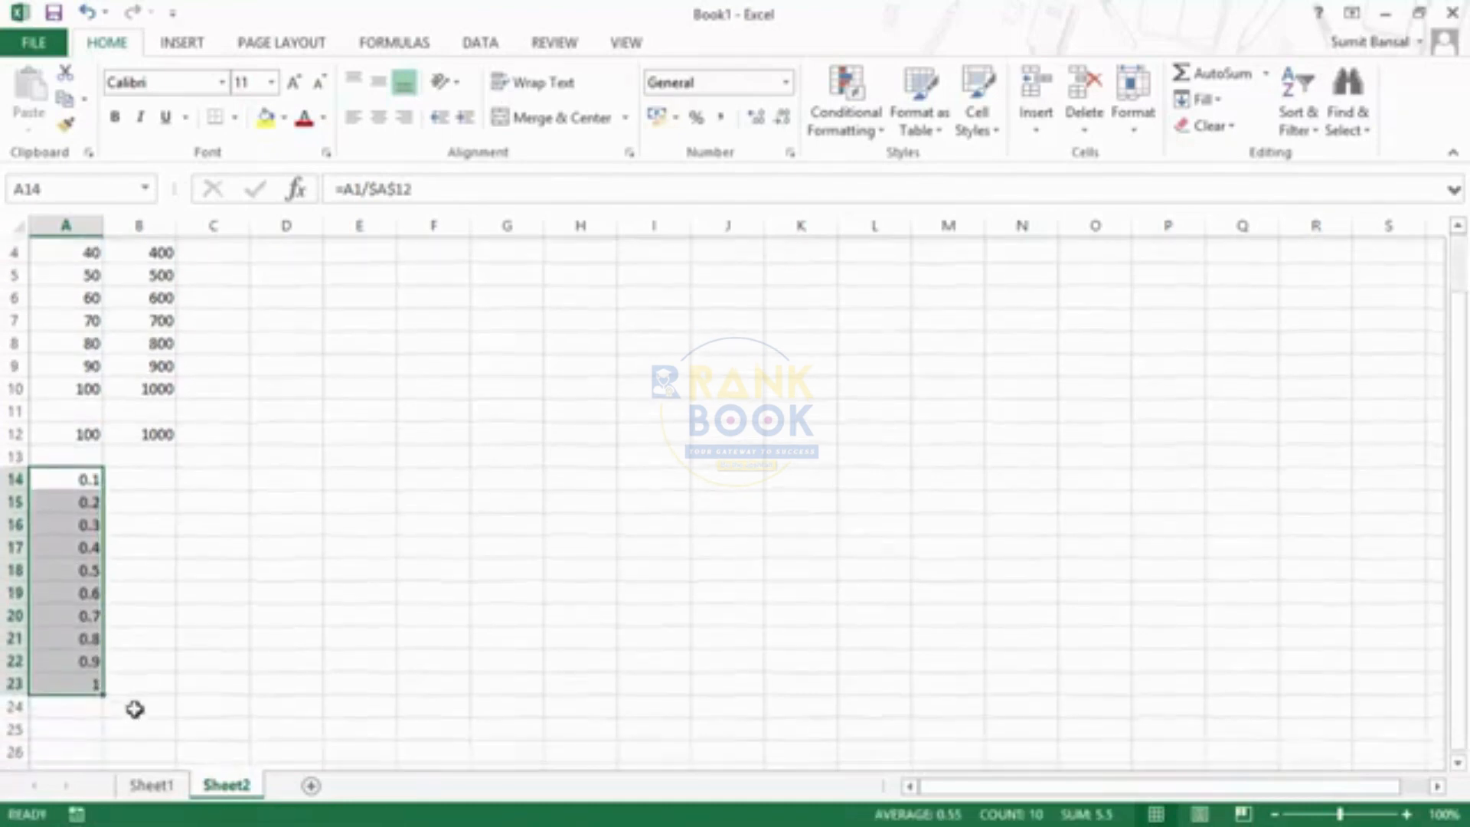
pyautogui.scroll(1, 195, 647)
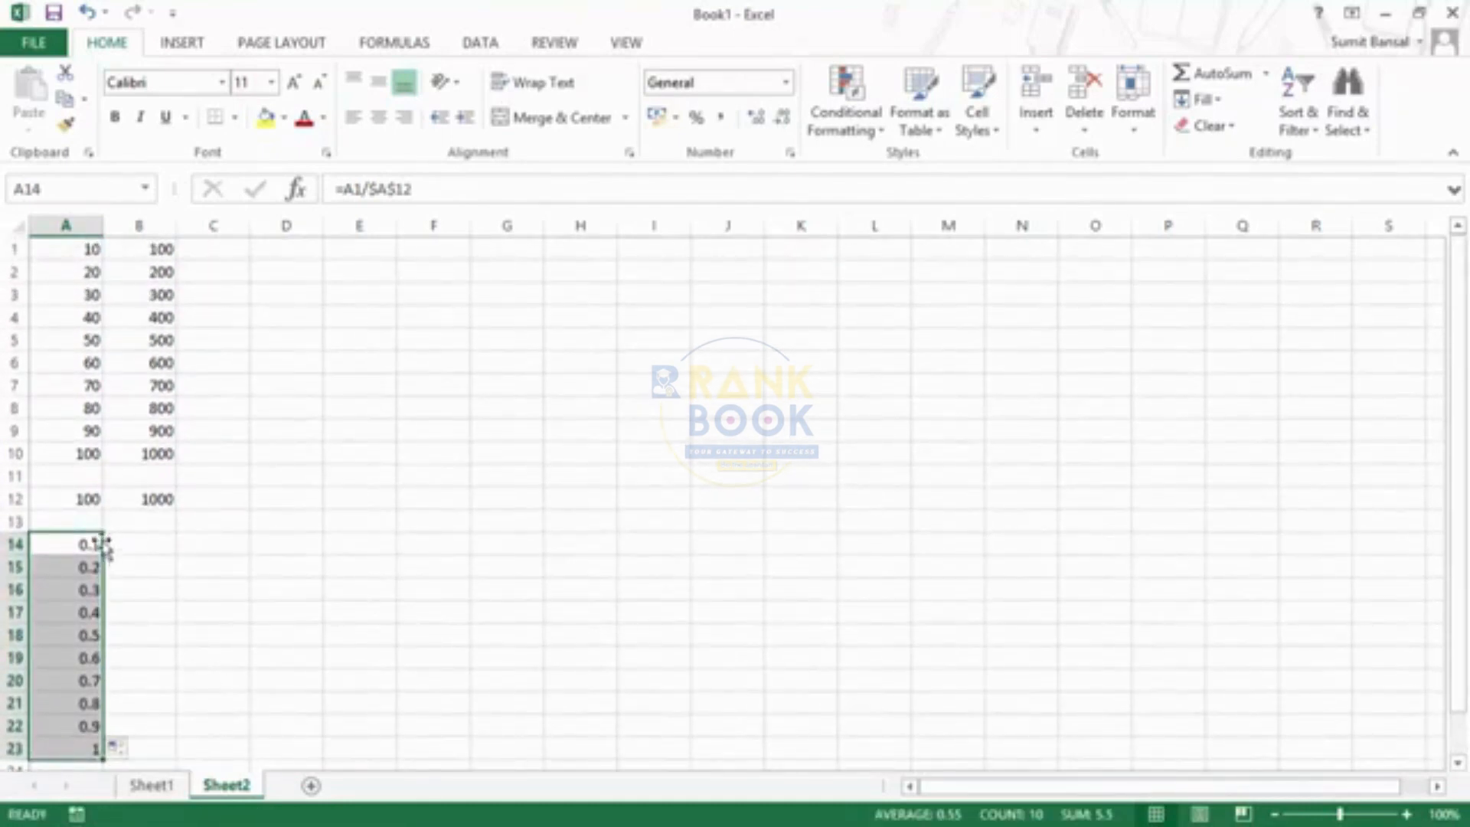
pyautogui.click(79, 569)
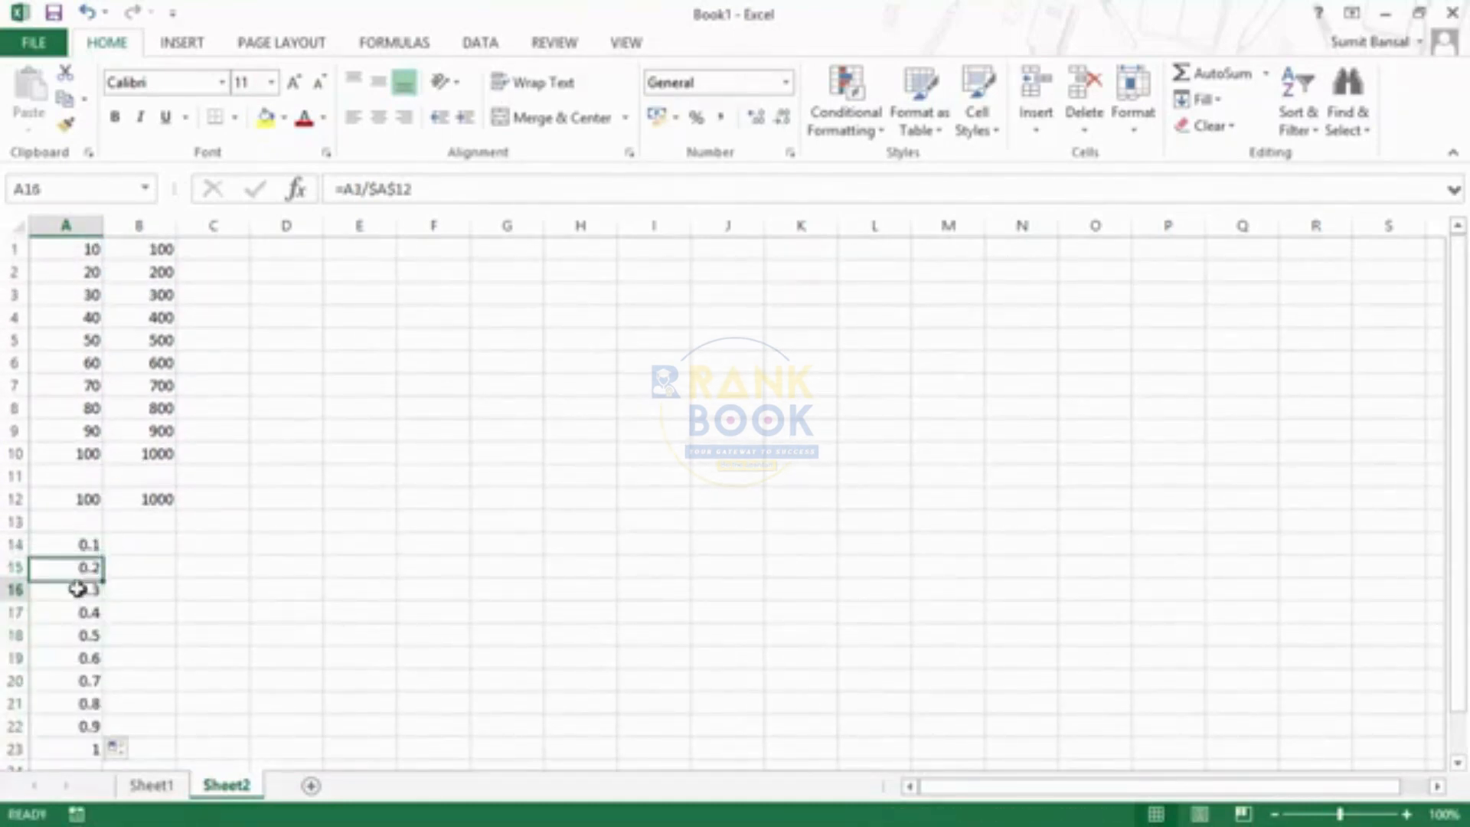
pyautogui.click(74, 586)
# Copy A14 into B14, verify its =B1/$A$12 formula, then reopen A14's formula for editing
pyautogui.click(91, 547)
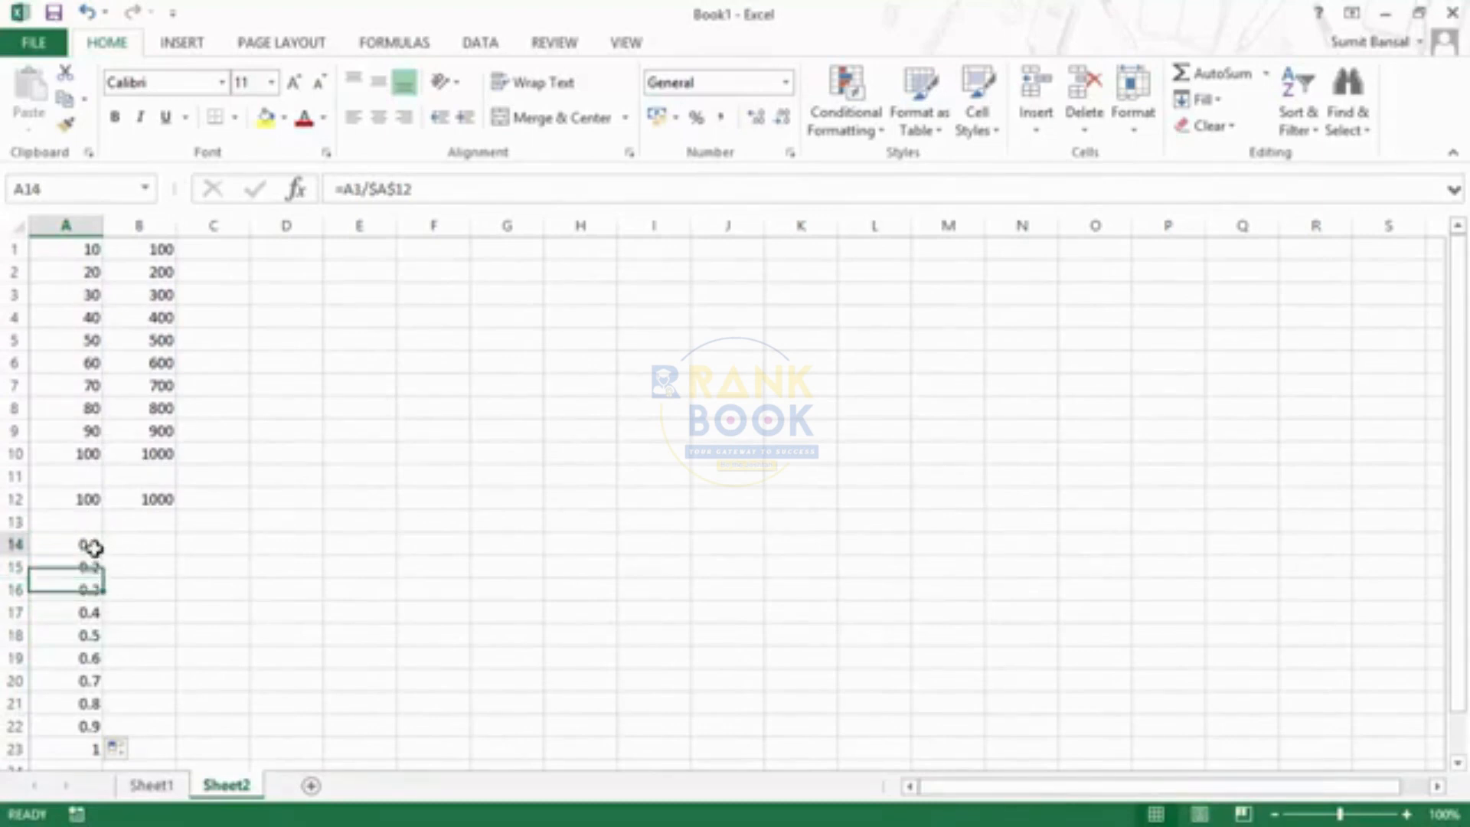
pyautogui.moveTo(104, 555); pyautogui.dragTo(167, 547)
pyautogui.click(151, 544)
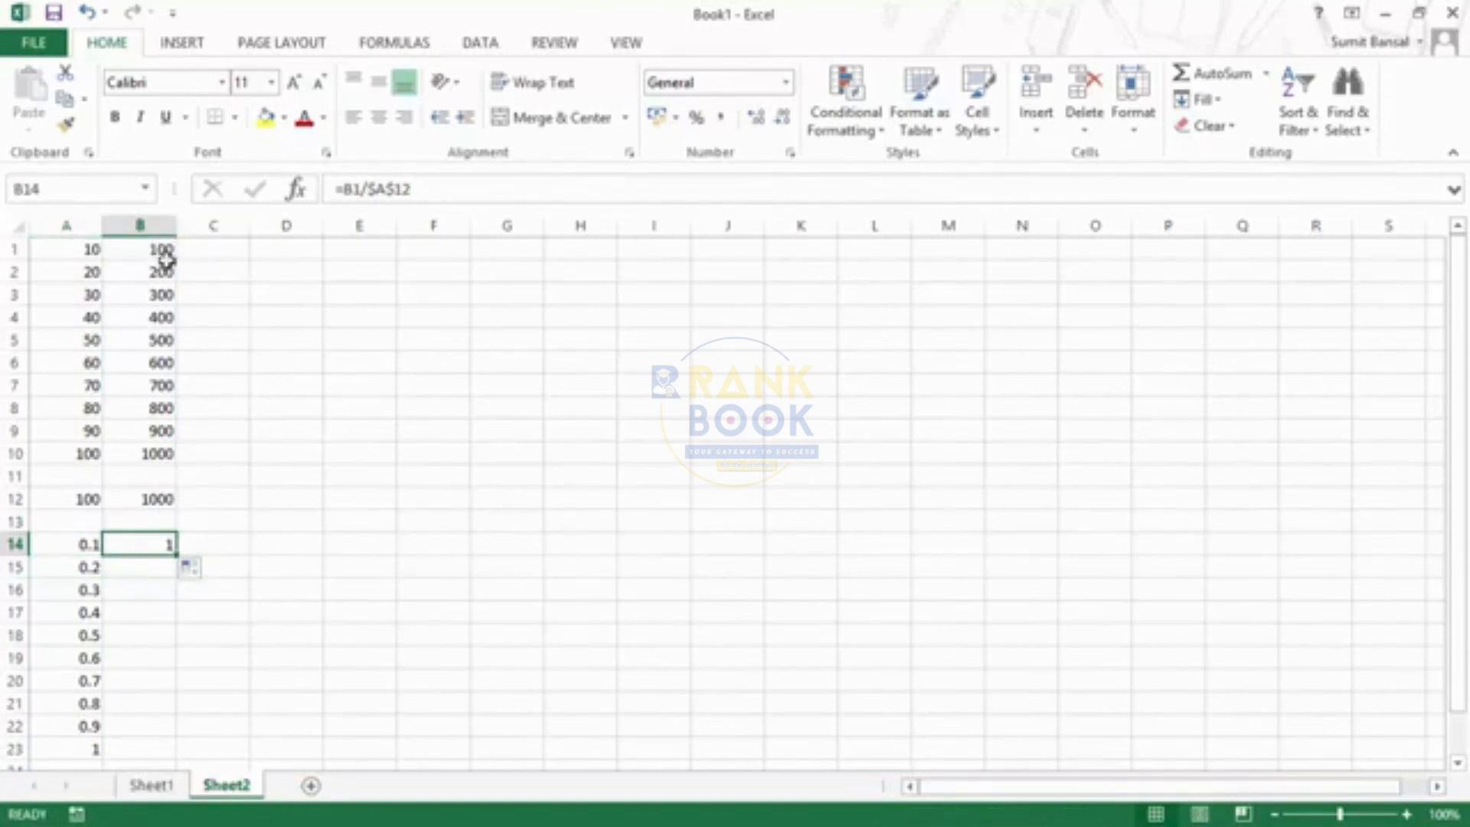
pyautogui.doubleClick(161, 547)
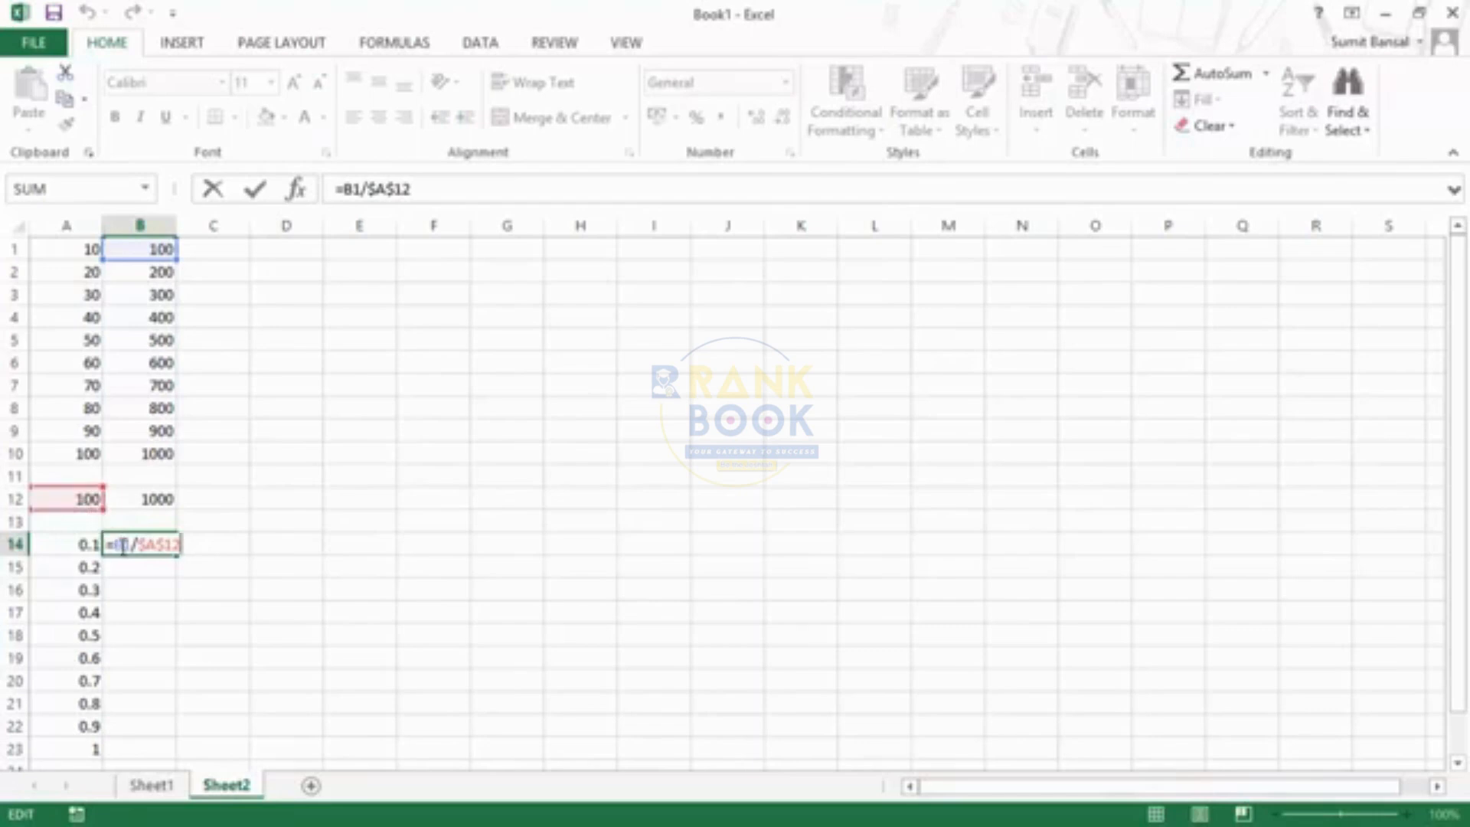
pyautogui.hotkey('ctrl', 'Return')
pyautogui.click(88, 545)
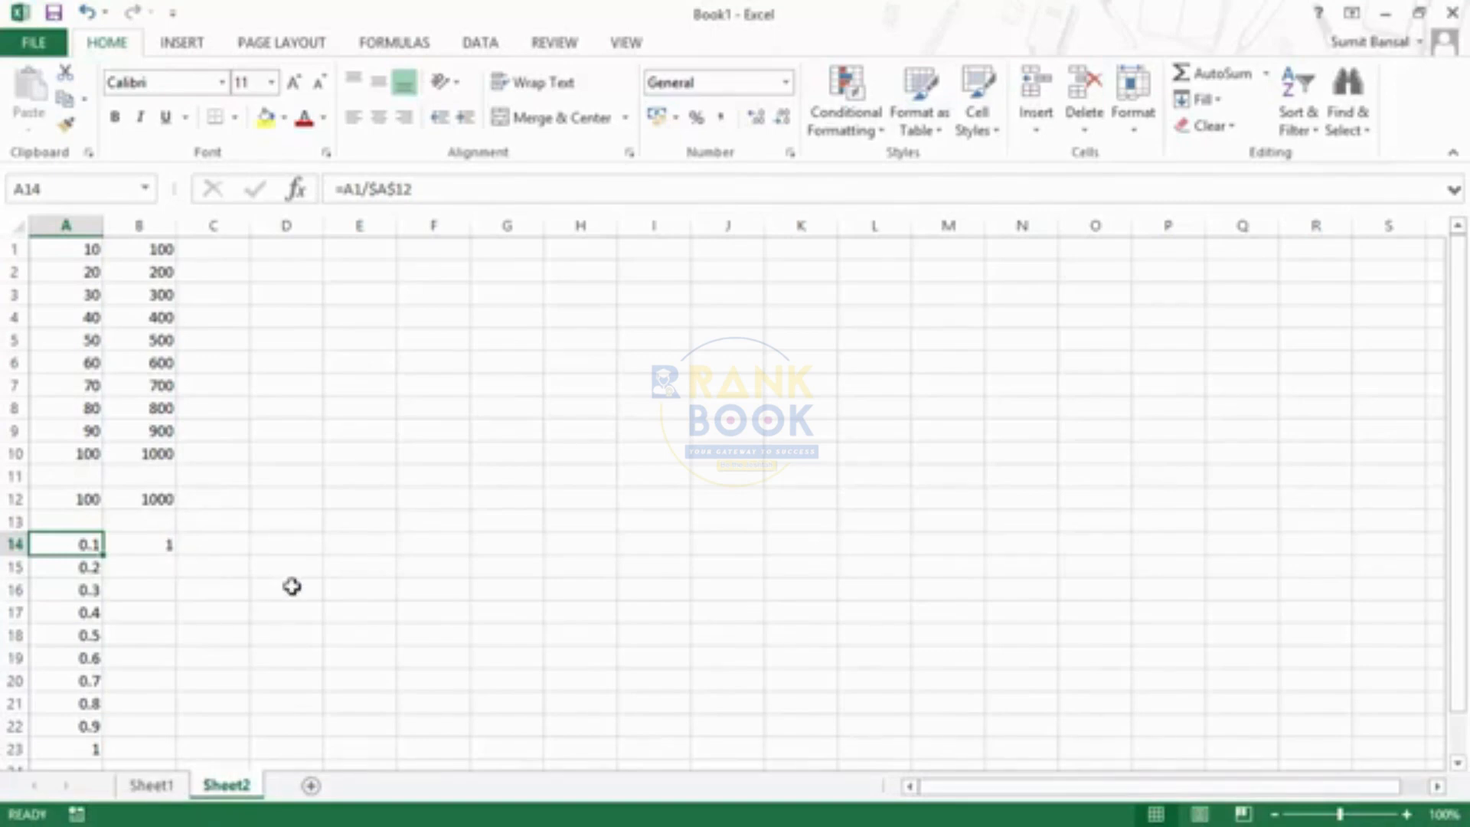
pyautogui.press('F2')
pyautogui.click(86, 546)
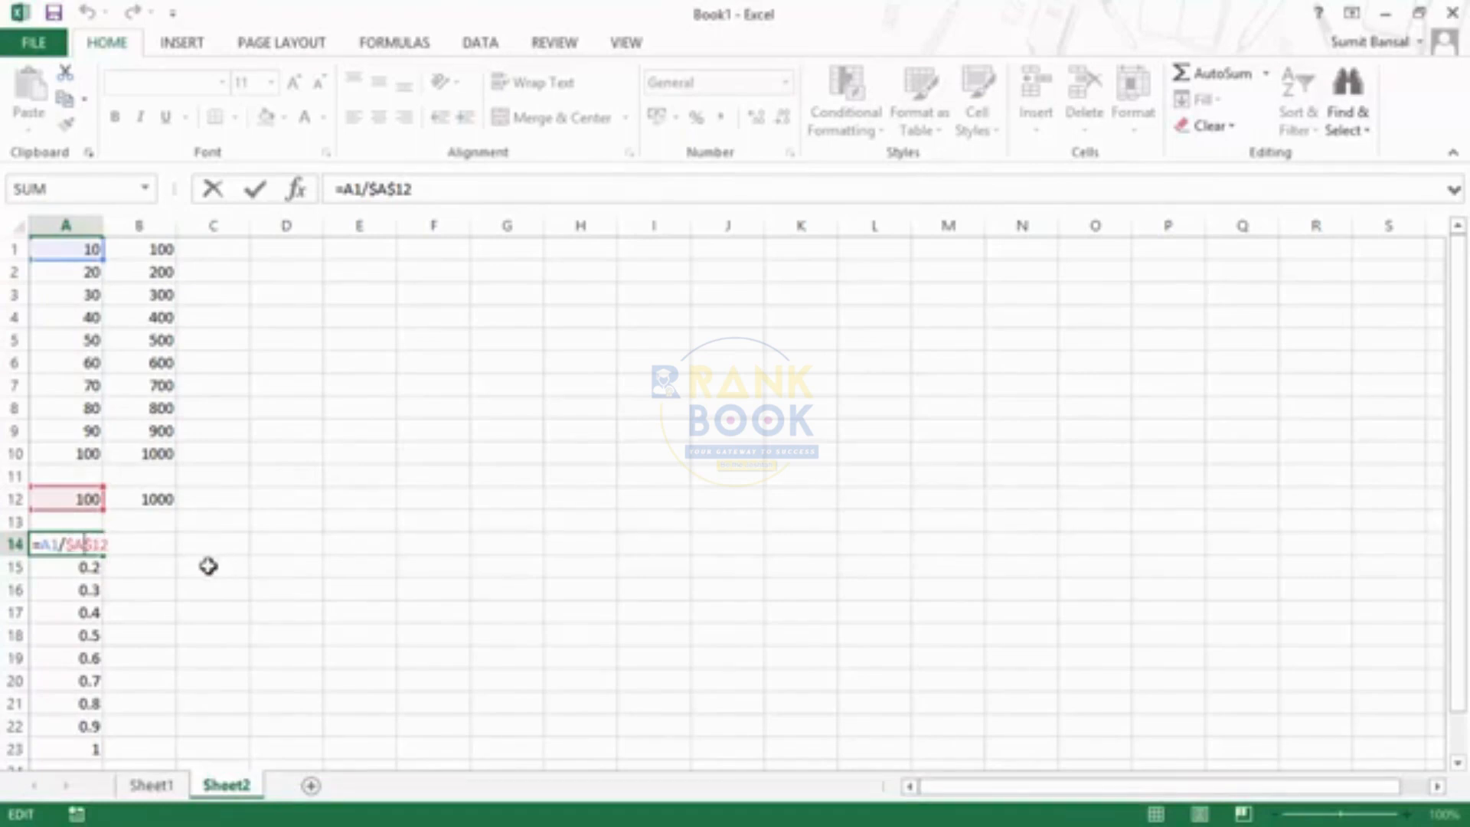
# Change A14 to the mixed reference =A1/A$12 and fill it down to A23
pyautogui.press('F4')
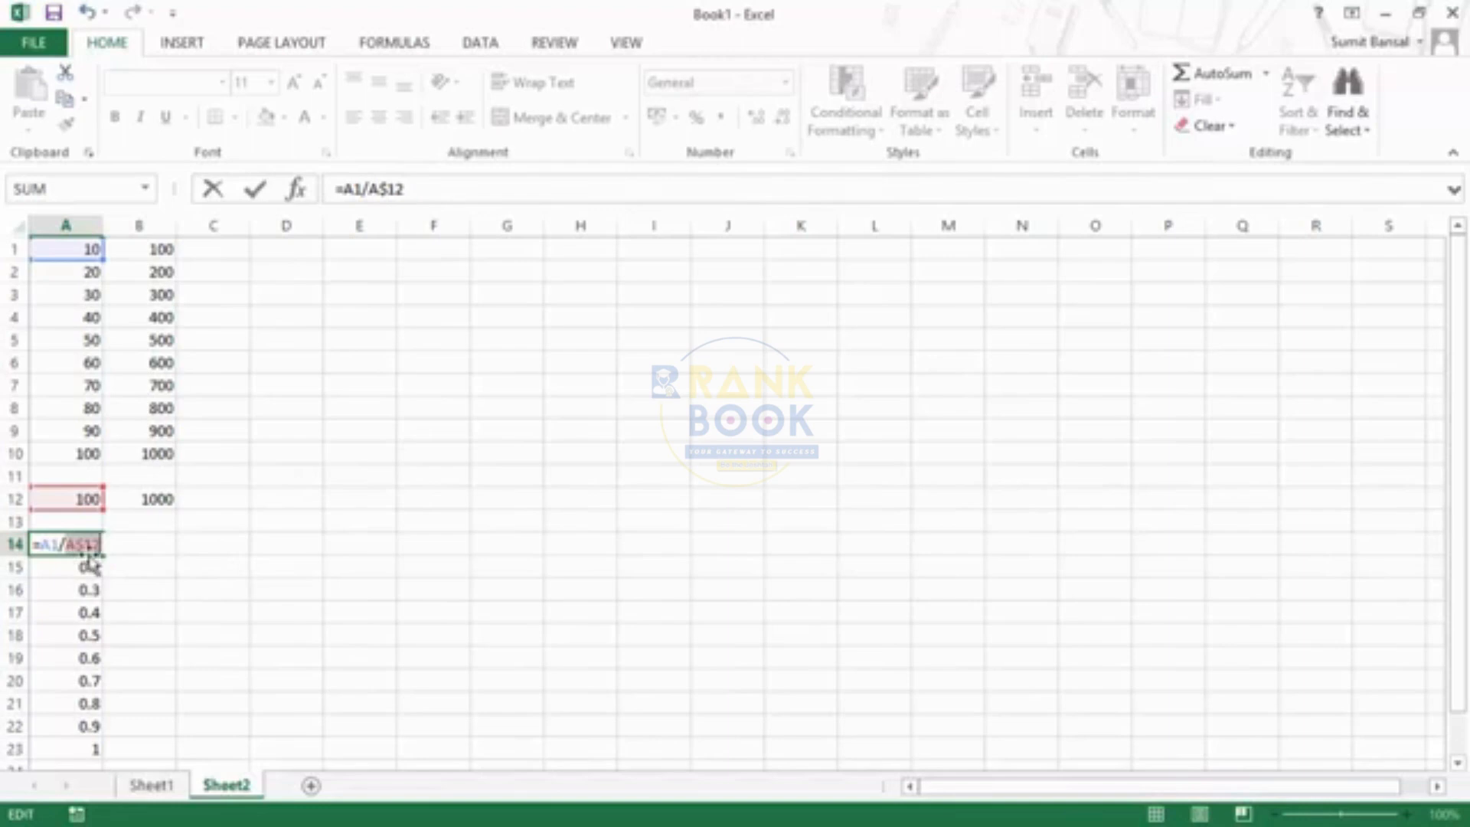
pyautogui.press('Return')
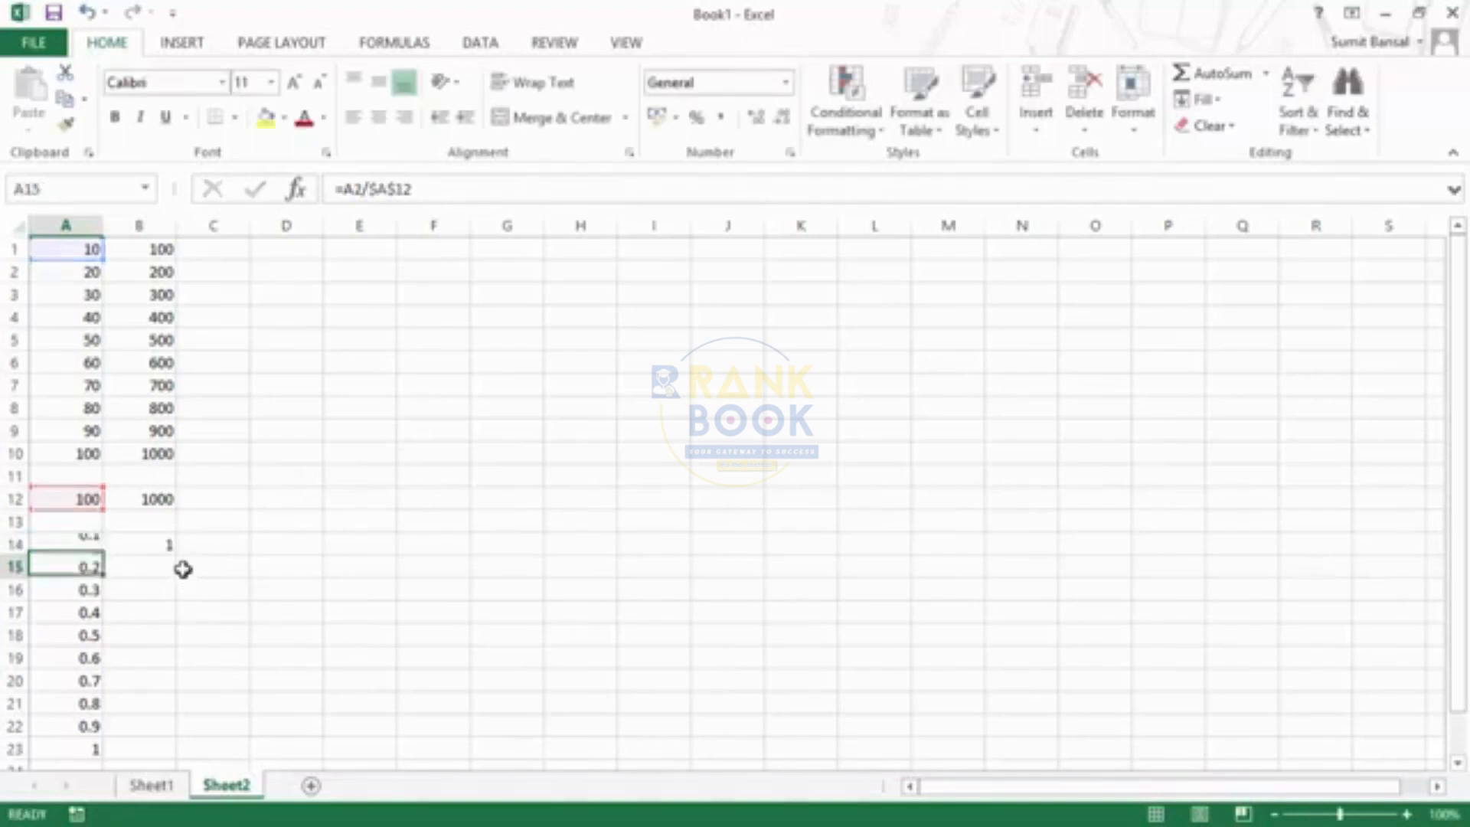
pyautogui.press('Up')
pyautogui.moveTo(104, 557); pyautogui.dragTo(103, 758)
# Copy A14 into B14, fill it down to B23, and check B16's row-locked divisor
pyautogui.click(88, 543)
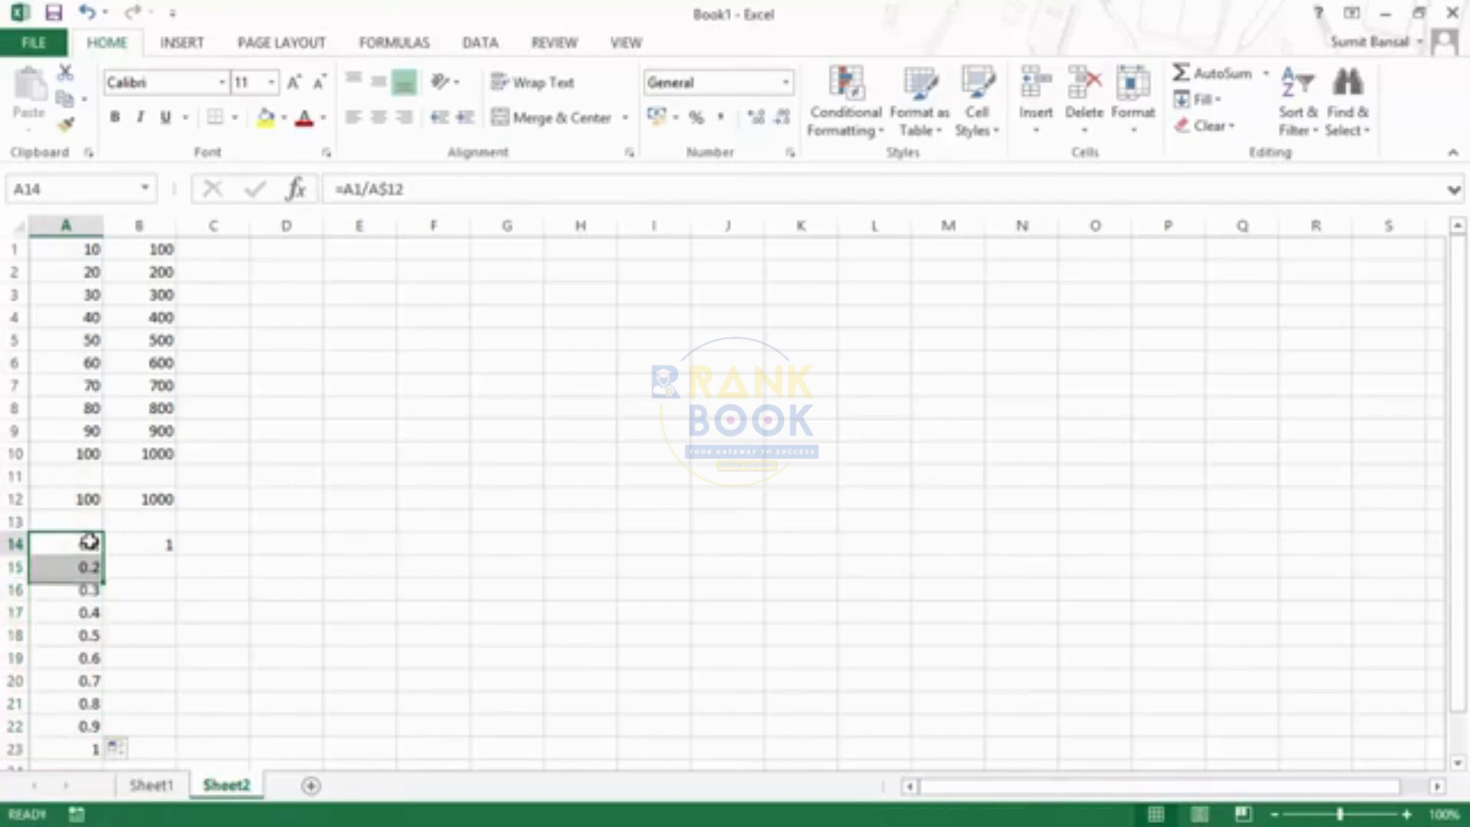
pyautogui.moveTo(102, 557); pyautogui.dragTo(173, 545)
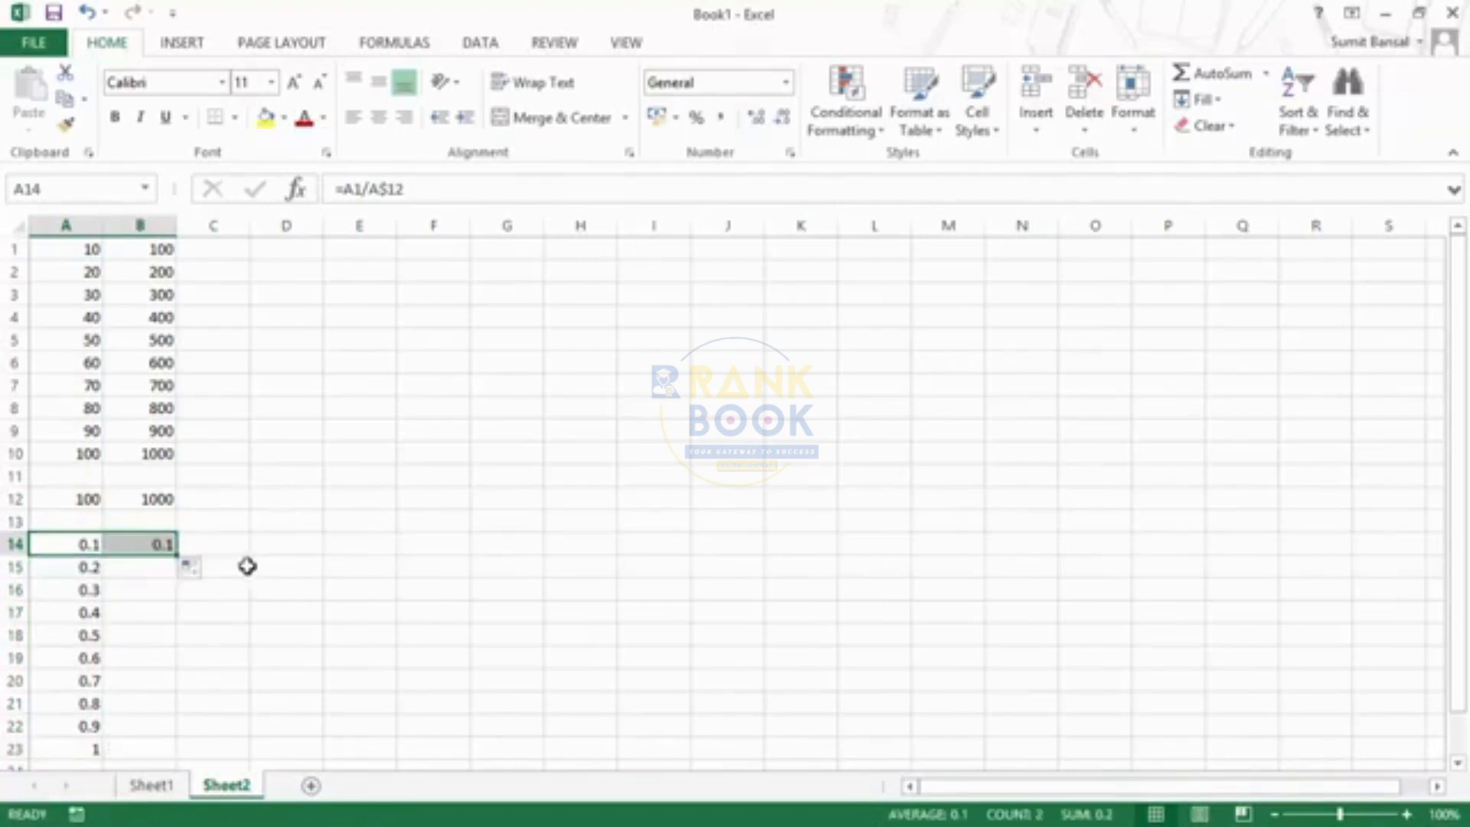
pyautogui.click(170, 545)
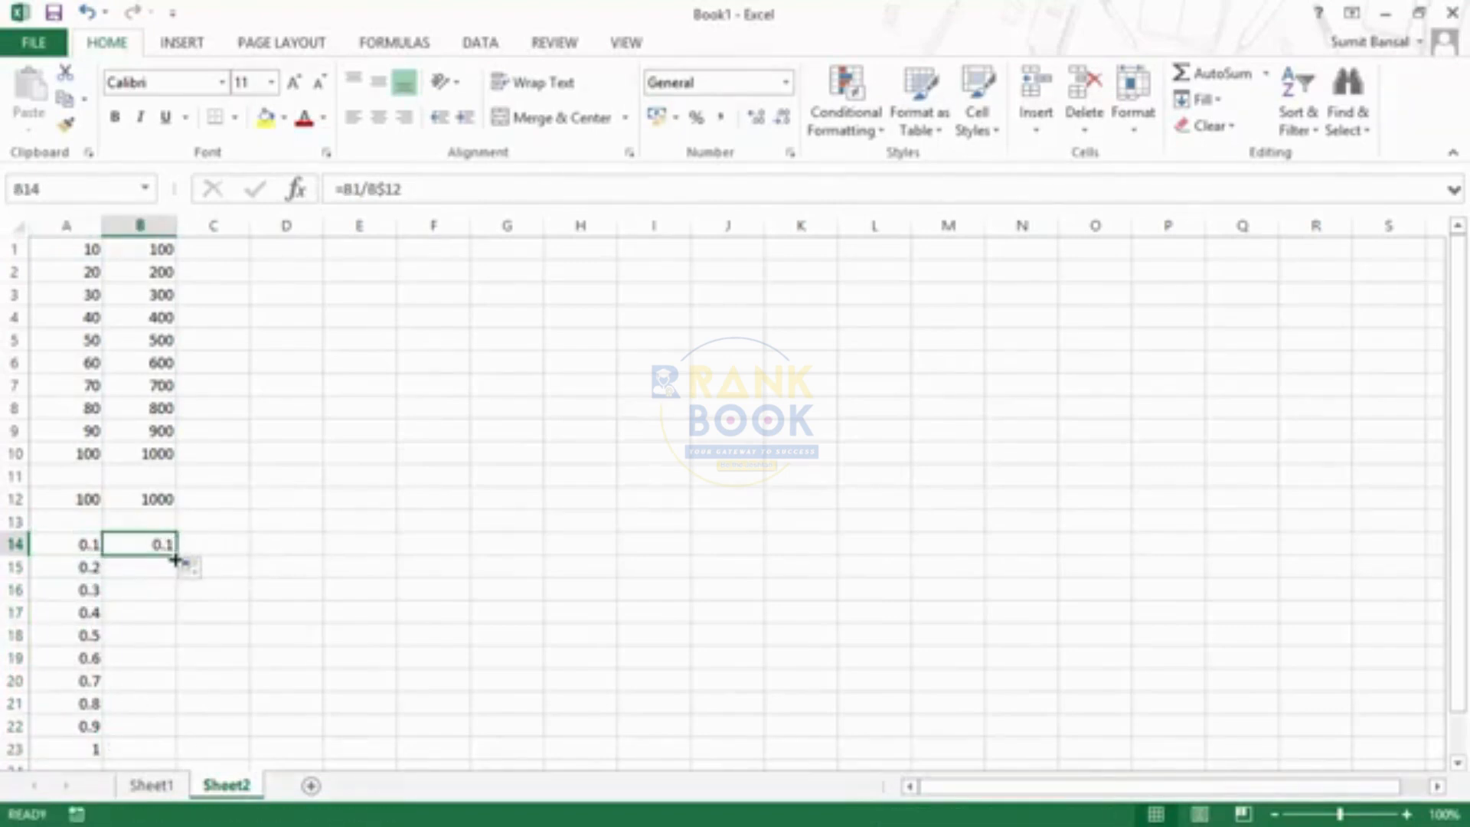
pyautogui.moveTo(177, 561); pyautogui.dragTo(165, 750)
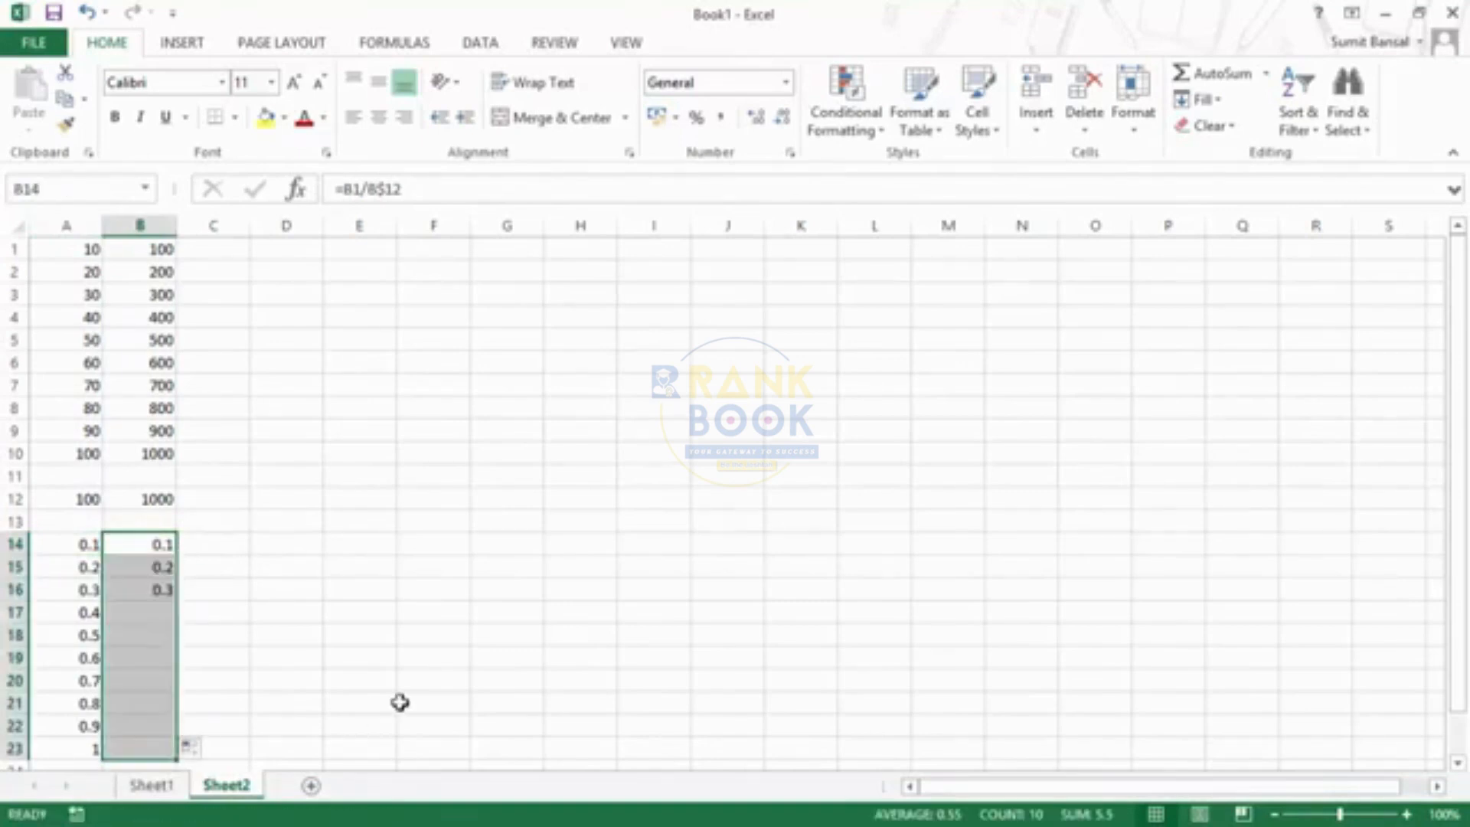
pyautogui.click(317, 668)
pyautogui.click(164, 596)
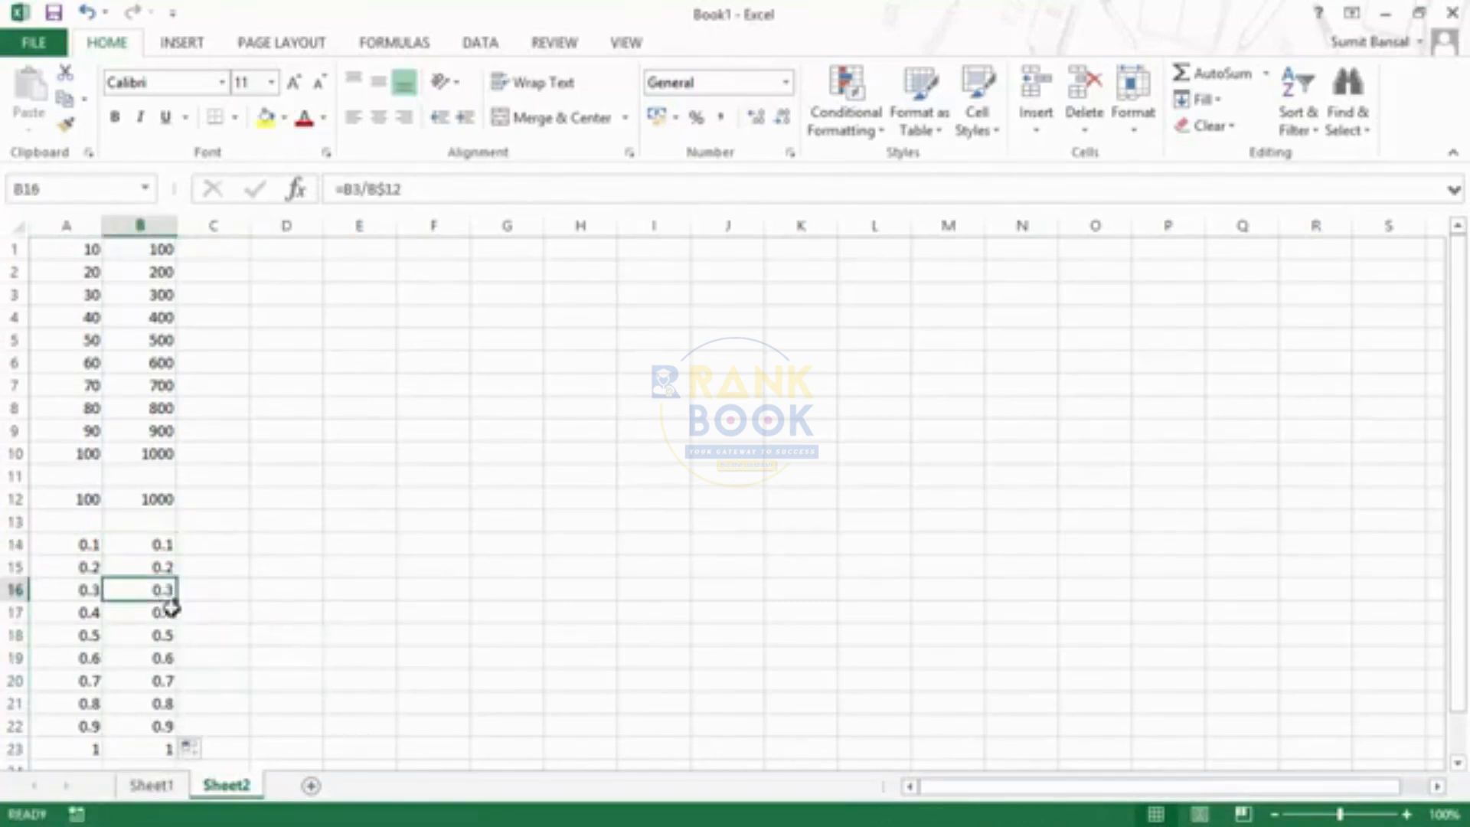
pyautogui.press('F2')
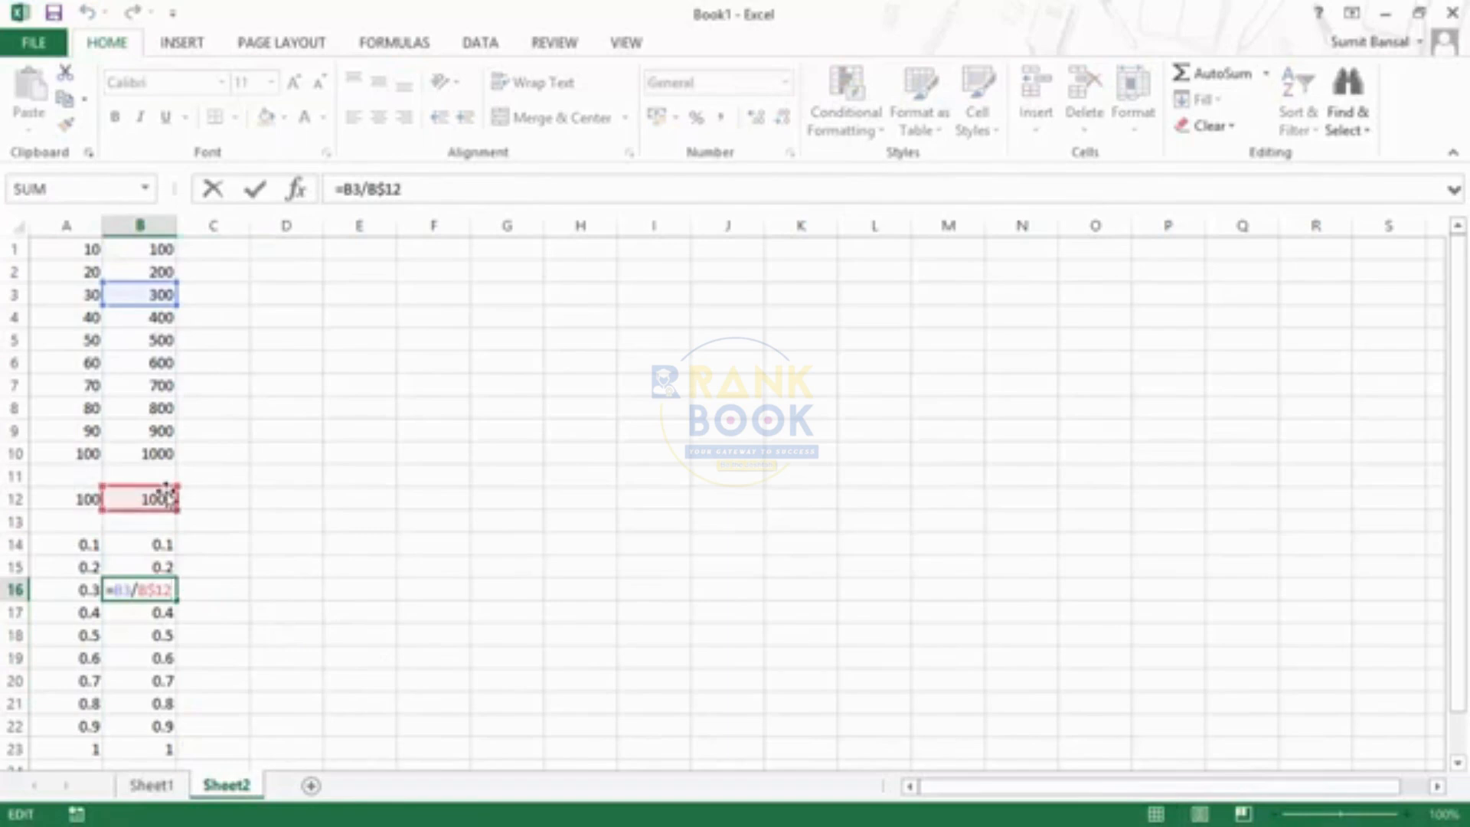
# Copy B14 across to E14 and inspect the #DIV/0! formulas in C14 and D14
pyautogui.click(156, 546)
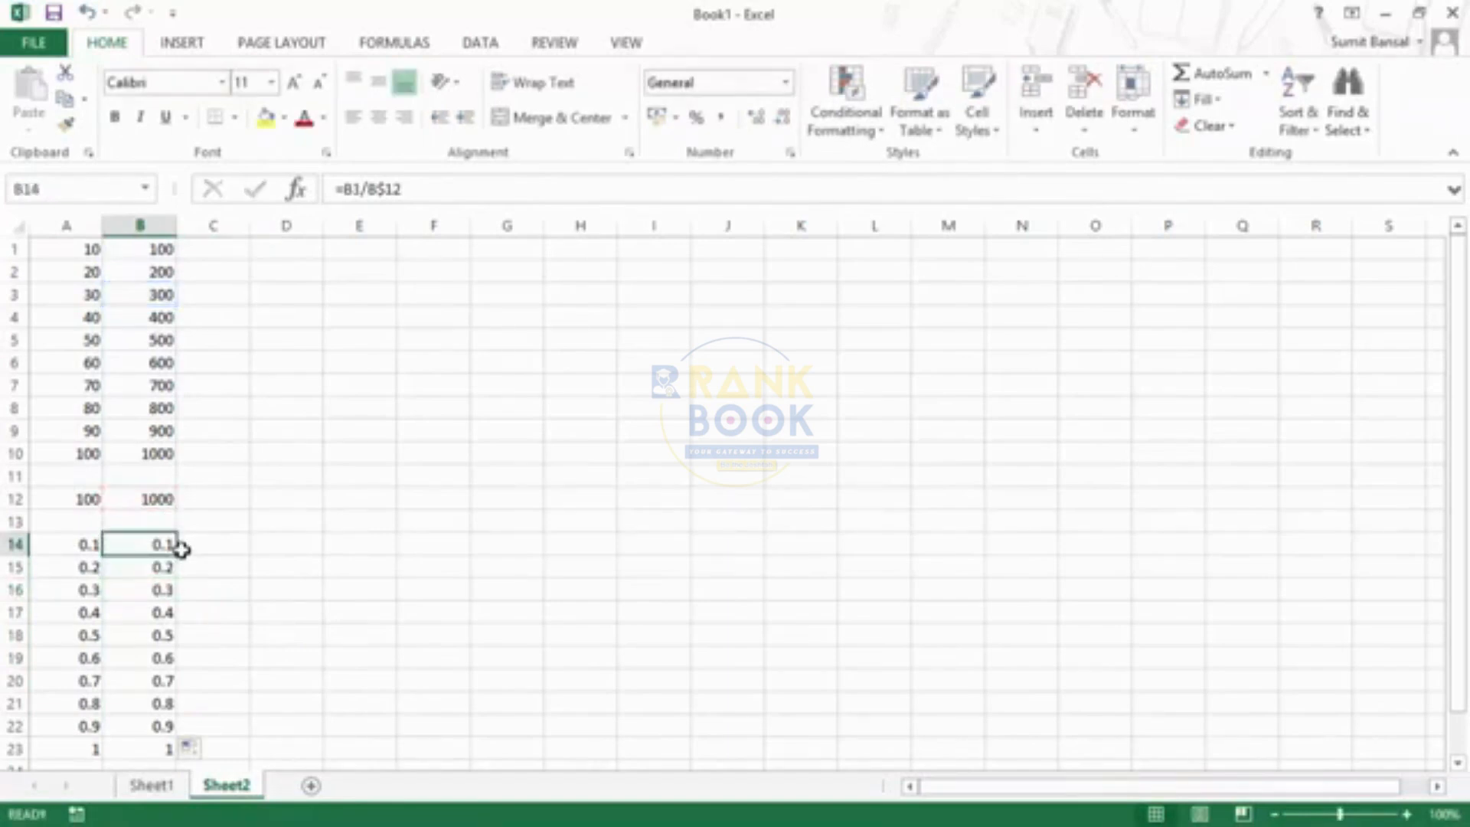
pyautogui.moveTo(179, 556); pyautogui.dragTo(422, 554)
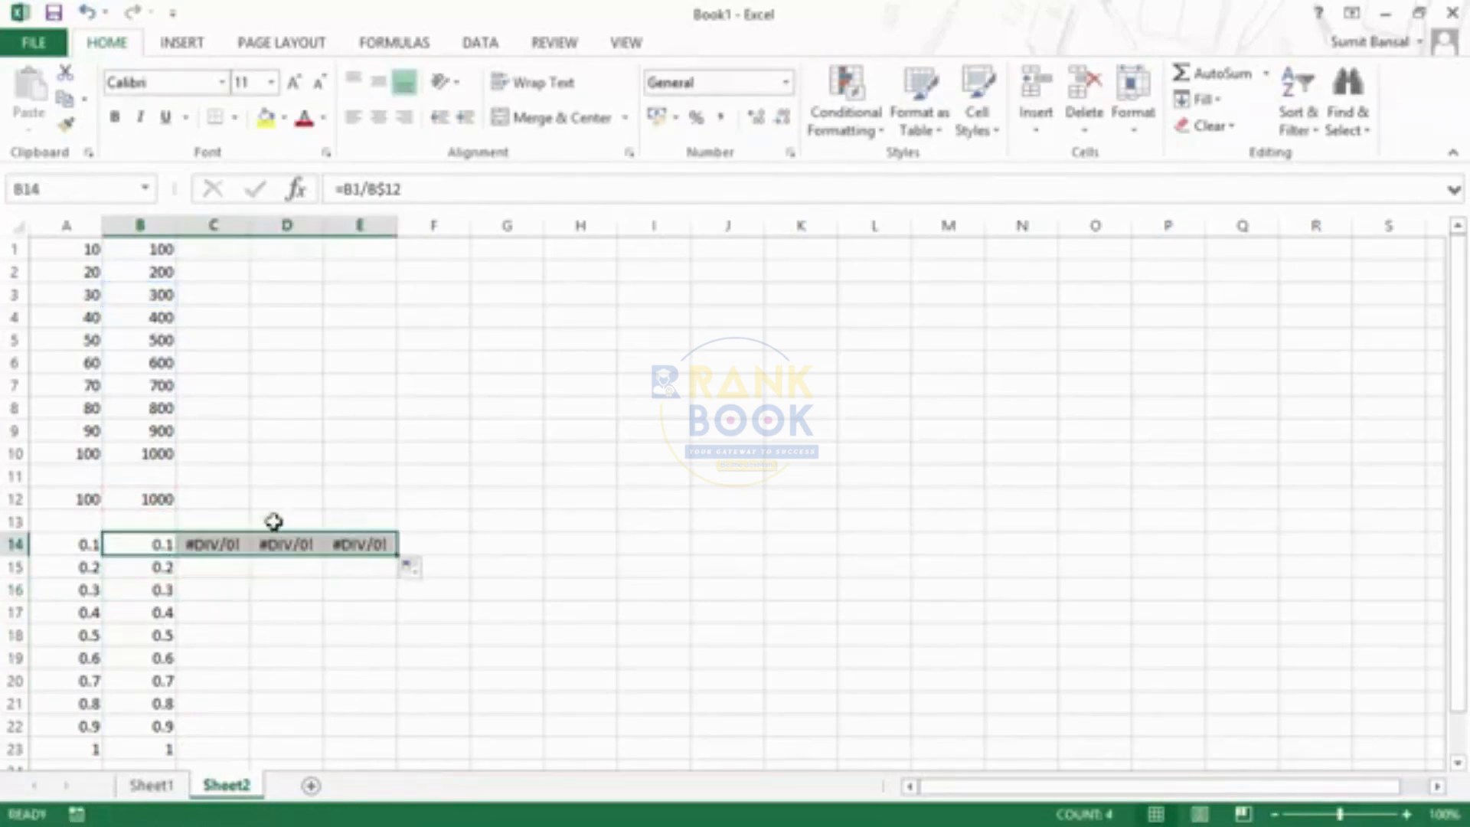
pyautogui.click(222, 548)
pyautogui.press('F2')
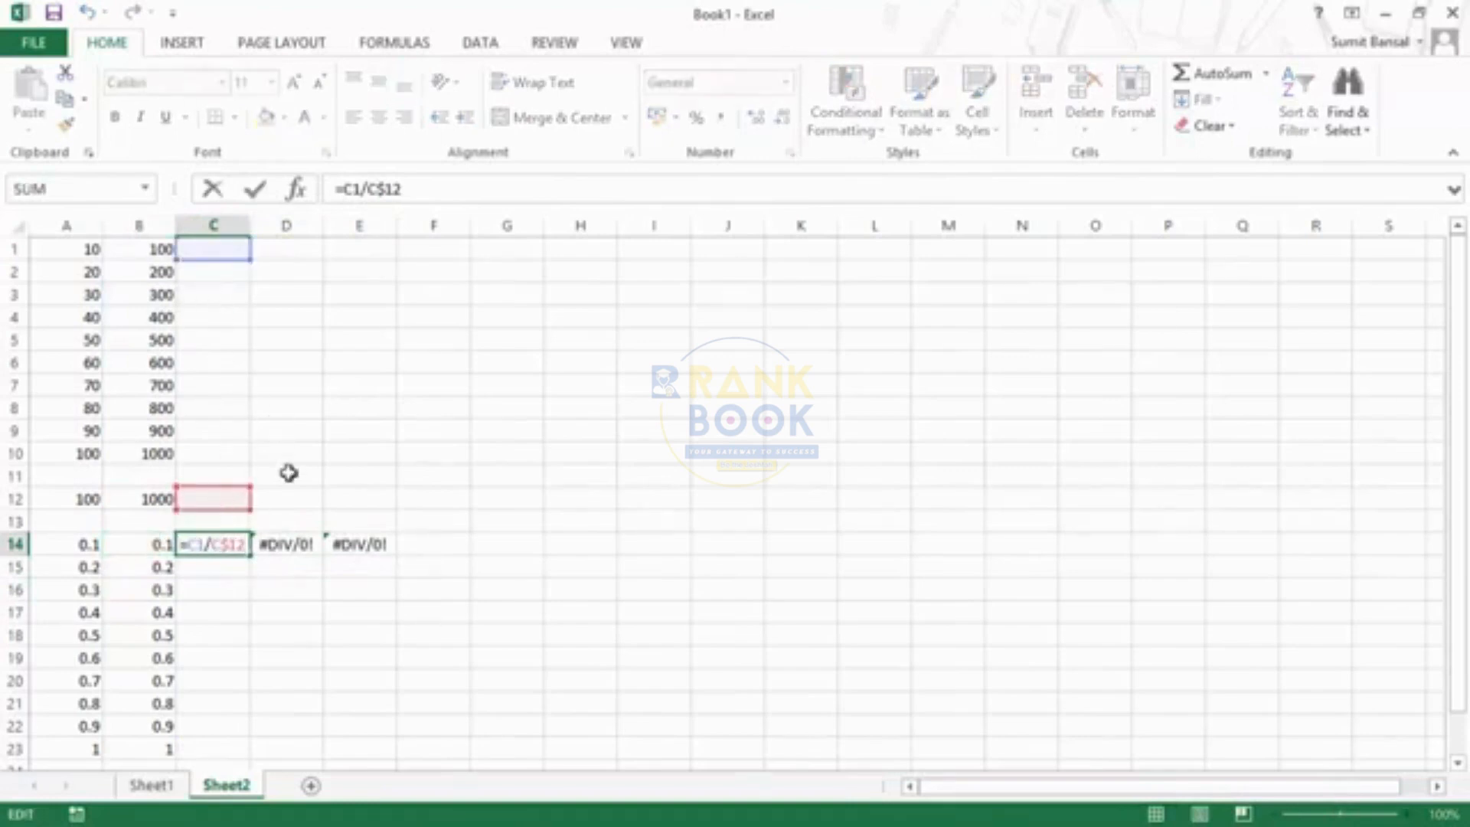
pyautogui.press('Escape')
pyautogui.click(295, 542)
pyautogui.press('F2')
pyautogui.press('Escape')
pyautogui.press('F2')
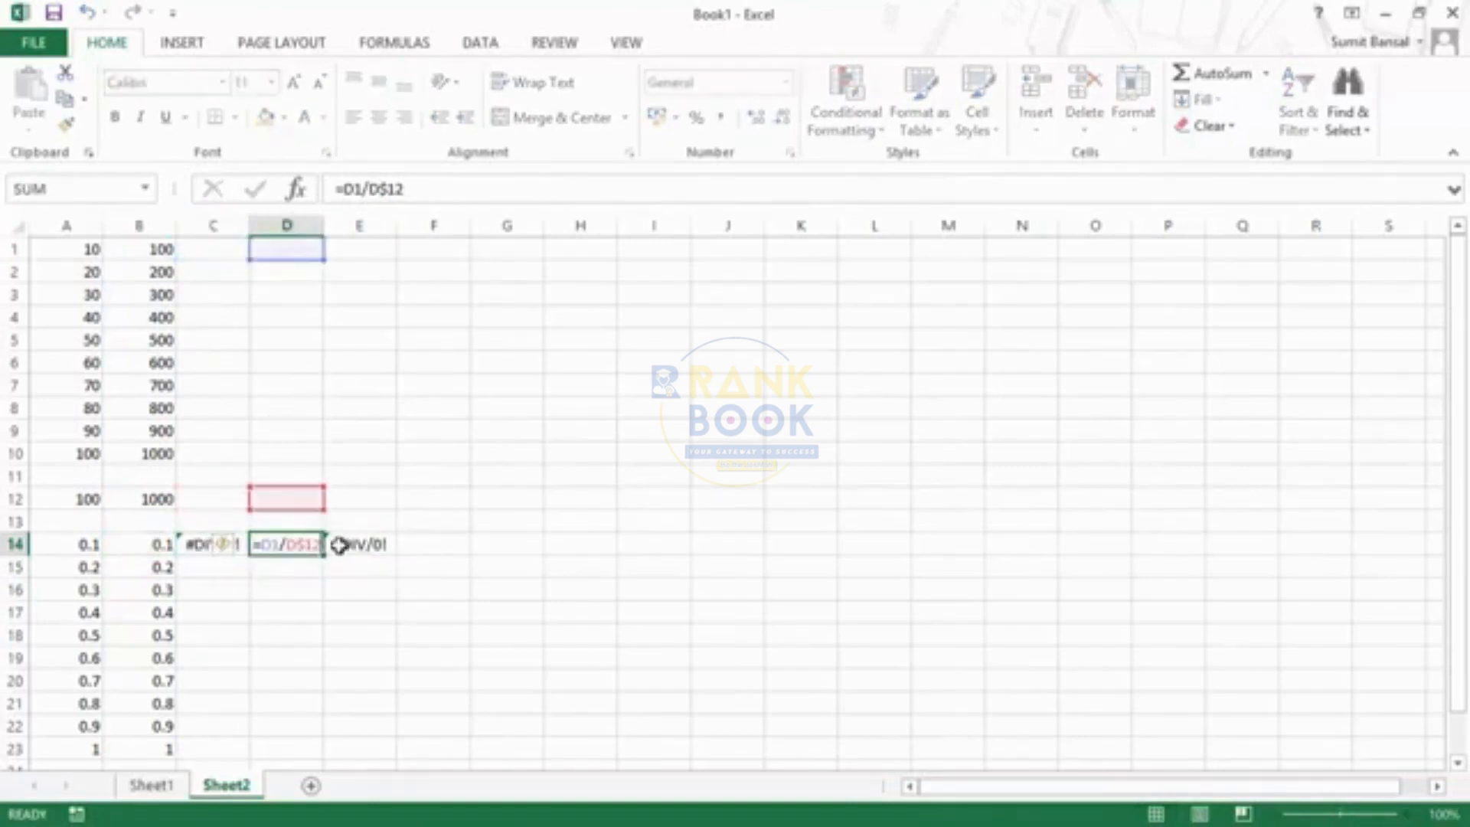
pyautogui.press('Escape')
pyautogui.click(241, 551)
pyautogui.press('Escape')
# Fill C14 down to C20, inspect C15, then clear the C14:E20 test formulas
pyautogui.click(216, 548)
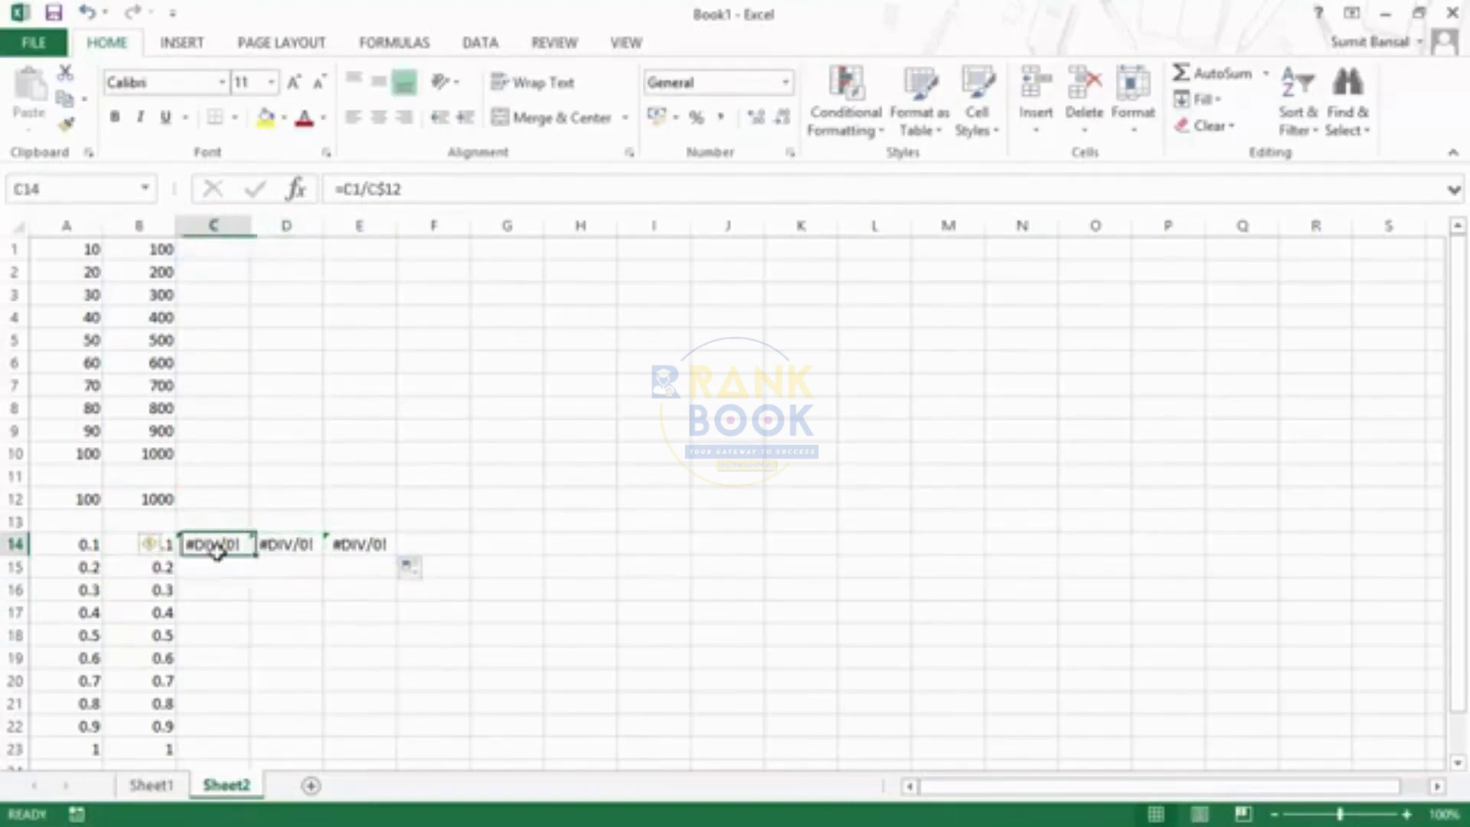
pyautogui.moveTo(255, 553); pyautogui.dragTo(229, 680)
pyautogui.click(215, 566)
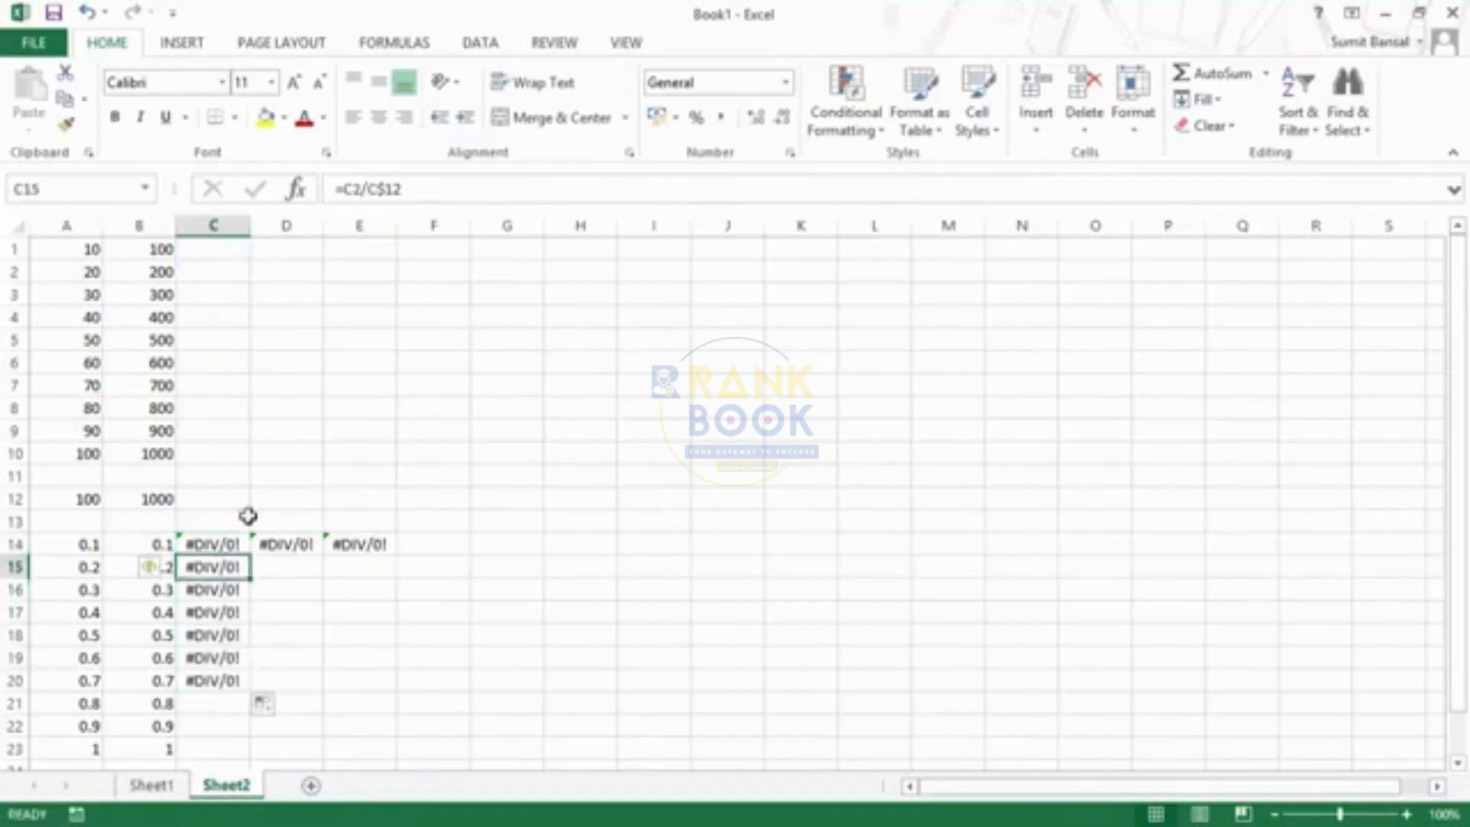
pyautogui.press('F2')
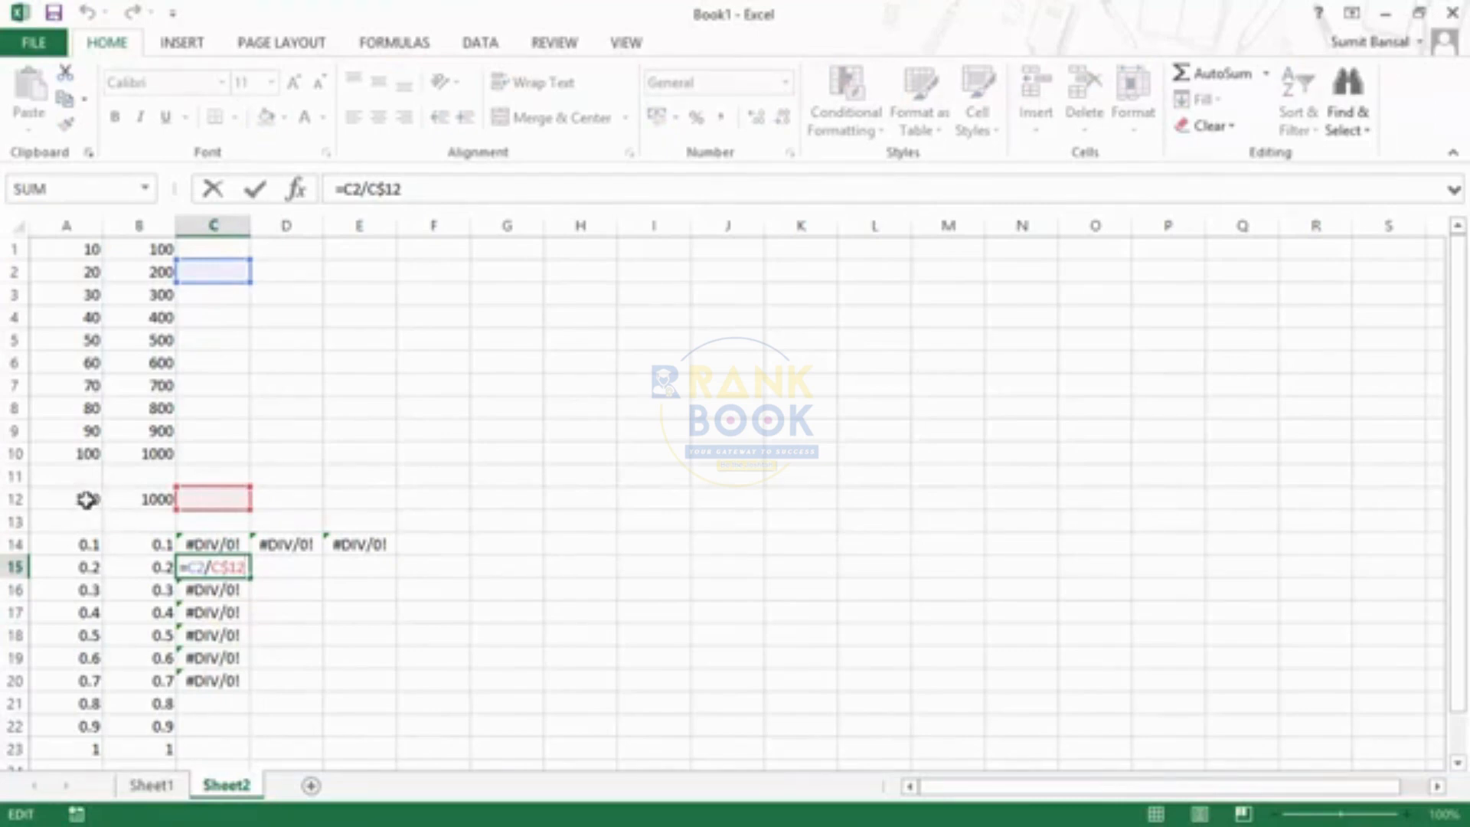
pyautogui.press('Escape')
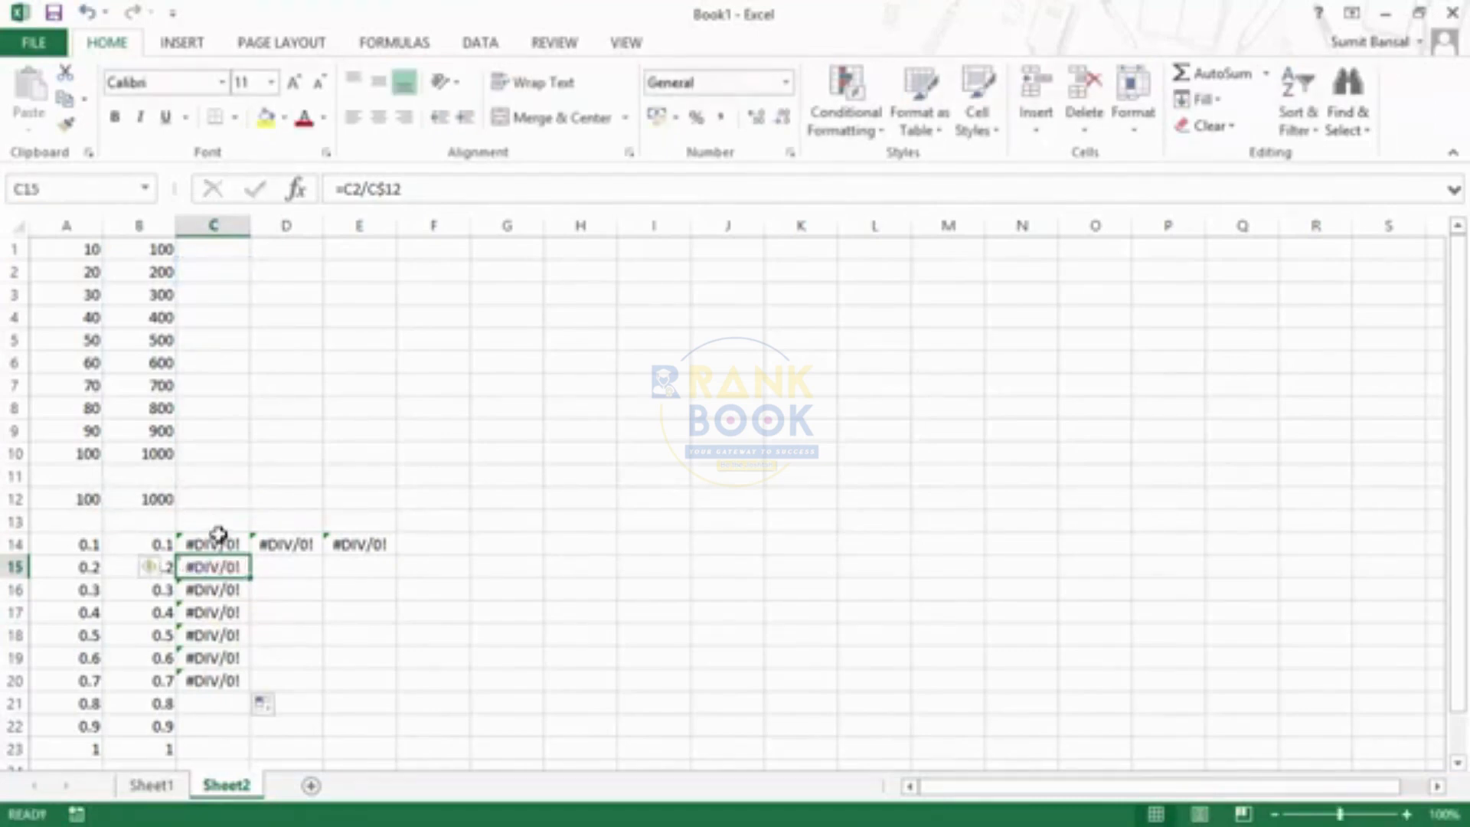
pyautogui.moveTo(214, 542); pyautogui.dragTo(359, 676)
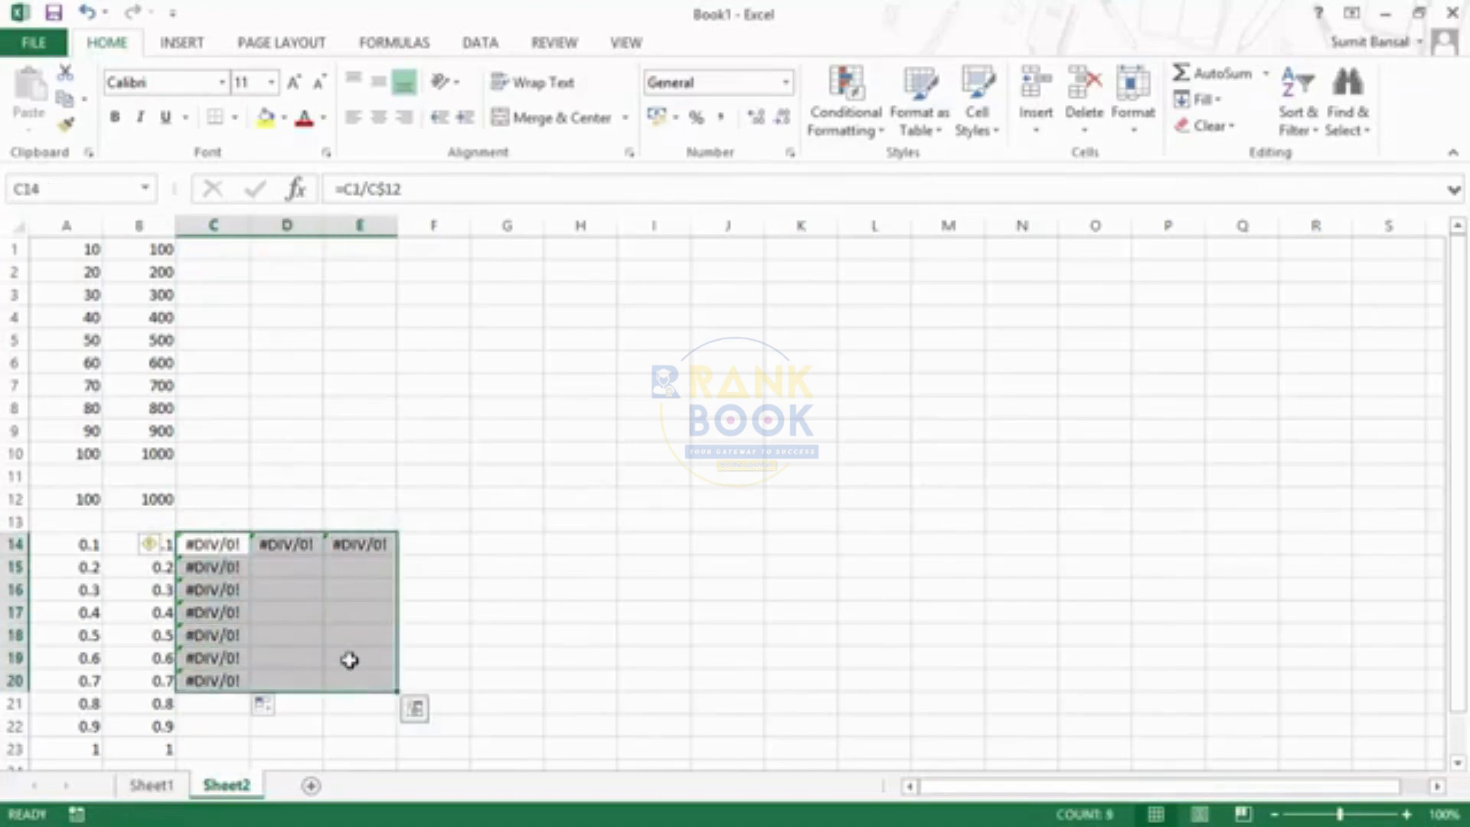
pyautogui.press('Delete')
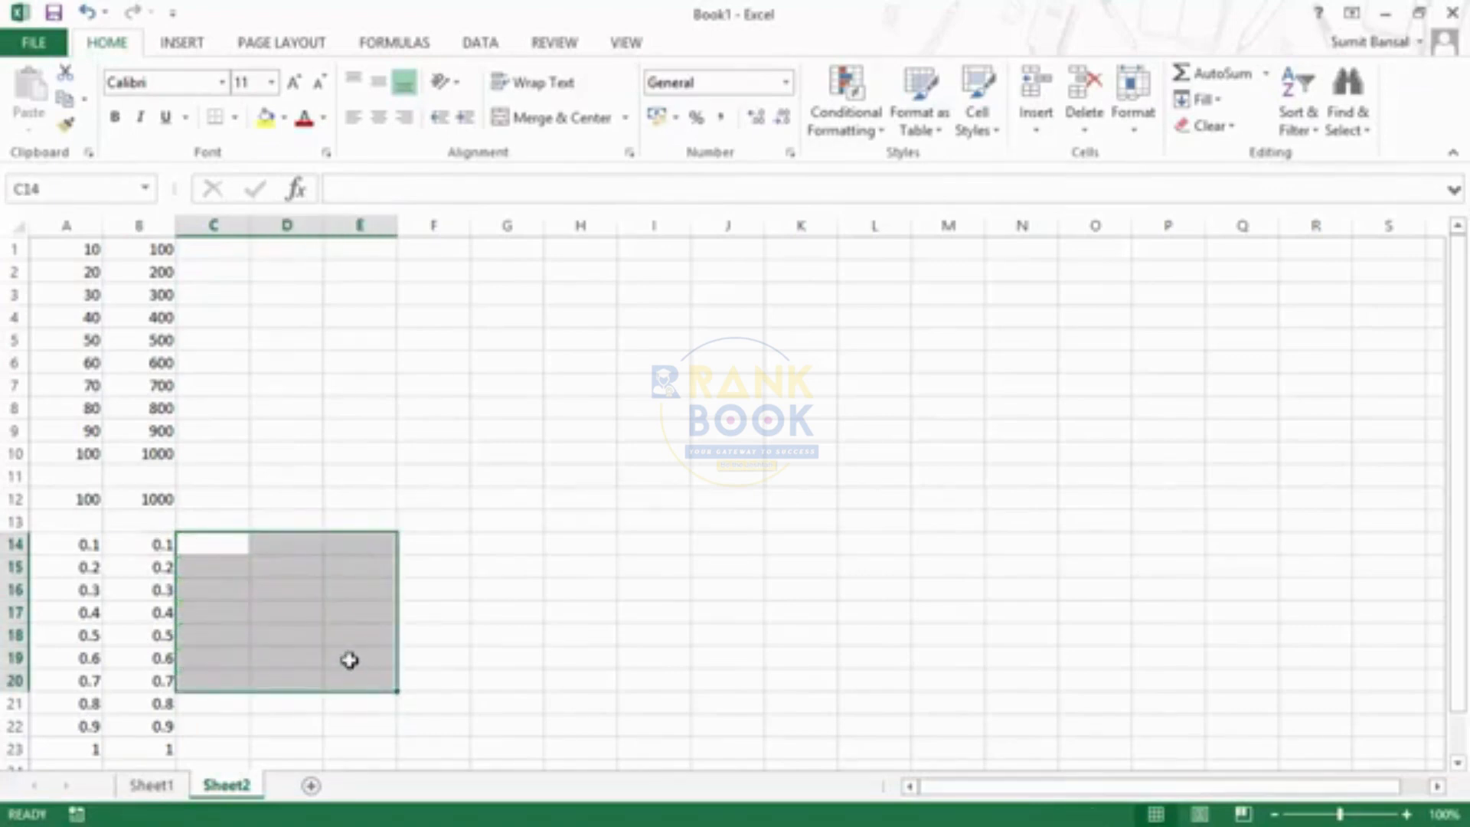
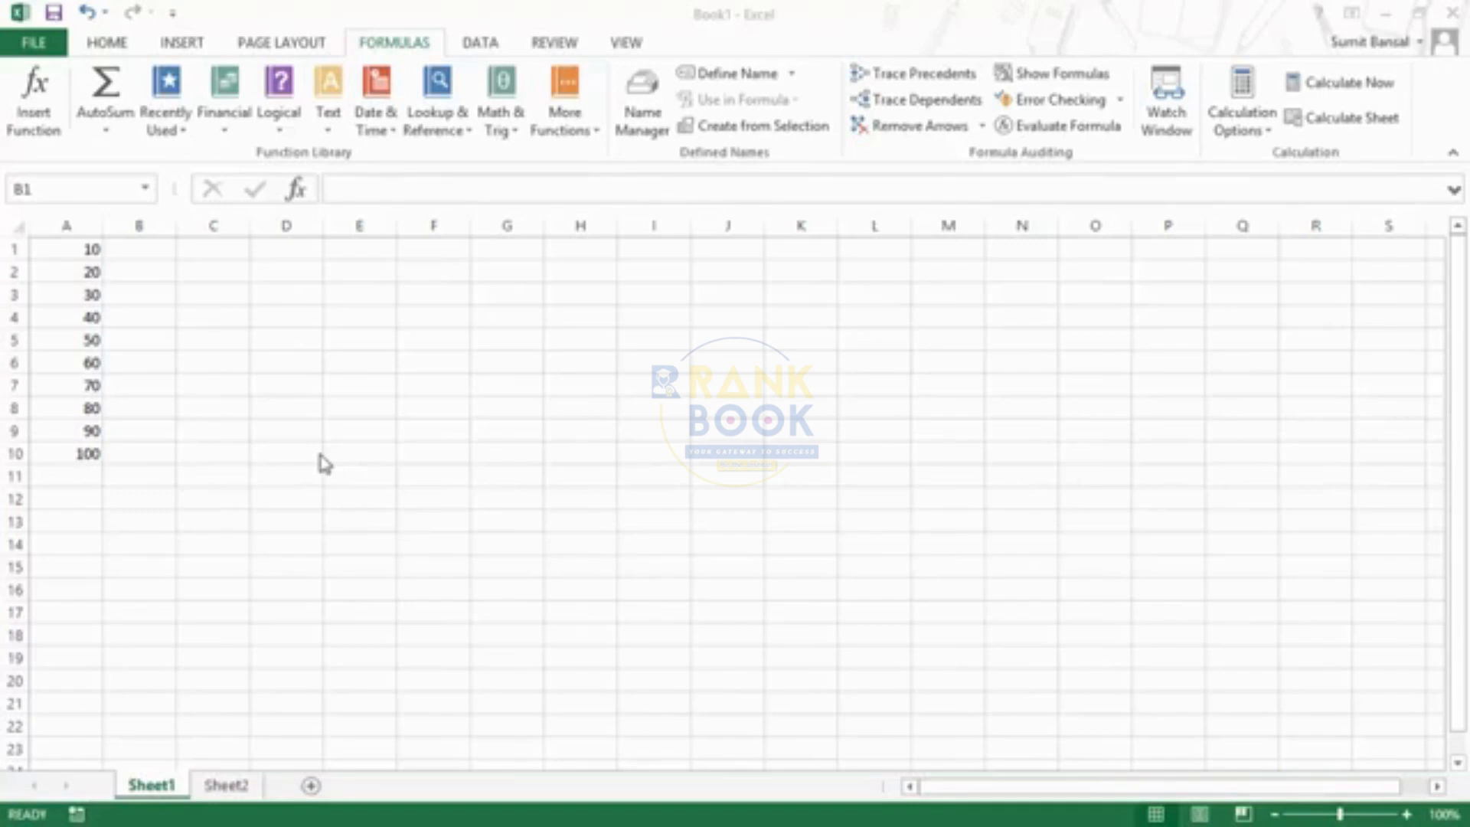
# Start C3's formula with =SUM(A1:A2)+SUM(A3:A4), selecting both ranges with the mouse
pyautogui.doubleClick(213, 299)
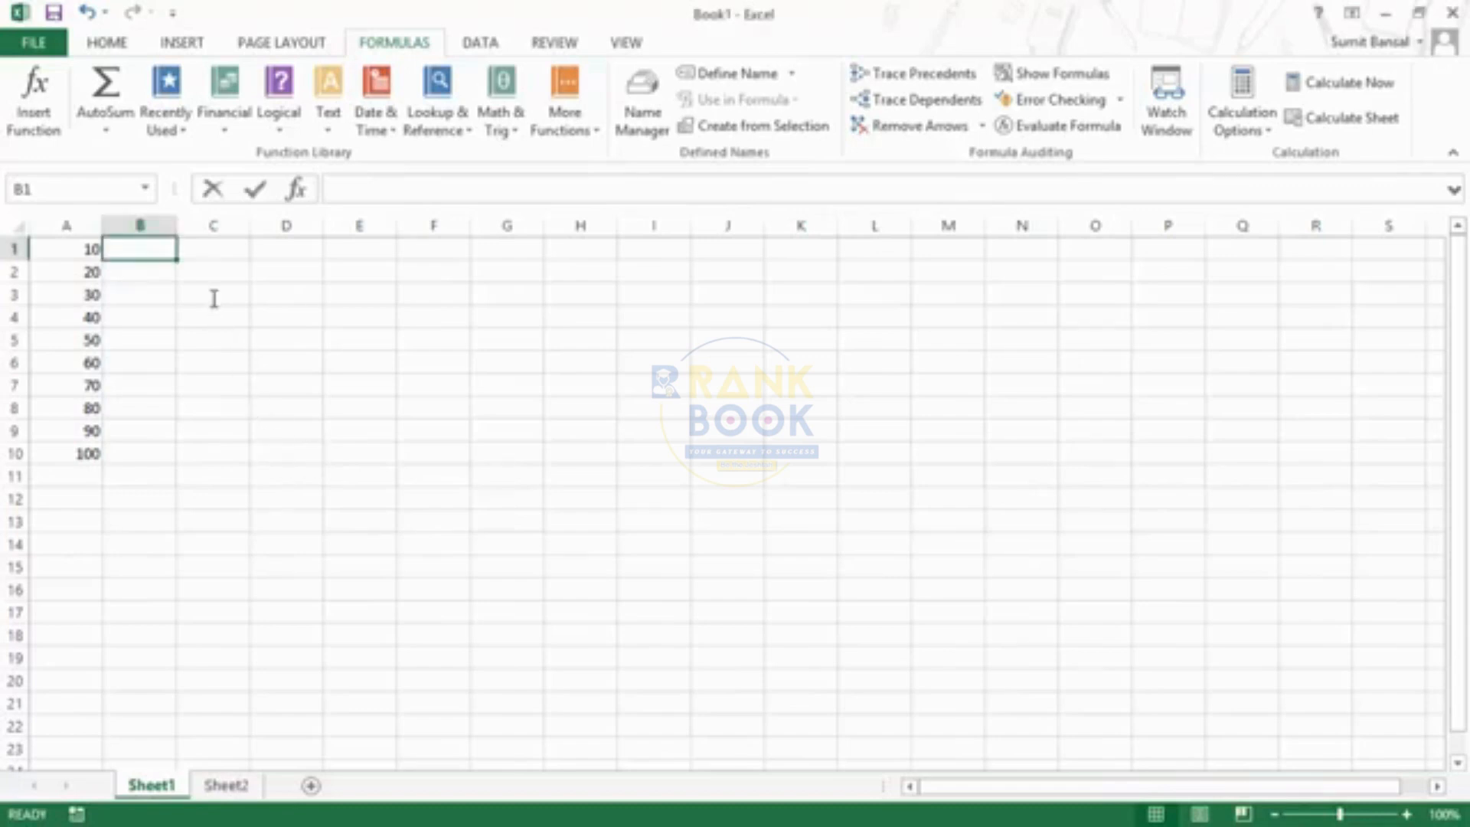
pyautogui.click(212, 297)
pyautogui.write('=')
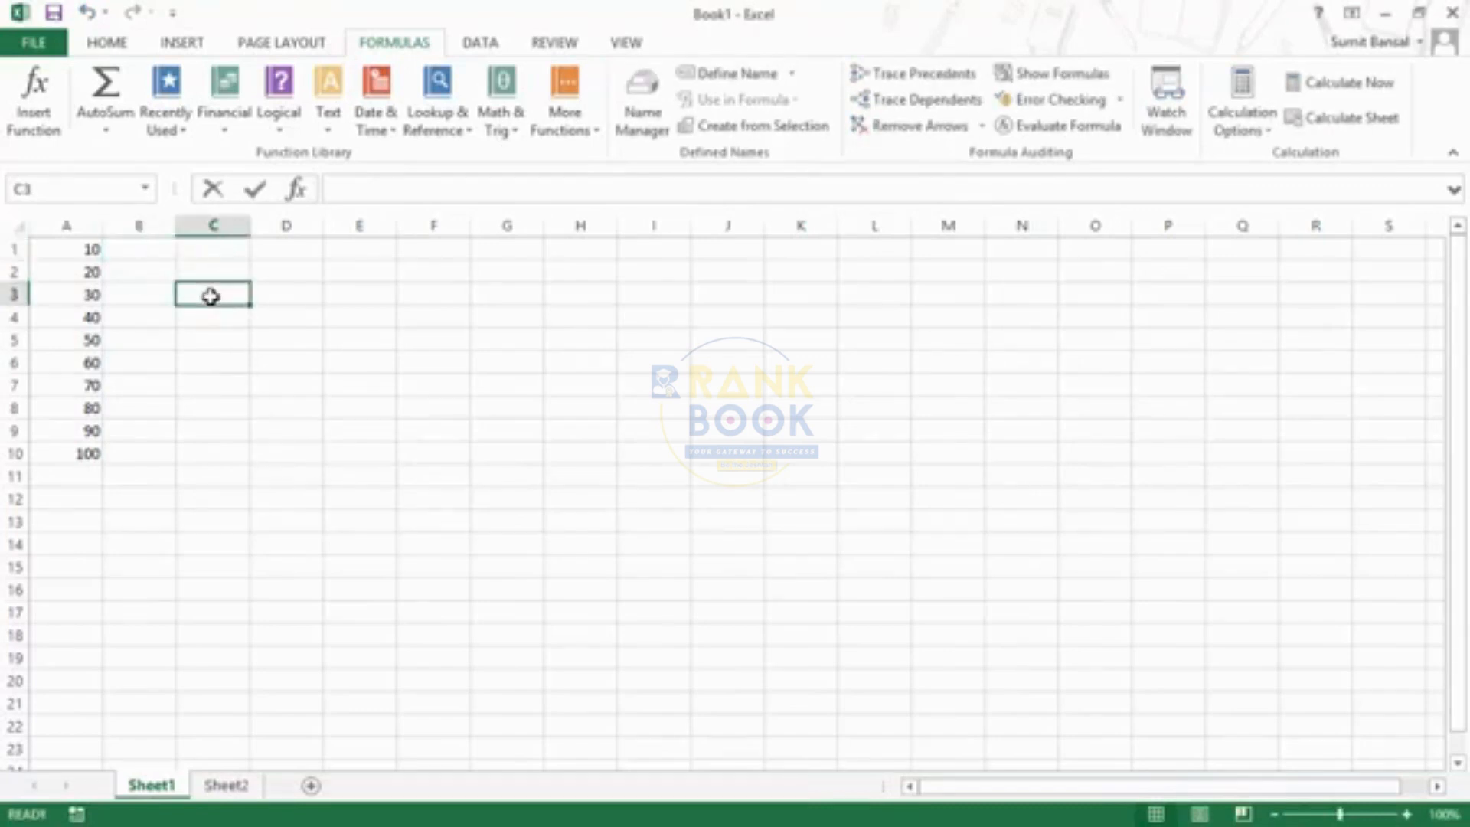
pyautogui.write('sum')
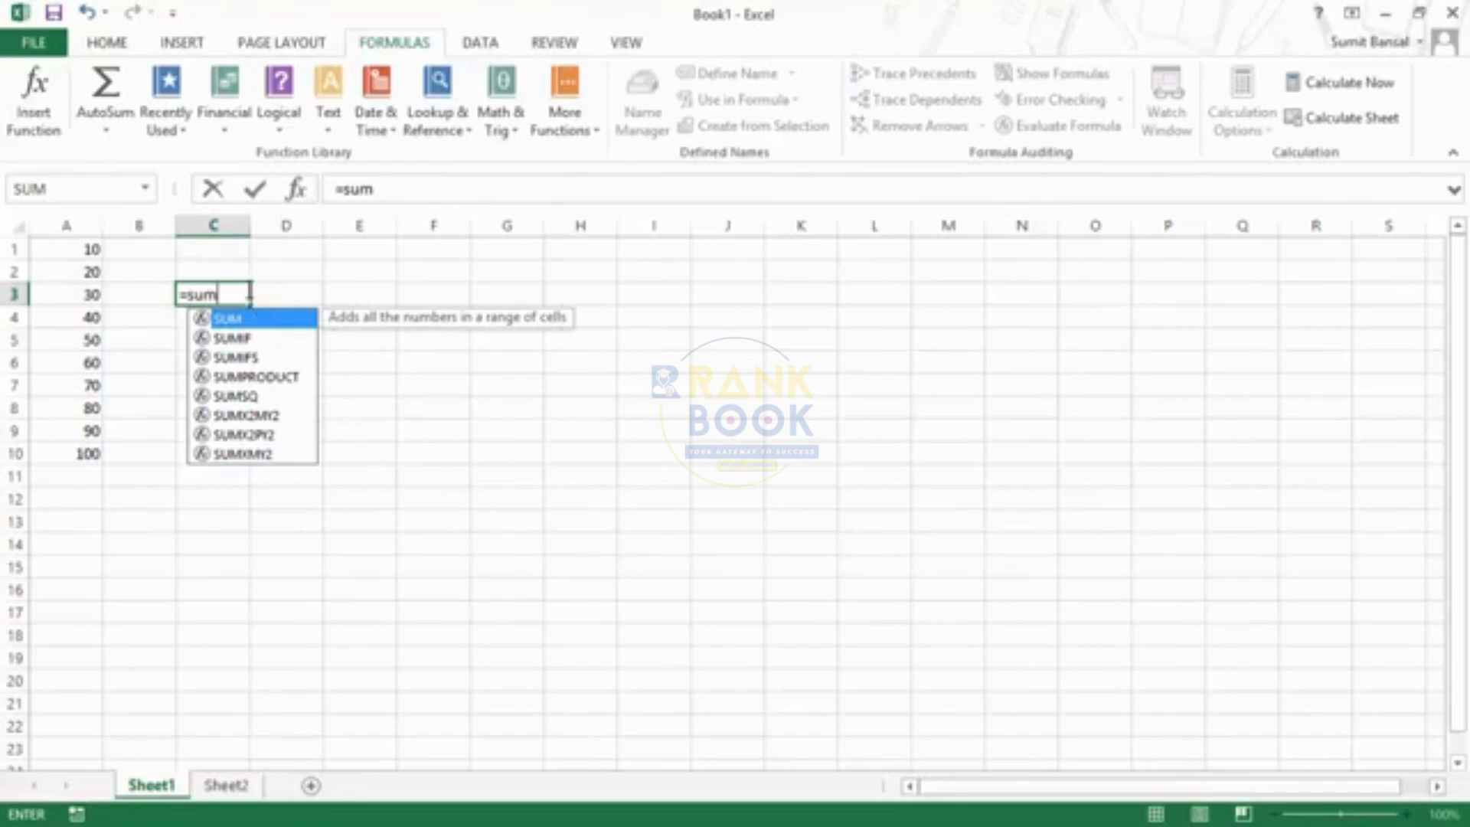
pyautogui.press('Tab')
pyautogui.moveTo(96, 251); pyautogui.dragTo(97, 268)
pyautogui.write(')+')
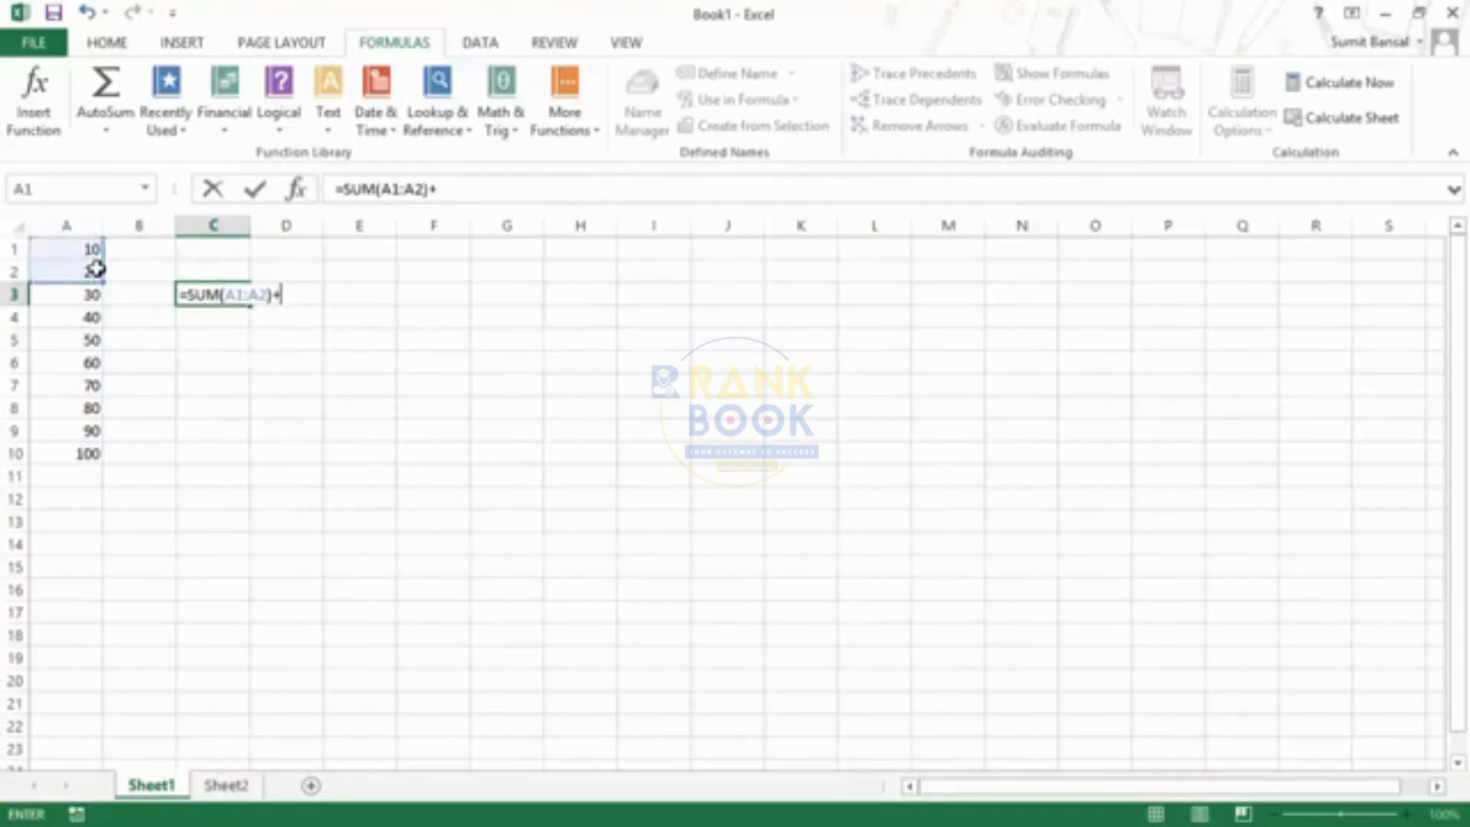
pyautogui.write('sum')
pyautogui.press('Tab')
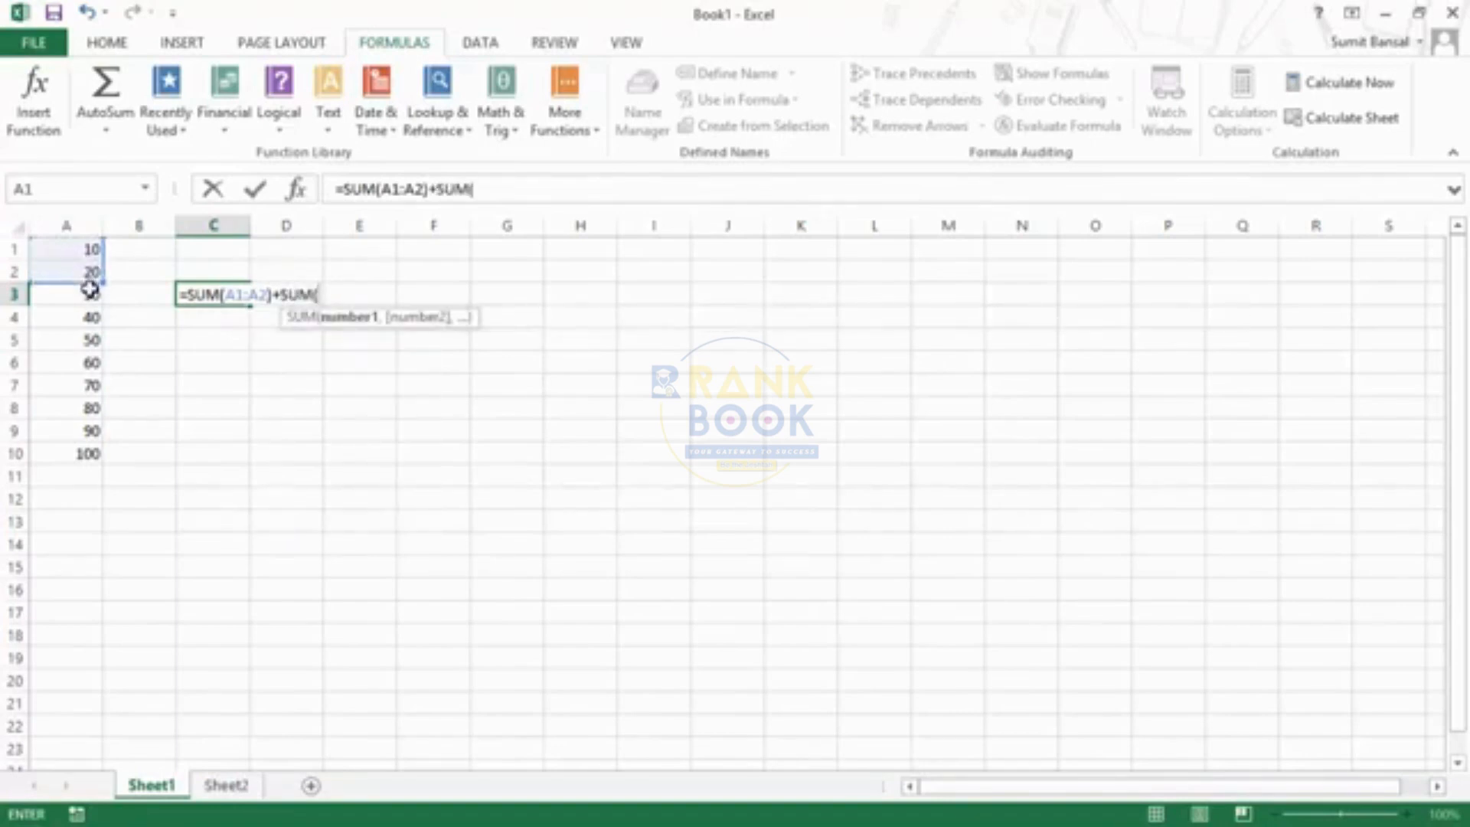
pyautogui.click(88, 298)
pyautogui.moveTo(88, 299); pyautogui.dragTo(89, 310)
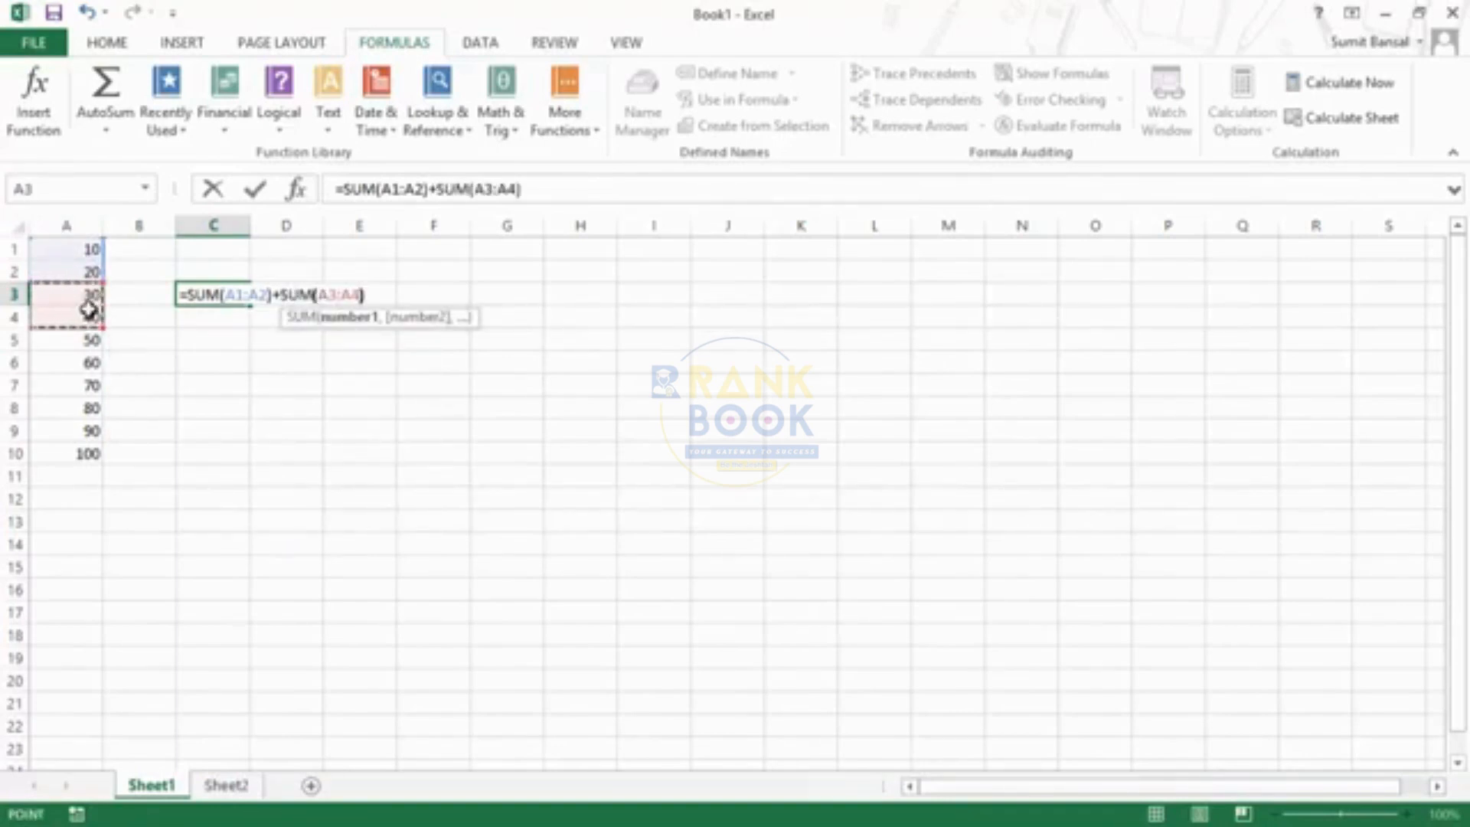
# Add +AVERAGE(A5:A7) to finish the C3 formula, which shows 160
pyautogui.write(')+avera')
pyautogui.press('Tab')
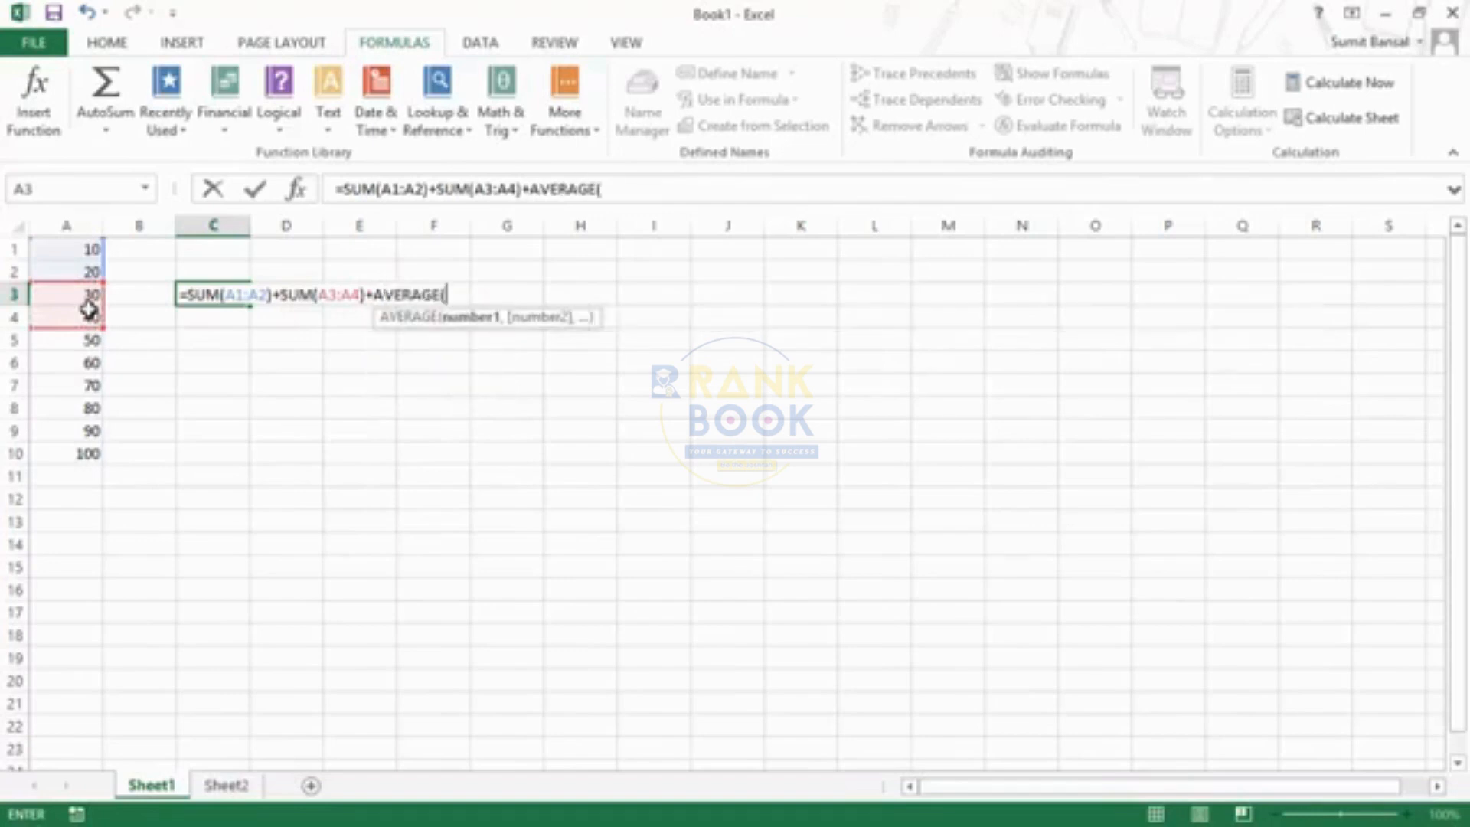
pyautogui.moveTo(79, 337); pyautogui.dragTo(80, 381)
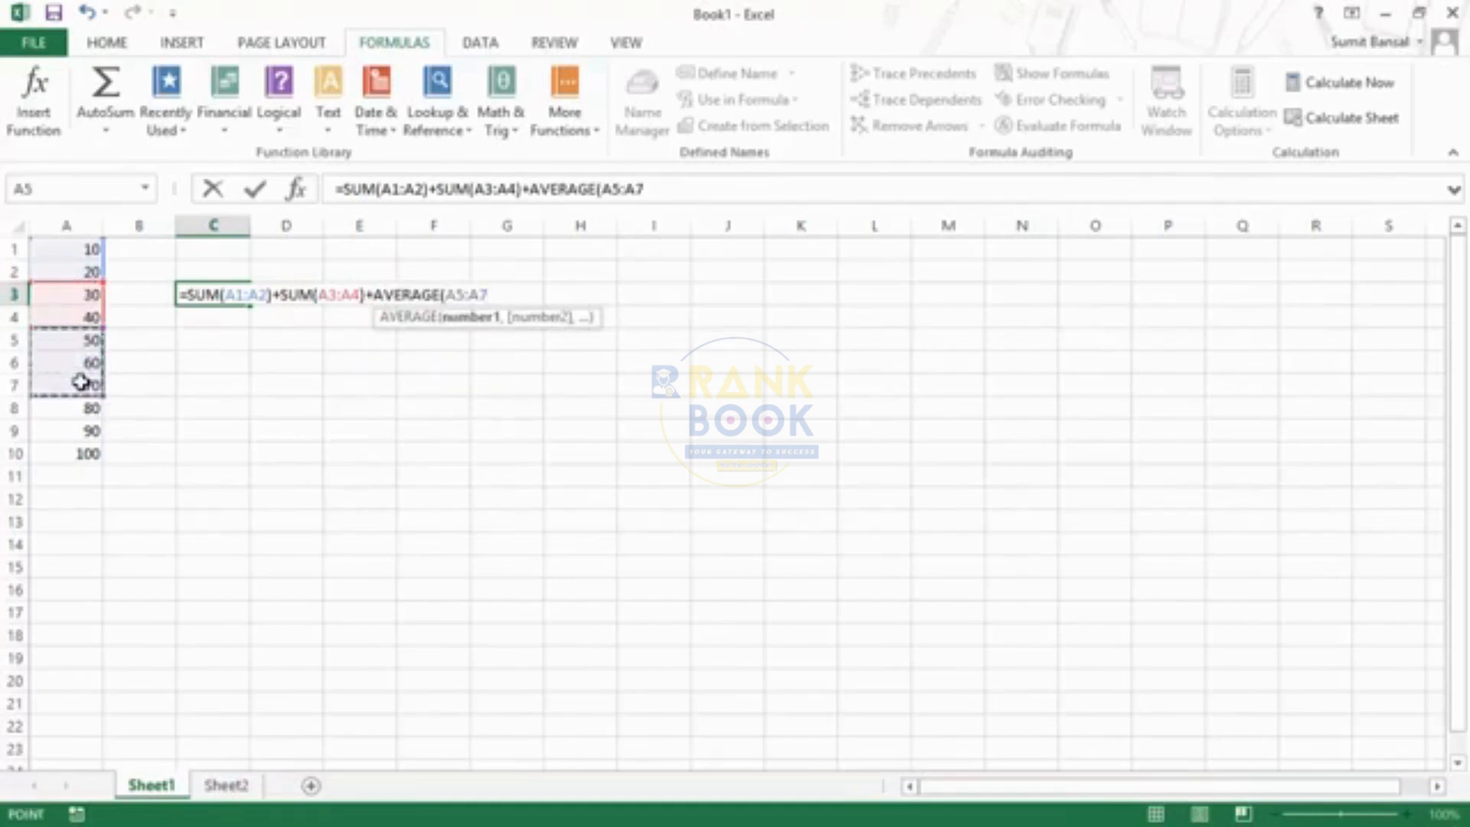
pyautogui.press('Return')
pyautogui.press('Up')
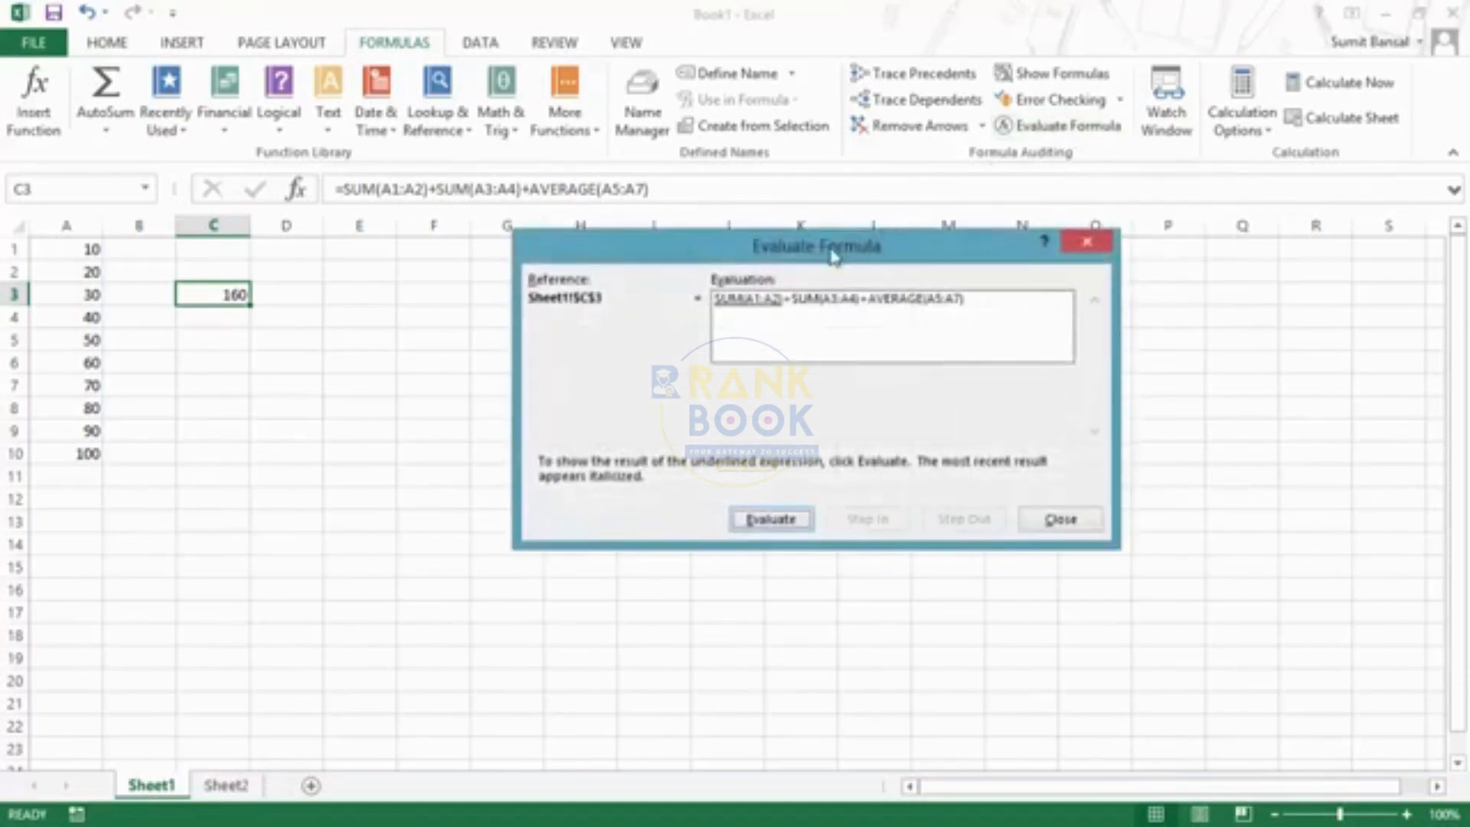
pyautogui.moveTo(827, 253); pyautogui.dragTo(657, 239)
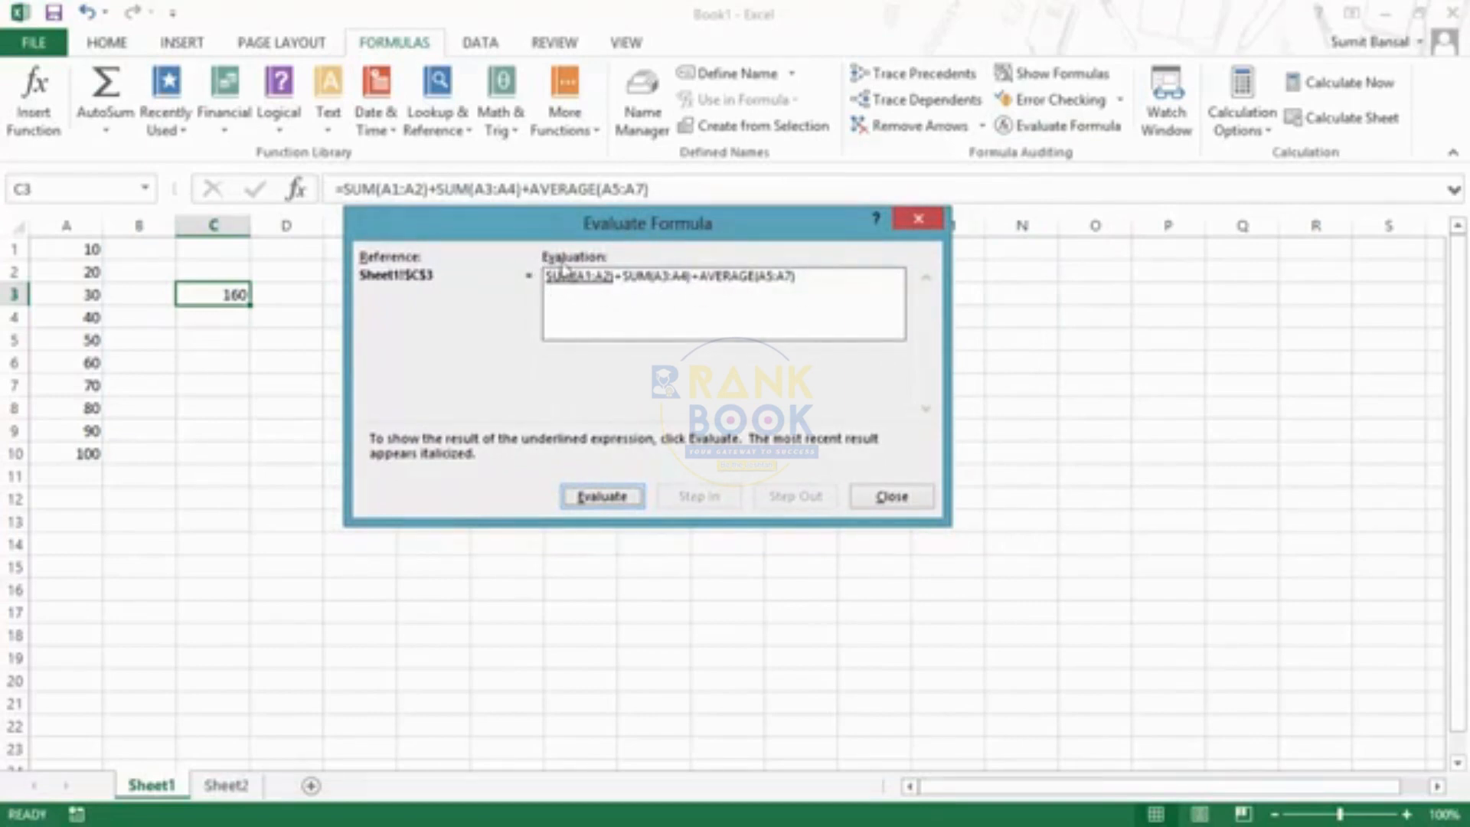
pyautogui.click(607, 499)
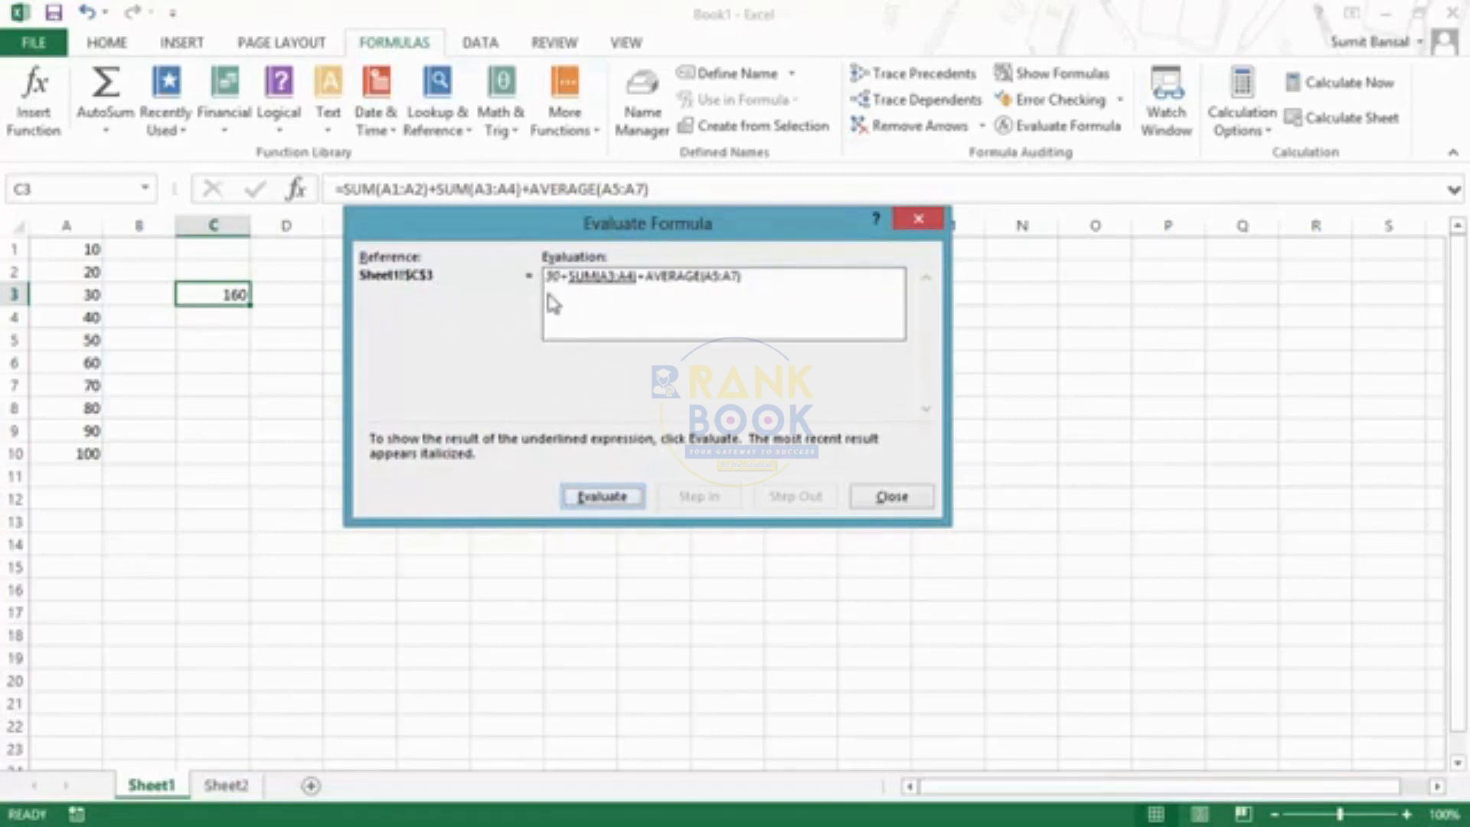
pyautogui.click(597, 501)
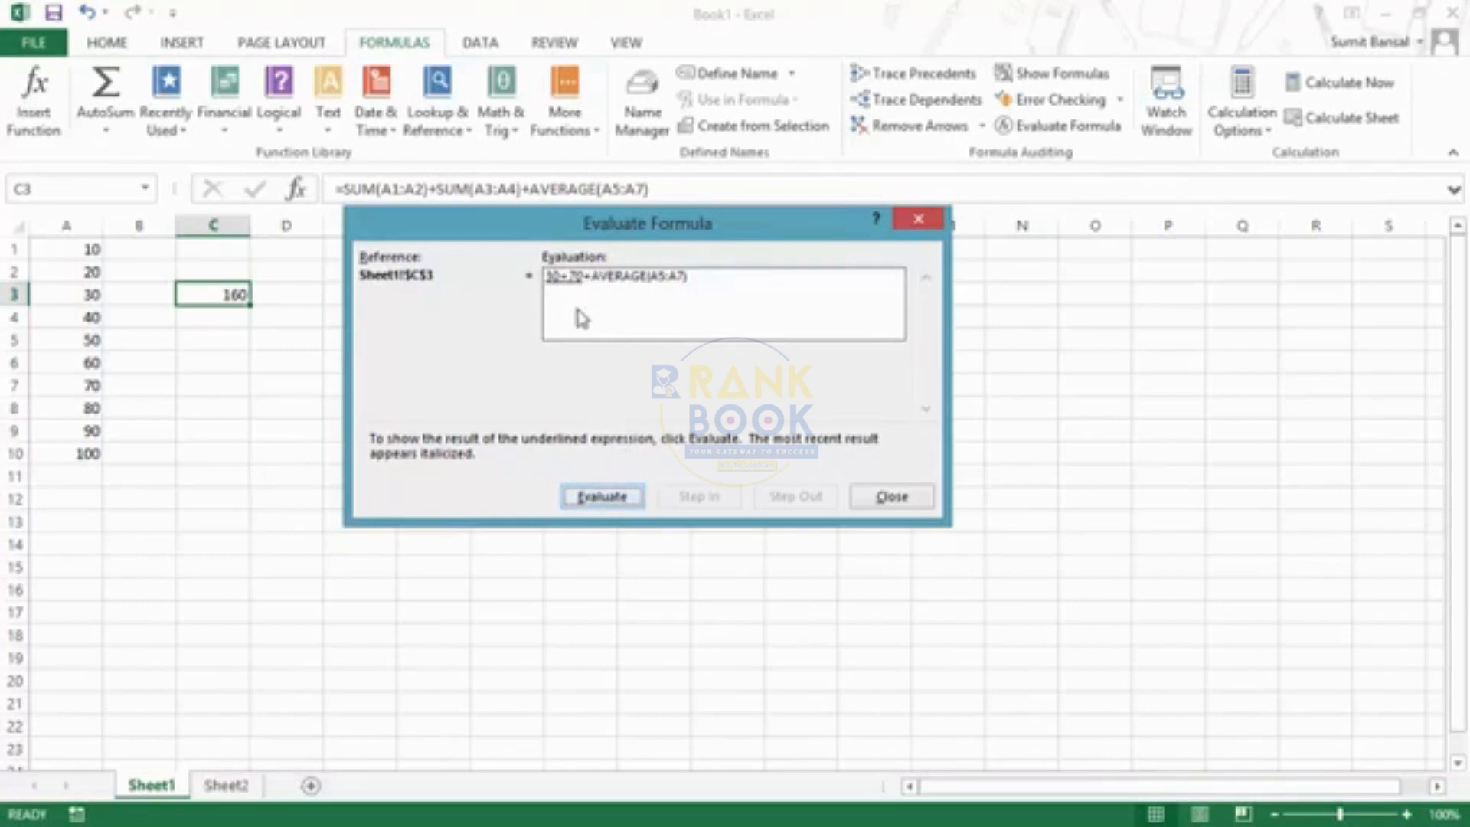
pyautogui.click(606, 499)
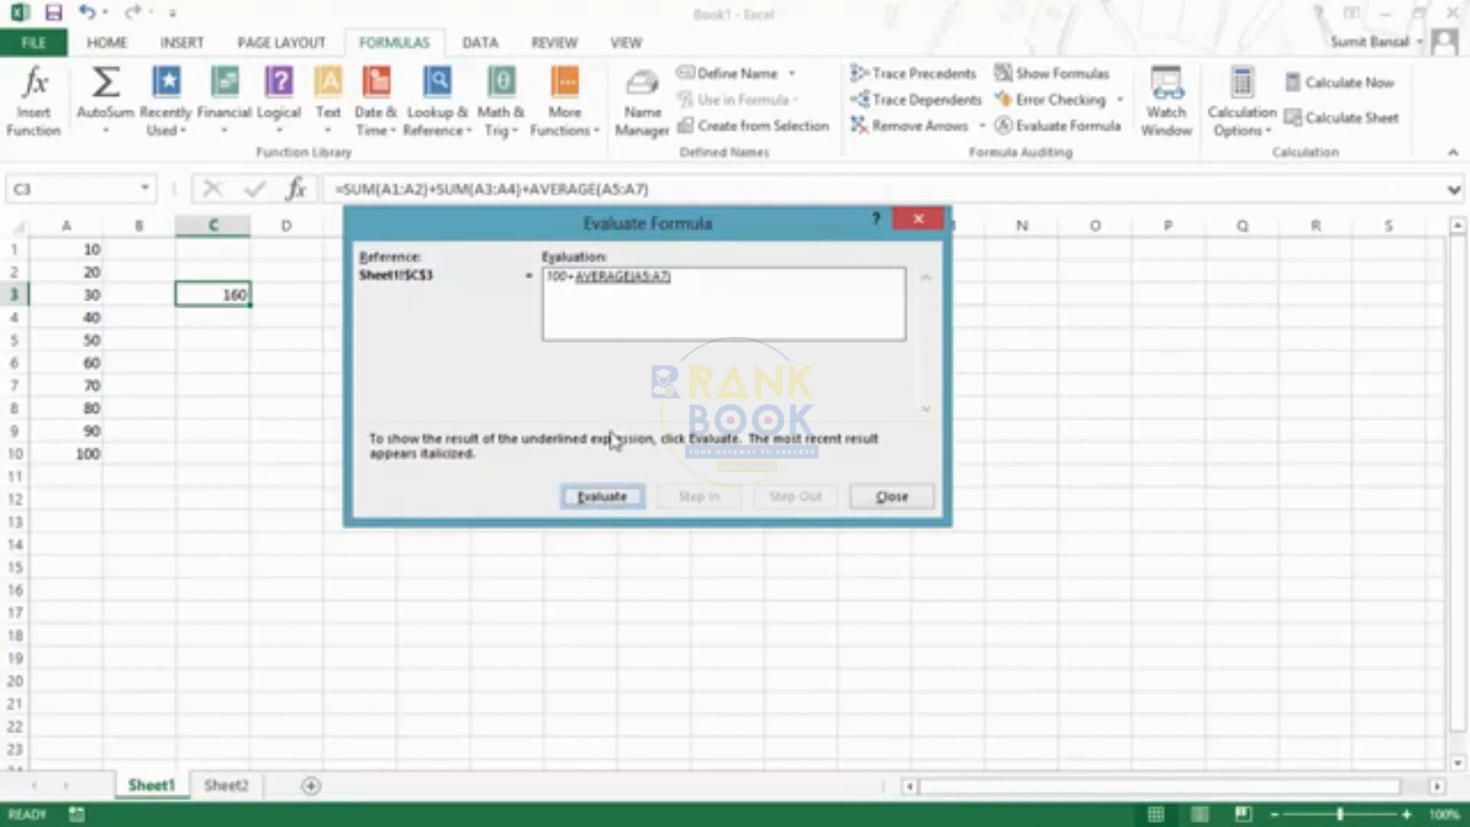
pyautogui.click(599, 499)
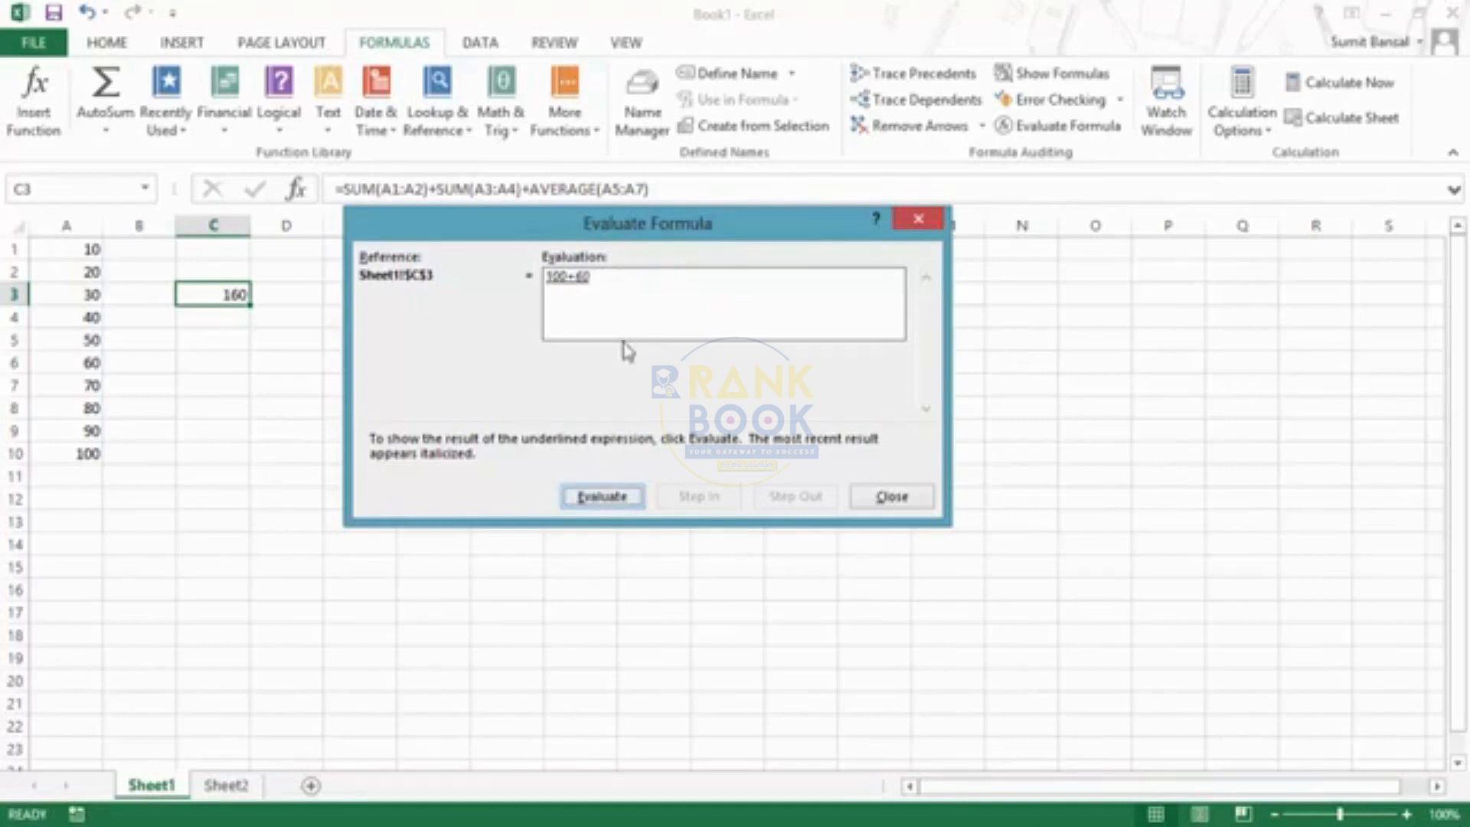
pyautogui.click(599, 499)
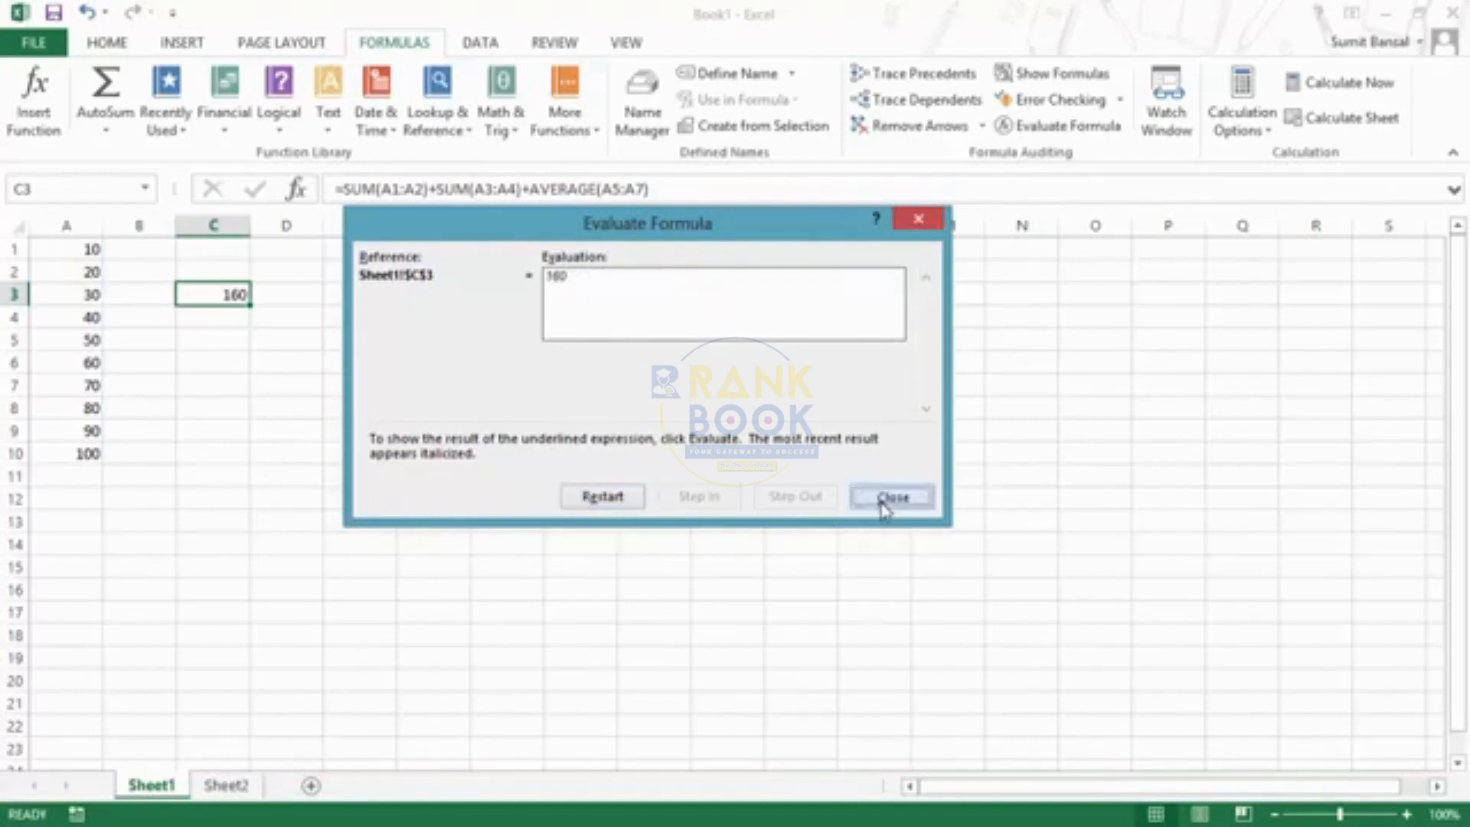
pyautogui.click(884, 499)
pyautogui.click(233, 318)
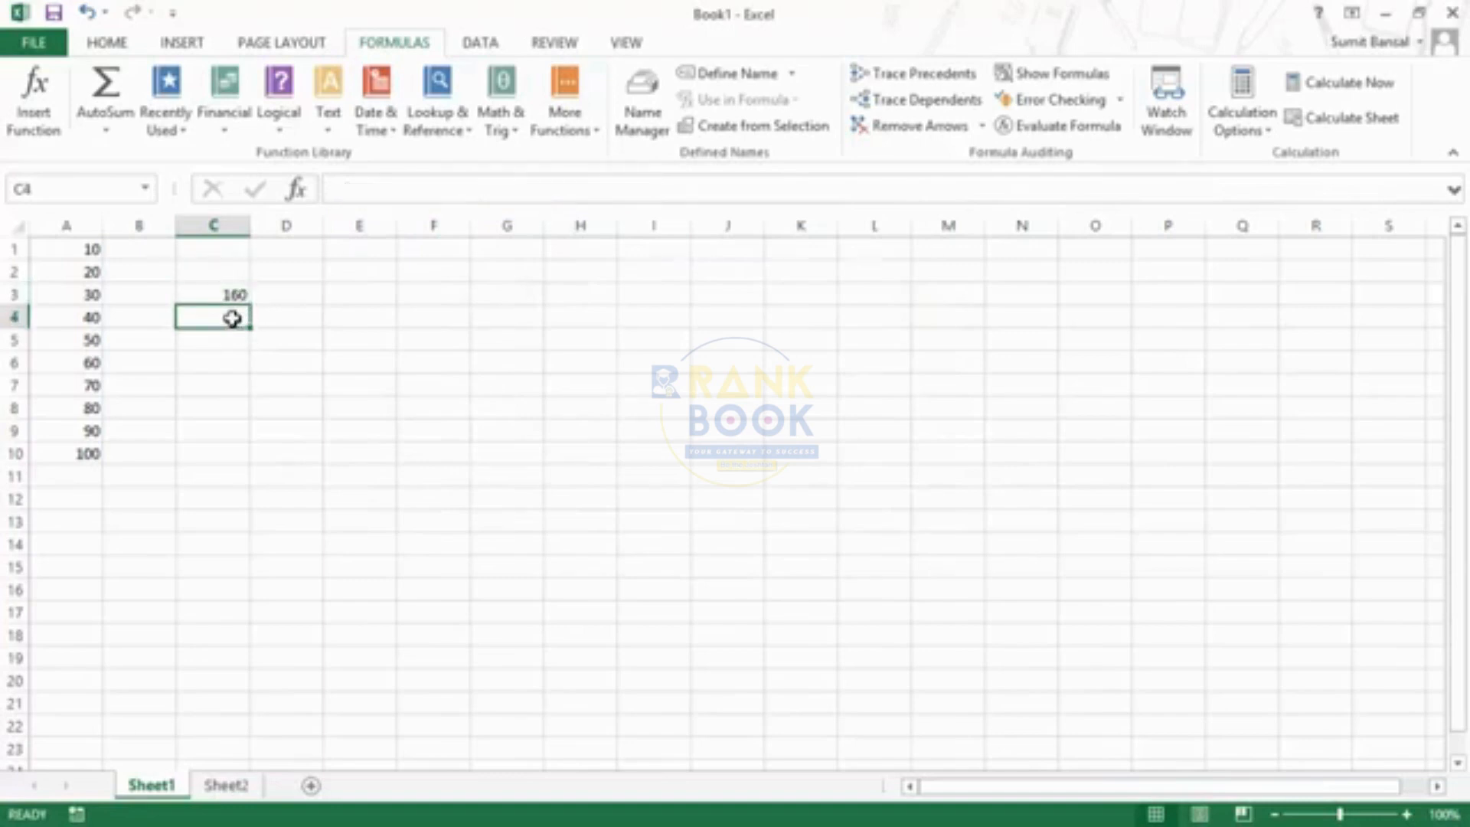
# Replace +AVERAGE(A5:A7) in C3 with +A6/0, giving =SUM(A1:A2)+SUM(A3:A4)+A6/0
pyautogui.write('=')
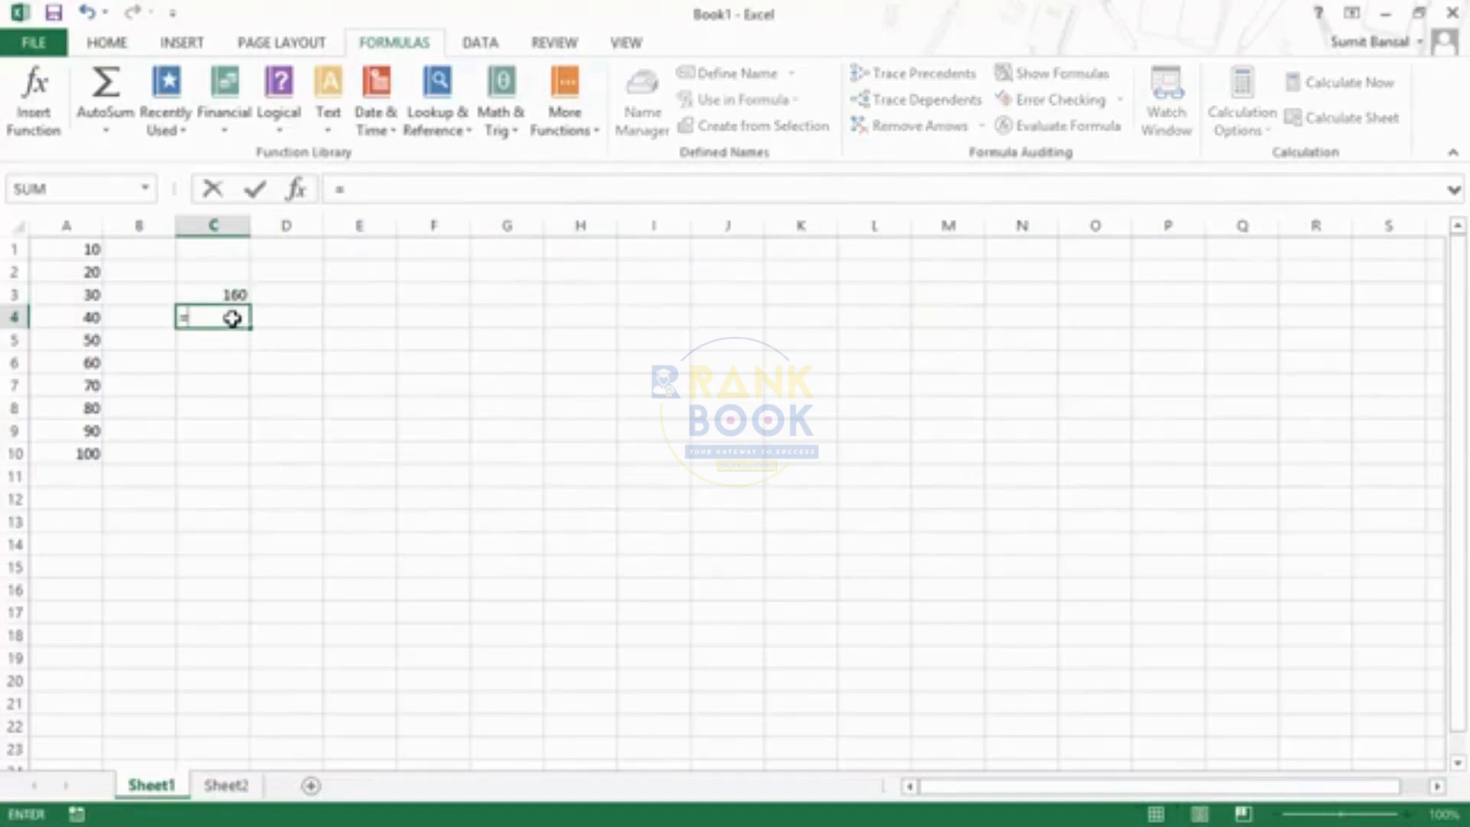
pyautogui.press('Escape')
pyautogui.click(227, 301)
pyautogui.press('F2')
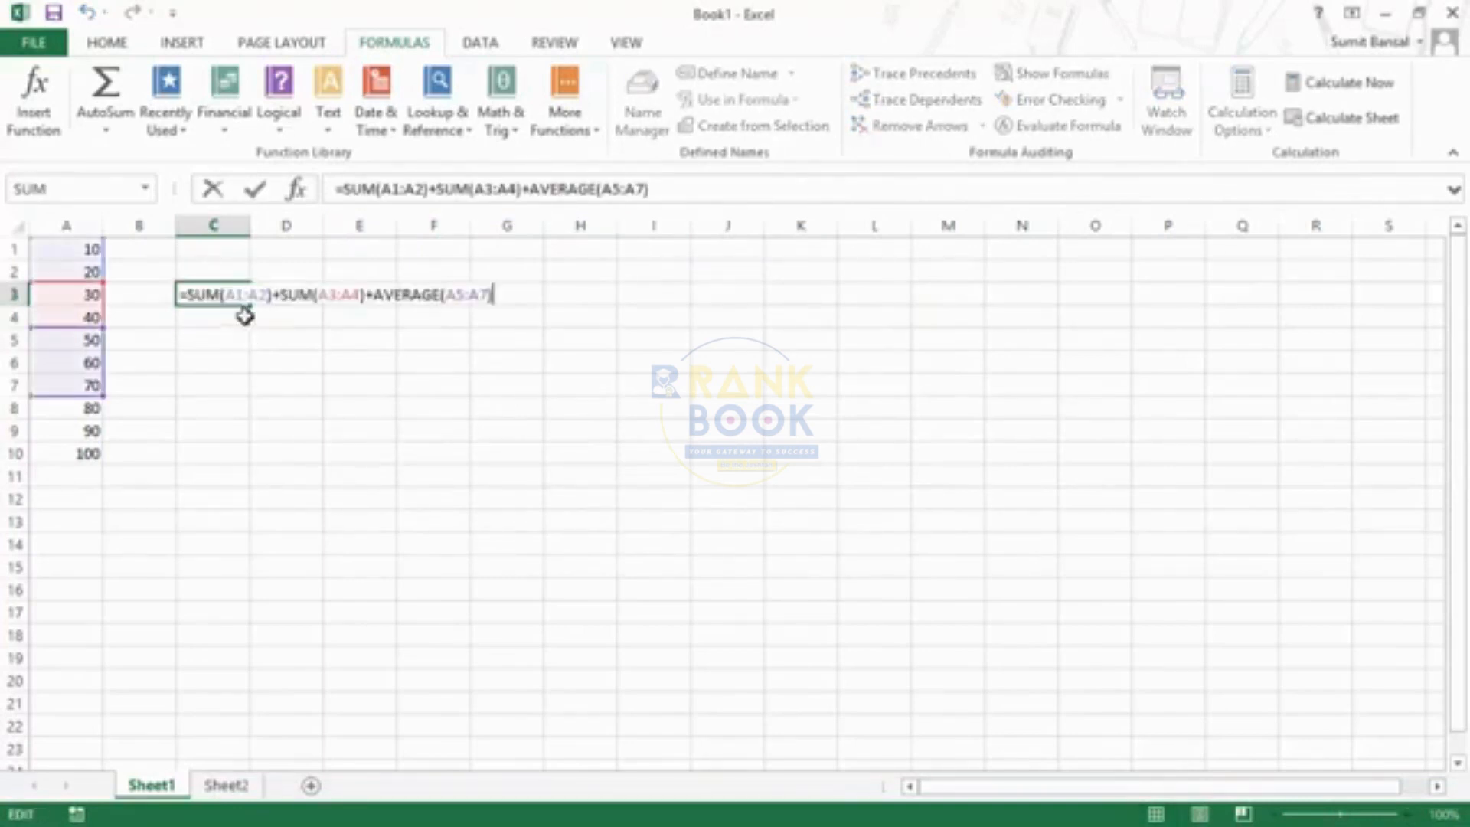
pyautogui.moveTo(373, 295); pyautogui.dragTo(504, 294)
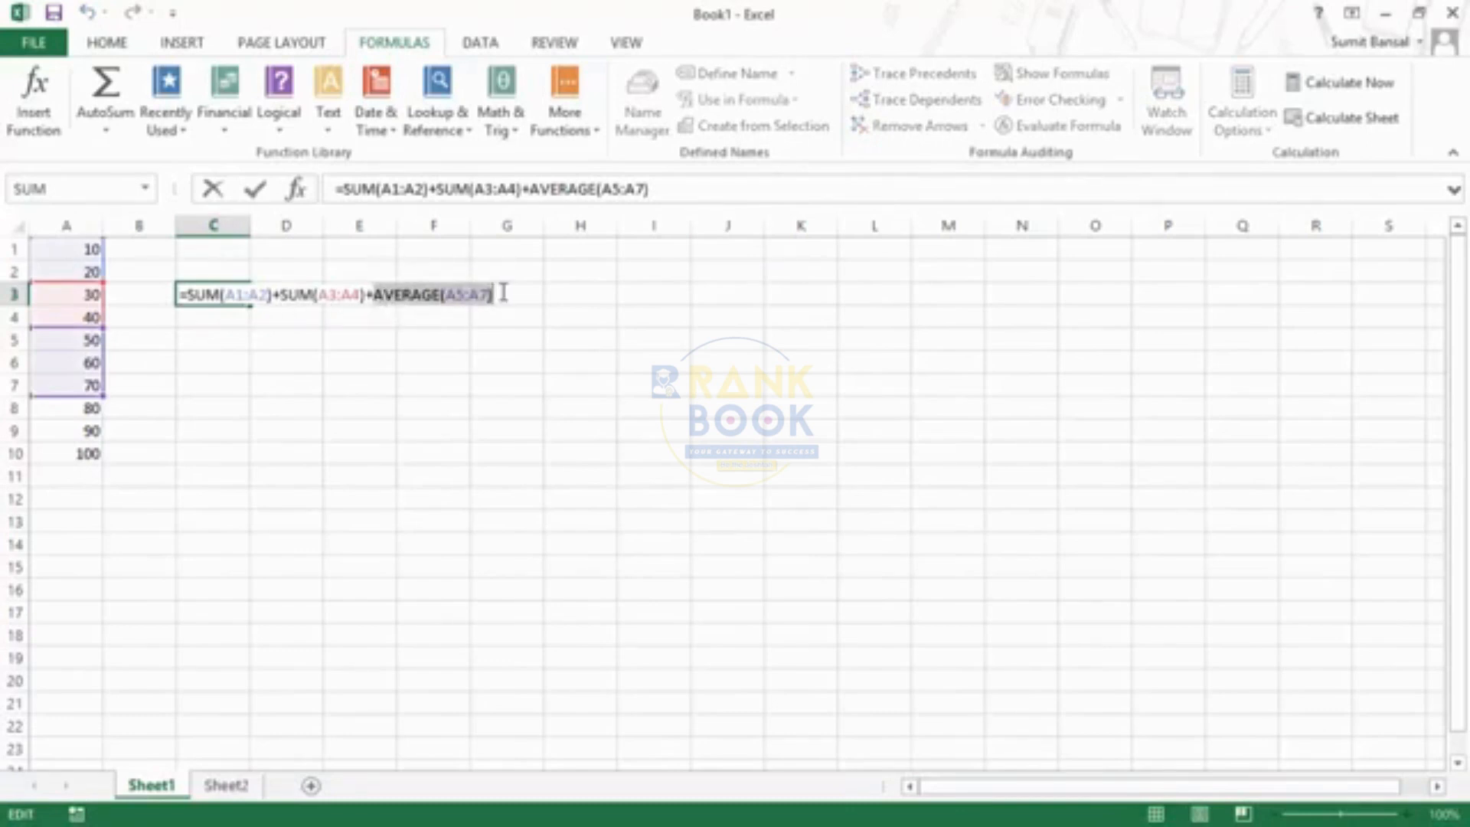
pyautogui.press('BackSpace')
pyautogui.write('+')
pyautogui.click(85, 366)
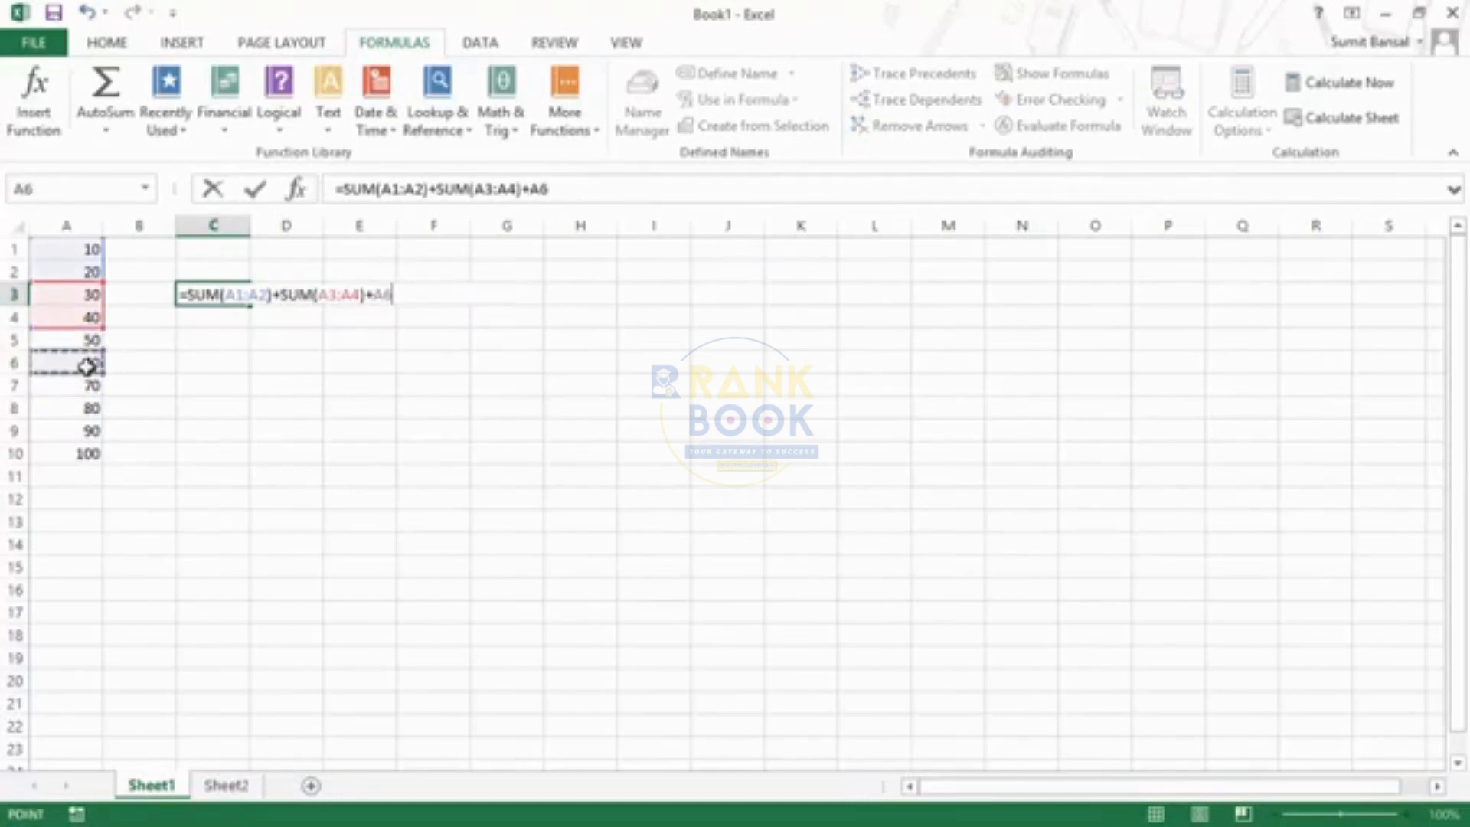
pyautogui.write('/0')
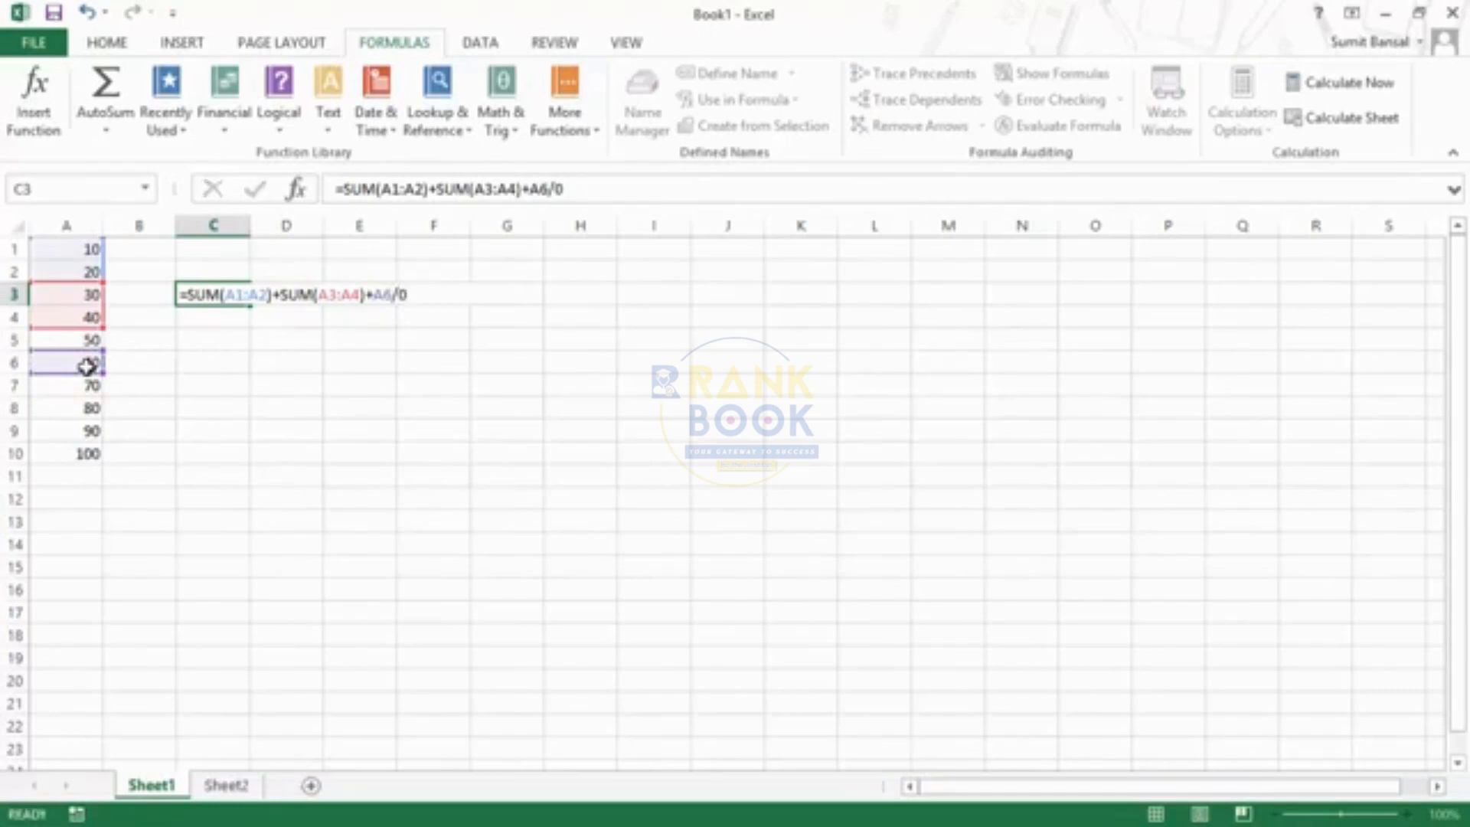
pyautogui.hotkey('ctrl', 'Return')
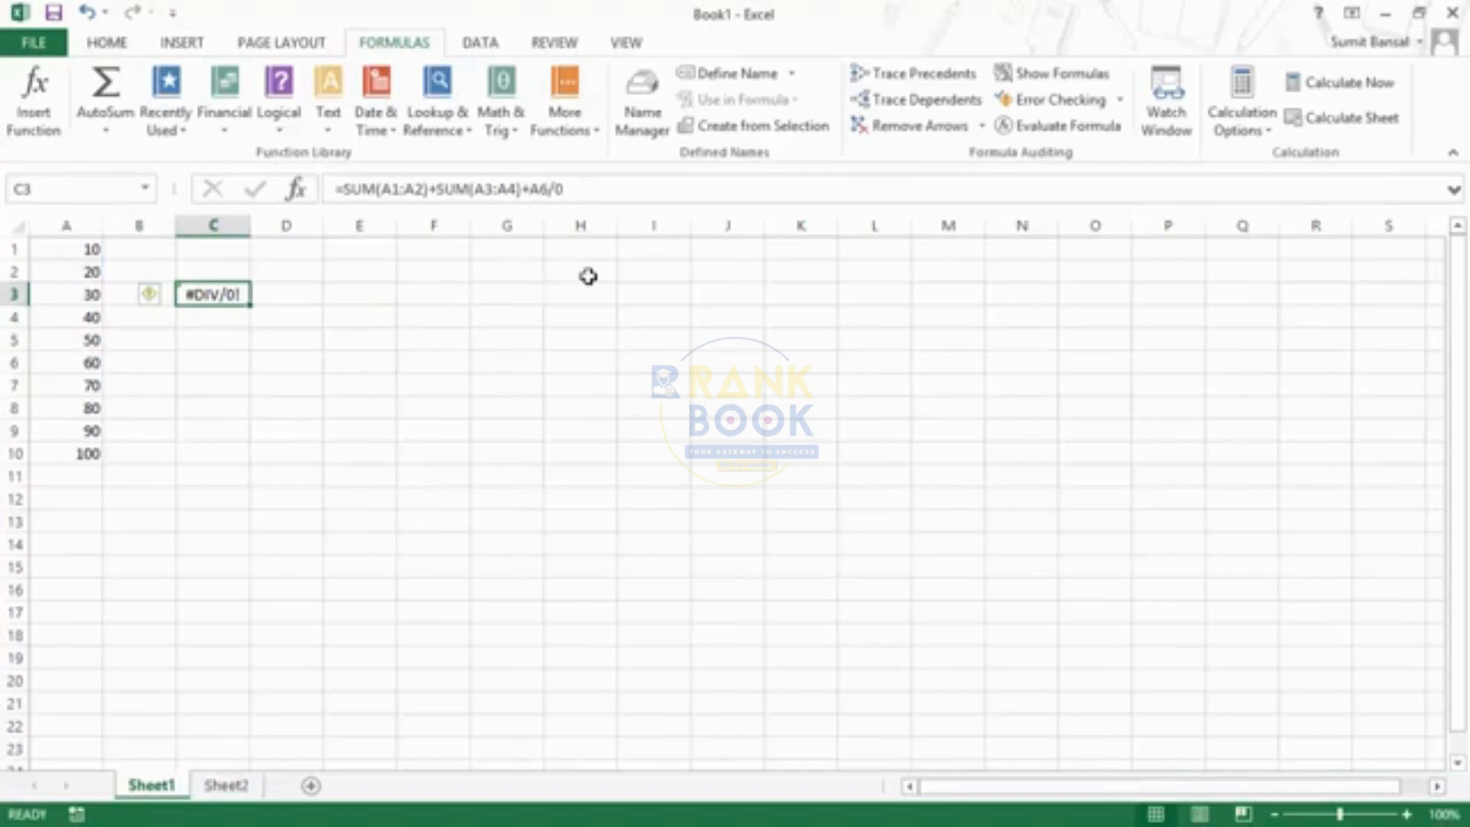
# Step through C3's formula evaluation until A6/0 yields #DIV/0!, then close the evaluation window
pyautogui.click(1057, 126)
pyautogui.moveTo(738, 223); pyautogui.dragTo(617, 314)
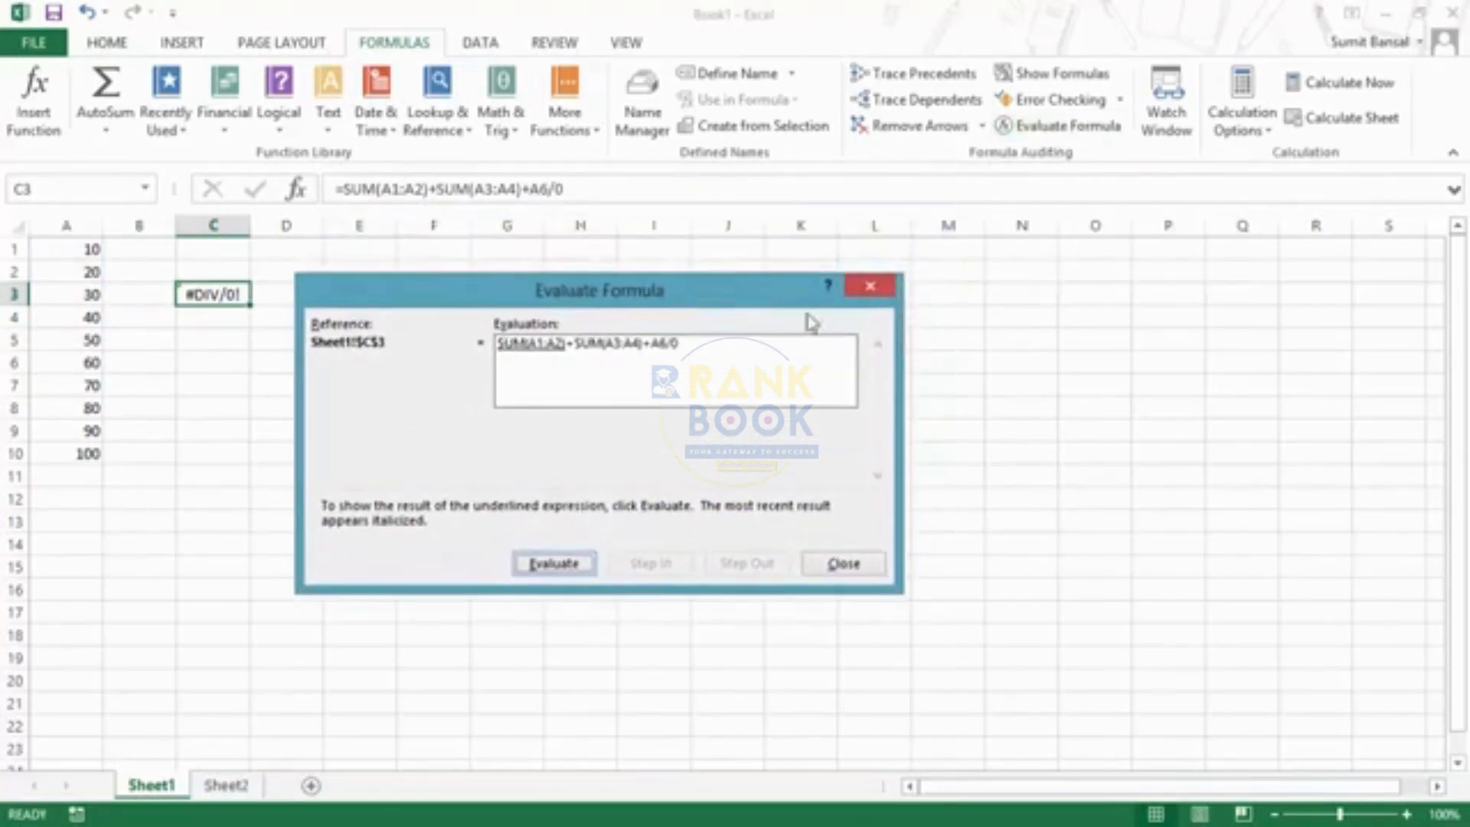
pyautogui.click(554, 564)
pyautogui.click(555, 564)
pyautogui.click(554, 564)
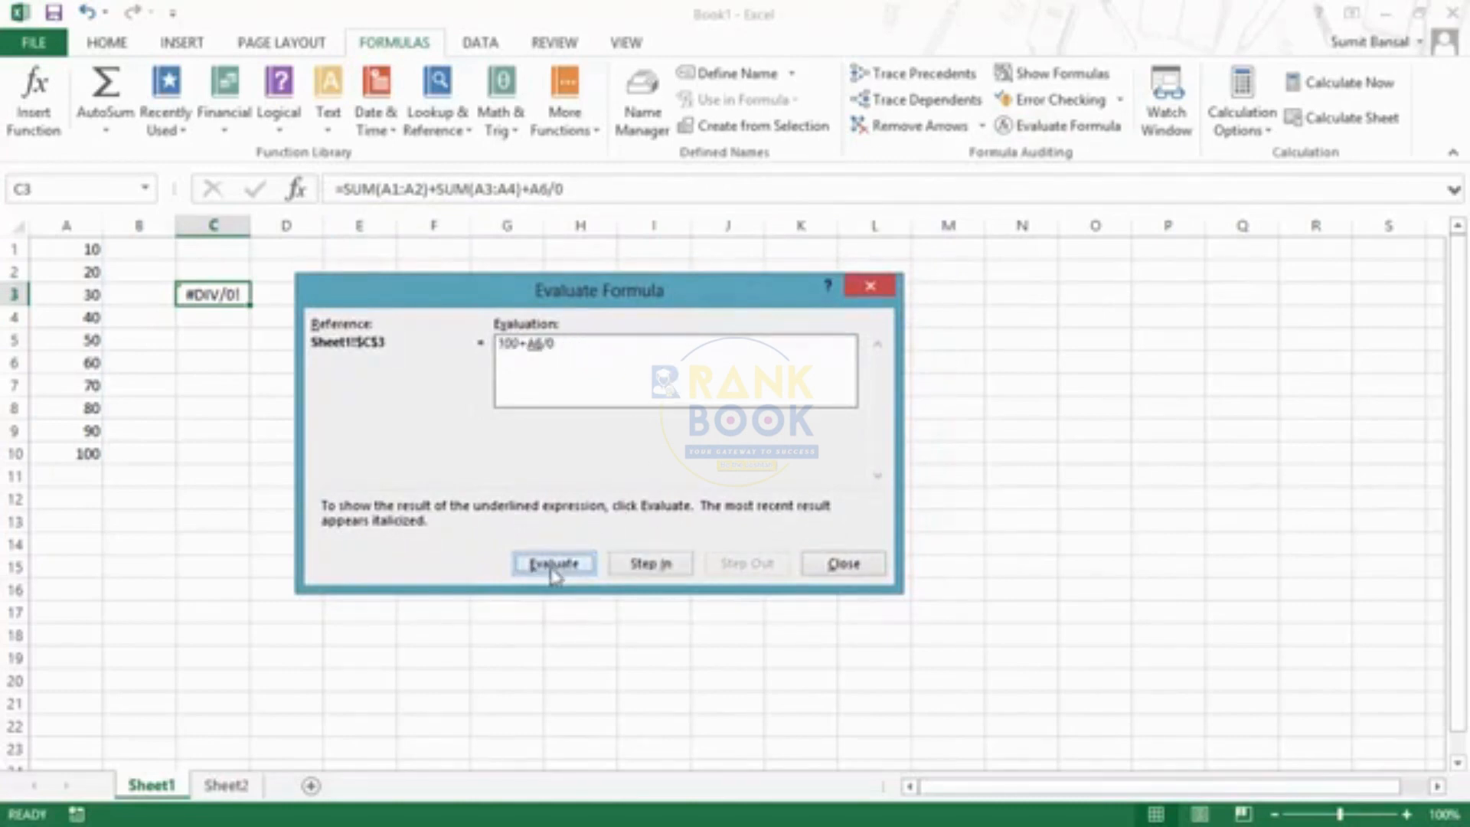
pyautogui.click(554, 566)
pyautogui.click(554, 567)
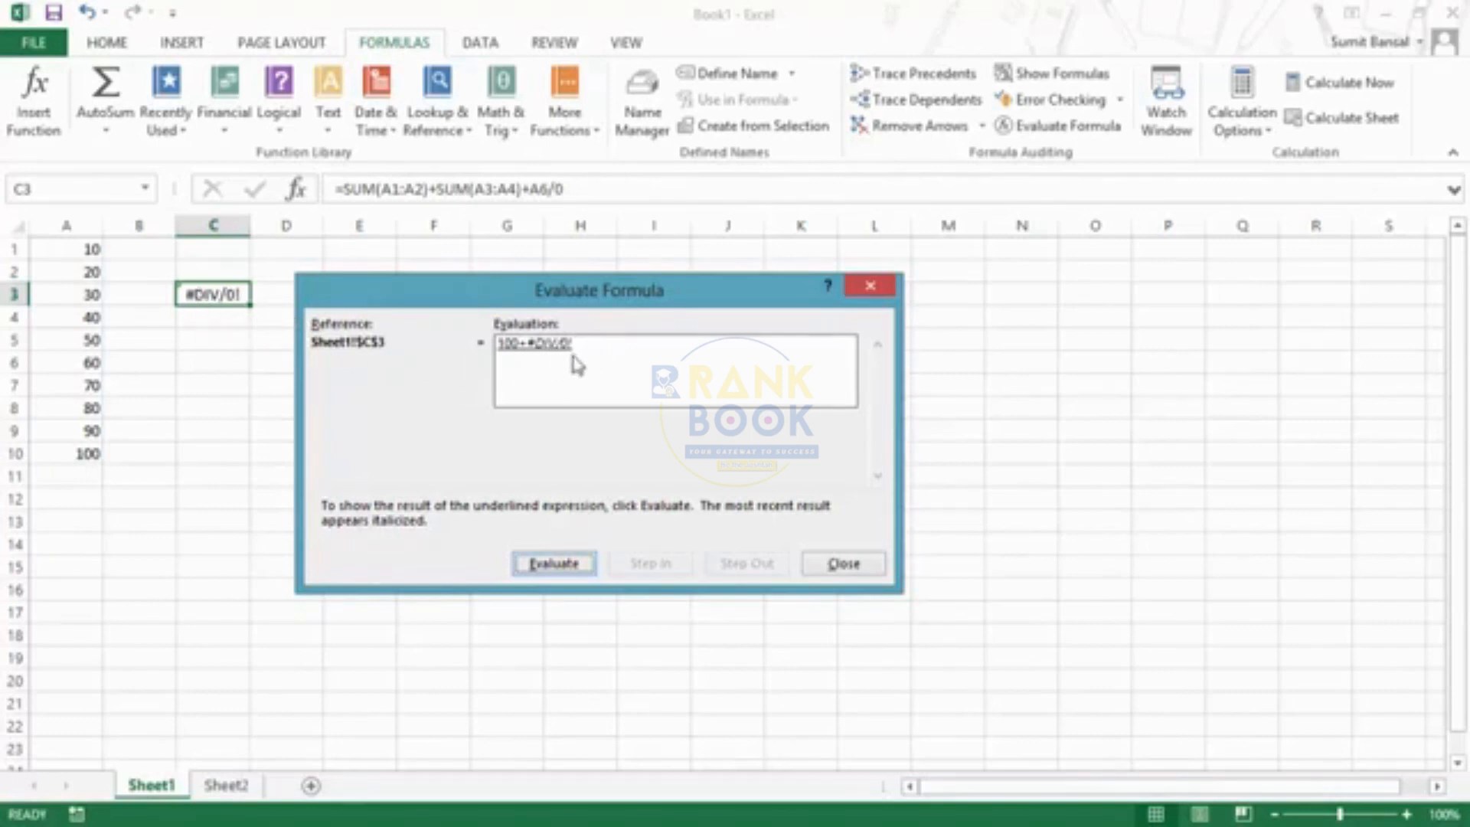
pyautogui.click(869, 287)
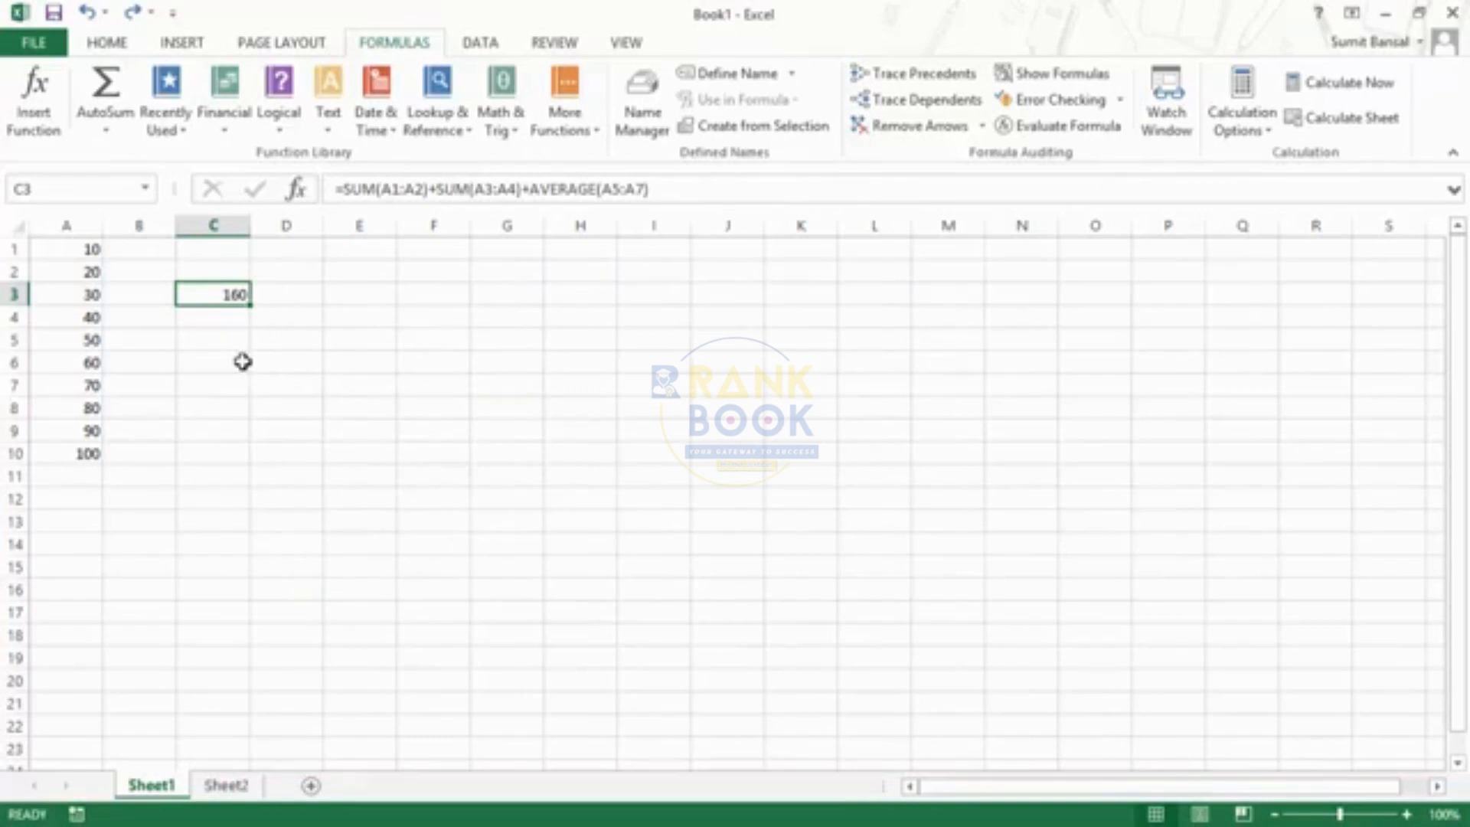
pyautogui.press('F2')
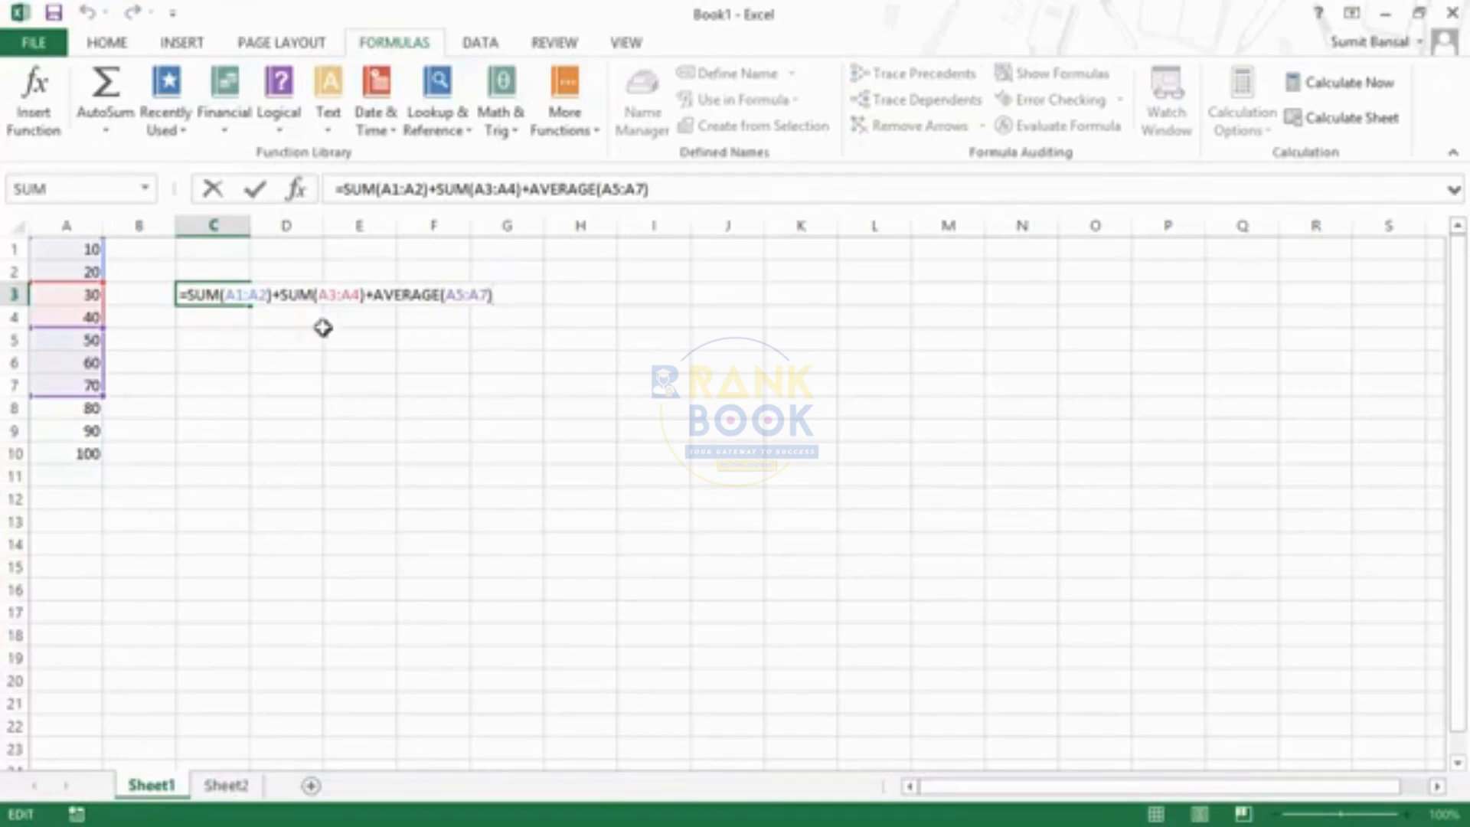
pyautogui.moveTo(375, 294); pyautogui.dragTo(493, 295)
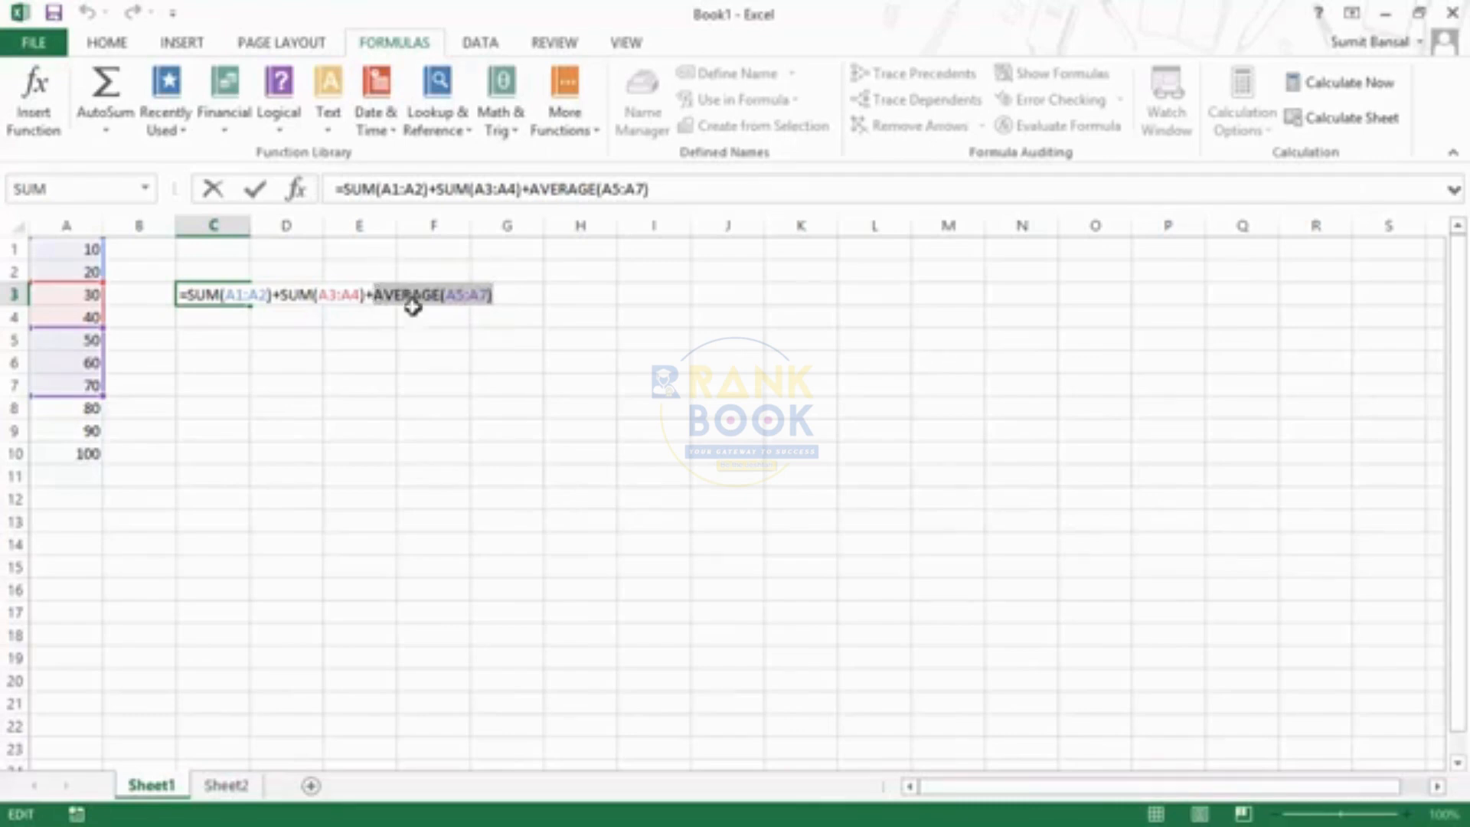
pyautogui.press('F9')
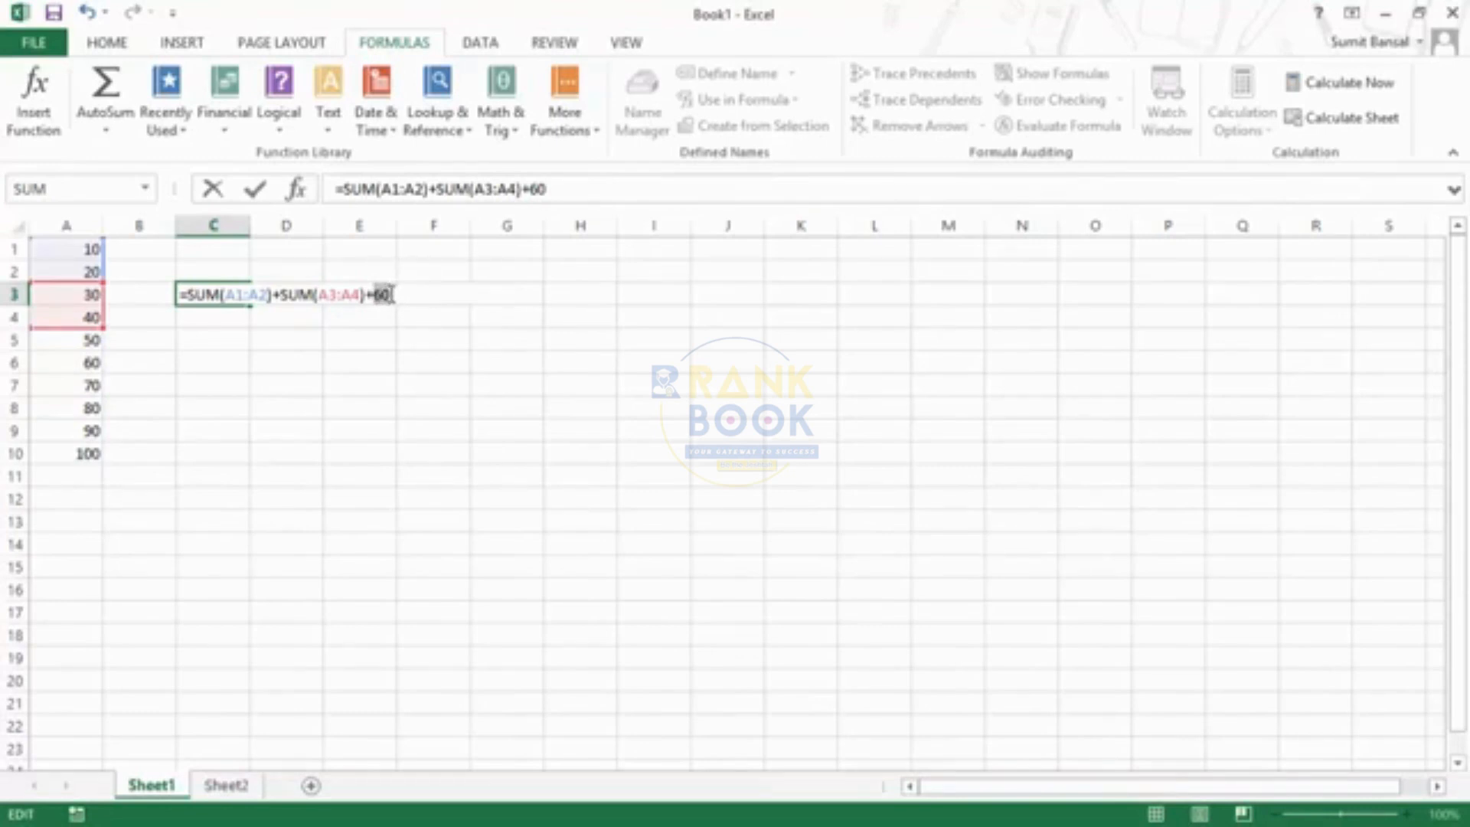
pyautogui.hotkey('ctrl', 'z')
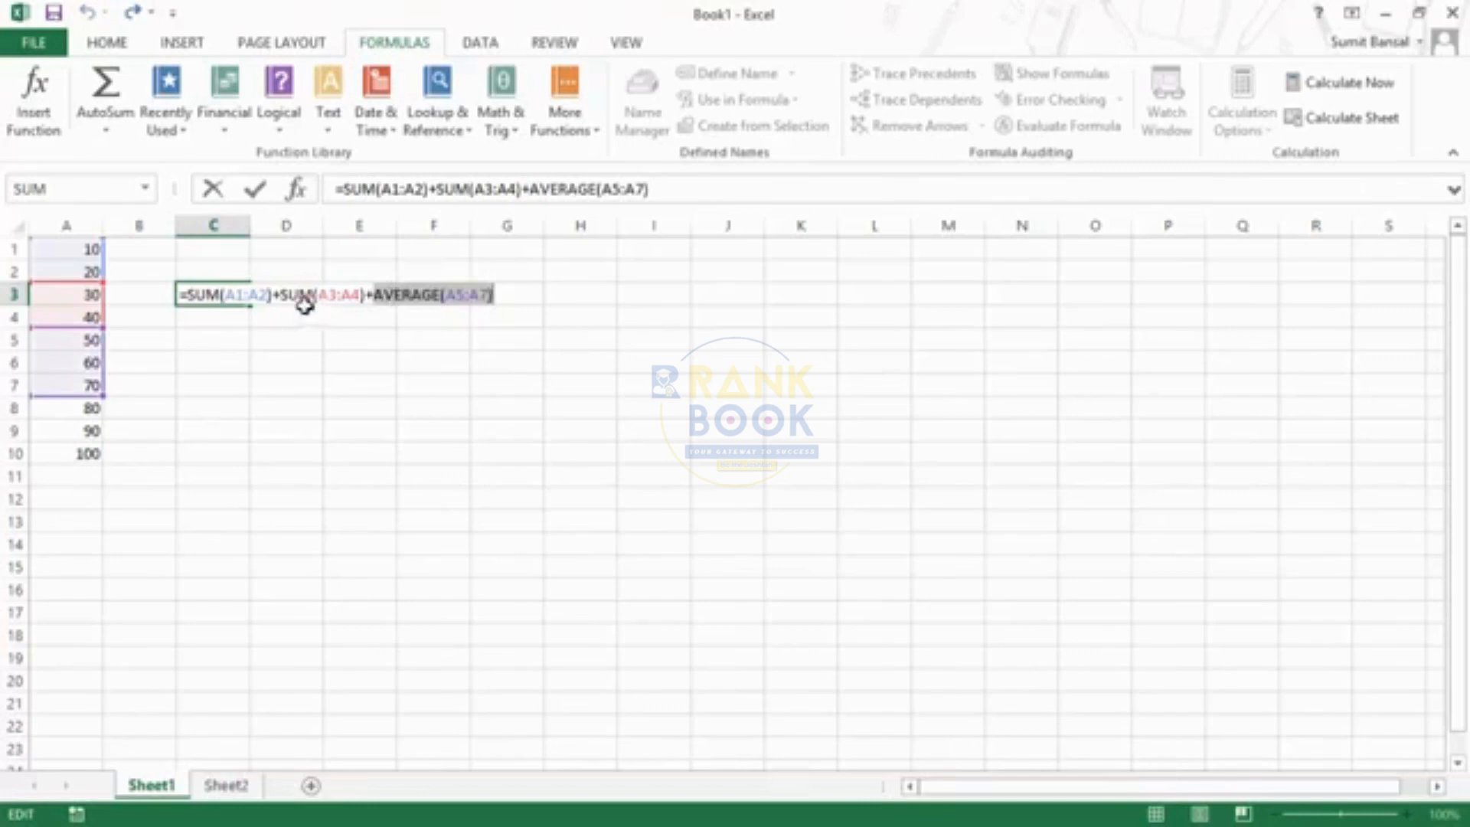
pyautogui.moveTo(281, 295); pyautogui.dragTo(363, 294)
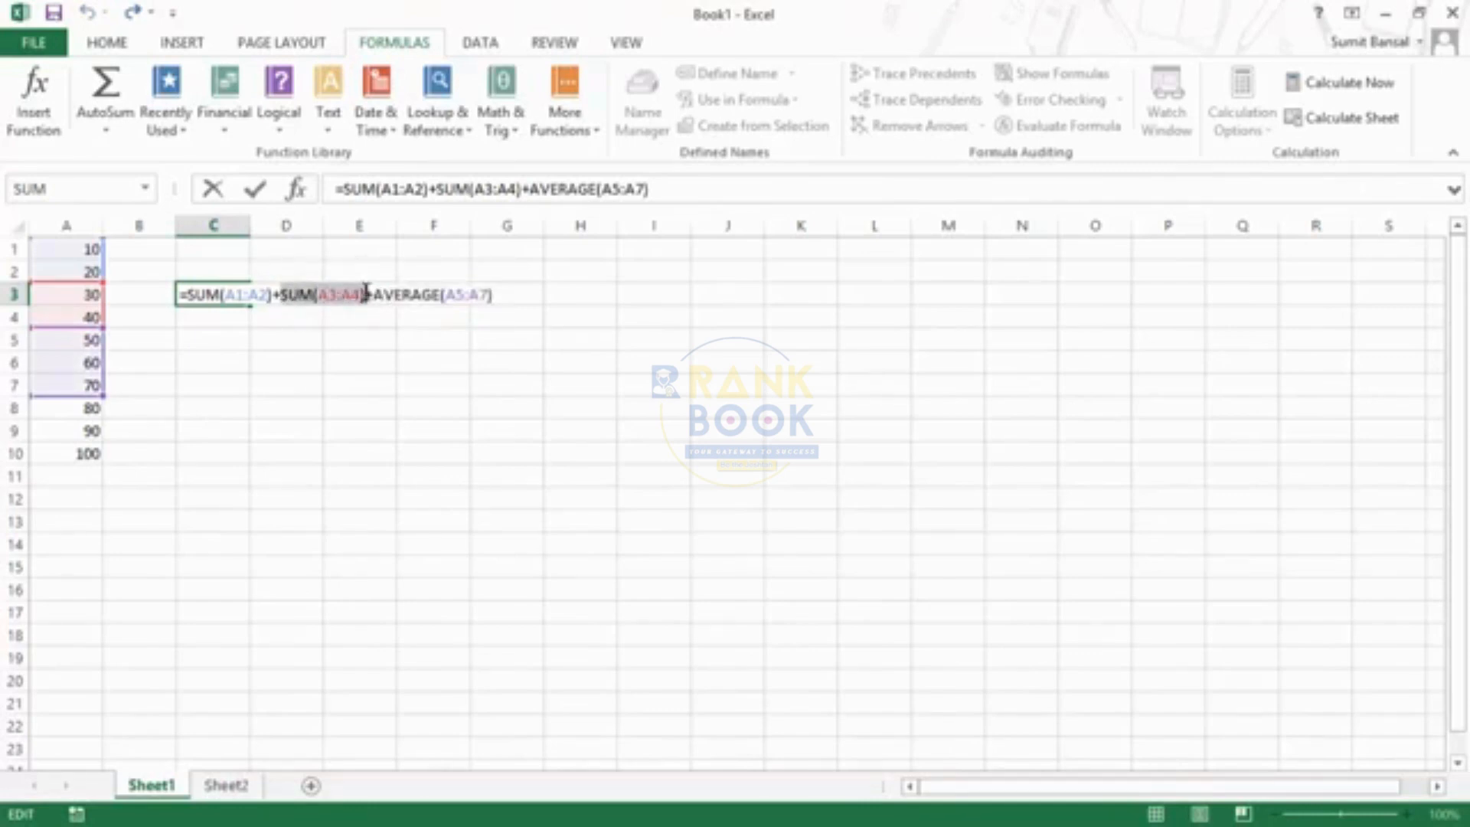
pyautogui.press('F9')
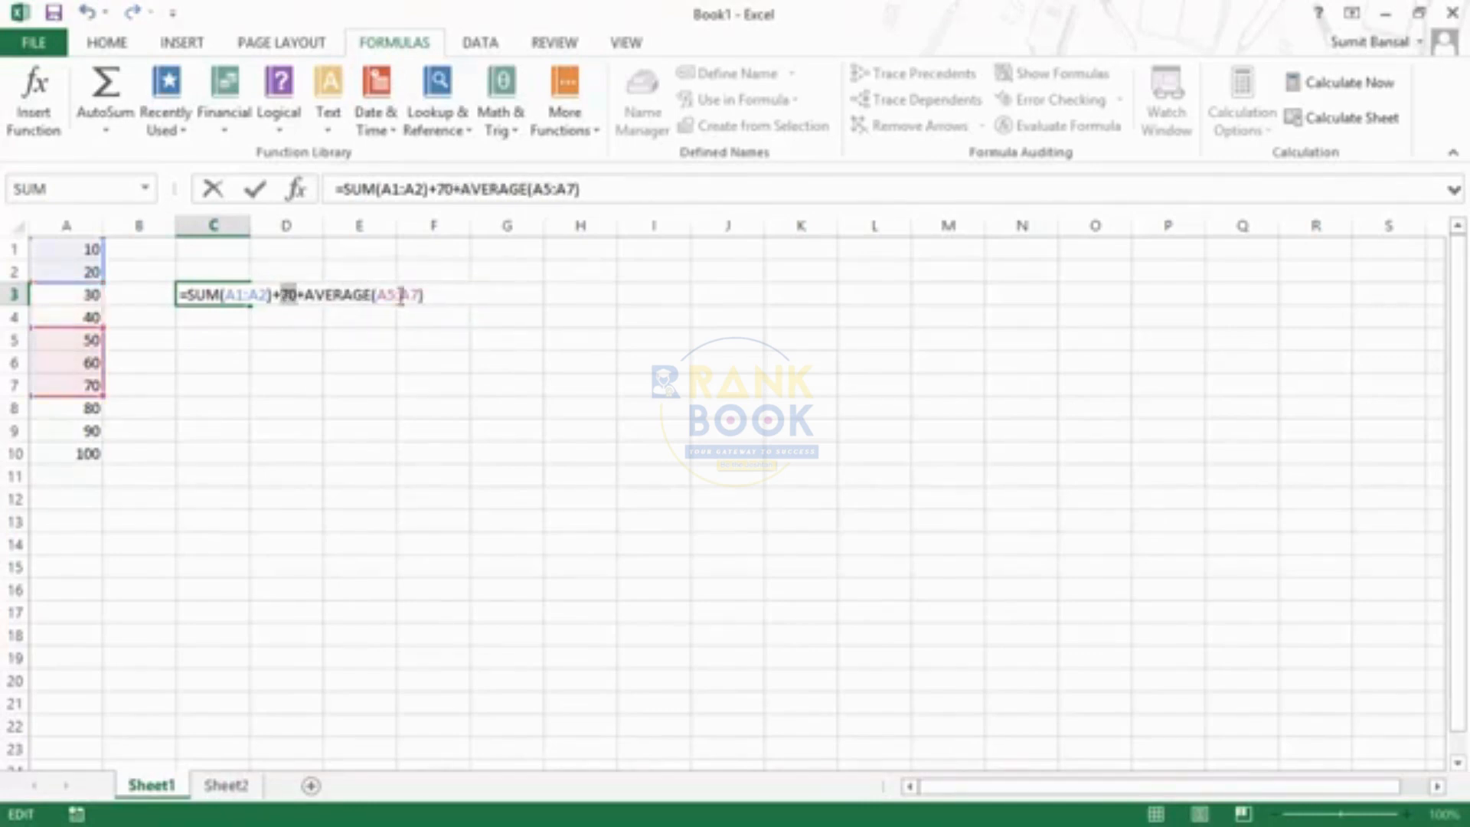
pyautogui.hotkey('ctrl', 'z')
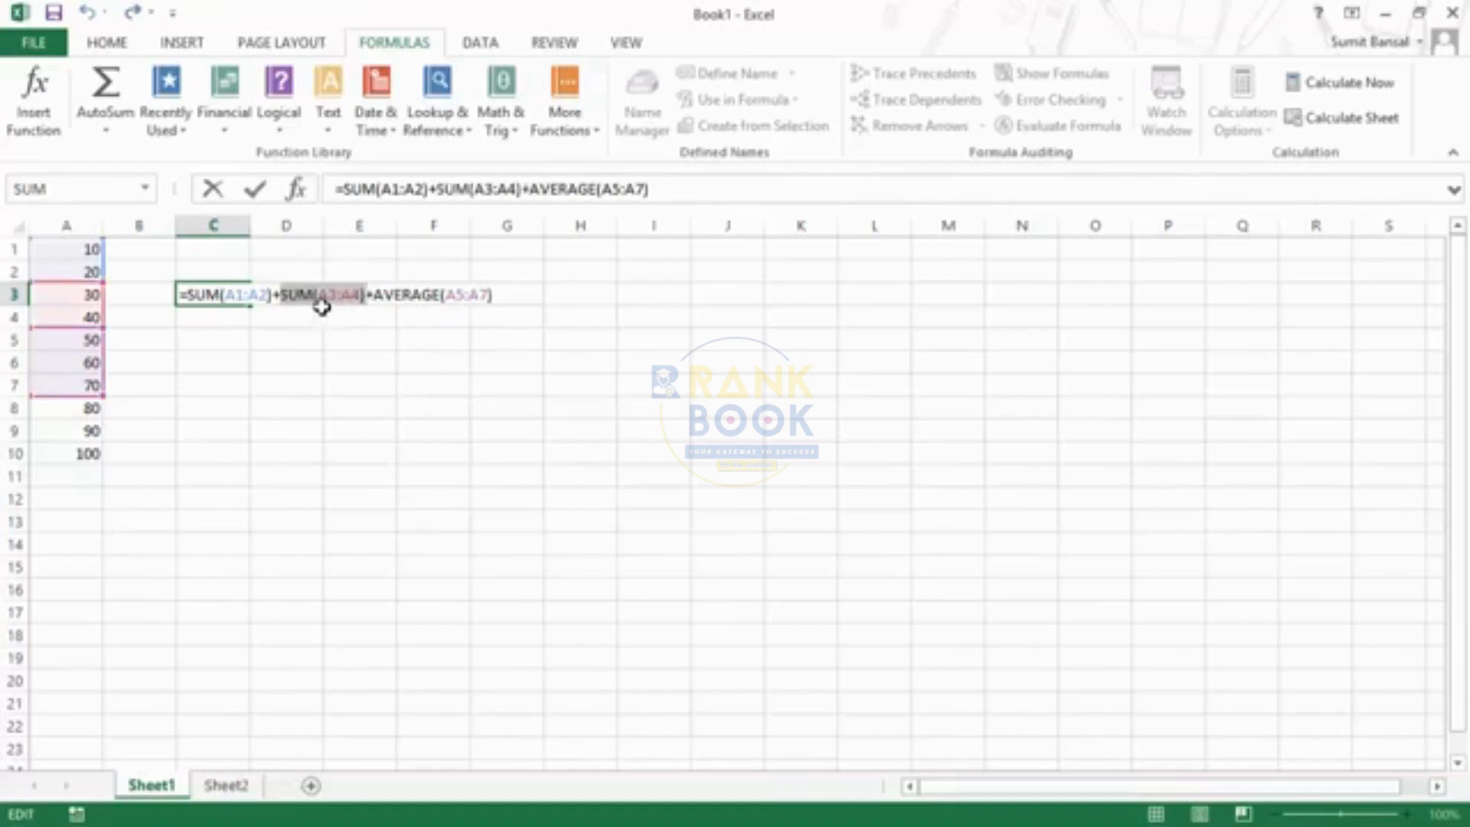
pyautogui.click(283, 294)
pyautogui.moveTo(283, 294); pyautogui.dragTo(496, 295)
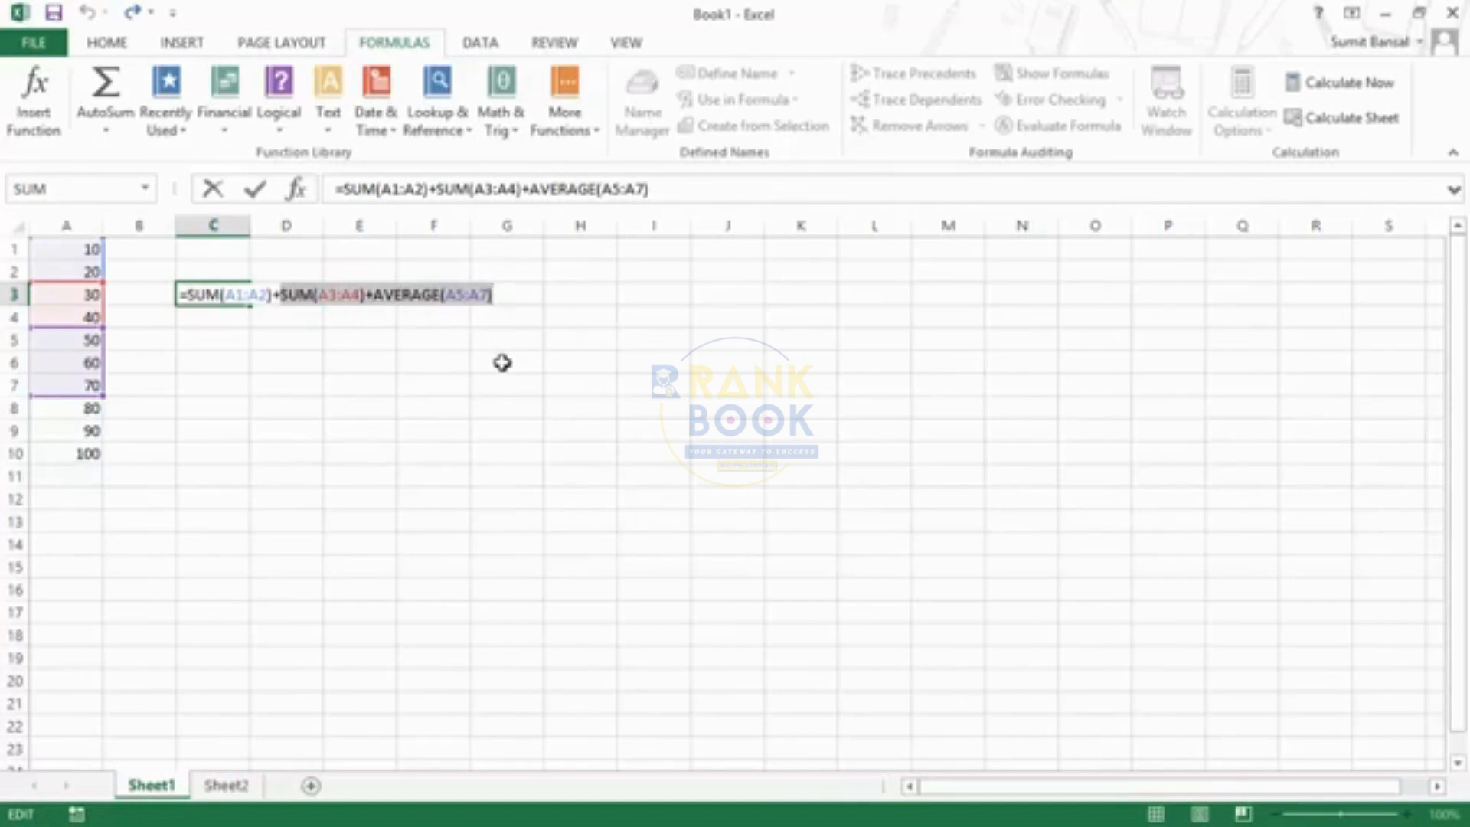
pyautogui.press('F9')
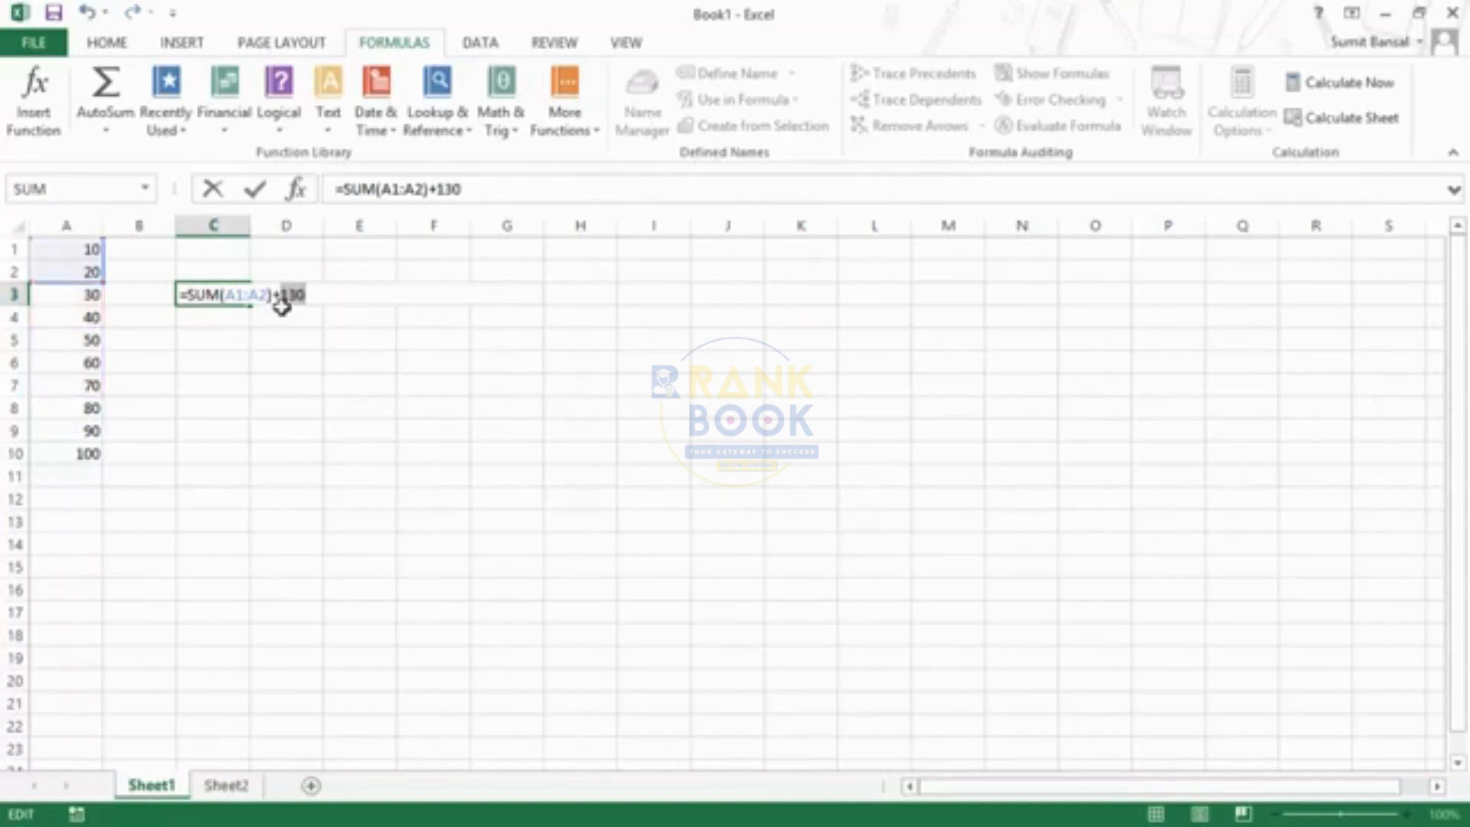
pyautogui.hotkey('ctrl', 'z')
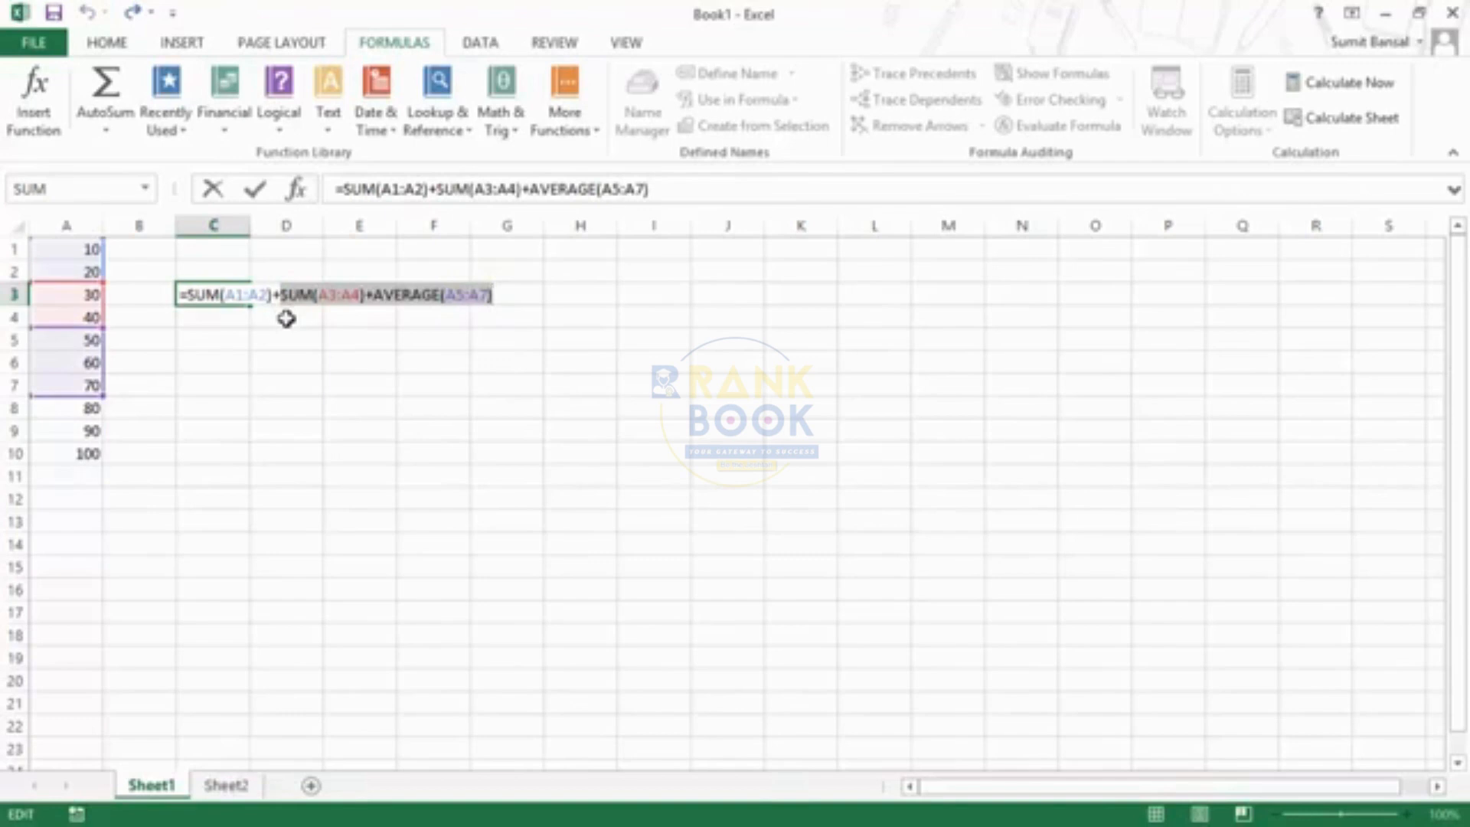
pyautogui.click(384, 300)
pyautogui.press('Escape')
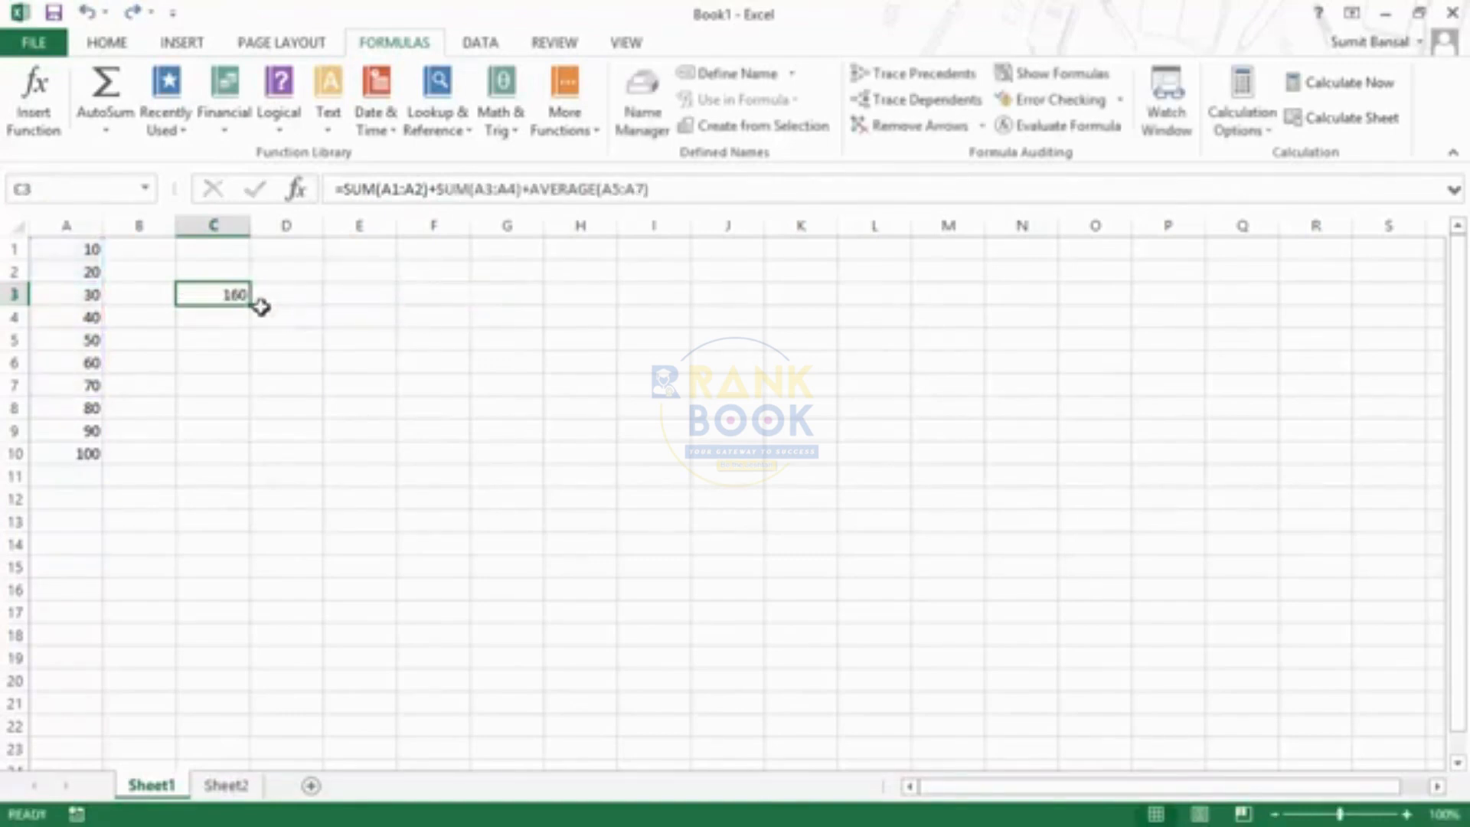
pyautogui.press('F2')
pyautogui.moveTo(379, 286); pyautogui.dragTo(550, 290)
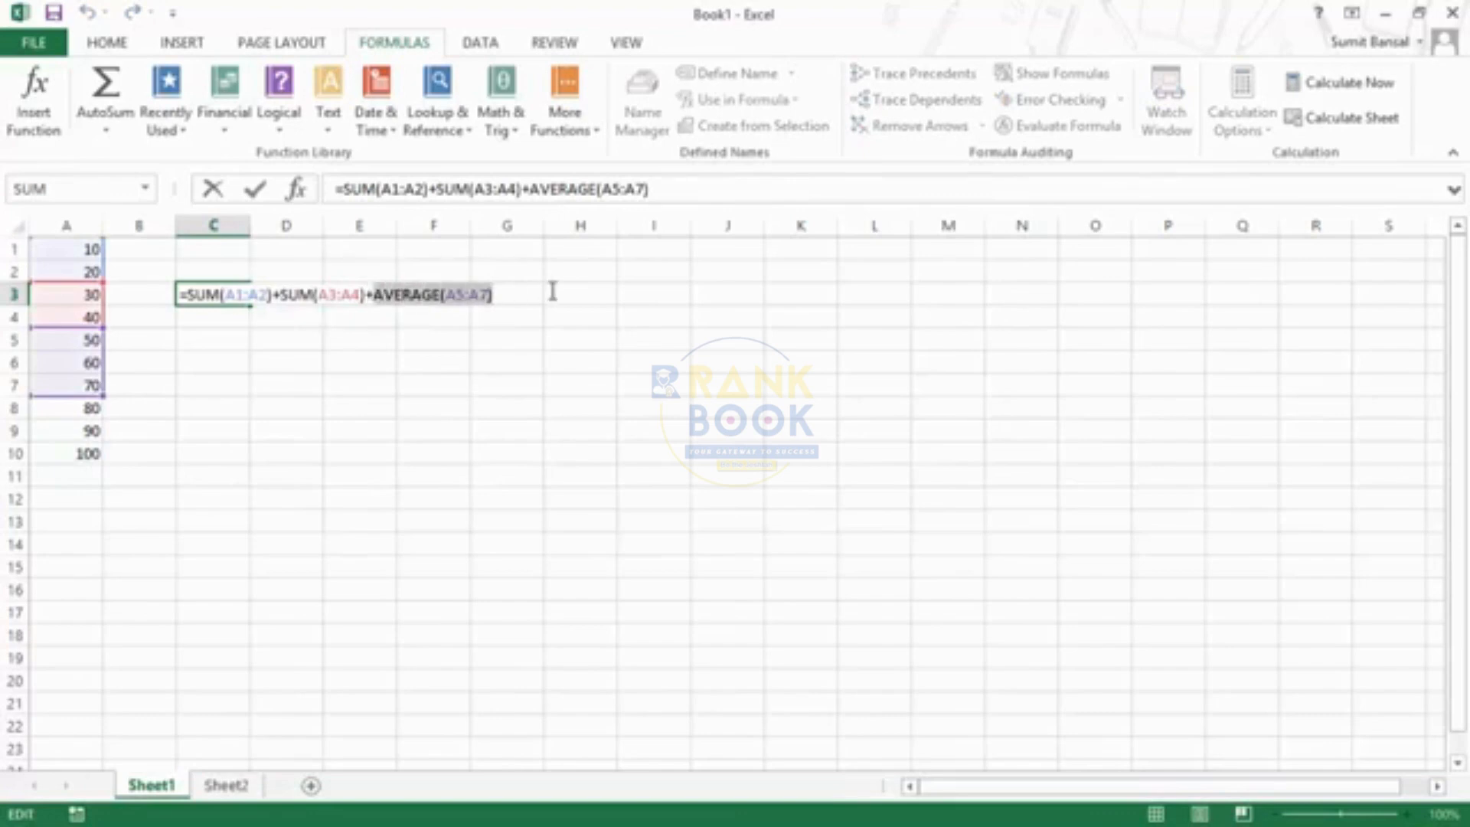
pyautogui.press('F9')
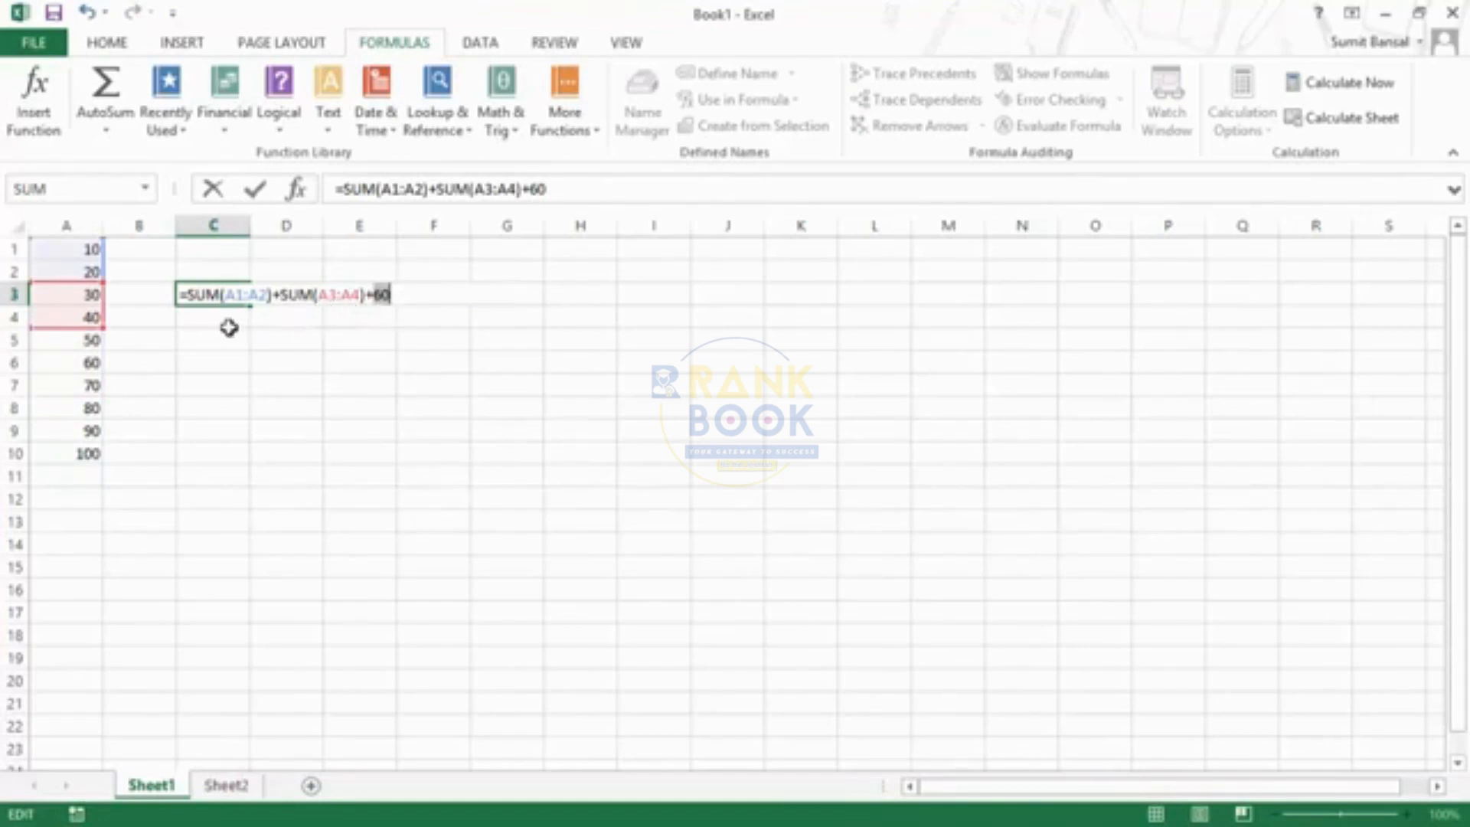
pyautogui.press('Return')
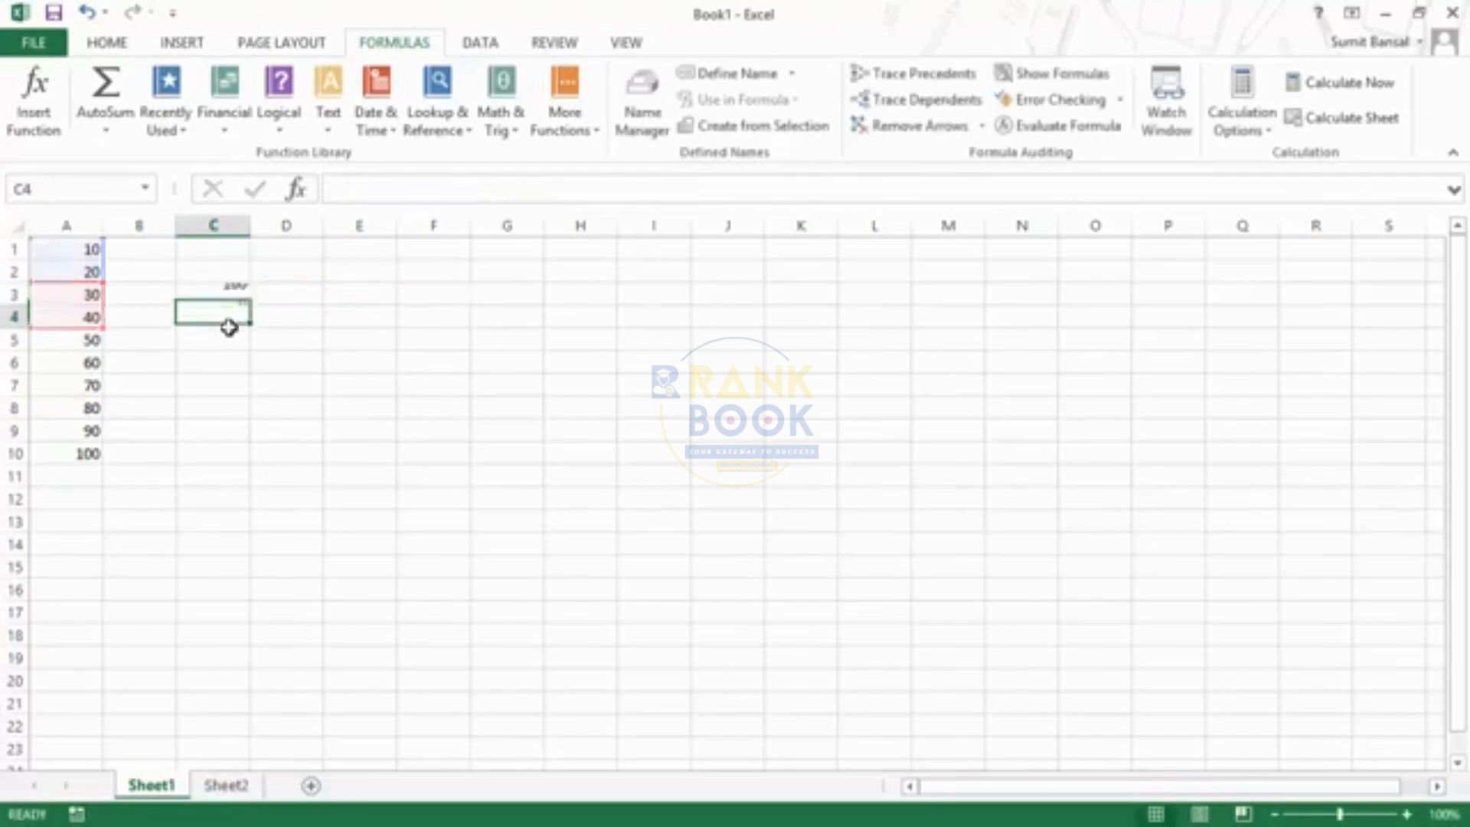
pyautogui.doubleClick(223, 296)
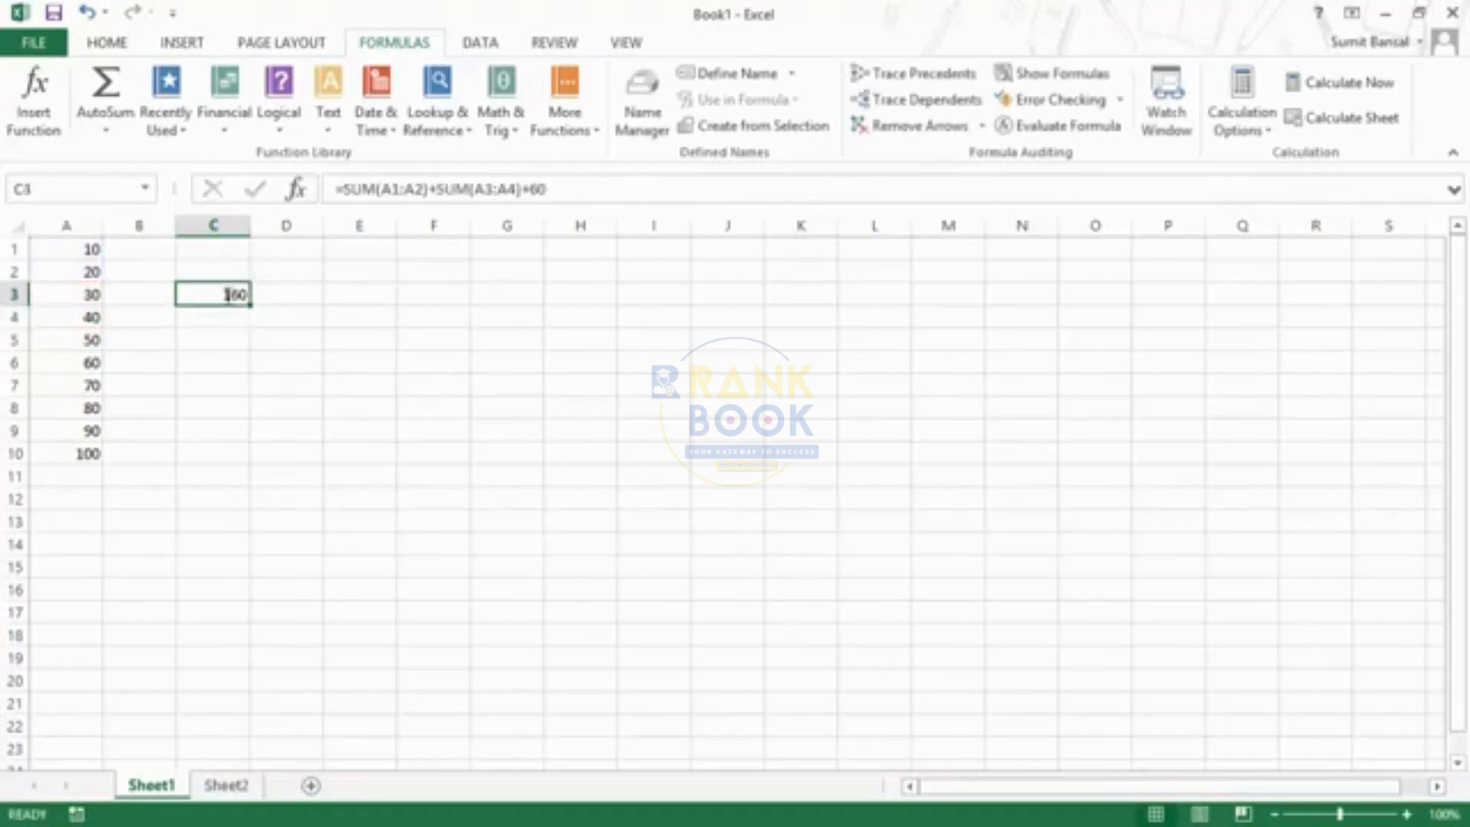
pyautogui.moveTo(374, 295); pyautogui.dragTo(393, 296)
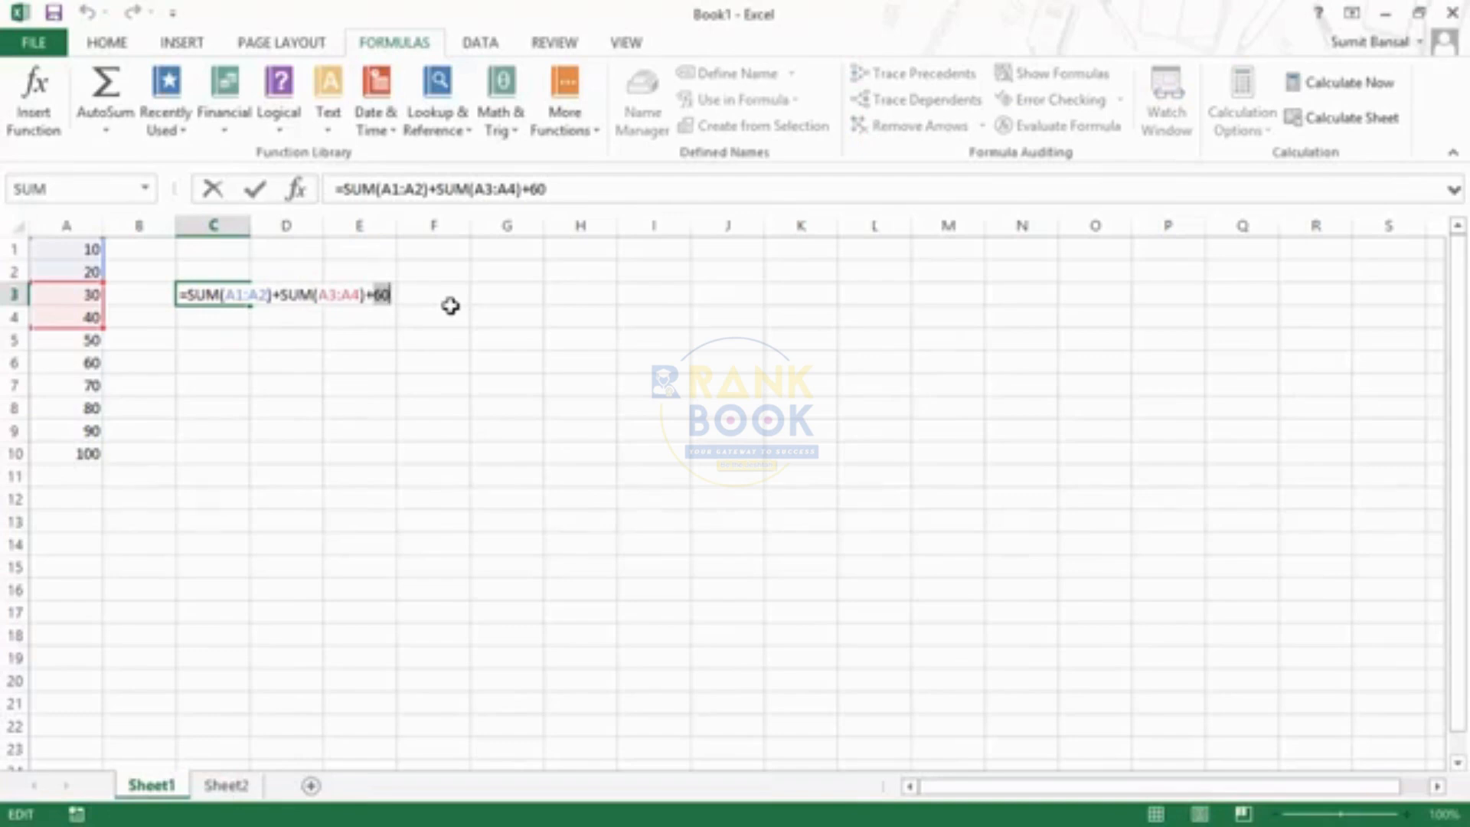
pyautogui.press('Escape')
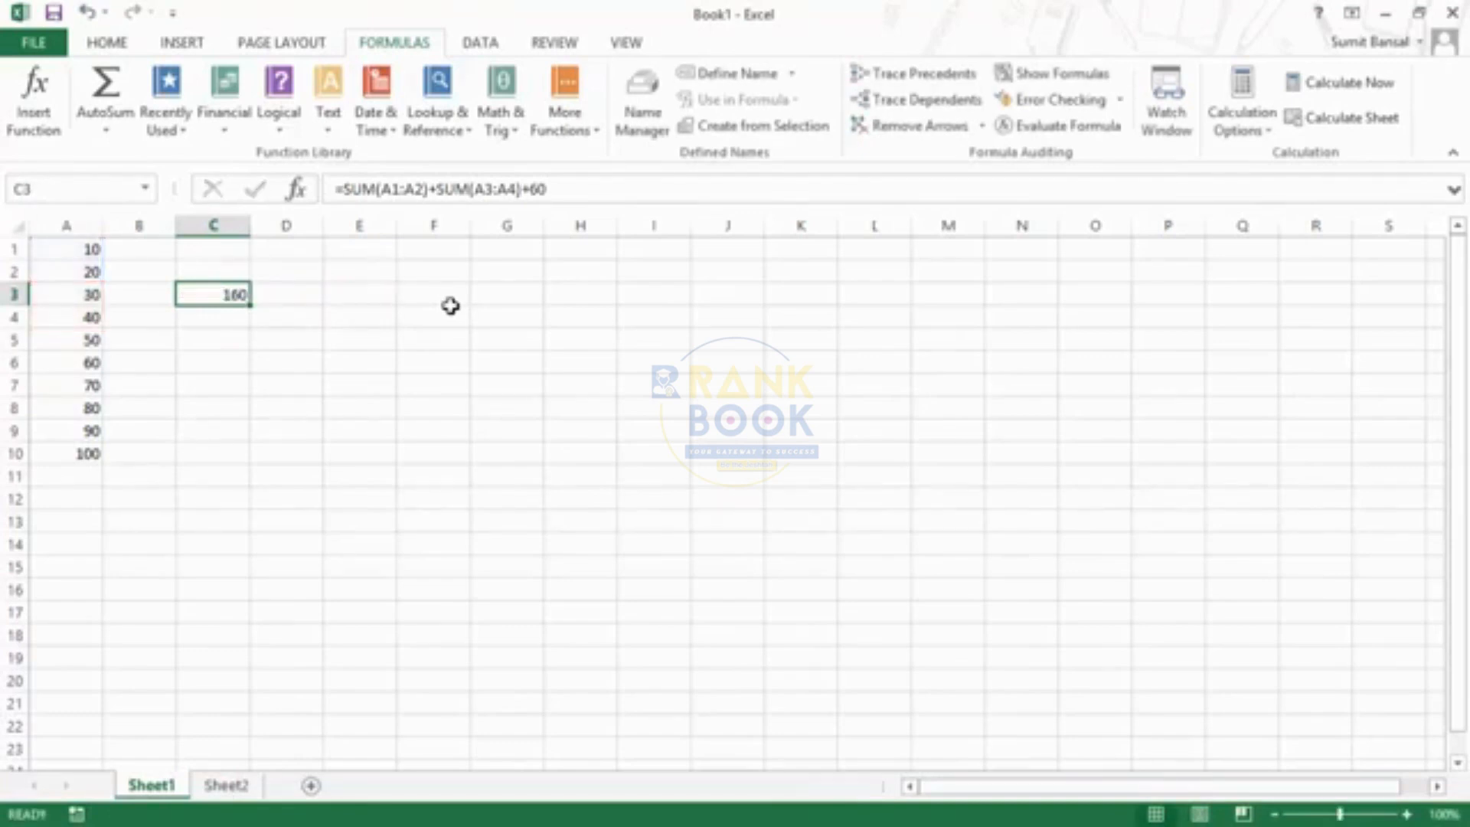
pyautogui.hotkey('ctrl', 'z')
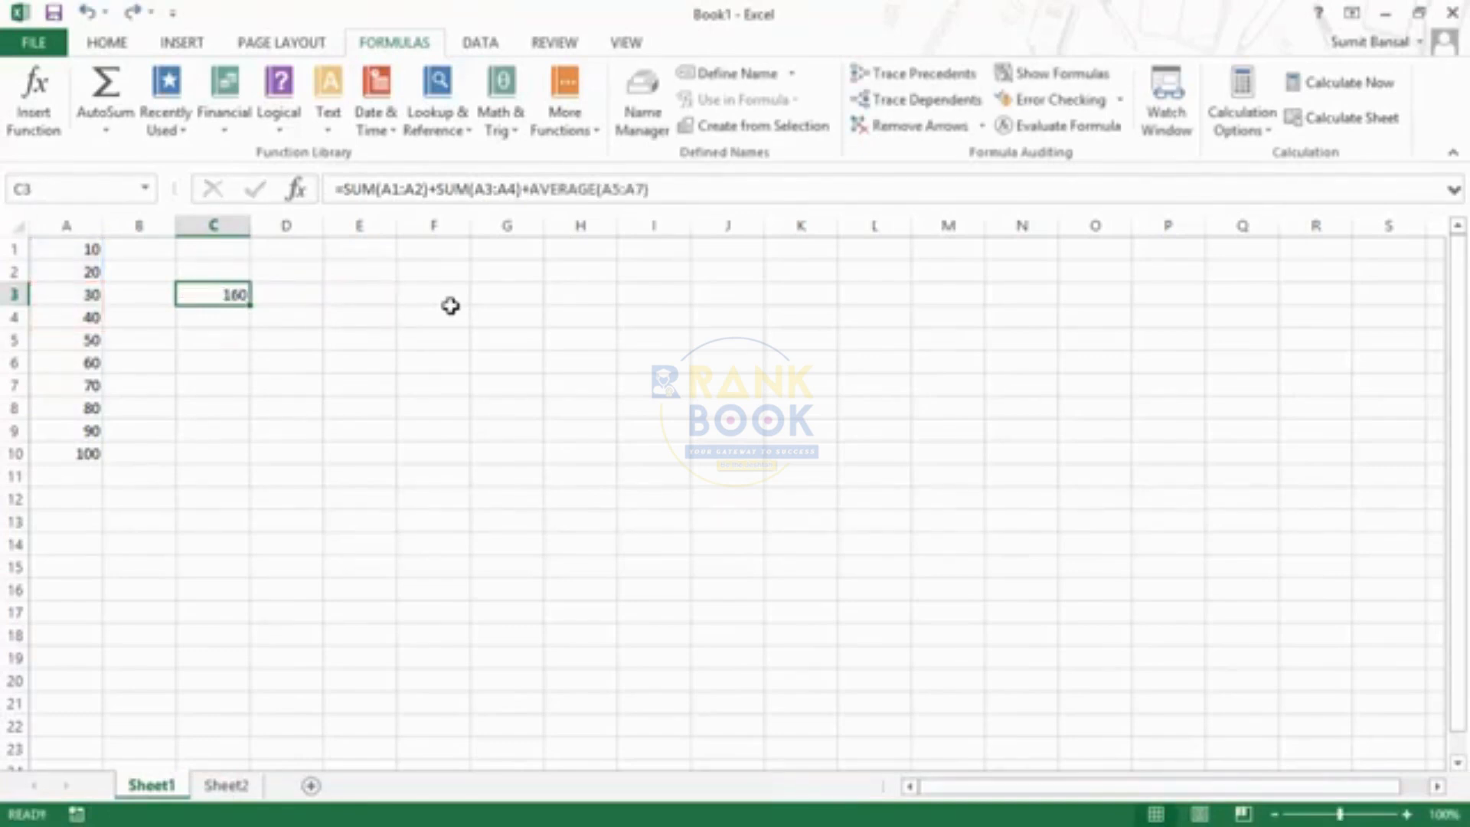